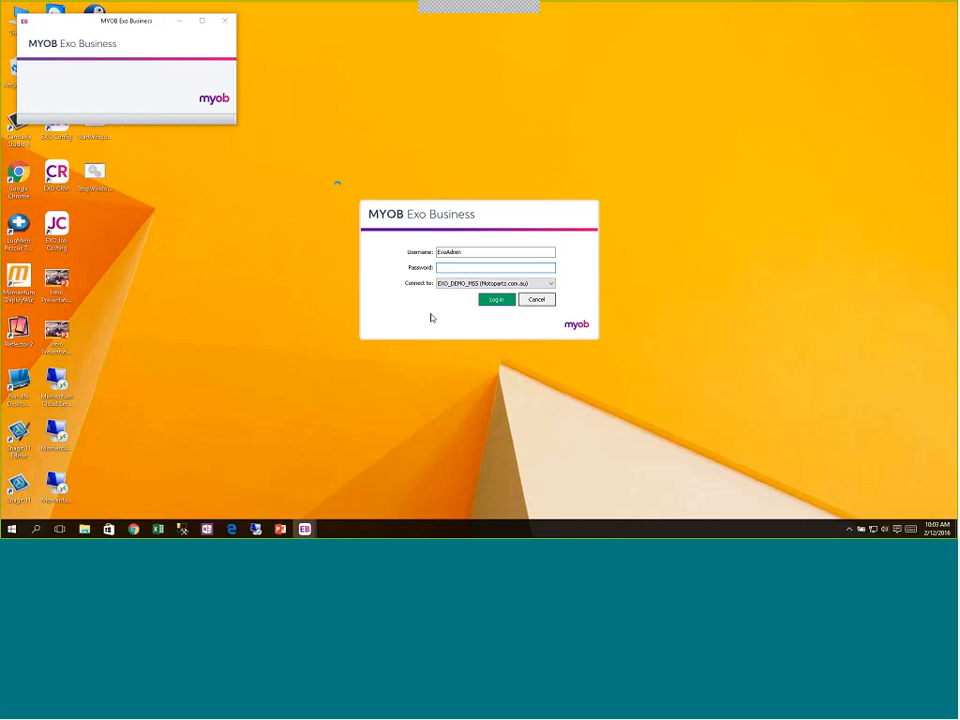
# Select EXO_DEMO_MSS (Motopartz.com.au) as the database to connect to in the login window
pyautogui.click(459, 285)
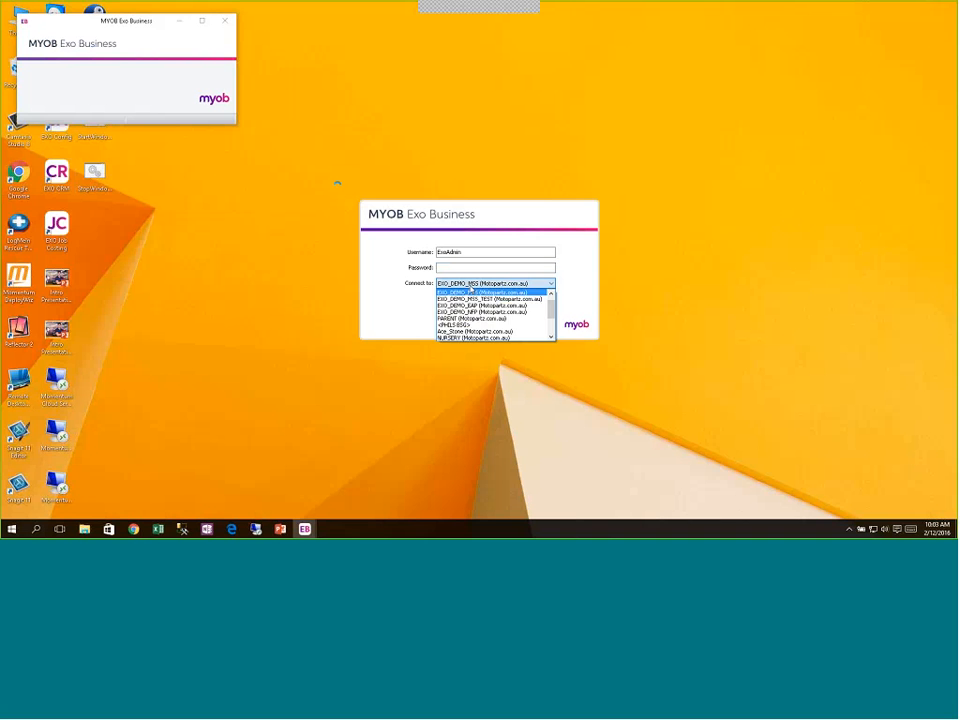
pyautogui.click(403, 286)
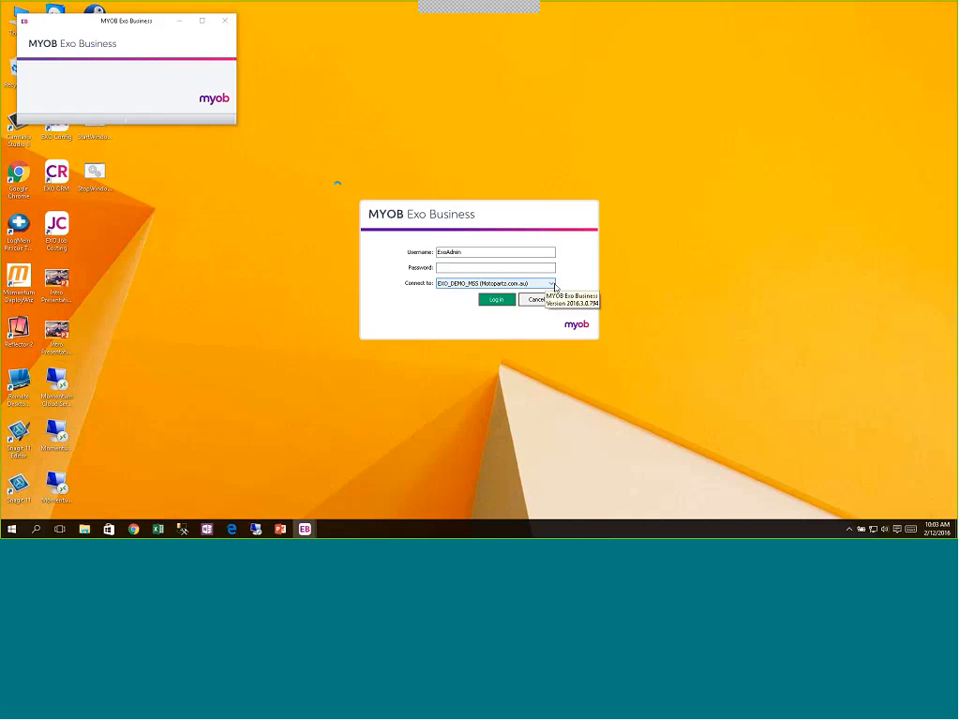
pyautogui.click(552, 284)
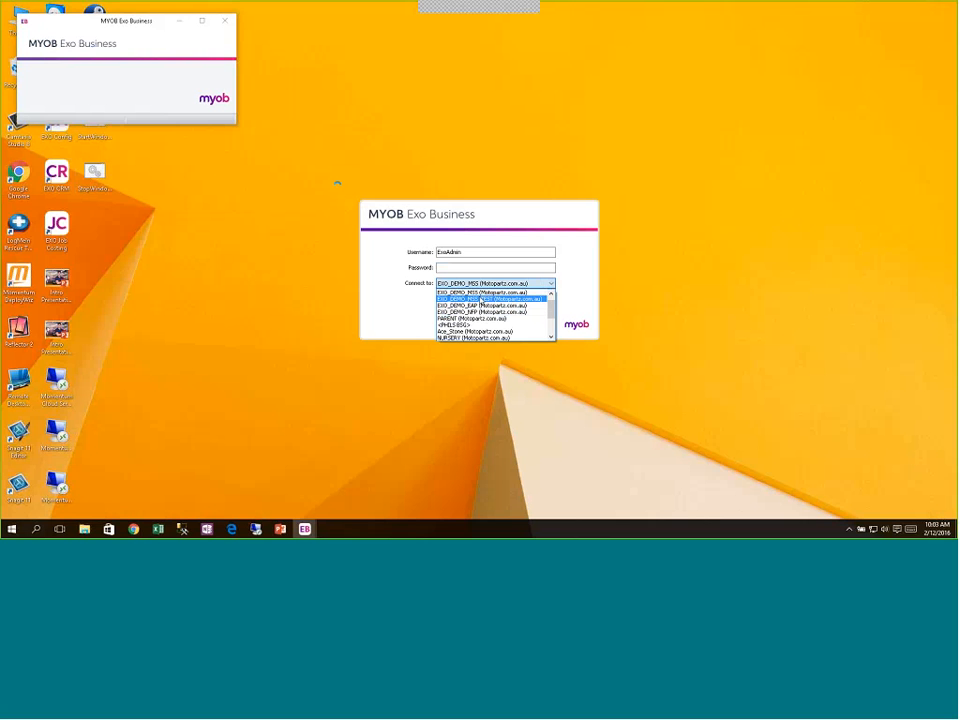
pyautogui.click(470, 292)
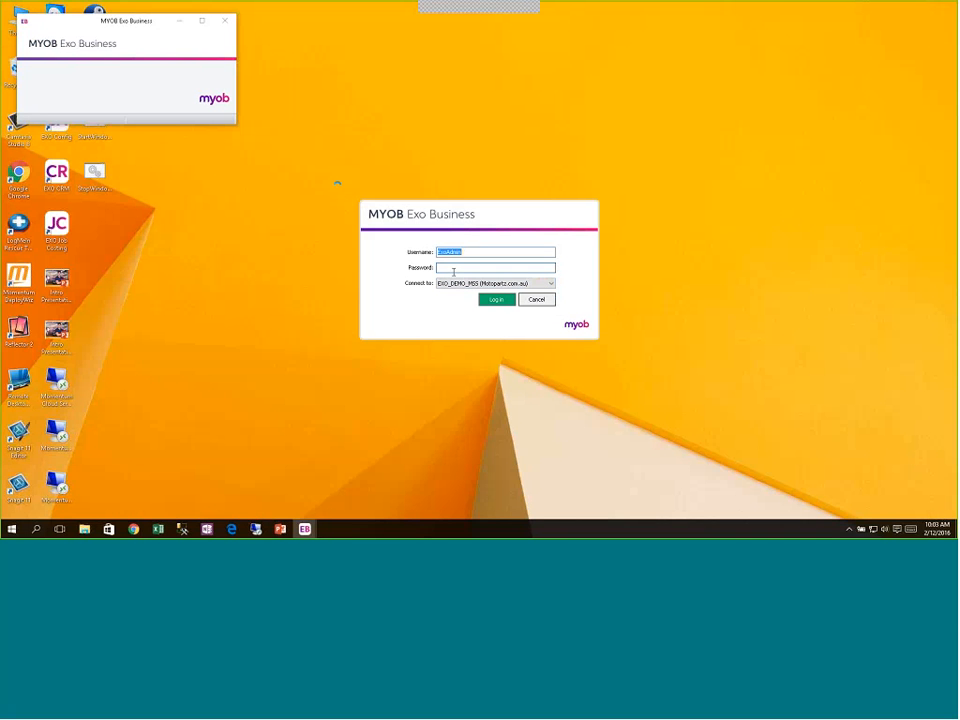
# Log in with the username Momentum and the account password, and decline updating the demo data to the current date
pyautogui.write('Momentum')
pyautogui.press('Tab')
pyautogui.write('*******')
pyautogui.press('Return')
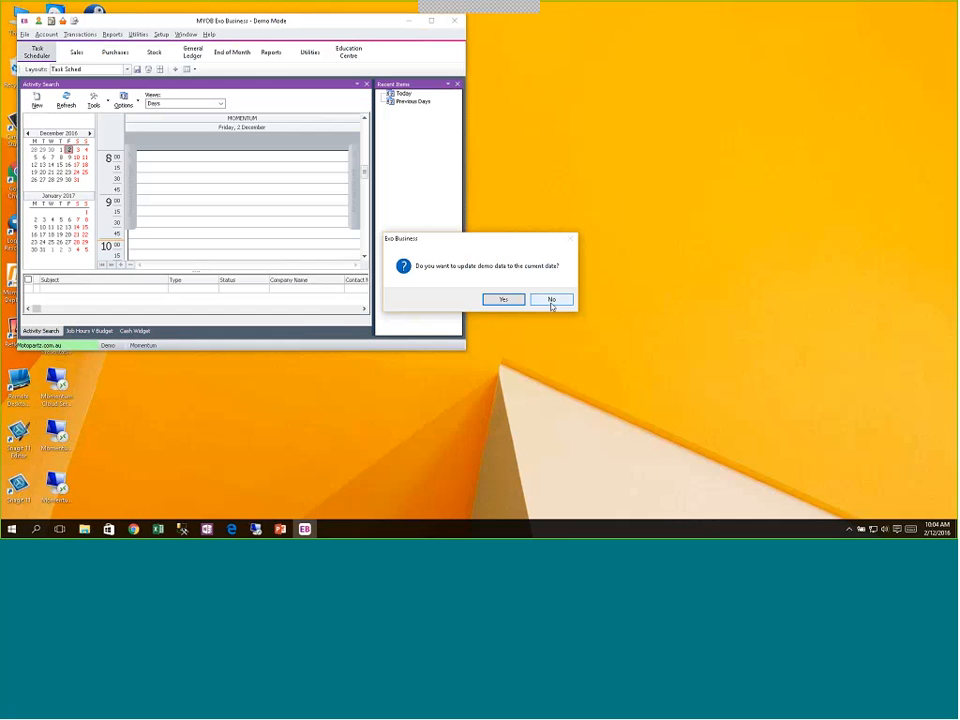
pyautogui.click(551, 300)
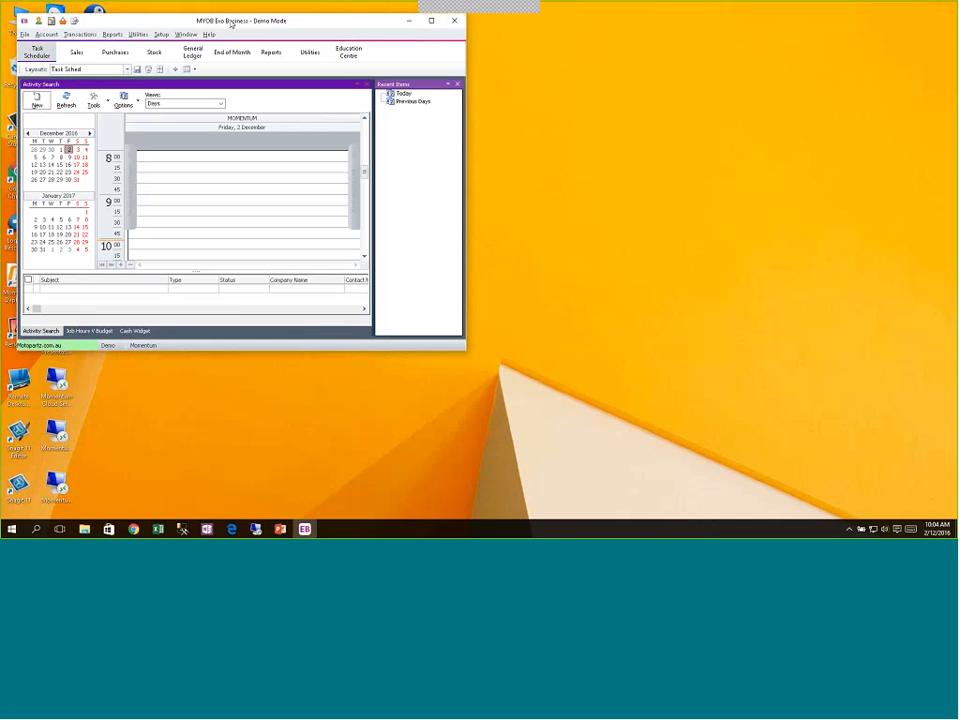
# Move the main window toward the middle of the desktop, and view and close the About Exo Business information
pyautogui.moveTo(172, 18); pyautogui.dragTo(363, 78)
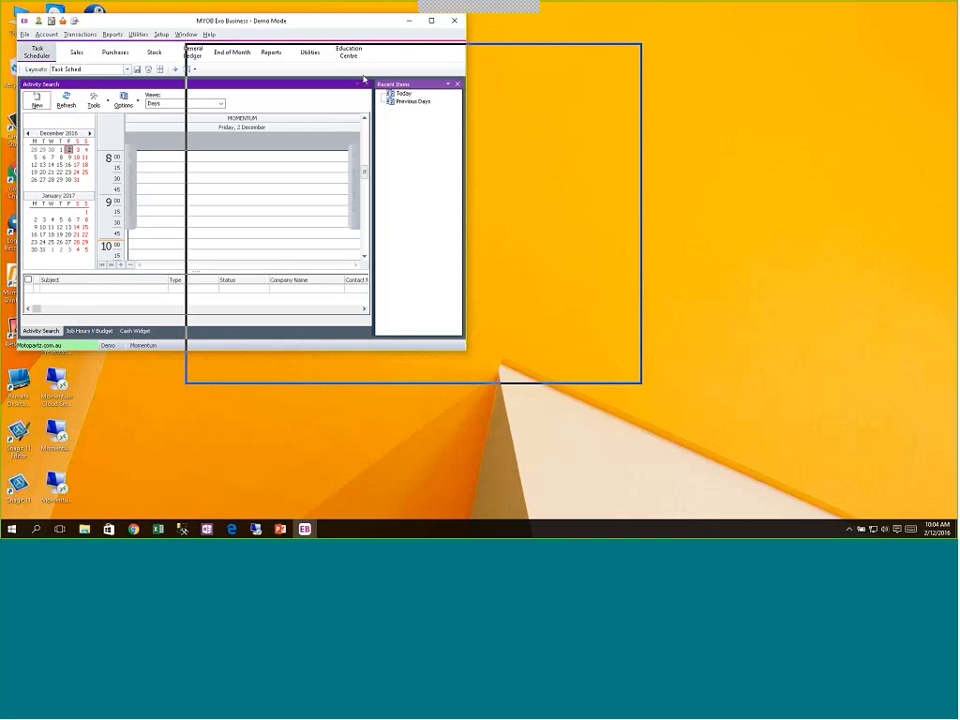
pyautogui.click(381, 64)
pyautogui.click(396, 132)
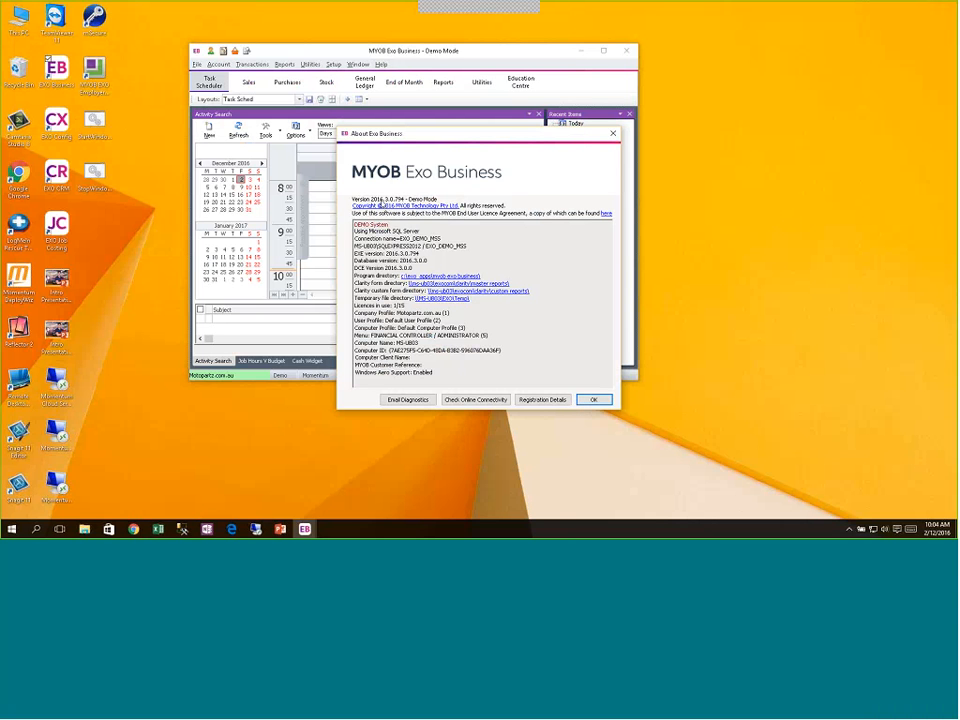
pyautogui.press('Return')
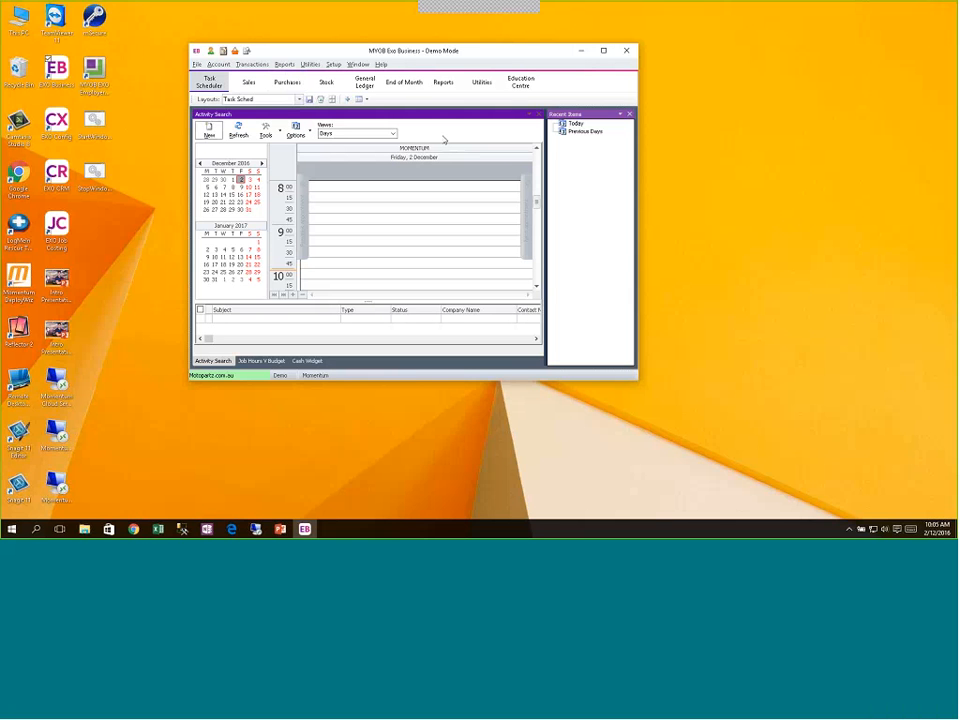
pyautogui.click(438, 266)
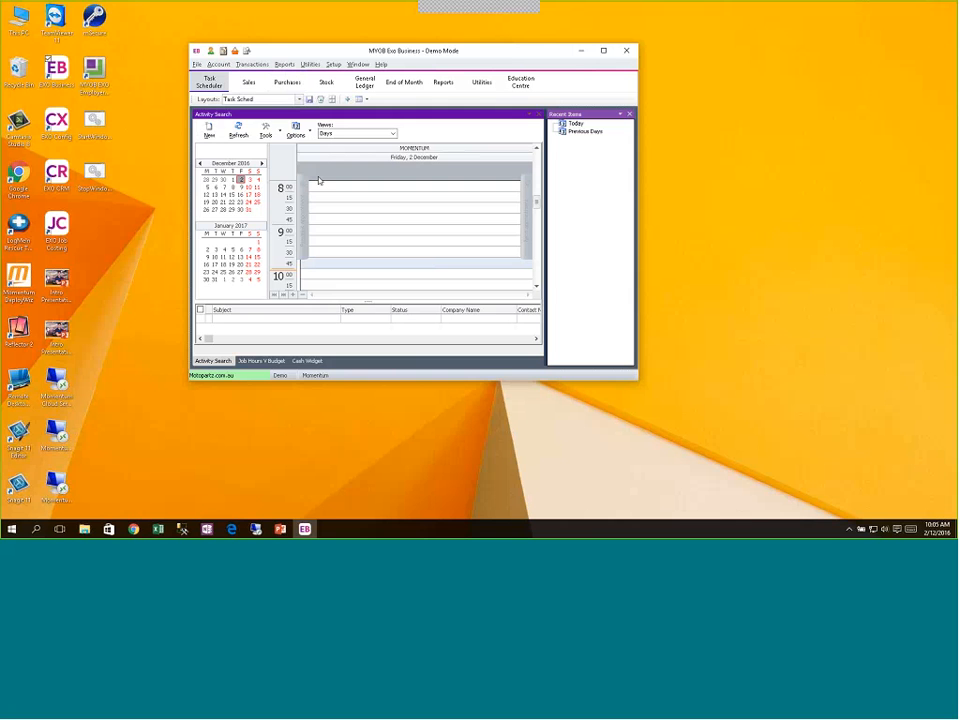
# Review the Sales, Purchases, Stock, General Ledger and End of Month workflow pages one after another
pyautogui.click(249, 82)
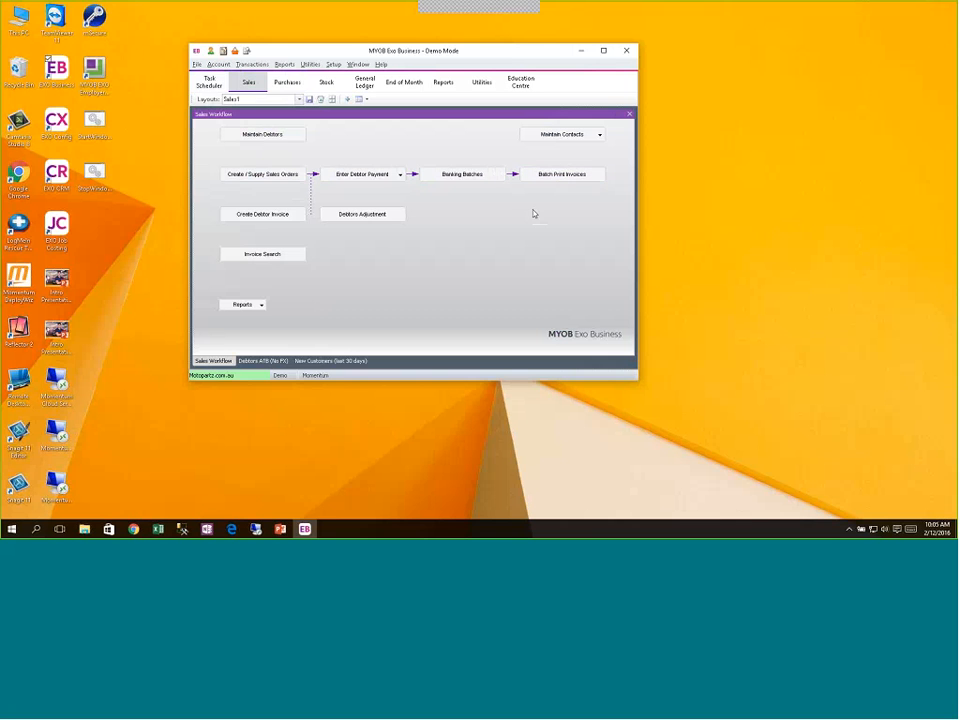
pyautogui.click(286, 83)
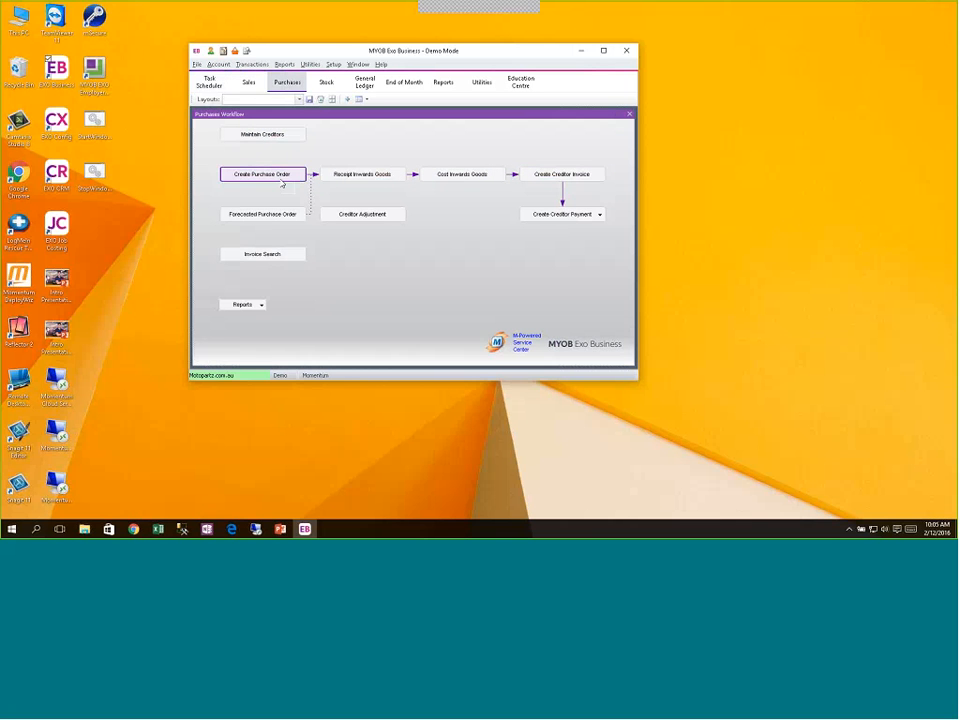
pyautogui.click(564, 215)
pyautogui.click(480, 222)
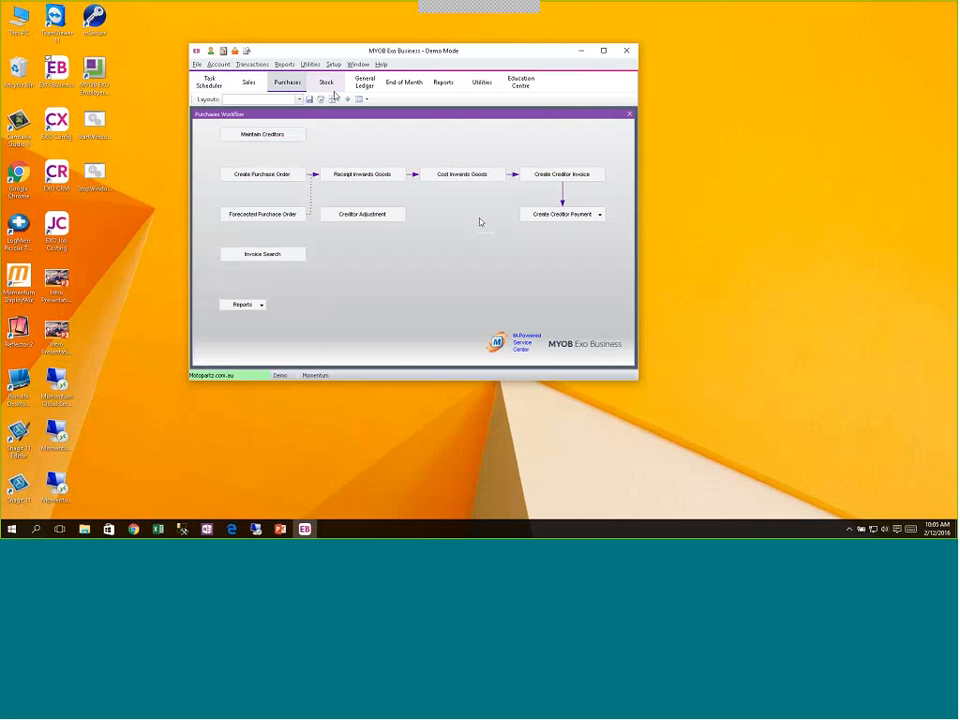
pyautogui.click(327, 83)
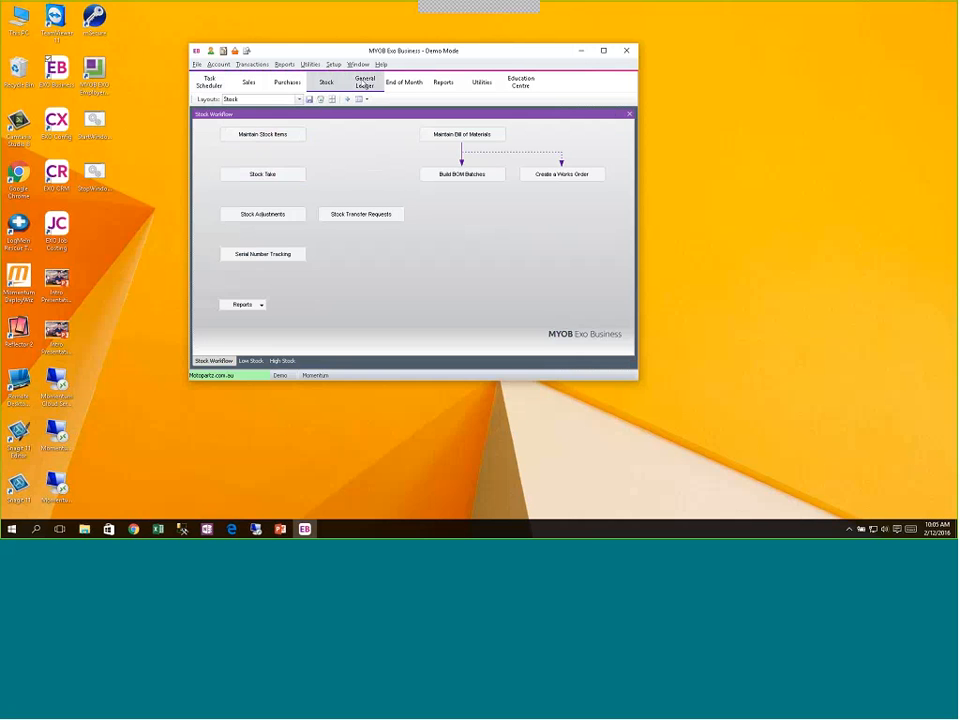
pyautogui.click(365, 82)
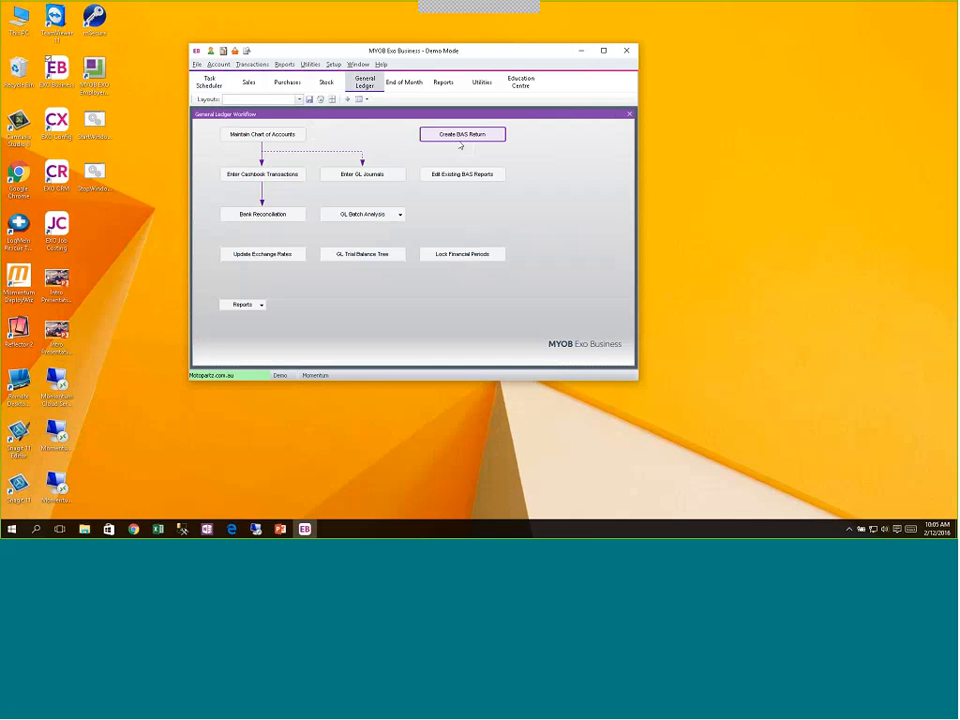
pyautogui.click(406, 83)
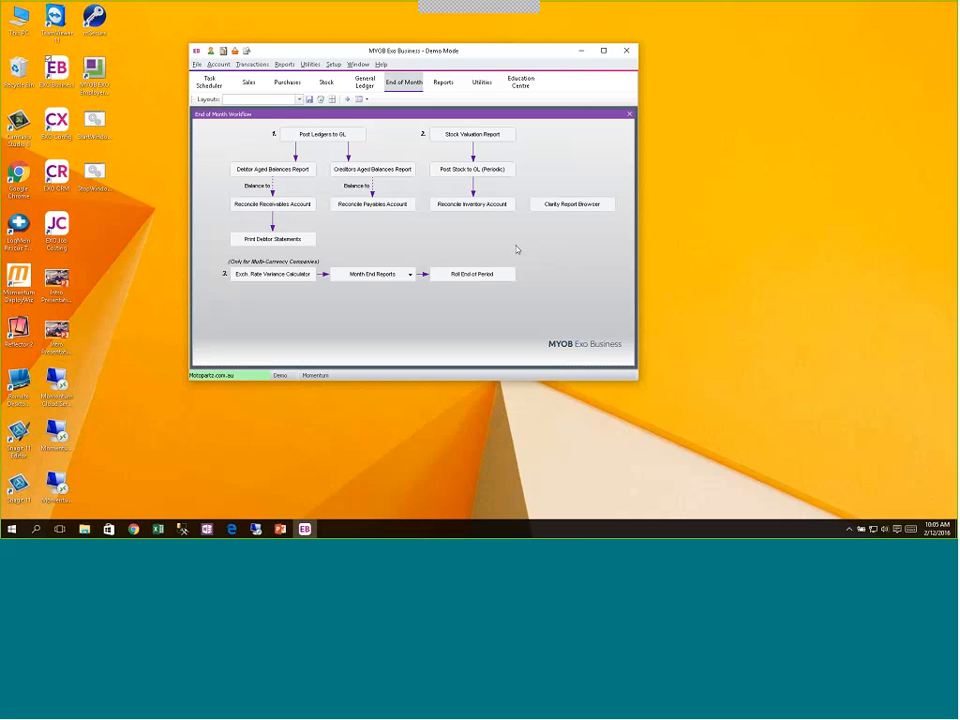
# Browse the account and transaction commands, including Debtors and Sales Orders, and close the Sales Orders window
pyautogui.click(225, 65)
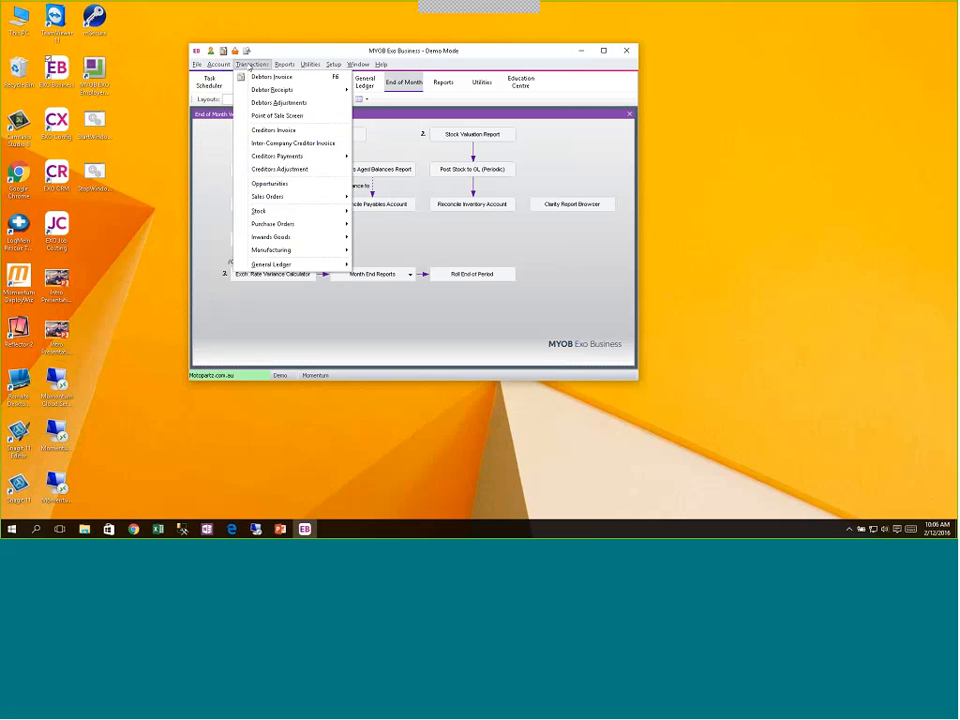
pyautogui.moveTo(252, 64)
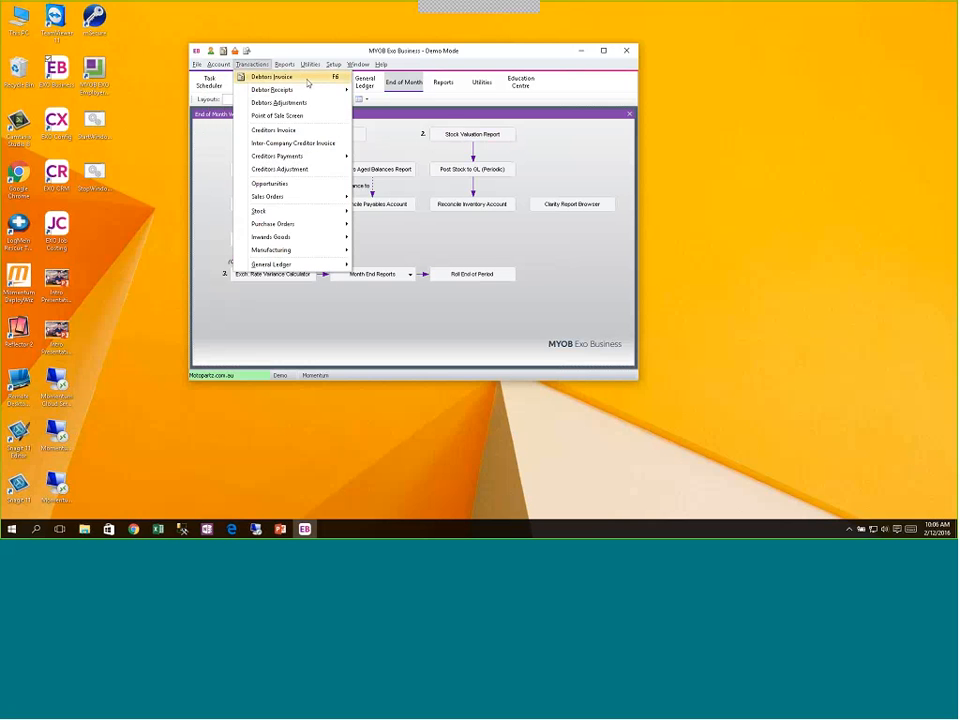
pyautogui.moveTo(214, 66)
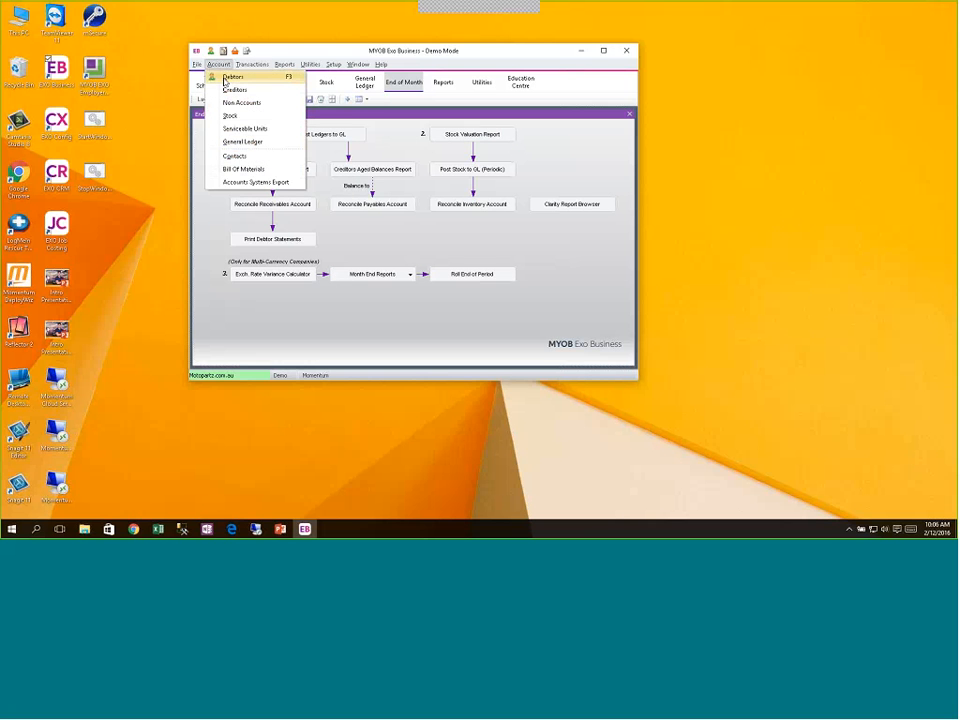
pyautogui.click(225, 78)
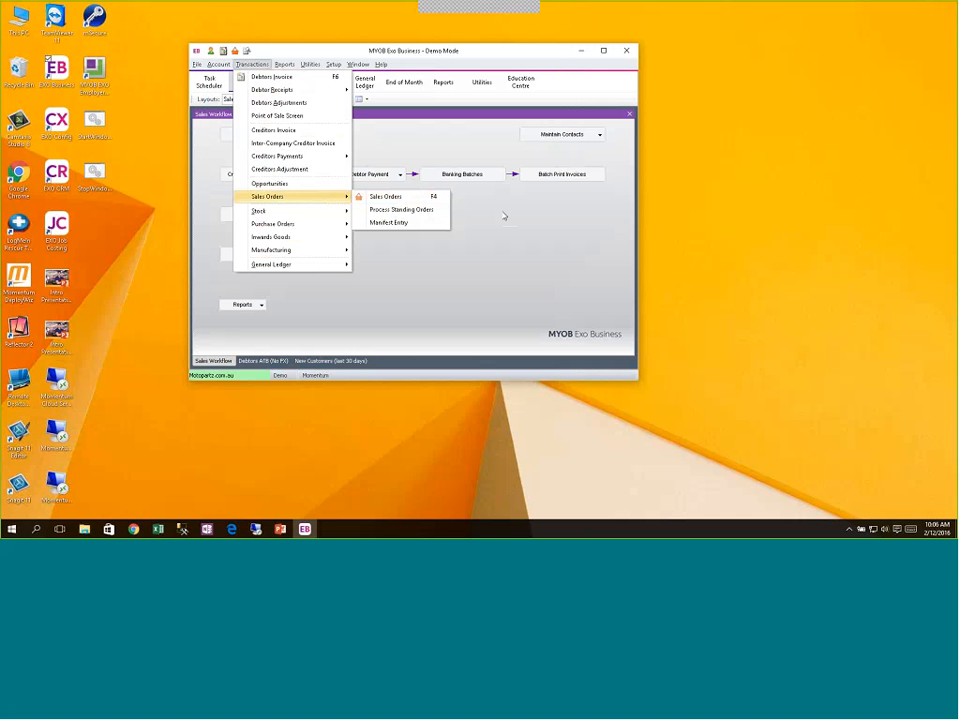
pyautogui.click(506, 216)
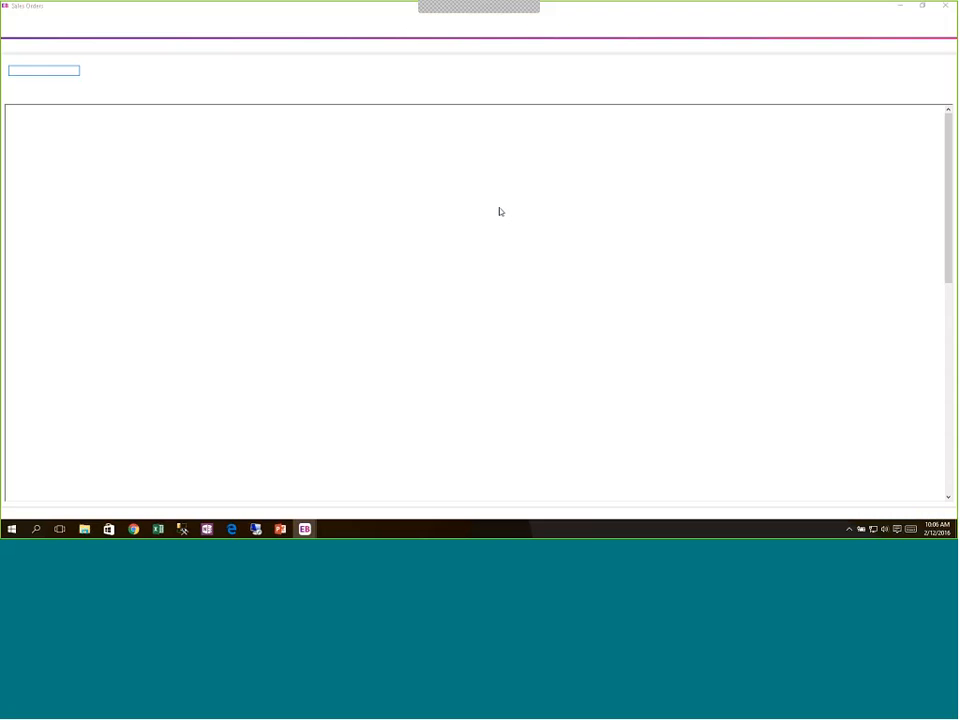
pyautogui.click(946, 6)
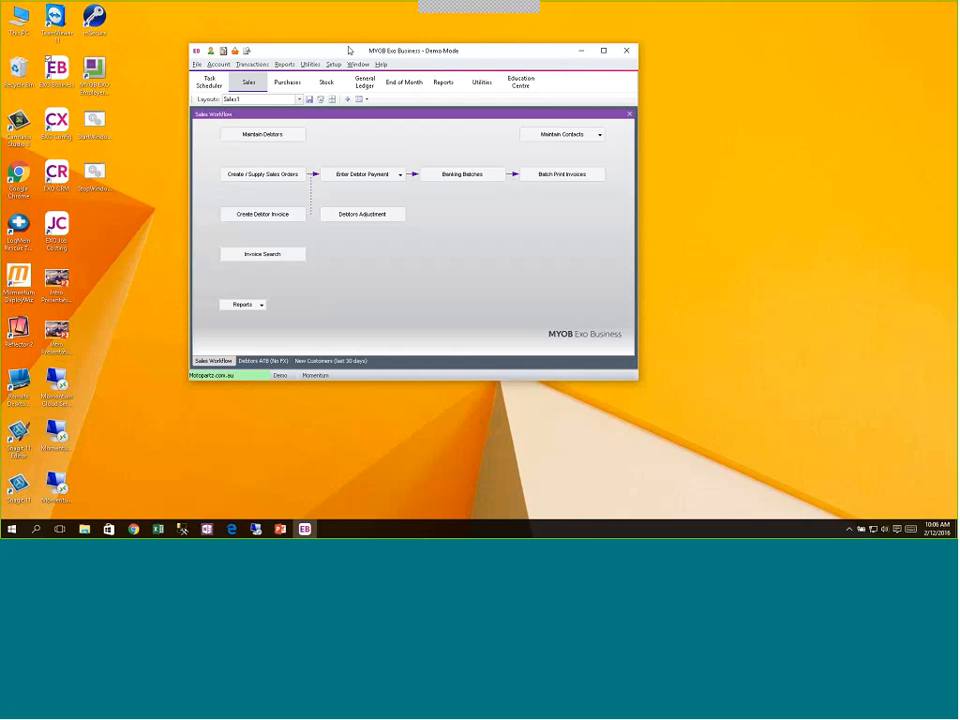
# Maximize the main window and restore it to its normal size
pyautogui.click(604, 51)
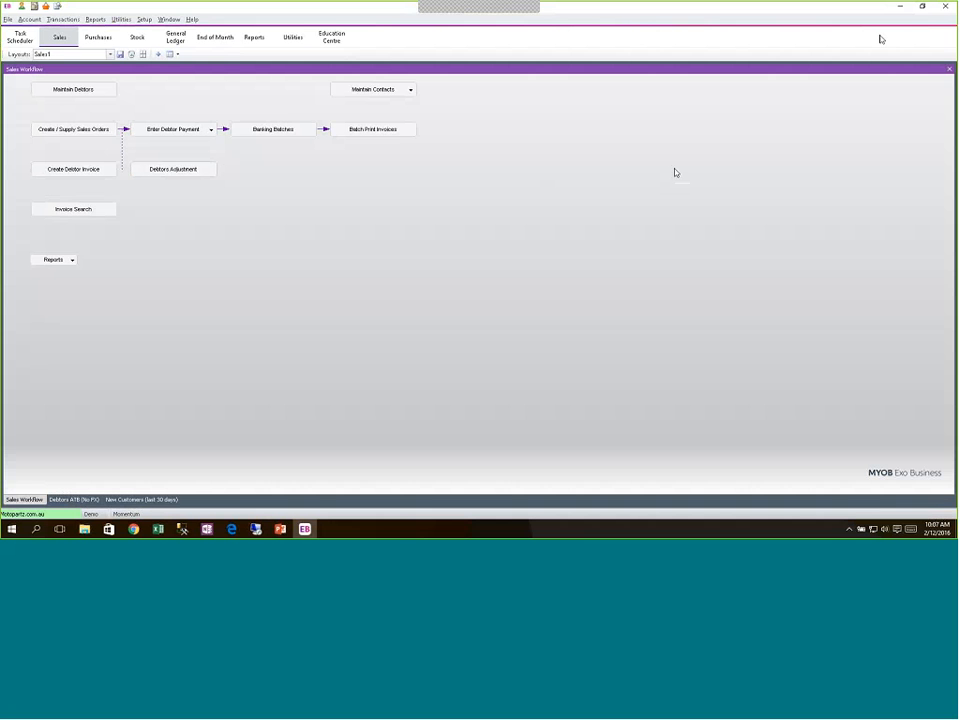
pyautogui.click(924, 7)
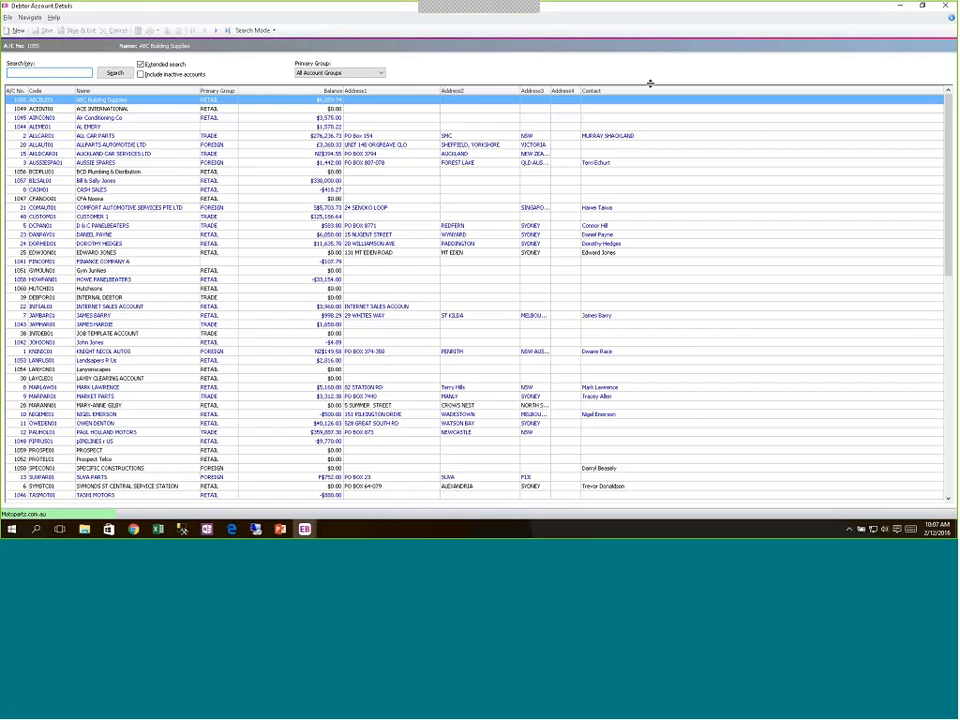
# Minimize the Debtor Account Details and Sales Orders windows to get back to the main window
pyautogui.click(900, 8)
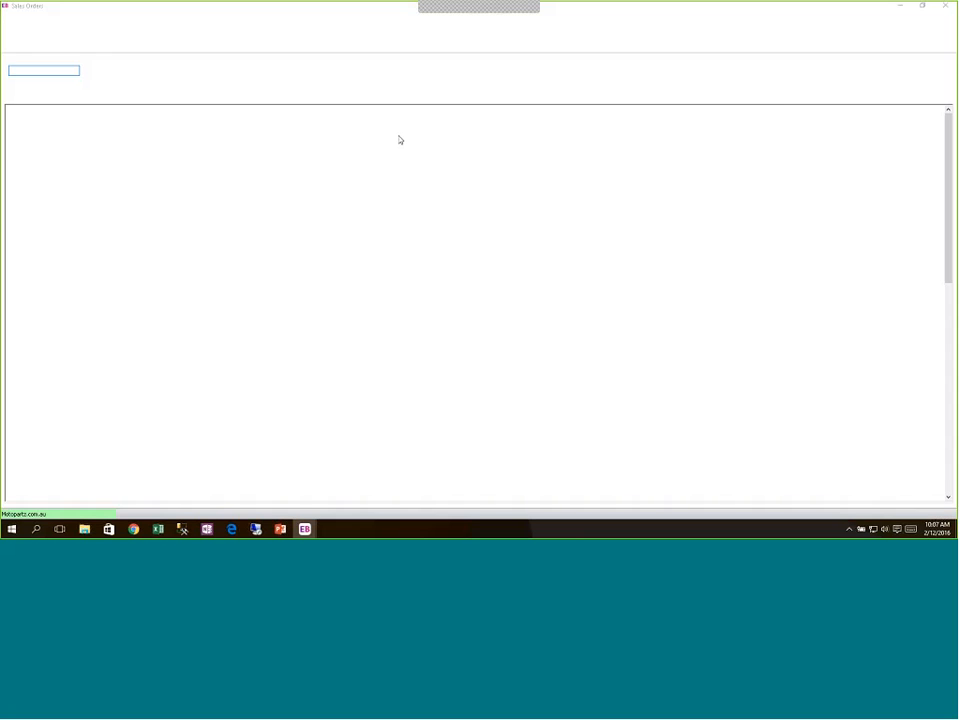
pyautogui.click(899, 6)
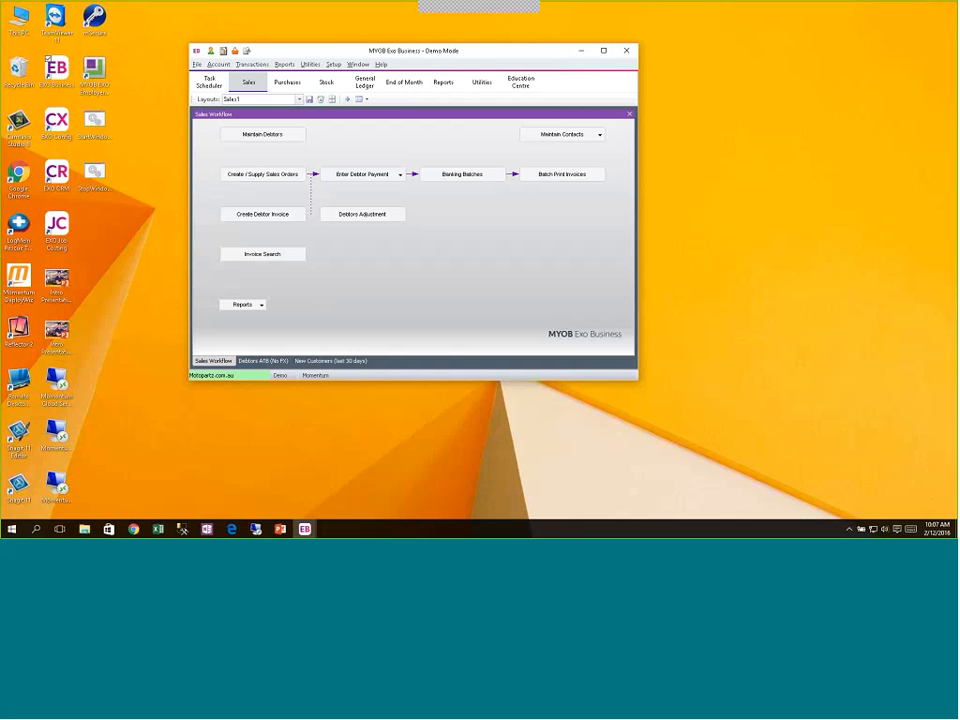
pyautogui.click(409, 535)
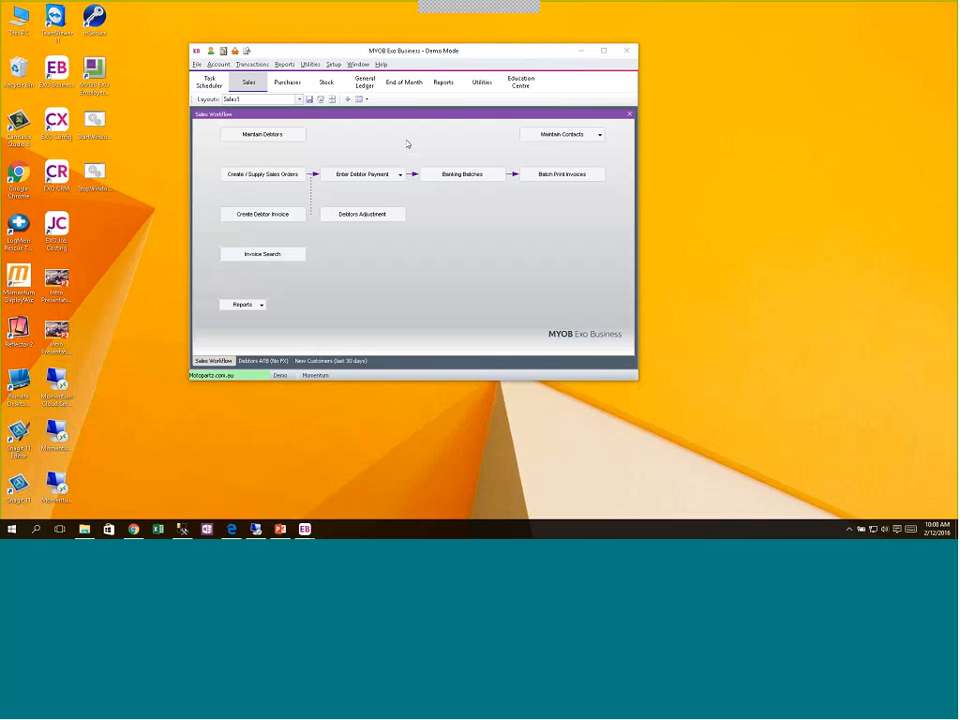
# Switch back to the Sales Orders and Debtor Account Details windows in turn and close each of them
pyautogui.hotkey('alt', 'Tab')
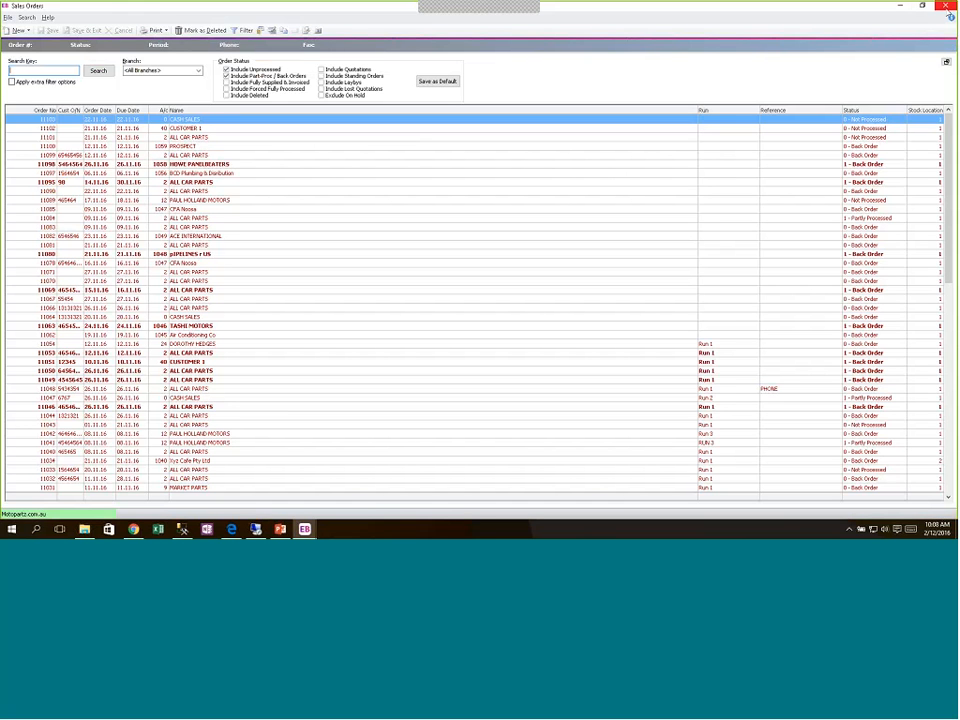
pyautogui.click(945, 6)
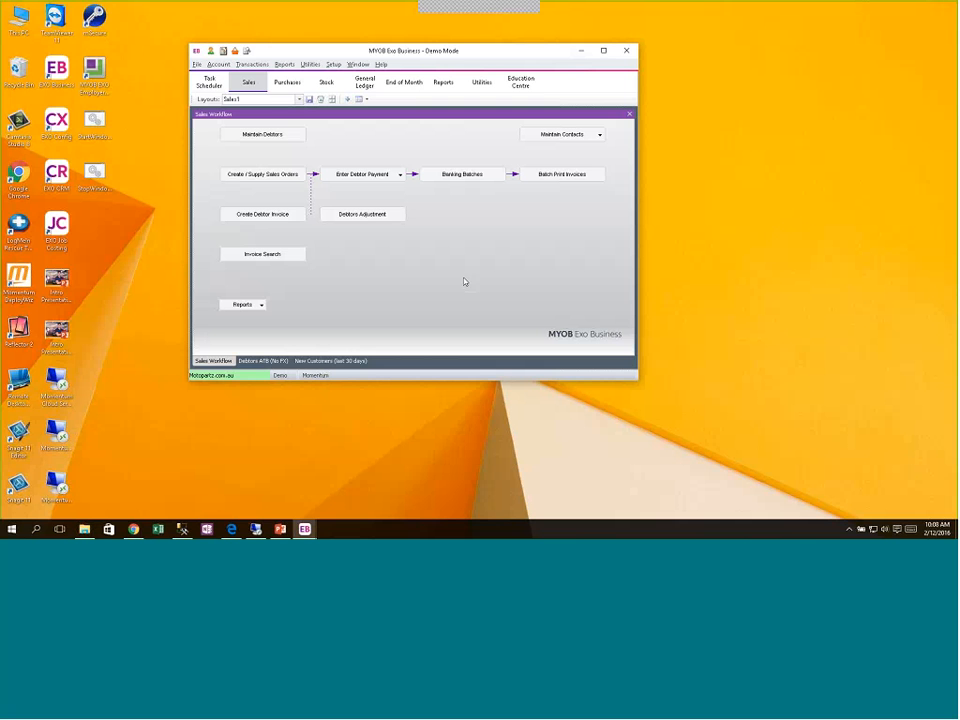
pyautogui.hotkey('alt', 'Tab')
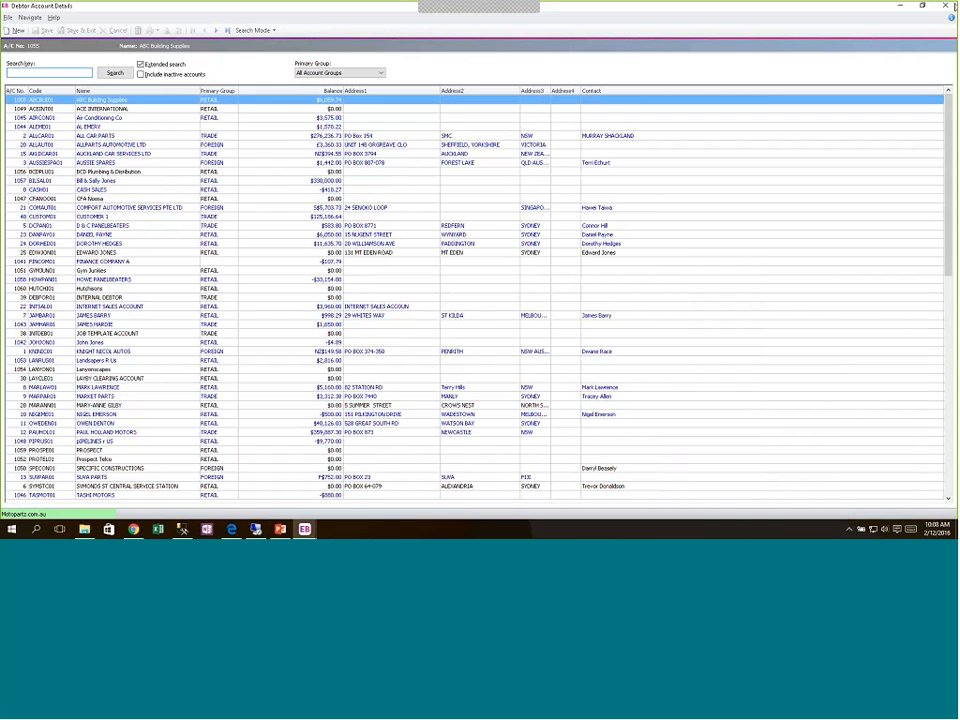
pyautogui.click(945, 6)
# Restore and re-maximize the Debtor Account Details window, and save its maximized form position
pyautogui.click(922, 6)
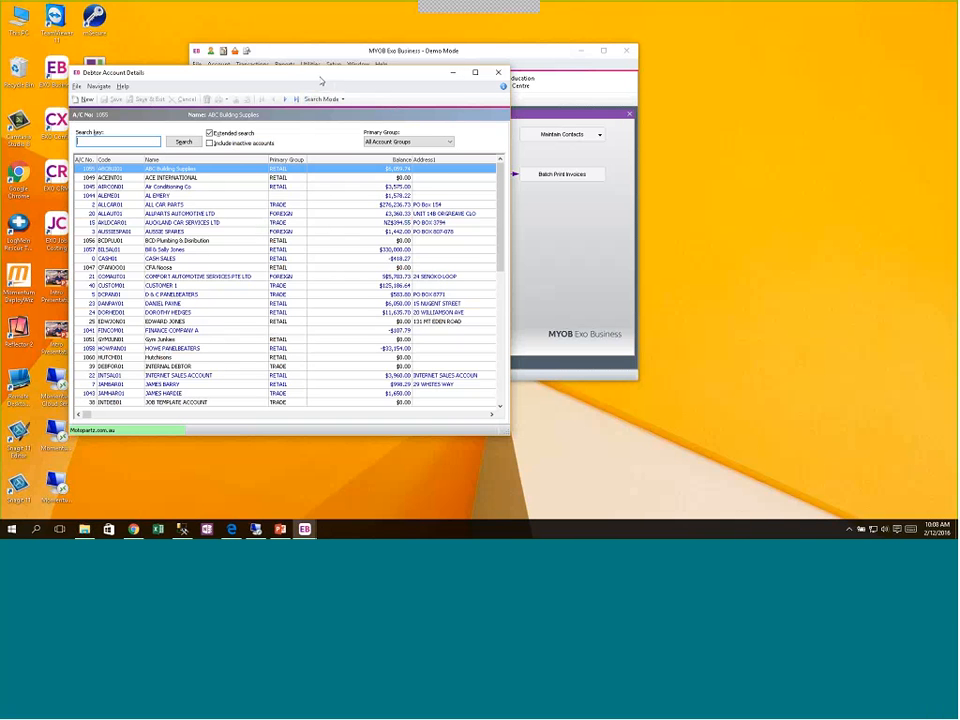
pyautogui.click(476, 74)
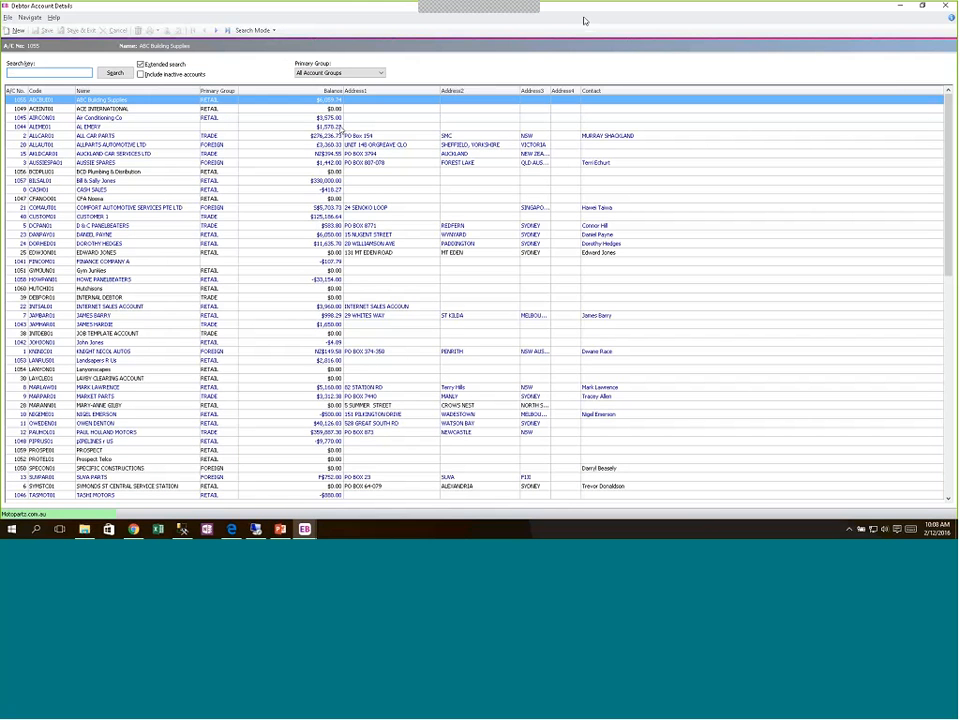
pyautogui.rightClick(343, 10)
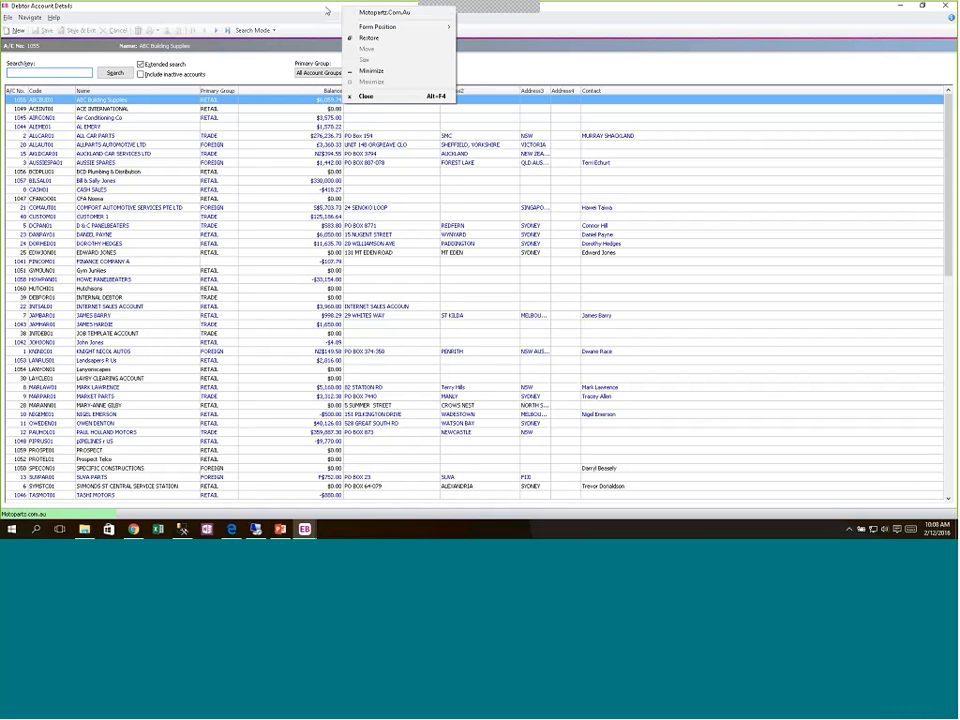
pyautogui.moveTo(373, 30)
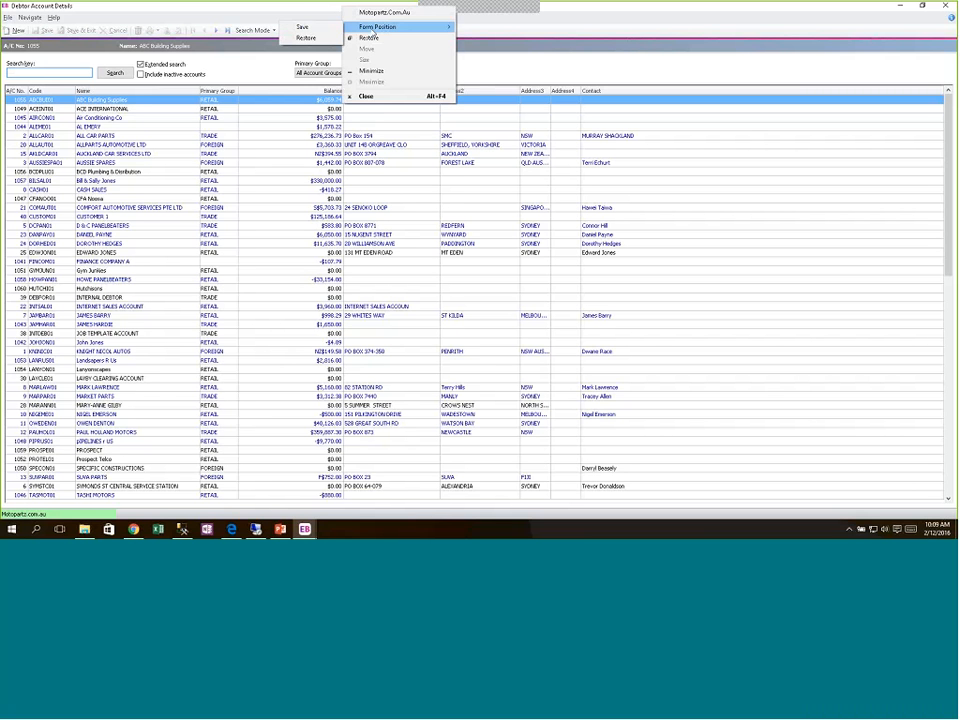
pyautogui.click(301, 29)
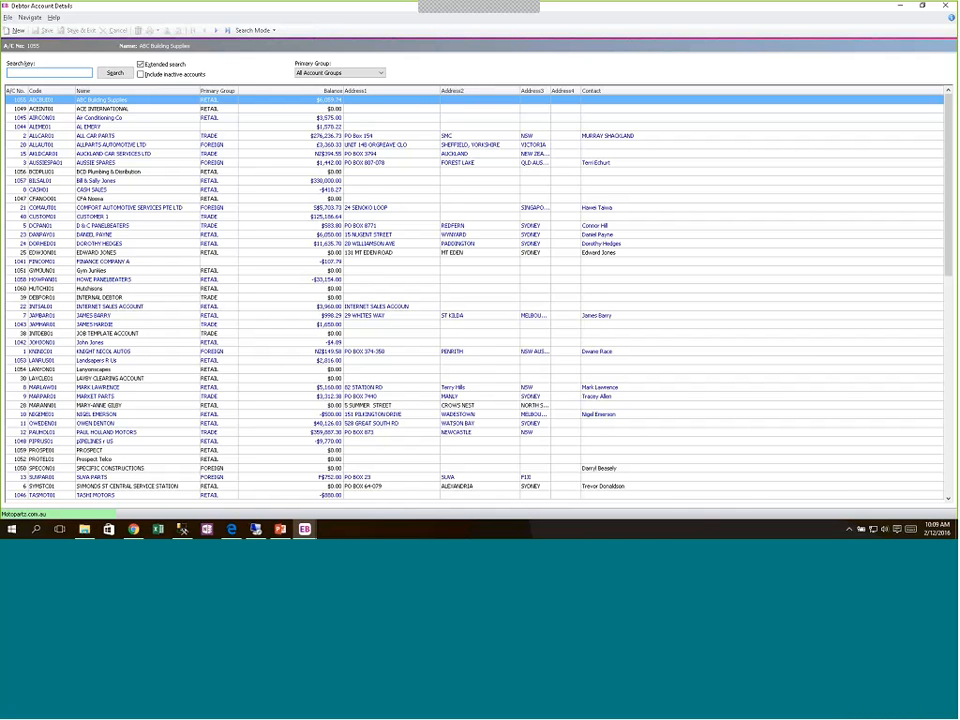
# Close and reopen the Debtor Account Details window, and save its form position again
pyautogui.click(946, 7)
pyautogui.click(947, 8)
pyautogui.hotkey('alt', 'space')
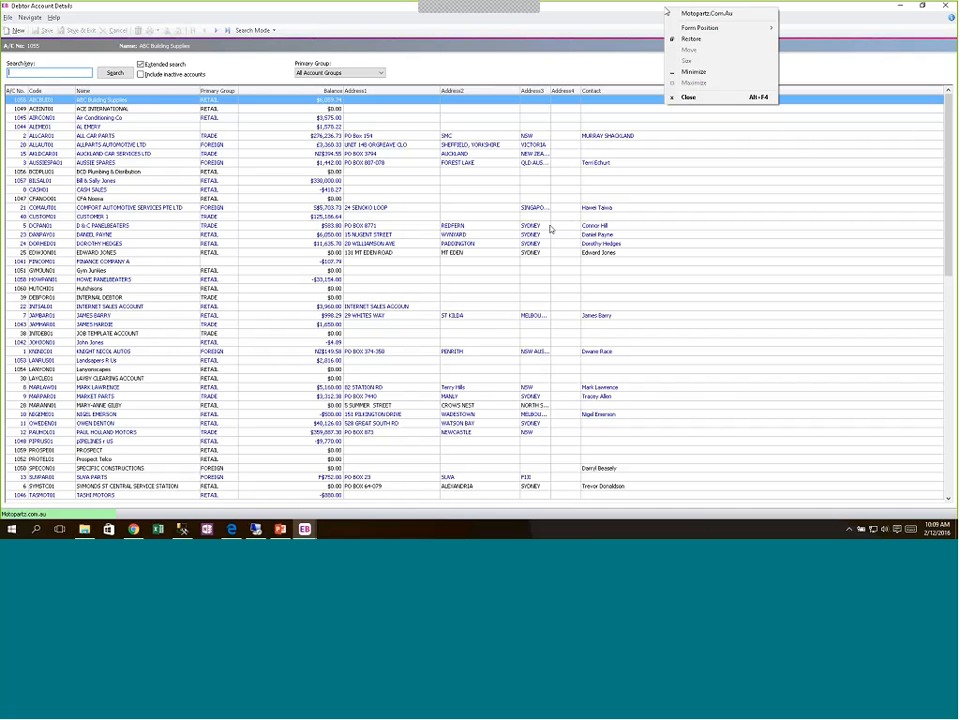
pyautogui.moveTo(688, 30)
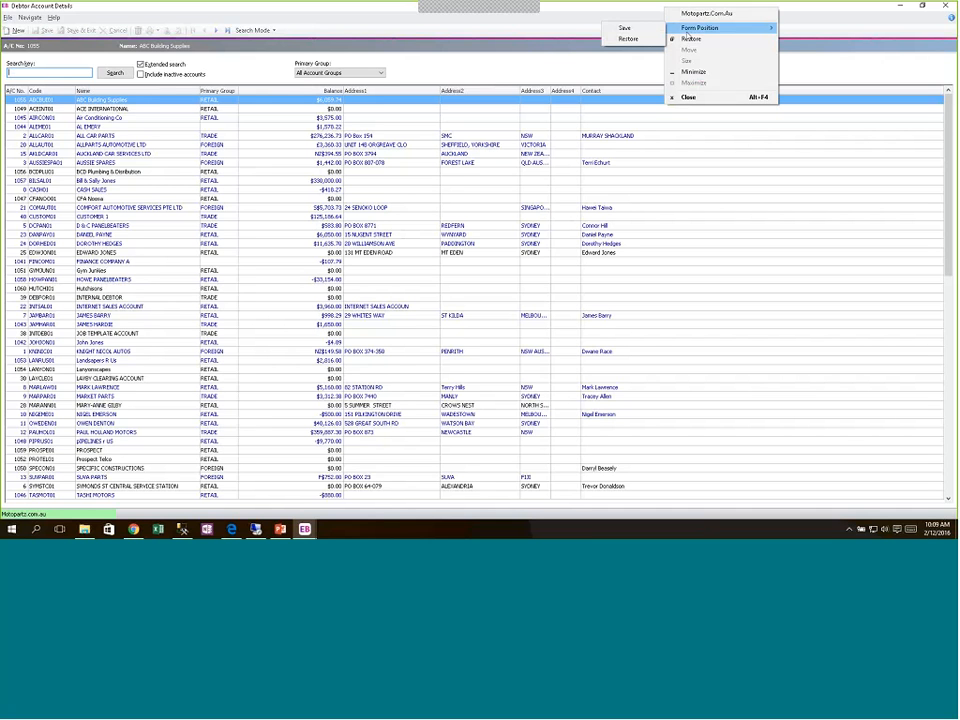
pyautogui.click(631, 33)
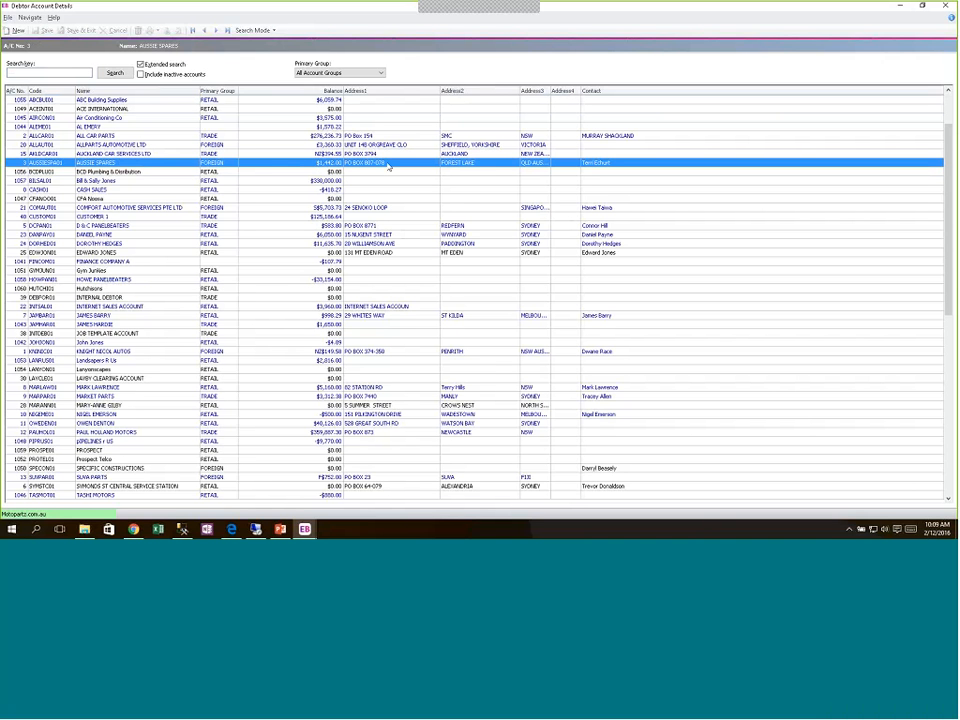
# Show the Phone column and hide the Address2 column in the debtor account list
pyautogui.click(122, 128)
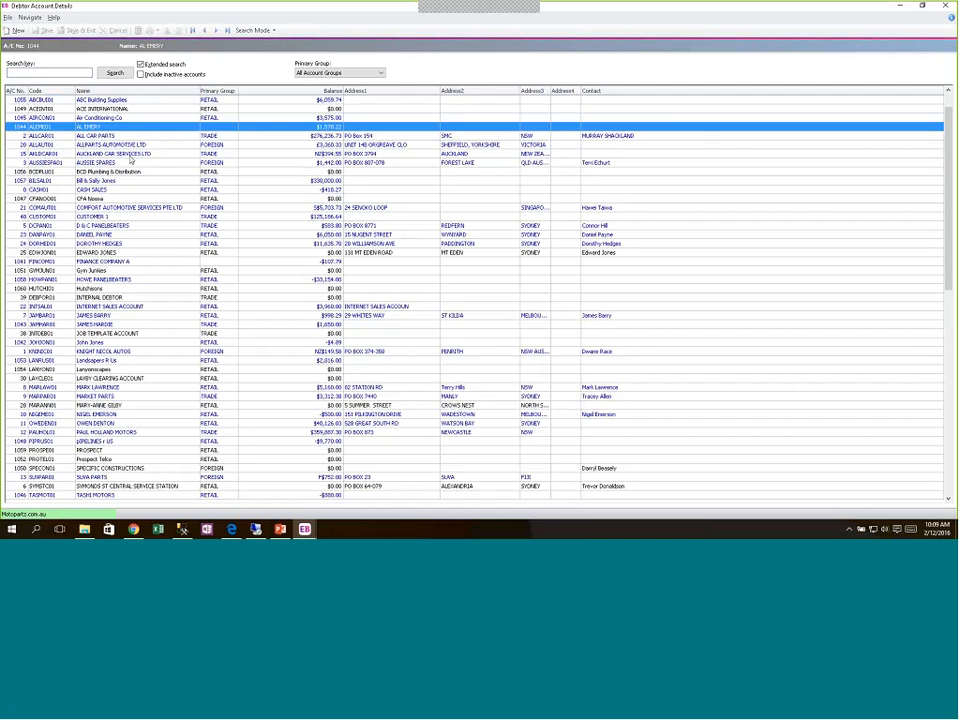
pyautogui.click(218, 101)
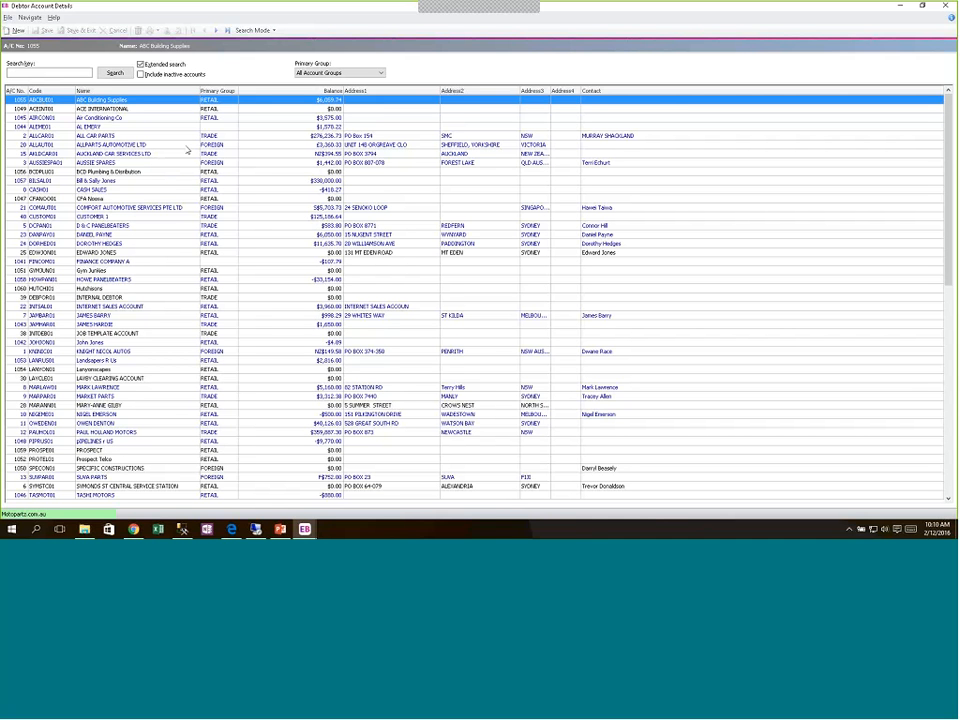
pyautogui.rightClick(165, 94)
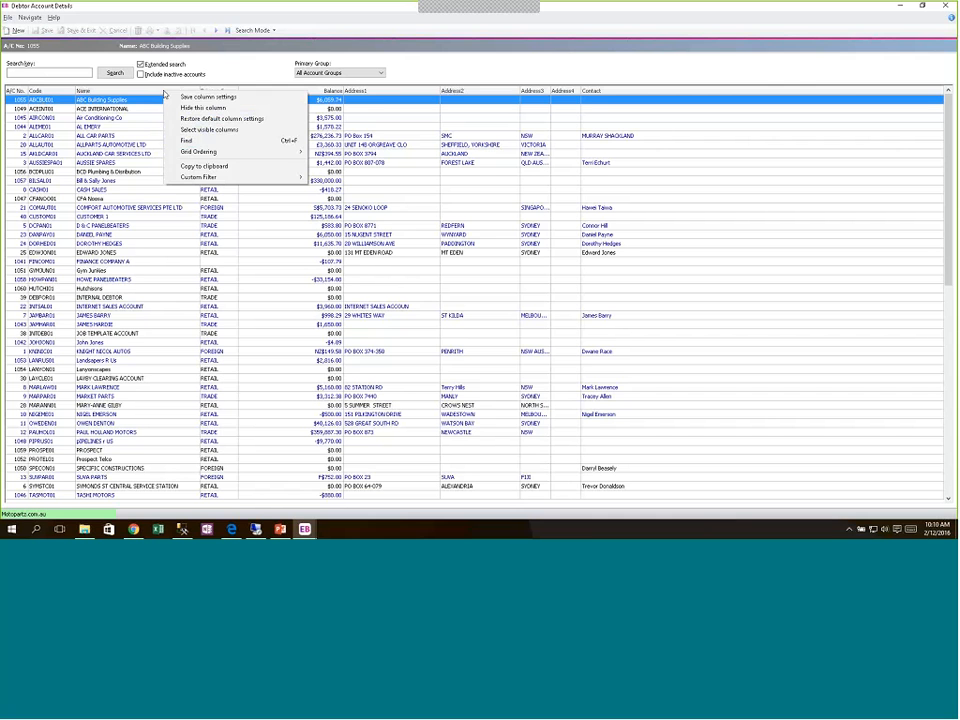
pyautogui.click(229, 132)
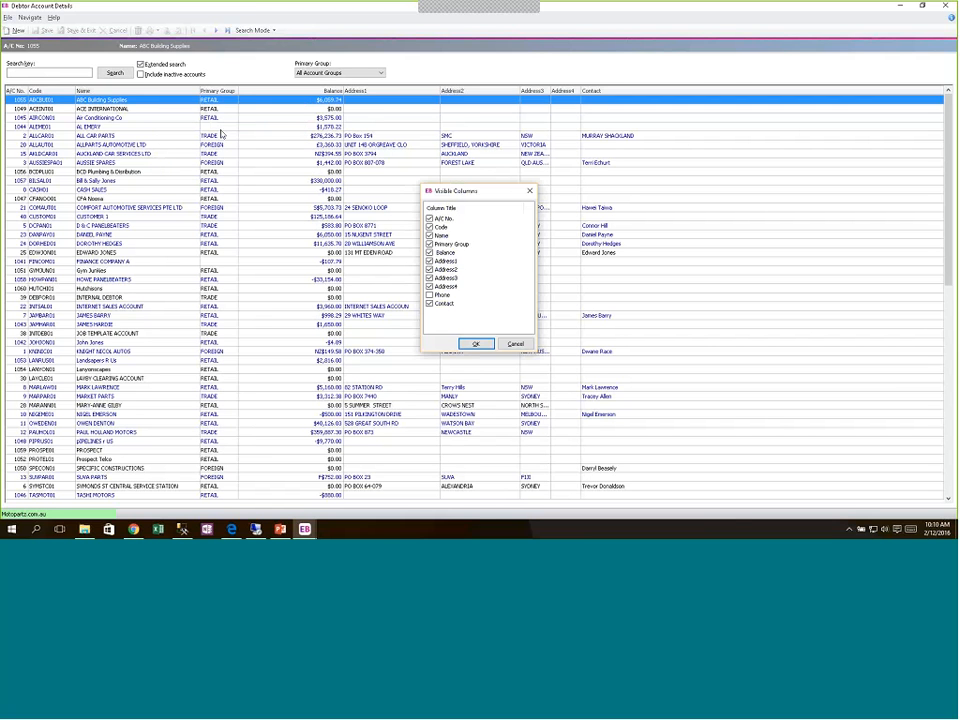
pyautogui.click(429, 295)
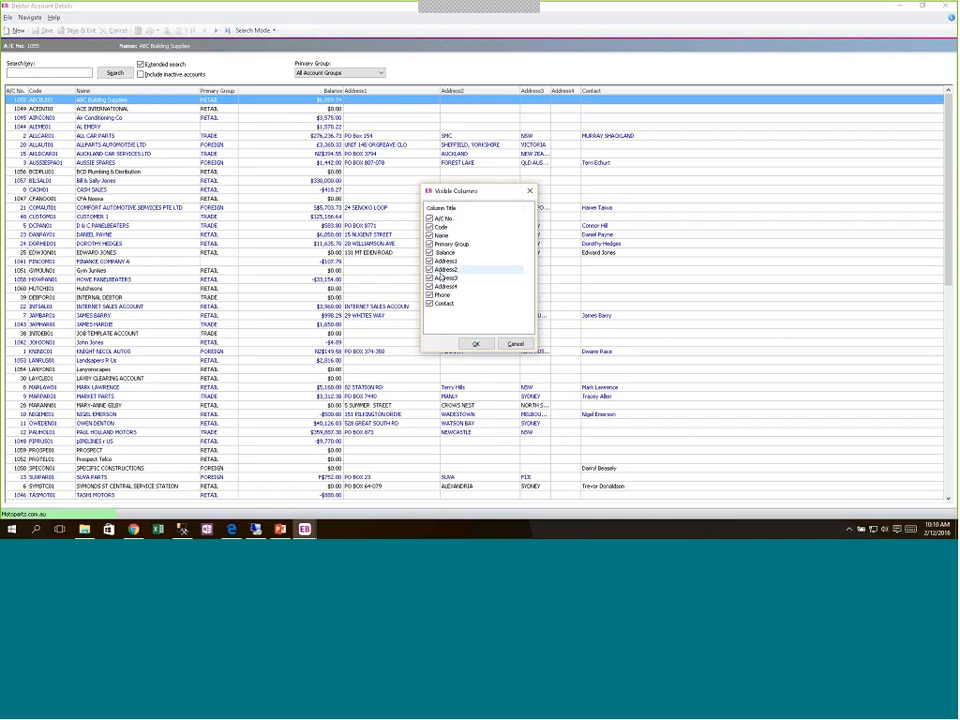
pyautogui.click(429, 269)
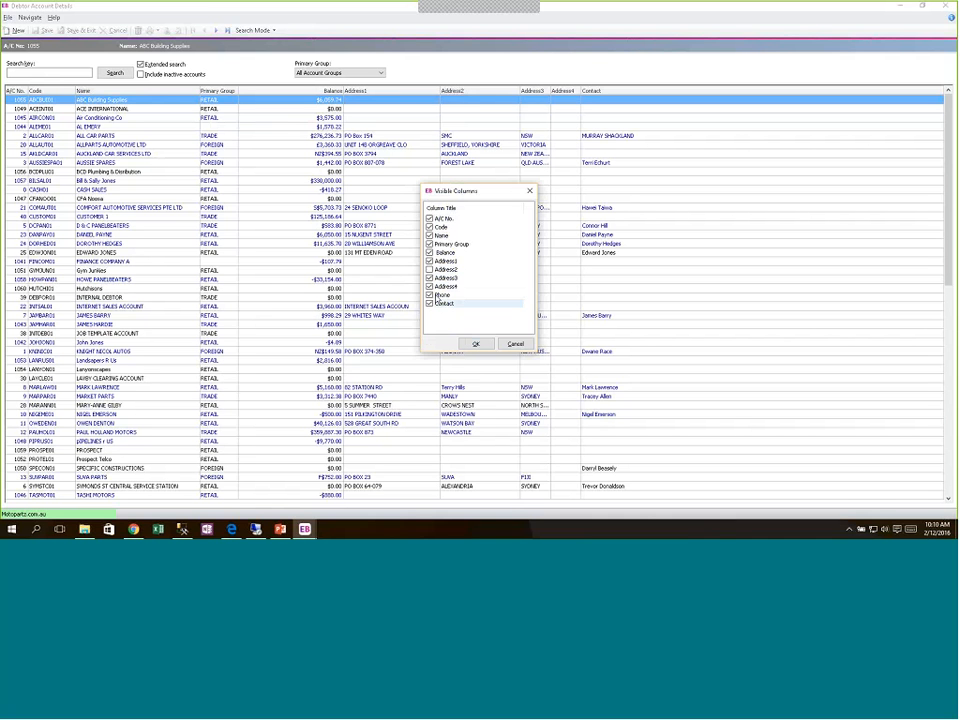
pyautogui.click(475, 343)
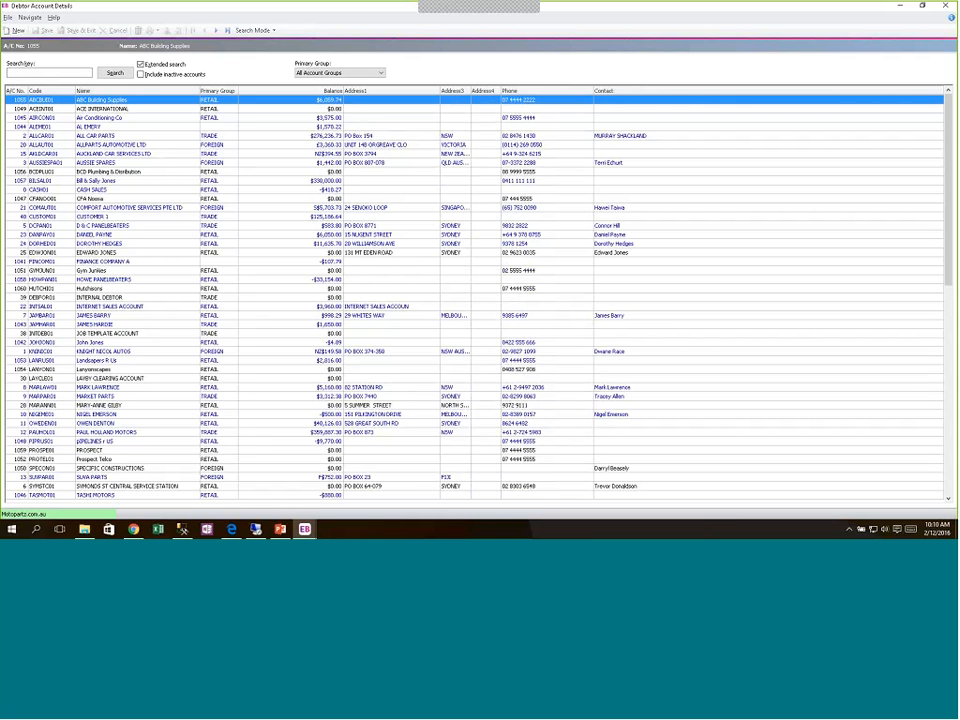
# Widen the Address3 and Address4 columns of the debtor list so that their entries fit
pyautogui.moveTo(471, 90); pyautogui.dragTo(580, 91)
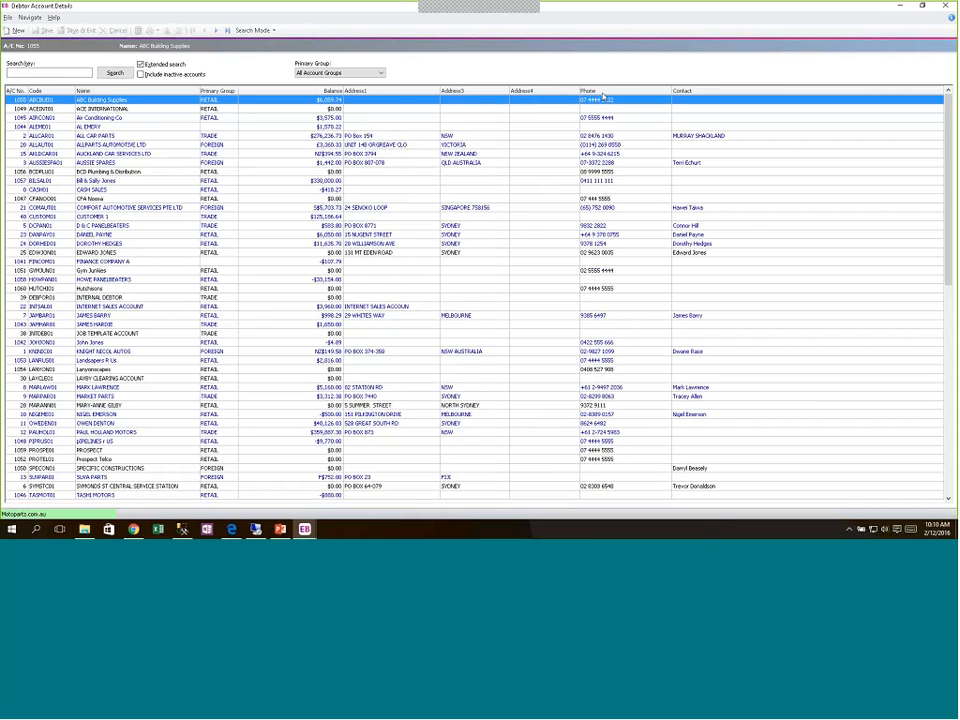
pyautogui.rightClick(394, 95)
pyautogui.click(408, 95)
# Place the Contact column directly after Name at a narrower width, and save the column settings
pyautogui.moveTo(696, 84); pyautogui.dragTo(205, 90)
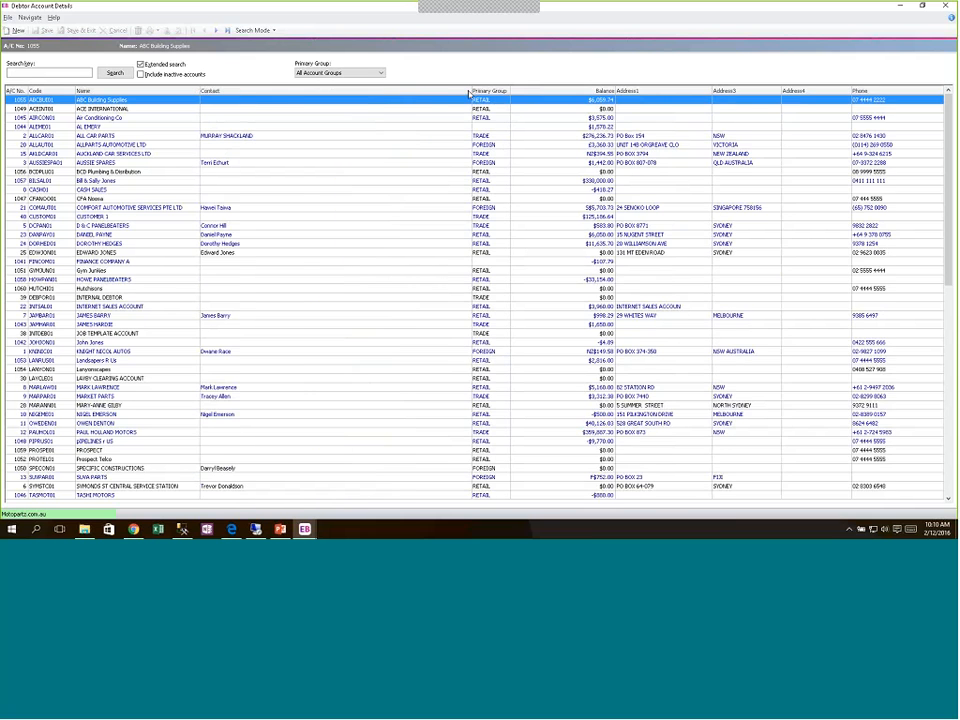
pyautogui.moveTo(469, 91); pyautogui.dragTo(264, 105)
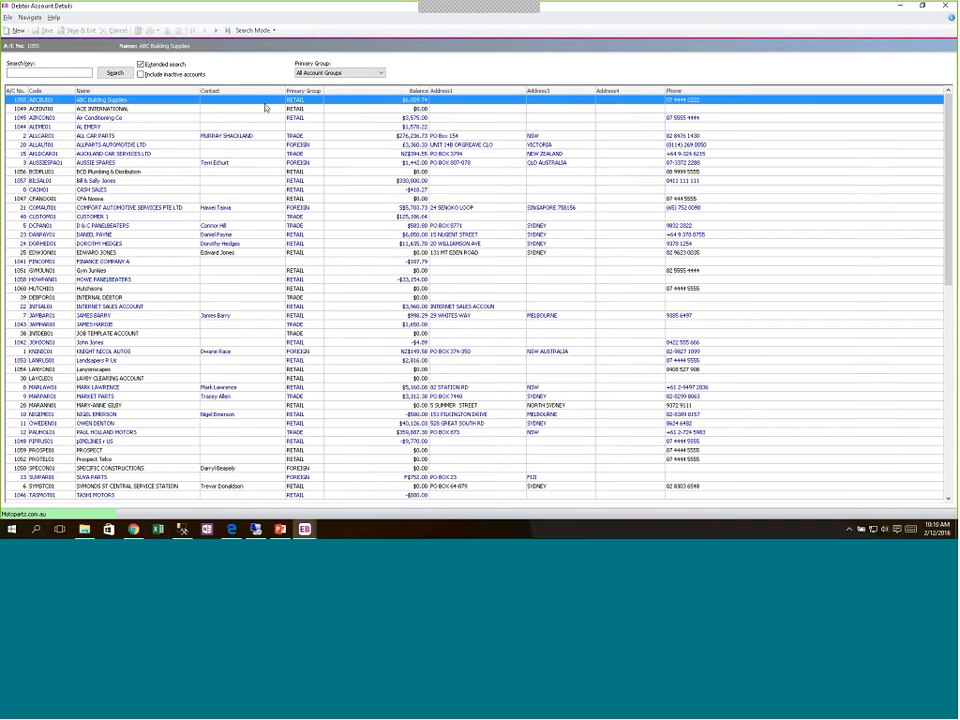
pyautogui.rightClick(260, 95)
pyautogui.click(282, 100)
# Sort the debtor list by Balance in ascending and then descending order, and go to the largest balances
pyautogui.click(400, 95)
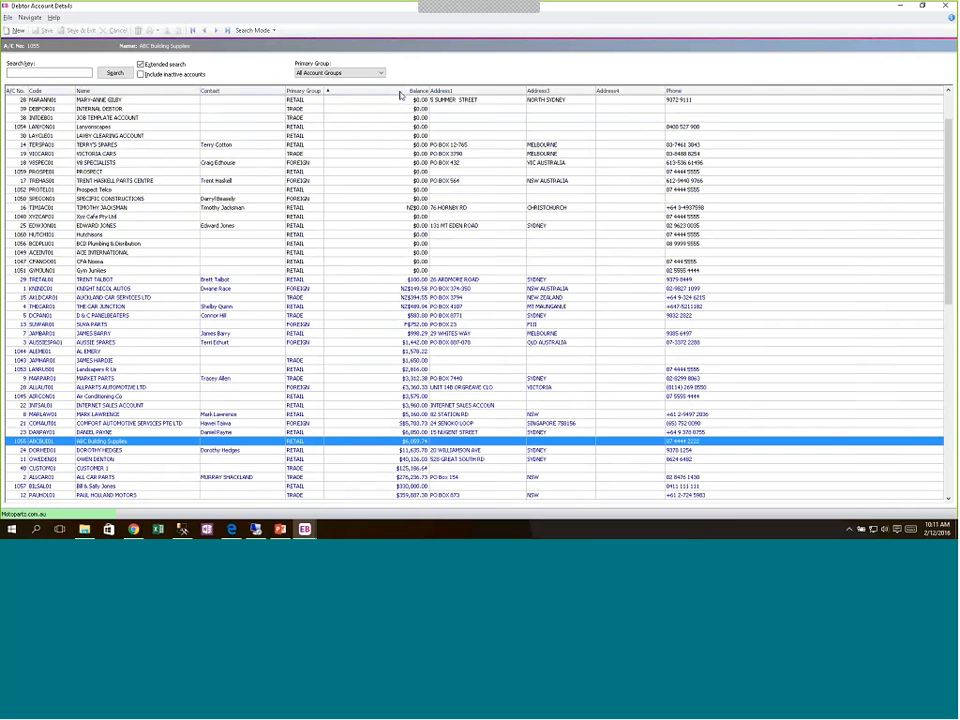
pyautogui.click(400, 95)
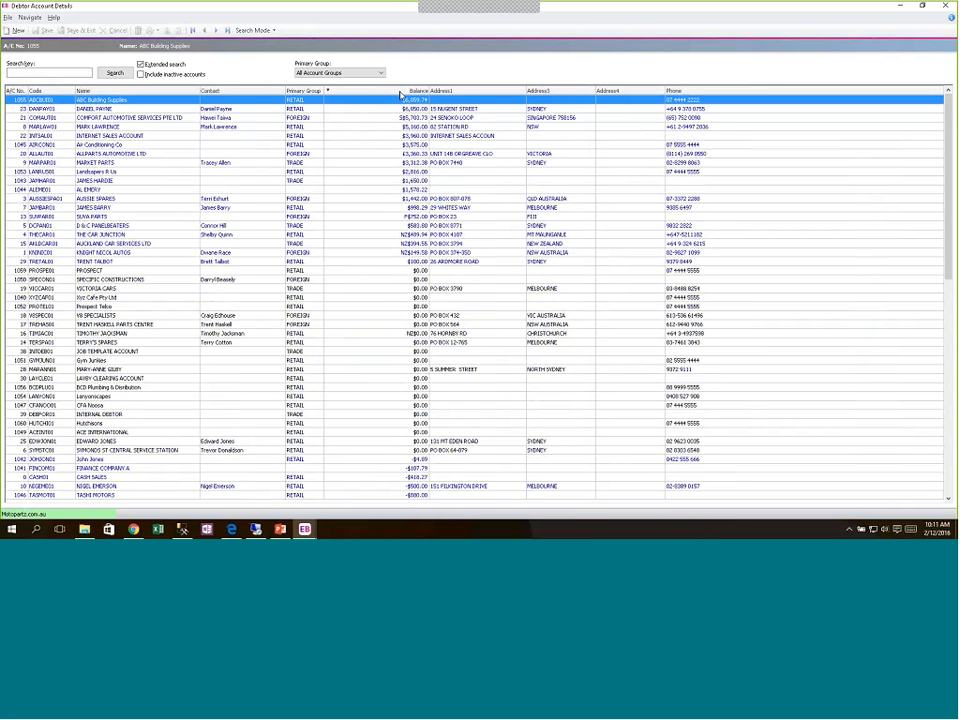
pyautogui.scroll(2, 401, 95)
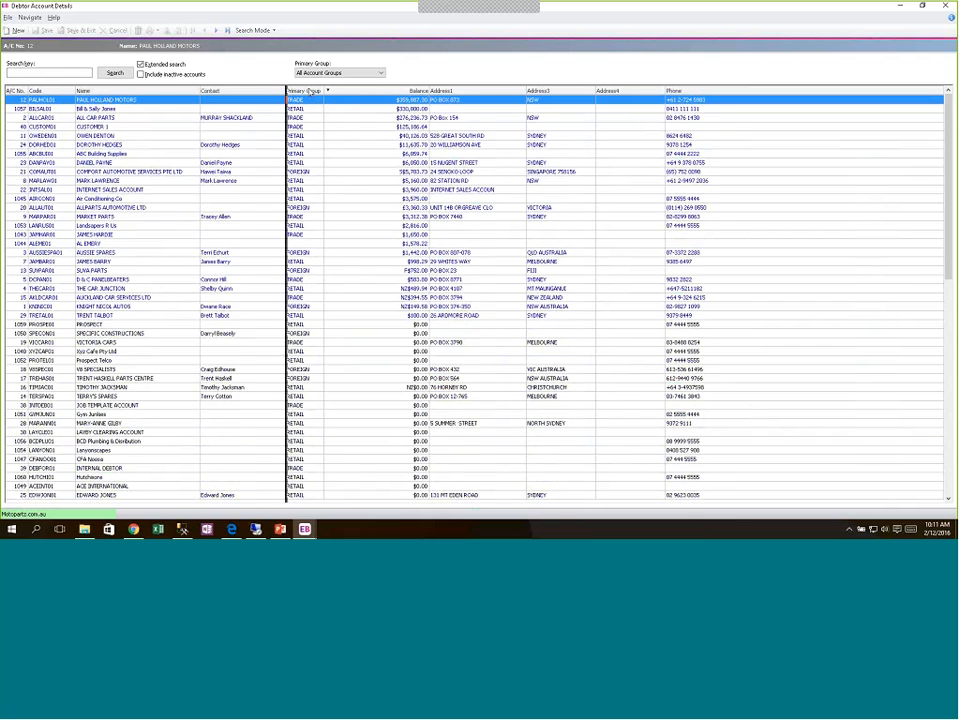
# Sort the debtor list by Primary Group and by Name within each group, and check the grouped accounts
pyautogui.click(309, 91)
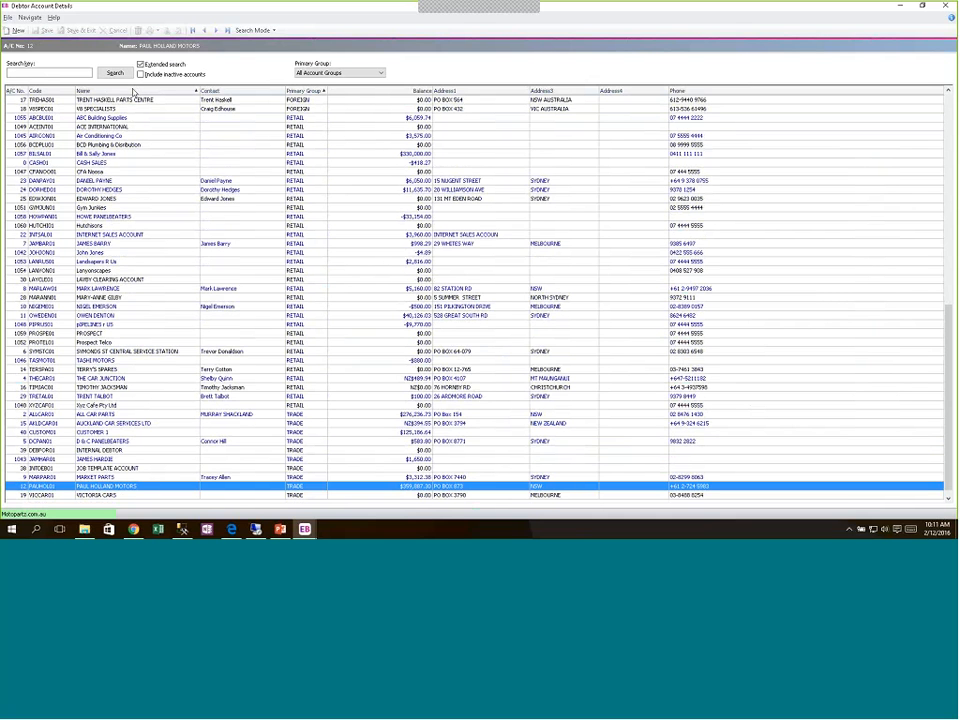
pyautogui.click(314, 110)
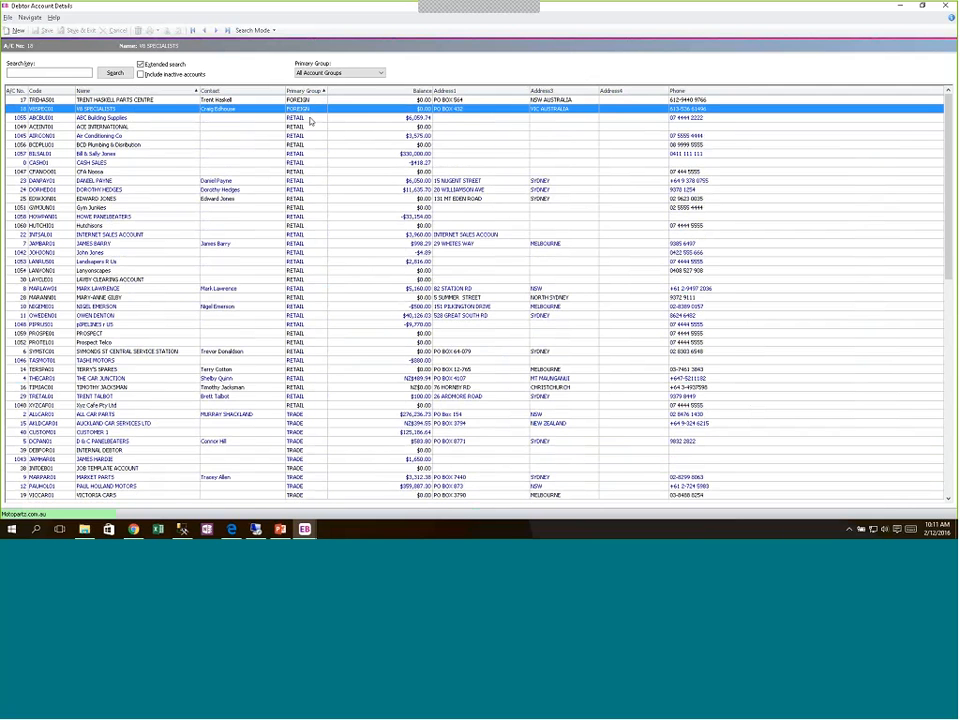
pyautogui.scroll(3, 310, 120)
pyautogui.click(326, 102)
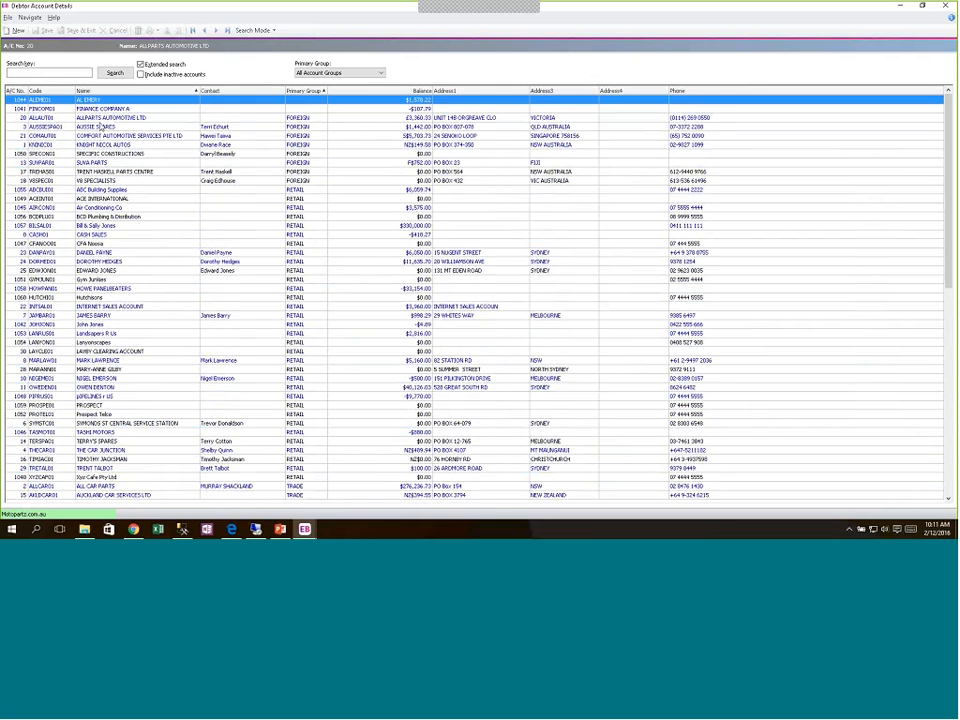
pyautogui.click(100, 120)
pyautogui.click(101, 181)
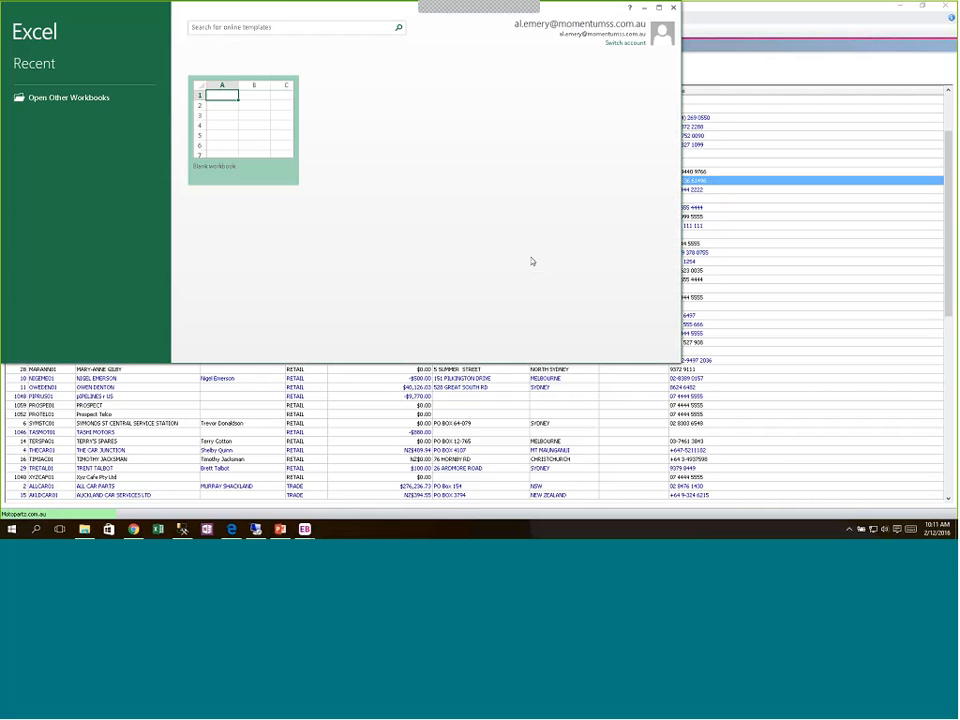
# Create a blank Excel workbook, and copy the debtor list from the Exo grid into it starting at cell B2
pyautogui.click(240, 145)
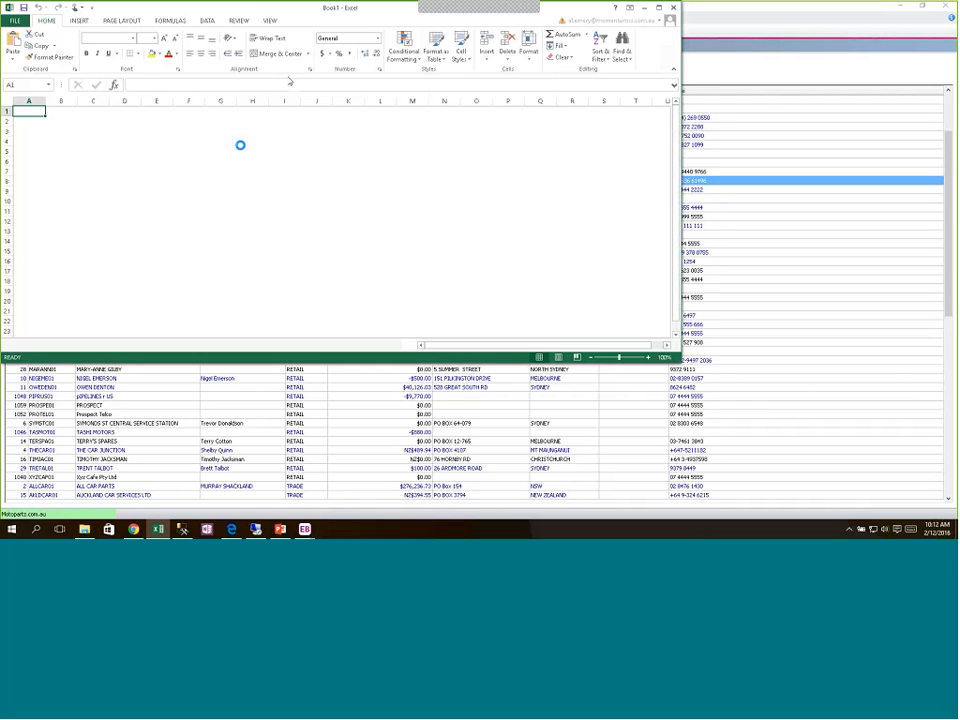
pyautogui.moveTo(300, 10); pyautogui.dragTo(498, 139)
pyautogui.rightClick(169, 92)
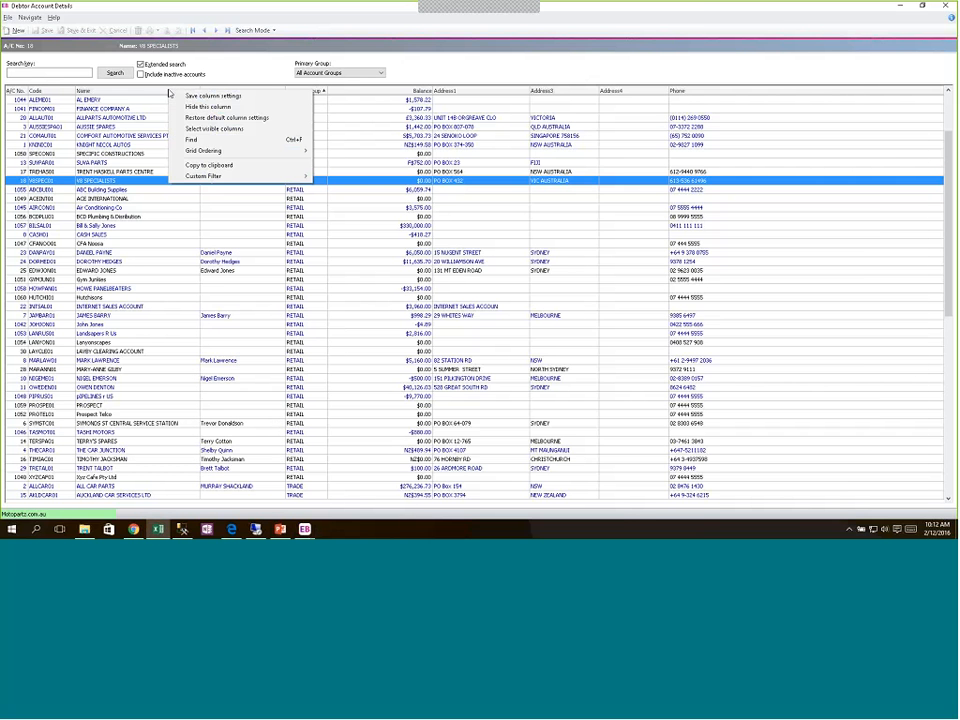
pyautogui.click(210, 165)
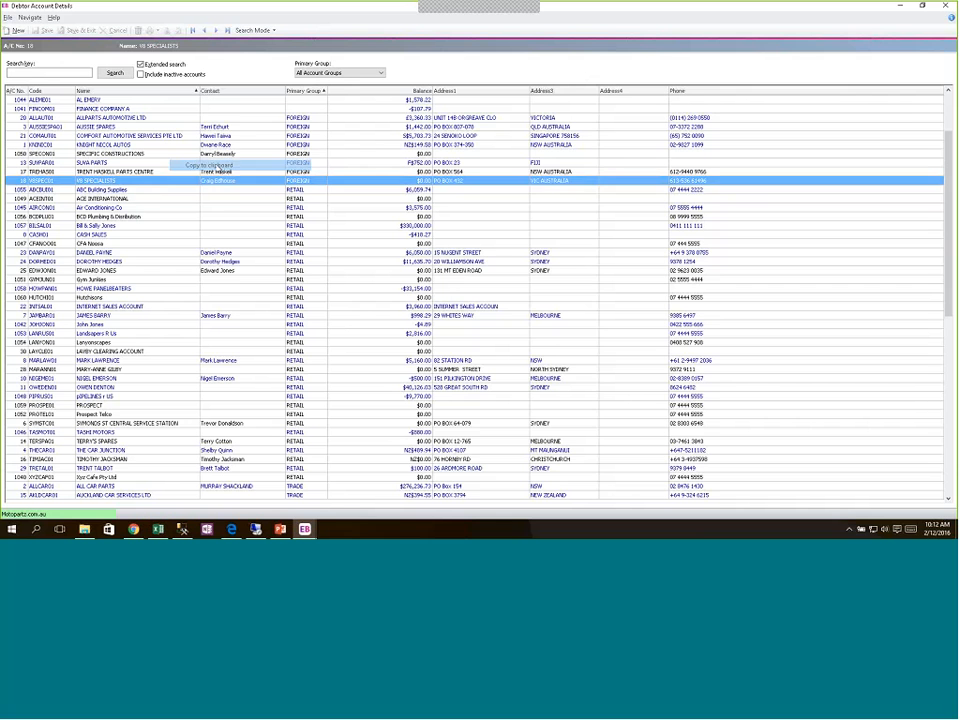
pyautogui.hotkey('alt', 'Tab')
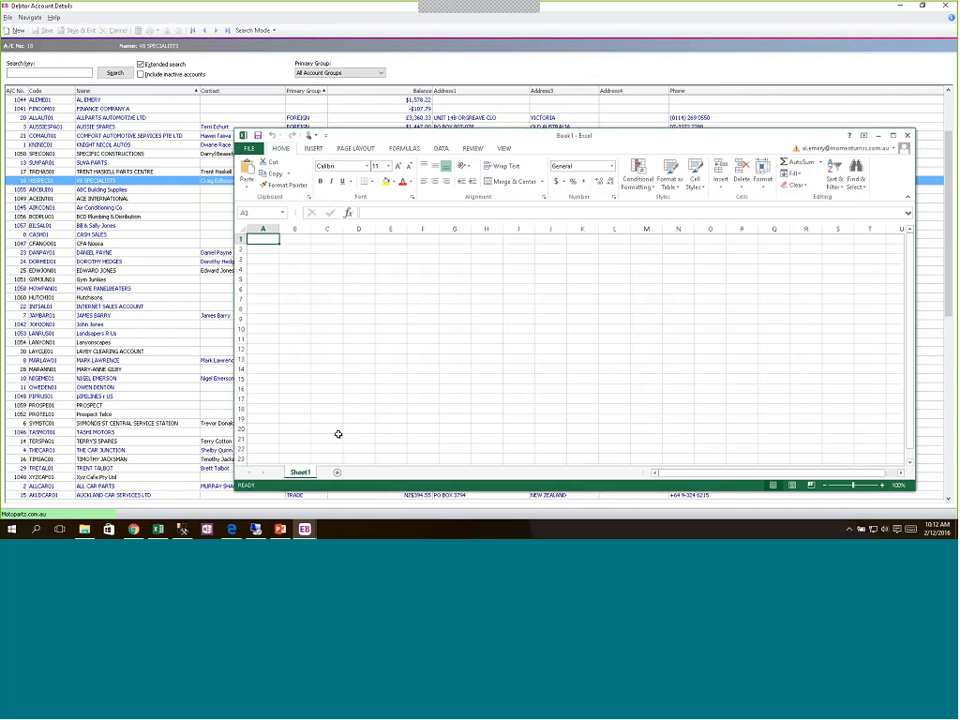
pyautogui.click(291, 247)
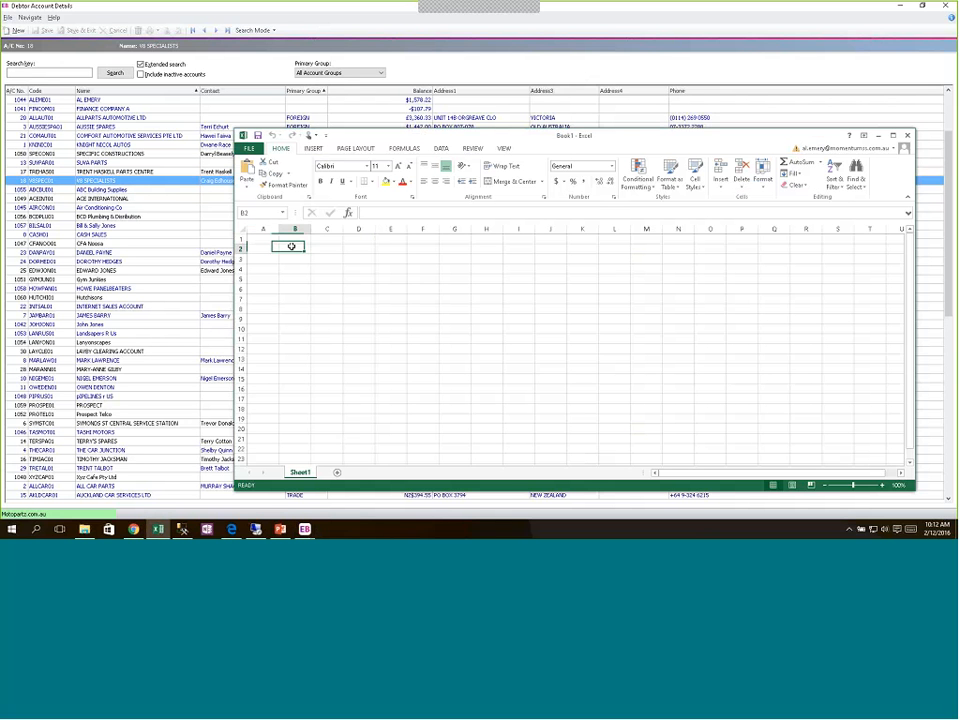
pyautogui.hotkey('ctrl', 'v')
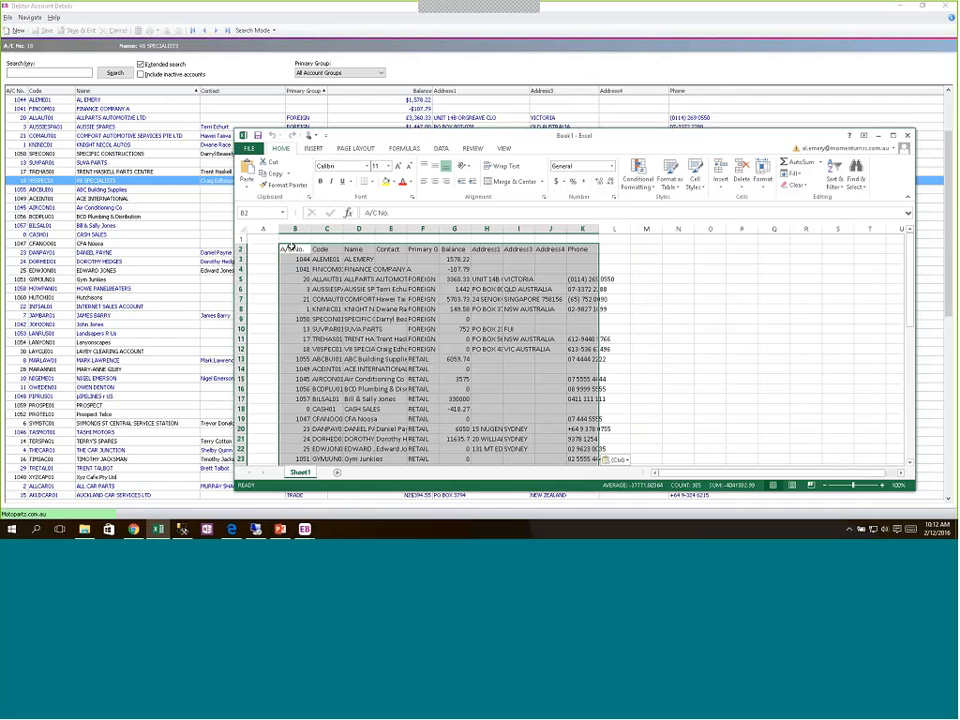
# AutoFit the widths of the pasted columns, and close the Excel workbook without saving
pyautogui.hotkey('alt', 'h')
pyautogui.press('o')
pyautogui.press('i')
pyautogui.press('Down')
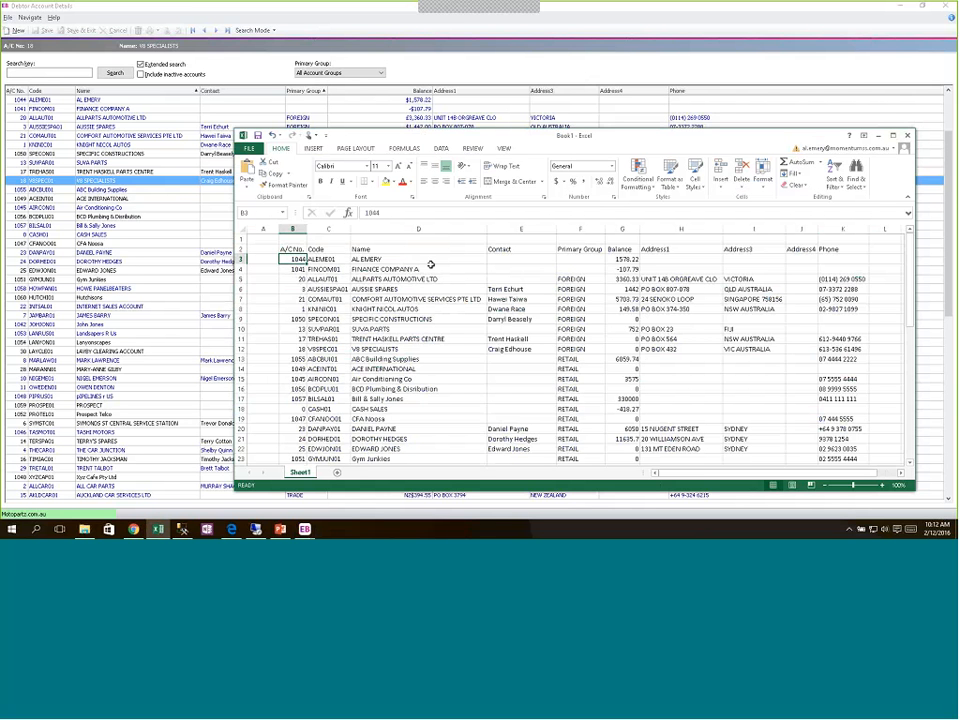
pyautogui.hotkey('alt', 'F4')
pyautogui.click(470, 276)
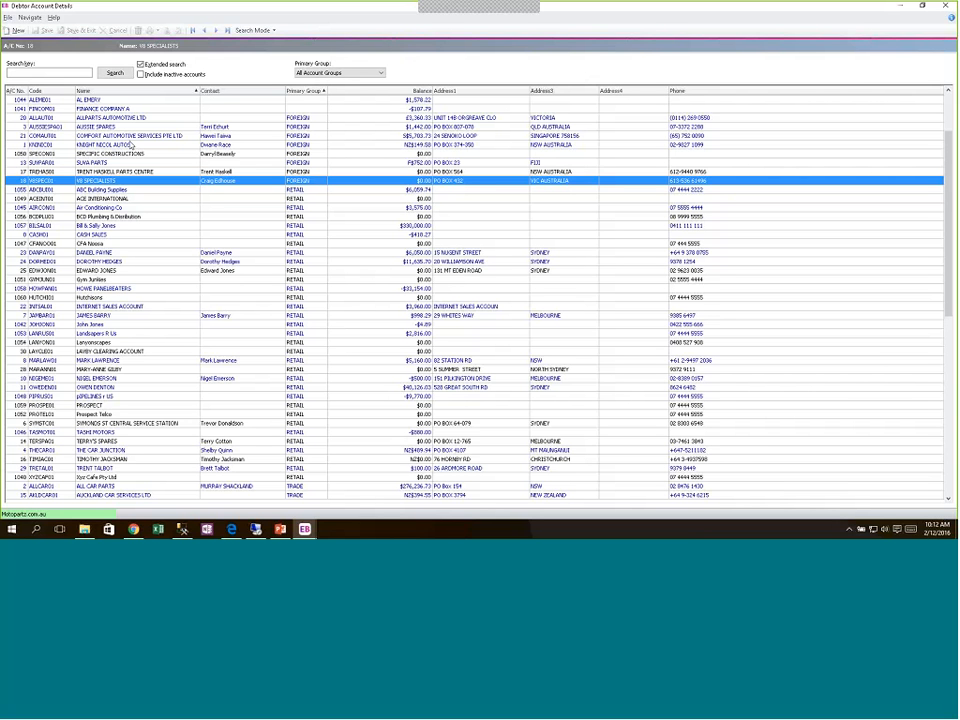
# Change the debtor search mode to Advanced Search and add a filter condition on the Address3 field
pyautogui.click(274, 31)
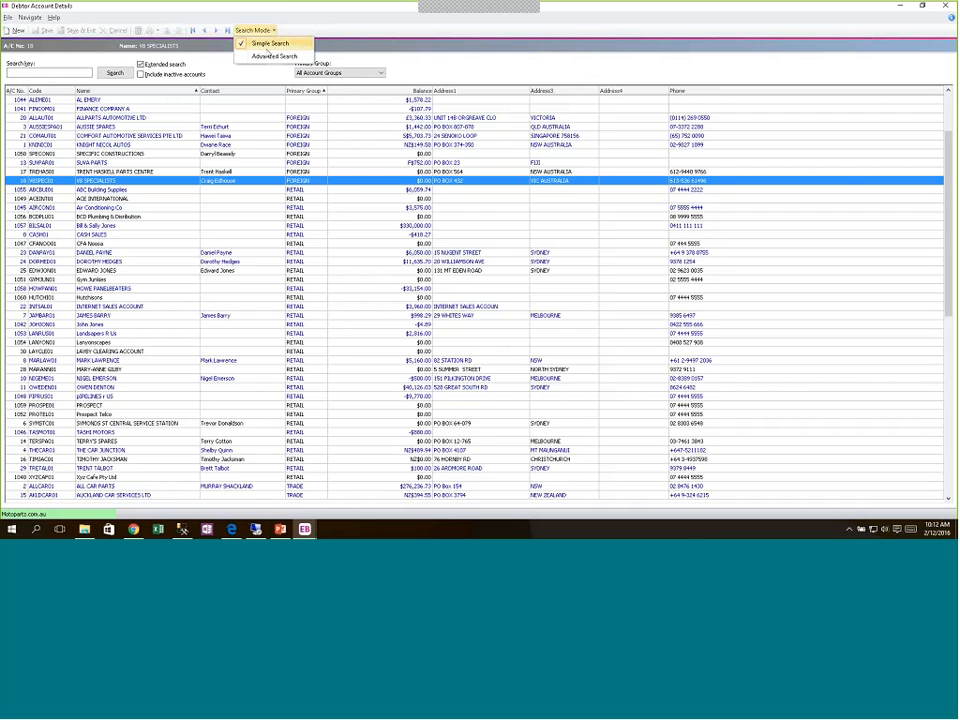
pyautogui.click(264, 57)
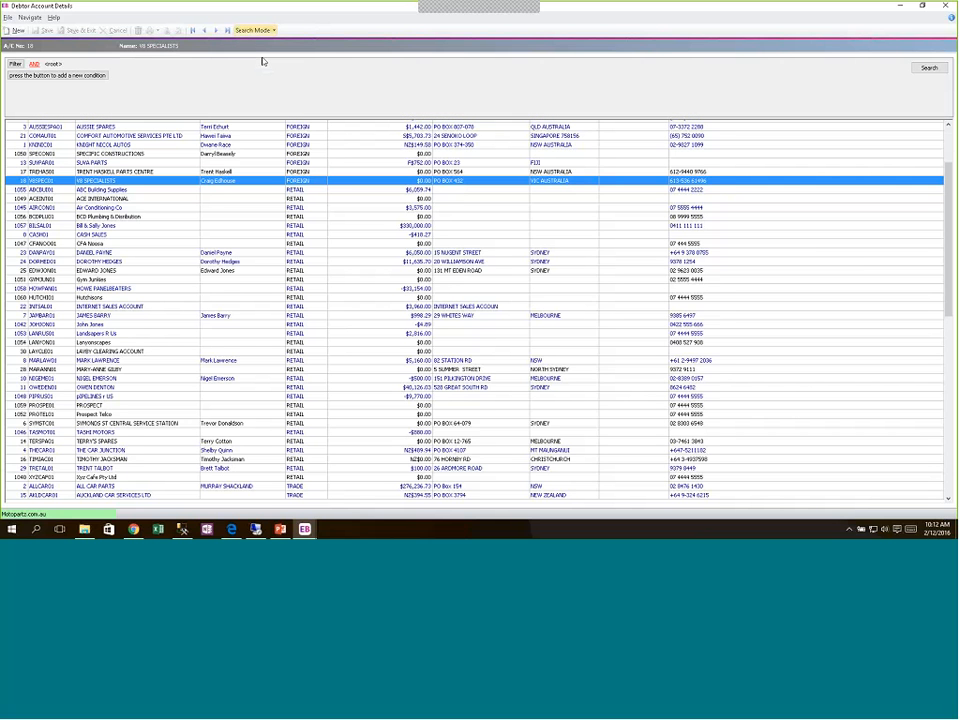
pyautogui.click(88, 77)
pyautogui.click(40, 76)
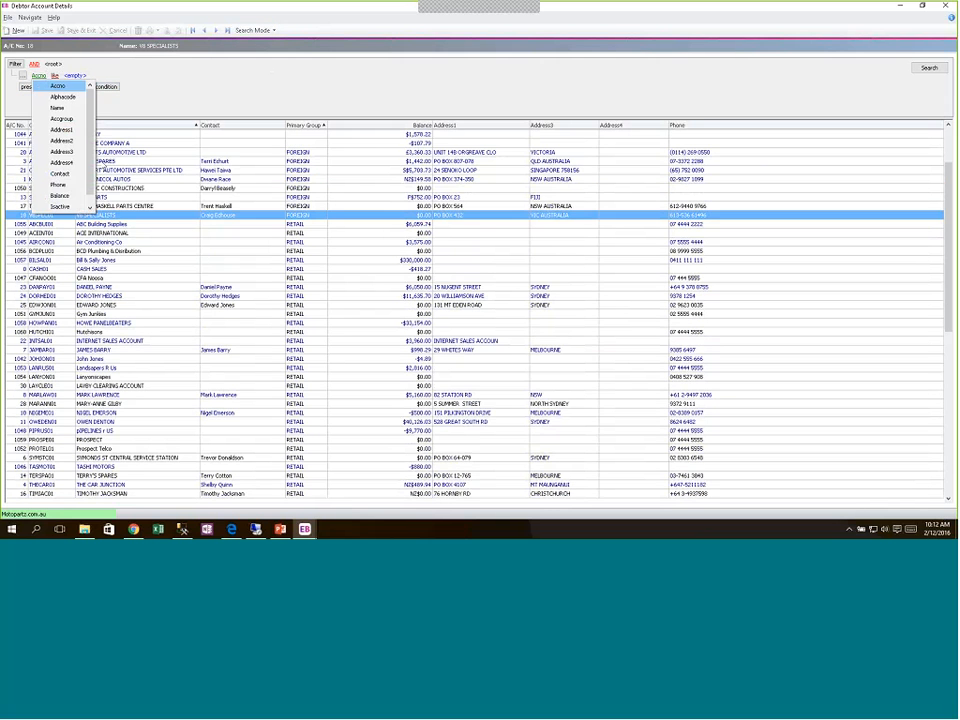
pyautogui.moveTo(92, 157); pyautogui.dragTo(90, 182)
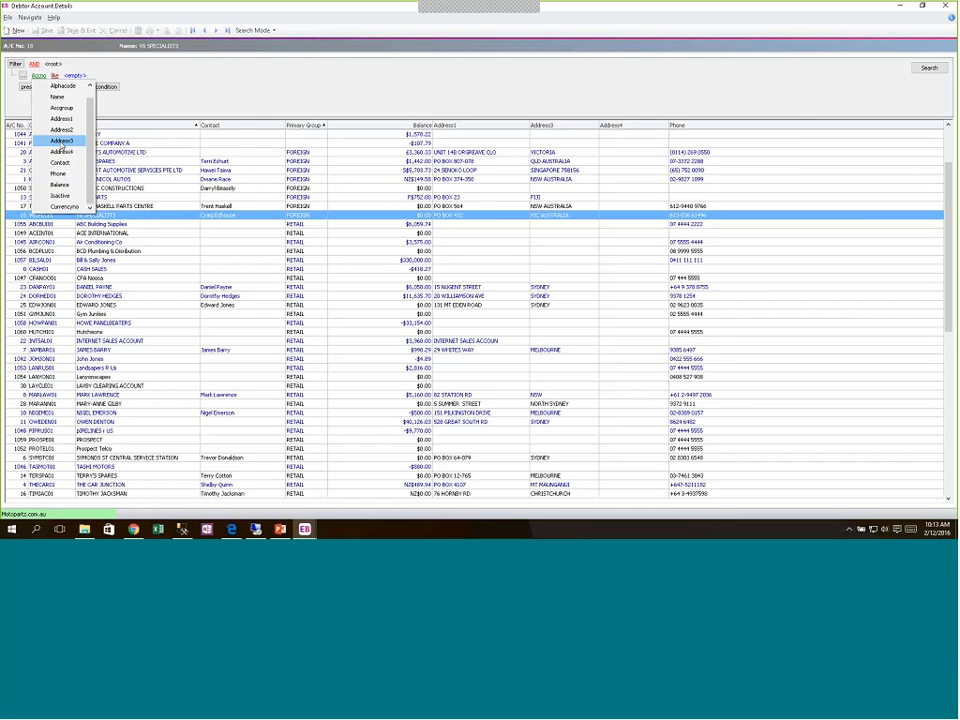
pyautogui.click(60, 141)
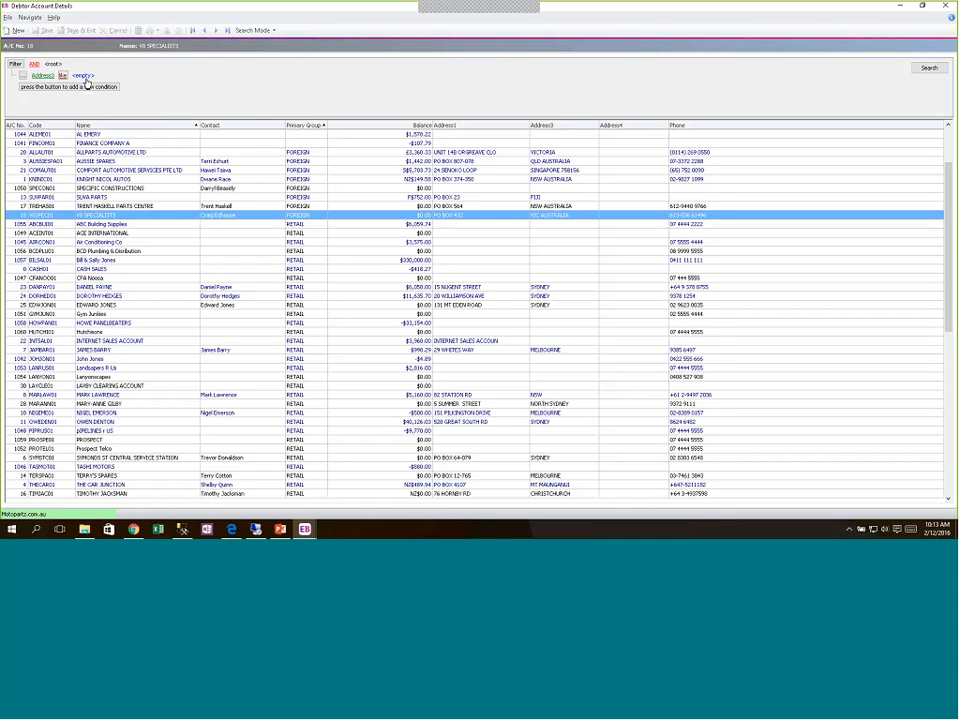
# Set the Address3 condition's value to SYDNEY and run the advanced search
pyautogui.click(82, 76)
pyautogui.write('SYDNEY')
pyautogui.click(930, 68)
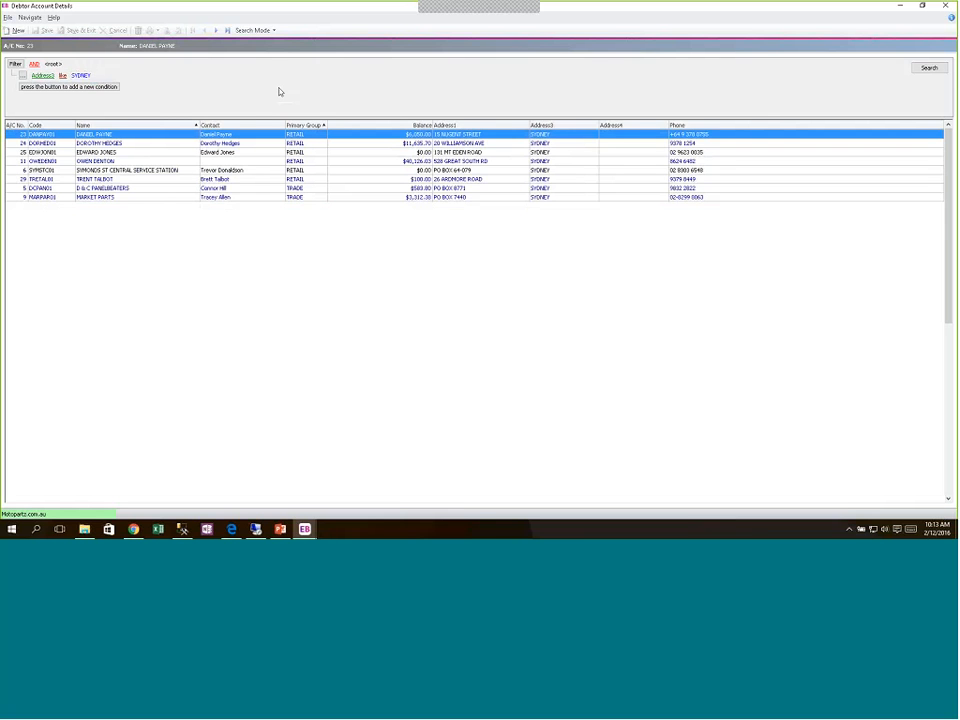
# Change the debtor search mode back to Simple Search, and close the debtor account window
pyautogui.click(255, 30)
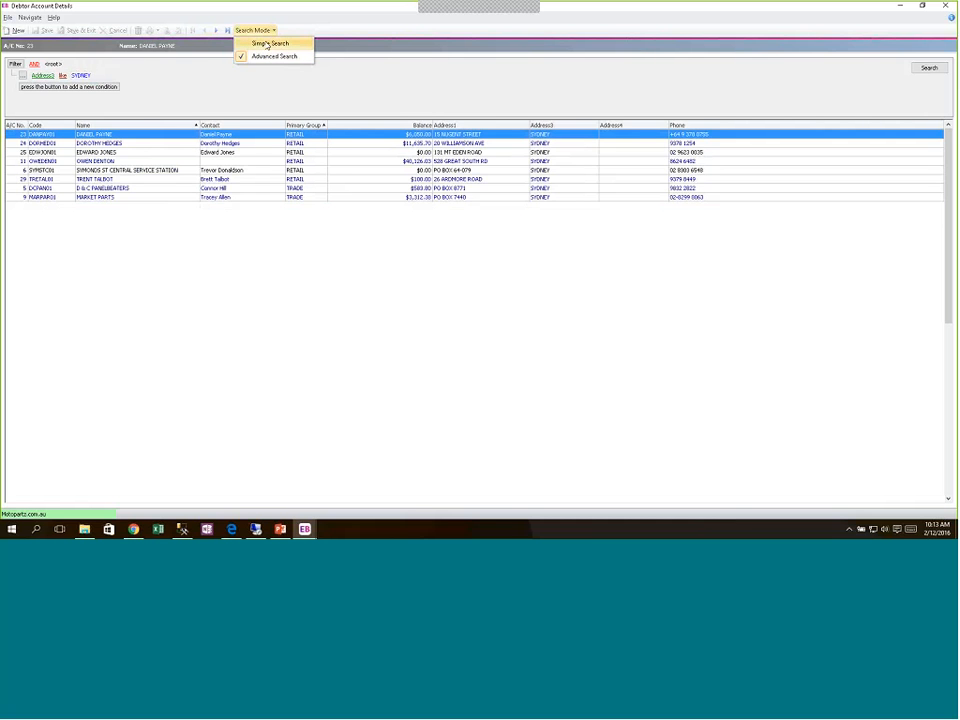
pyautogui.click(268, 44)
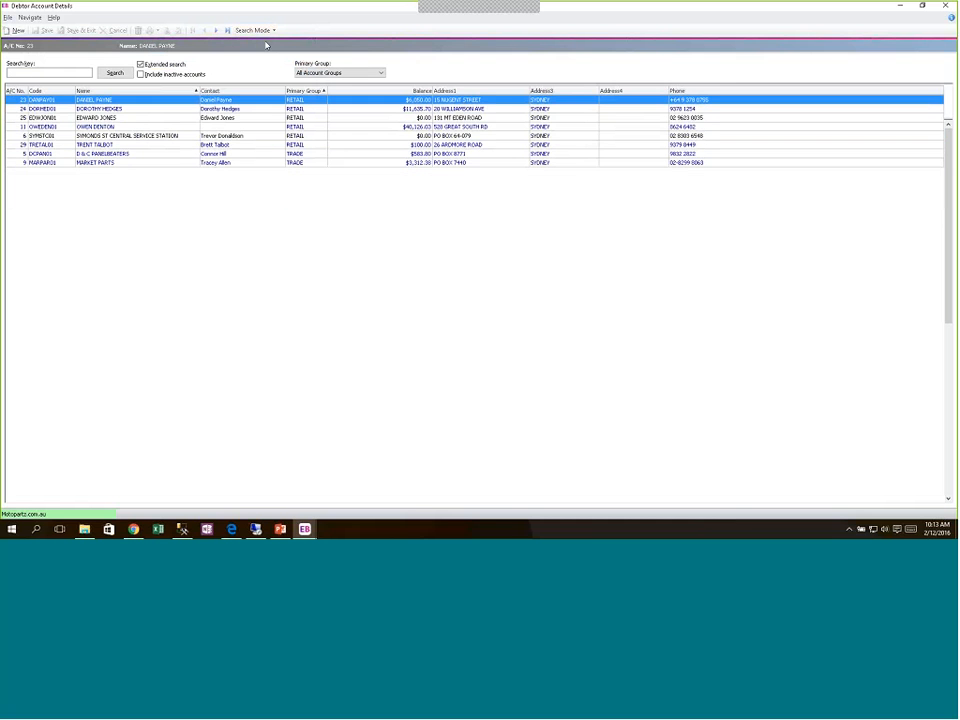
pyautogui.click(943, 7)
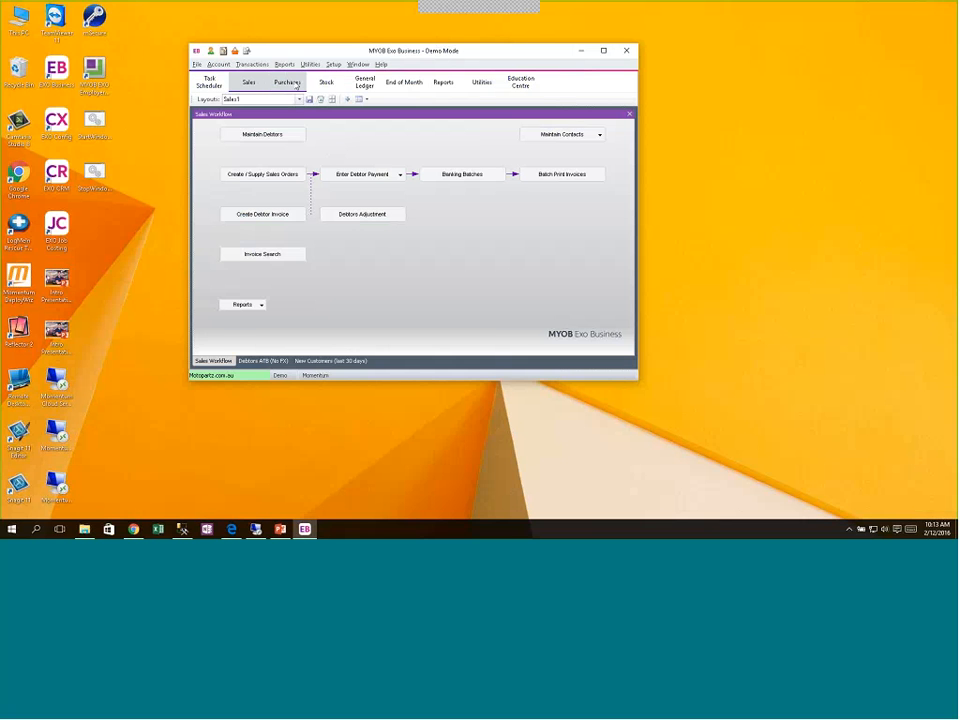
# View the creditor account list from the Purchases area, and close it
pyautogui.click(290, 82)
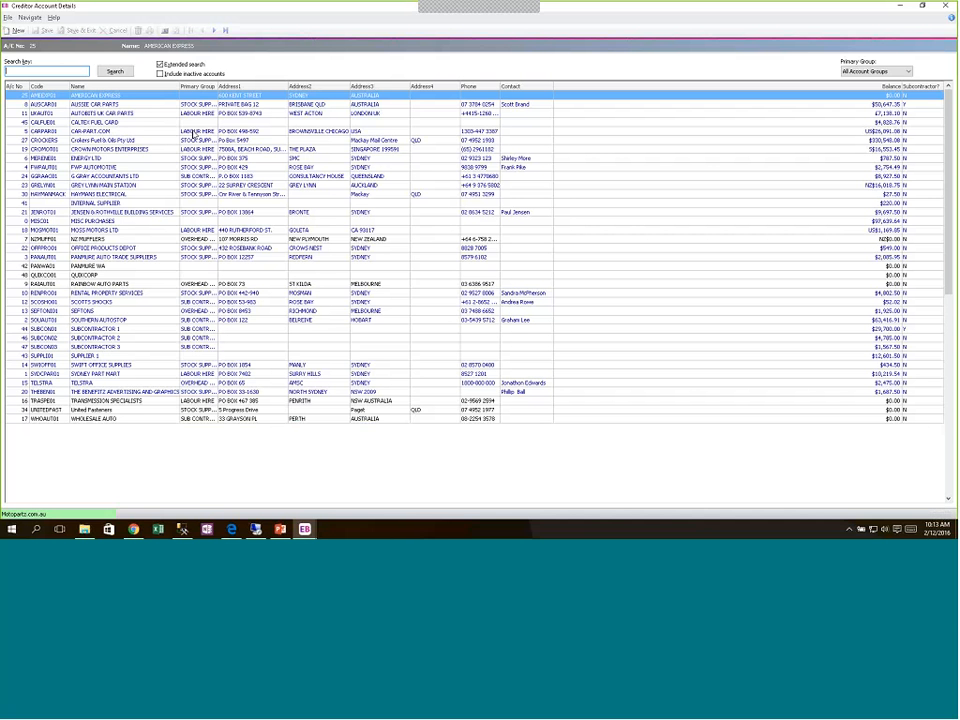
pyautogui.click(944, 6)
# Open the stock item list and review which columns can be made visible, cancelling without changes
pyautogui.click(326, 82)
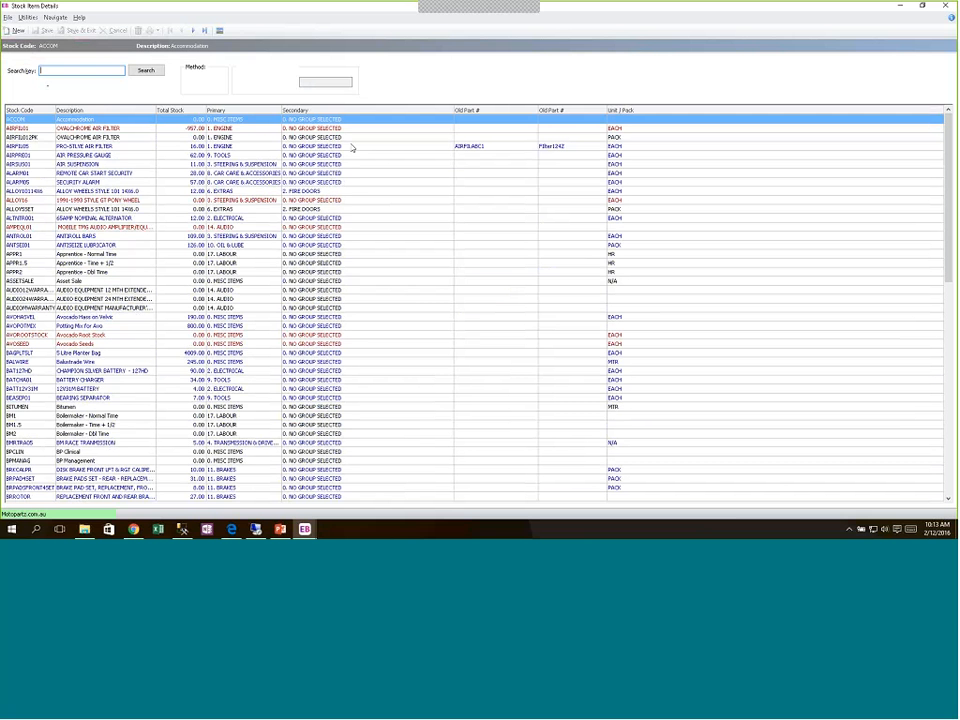
pyautogui.rightClick(227, 110)
pyautogui.click(272, 152)
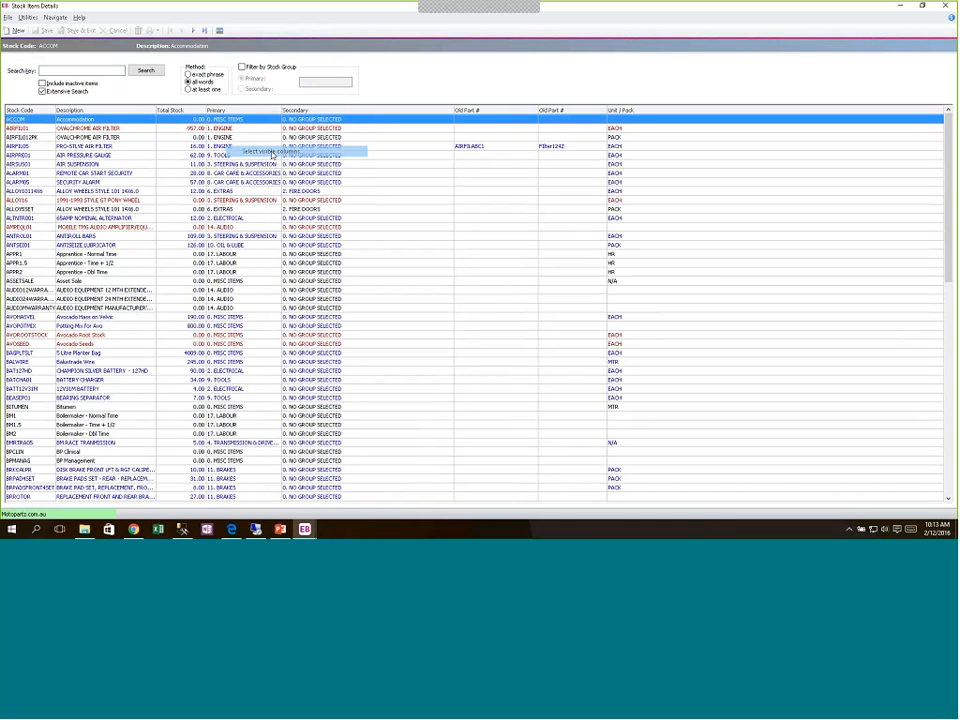
pyautogui.click(515, 343)
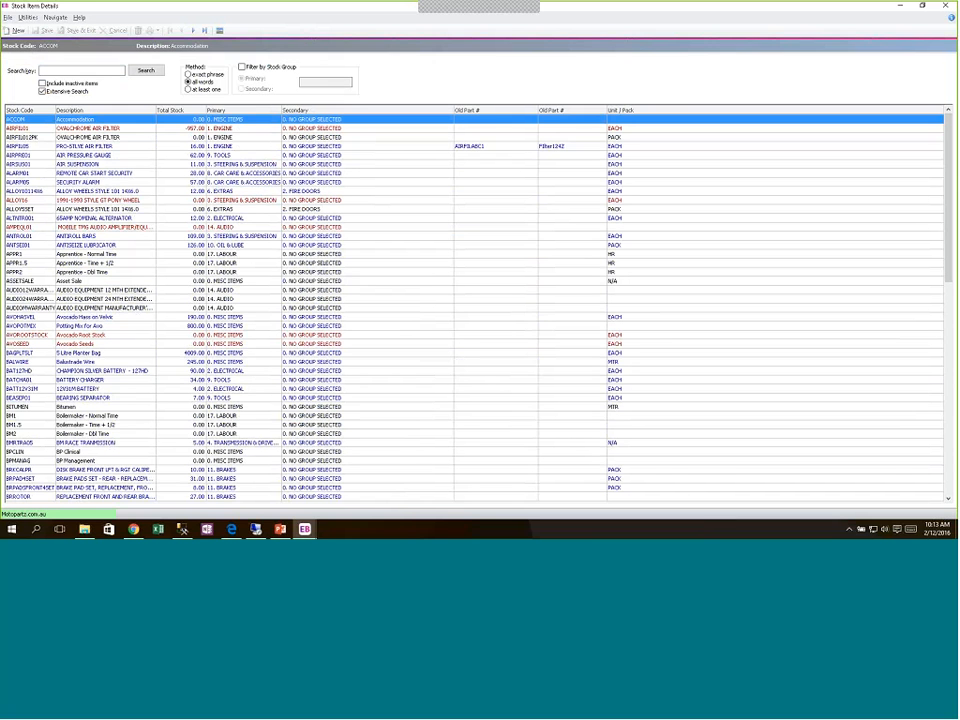
pyautogui.rightClick(405, 112)
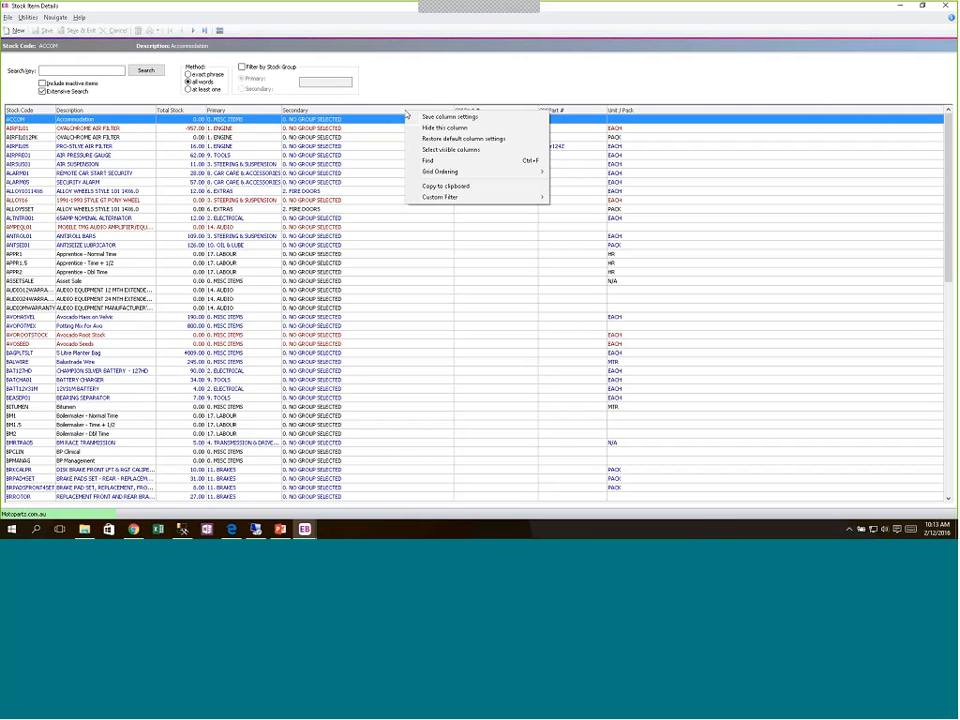
pyautogui.click(445, 150)
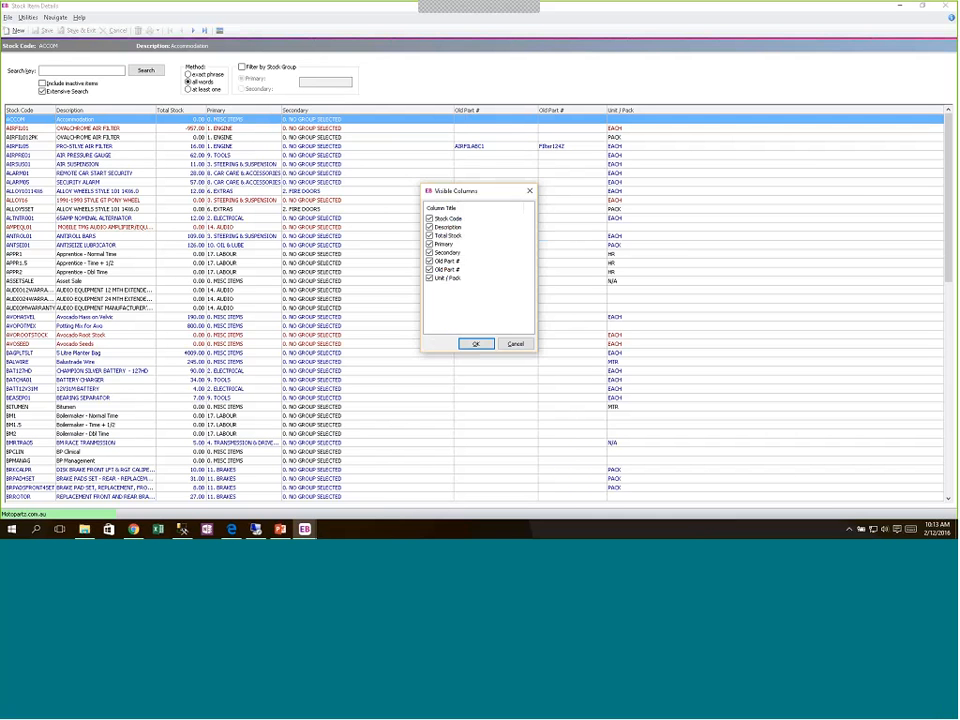
pyautogui.moveTo(480, 194); pyautogui.dragTo(442, 177)
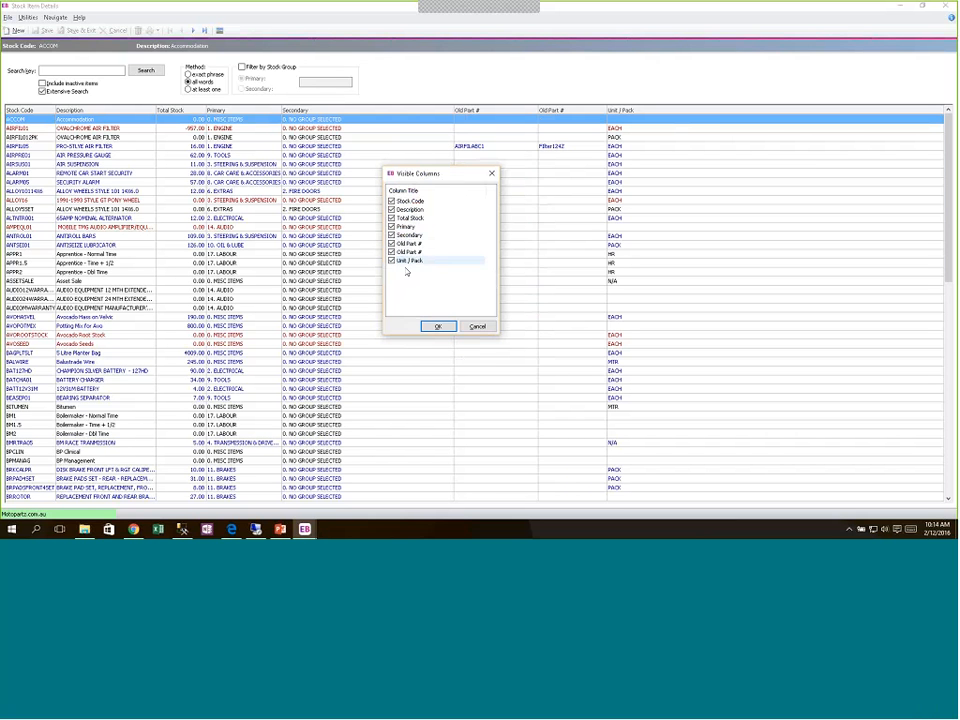
pyautogui.click(478, 329)
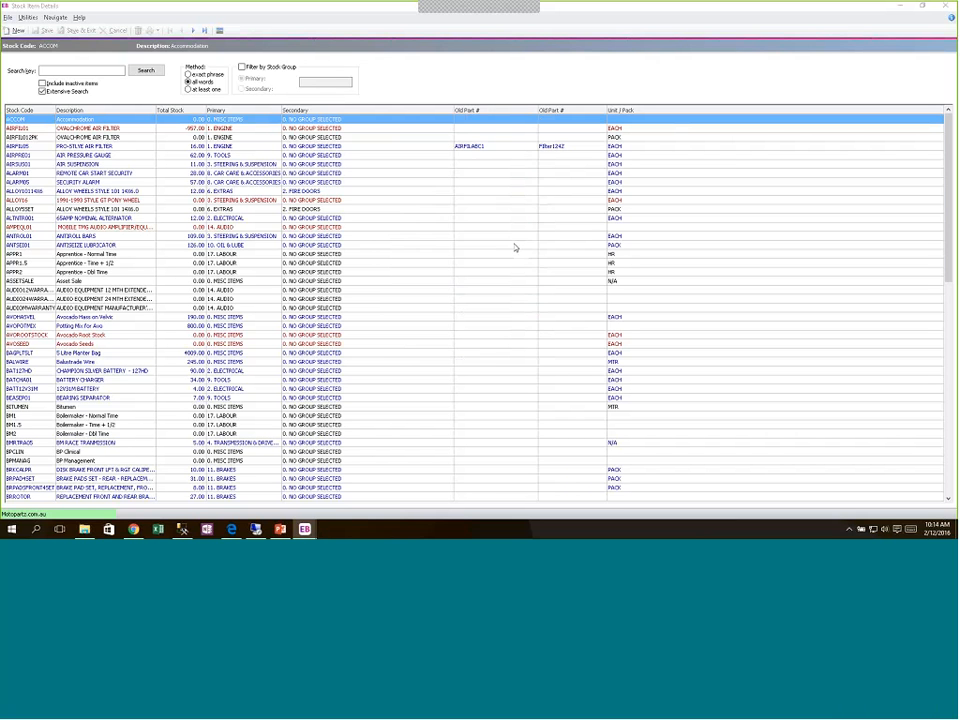
# Open the PRO-STLYE AIR FILTER stock item from the stock list
pyautogui.click(336, 237)
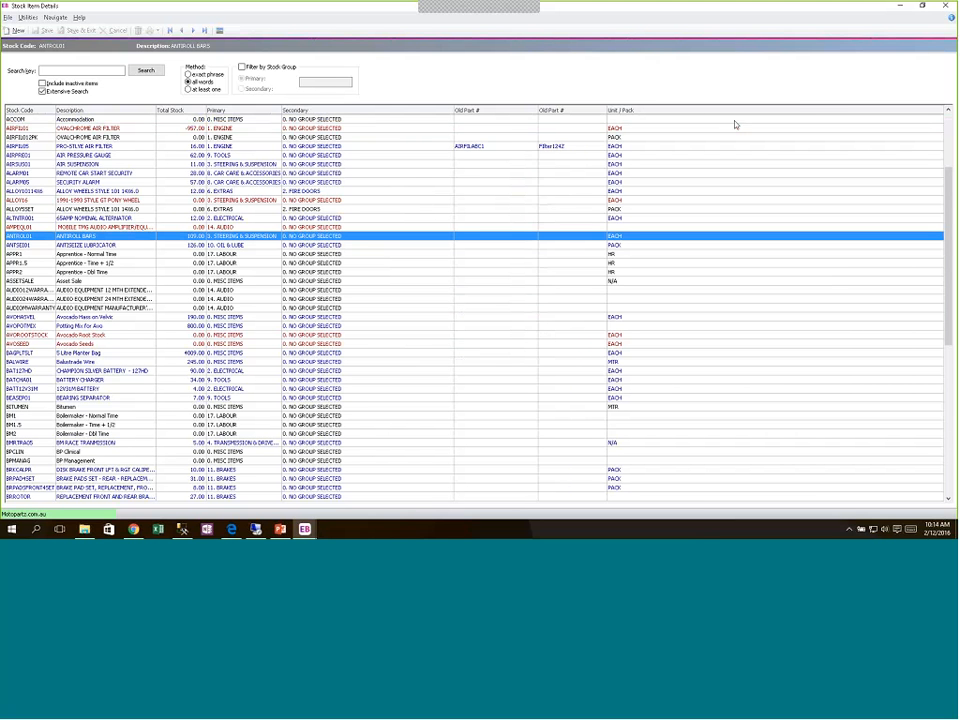
pyautogui.click(319, 146)
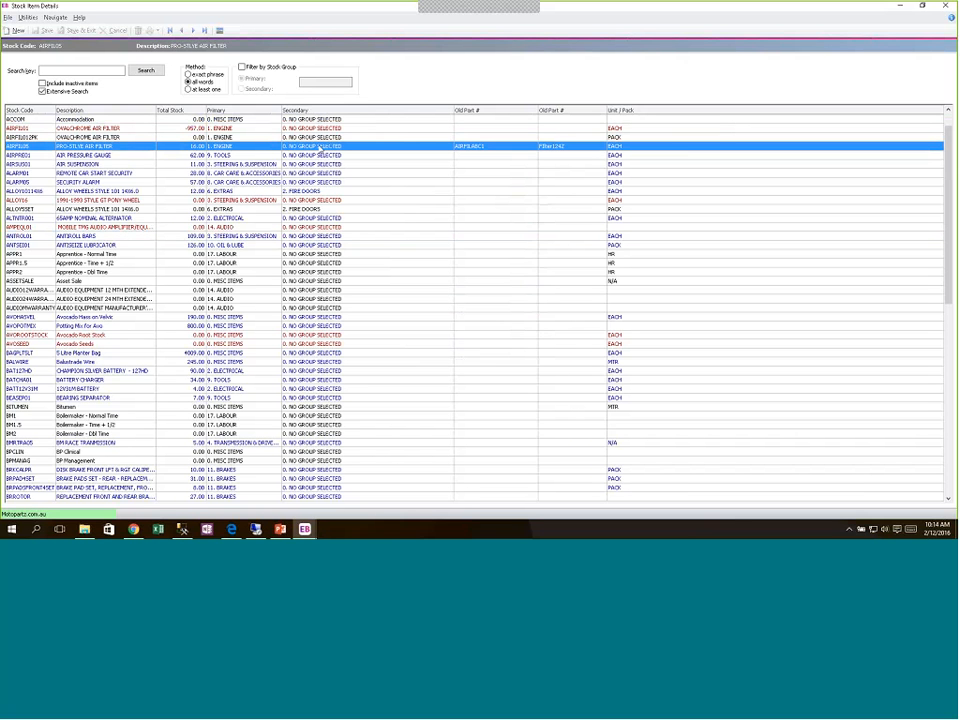
pyautogui.doubleClick(319, 146)
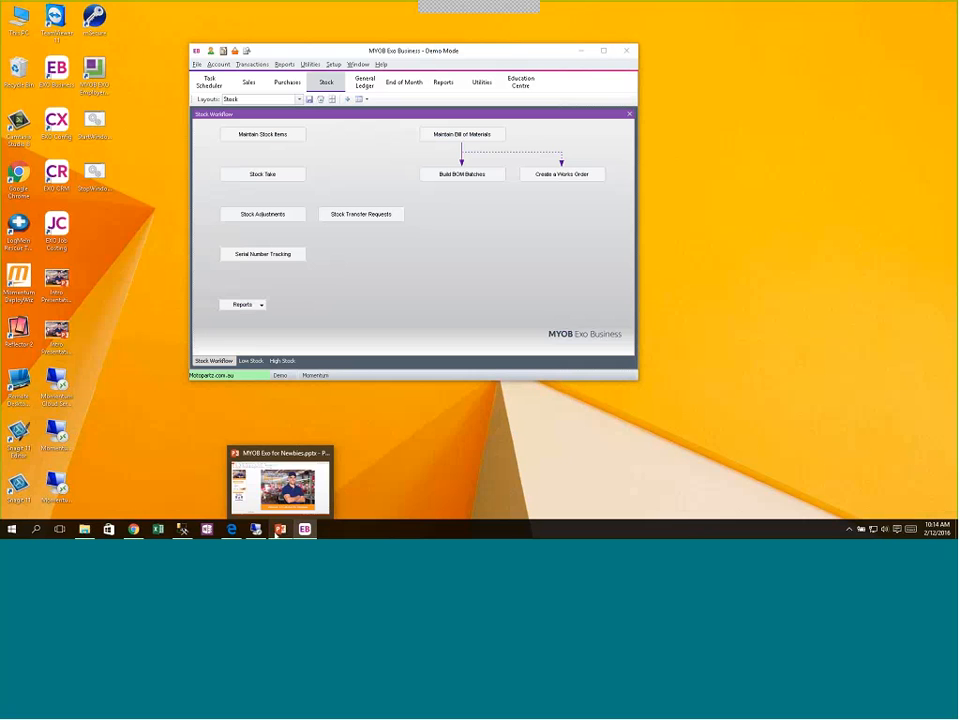
# Switch to the PowerPoint presentation to review the webinar agenda slide, and return to MYOB Exo Business
pyautogui.click(276, 531)
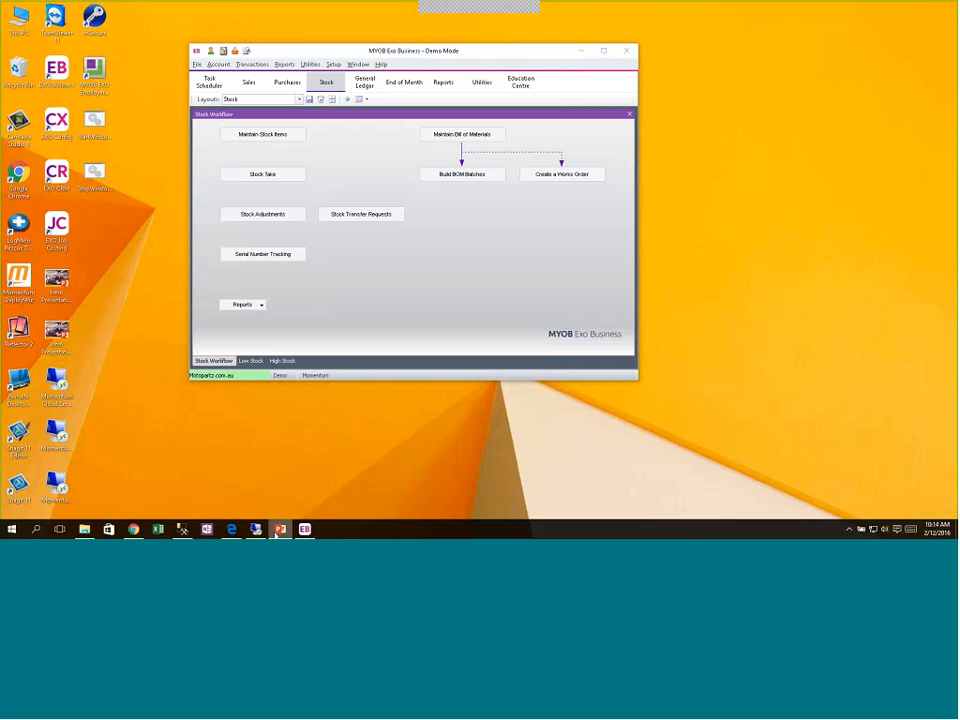
pyautogui.scroll(-1, 576, 257)
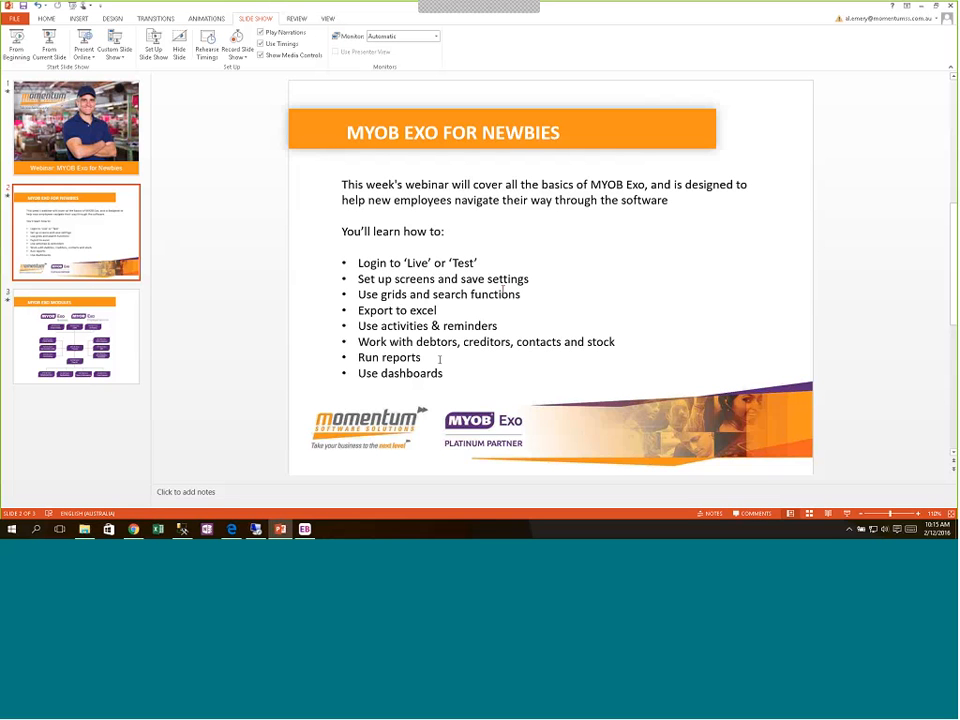
pyautogui.click(922, 8)
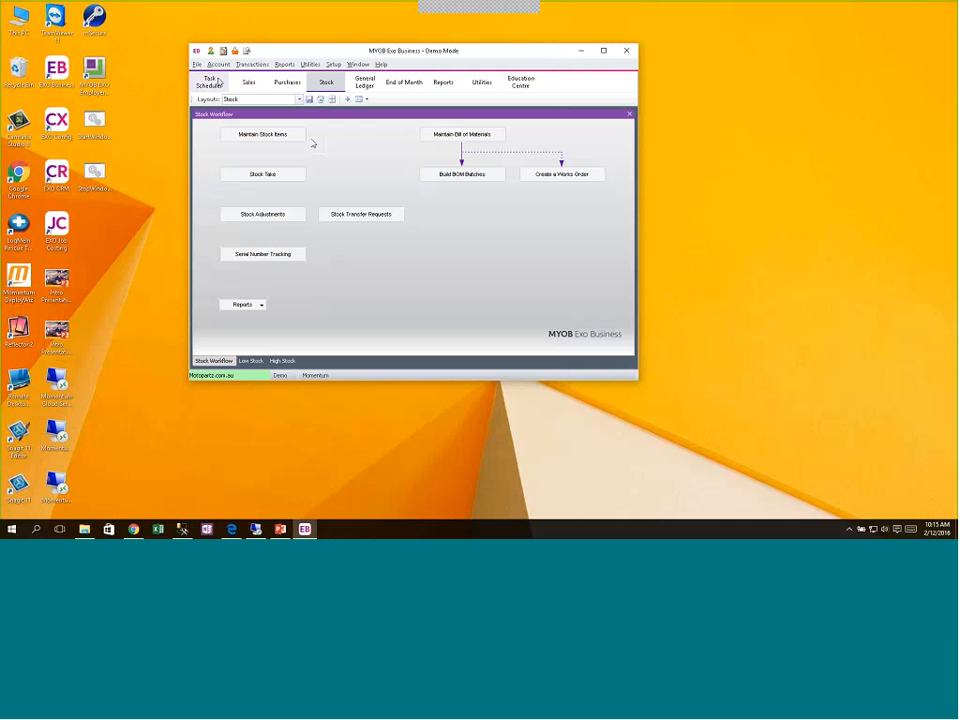
# Create a new activity in the Task Scheduler with the subject "Meeting with Project Mgr"
pyautogui.click(212, 82)
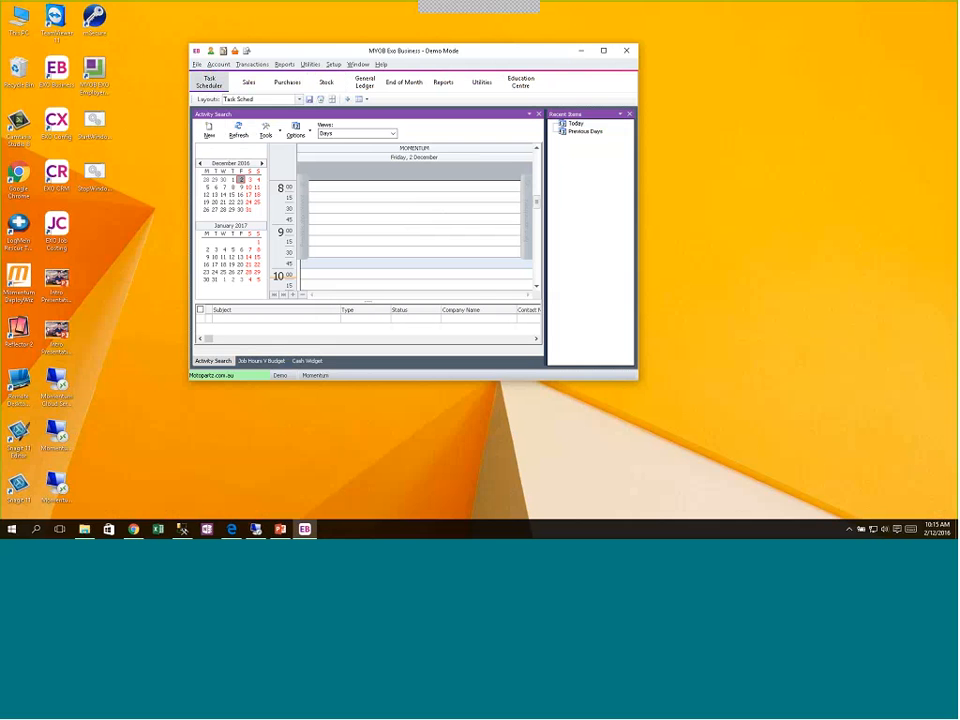
pyautogui.click(209, 130)
pyautogui.click(209, 130)
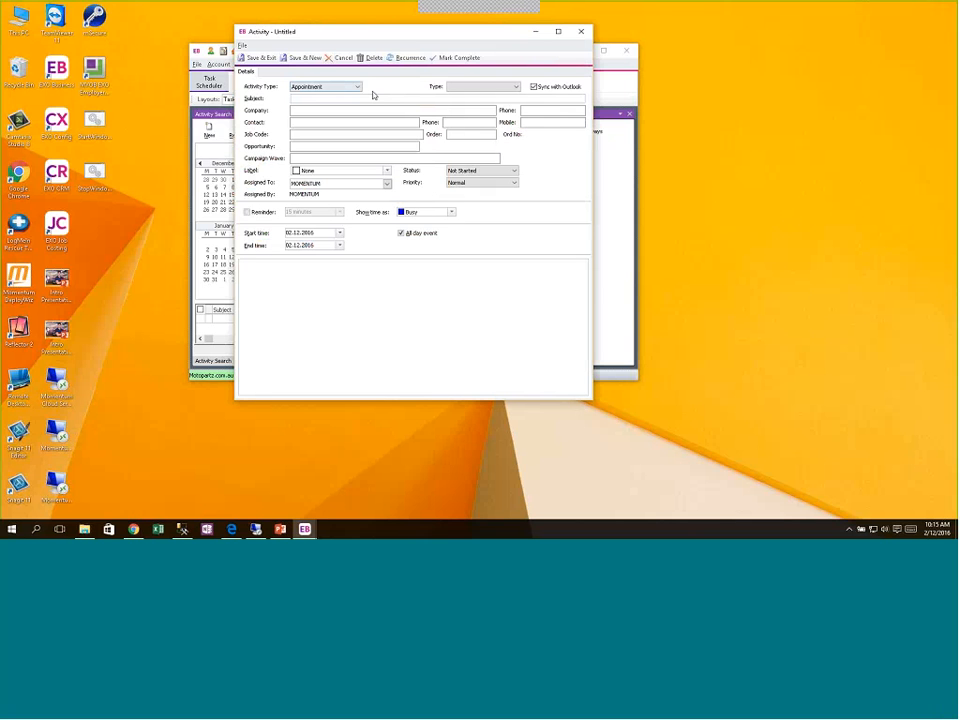
pyautogui.click(310, 97)
pyautogui.write('Meeting with Project Mgr')
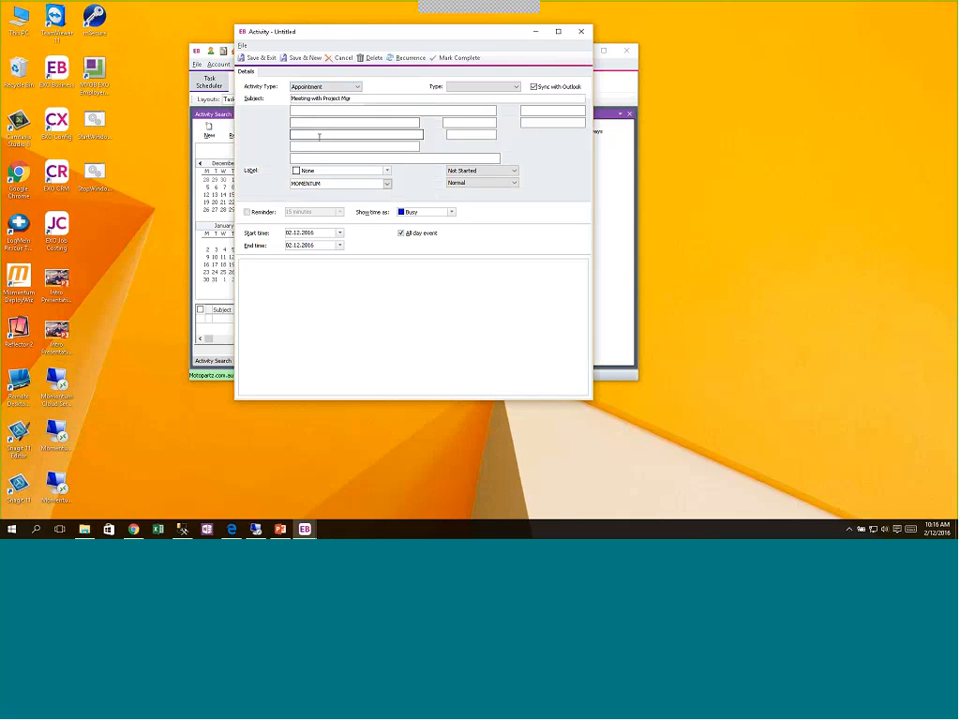
pyautogui.press('Tab')
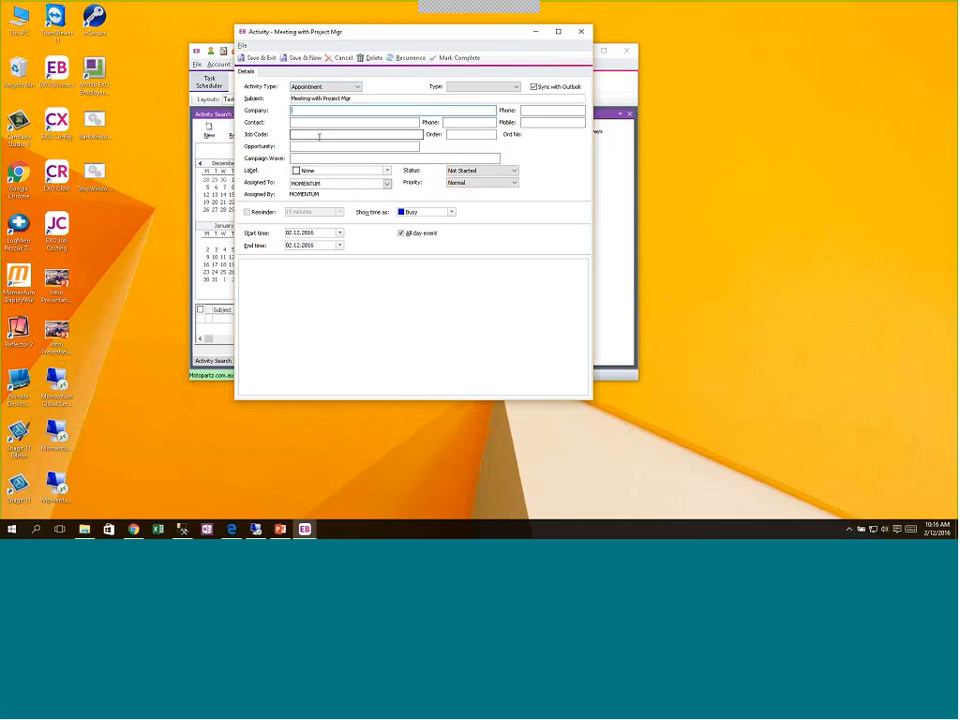
# Review the available activity types for the new activity, keeping Appointment
pyautogui.click(332, 87)
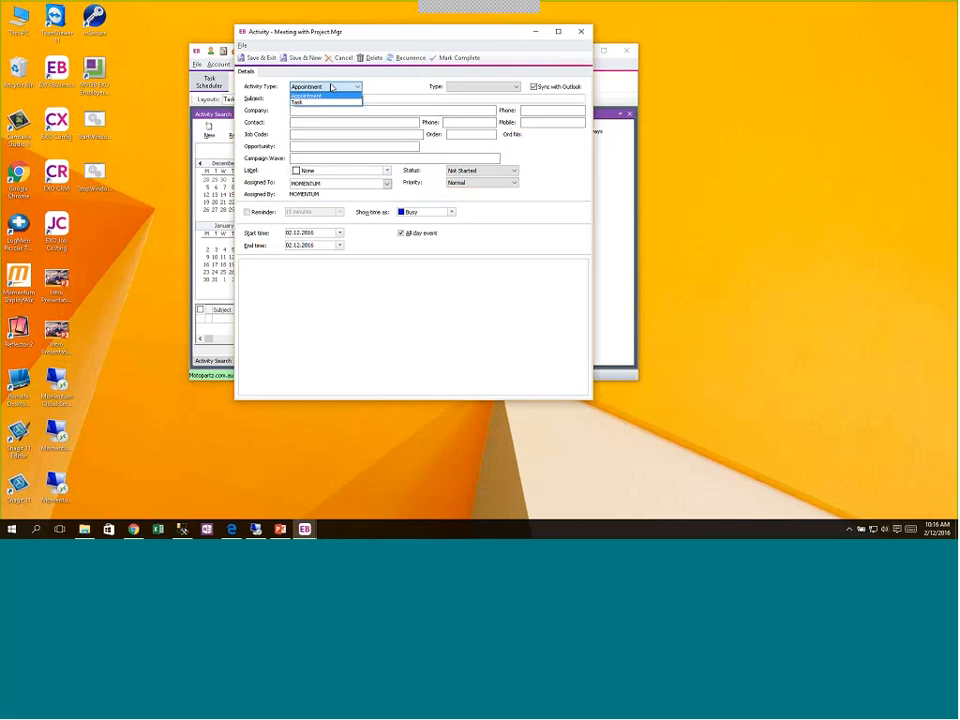
pyautogui.click(332, 87)
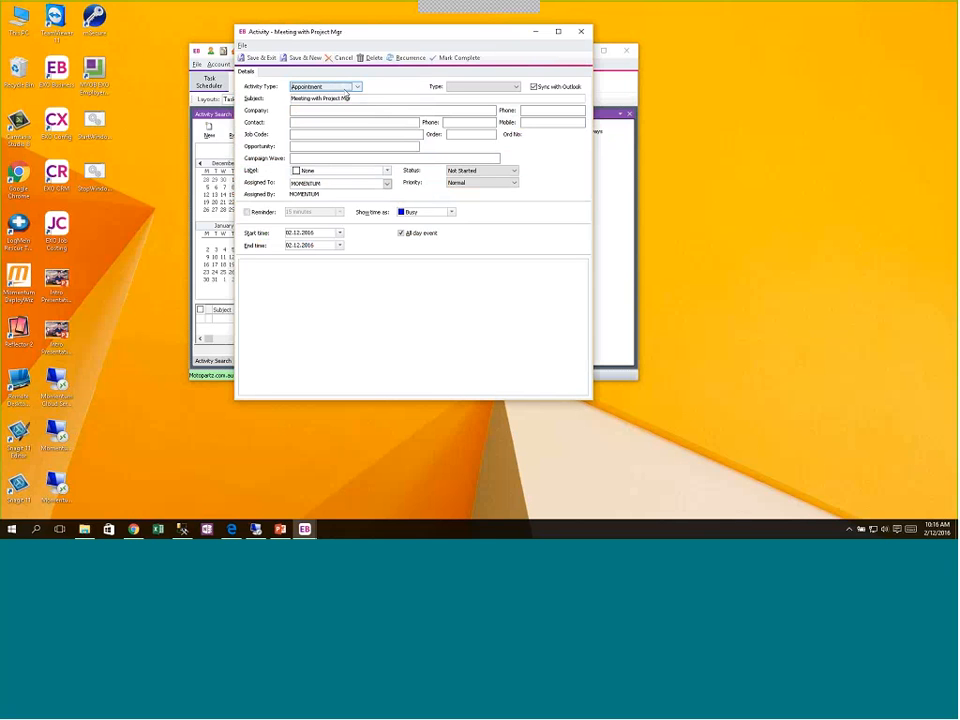
pyautogui.click(306, 108)
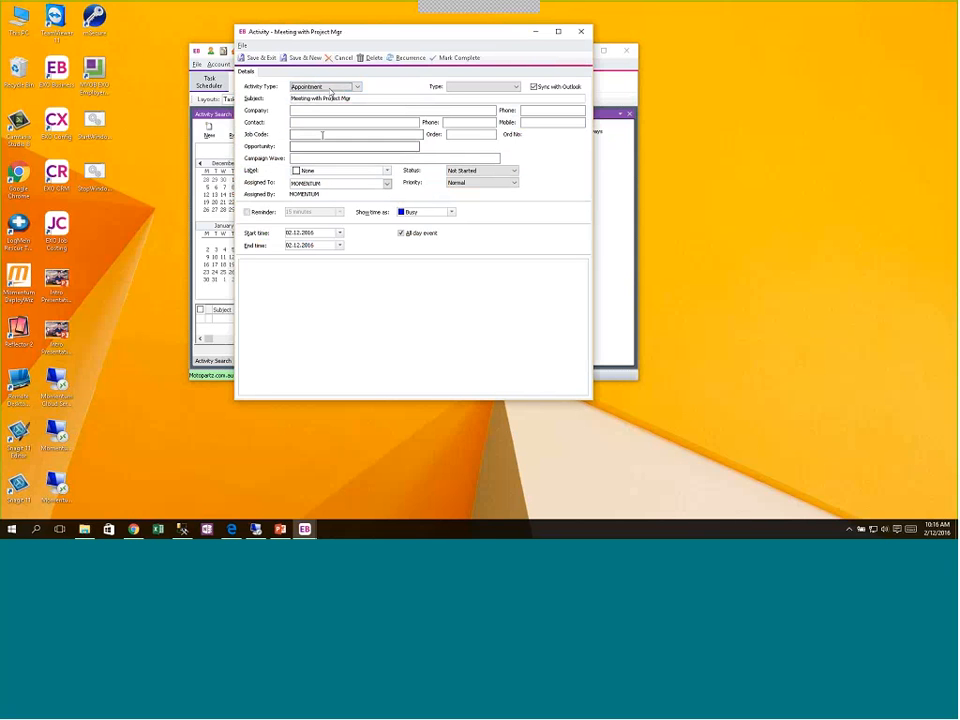
# Search for the activity's job by entering "fabri" as the job code
pyautogui.click(309, 136)
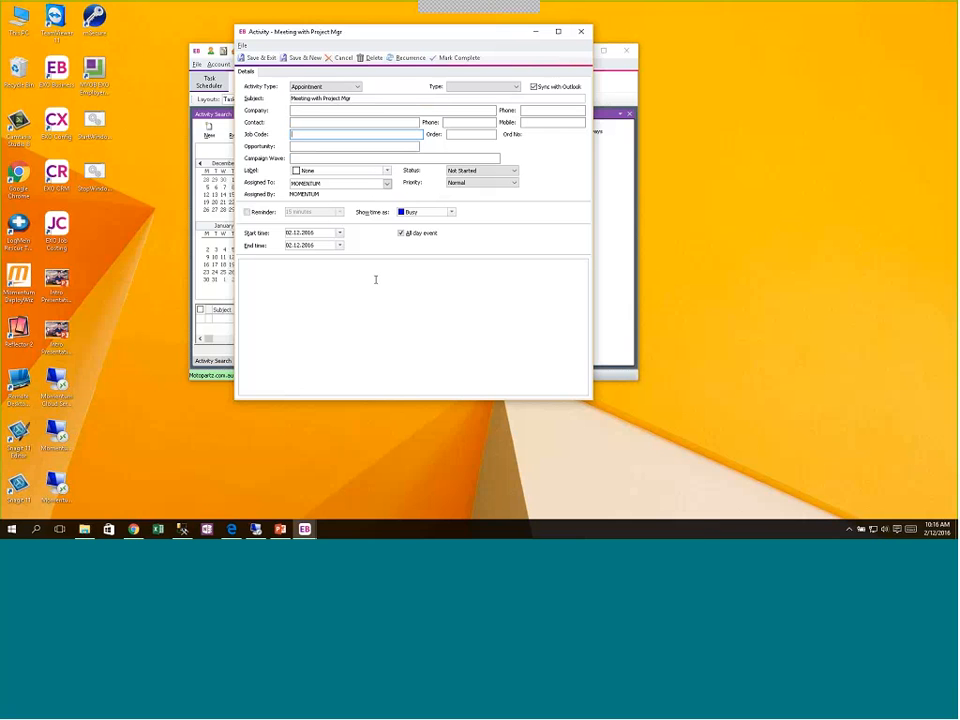
pyautogui.write('fabri')
pyautogui.press('Tab')
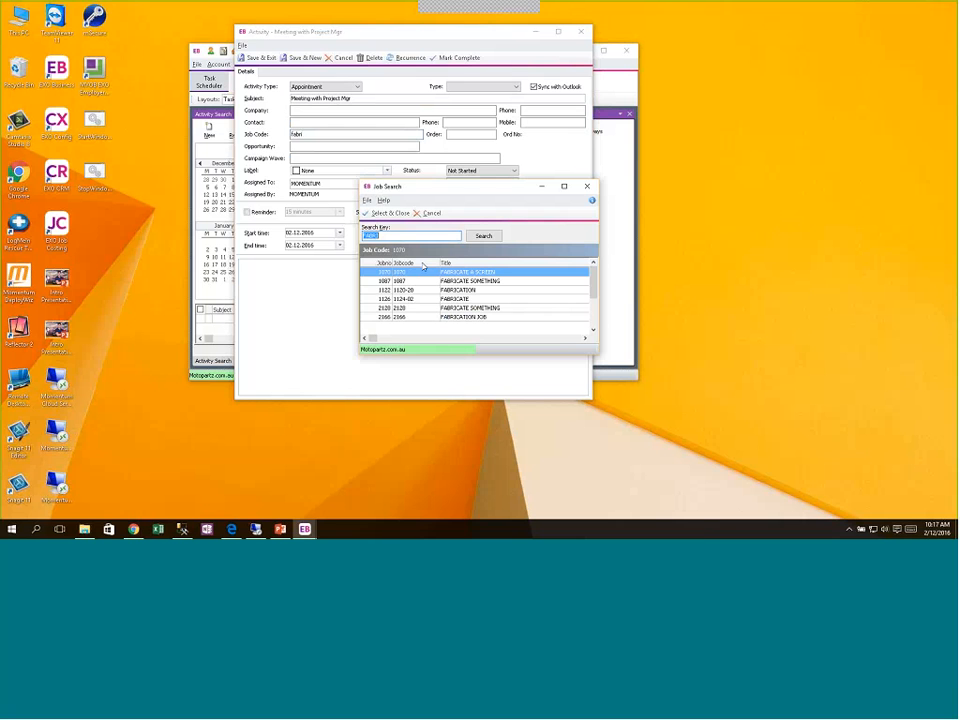
# Widen the Job Search window, move the Account column next to Title, and save the column settings
pyautogui.moveTo(598, 318); pyautogui.dragTo(718, 318)
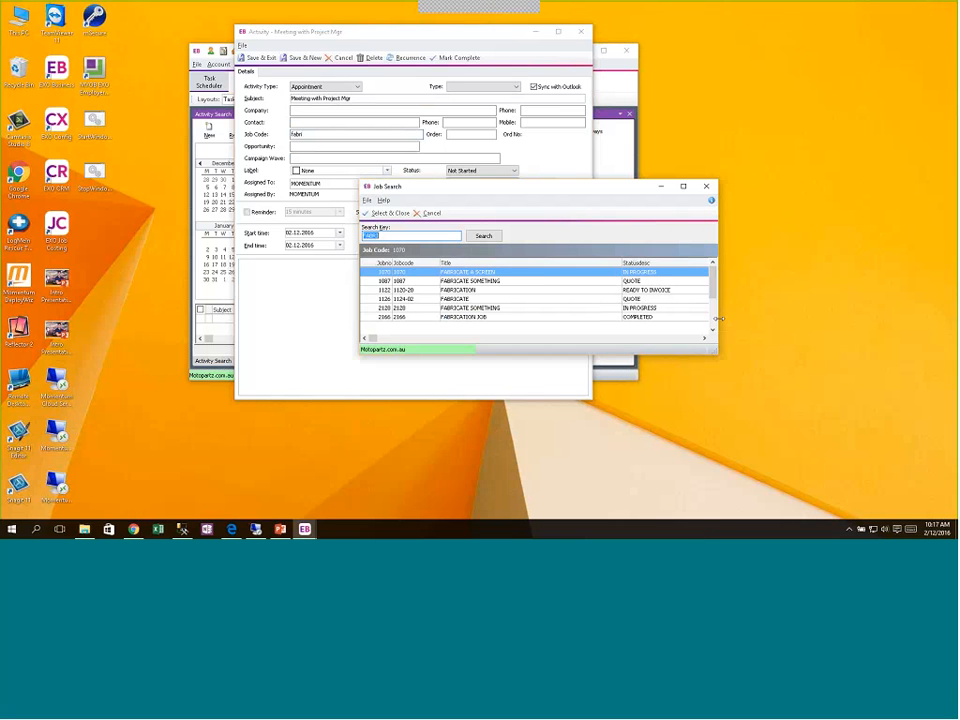
pyautogui.click(675, 339)
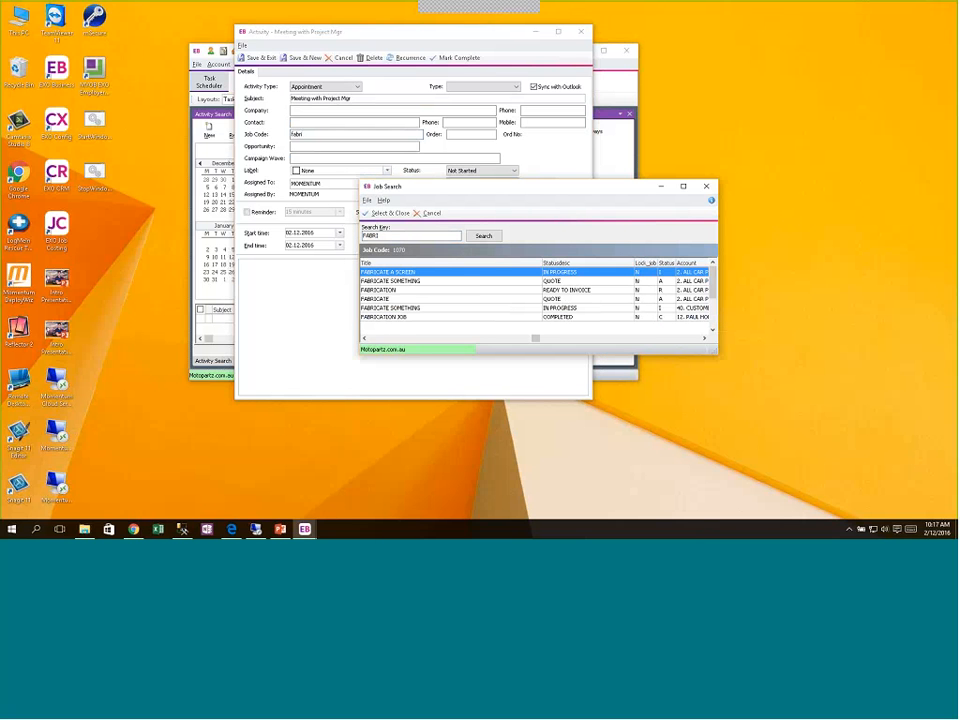
pyautogui.moveTo(414, 263)
pyautogui.mouseDown()
pyautogui.moveTo(412, 280)
pyautogui.moveTo(369, 276)
pyautogui.mouseUp()
pyautogui.rightClick(500, 266)
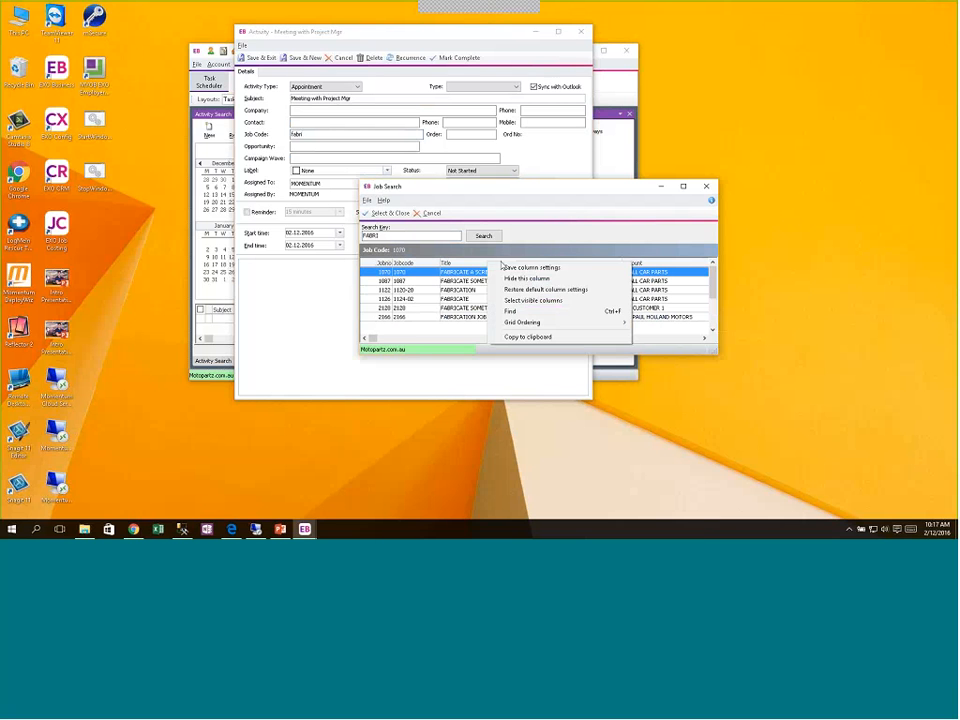
pyautogui.click(516, 270)
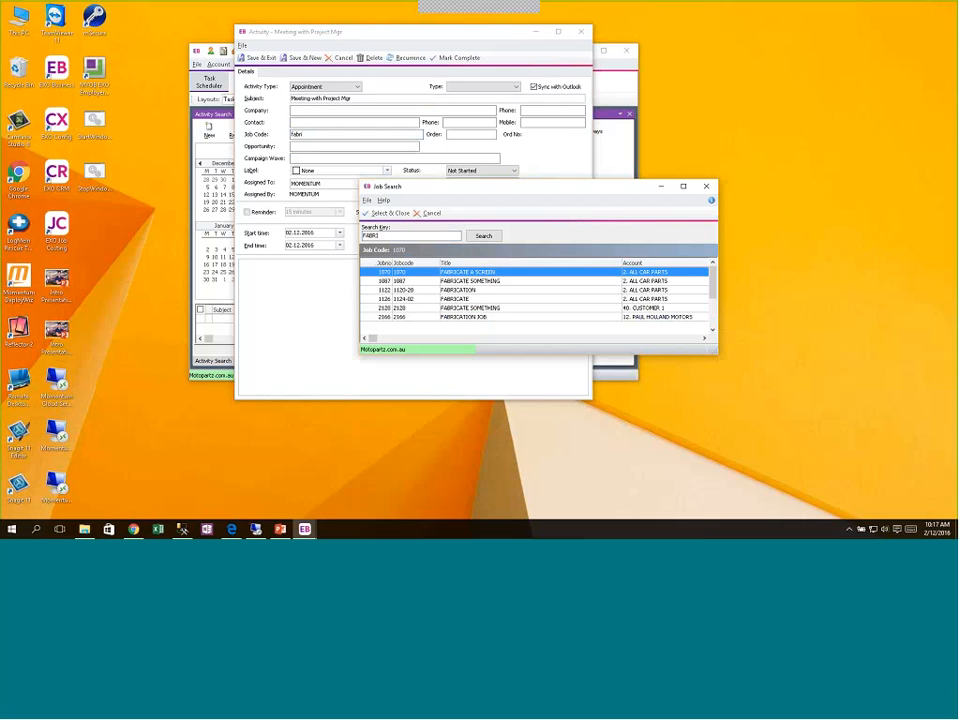
# Select the FABRICATION JOB with job code 2166 for the activity
pyautogui.click(456, 308)
pyautogui.click(457, 318)
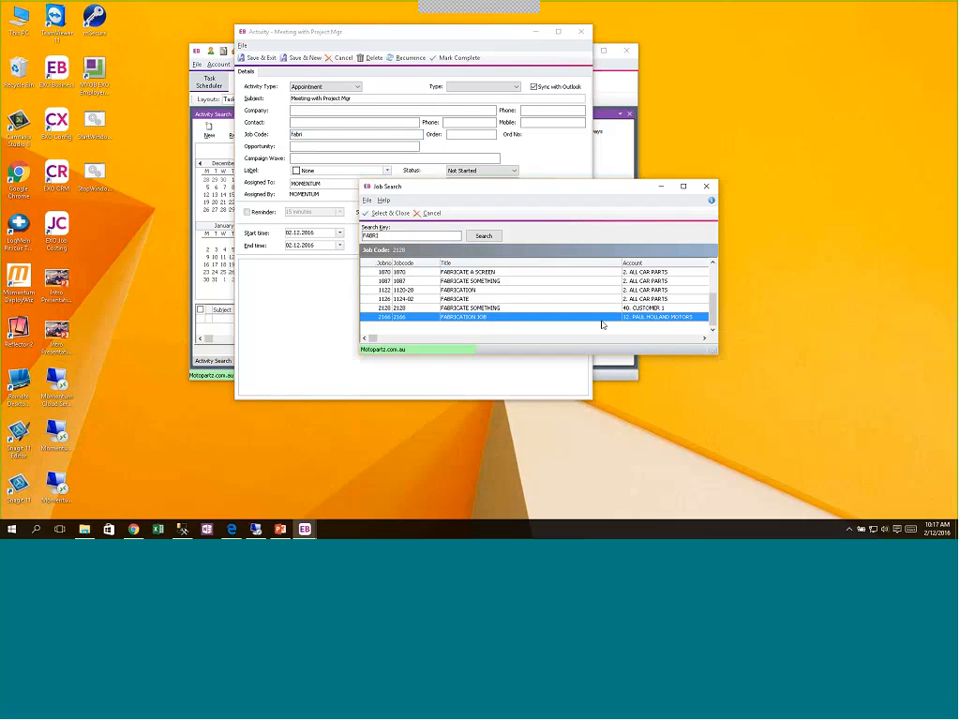
pyautogui.doubleClick(474, 319)
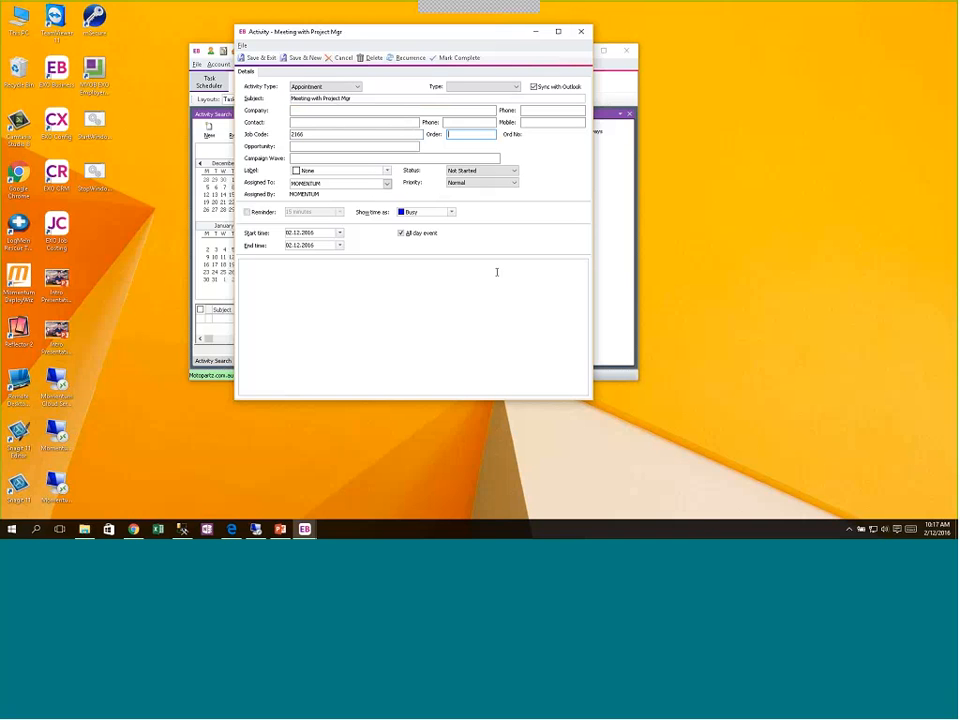
# Skip the order and opportunity fields, and review the staff available for assigning the activity without changing the assignment
pyautogui.press('Tab')
pyautogui.press('Tab')
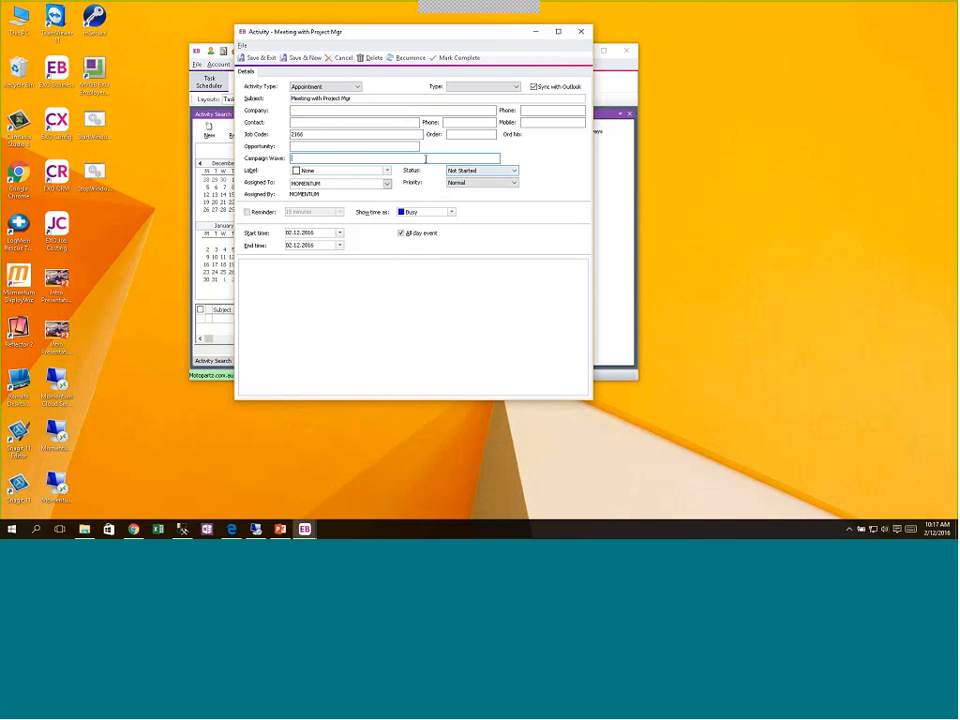
pyautogui.click(386, 184)
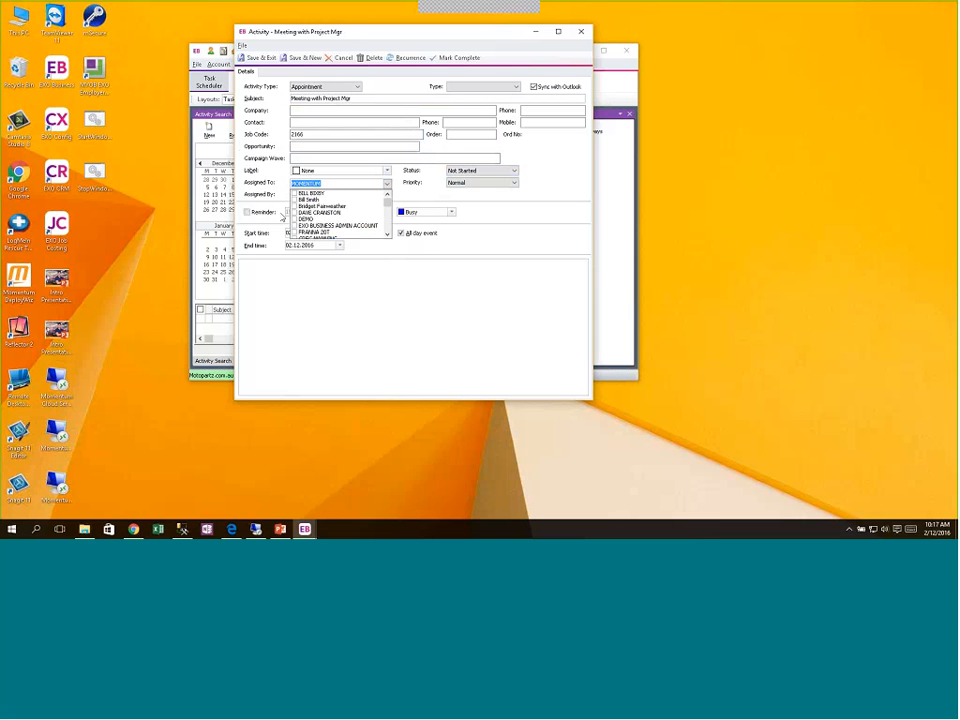
pyautogui.click(274, 181)
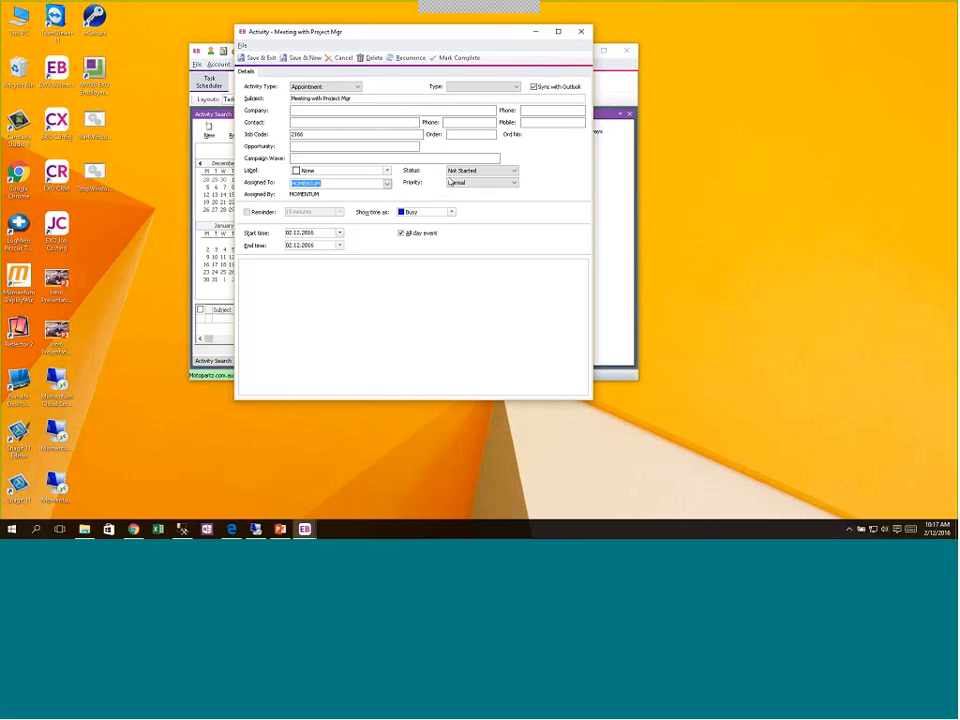
# Set the meeting's priority to High, make it a timed event starting at 10:00 AM on 02.12.2016, and save it
pyautogui.click(450, 182)
pyautogui.click(455, 203)
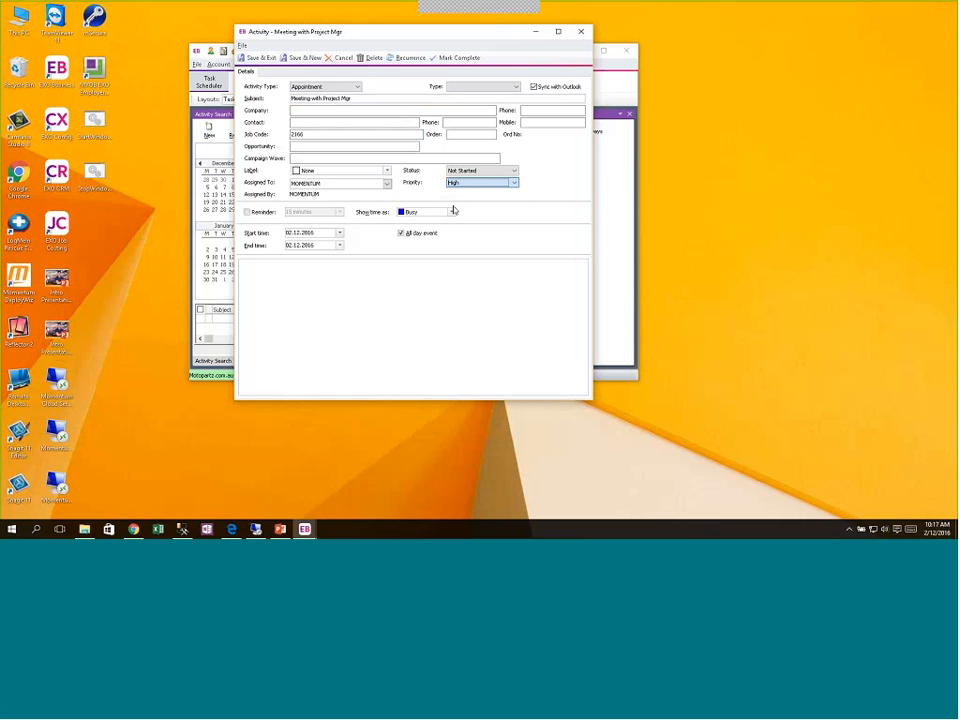
pyautogui.click(401, 233)
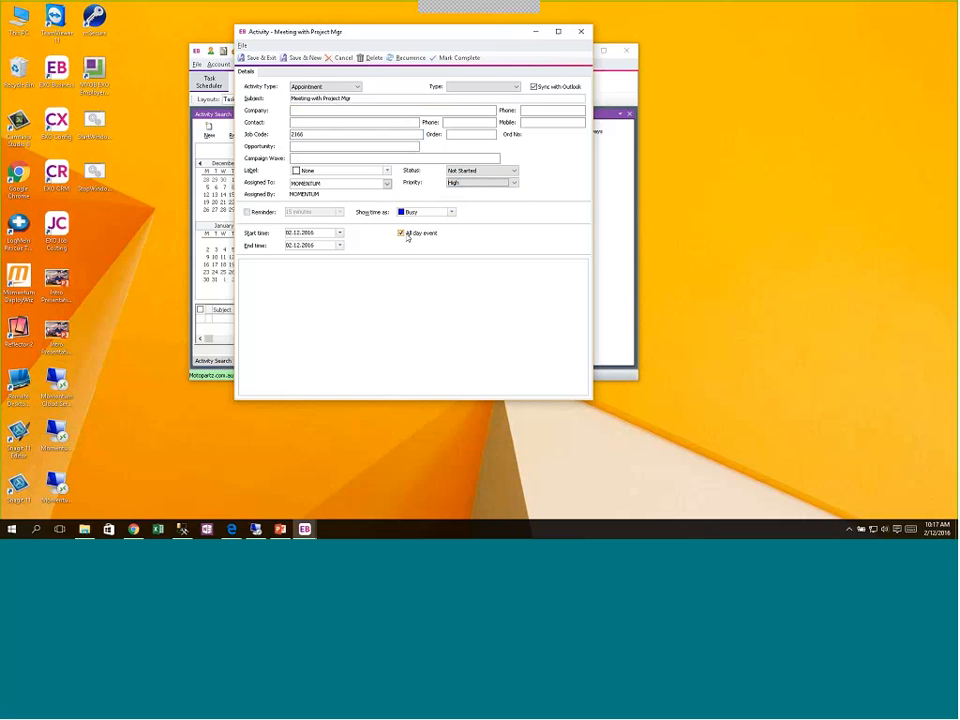
pyautogui.click(357, 234)
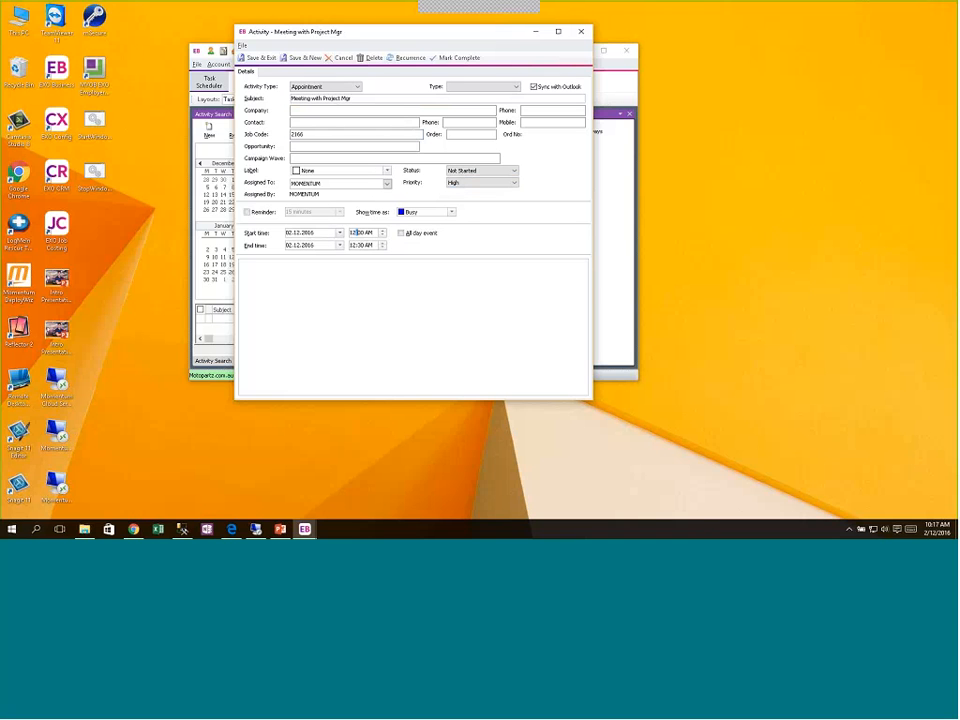
pyautogui.press('Tab')
pyautogui.hotkey('shift', 'Tab')
pyautogui.write('10')
pyautogui.press('Tab')
pyautogui.click(257, 58)
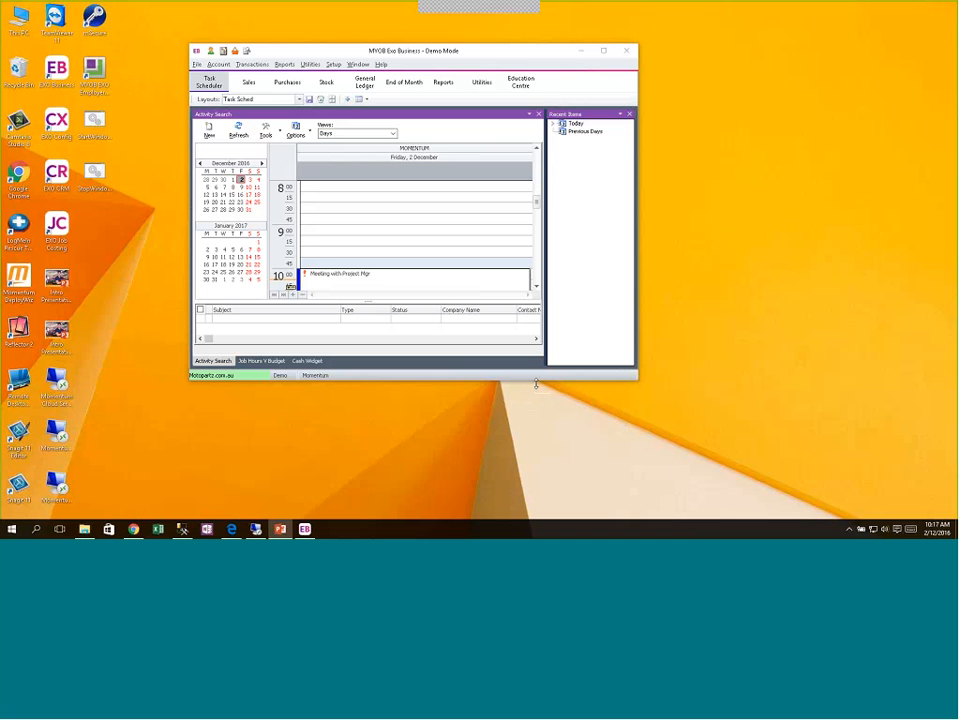
# Stretch the main window downward to make the scheduler area taller
pyautogui.click(536, 383)
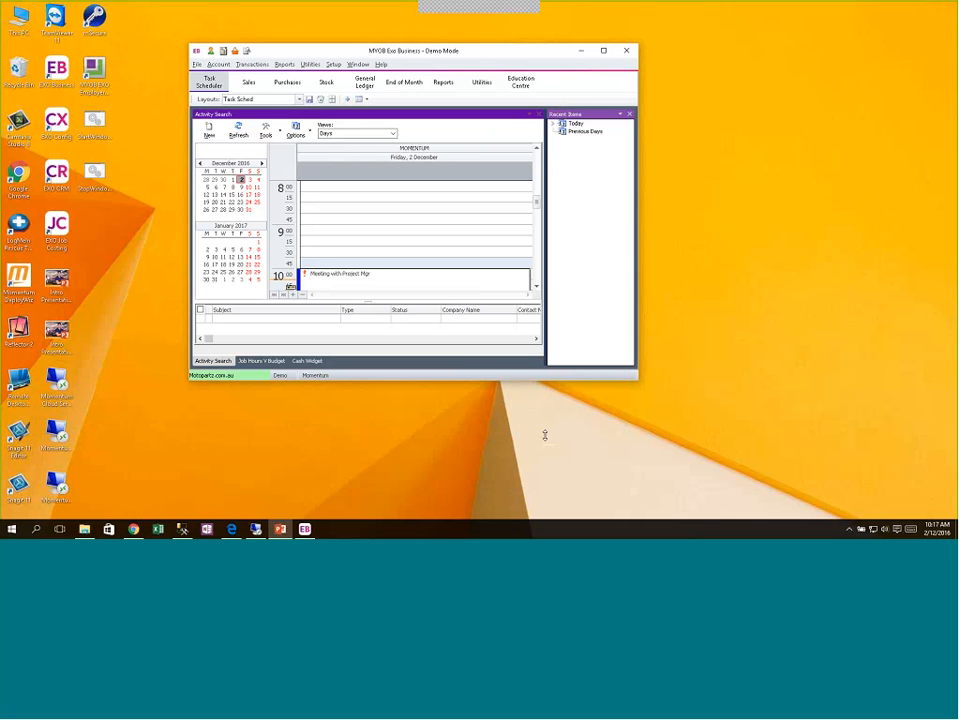
pyautogui.moveTo(545, 435); pyautogui.dragTo(542, 456)
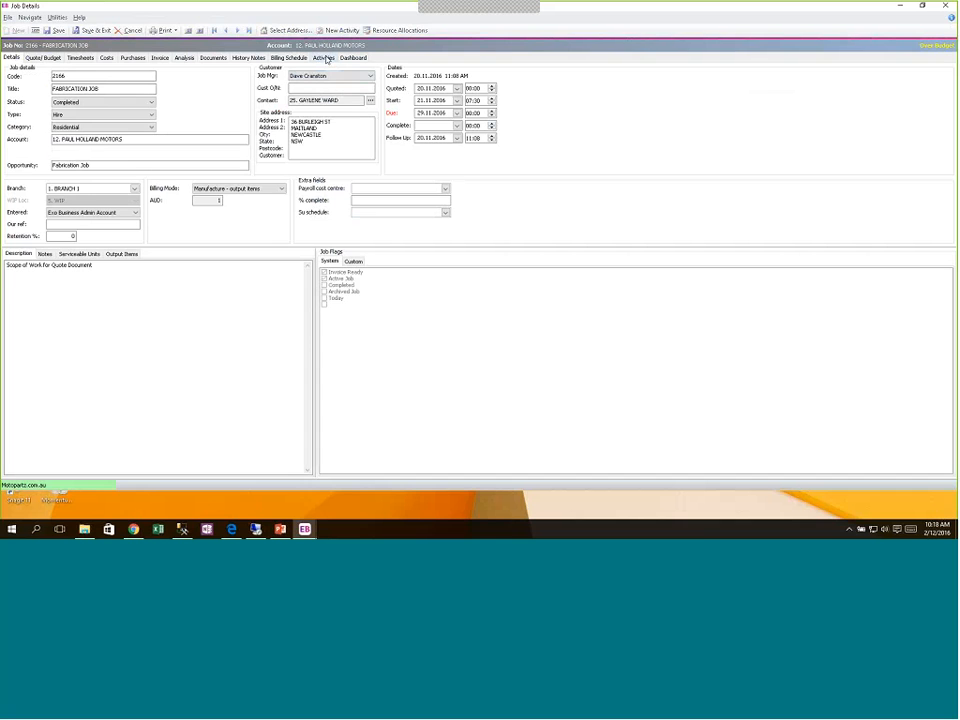
# Check the Activities list of job 2166, cancel out of the job, and save and close the meeting activity
pyautogui.click(325, 57)
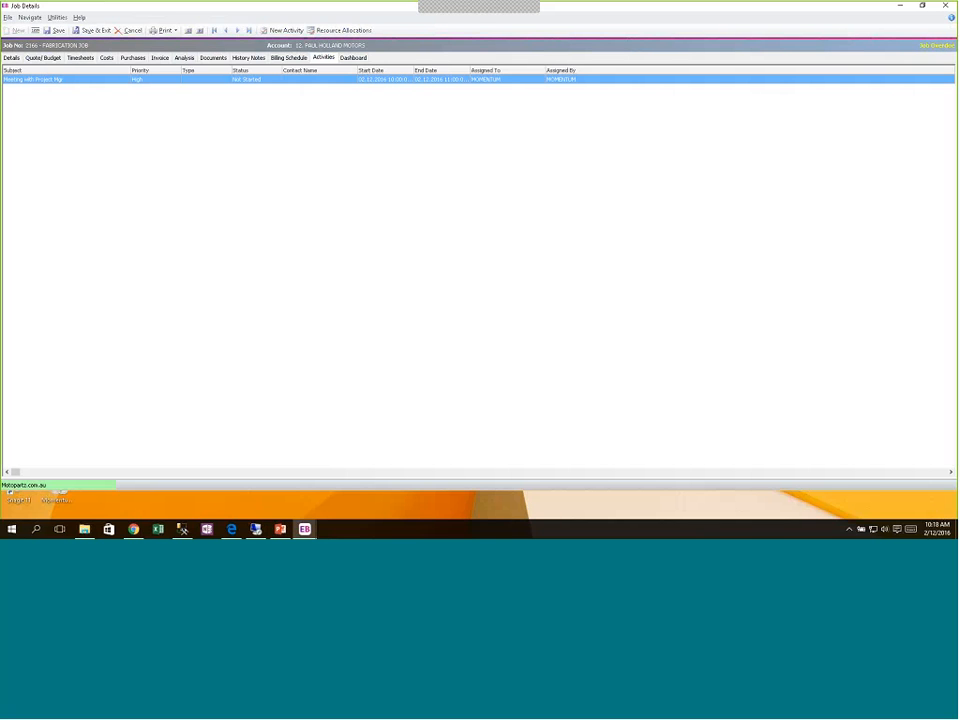
pyautogui.click(129, 35)
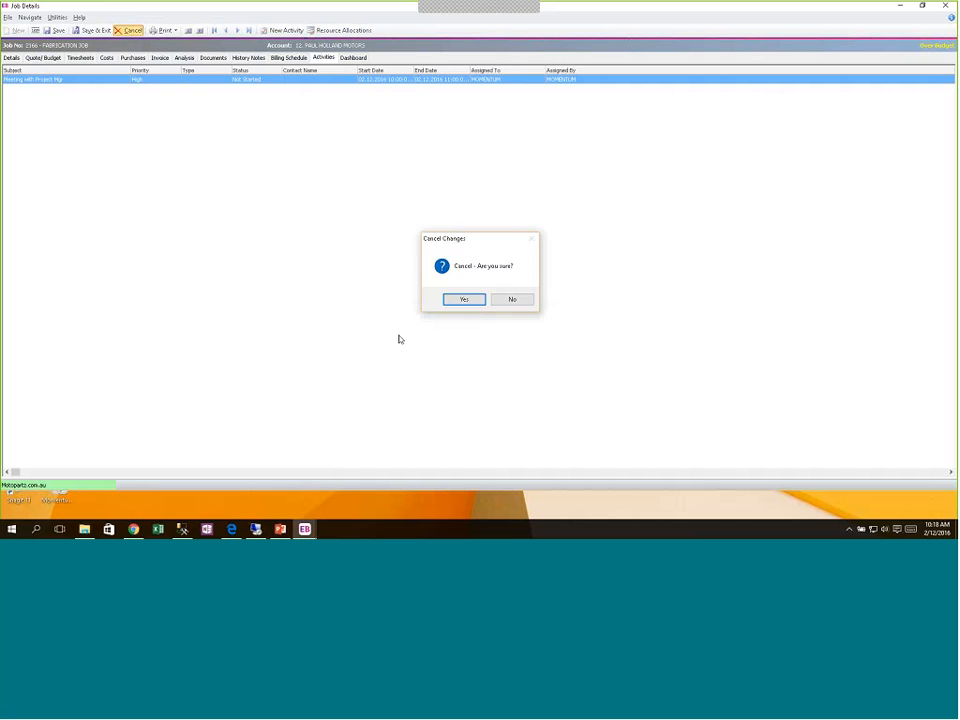
pyautogui.click(459, 301)
pyautogui.click(318, 111)
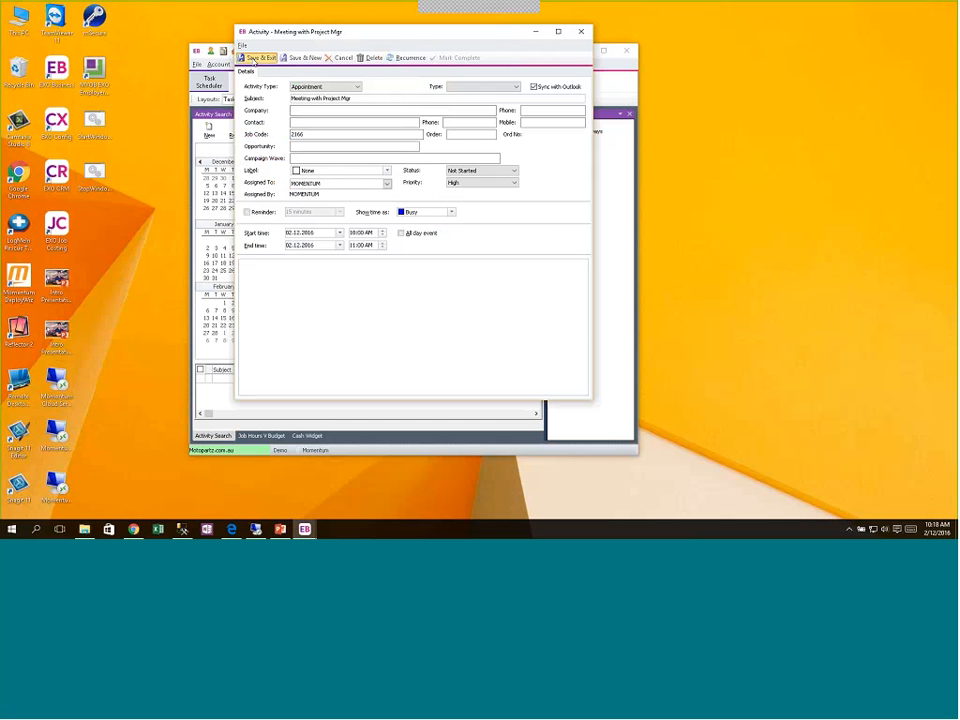
pyautogui.click(257, 58)
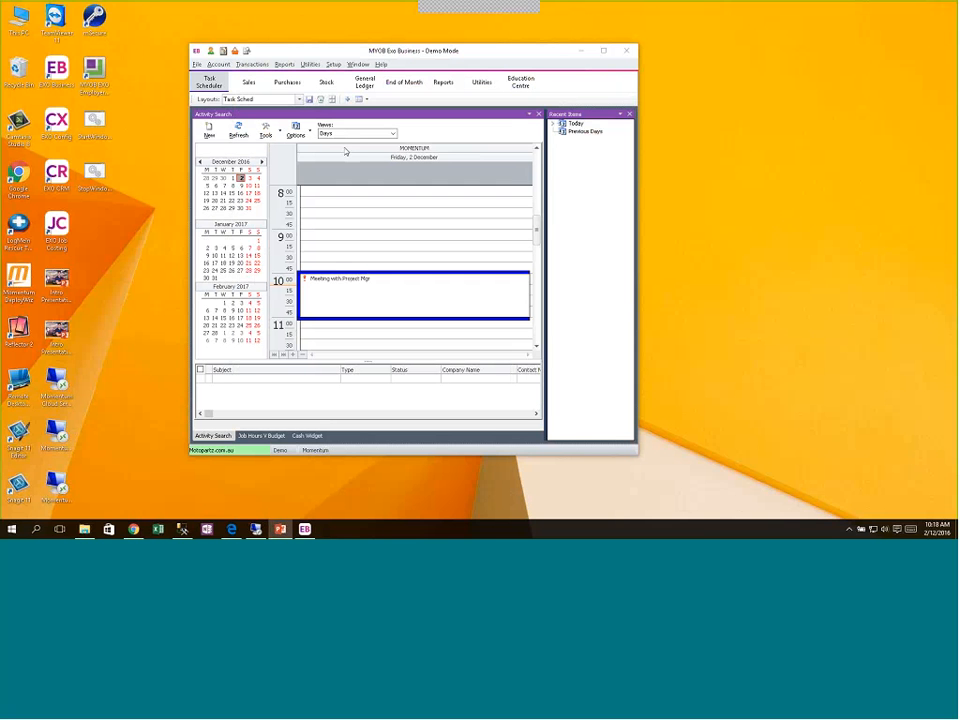
# Add two more staff members in the Resources layout editor and show all three resources side by side in the scheduler
pyautogui.rightClick(330, 153)
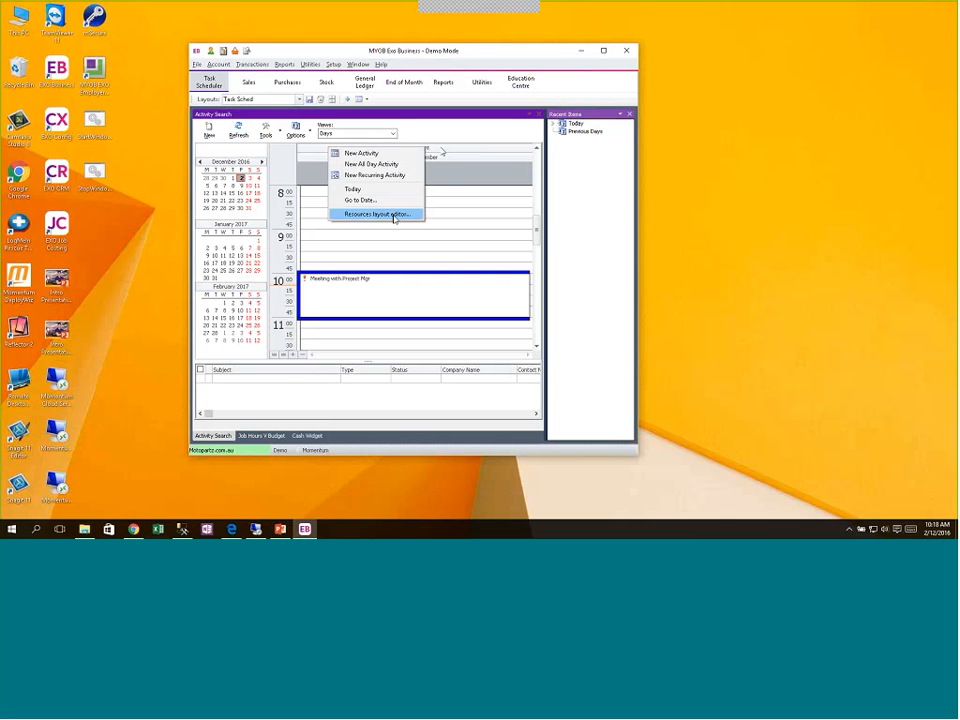
pyautogui.rightClick(443, 151)
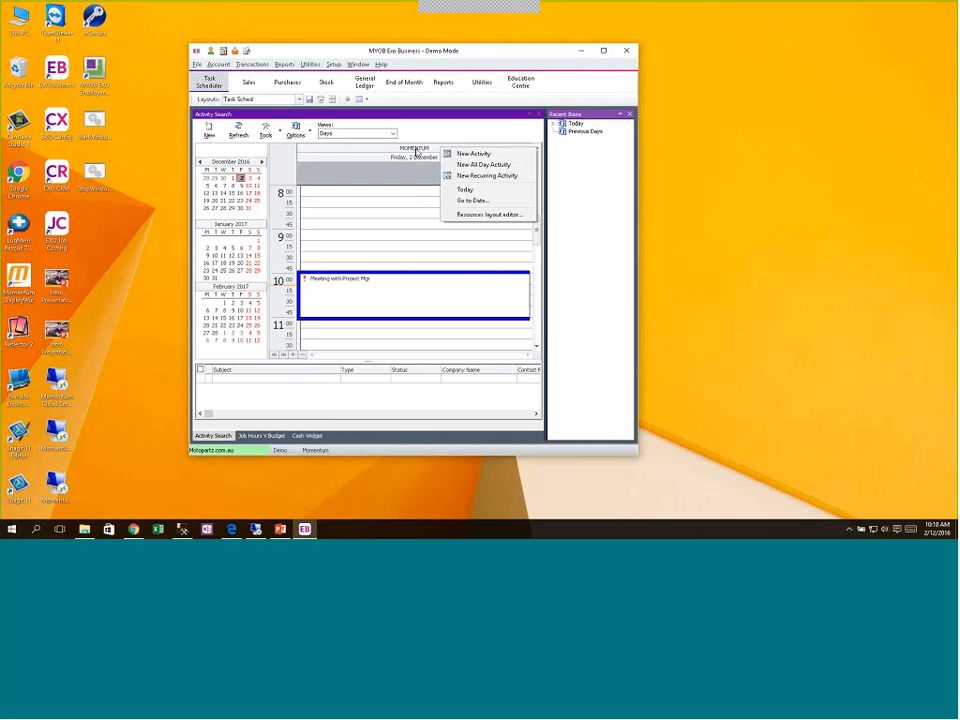
pyautogui.click(474, 215)
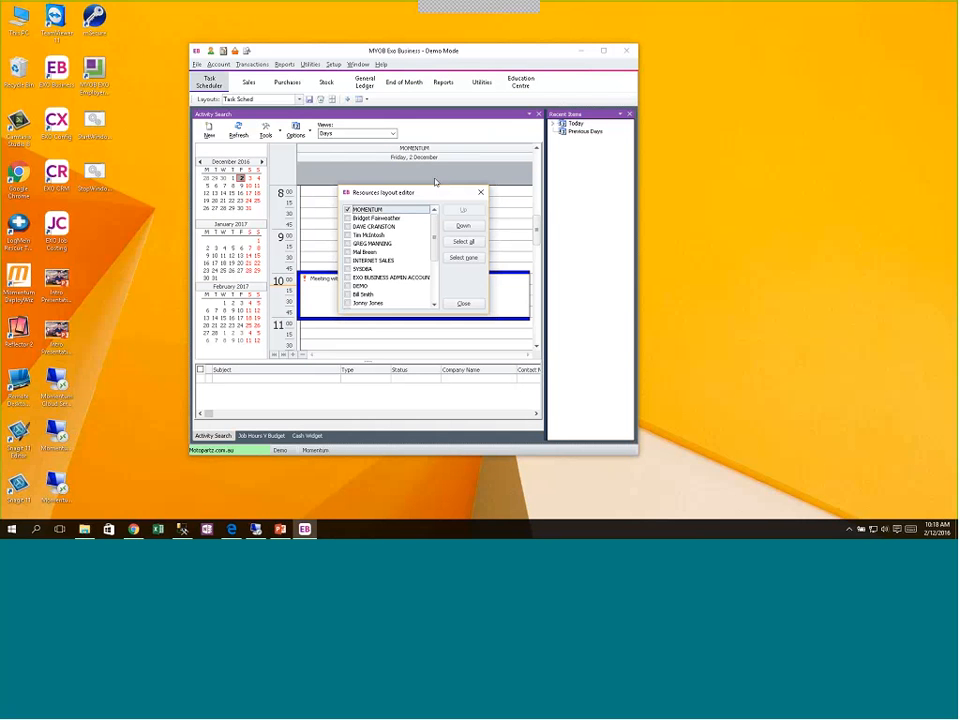
pyautogui.click(348, 294)
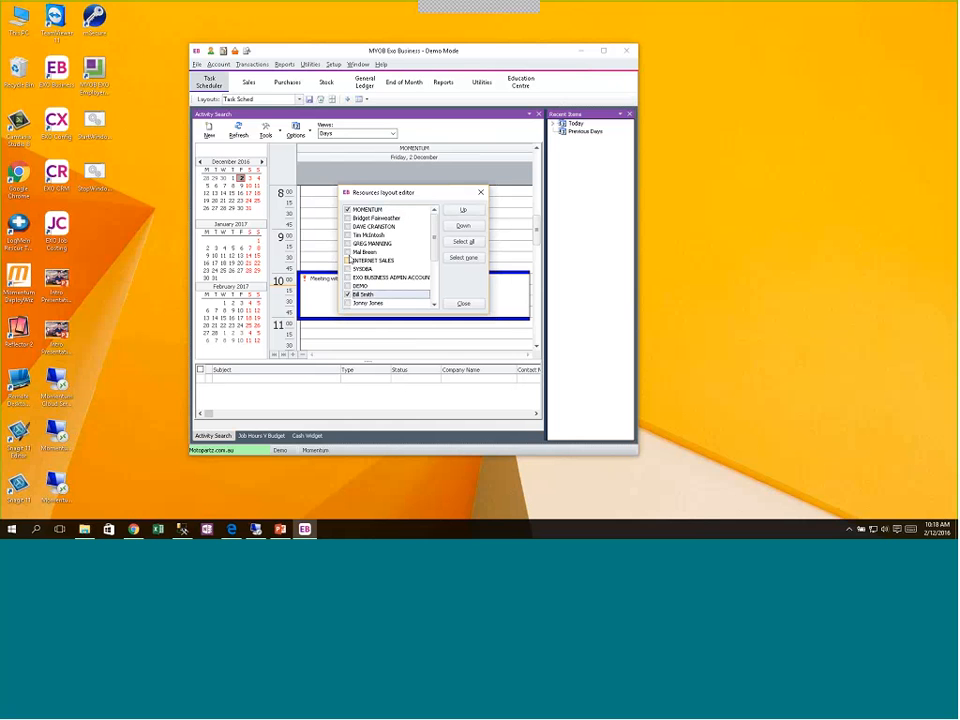
pyautogui.click(347, 254)
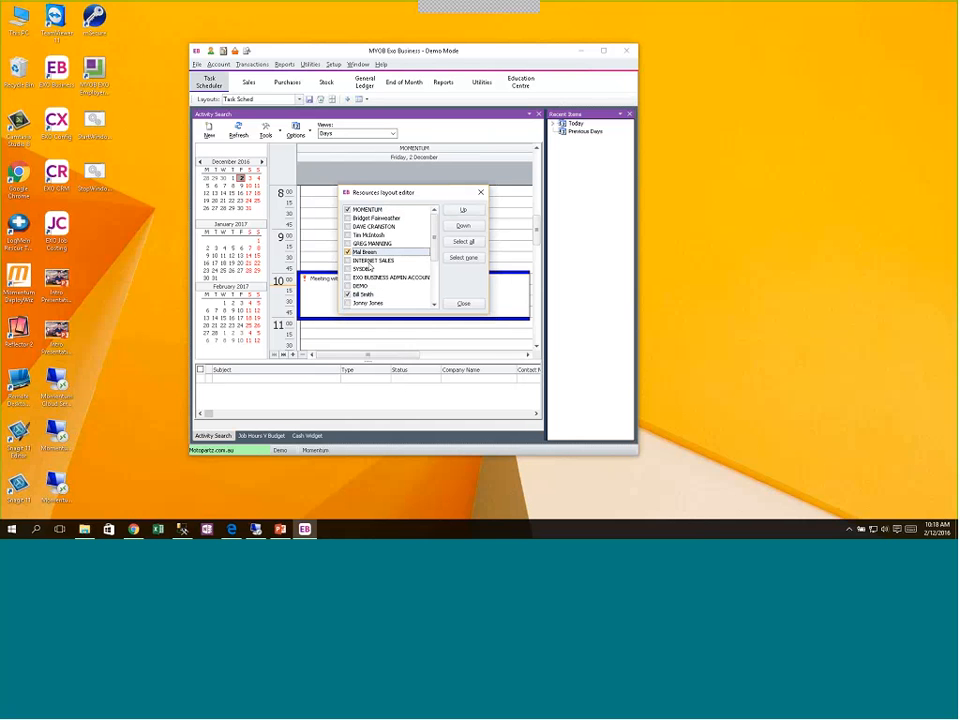
pyautogui.click(465, 304)
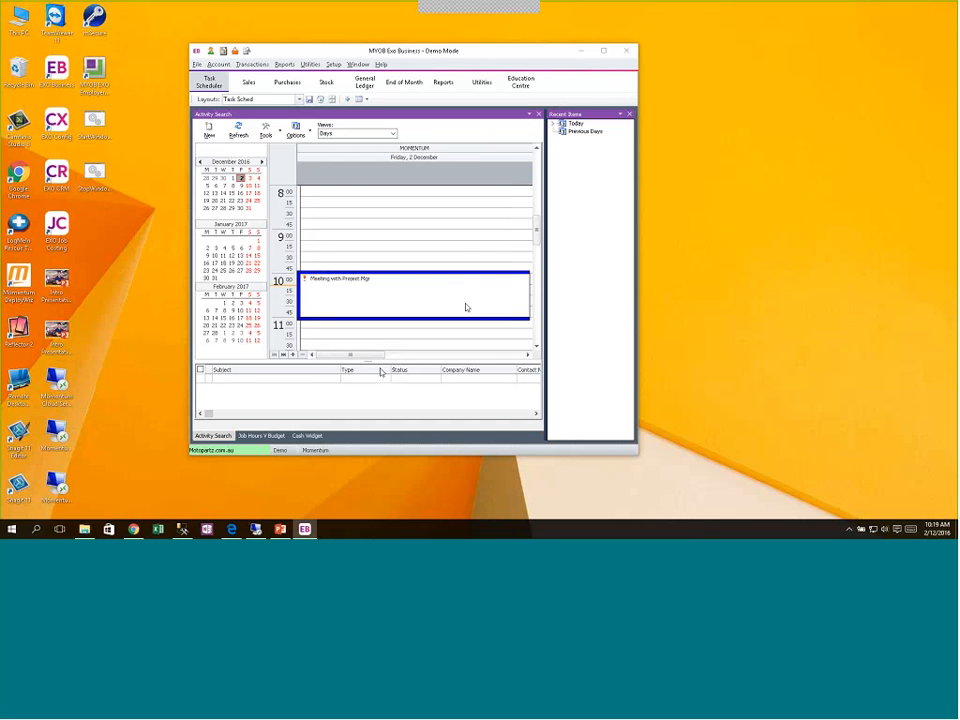
pyautogui.click(292, 356)
pyautogui.click(292, 356)
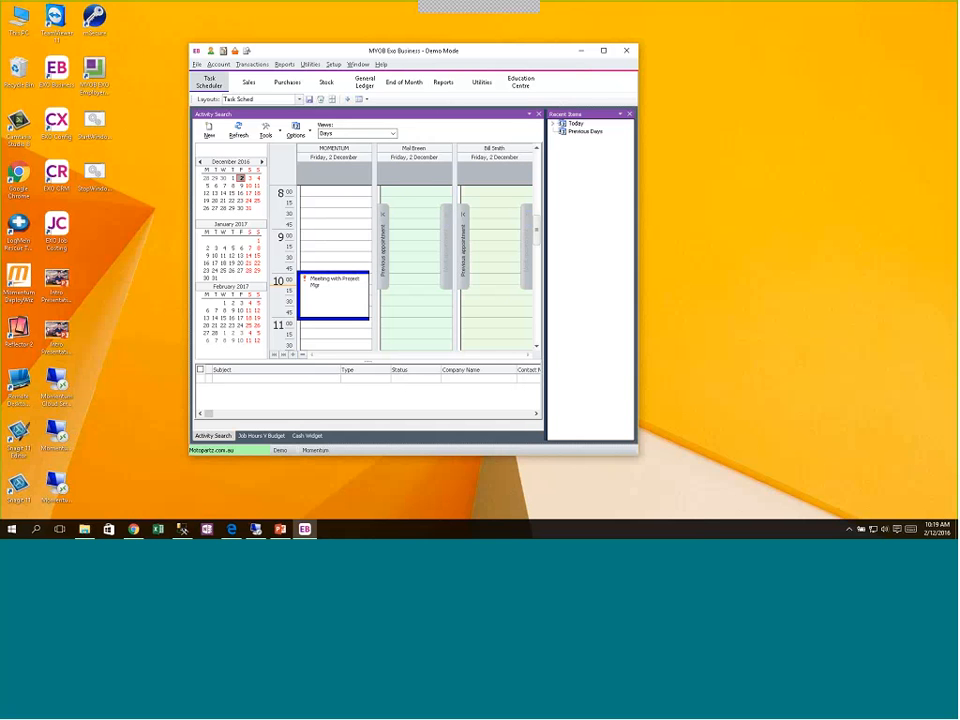
# Switch the scheduler to Week view, show 1 to 3 December, and move the Friday 10:00 meeting to the second staff member
pyautogui.click(393, 133)
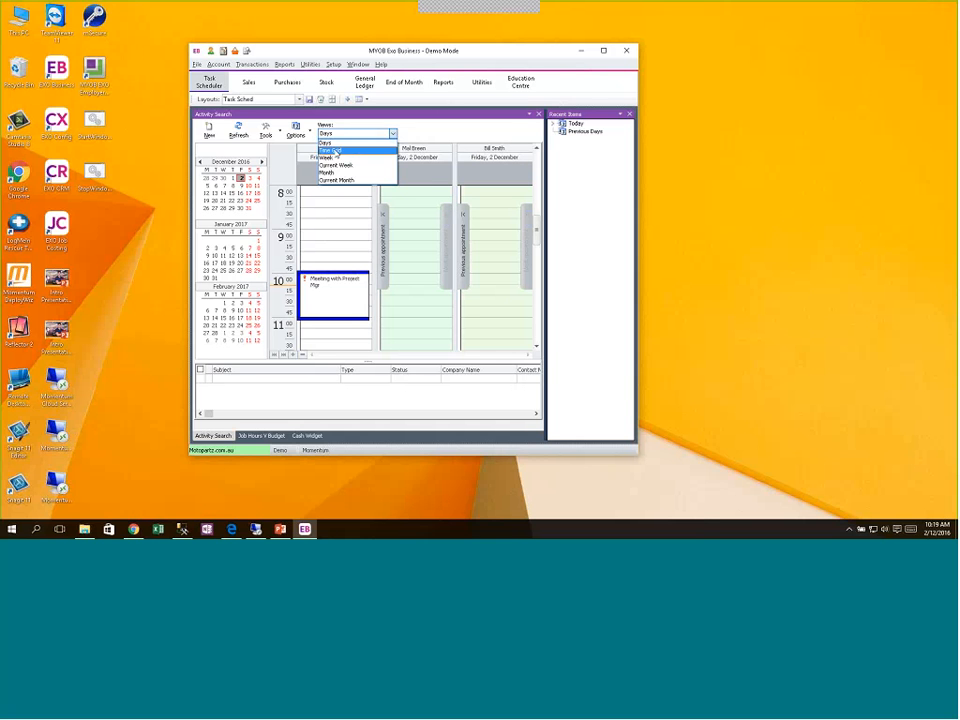
pyautogui.click(331, 158)
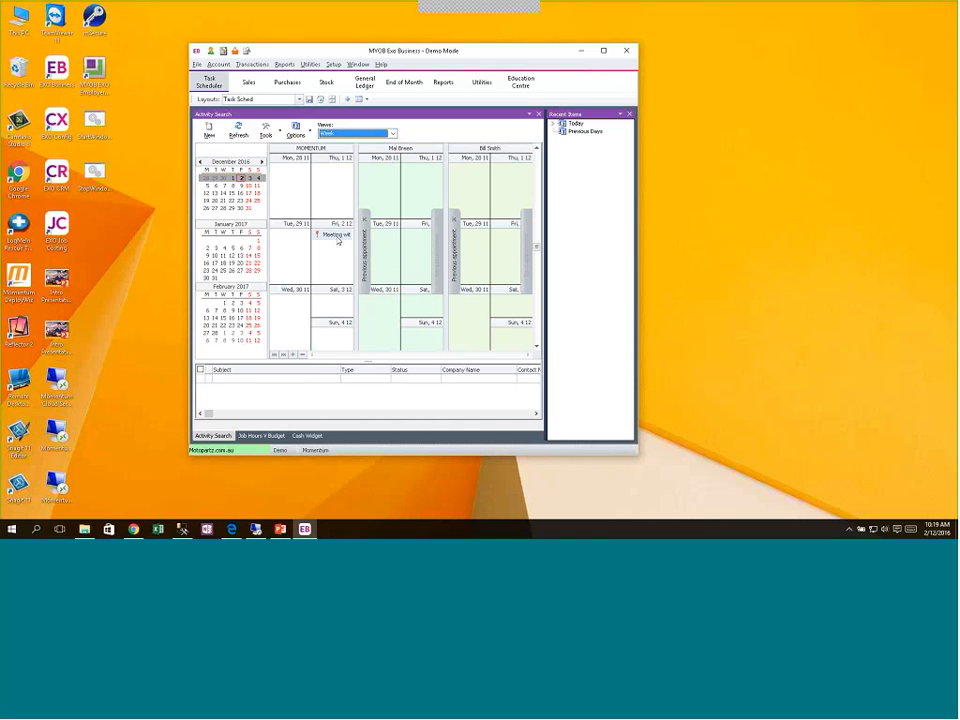
pyautogui.click(242, 177)
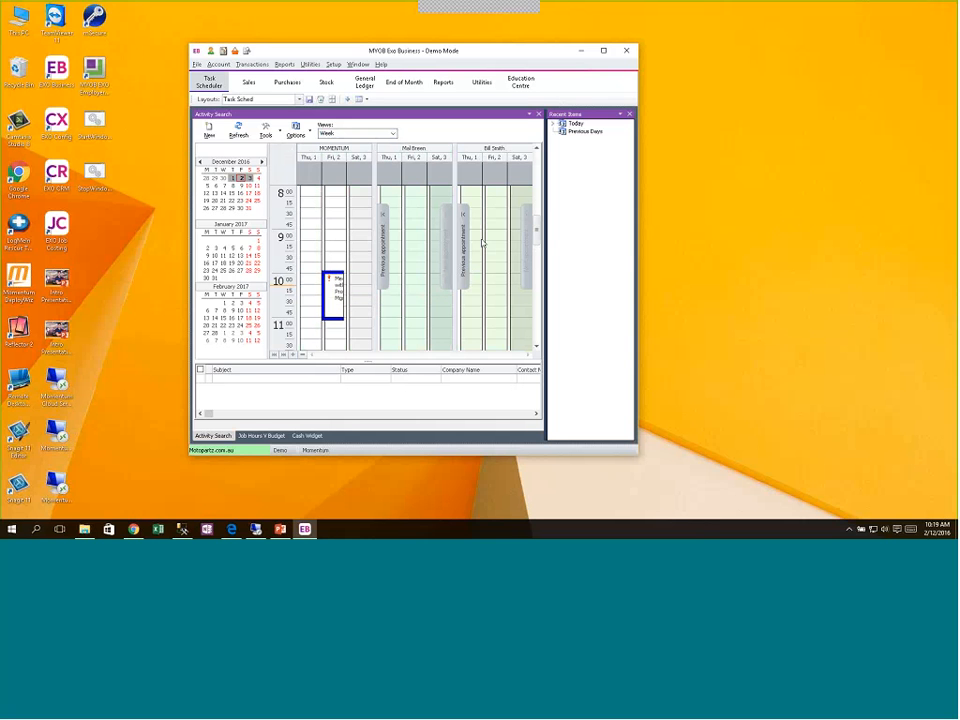
pyautogui.moveTo(332, 295); pyautogui.dragTo(418, 292)
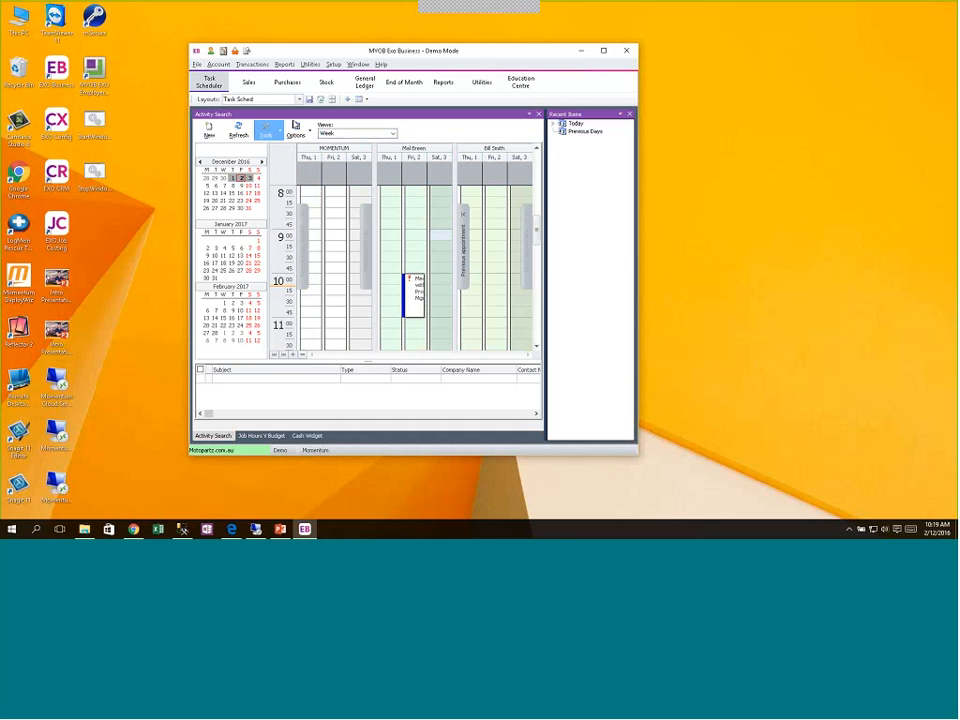
# Open the Air Conditioning Co debtor account and read the PHONE CALL entry in its history notes
pyautogui.click(249, 83)
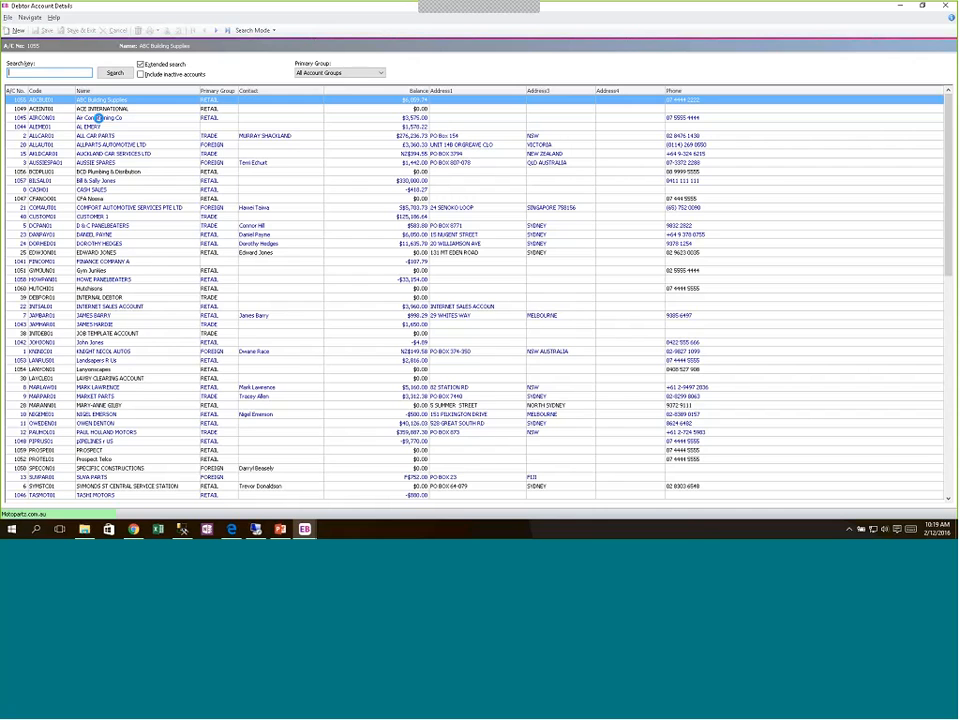
pyautogui.doubleClick(98, 118)
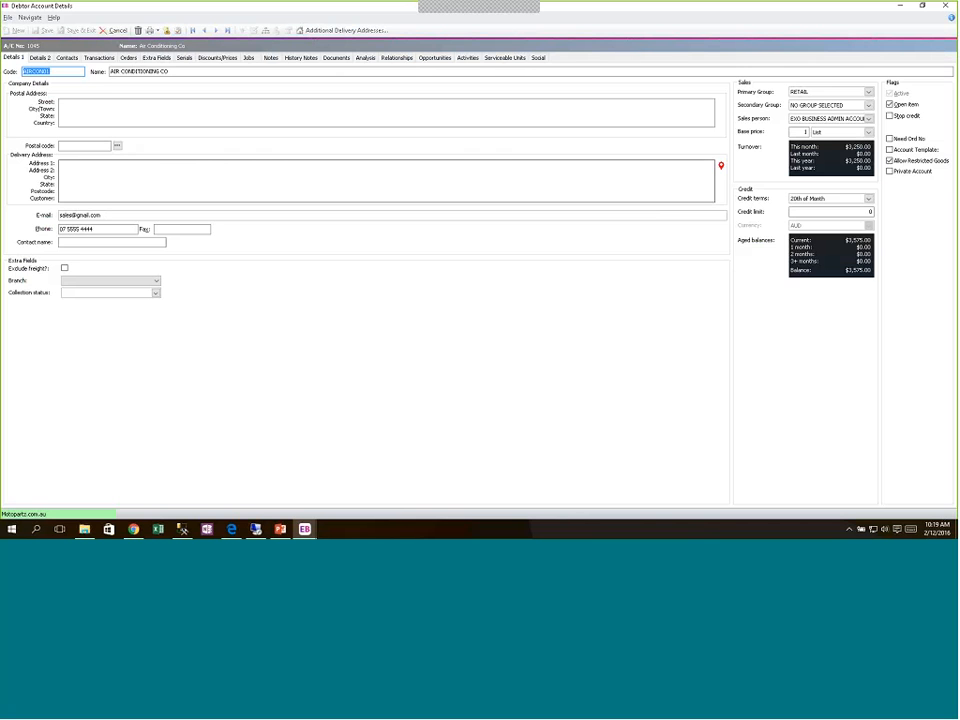
pyautogui.click(101, 59)
pyautogui.click(302, 59)
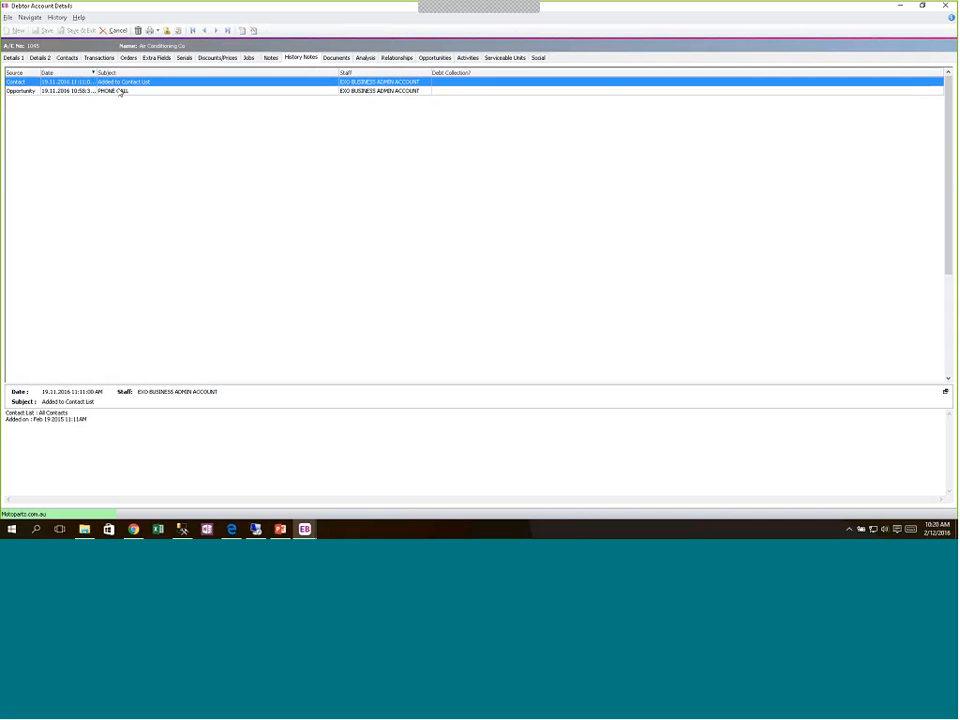
pyautogui.click(120, 91)
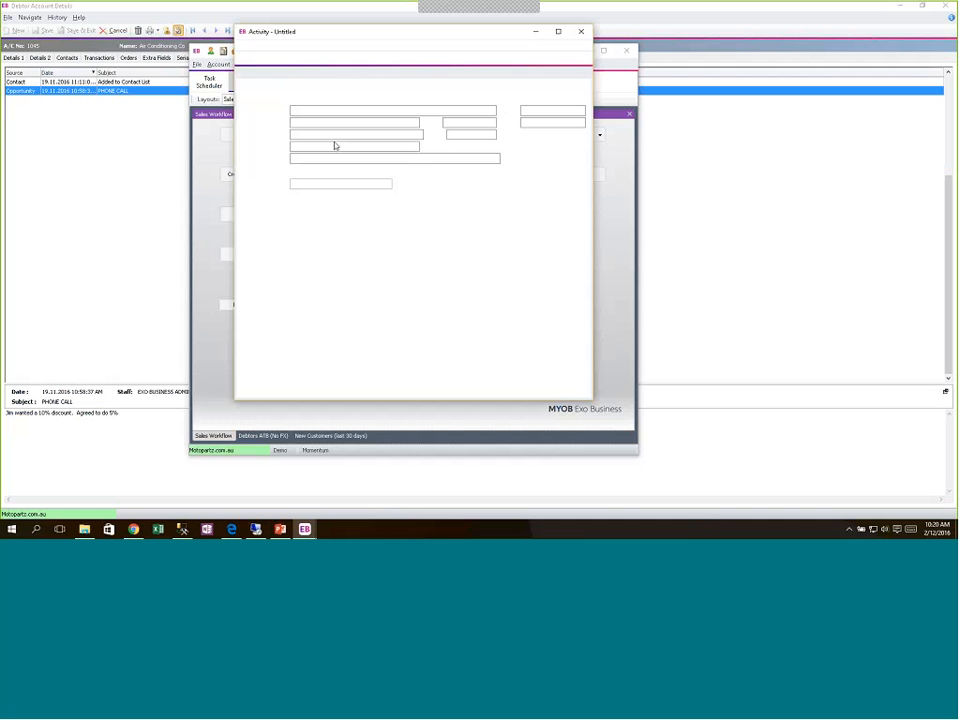
# Make the new activity for Air Conditioning Co a Task with the subject "Follow up on Payment Arrangement"
pyautogui.click(336, 88)
pyautogui.click(320, 105)
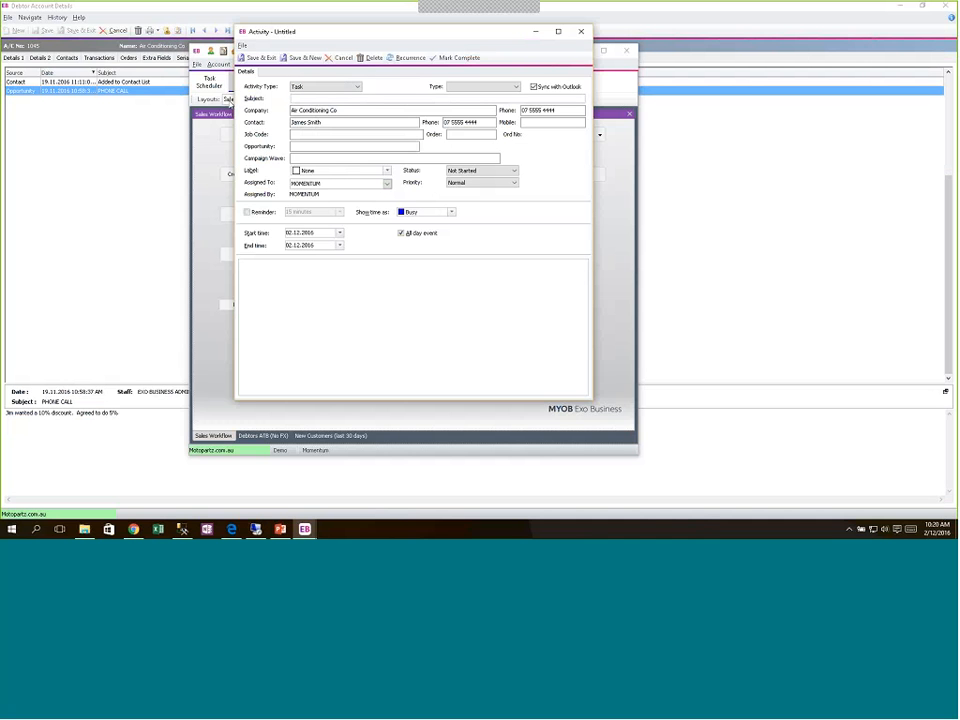
pyautogui.write('Ful')
pyautogui.write('low-up')
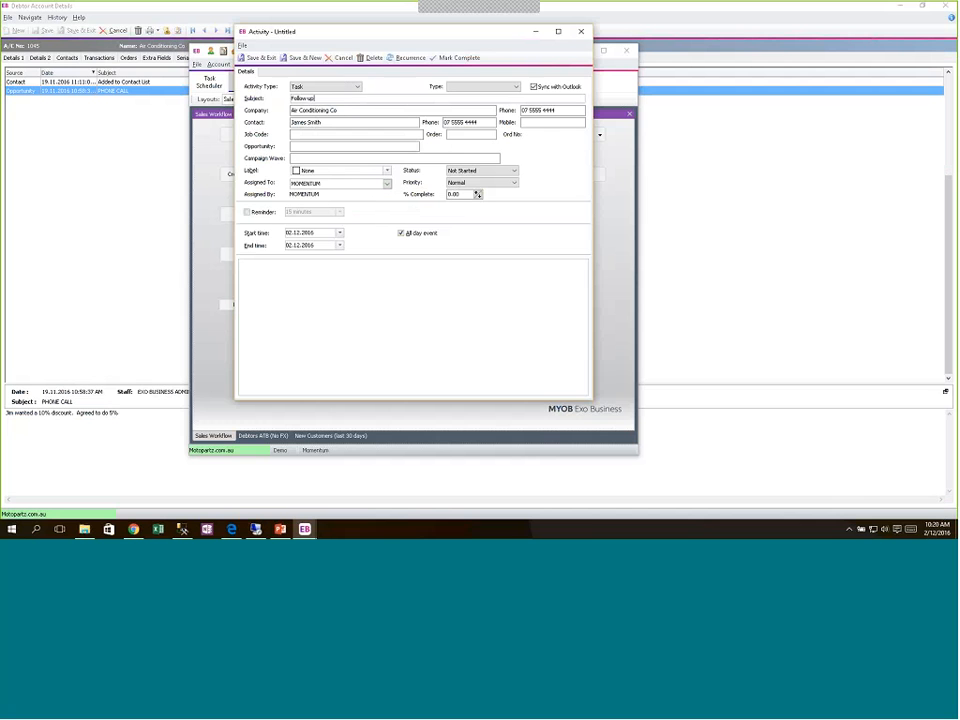
pyautogui.write(' on Payment Arrangement')
pyautogui.press('Tab')
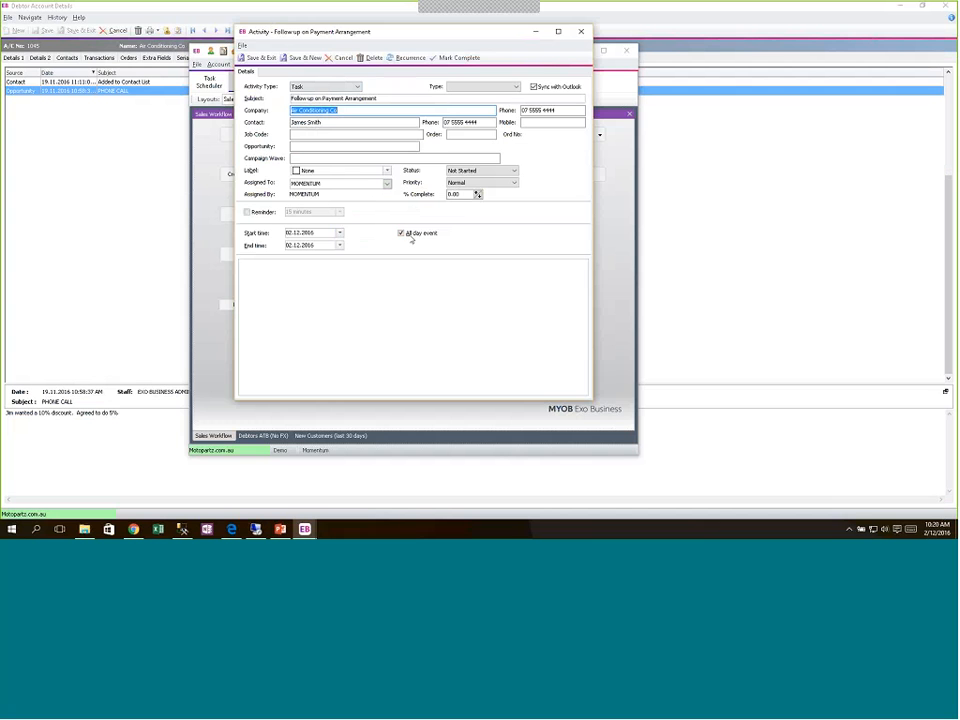
# Set the task's start date to 05.12.2016, enable a reminder of 0 minutes, and save the task
pyautogui.click(339, 232)
pyautogui.click(296, 262)
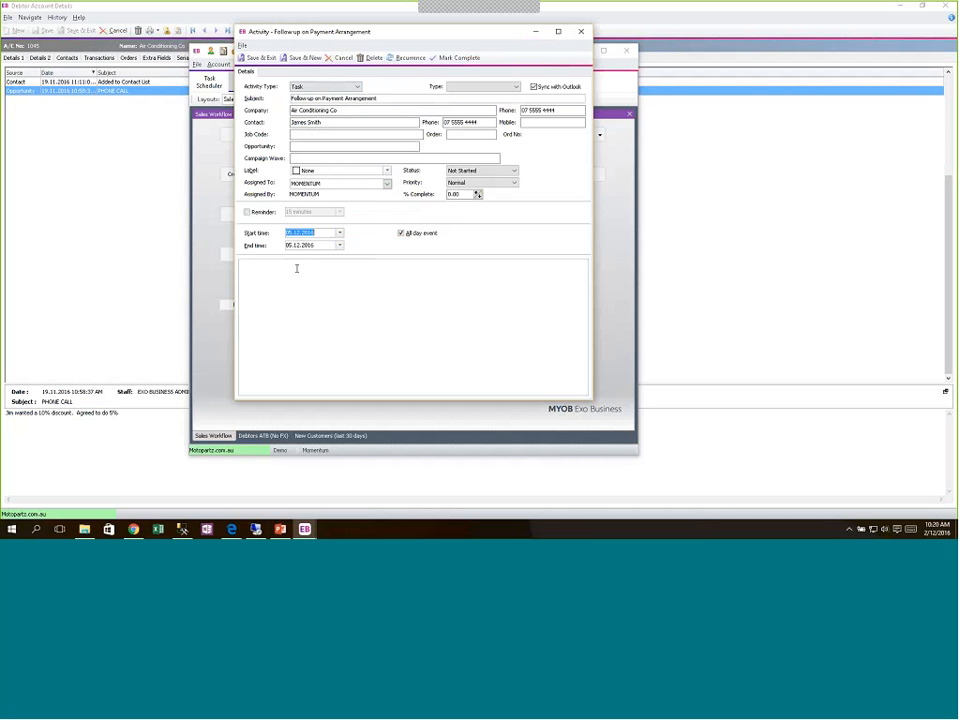
pyautogui.press('Tab')
pyautogui.click(247, 212)
pyautogui.click(339, 212)
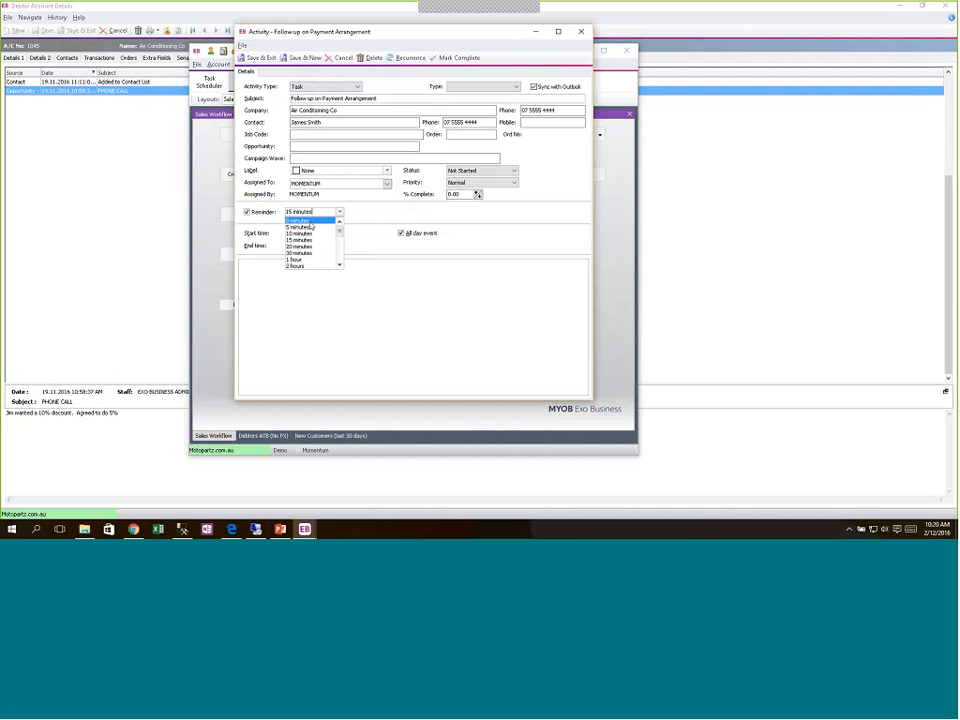
pyautogui.click(310, 222)
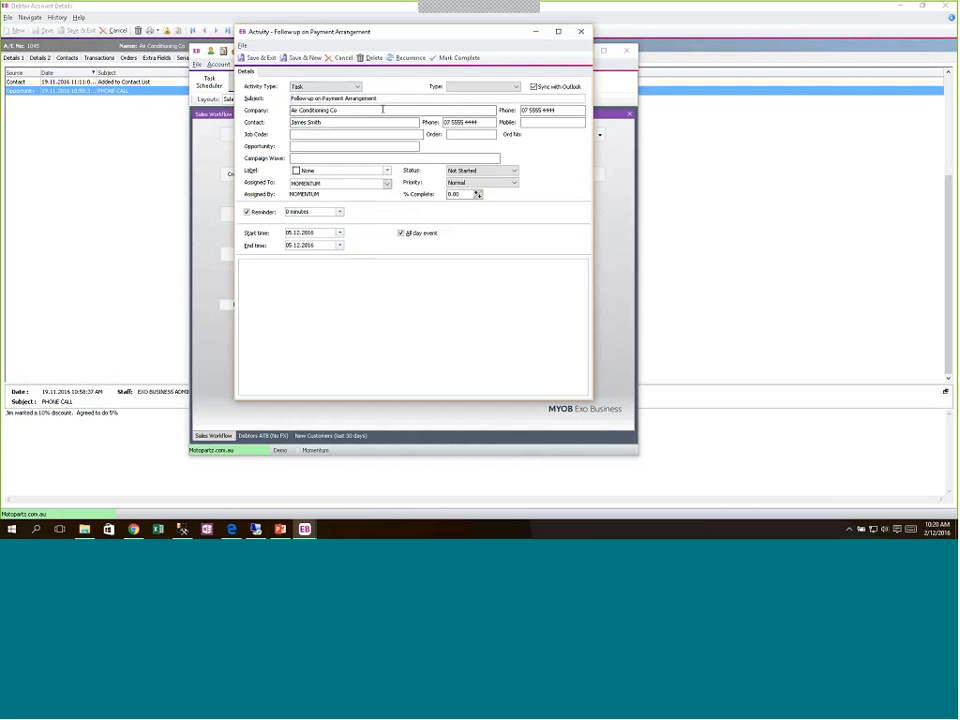
pyautogui.click(260, 58)
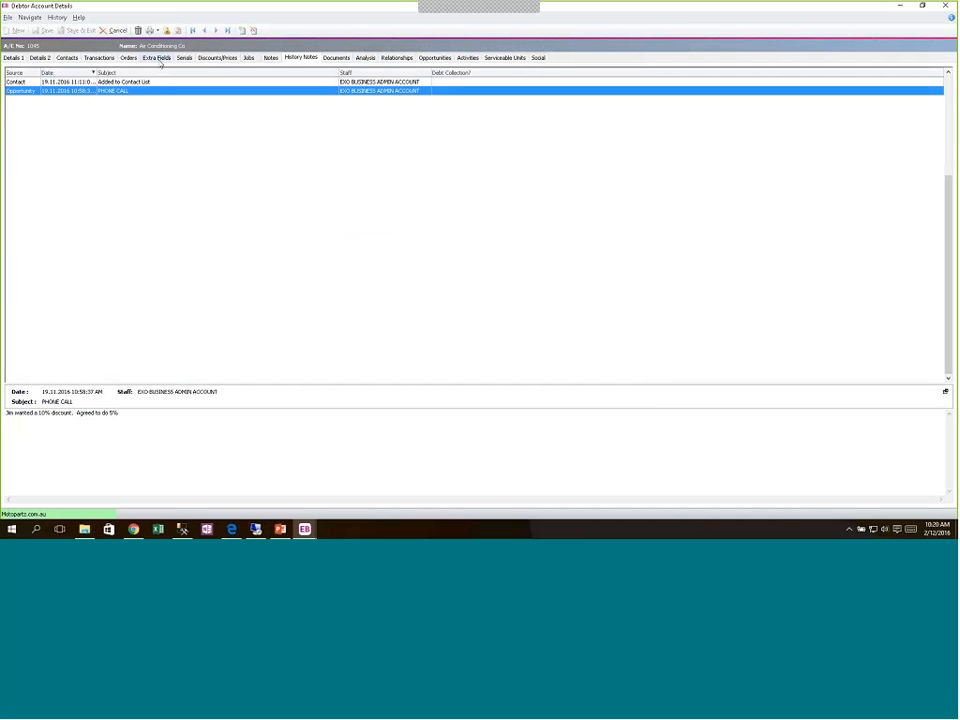
# Review the payment arrangement task in the account's Activities list, and return to the debtor account list
pyautogui.click(469, 57)
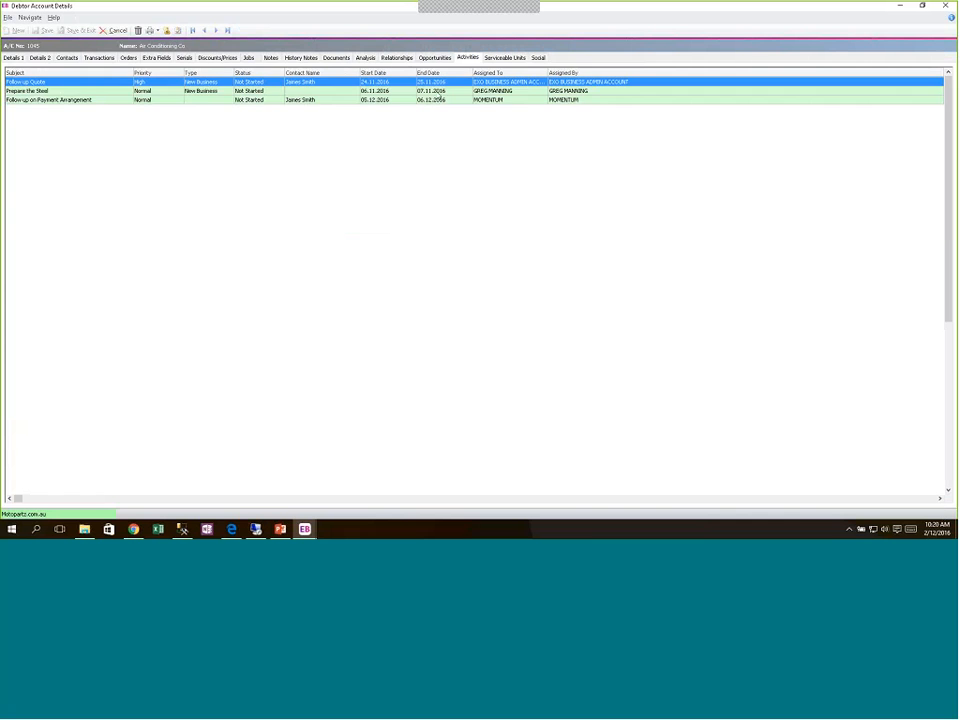
pyautogui.click(434, 101)
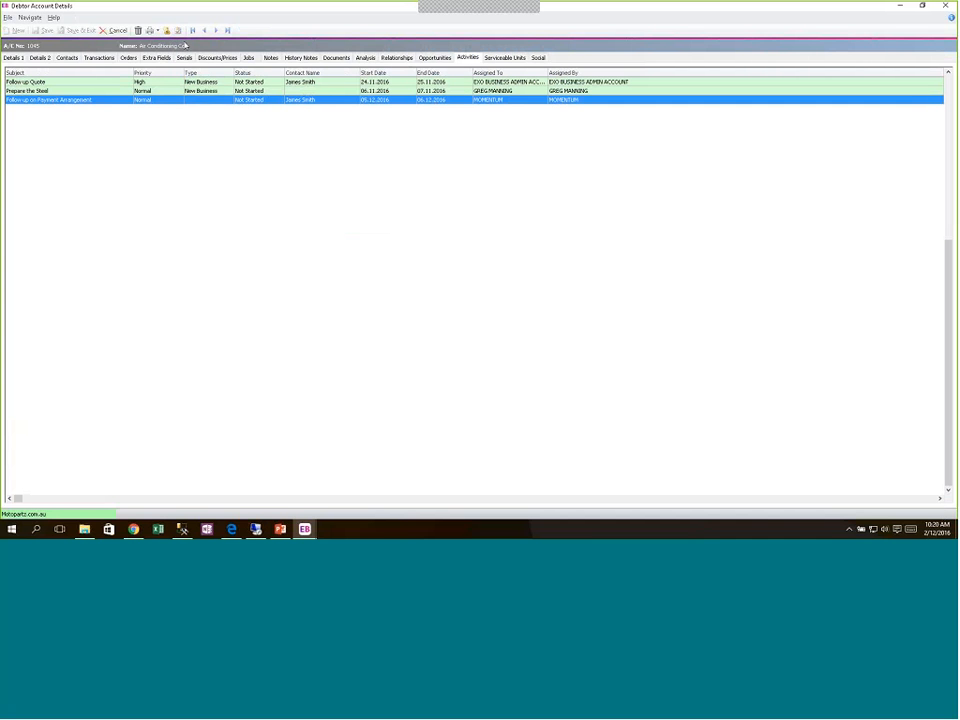
pyautogui.click(117, 32)
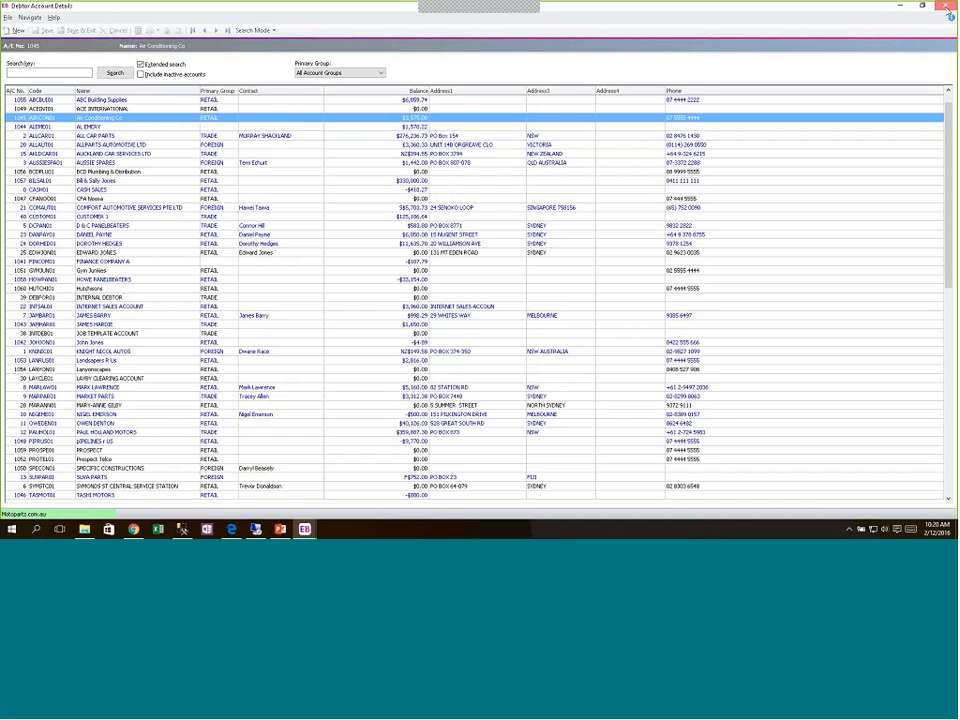
# Close the debtor accounts window, check the webinar agenda slide in PowerPoint, and return to MYOB Exo Business
pyautogui.click(945, 6)
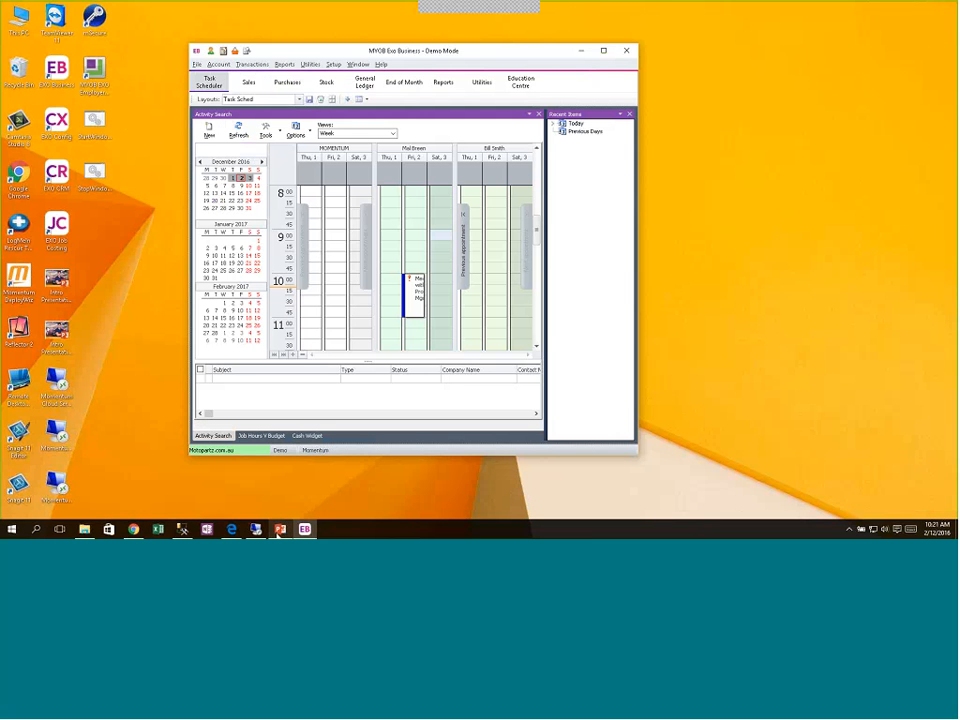
pyautogui.click(278, 531)
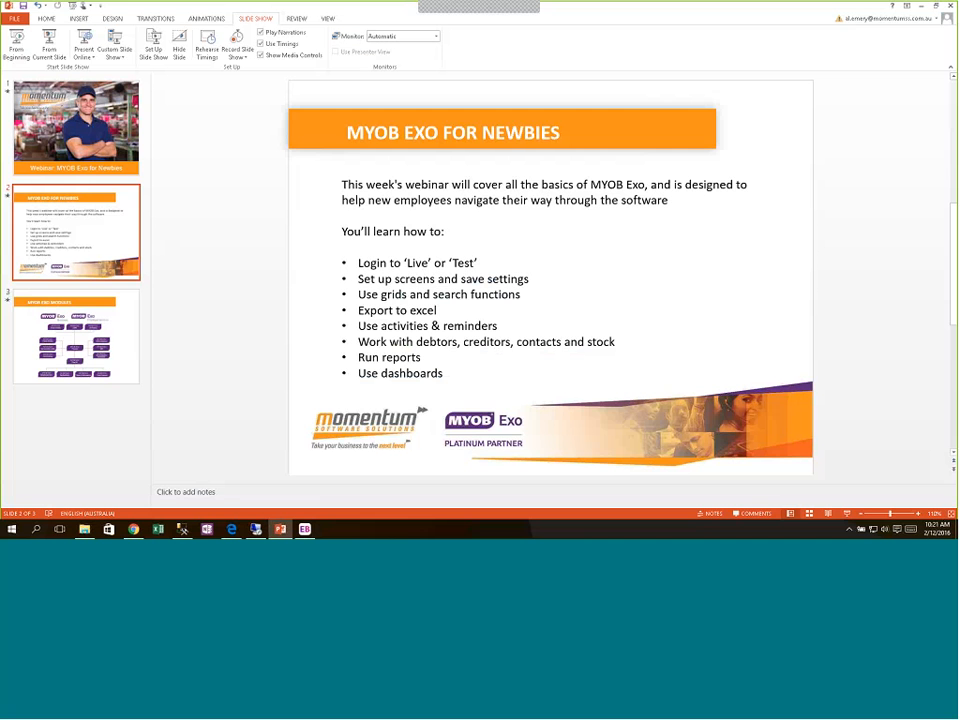
pyautogui.click(921, 7)
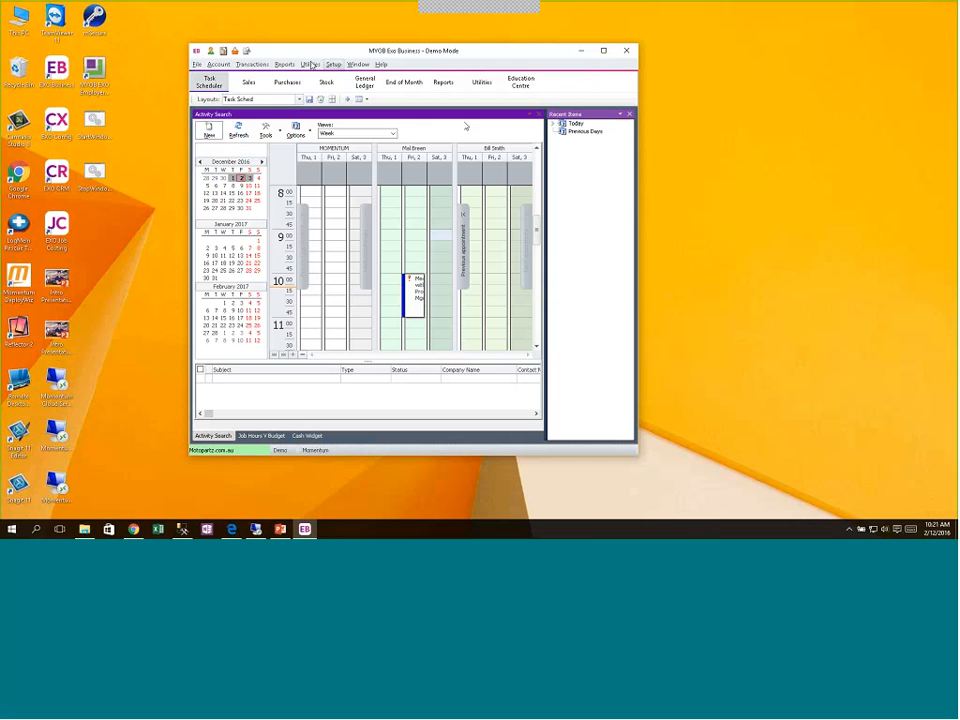
# From the Purchases workflow, open the Caltex Fuel Card creditor account and advance to the CAR-PART.COM account
pyautogui.click(248, 83)
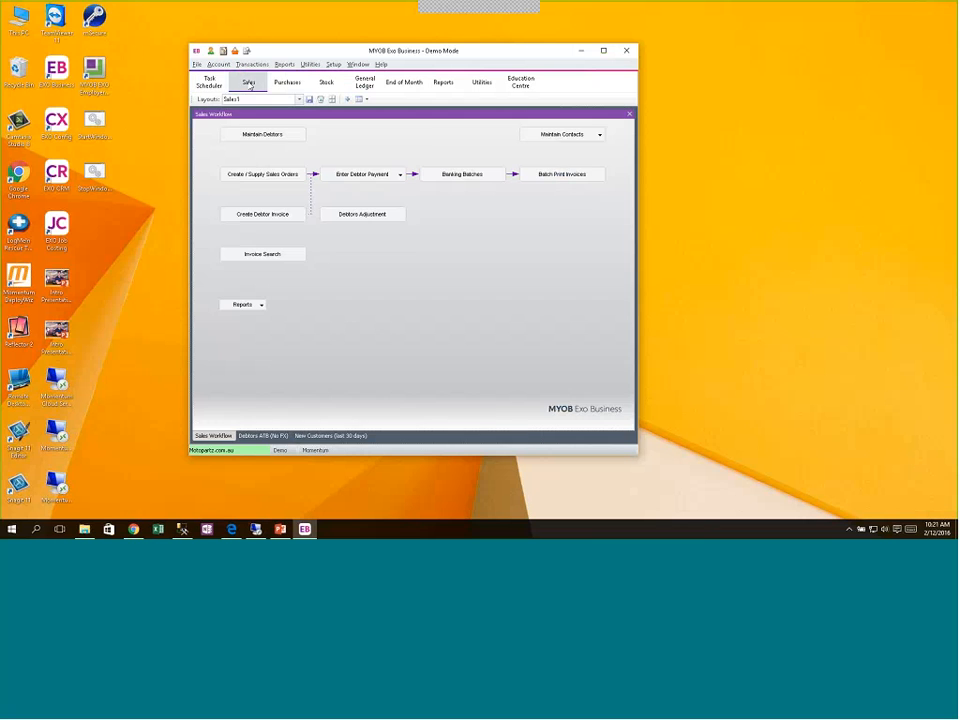
pyautogui.click(290, 82)
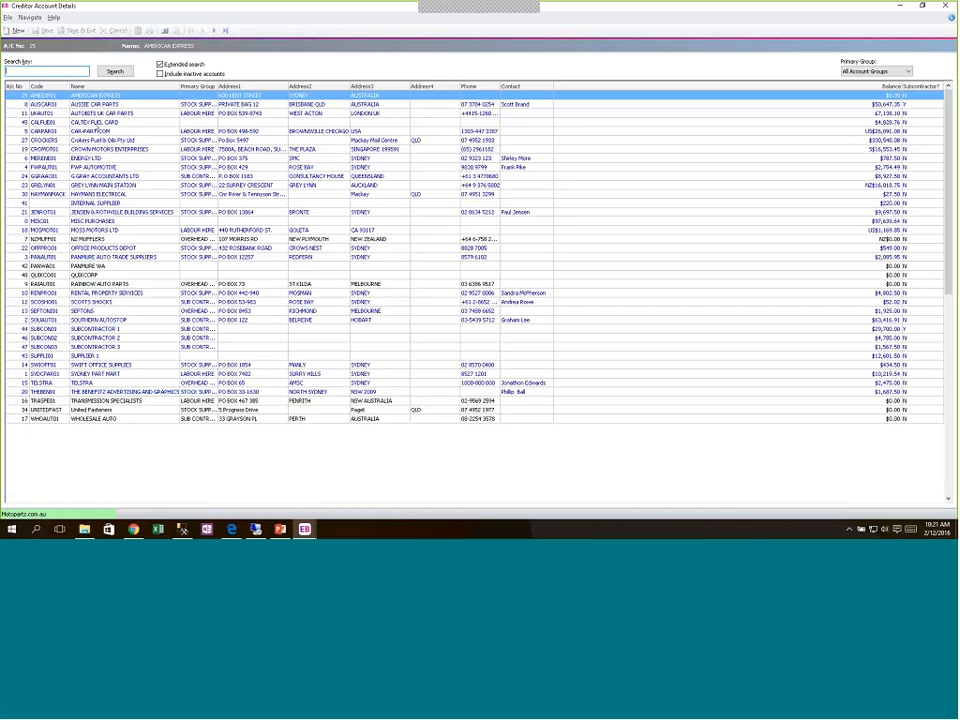
pyautogui.click(96, 124)
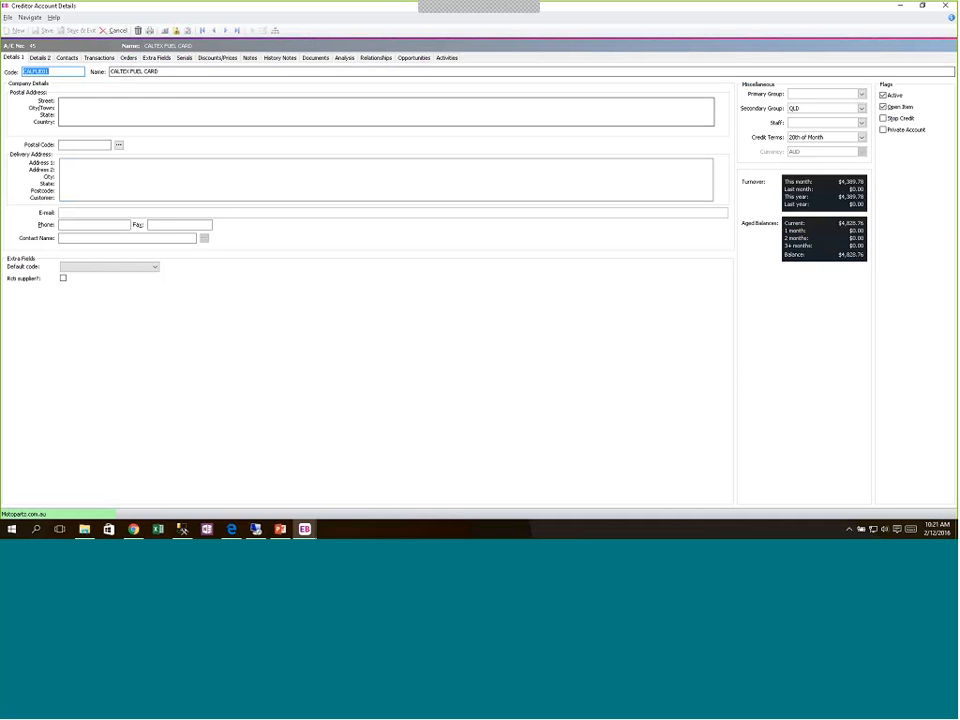
pyautogui.click(225, 30)
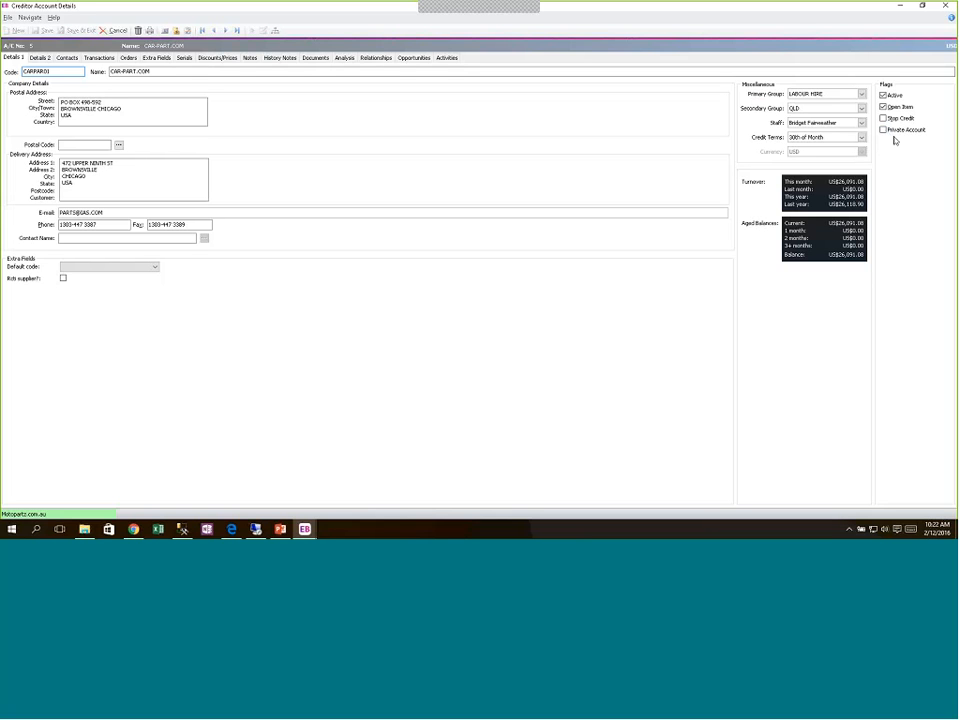
# Review the default payment type and default invoice mode options in CAR-PART.COM's secondary details
pyautogui.click(44, 60)
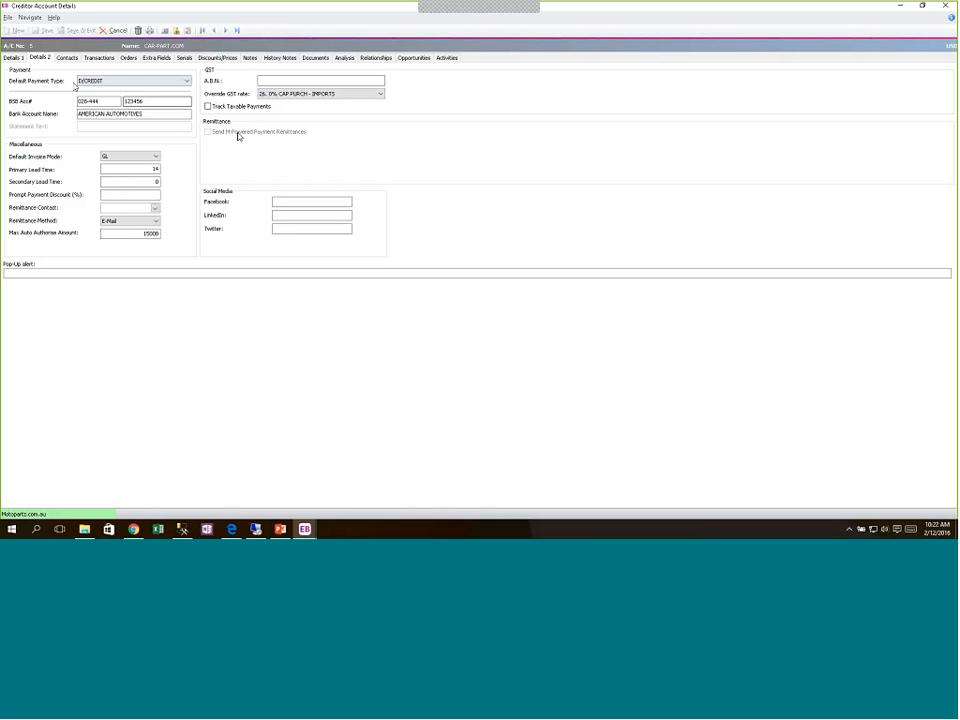
pyautogui.click(115, 81)
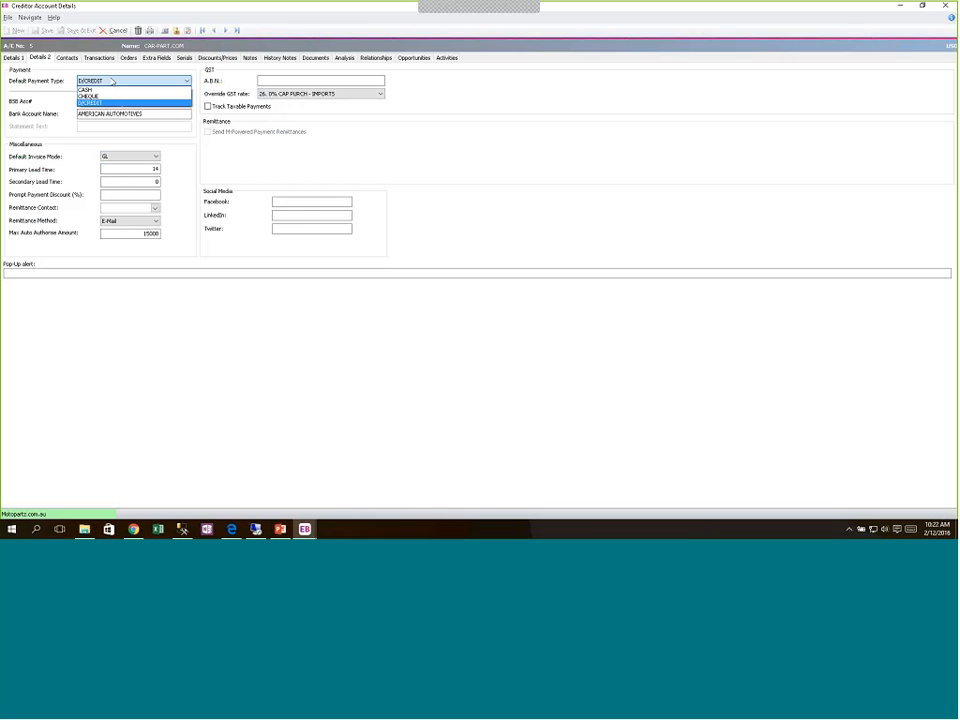
pyautogui.click(113, 81)
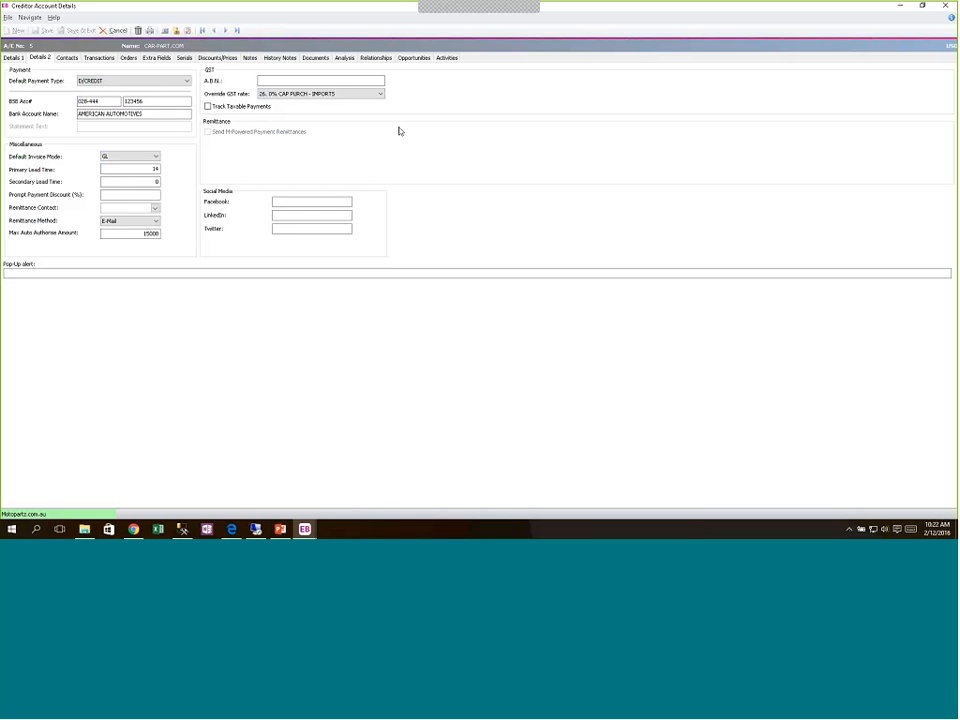
pyautogui.click(157, 159)
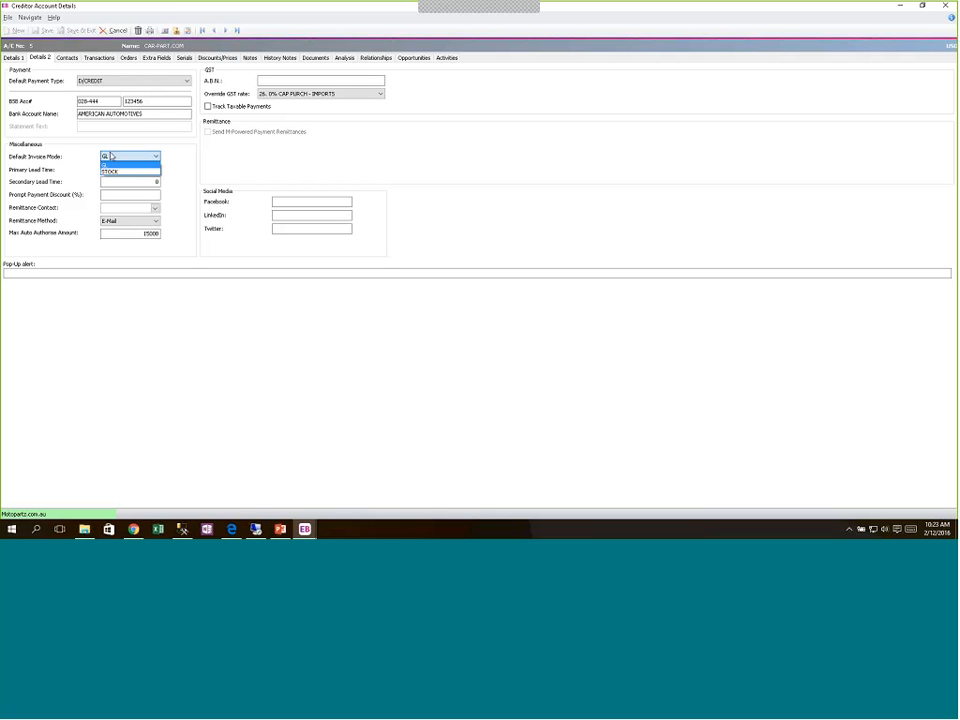
pyautogui.click(67, 156)
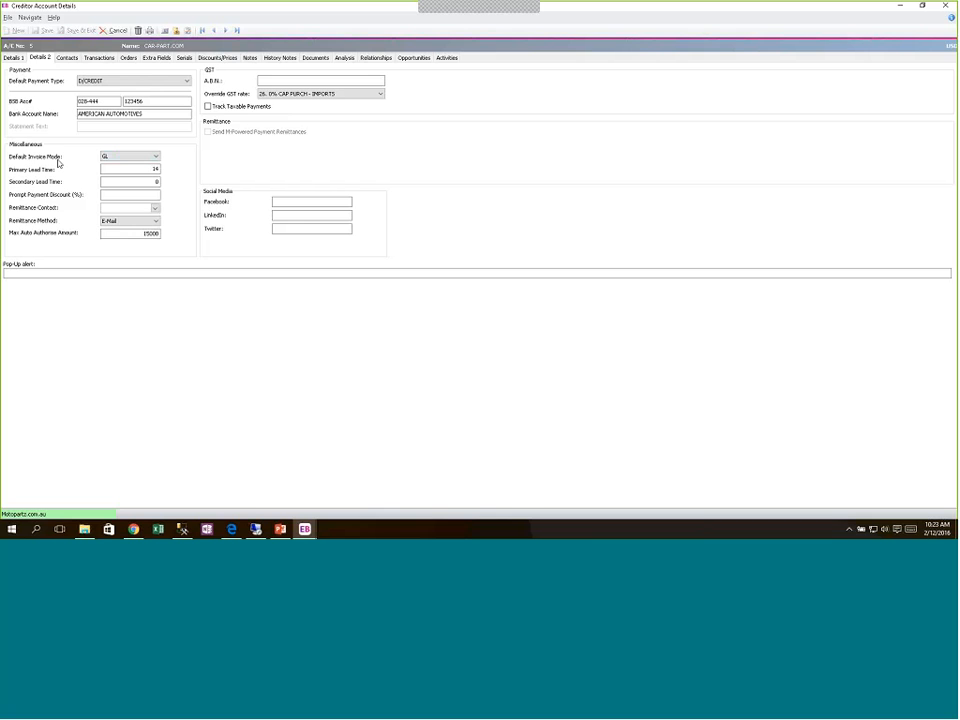
pyautogui.click(104, 157)
# Start a creditor invoice from CAR-PART.COM's transactions, look up general ledger codes, toggle it to Stock mode, and discard it
pyautogui.click(105, 59)
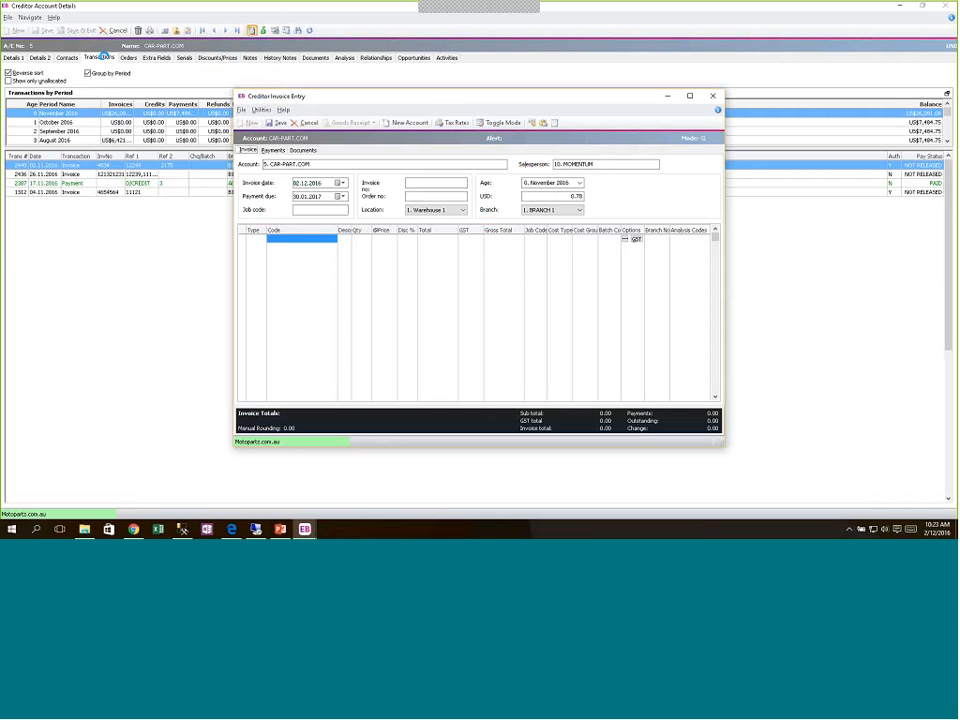
pyautogui.click(270, 241)
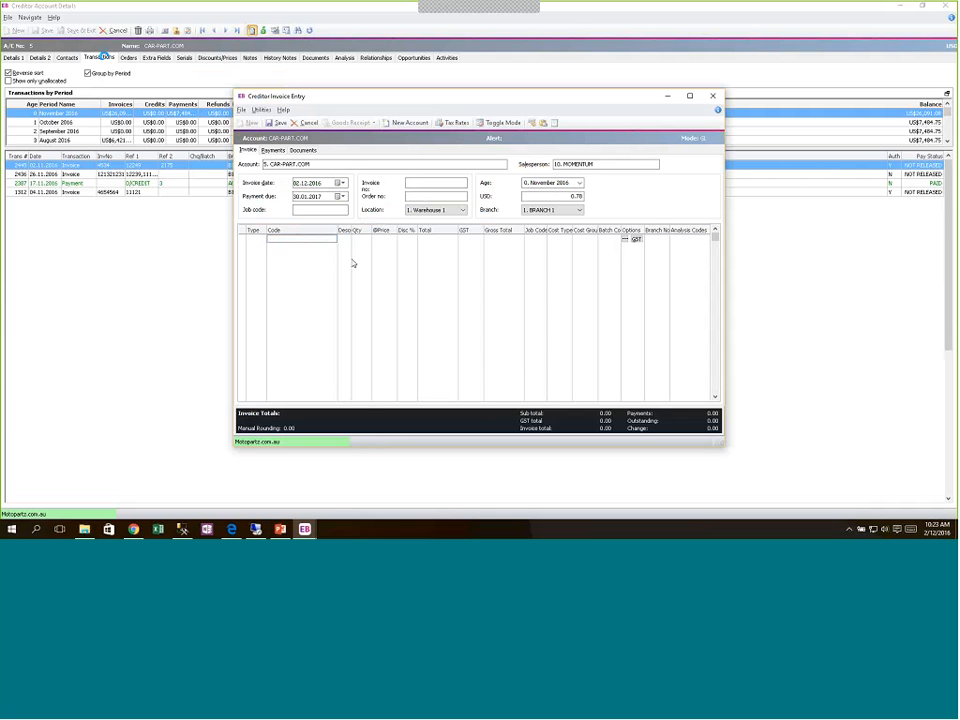
pyautogui.write('?')
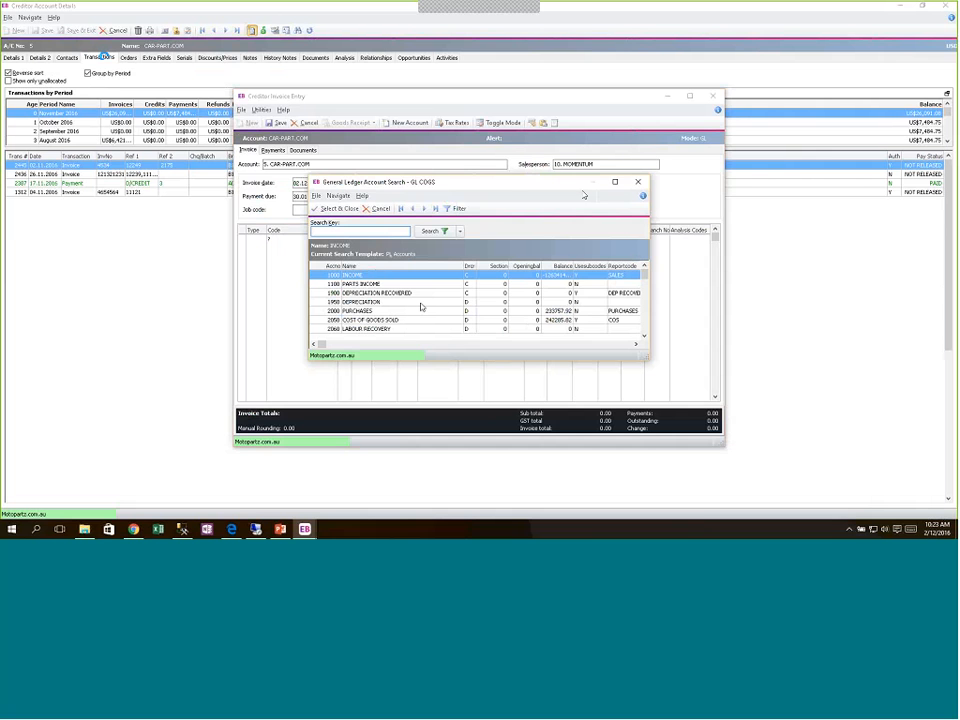
pyautogui.click(638, 183)
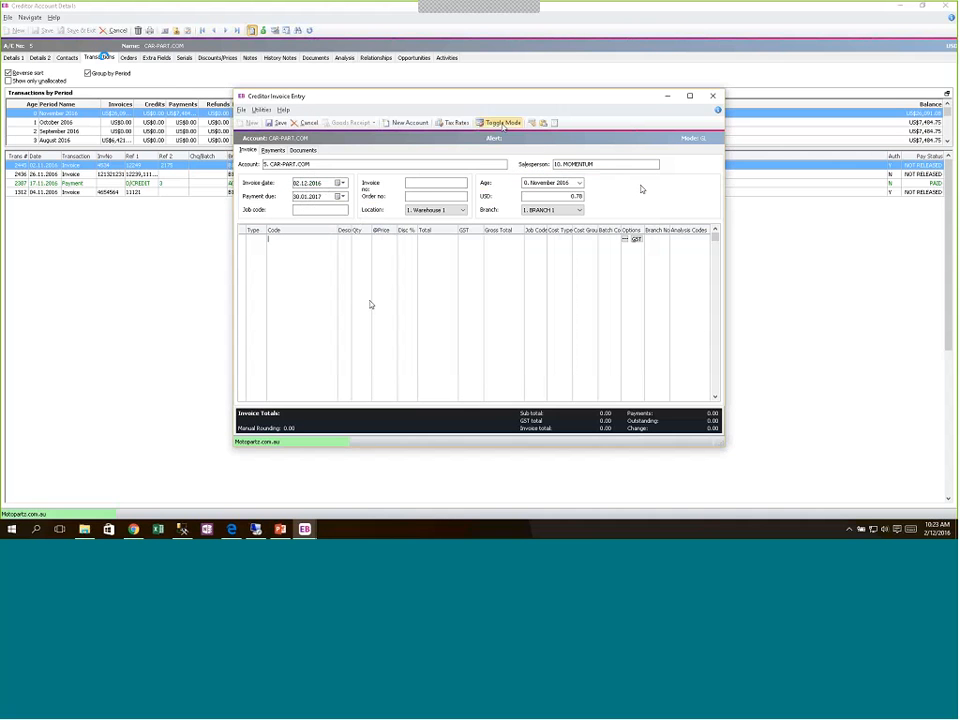
pyautogui.click(500, 123)
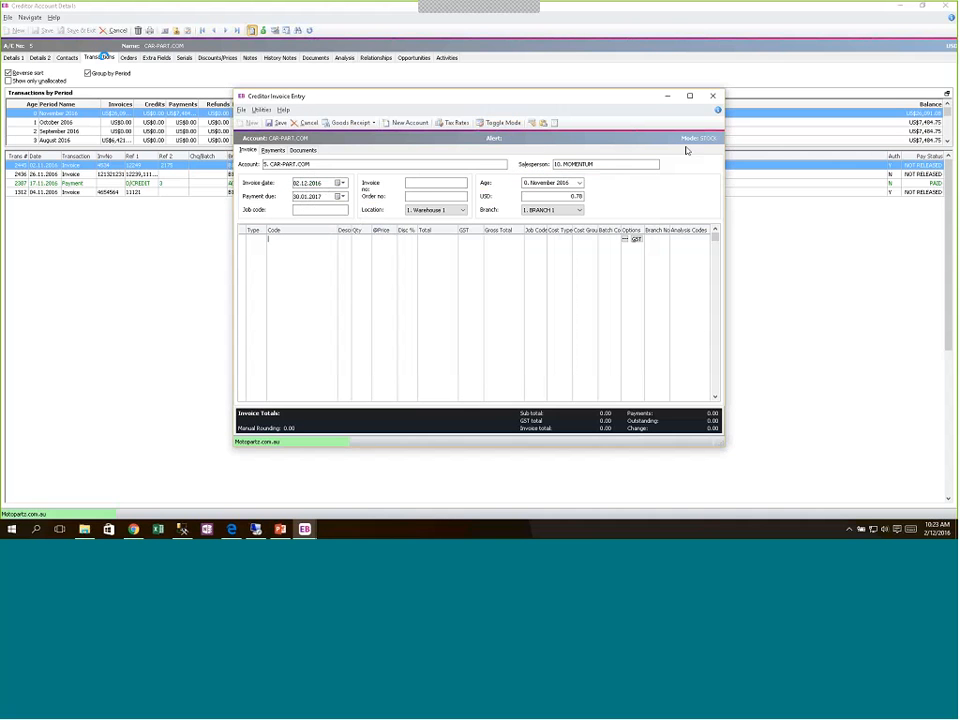
pyautogui.click(712, 95)
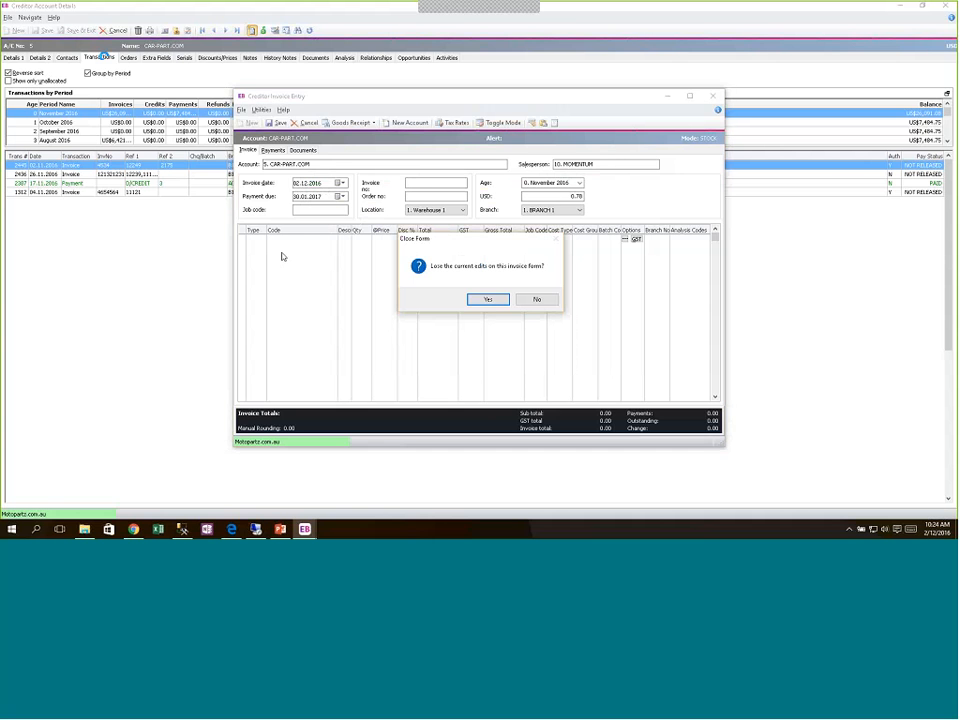
pyautogui.click(489, 300)
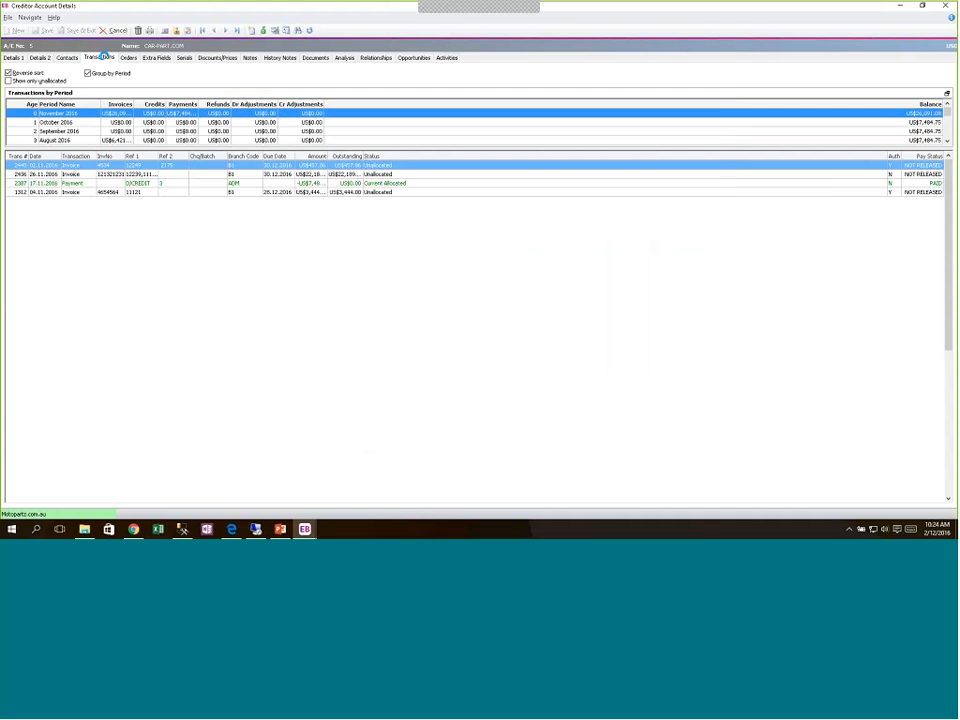
# Recheck the default invoice mode choices in CAR-PART.COM's secondary details and review its remittance method options
pyautogui.click(39, 58)
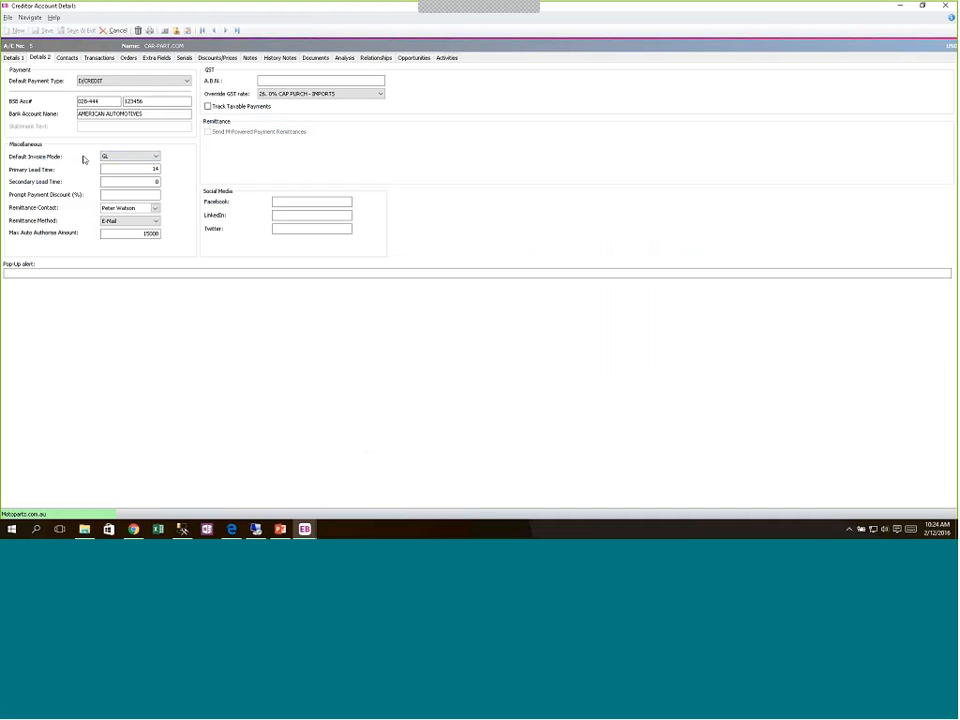
pyautogui.click(105, 158)
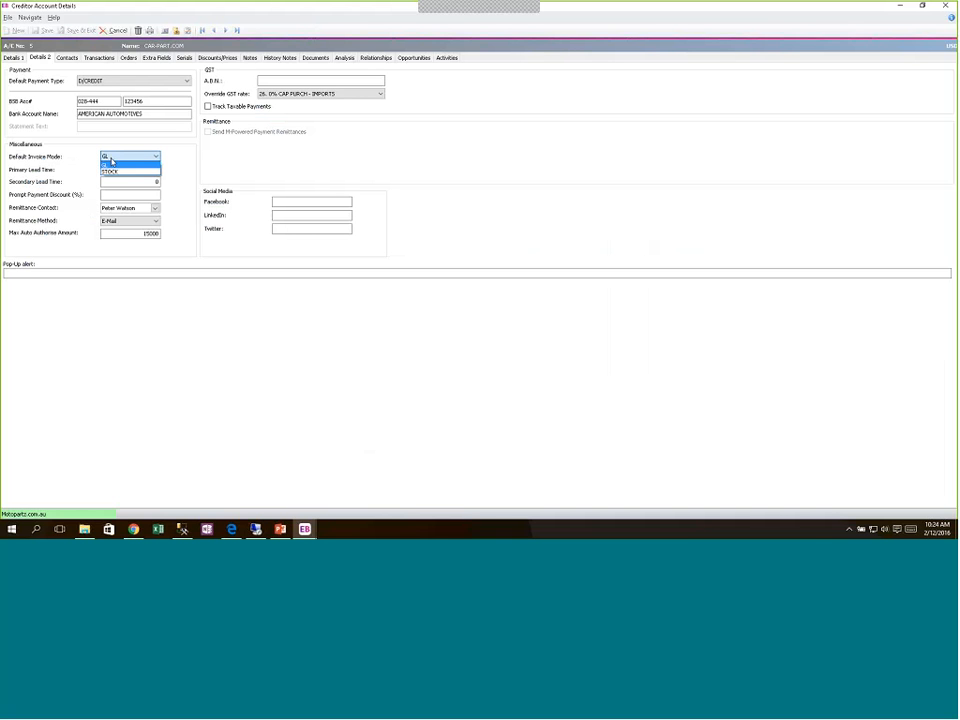
pyautogui.click(66, 148)
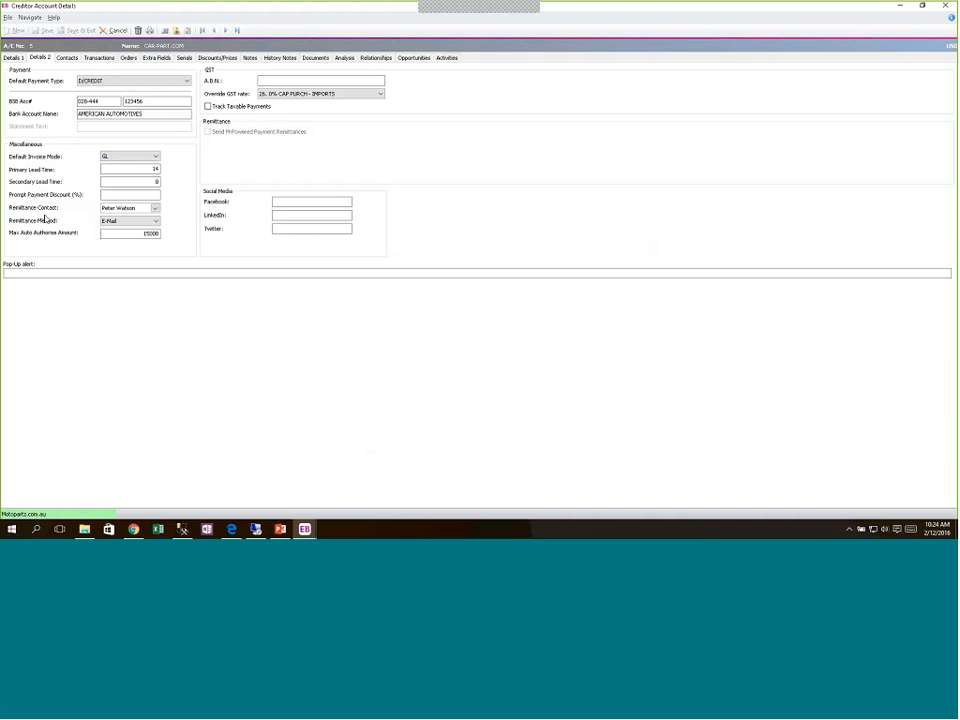
pyautogui.click(156, 222)
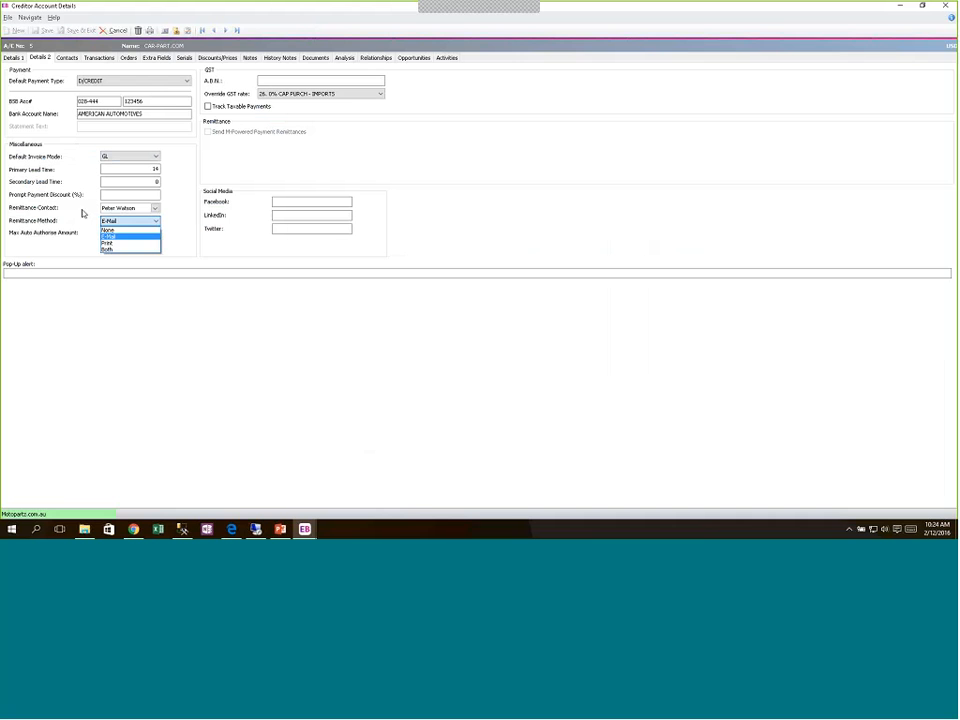
pyautogui.click(116, 210)
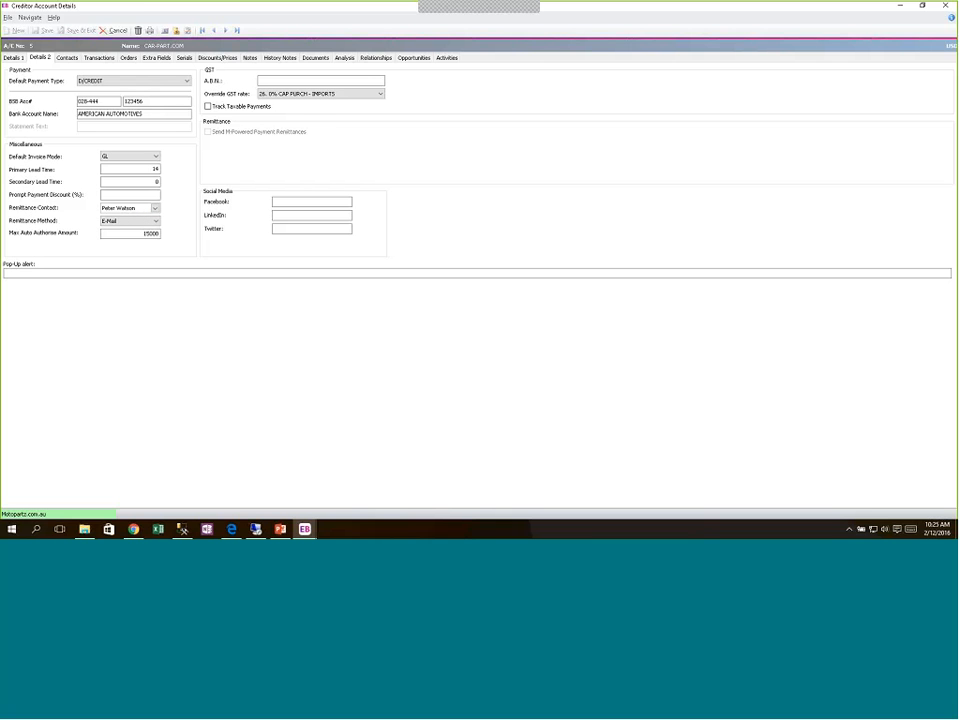
# Select the manager in CAR-PART.COM's contacts, widen the Email column to show the addresses, and return to the secondary details
pyautogui.click(67, 57)
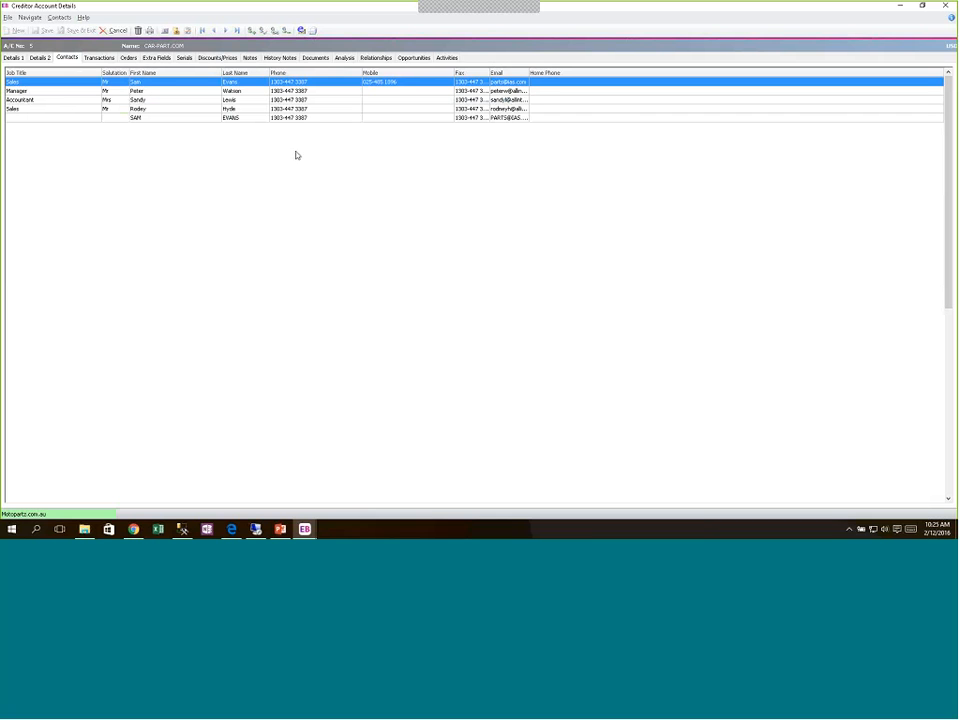
pyautogui.click(151, 92)
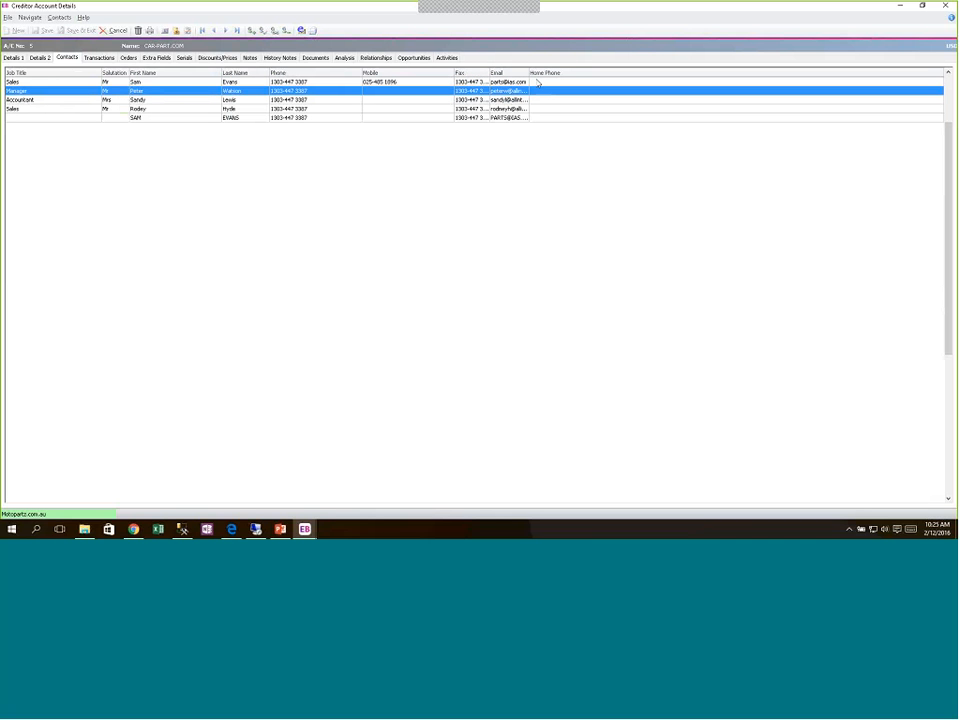
pyautogui.moveTo(529, 73); pyautogui.dragTo(583, 74)
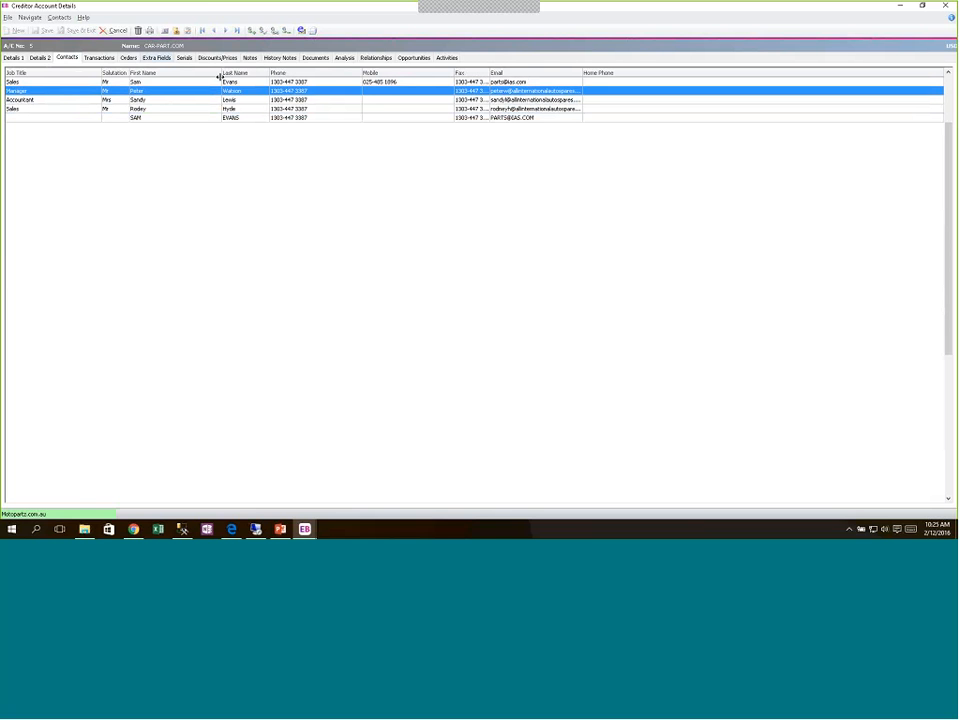
pyautogui.click(43, 58)
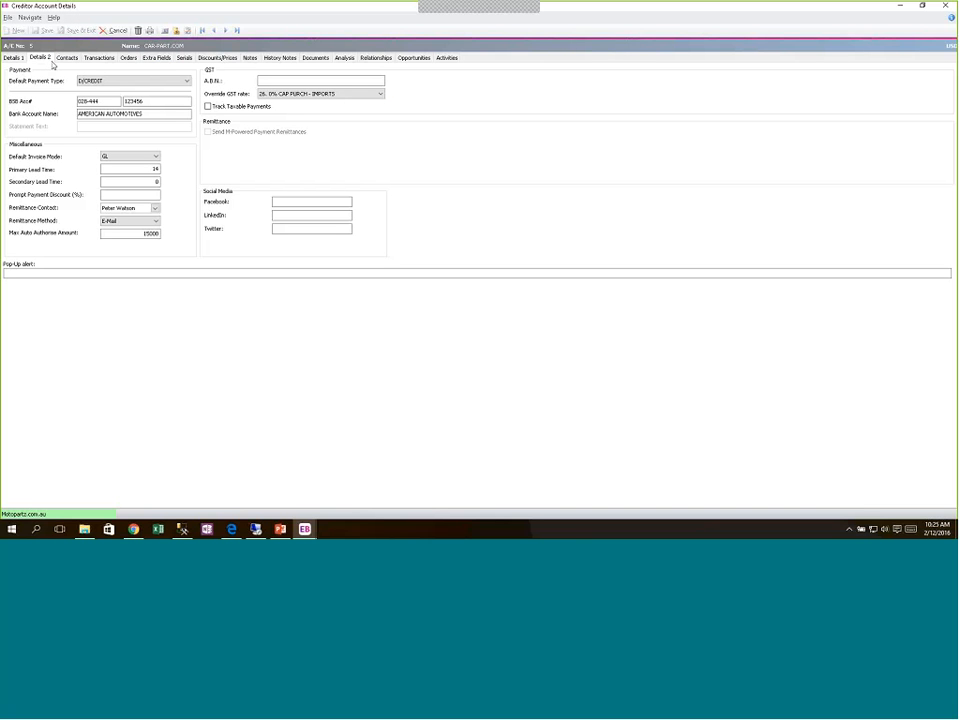
# Filter CAR-PART.COM's transactions to unallocated only, check the November to August 2016 periods, and remove the filter
pyautogui.click(97, 58)
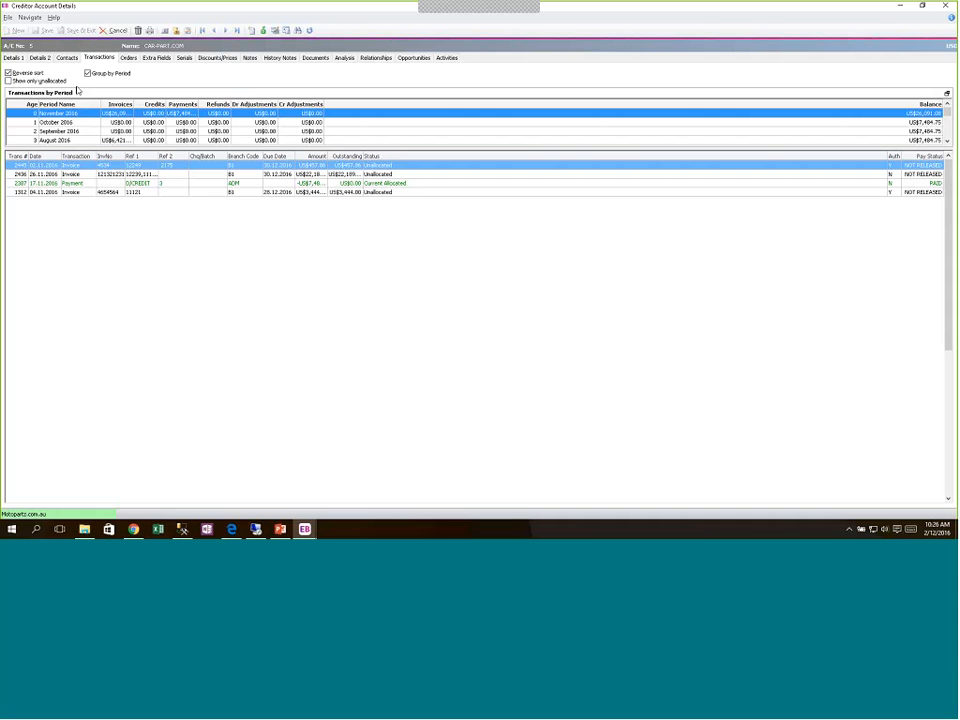
pyautogui.click(9, 81)
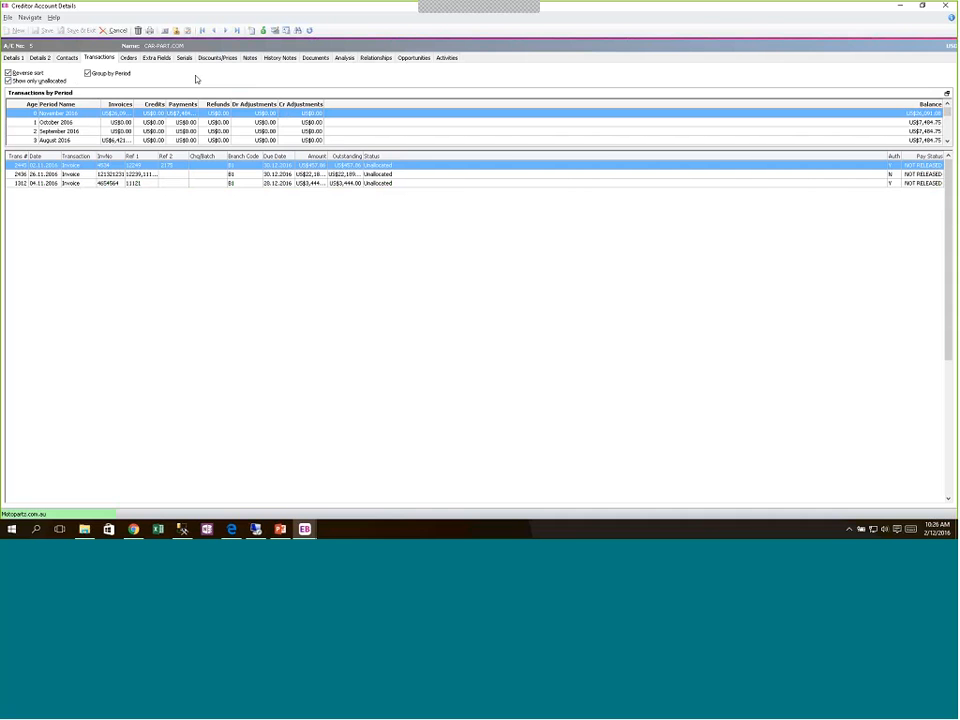
pyautogui.click(74, 115)
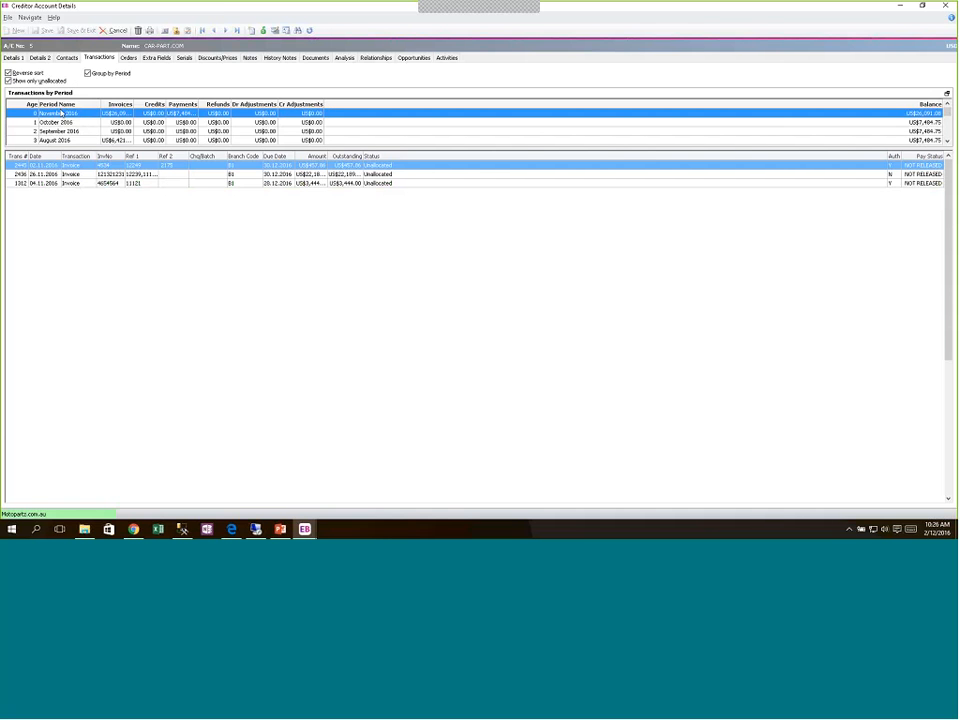
pyautogui.click(79, 124)
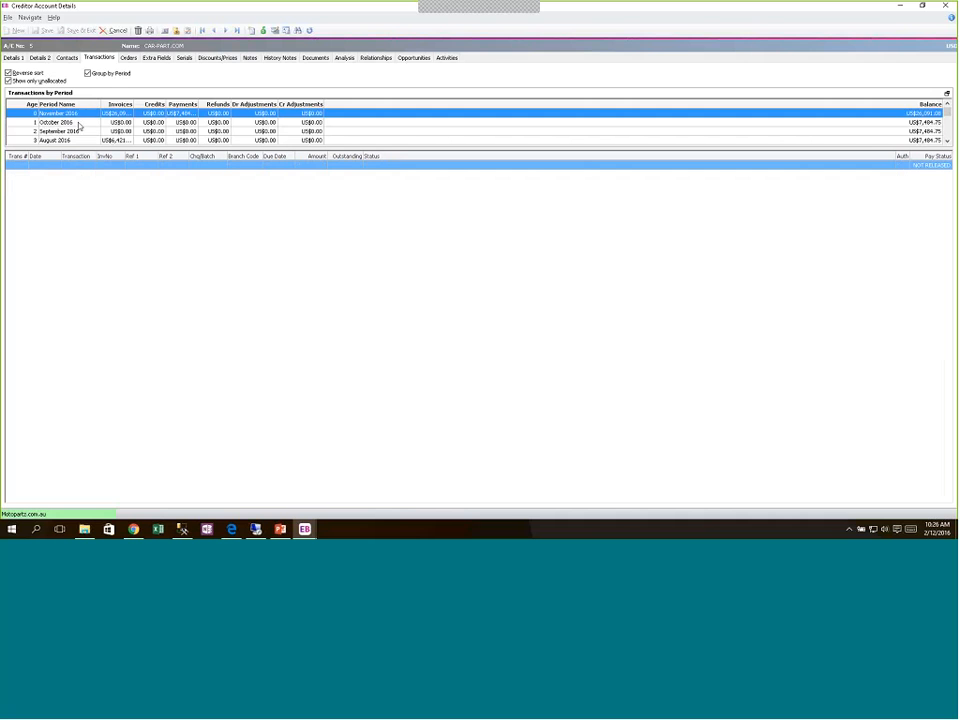
pyautogui.click(75, 132)
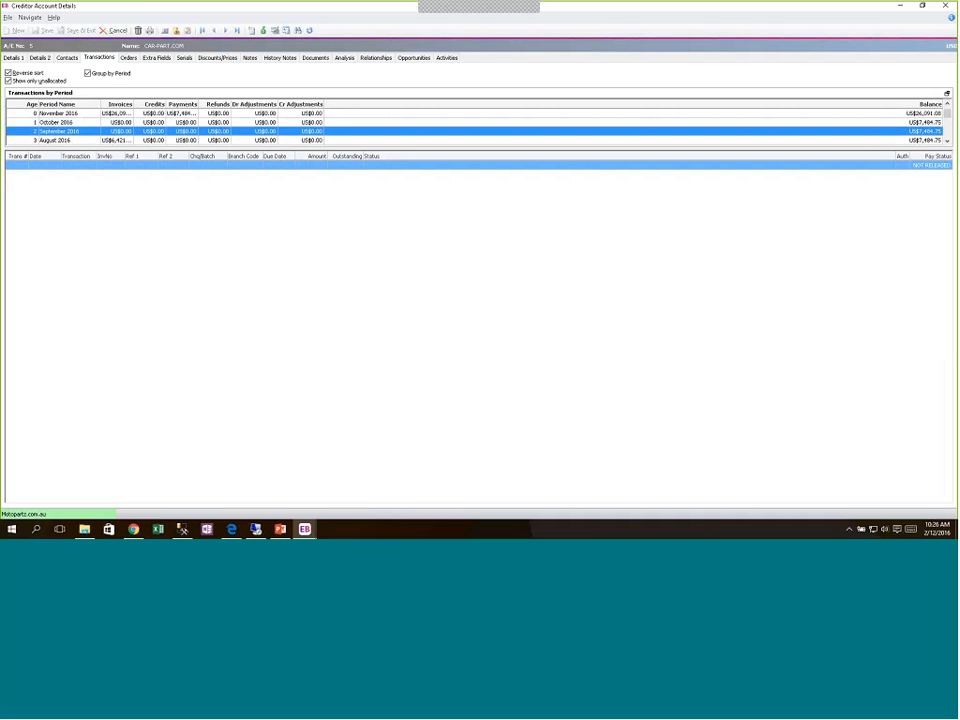
pyautogui.click(73, 140)
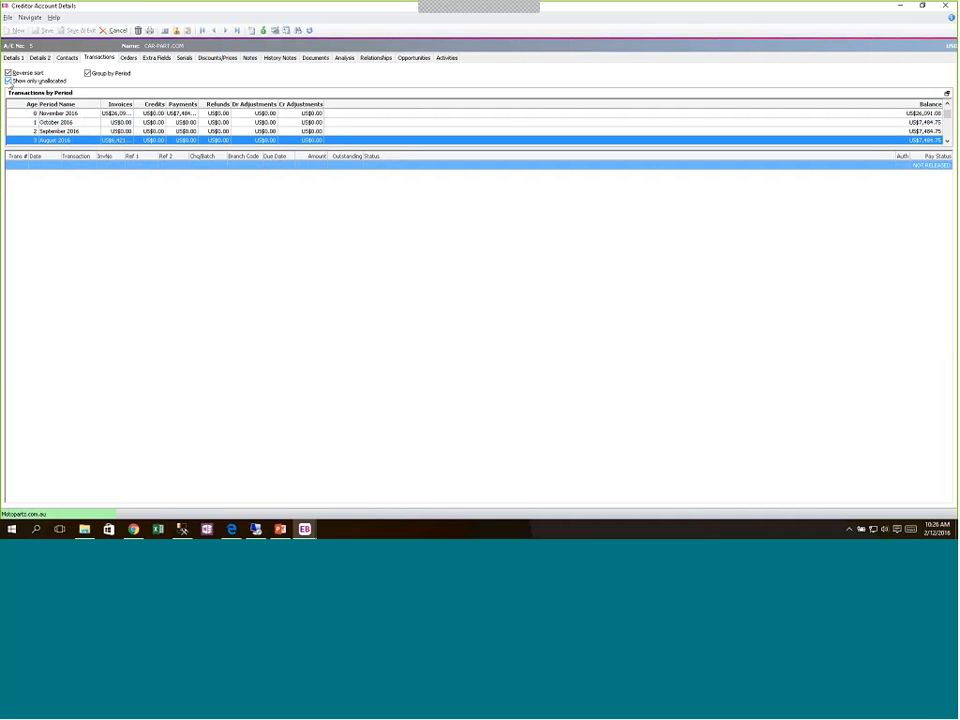
pyautogui.click(8, 81)
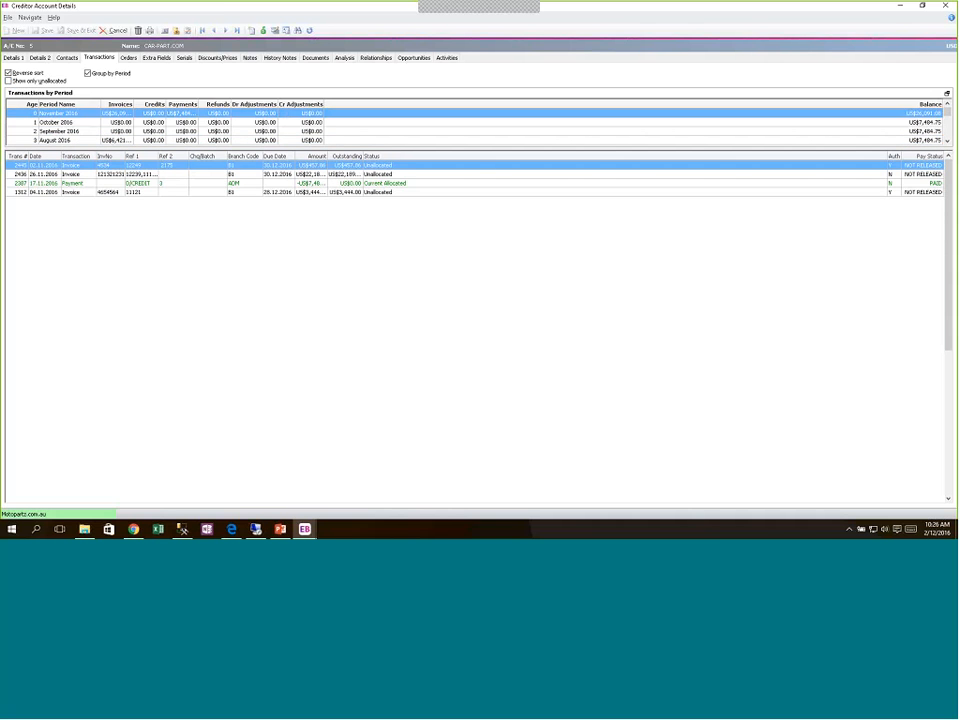
# Check August 2016, ungroup CAR-PART.COM's transactions from periods, show only unallocated ones, and widen the Amount column to show full values
pyautogui.click(74, 140)
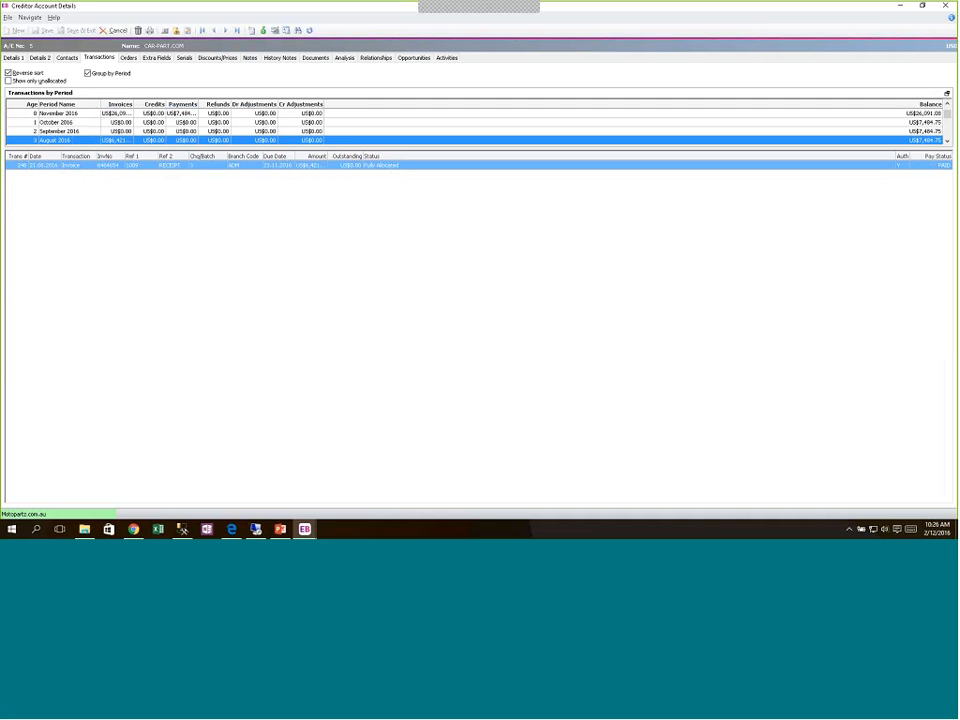
pyautogui.click(87, 73)
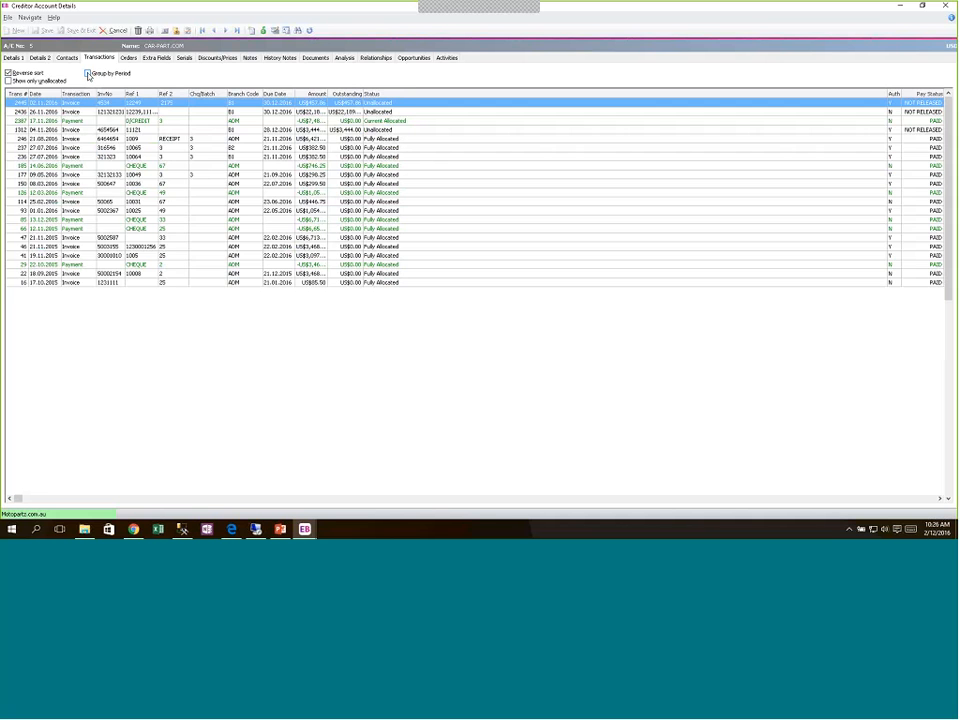
pyautogui.click(8, 80)
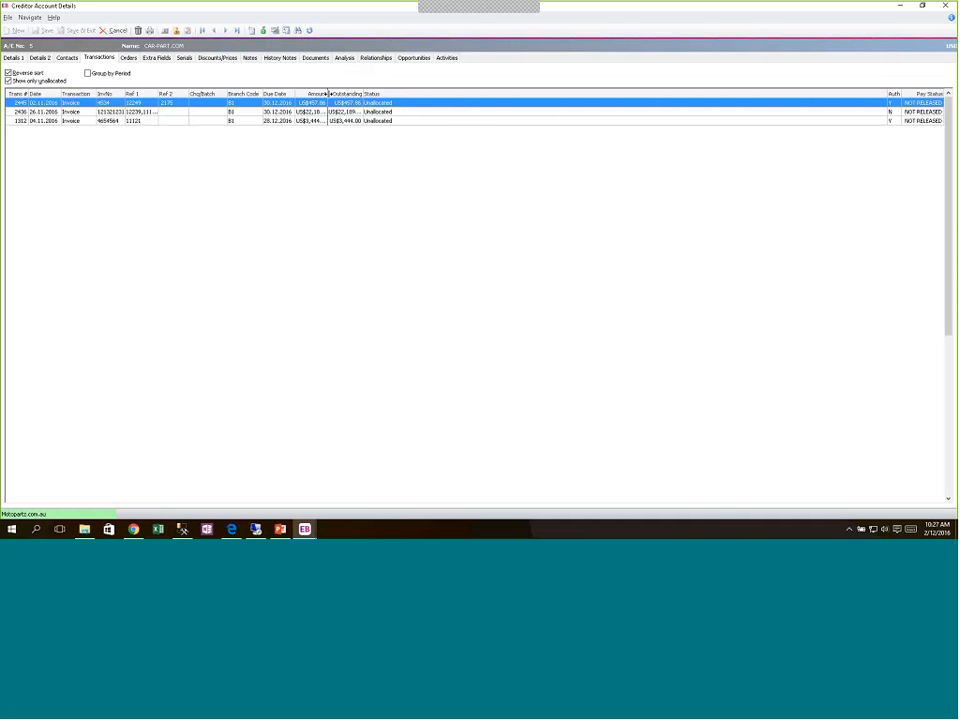
pyautogui.moveTo(328, 93); pyautogui.dragTo(345, 93)
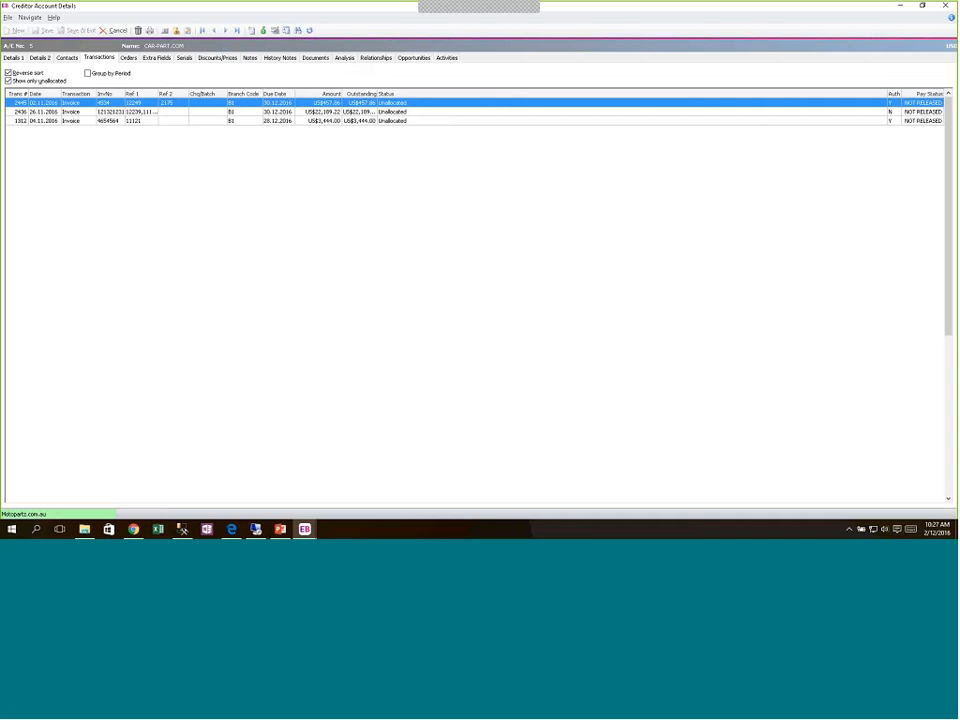
# Include fully processed orders in CAR-PART.COM's order list, view the purchase order dated 28.10.2016, and close it without saving
pyautogui.click(129, 58)
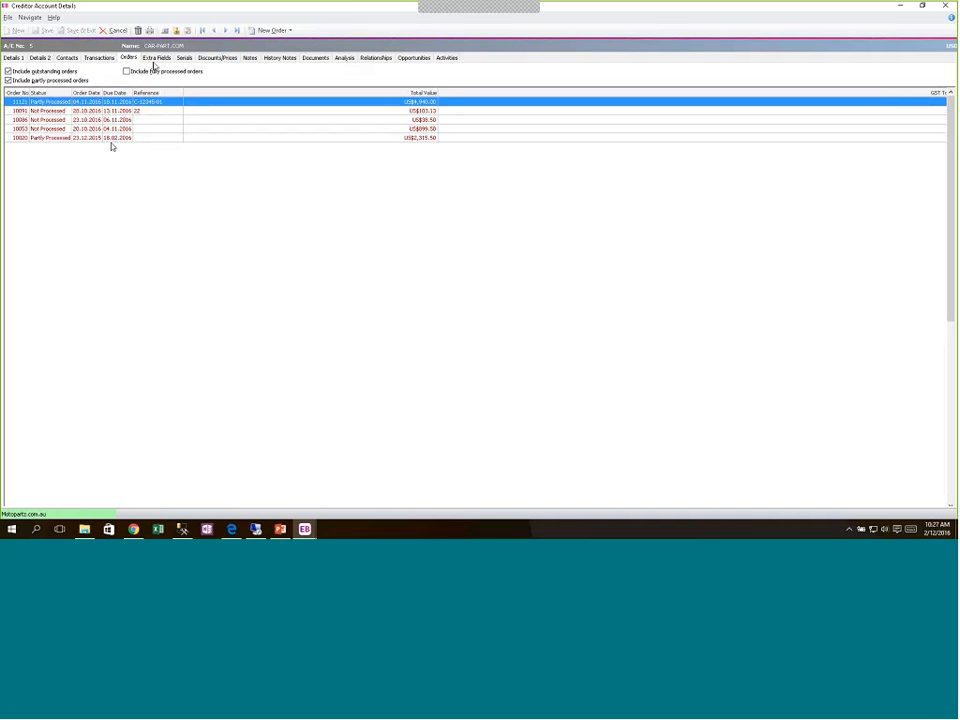
pyautogui.click(128, 72)
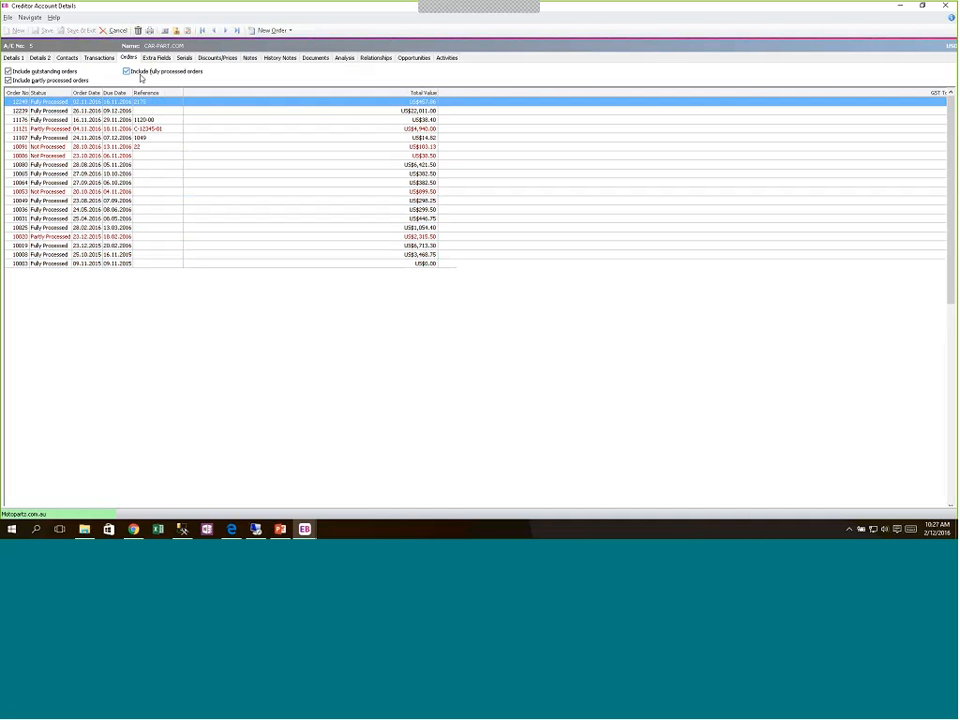
pyautogui.click(48, 166)
pyautogui.click(54, 148)
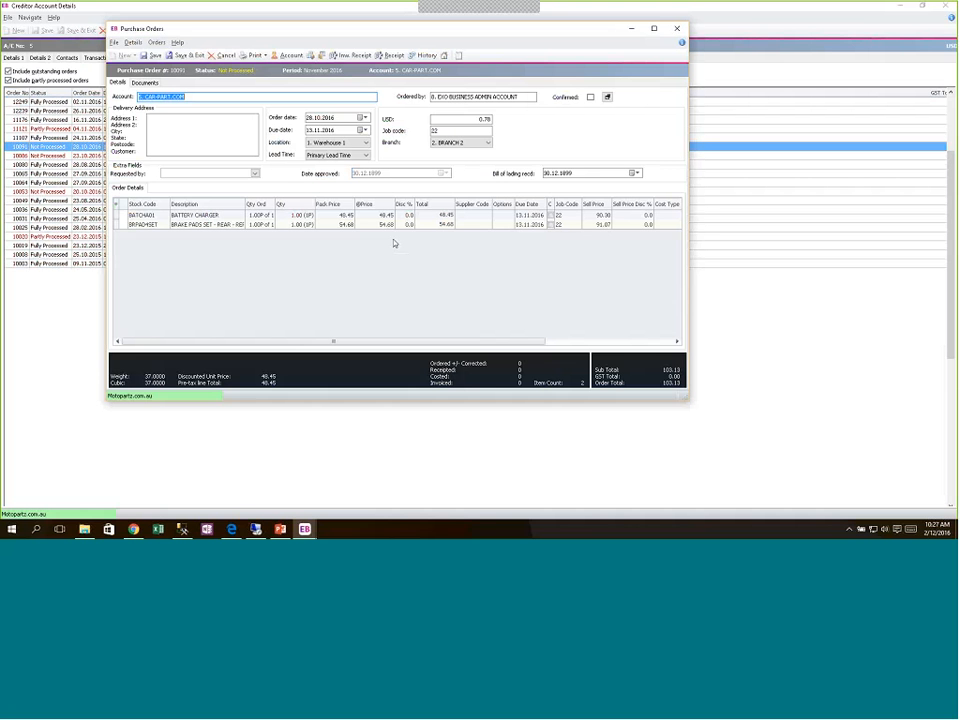
pyautogui.click(222, 55)
pyautogui.click(459, 302)
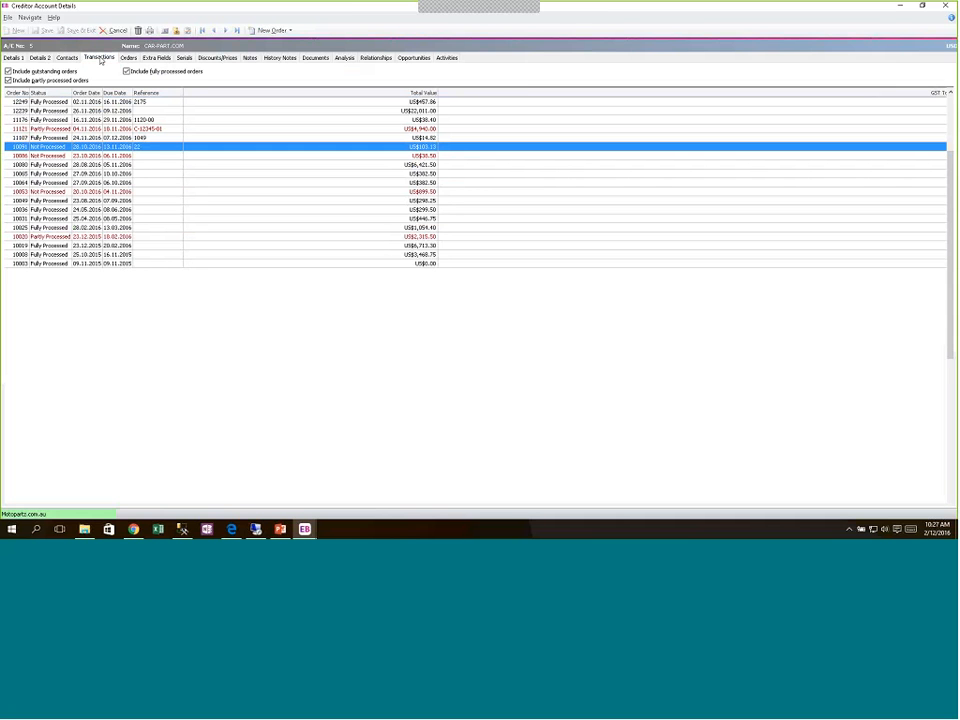
# Return to CAR-PART.COM's transactions, view the unallocated invoice dated 02.11.2016, and close the invoice view
pyautogui.click(100, 59)
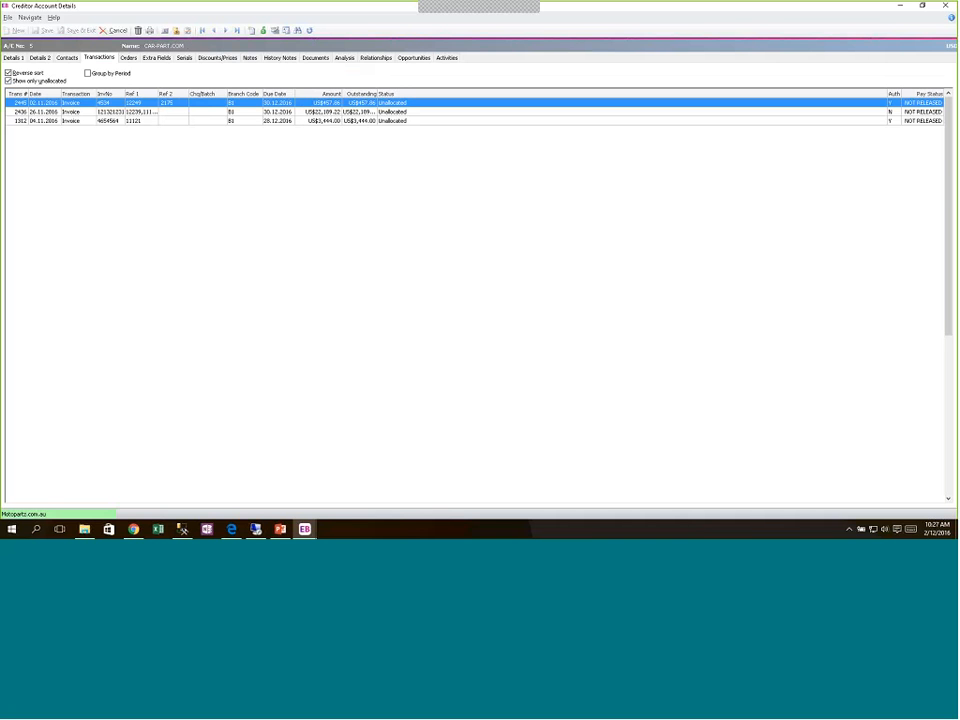
pyautogui.rightClick(75, 106)
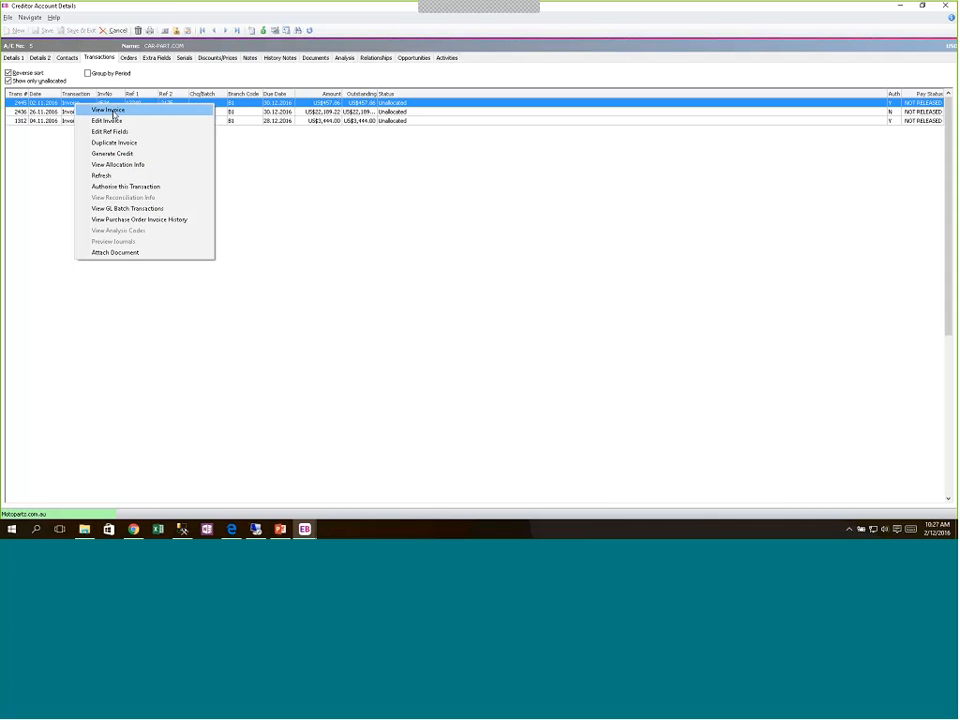
pyautogui.click(110, 110)
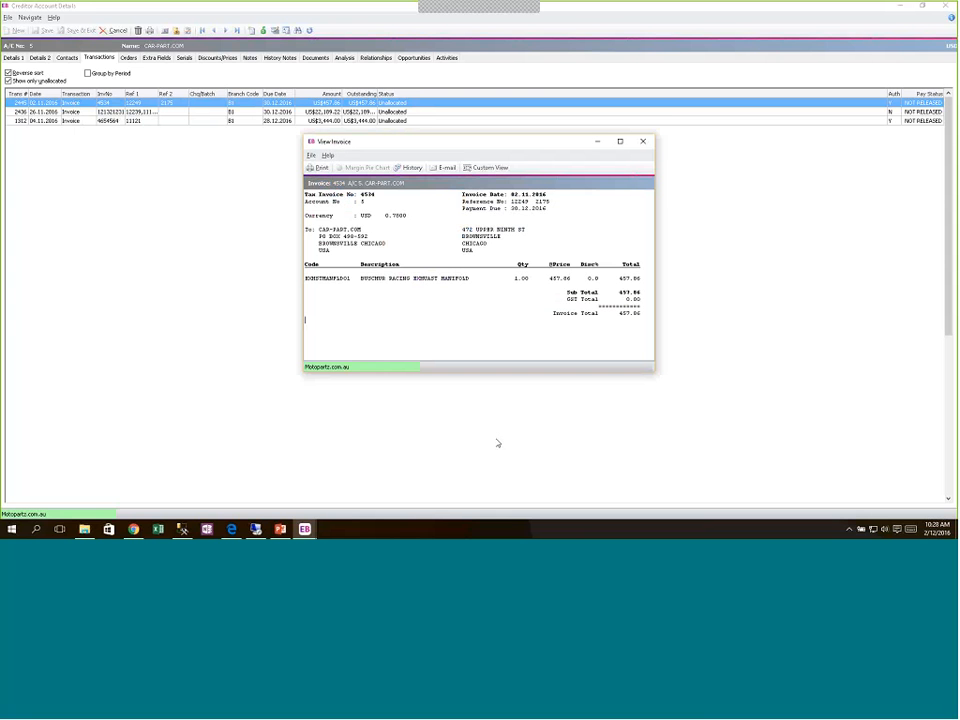
pyautogui.click(643, 141)
# Try to edit CAR-PART.COM's unallocated invoice dated 02.11.2016
pyautogui.rightClick(117, 106)
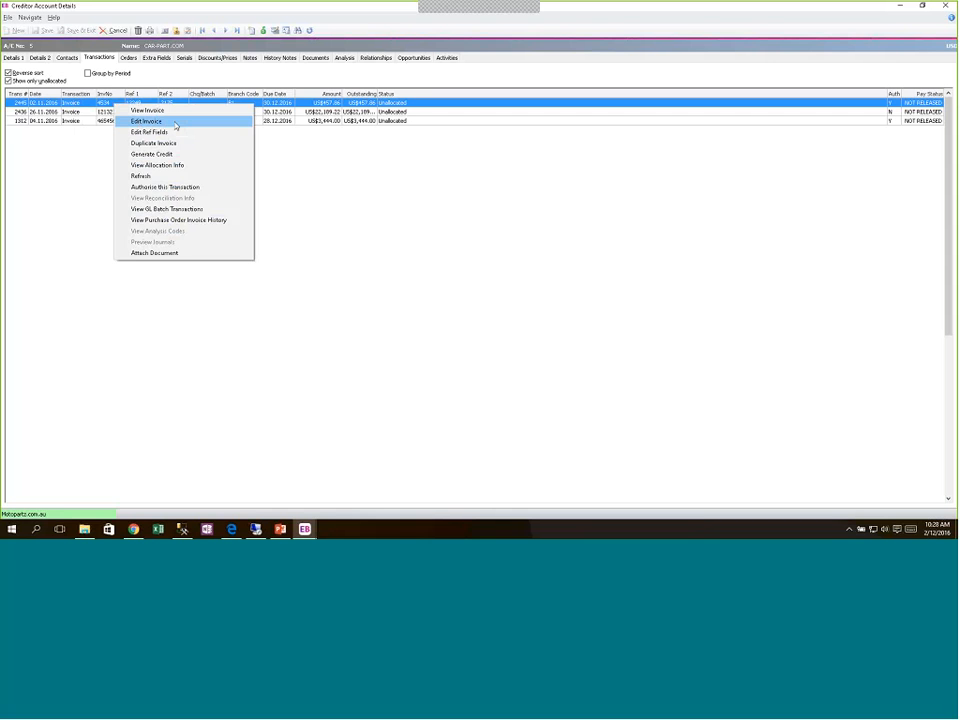
pyautogui.click(175, 124)
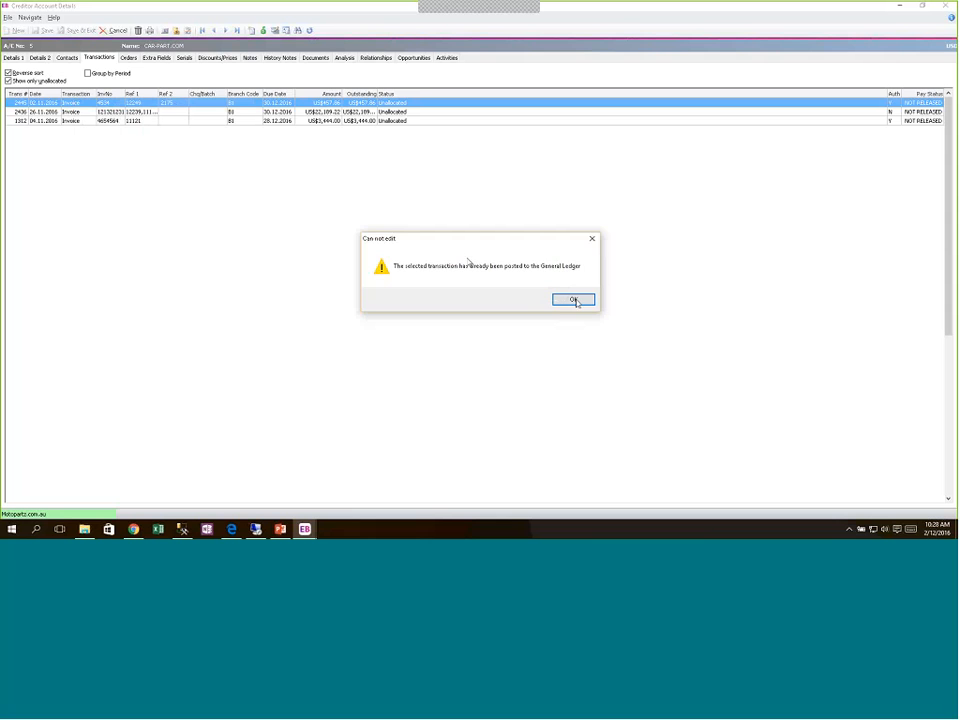
pyautogui.click(573, 299)
# Edit the reference fields of the 02.11.2016 invoice, set its payment due date to 16.12.2016, and save
pyautogui.rightClick(108, 104)
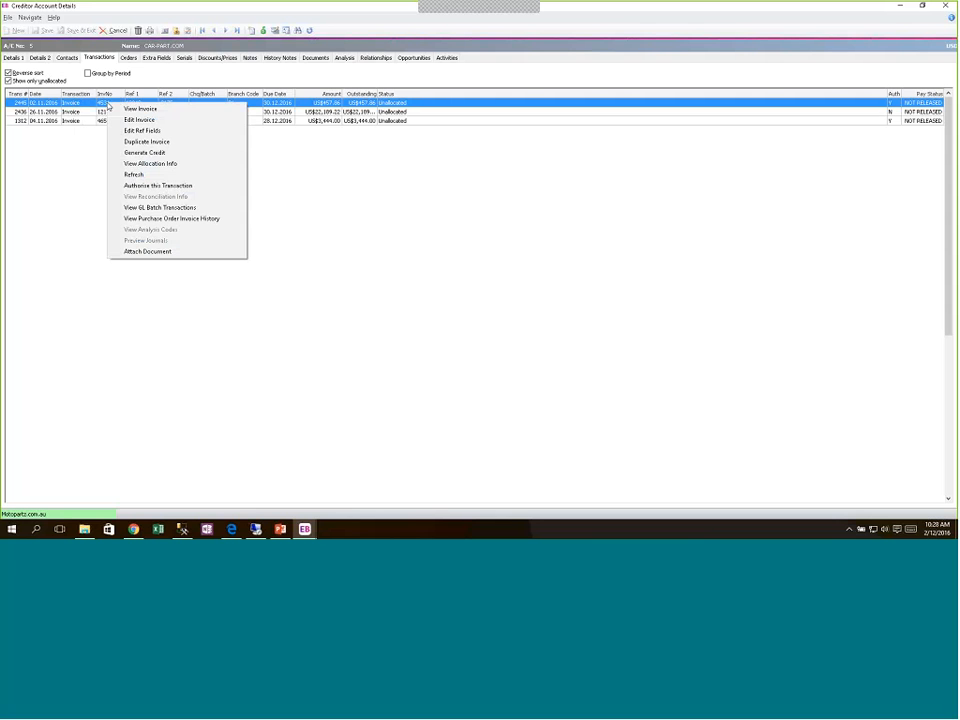
pyautogui.click(142, 131)
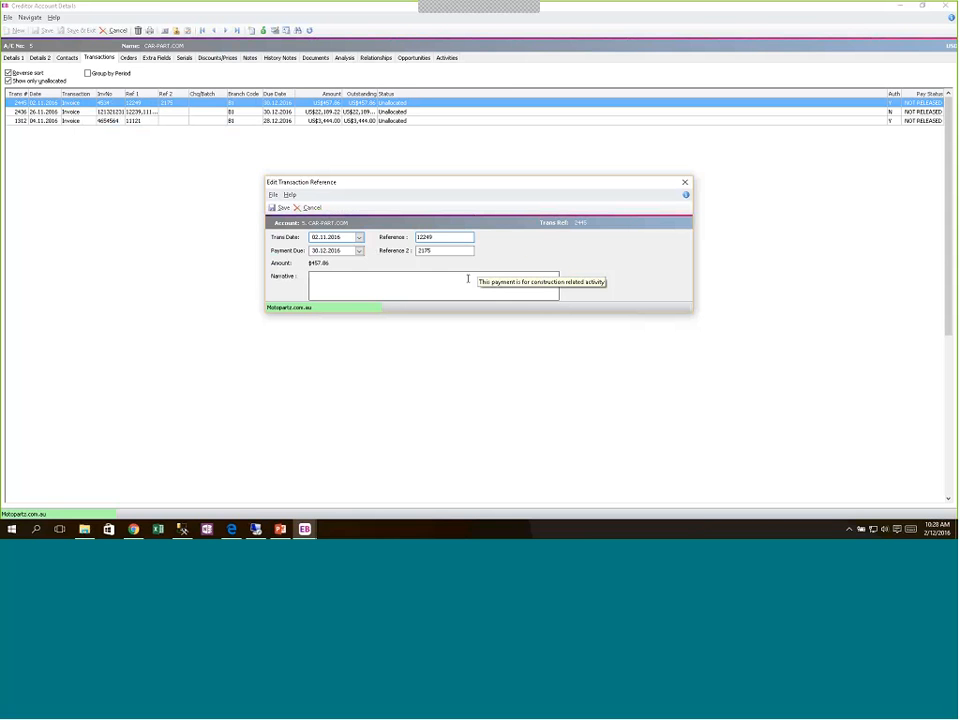
pyautogui.click(359, 251)
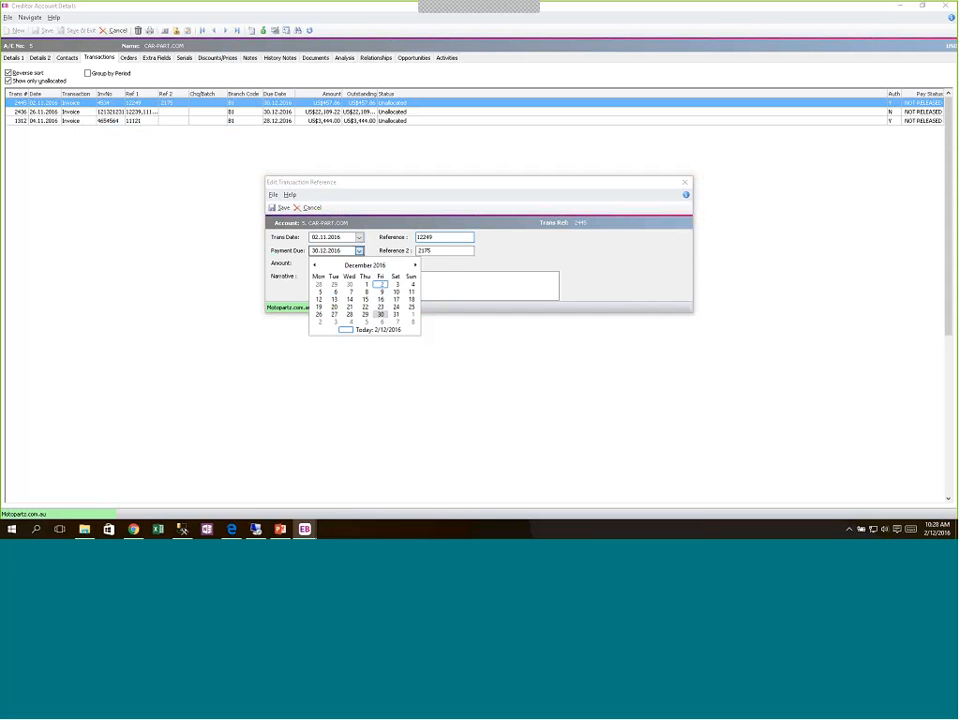
pyautogui.click(381, 299)
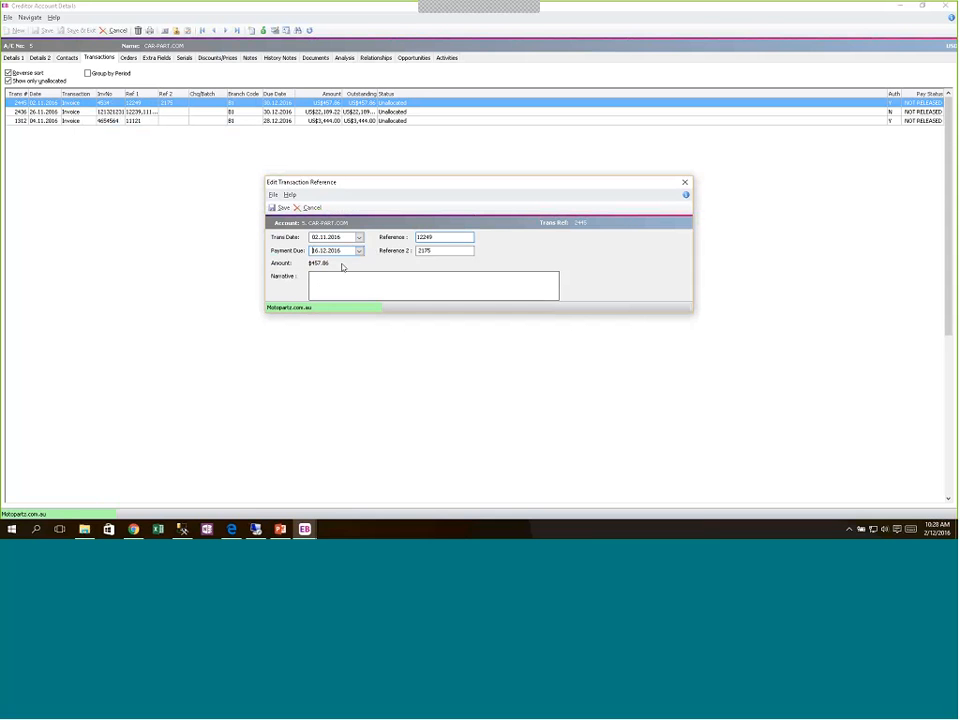
pyautogui.click(279, 207)
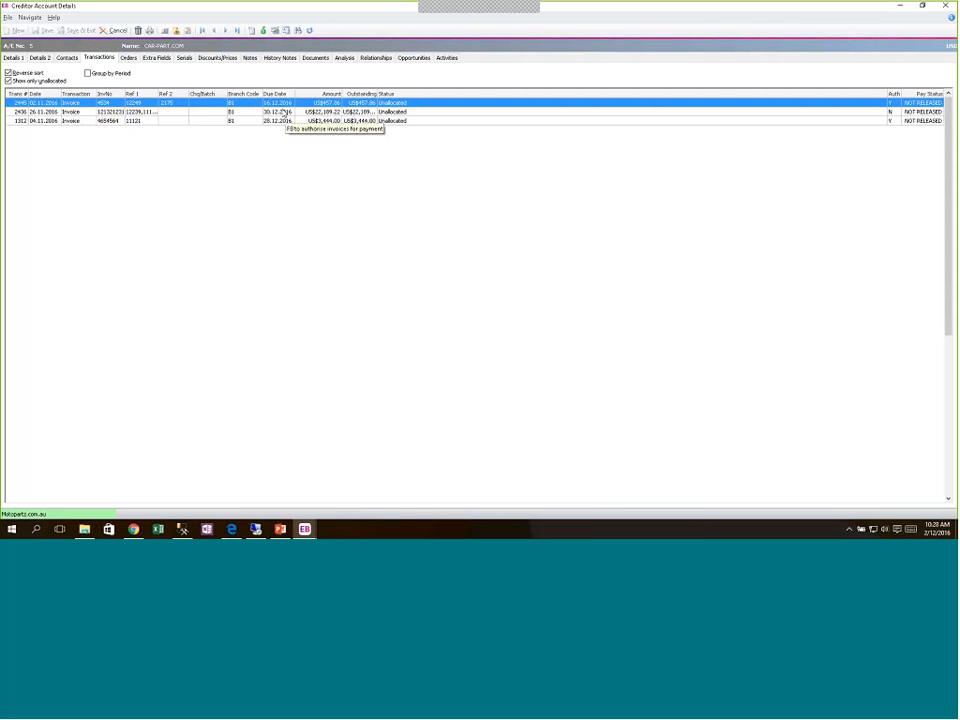
# Review CAR-PART.COM's primary details, transactions and extra fields, then leave the account and close the creditor accounts window
pyautogui.click(12, 58)
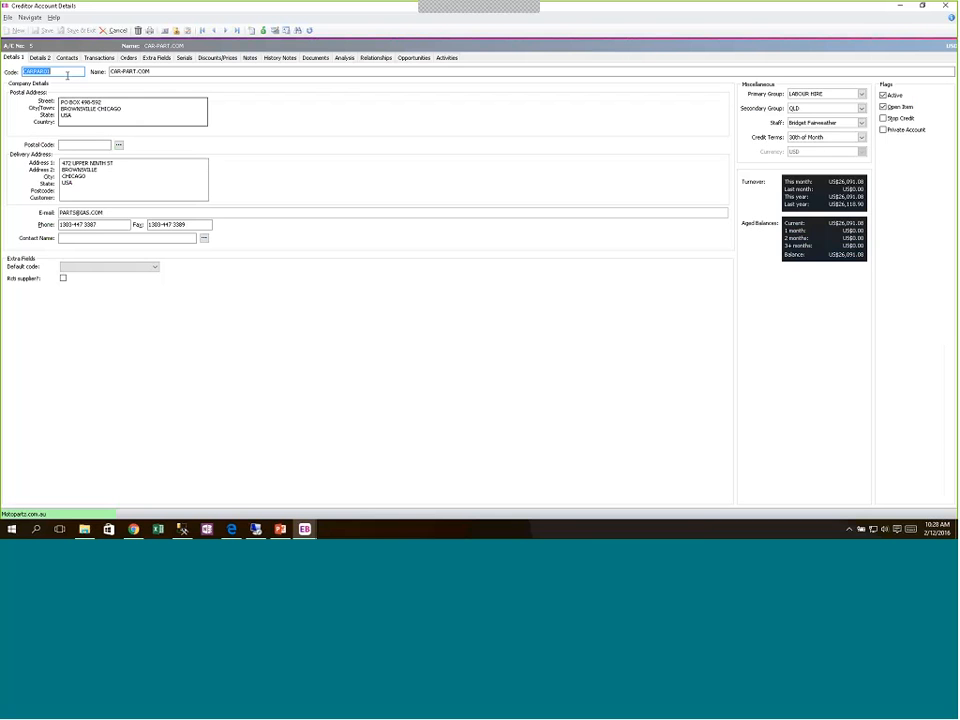
pyautogui.click(99, 57)
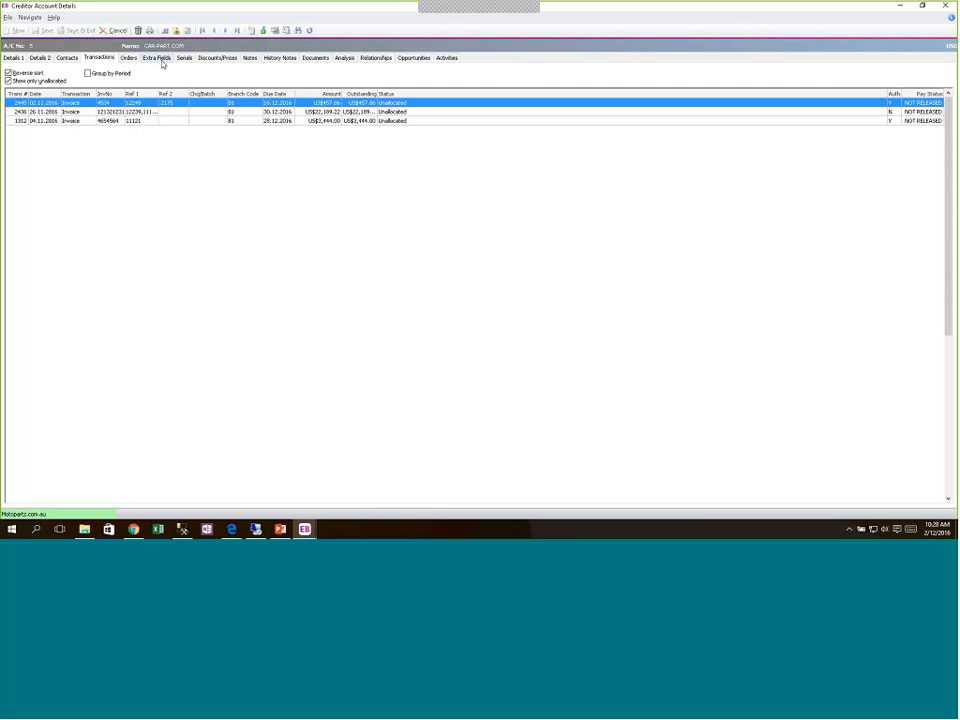
pyautogui.click(157, 58)
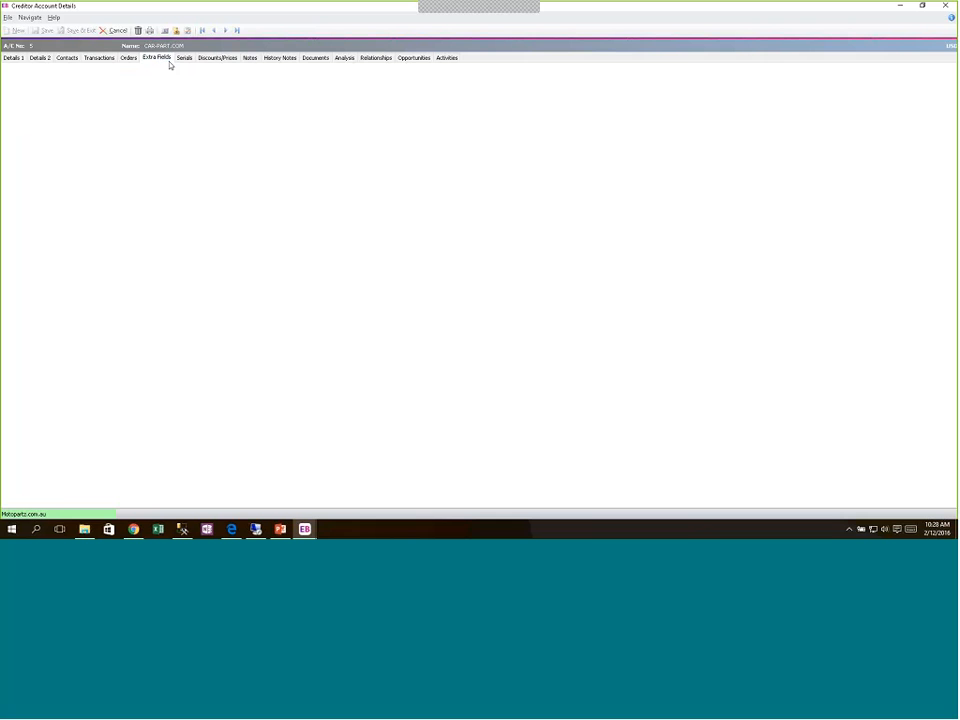
pyautogui.click(113, 31)
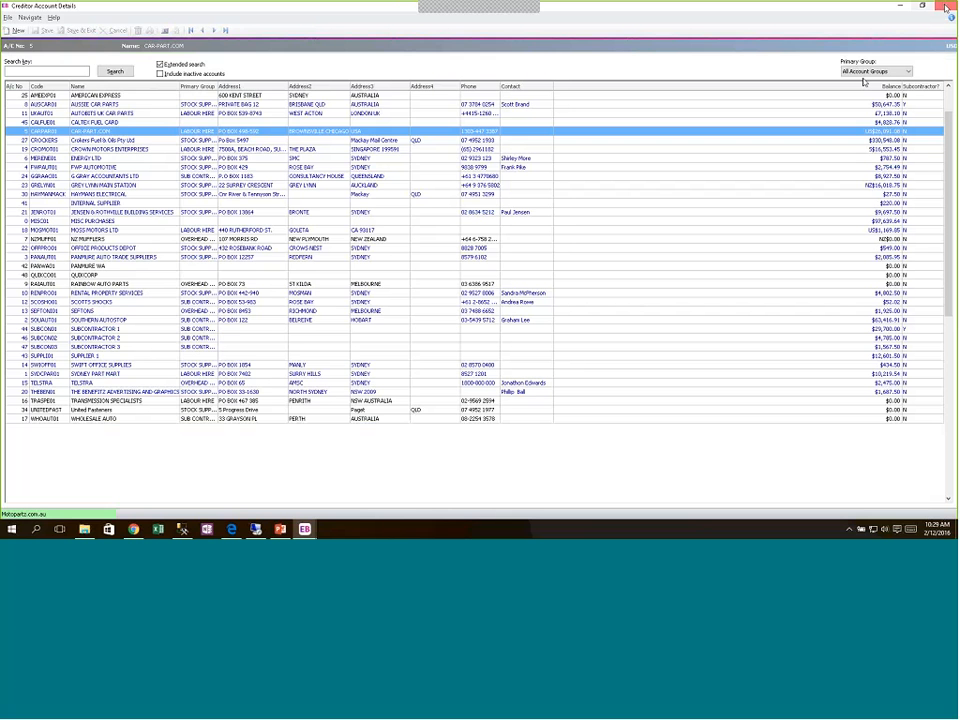
pyautogui.click(946, 6)
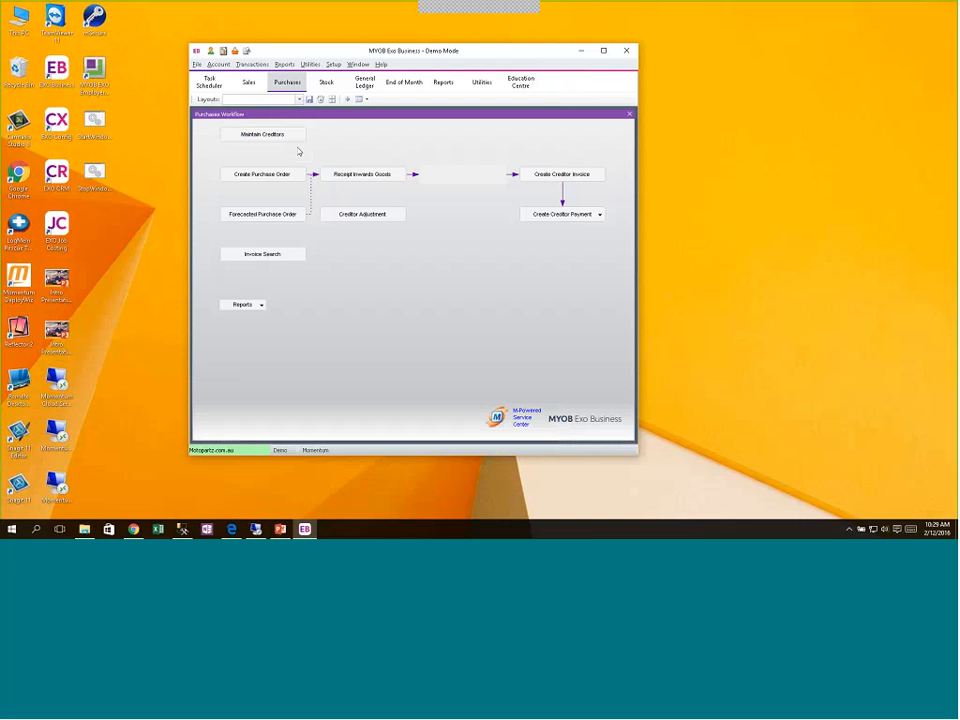
# Open debtor maintenance from the sales workflow and close it again
pyautogui.click(249, 82)
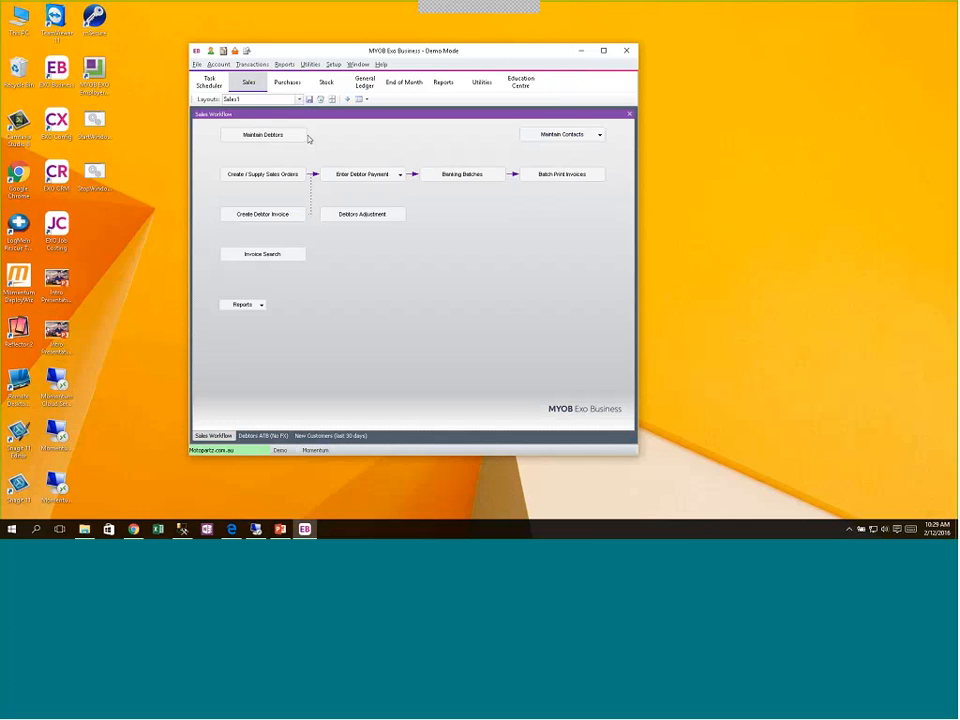
pyautogui.click(303, 136)
pyautogui.click(946, 6)
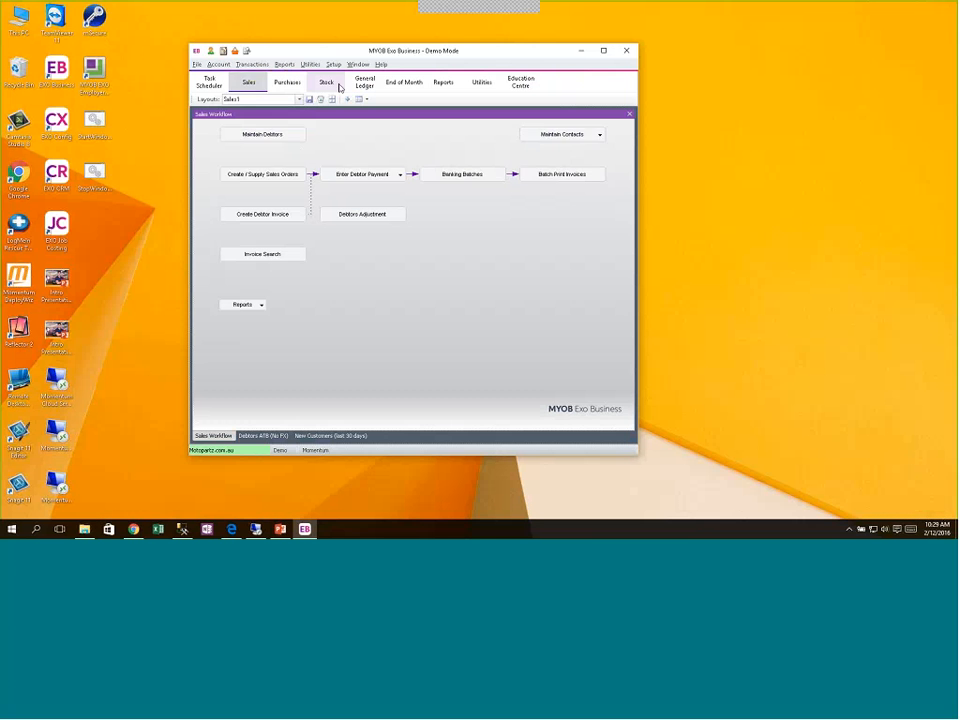
# Open the PRO-STLYE AIR FILTER item, stock code AIRFIL05, from the stock item list
pyautogui.click(326, 82)
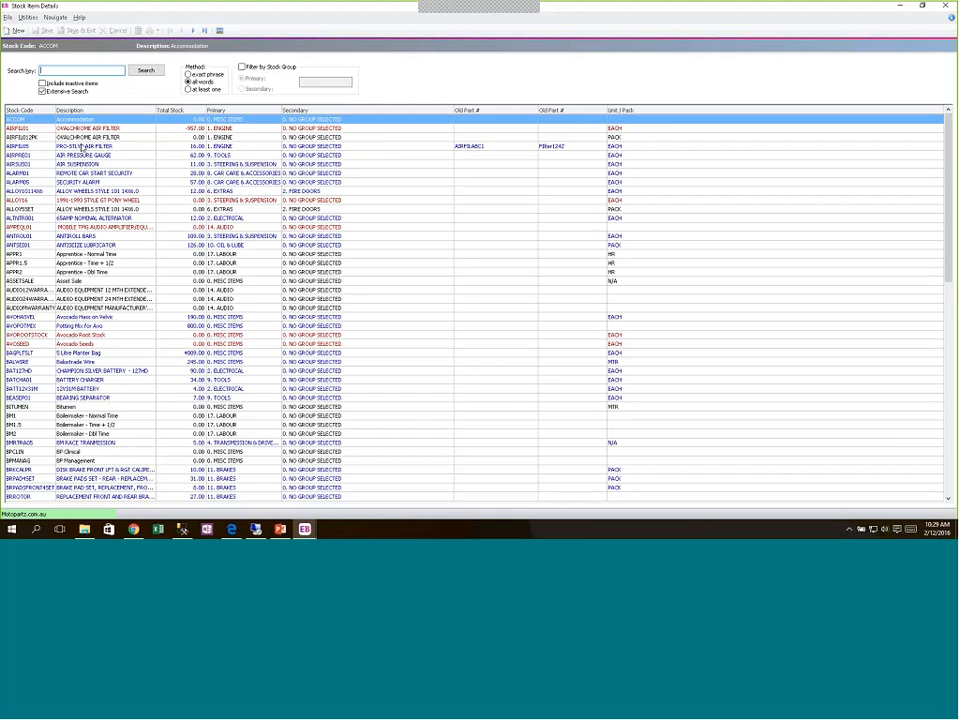
pyautogui.click(84, 146)
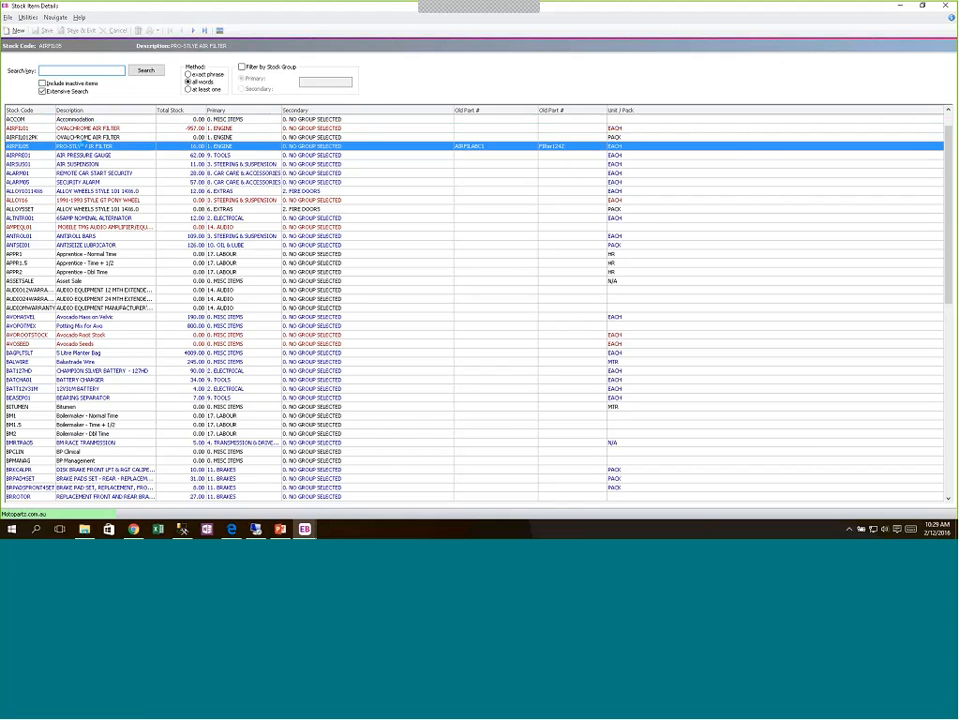
pyautogui.doubleClick(86, 146)
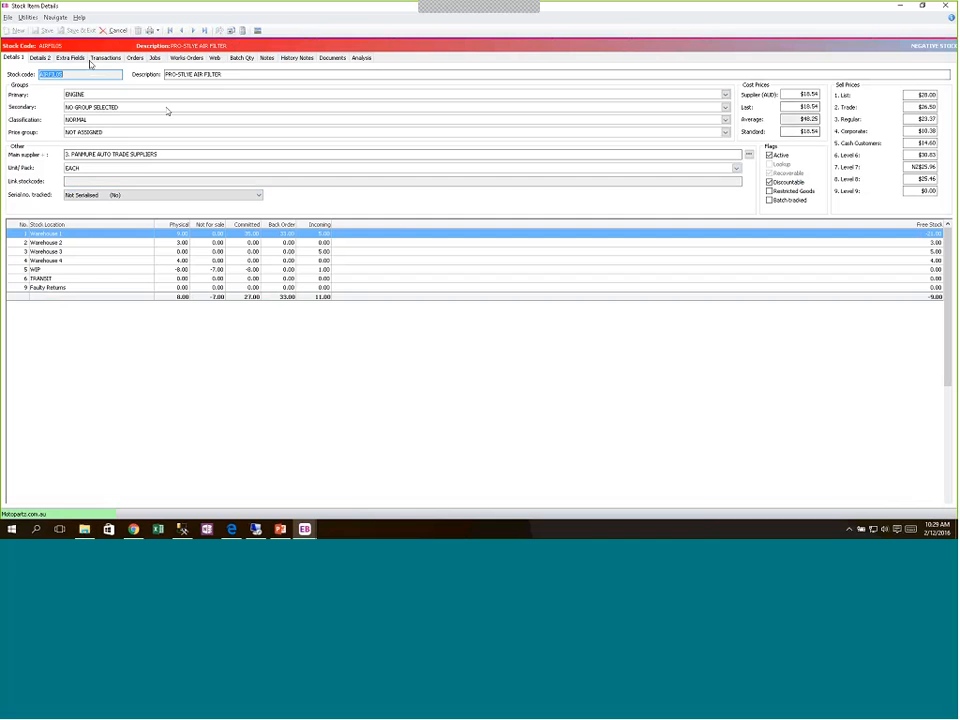
# Review the air filter's extra fields, checking the first old part number and the cost group
pyautogui.click(81, 60)
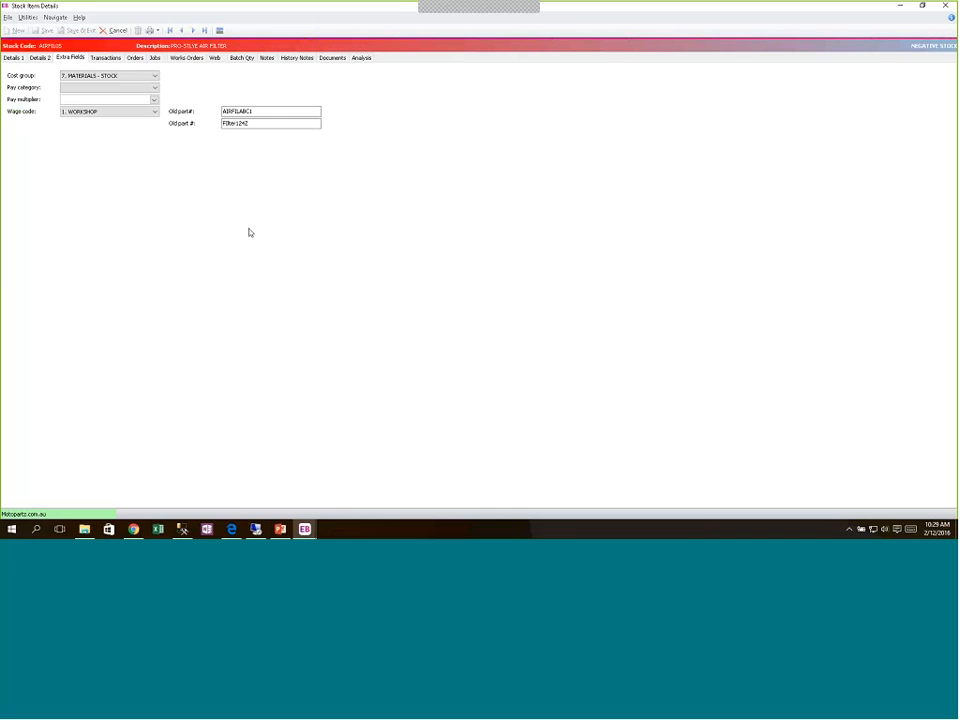
pyautogui.click(273, 111)
pyautogui.click(130, 78)
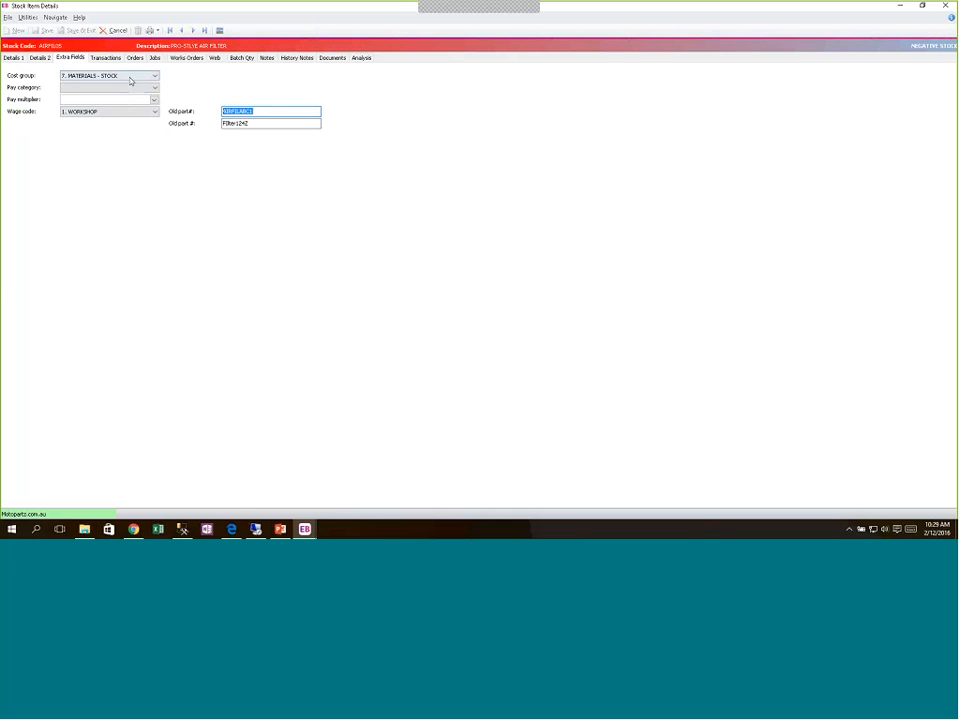
pyautogui.click(130, 78)
# Return to the air filter's primary details and review the primary group and unit/pack options, keeping ENGINE and EACH
pyautogui.click(14, 58)
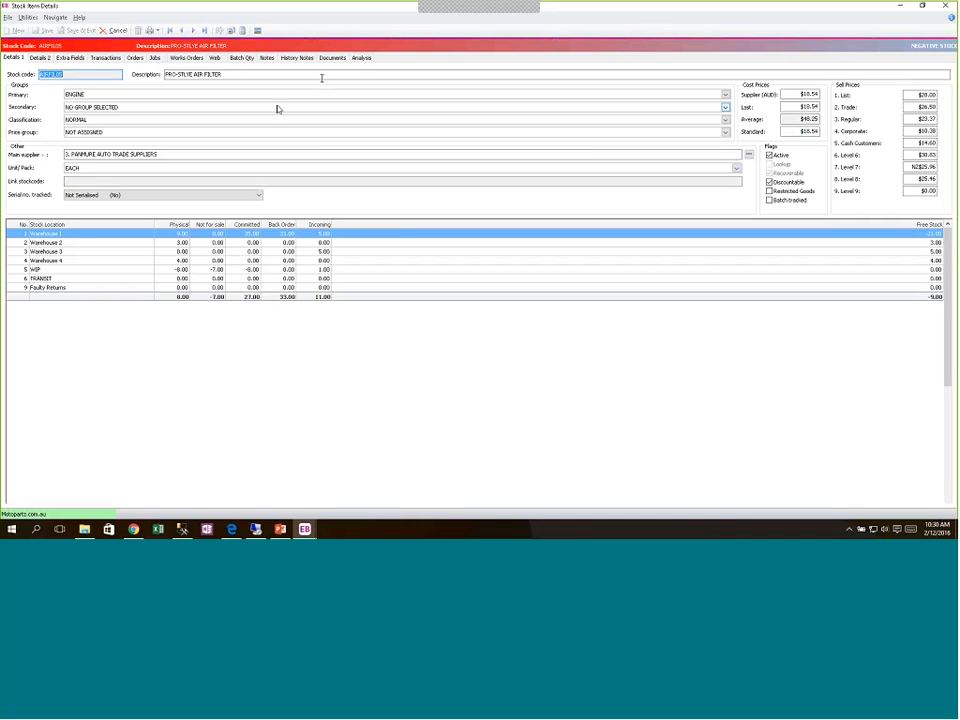
pyautogui.click(97, 95)
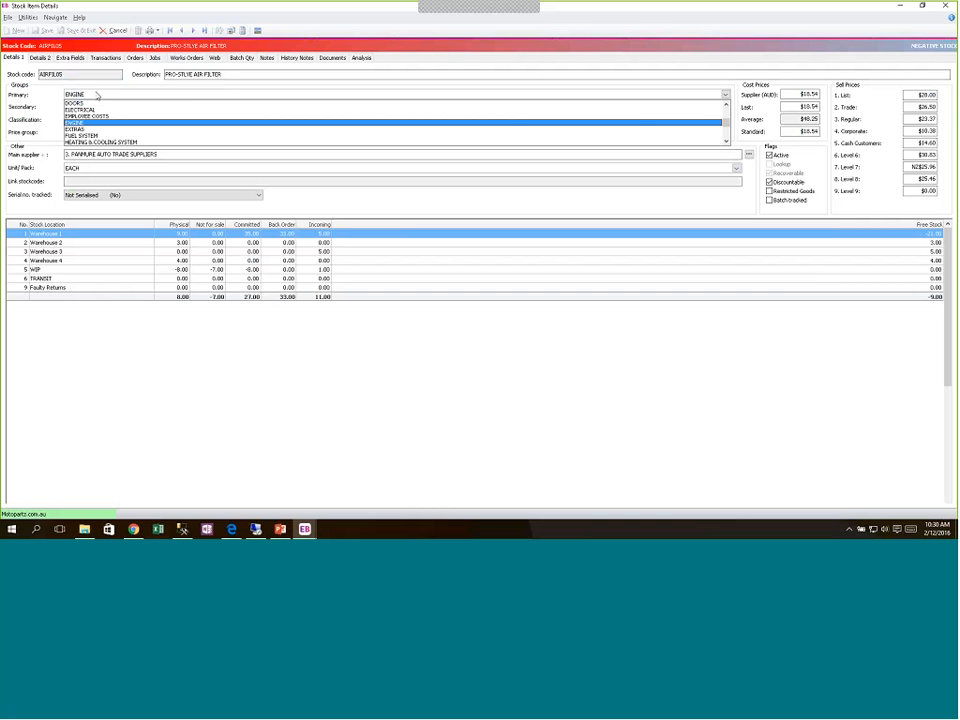
pyautogui.click(52, 102)
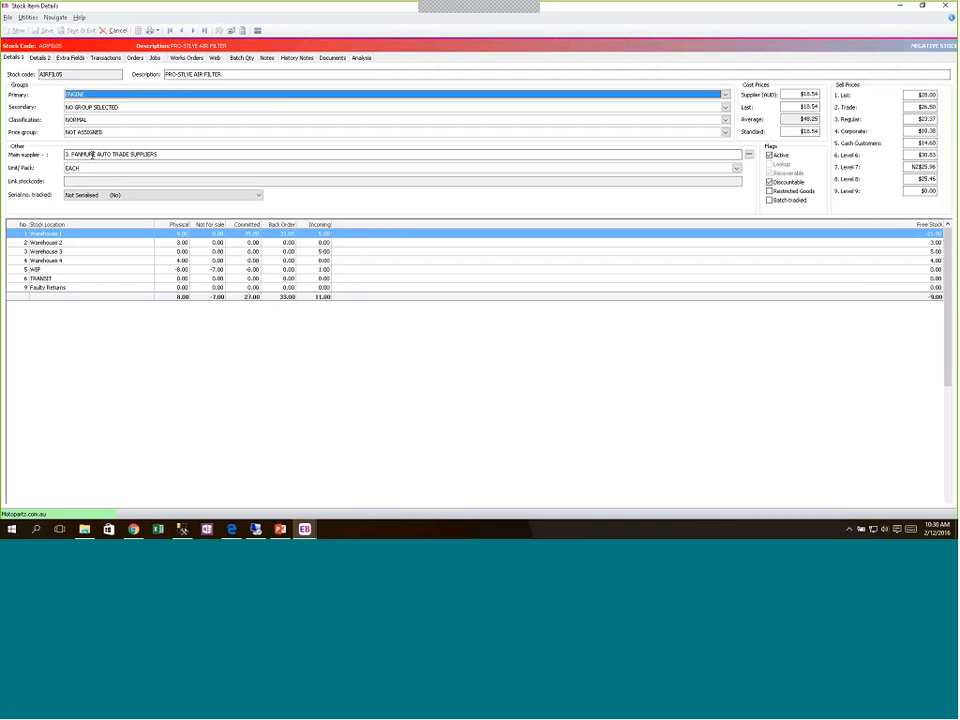
pyautogui.click(145, 169)
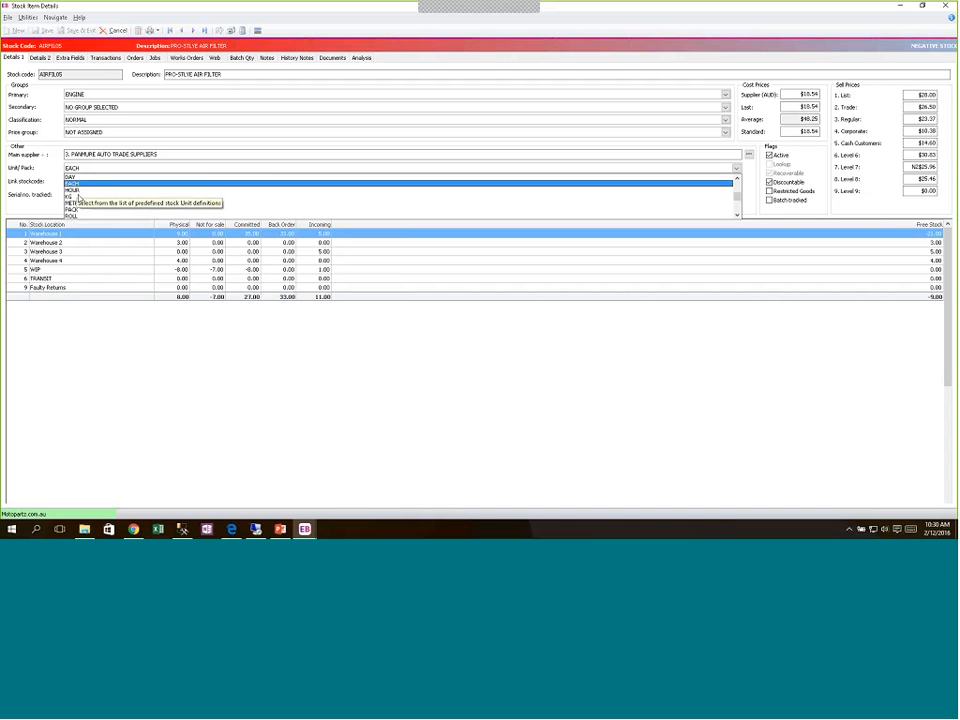
pyautogui.click(44, 157)
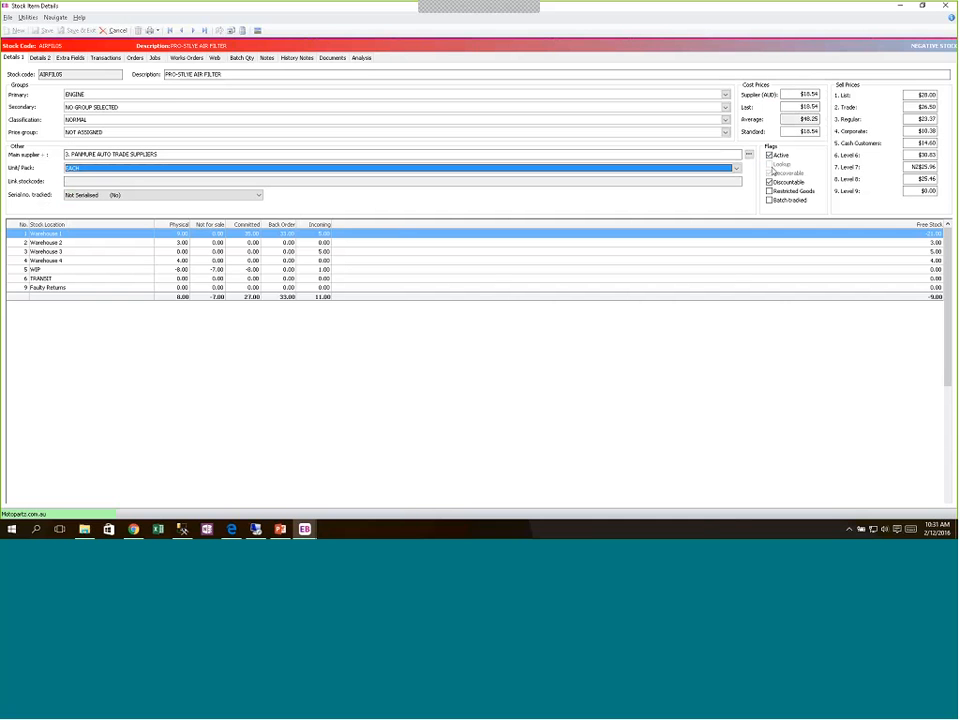
# Review the air filter's stock quantities across the warehouse and WIP locations and its Corporate sell price
pyautogui.click(111, 243)
pyautogui.click(108, 269)
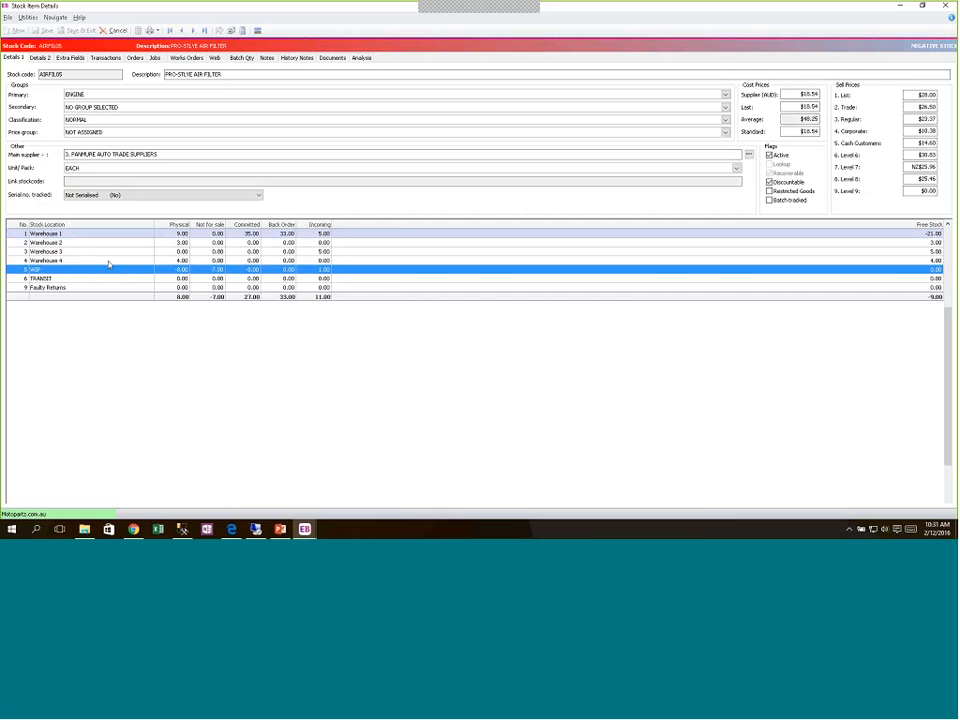
pyautogui.click(105, 253)
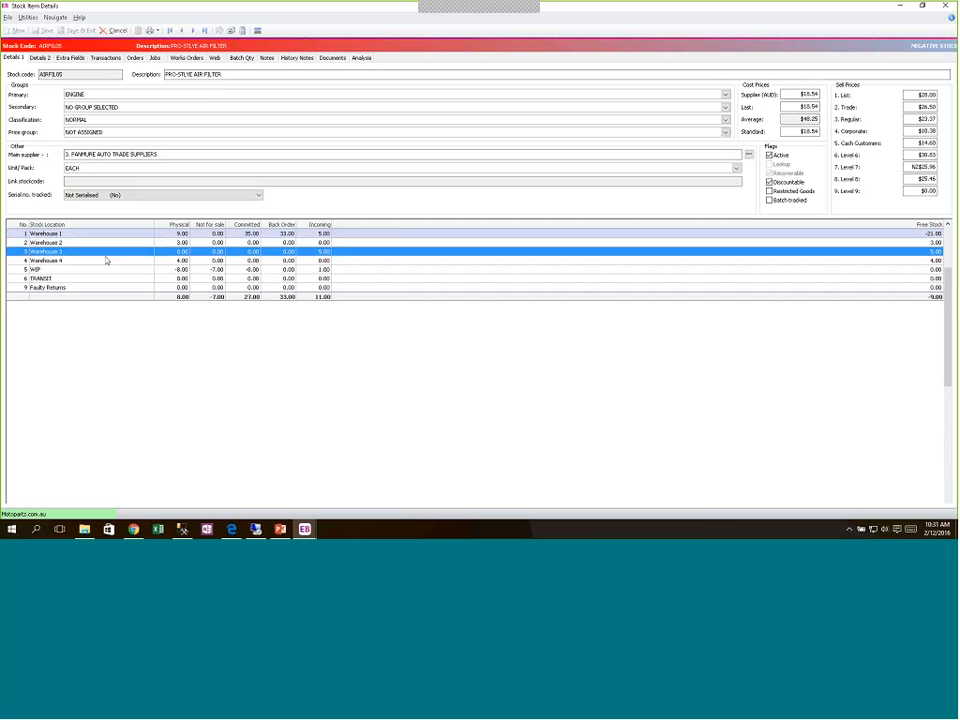
pyautogui.click(107, 234)
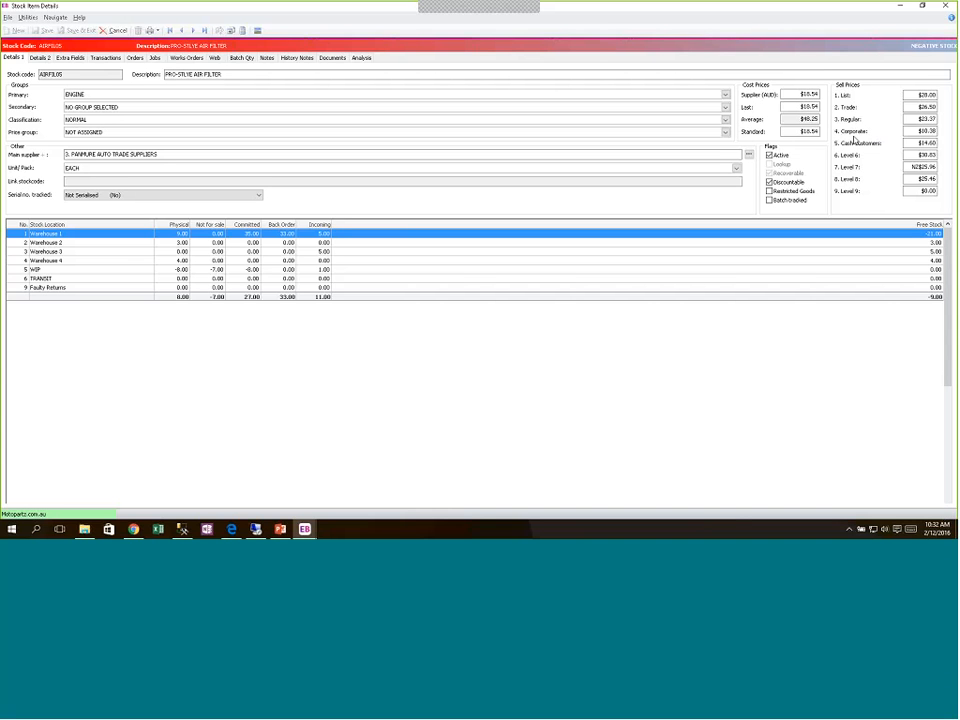
pyautogui.click(919, 131)
pyautogui.scroll(-6, 81, 261)
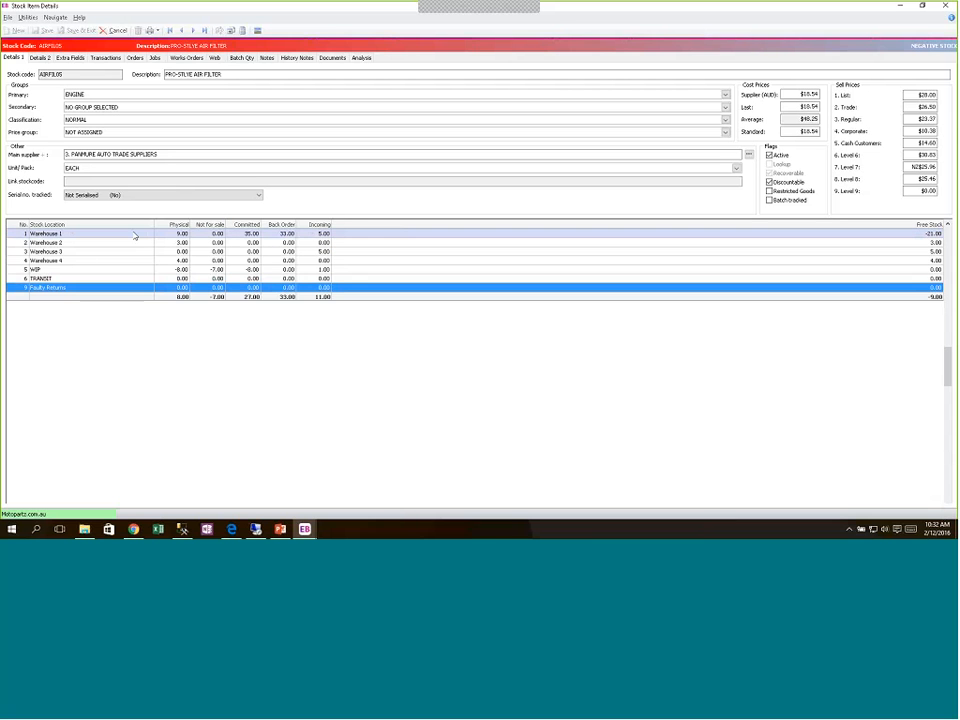
# Compare the not-for-sale and committed quantities of Warehouse 1 with those of the Faulty Returns location
pyautogui.click(135, 236)
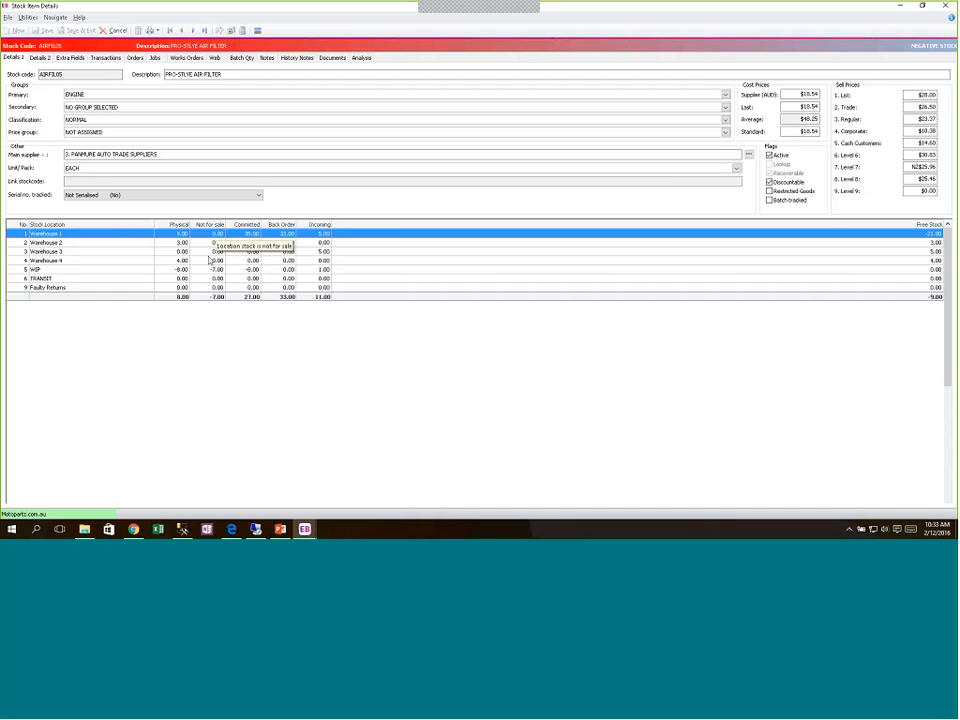
pyautogui.click(118, 290)
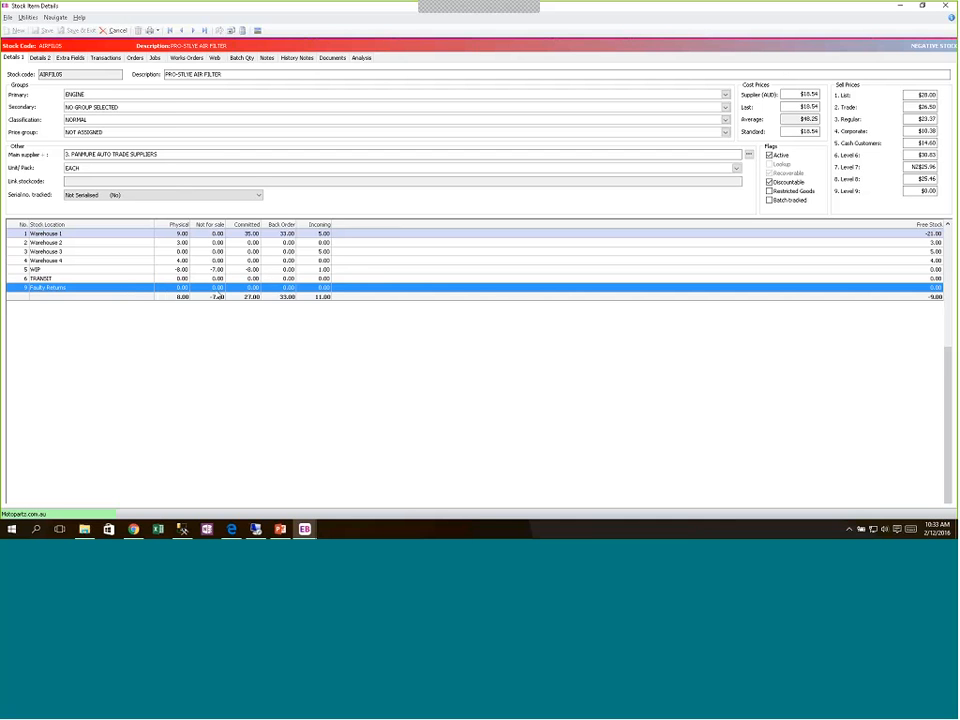
pyautogui.click(255, 234)
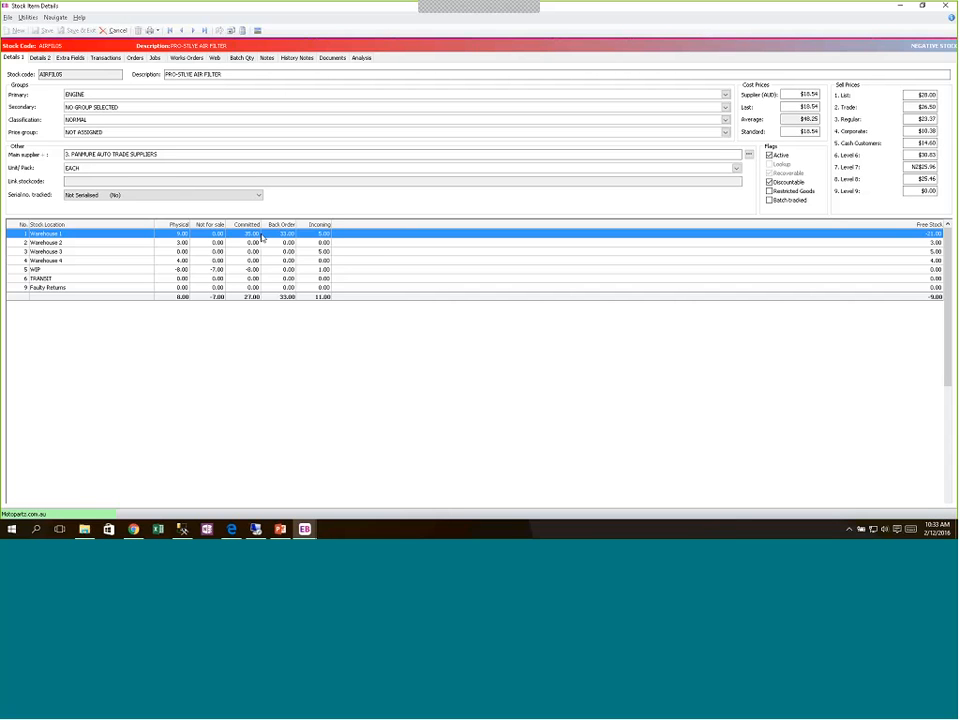
pyautogui.moveTo(257, 237)
pyautogui.click(263, 151)
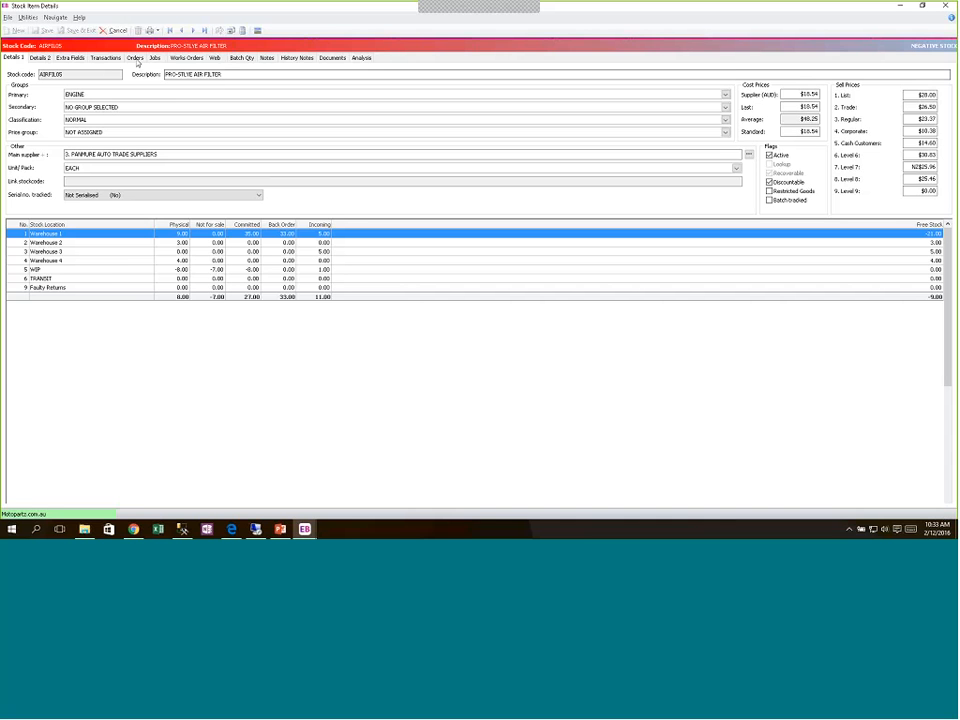
# Review the air filter's sales orders and purchase orders, selecting sales order 11044 and purchase orders 11094 and 12227
pyautogui.click(135, 58)
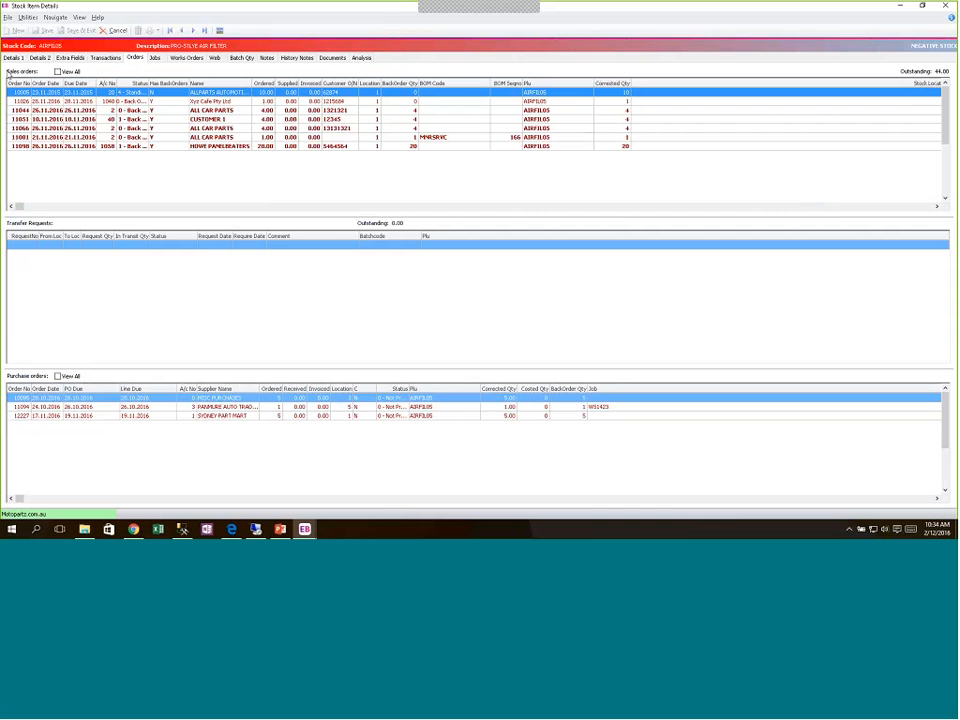
pyautogui.click(200, 101)
pyautogui.click(148, 110)
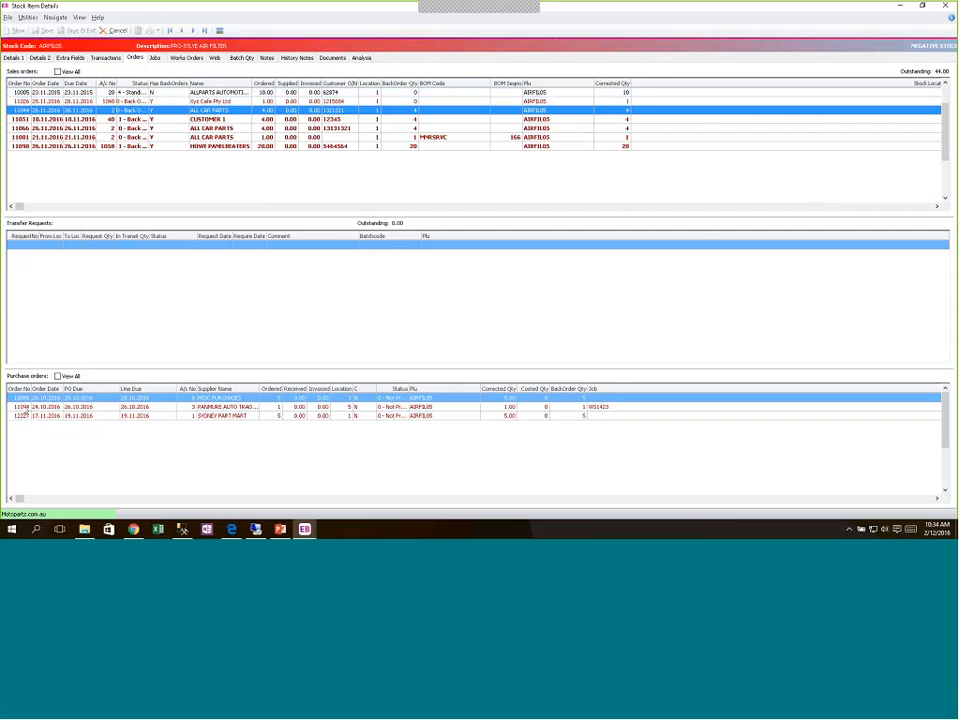
pyautogui.click(84, 407)
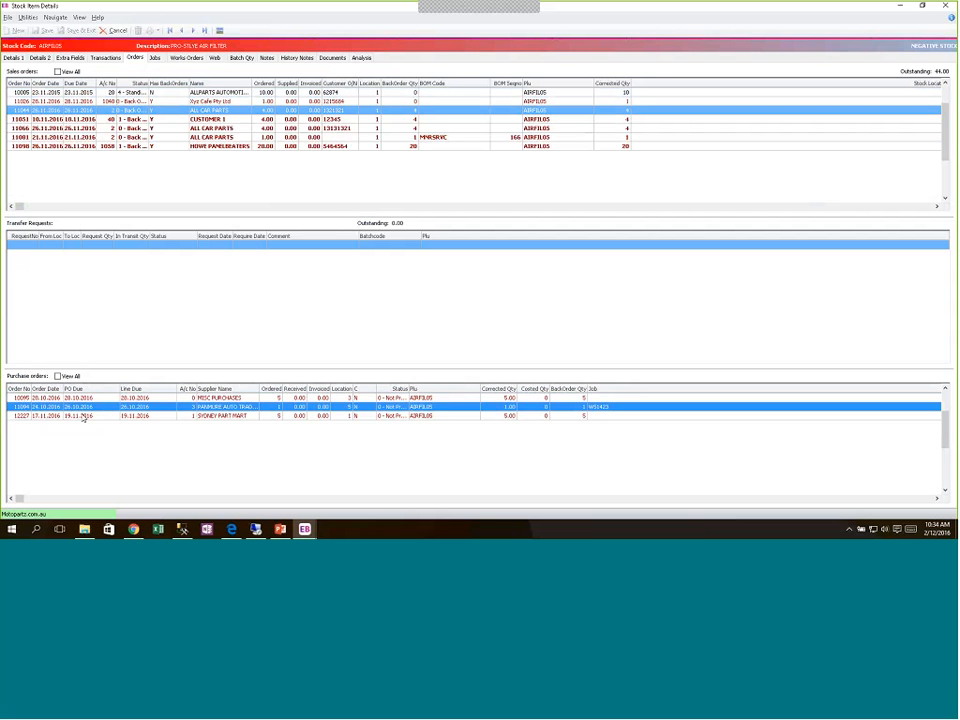
pyautogui.click(84, 416)
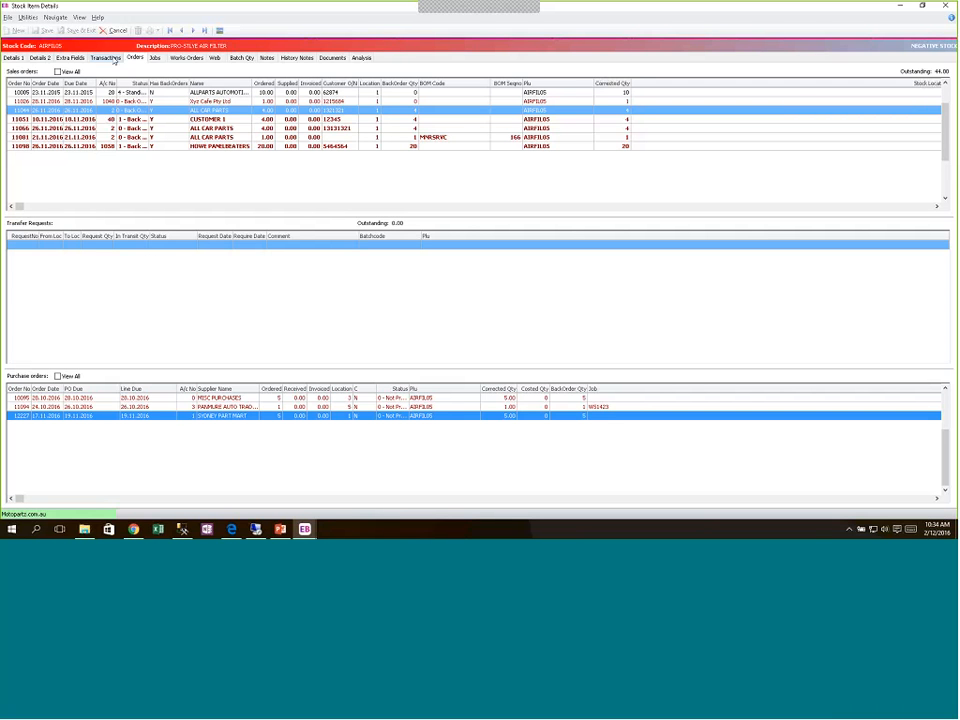
# Review the air filter's transactions grouped by period and ungrouped for all locations, selecting receipt 11113 and invoice 3093
pyautogui.click(107, 58)
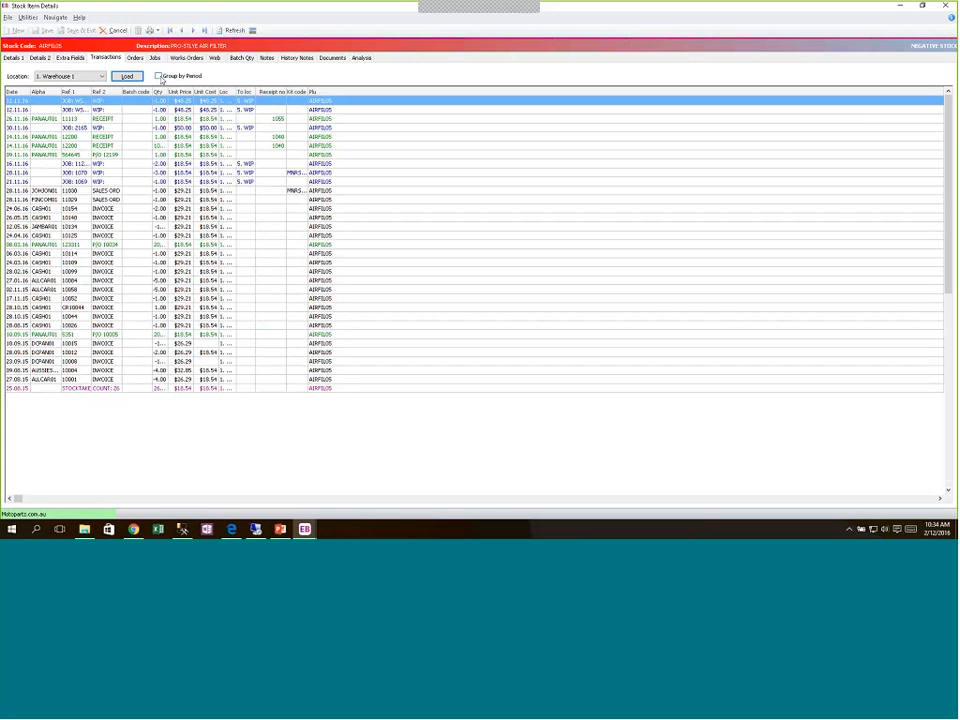
pyautogui.click(159, 77)
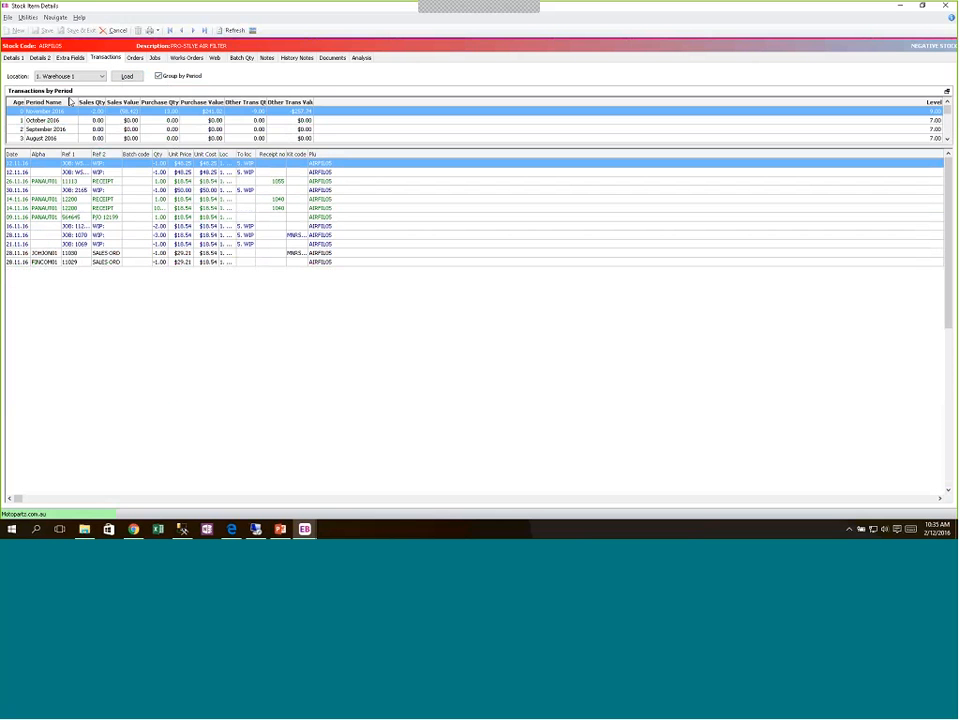
pyautogui.click(70, 101)
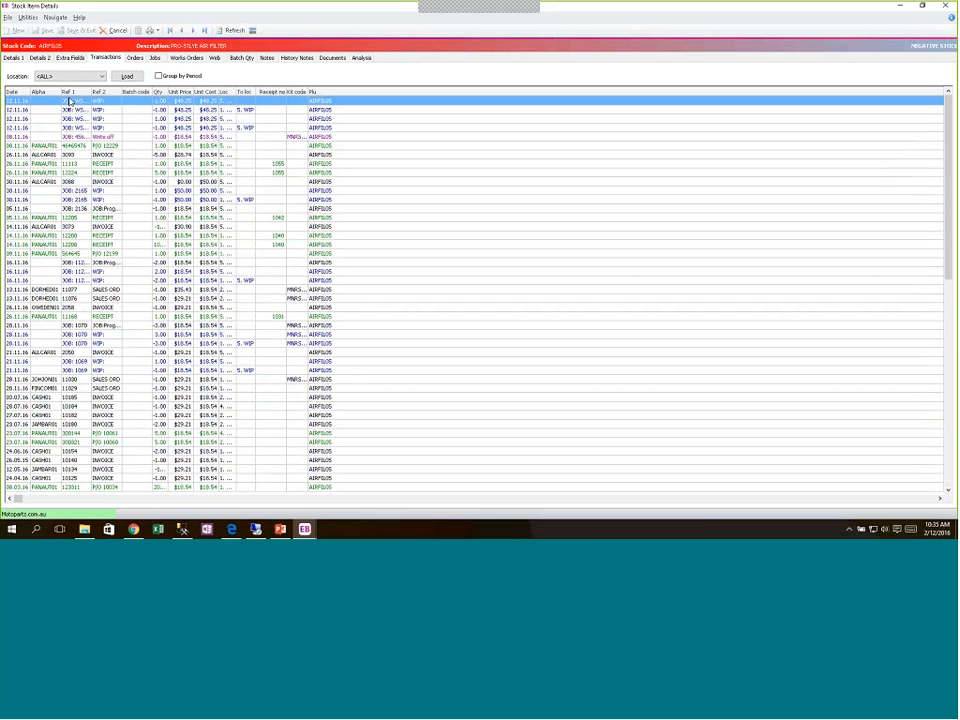
pyautogui.scroll(-3, 161, 167)
pyautogui.click(161, 164)
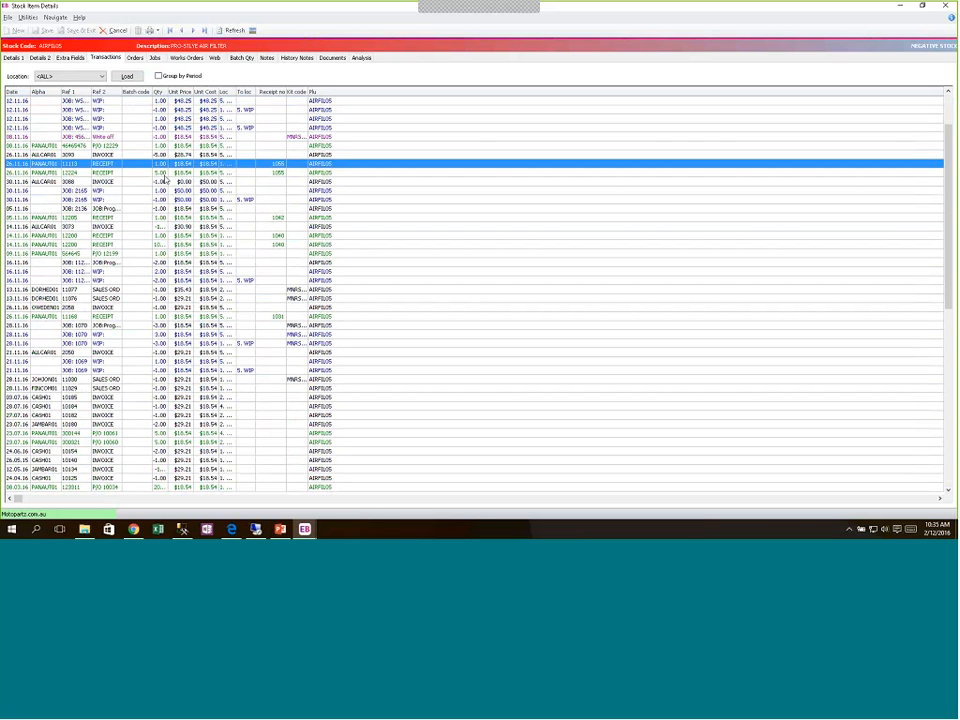
pyautogui.click(170, 155)
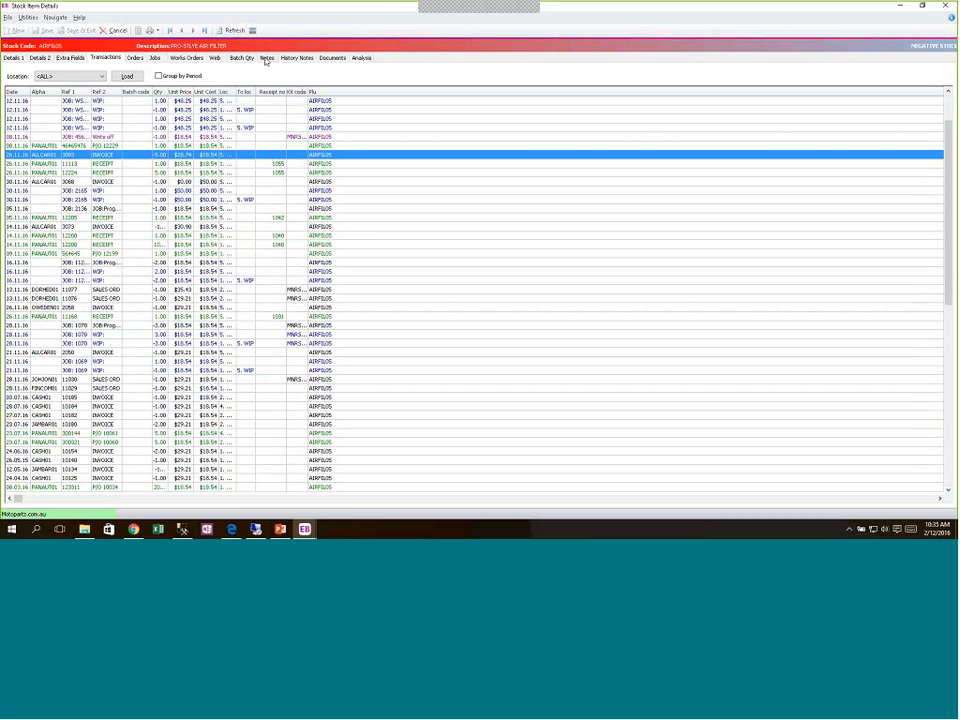
# Look through the air filter's history notes and documents, and read its general notes
pyautogui.click(268, 59)
pyautogui.click(298, 58)
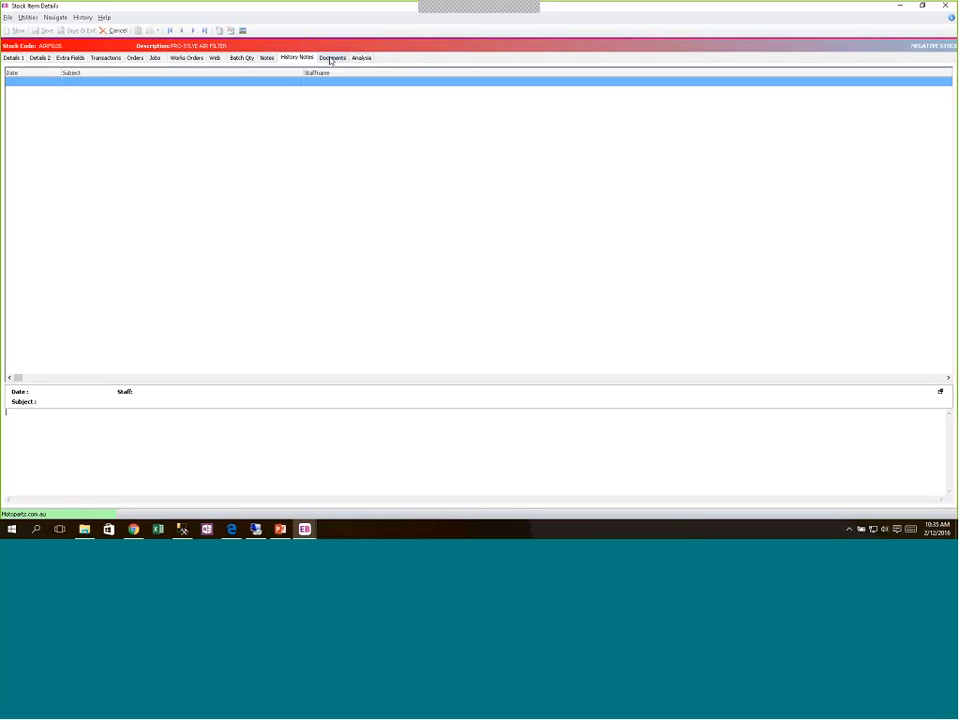
pyautogui.click(331, 58)
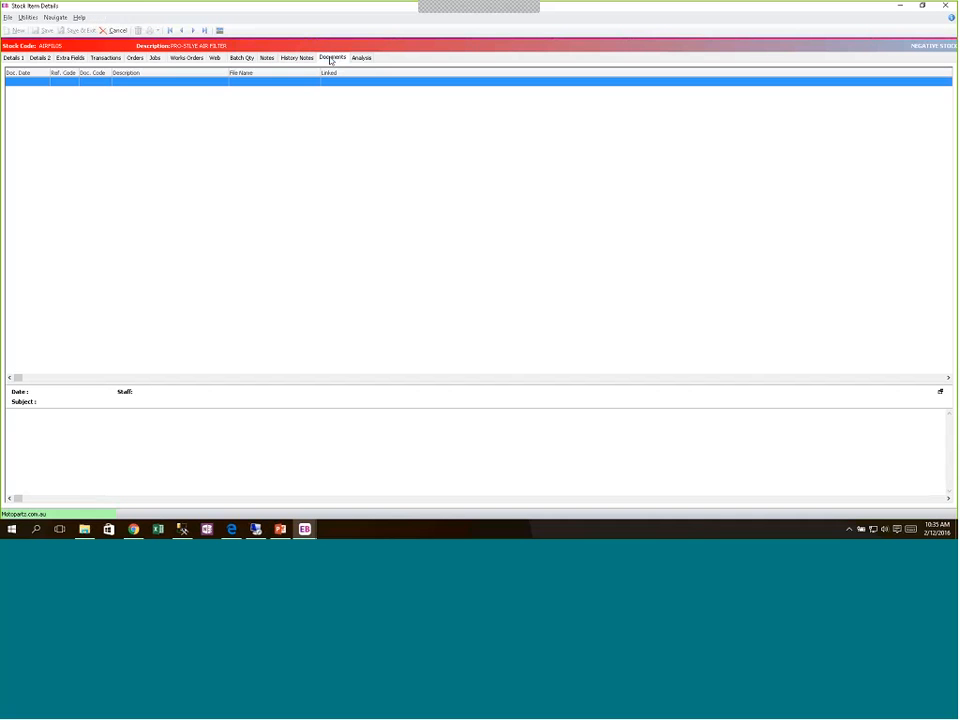
pyautogui.click(267, 58)
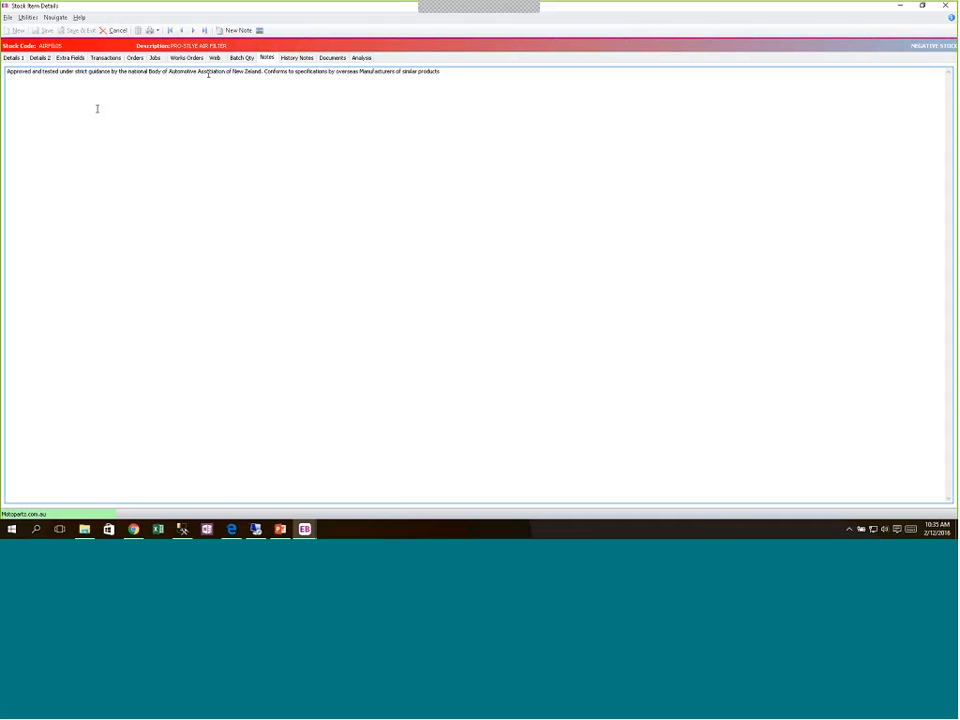
# Add a history note with the subject STOCK DISCREPANCY and the text "Adjusted out 6" to the air filter and save it
pyautogui.click(300, 62)
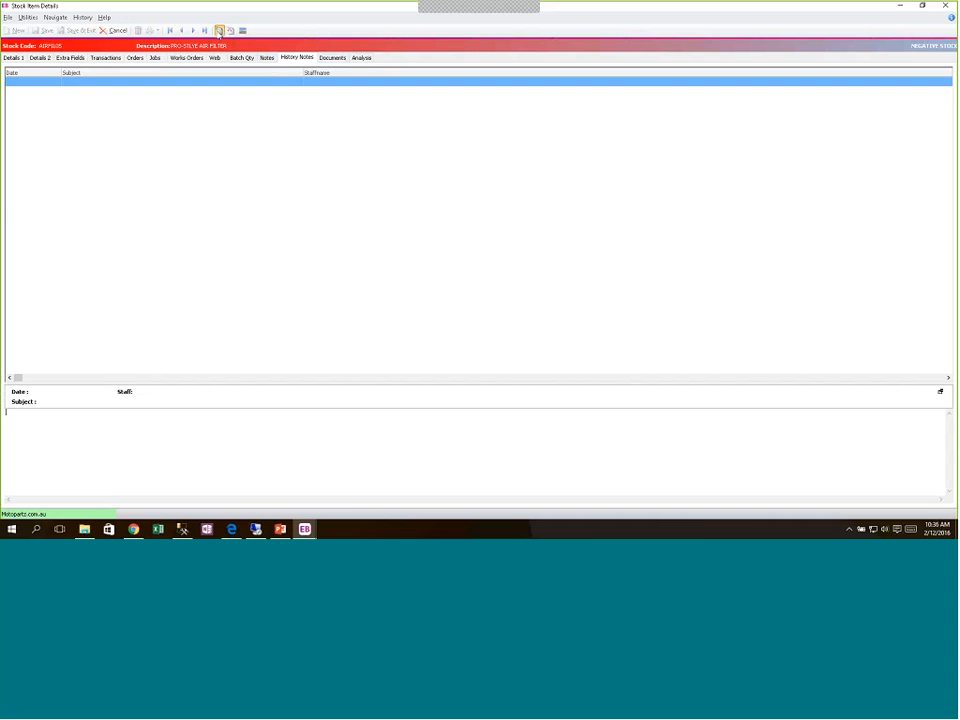
pyautogui.click(219, 30)
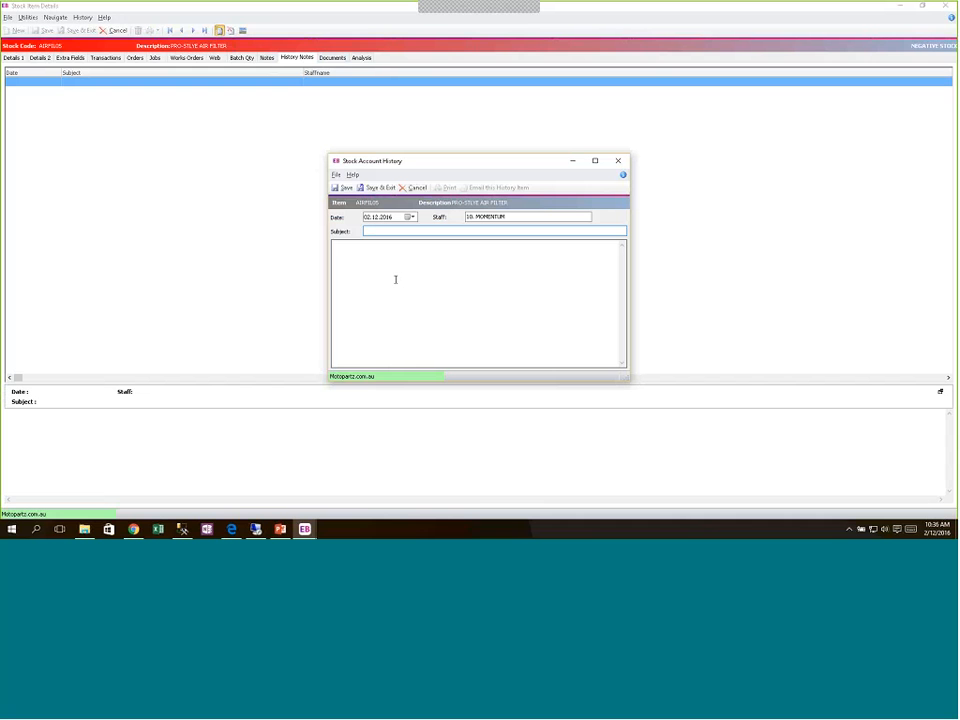
pyautogui.write('STOCK DESCREPANCY')
pyautogui.press('Tab')
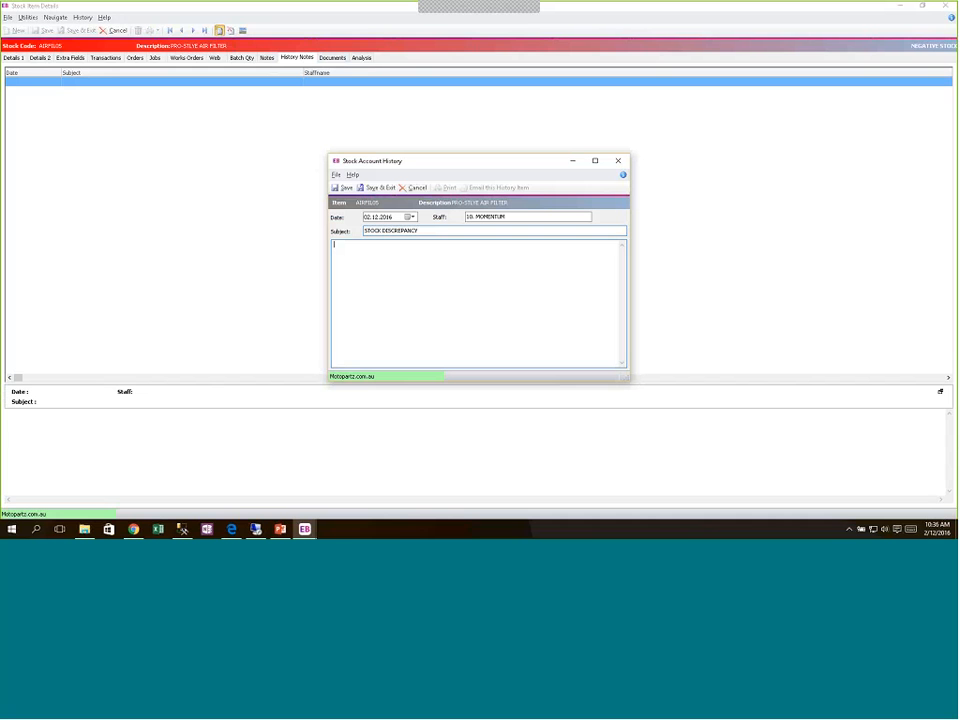
pyautogui.write('Ad')
pyautogui.write('justed out 6')
pyautogui.click(376, 188)
# Attach MYOB Exo for Newbies.pptx from the _File Transfer folder to the air filter's documents as a link only
pyautogui.click(333, 58)
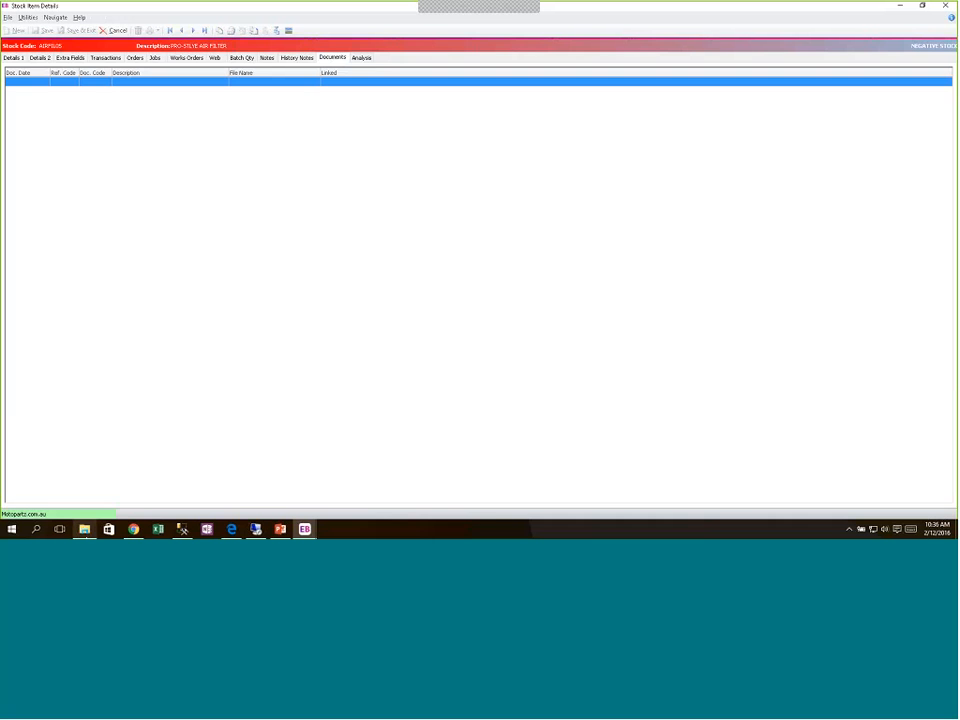
pyautogui.moveTo(86, 533)
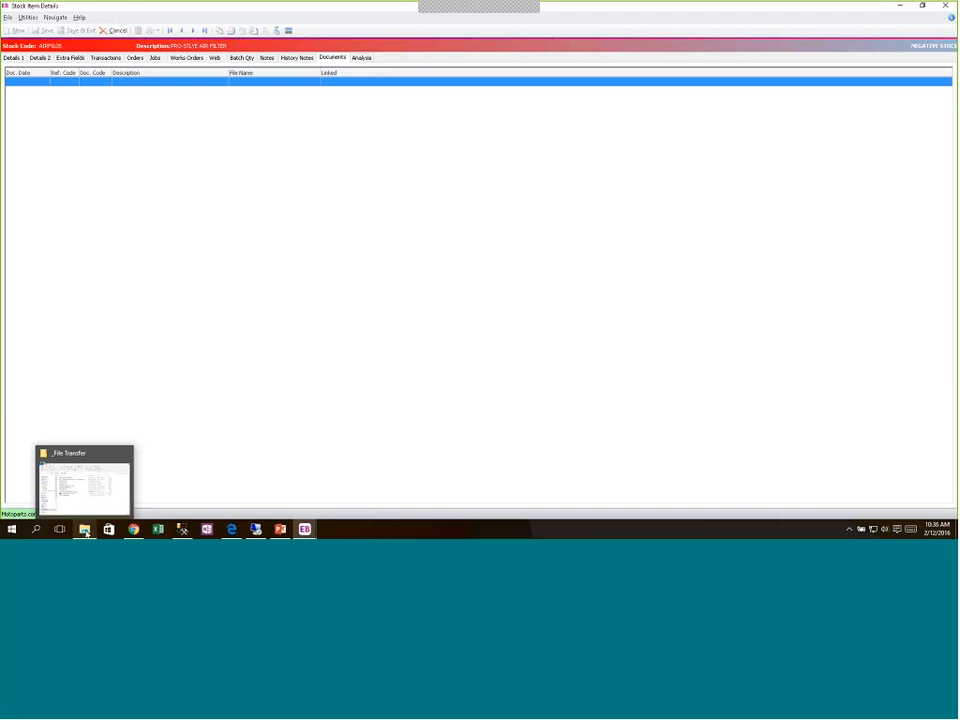
pyautogui.click(86, 533)
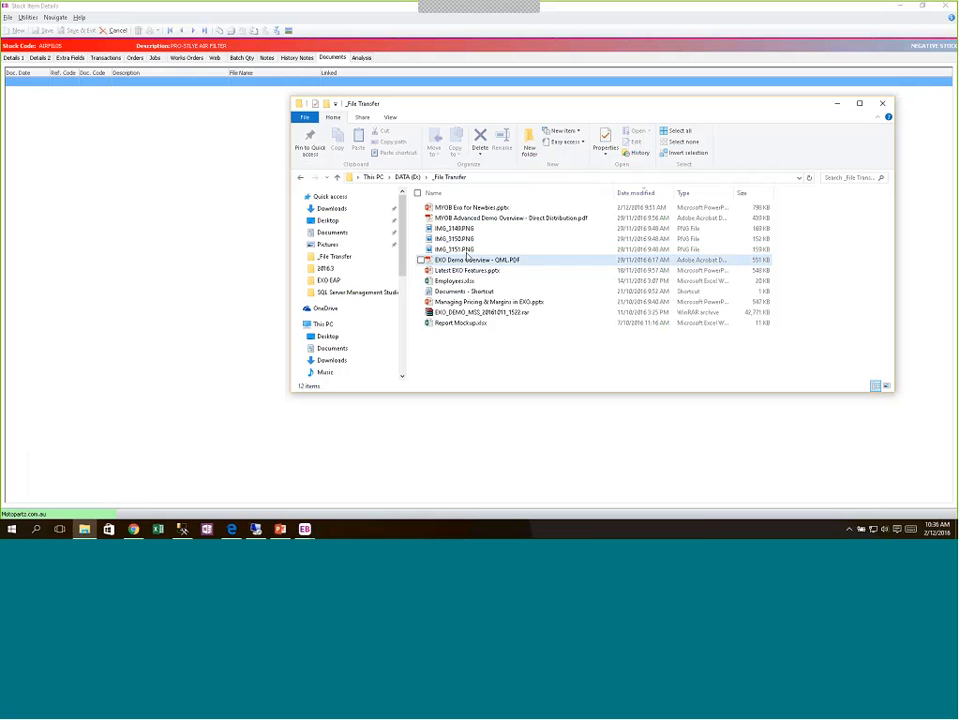
pyautogui.moveTo(472, 208); pyautogui.dragTo(152, 146)
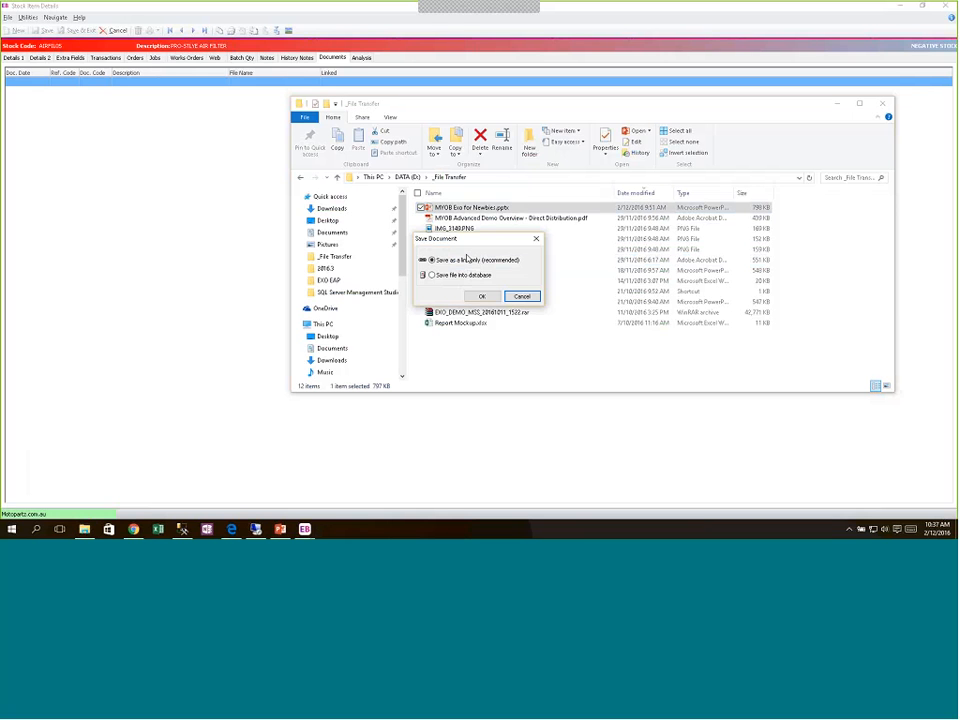
pyautogui.click(482, 297)
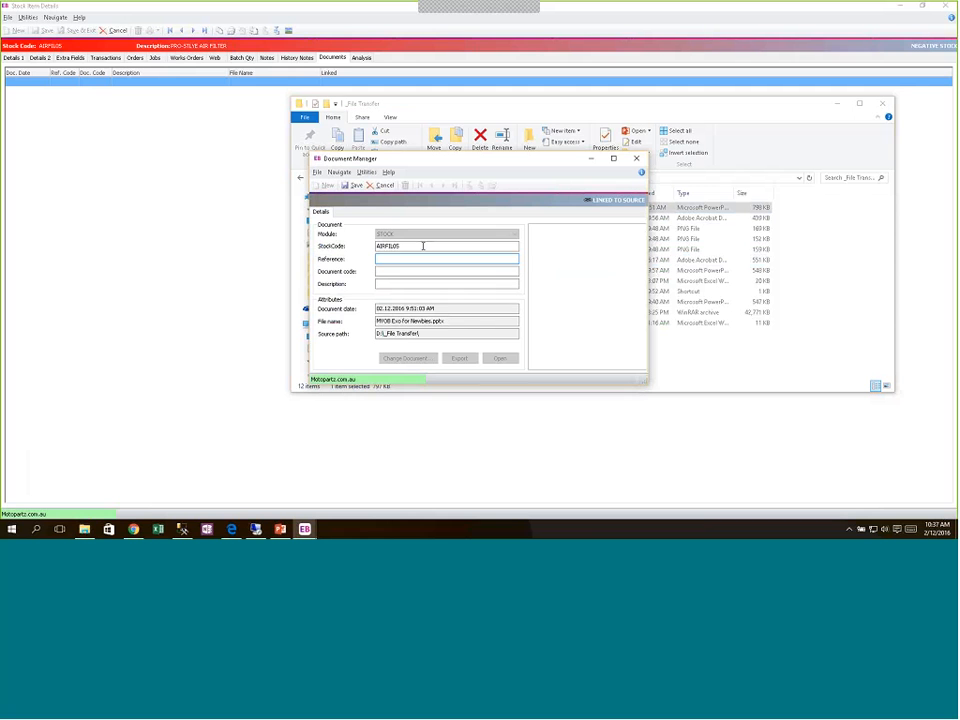
# Give the linked document the description MSDS and save it to the stock item
pyautogui.click(423, 246)
pyautogui.click(411, 270)
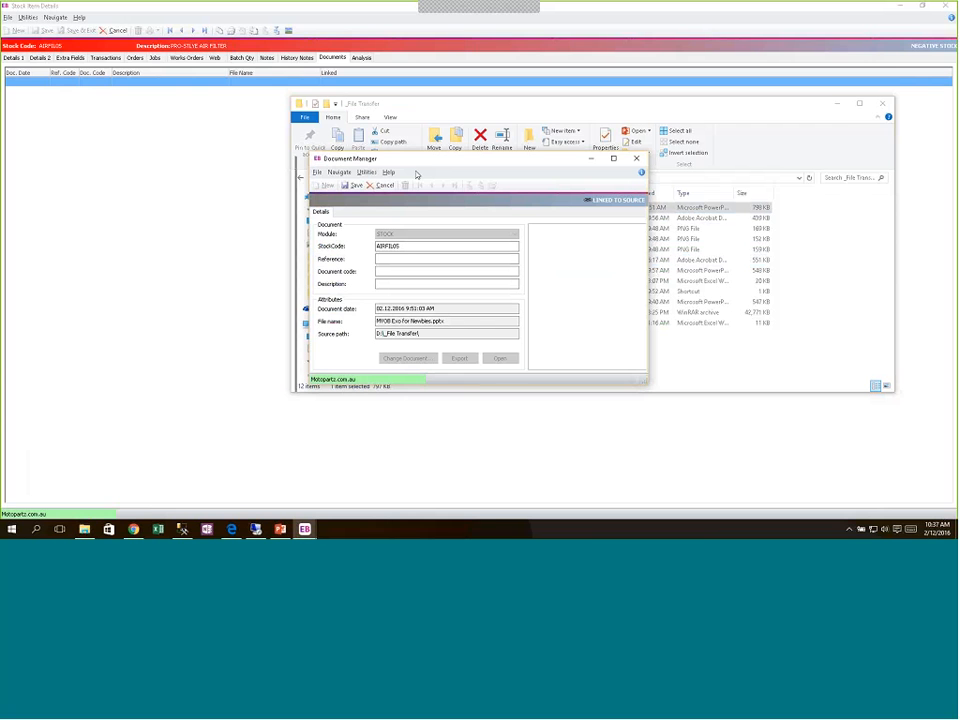
pyautogui.moveTo(432, 160); pyautogui.dragTo(350, 179)
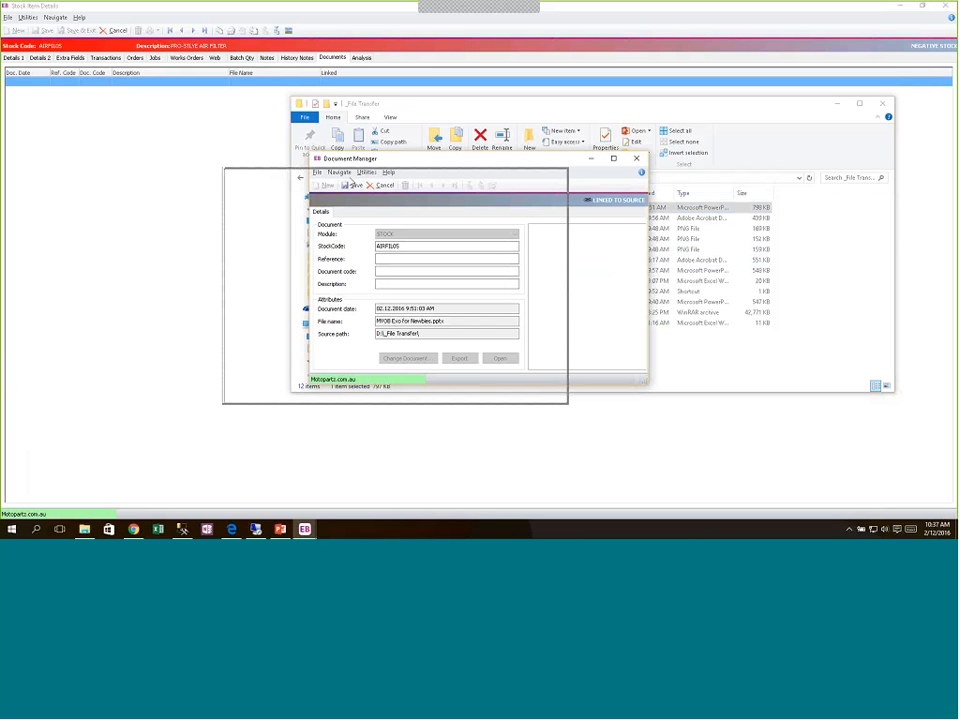
pyautogui.moveTo(350, 179); pyautogui.dragTo(352, 180)
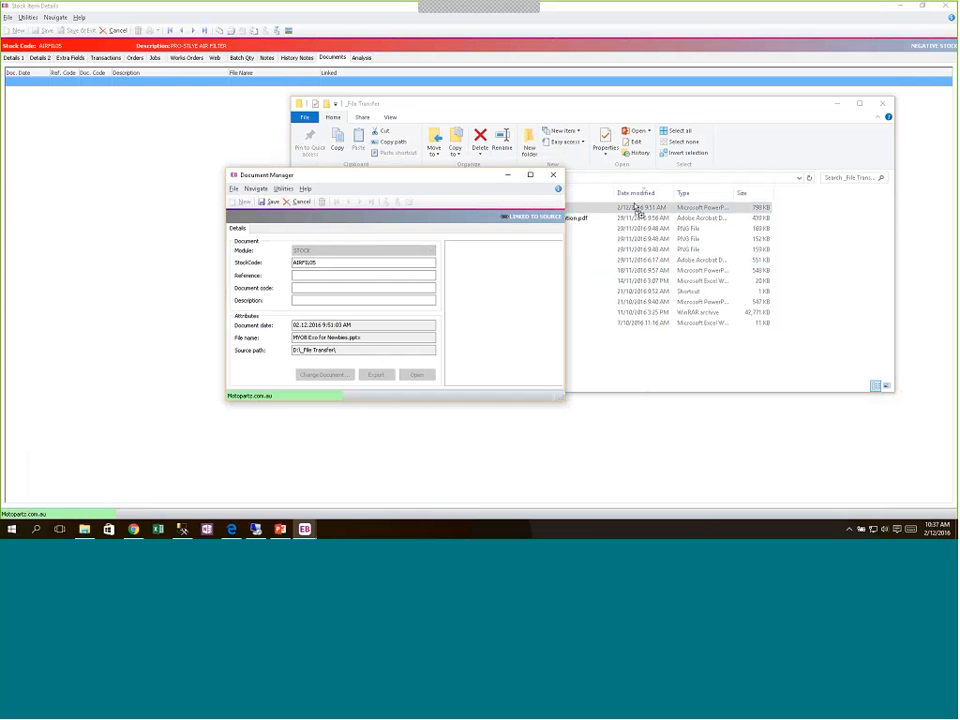
pyautogui.click(350, 300)
pyautogui.write('MSDS')
pyautogui.click(267, 202)
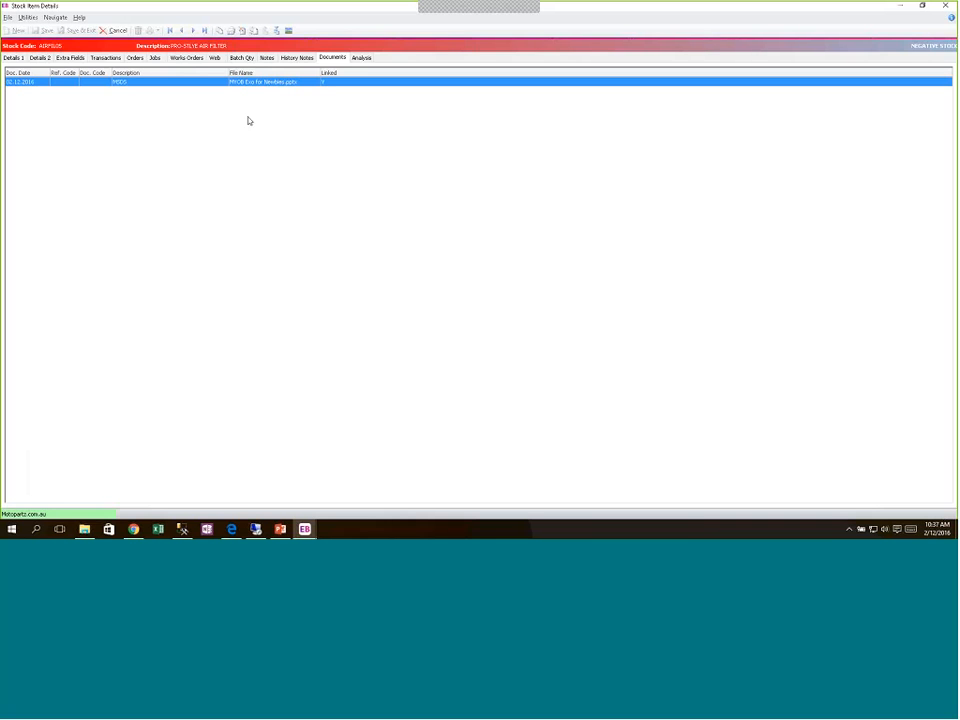
pyautogui.click(222, 32)
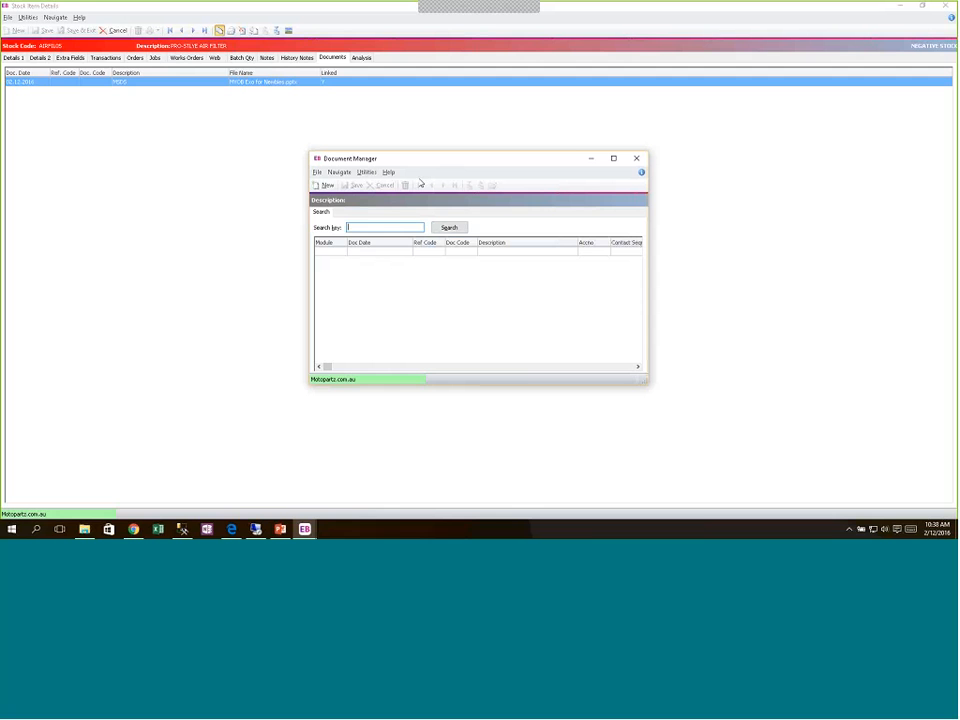
pyautogui.click(327, 186)
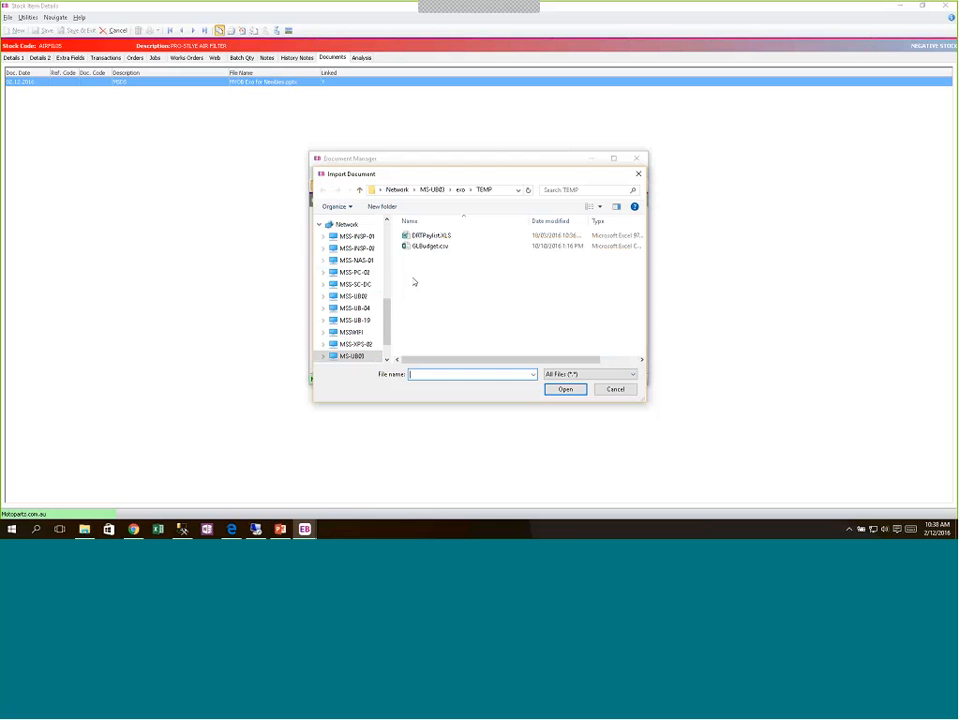
pyautogui.press('Escape')
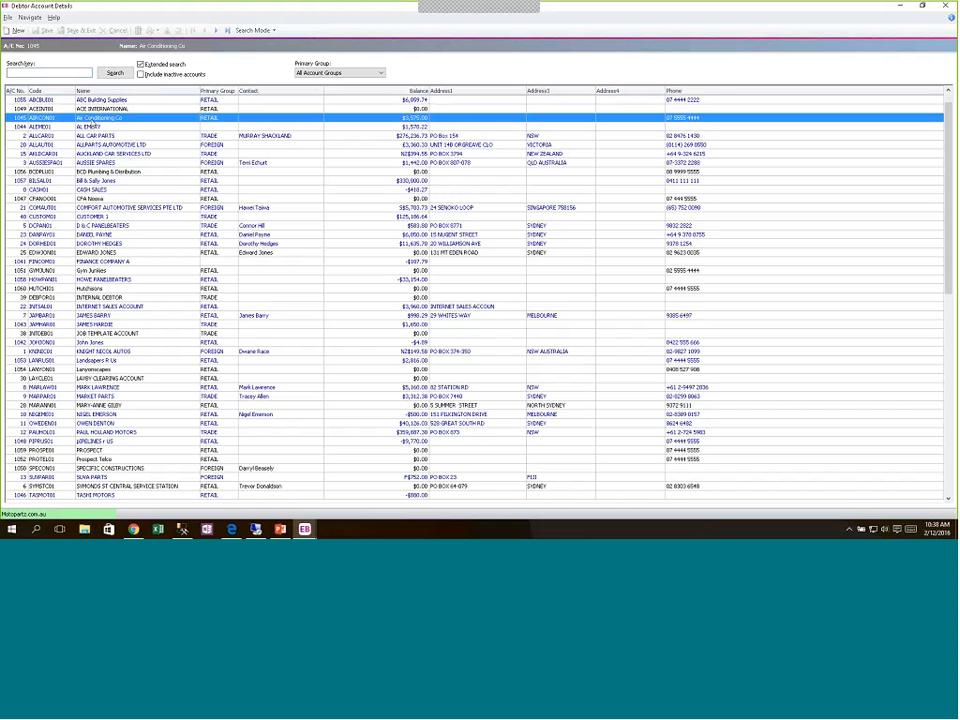
# Open the Air Conditioning Co debtor's contacts, look at the search for existing contacts, and close the debtor accounts
pyautogui.doubleClick(92, 119)
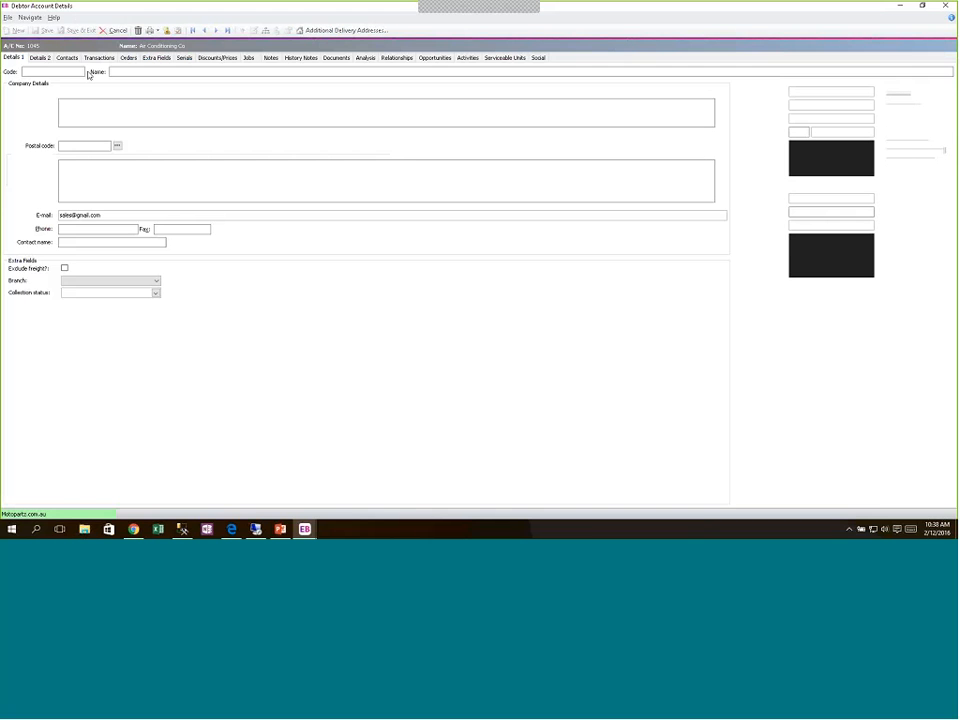
pyautogui.click(66, 57)
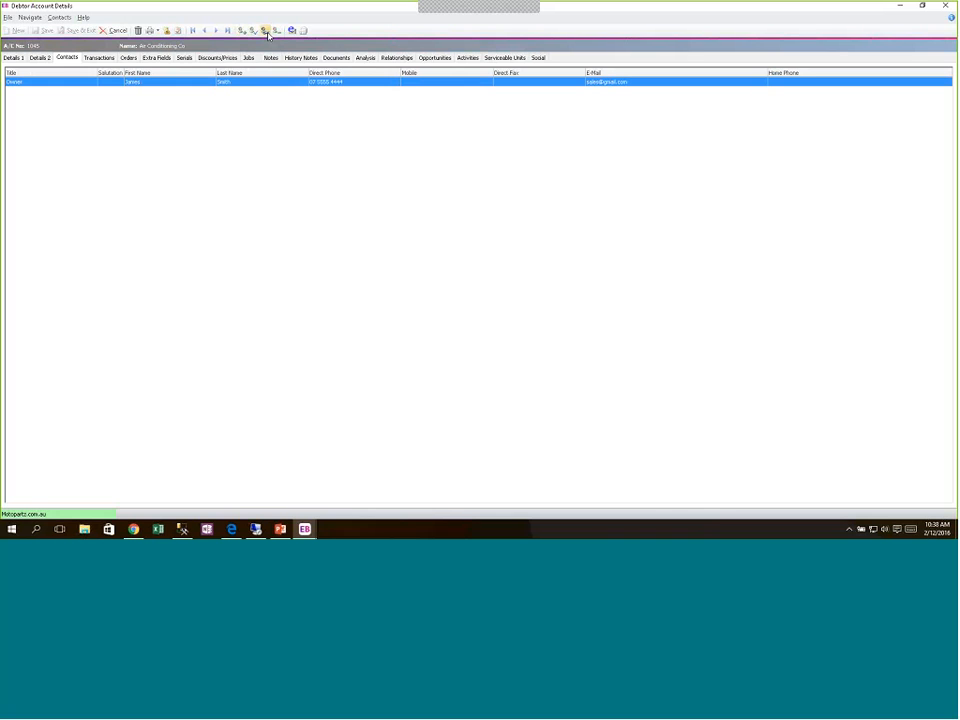
pyautogui.click(267, 35)
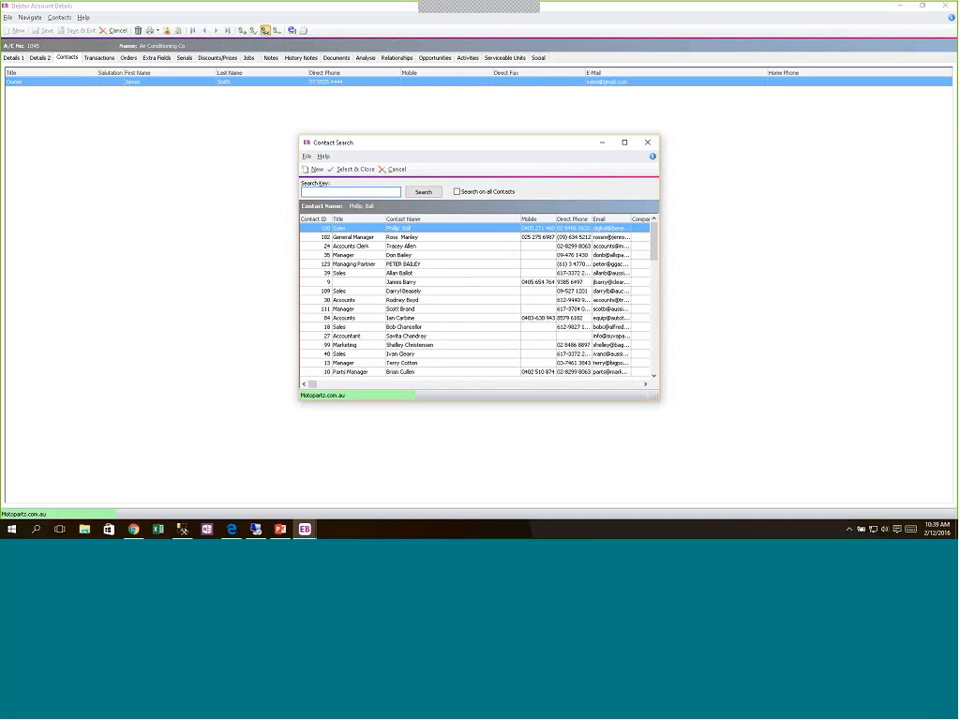
pyautogui.press('Escape')
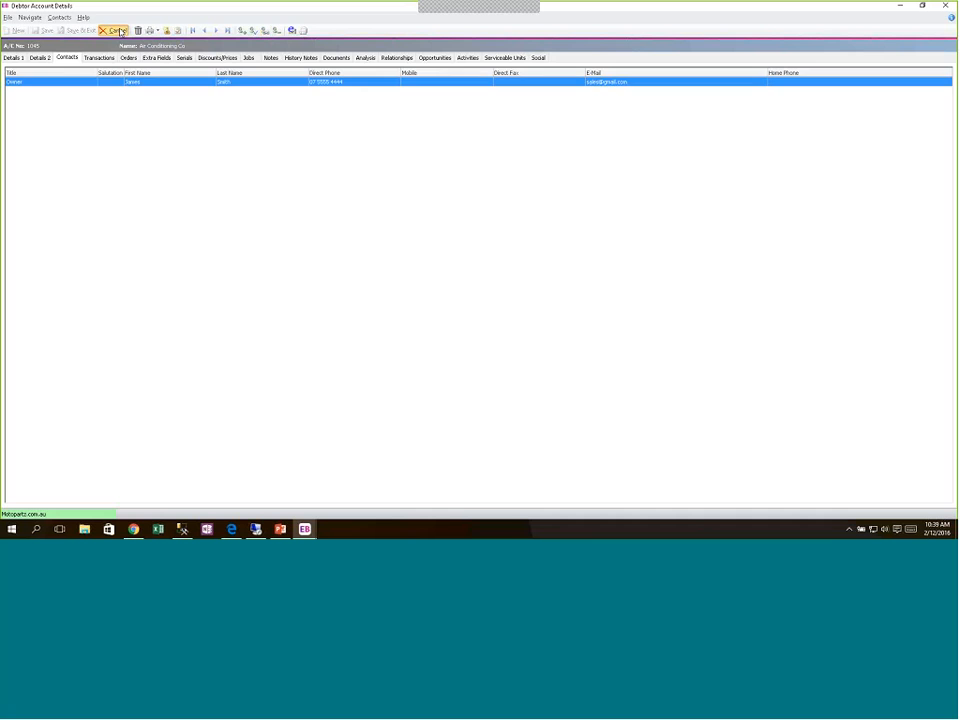
pyautogui.click(117, 31)
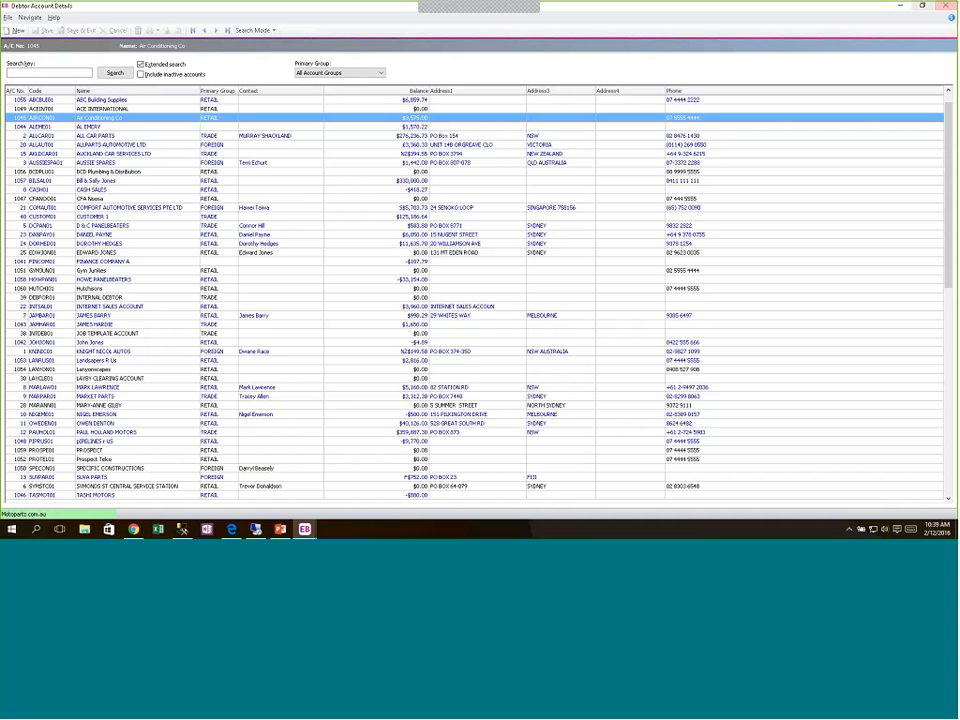
pyautogui.click(947, 6)
# Open the list for adding and maintaining account contacts, and reposition and enlarge its window
pyautogui.click(568, 134)
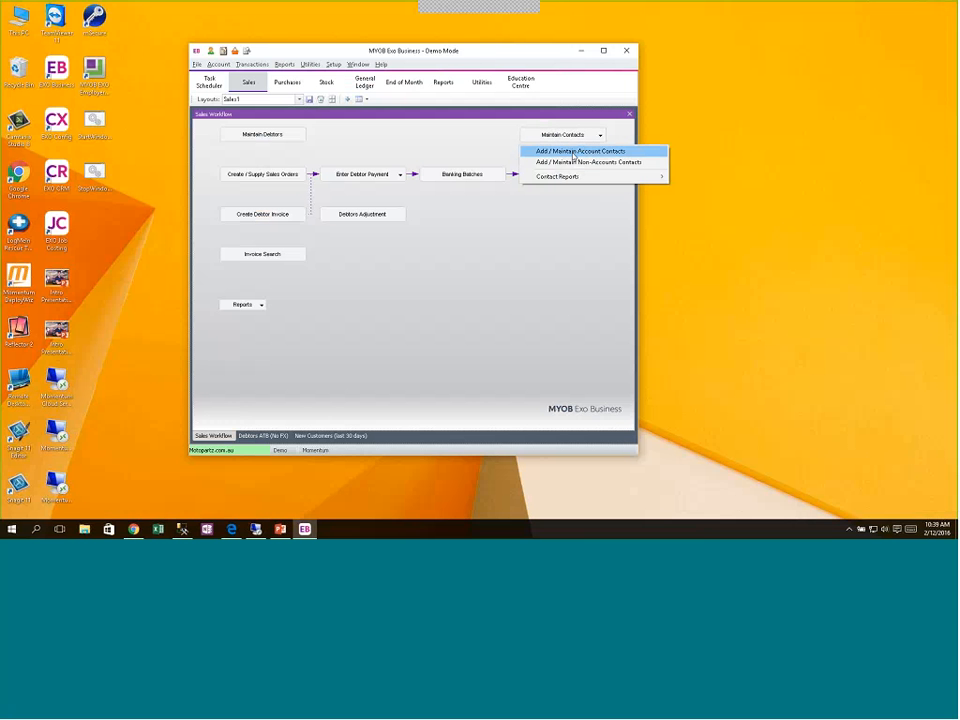
pyautogui.click(573, 152)
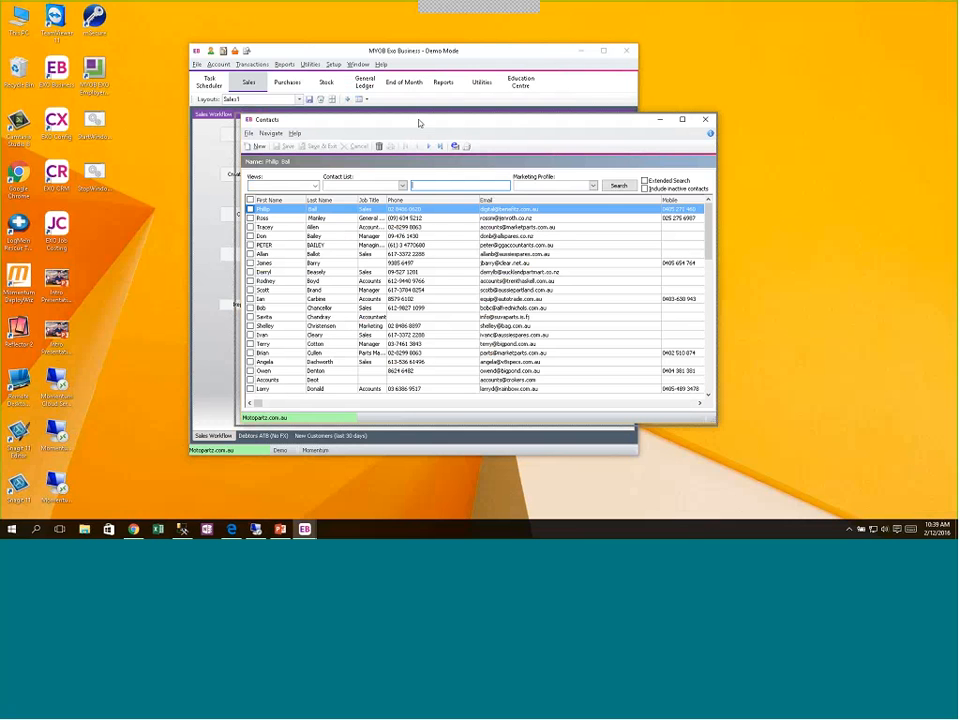
pyautogui.moveTo(425, 119); pyautogui.dragTo(304, 46)
pyautogui.moveTo(592, 344); pyautogui.dragTo(851, 433)
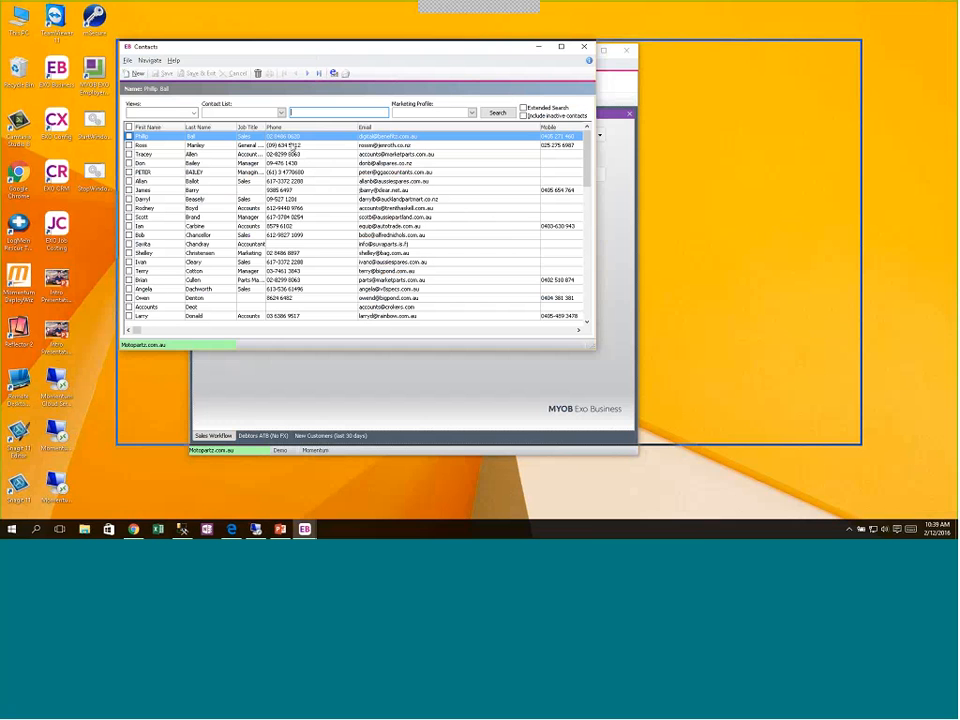
# View the General Manager contact's details and page forward to the Managing Partner contact
pyautogui.click(292, 145)
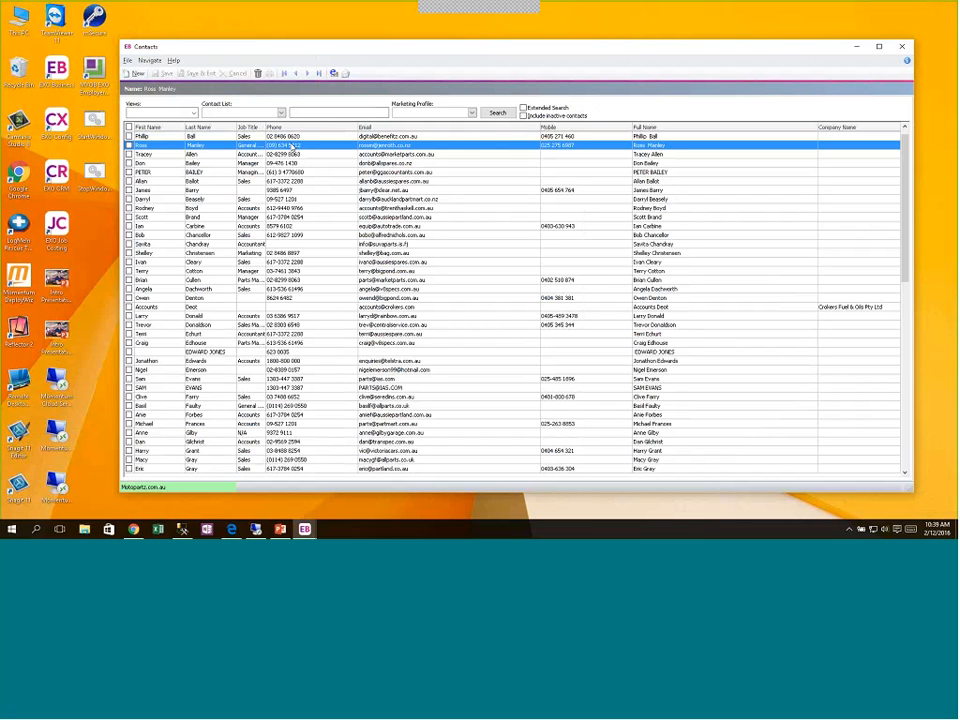
pyautogui.doubleClick(292, 147)
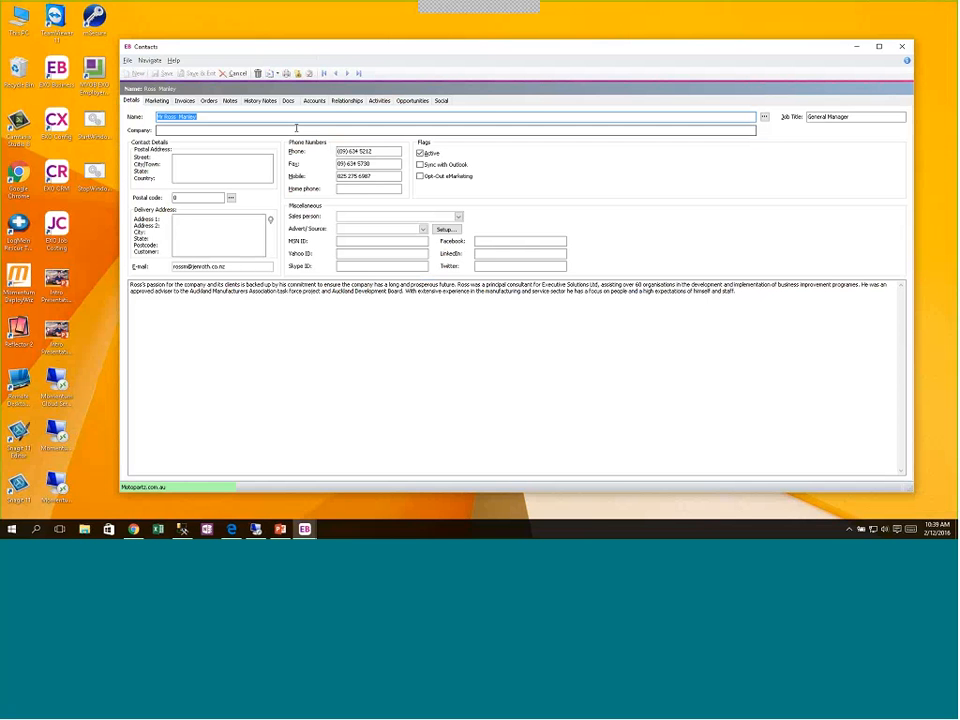
pyautogui.press('pagedown')
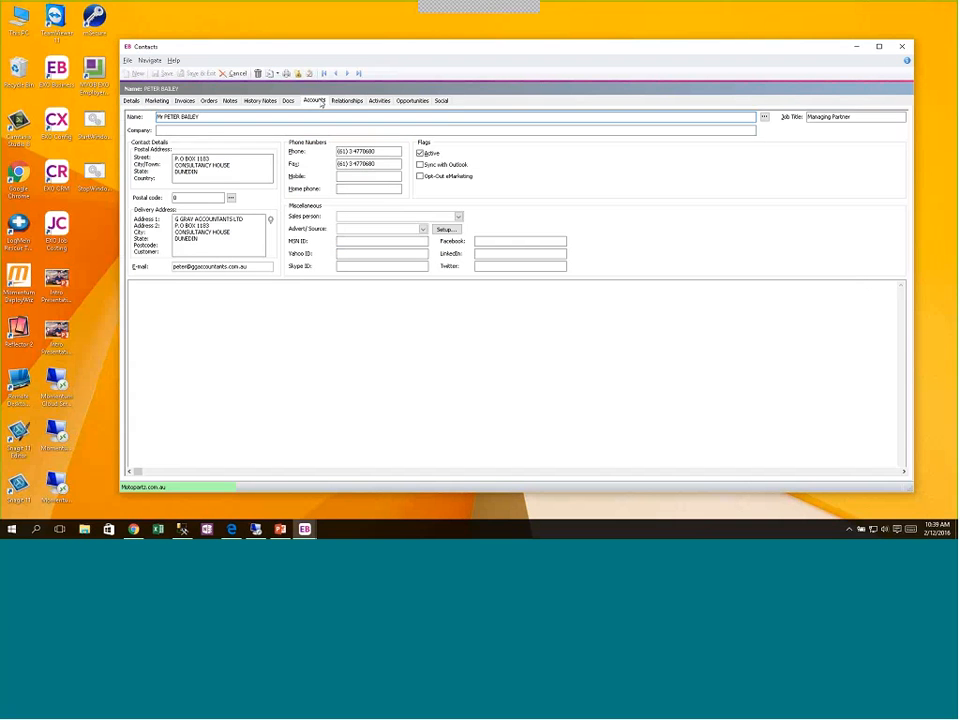
# Assign the Accounts and Regular Service Cust marketing classes to the Managing Partner contact, check the marketing class setup, and save the contact
pyautogui.click(157, 101)
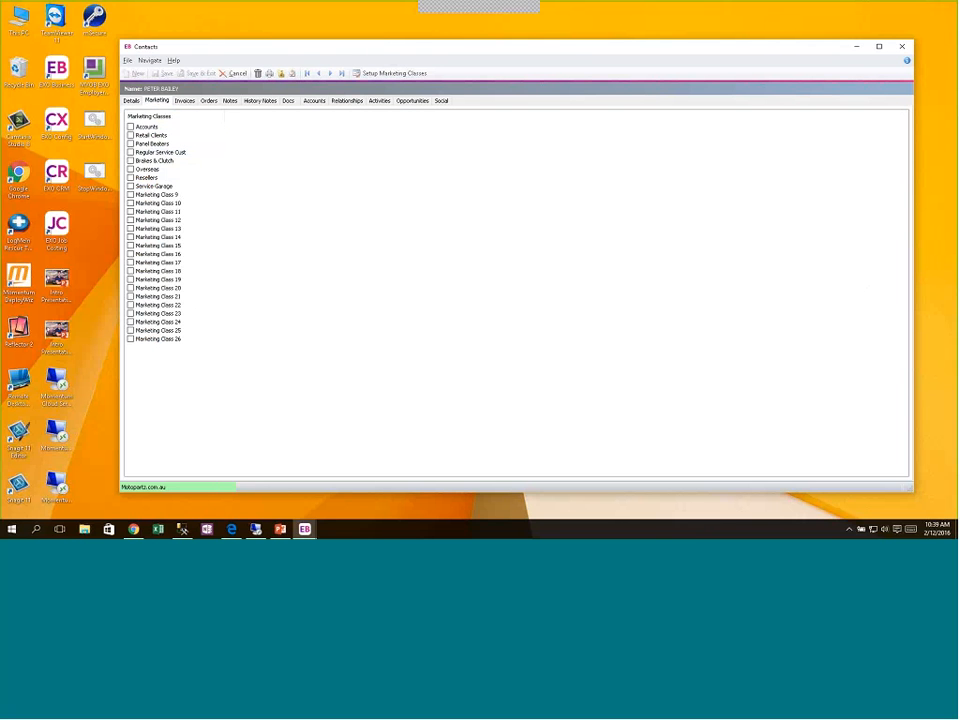
pyautogui.click(131, 127)
pyautogui.click(131, 152)
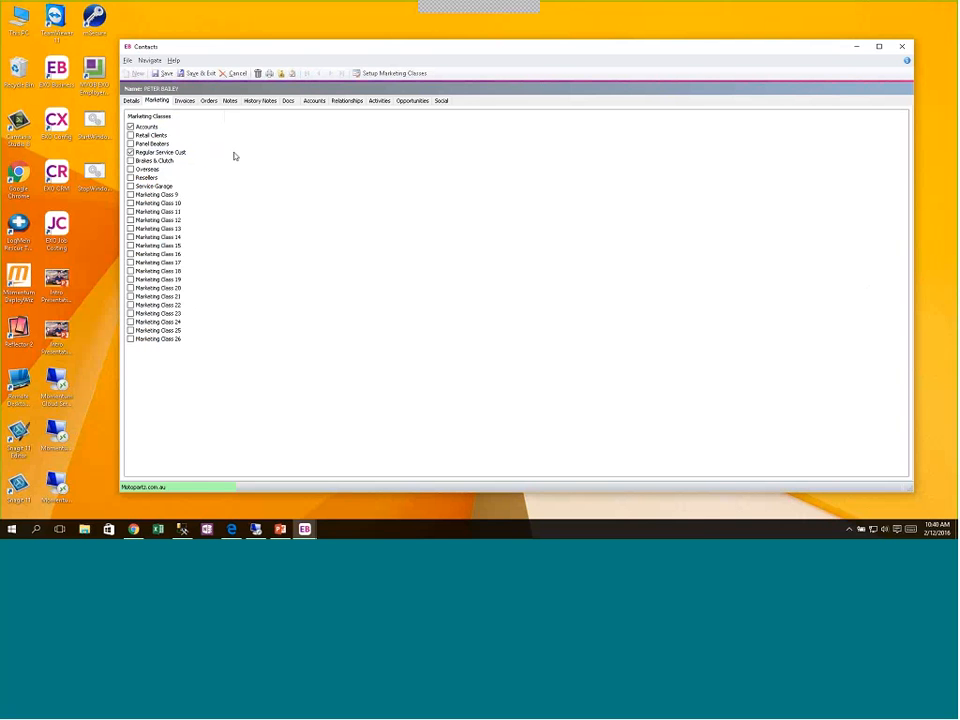
pyautogui.click(399, 76)
pyautogui.moveTo(447, 384); pyautogui.dragTo(440, 473)
pyautogui.click(573, 161)
pyautogui.click(210, 74)
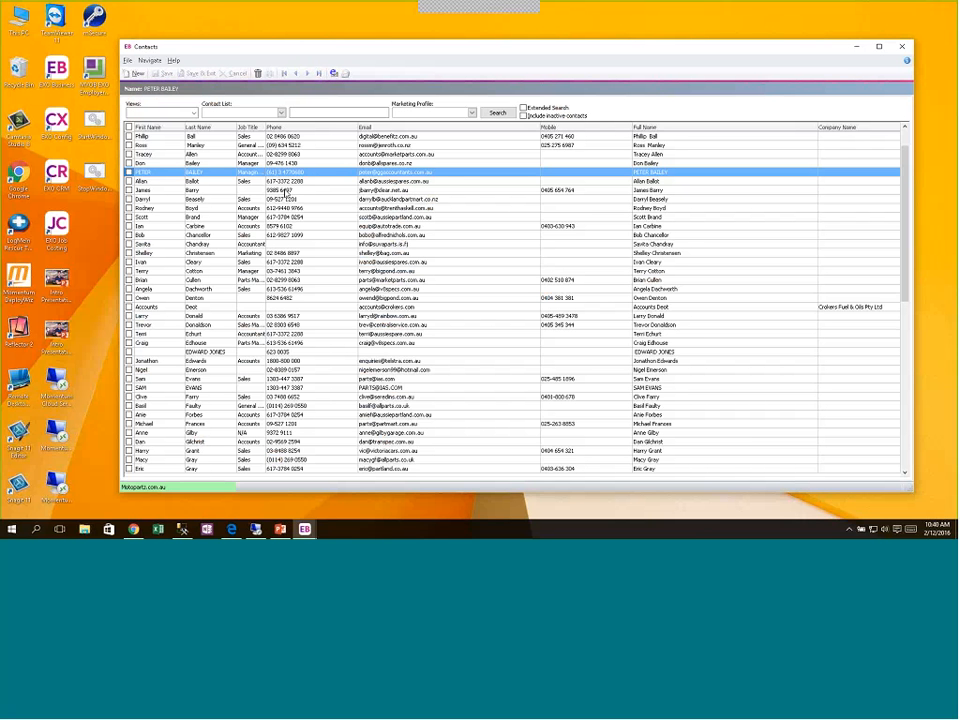
# Try the Sync with Outlook flag on the Managing Partner contact and cancel the edit
pyautogui.doubleClick(289, 180)
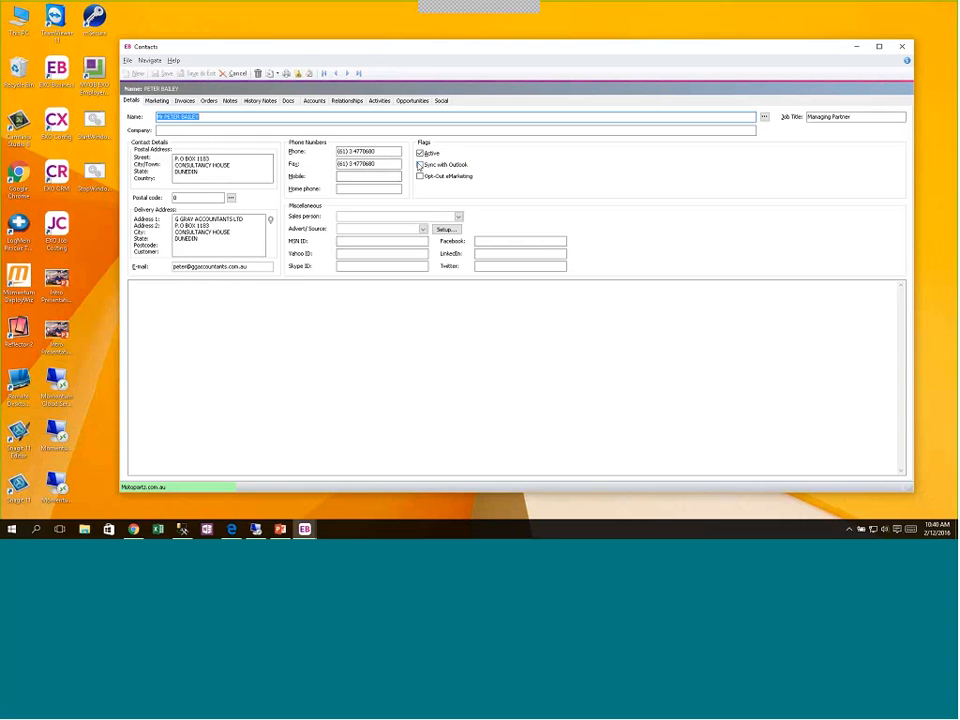
pyautogui.click(419, 165)
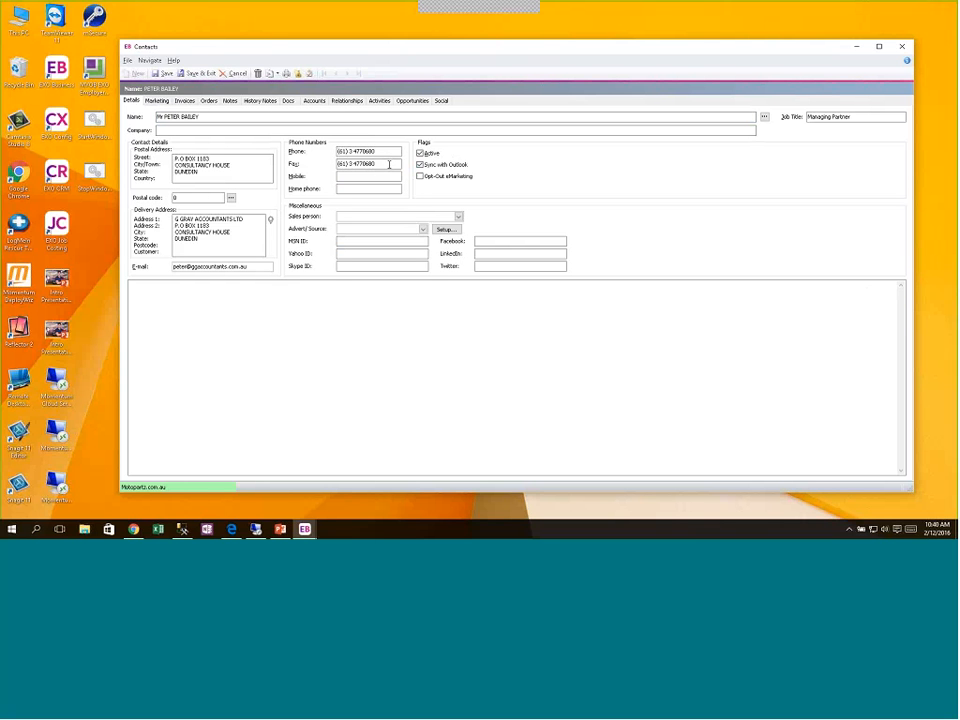
pyautogui.click(236, 73)
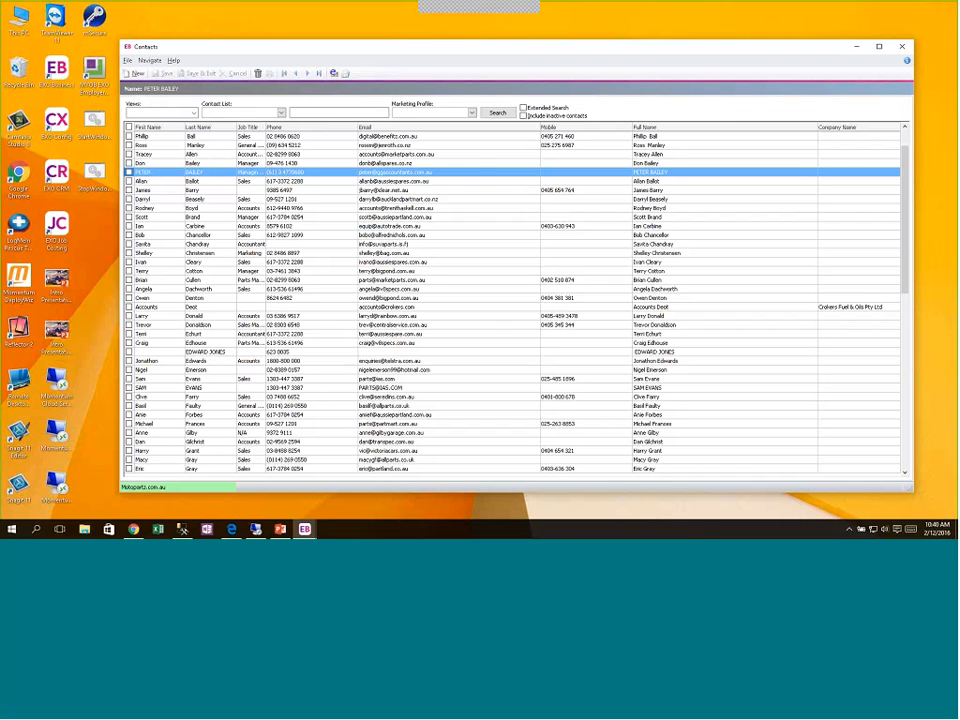
# Filter the contacts by the Retail Clients marketing profile, with the list sorted by email
pyautogui.click(472, 113)
pyautogui.click(398, 129)
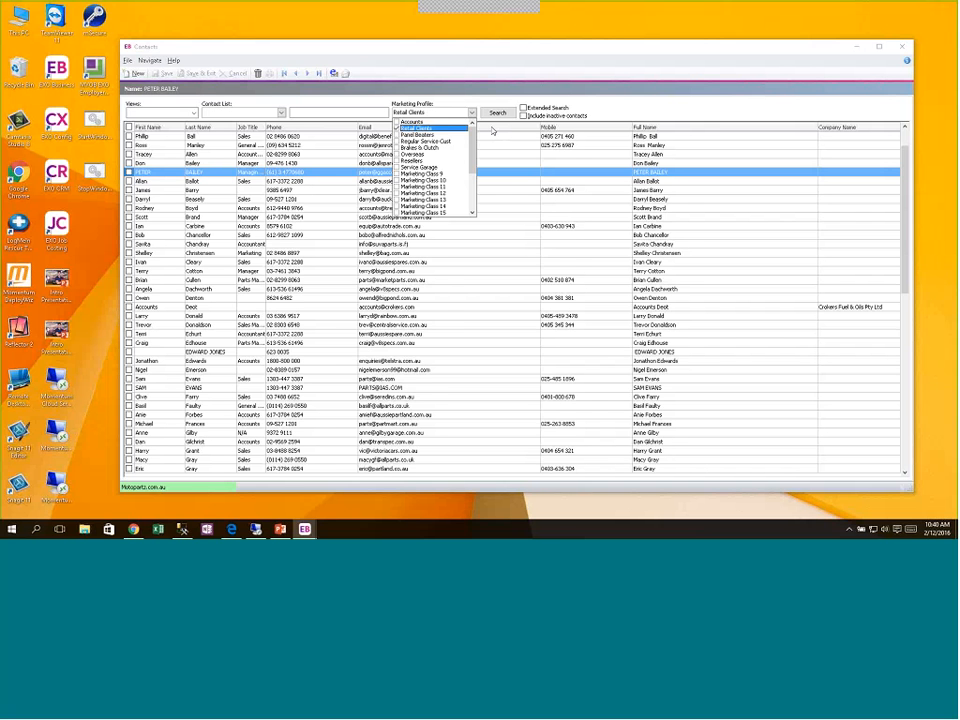
pyautogui.click(492, 128)
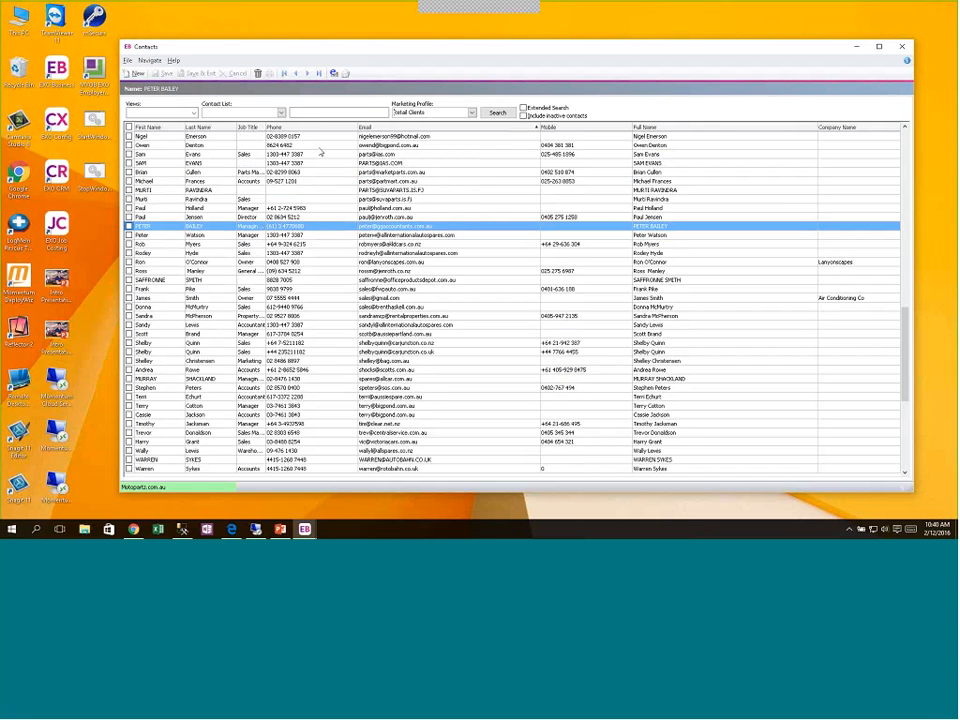
pyautogui.click(497, 113)
# Start an email to the filtered contact list, and decline sending it to the contacts that have addresses
pyautogui.rightClick(161, 146)
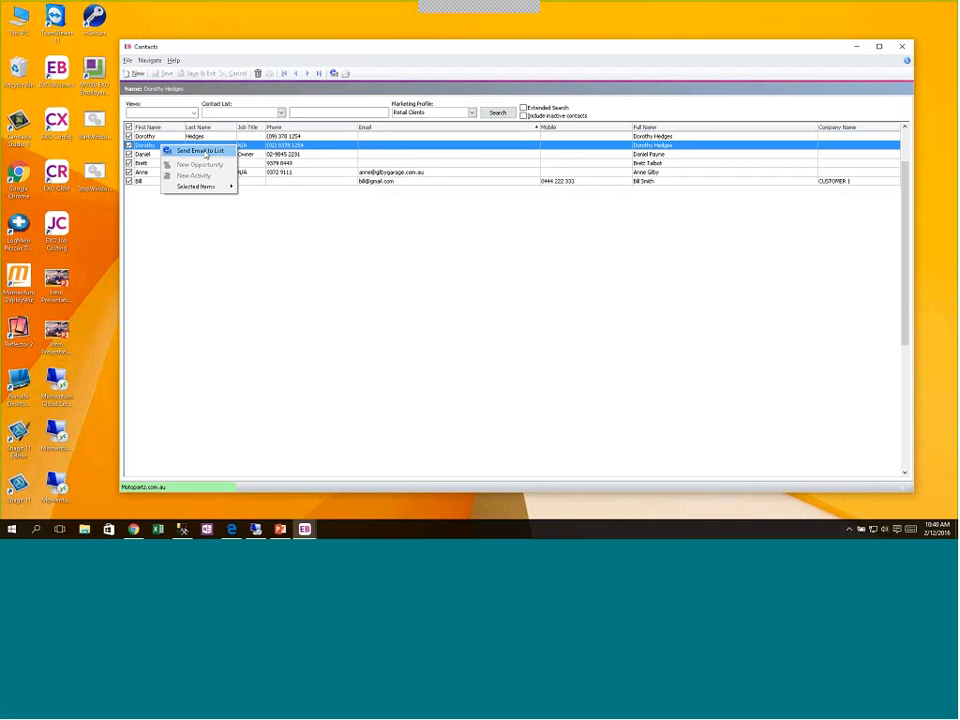
pyautogui.click(206, 151)
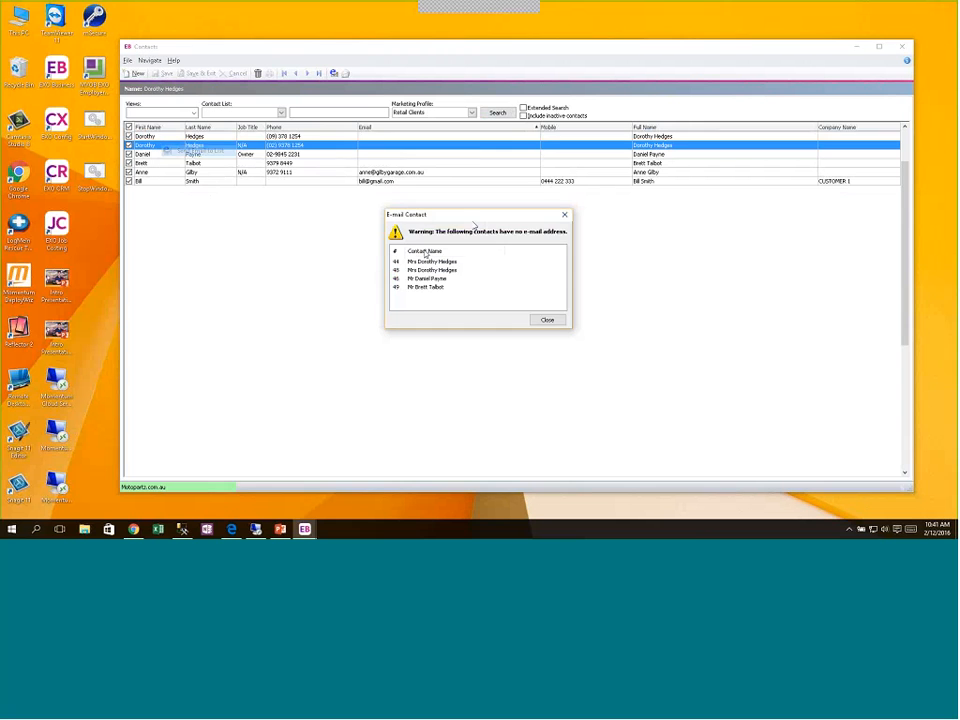
pyautogui.click(548, 320)
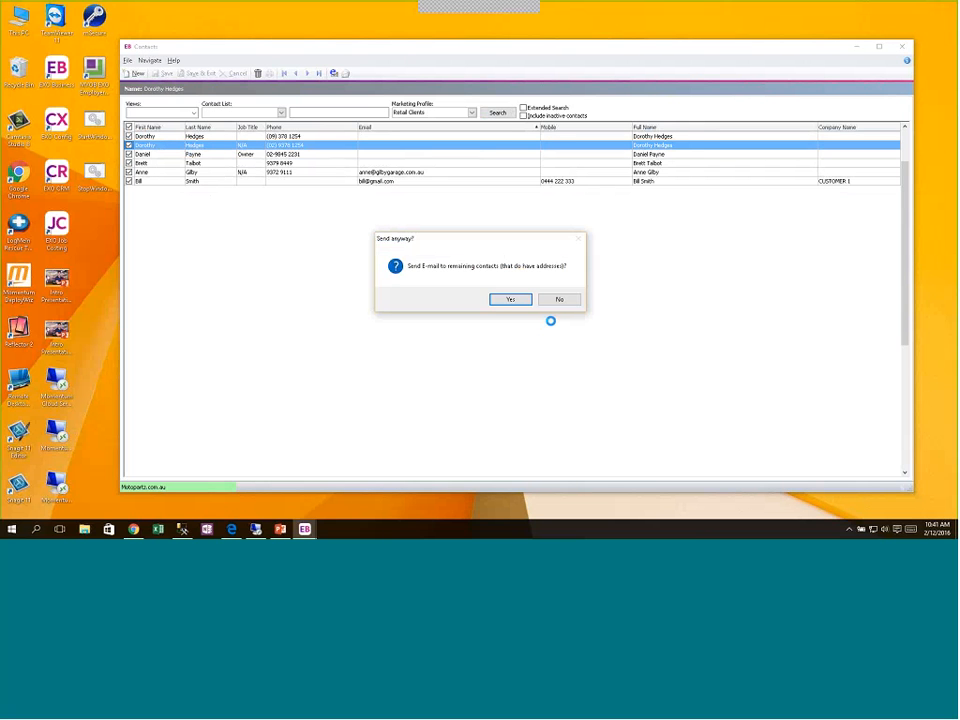
pyautogui.click(560, 300)
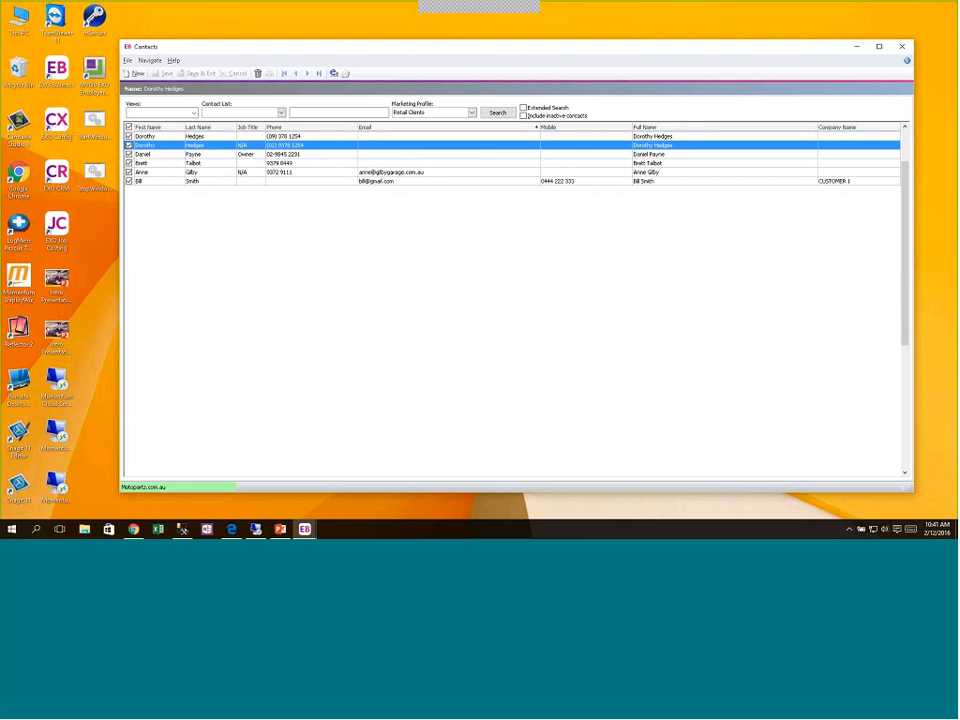
# Look through the contact grid's column options and the export and mail-merge options for selected contacts, and close the contact list
pyautogui.rightClick(175, 130)
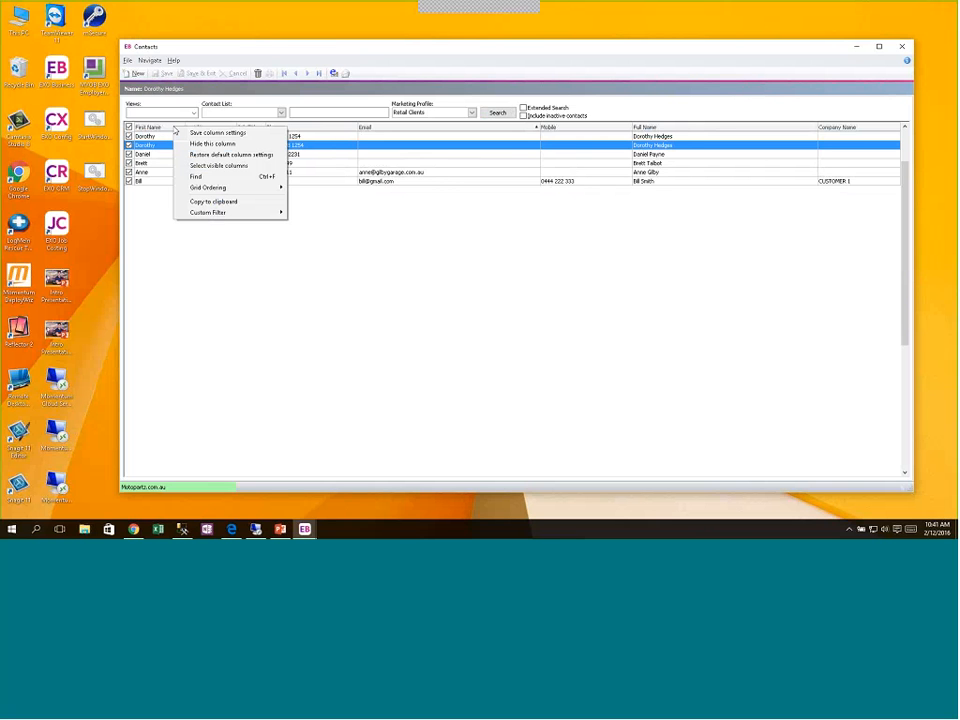
pyautogui.click(149, 233)
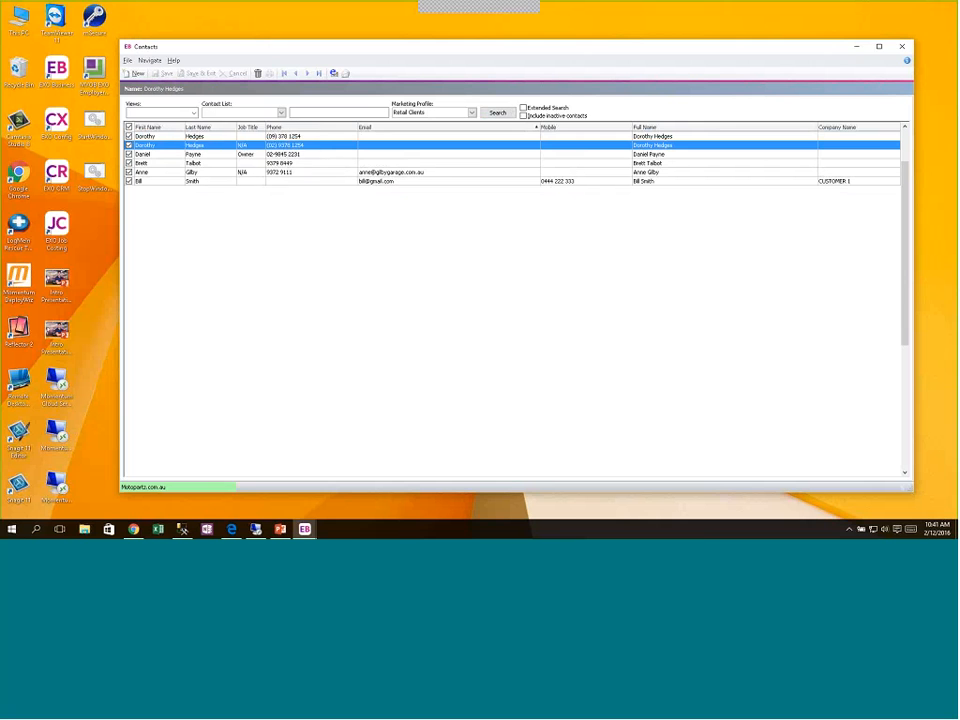
pyautogui.rightClick(201, 126)
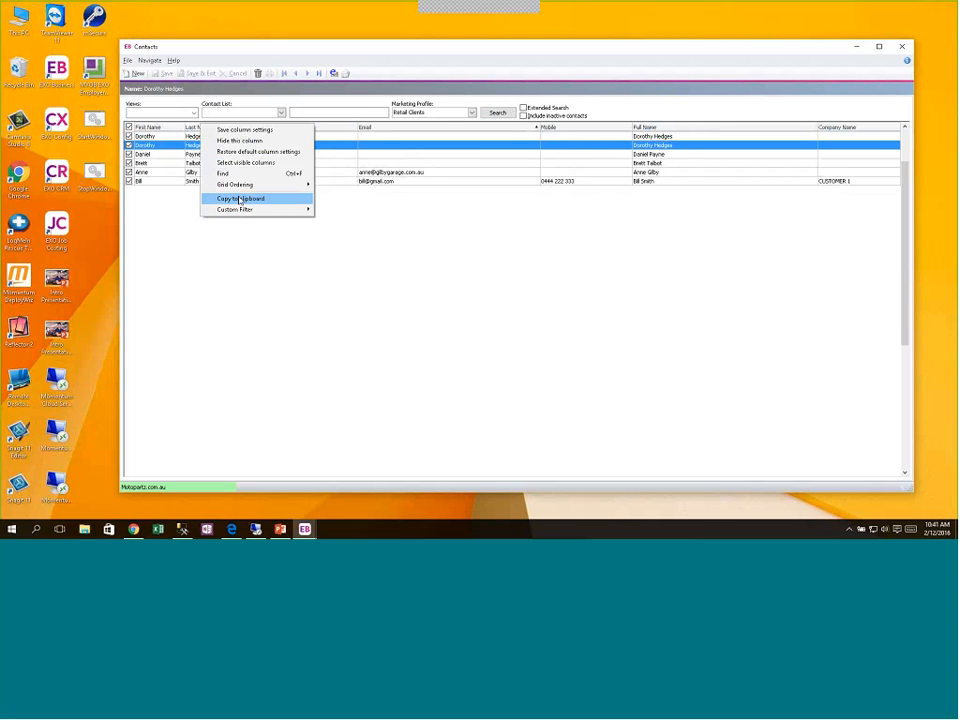
pyautogui.click(222, 246)
pyautogui.rightClick(203, 164)
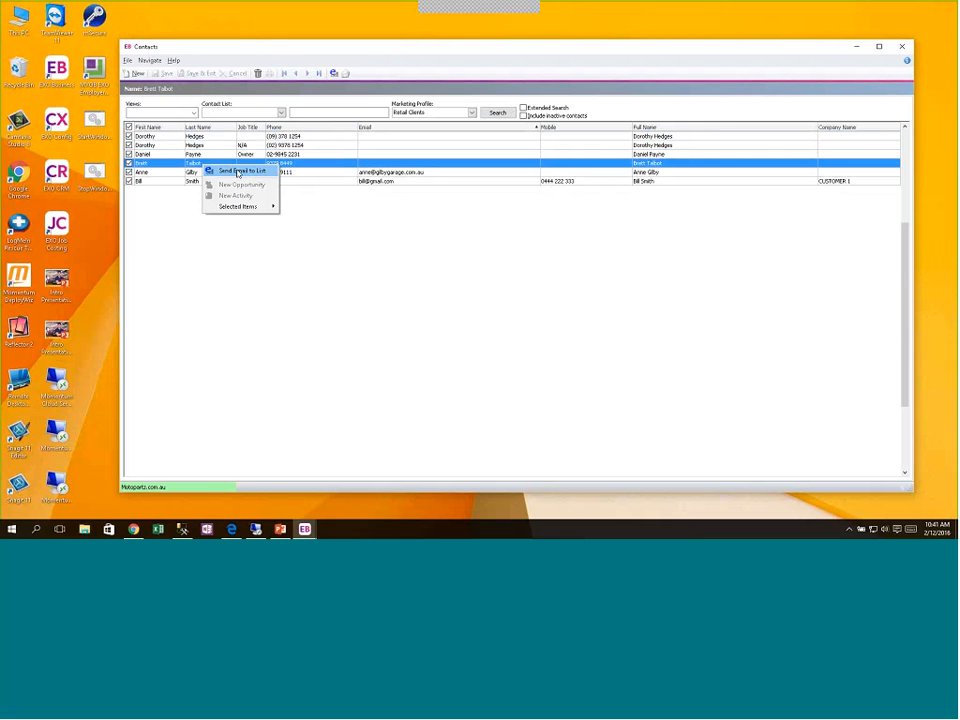
pyautogui.moveTo(250, 208)
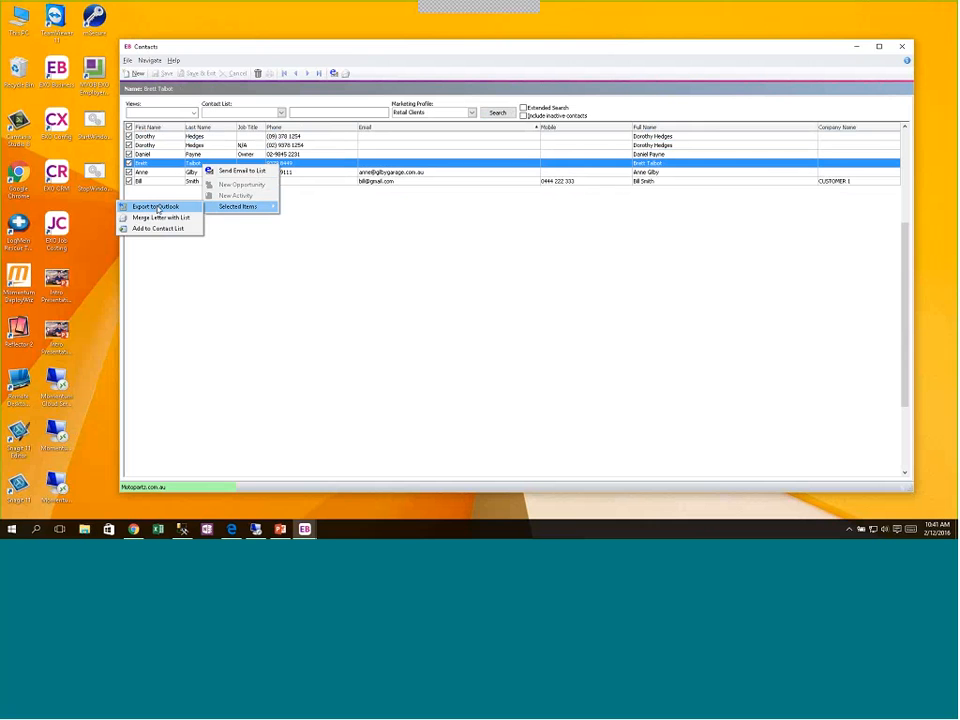
pyautogui.click(508, 210)
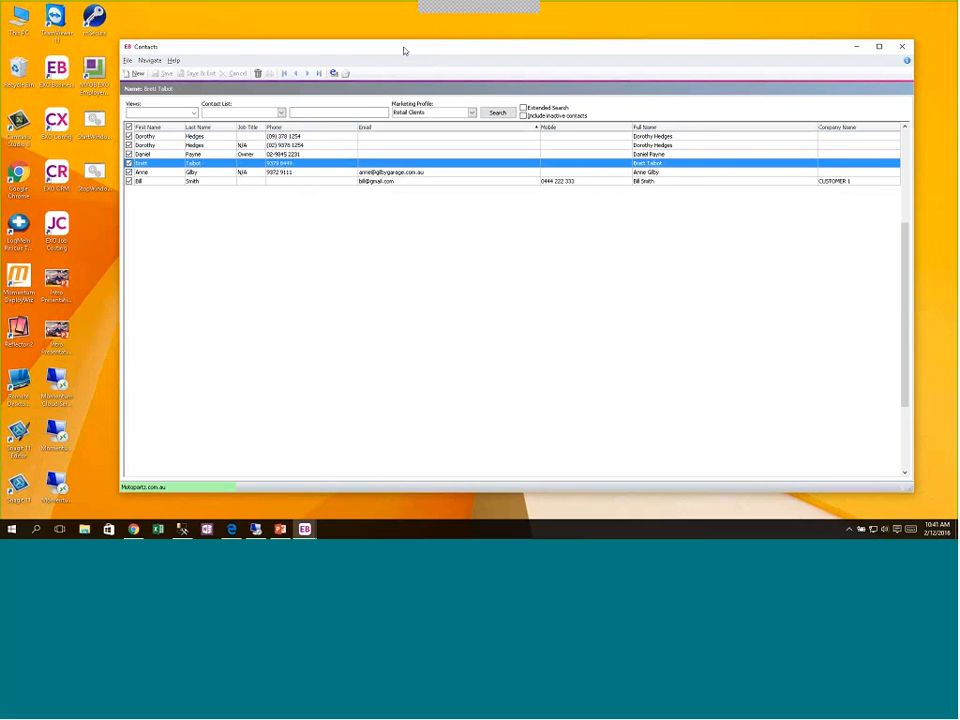
pyautogui.moveTo(404, 50); pyautogui.dragTo(380, 45)
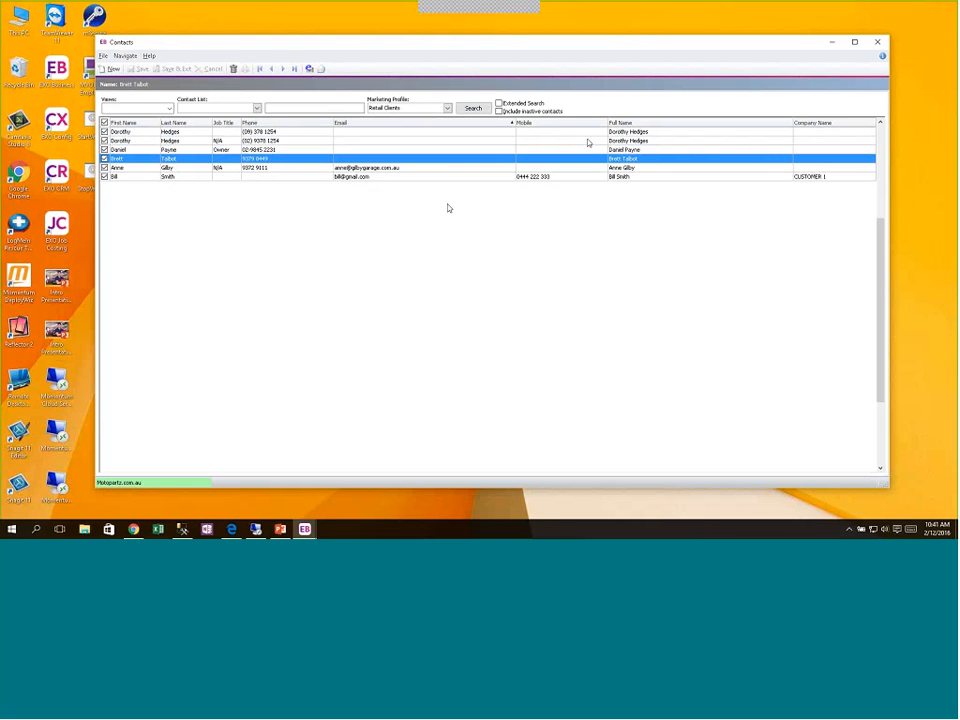
pyautogui.click(878, 43)
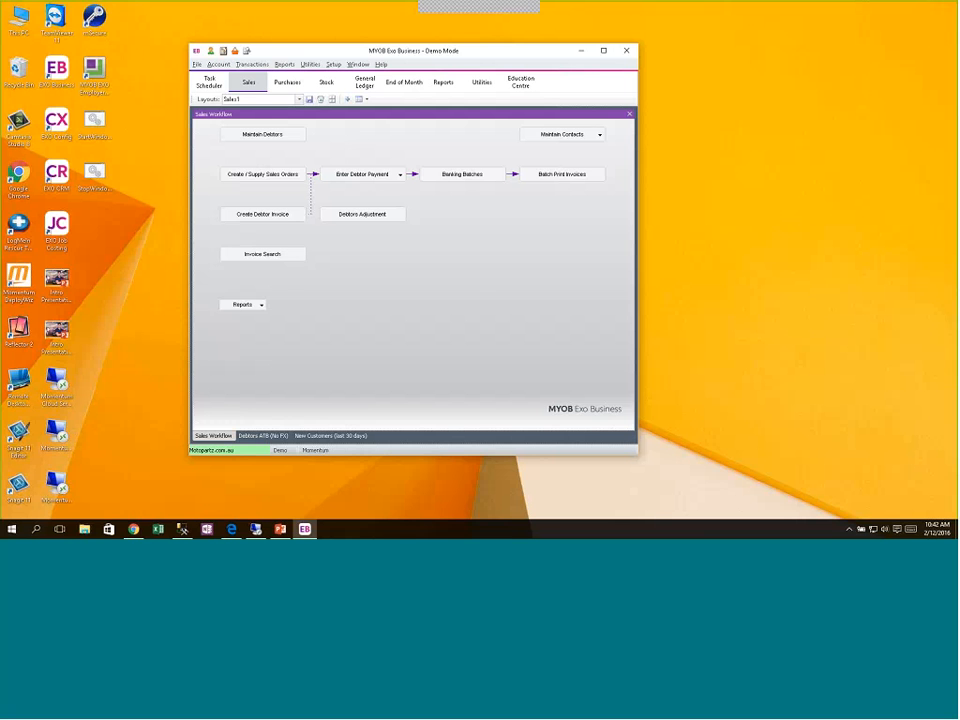
pyautogui.click(286, 534)
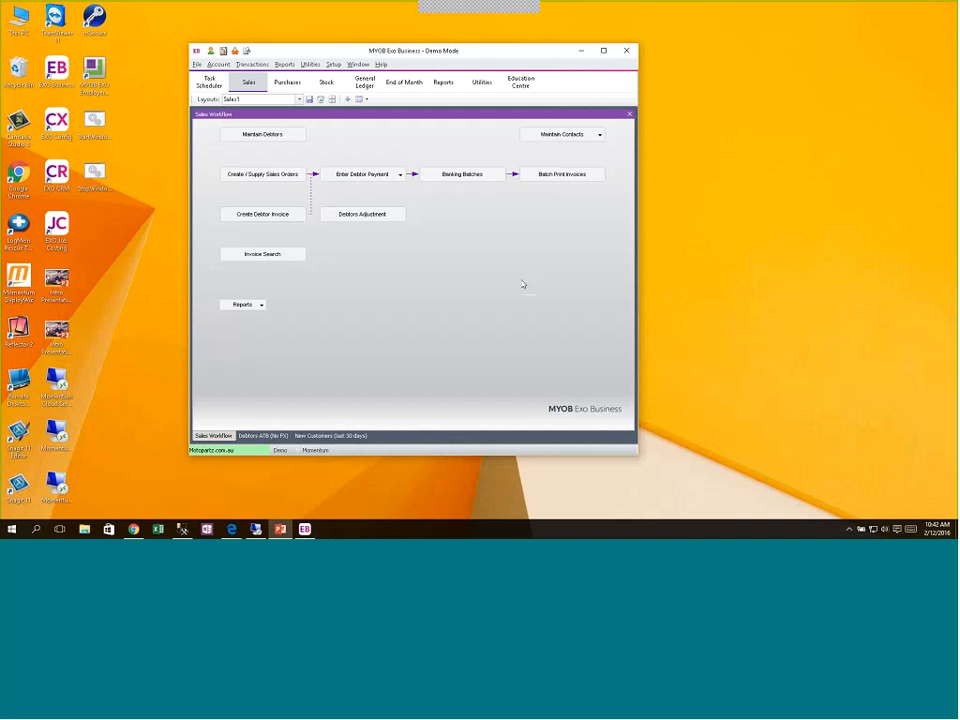
pyautogui.click(489, 309)
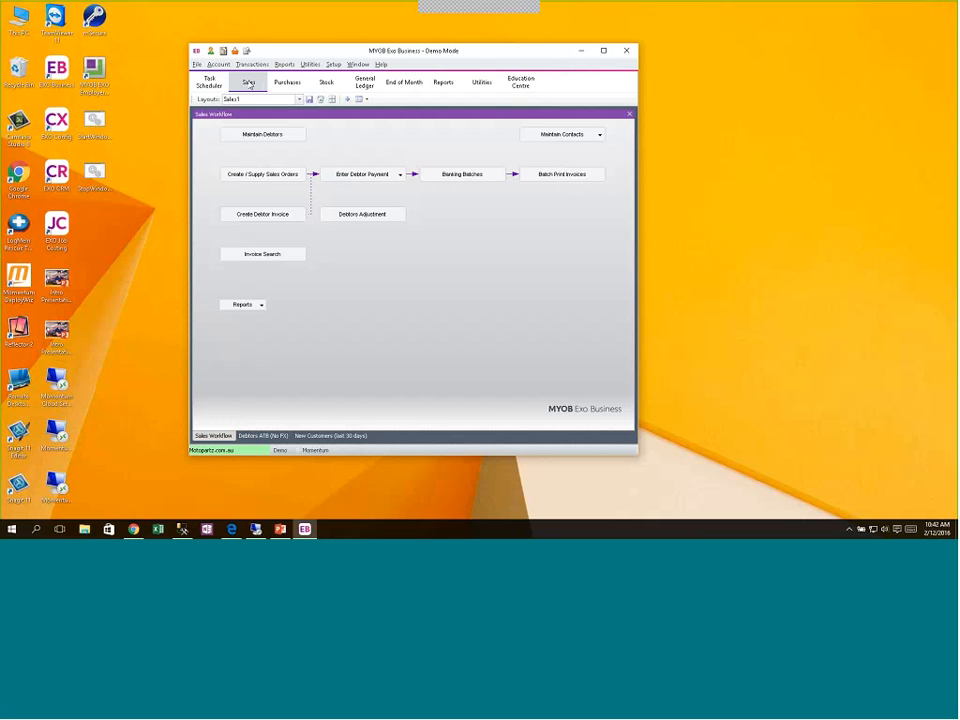
# Look over the purchases and stock workflows, including the stock reports offered within the stock workflow
pyautogui.click(290, 84)
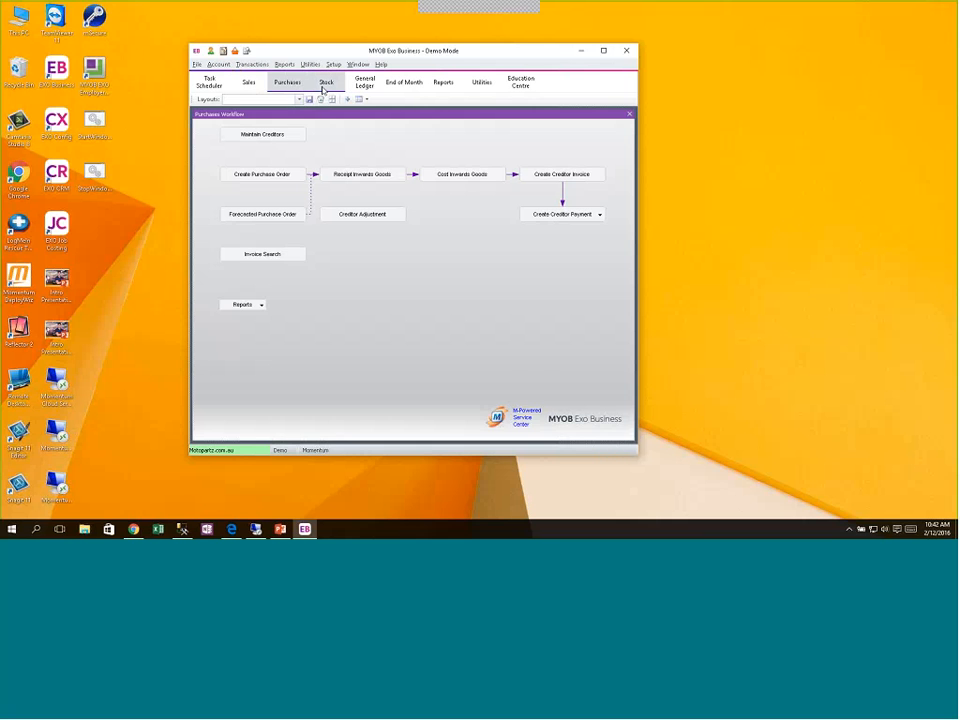
pyautogui.click(325, 84)
pyautogui.click(261, 305)
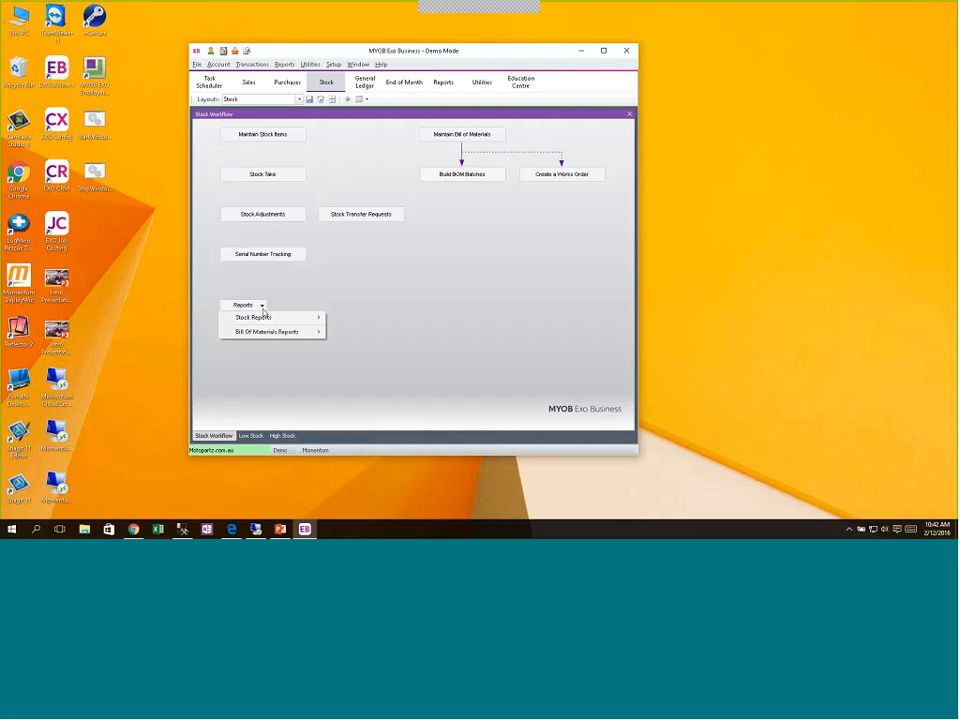
pyautogui.moveTo(268, 320)
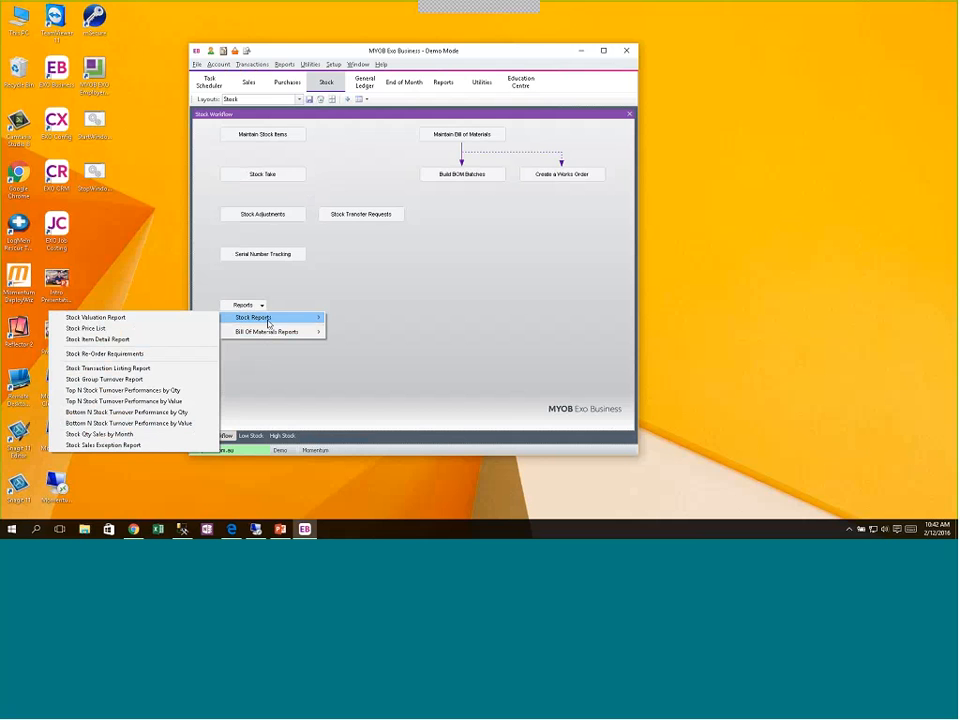
pyautogui.click(417, 260)
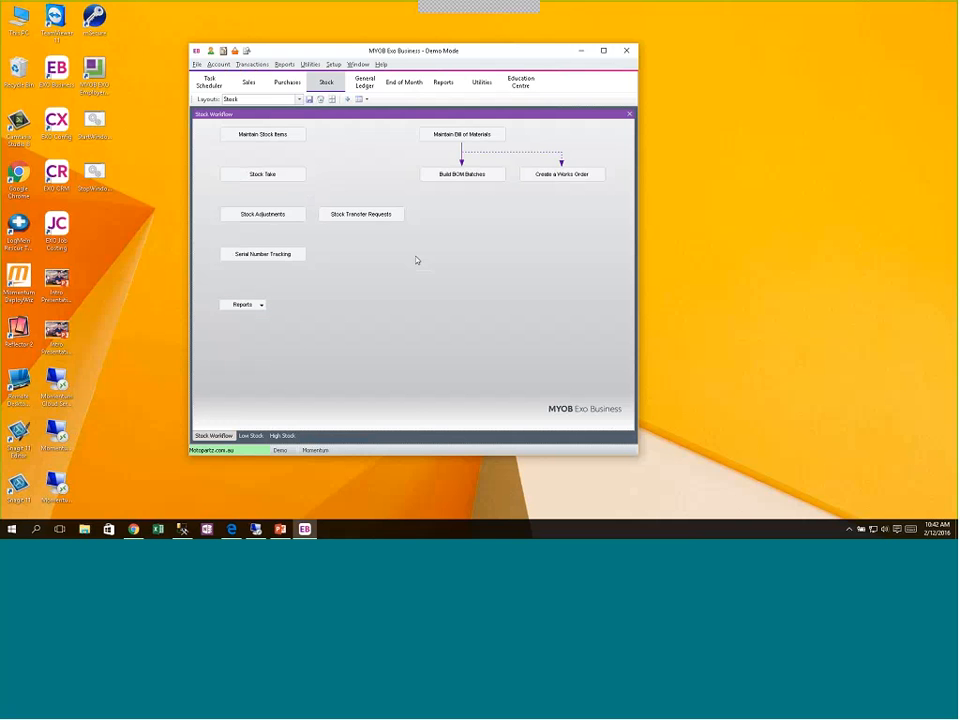
# Look through the main report categories, including the debtors, stock and purchases reports available in each
pyautogui.click(286, 65)
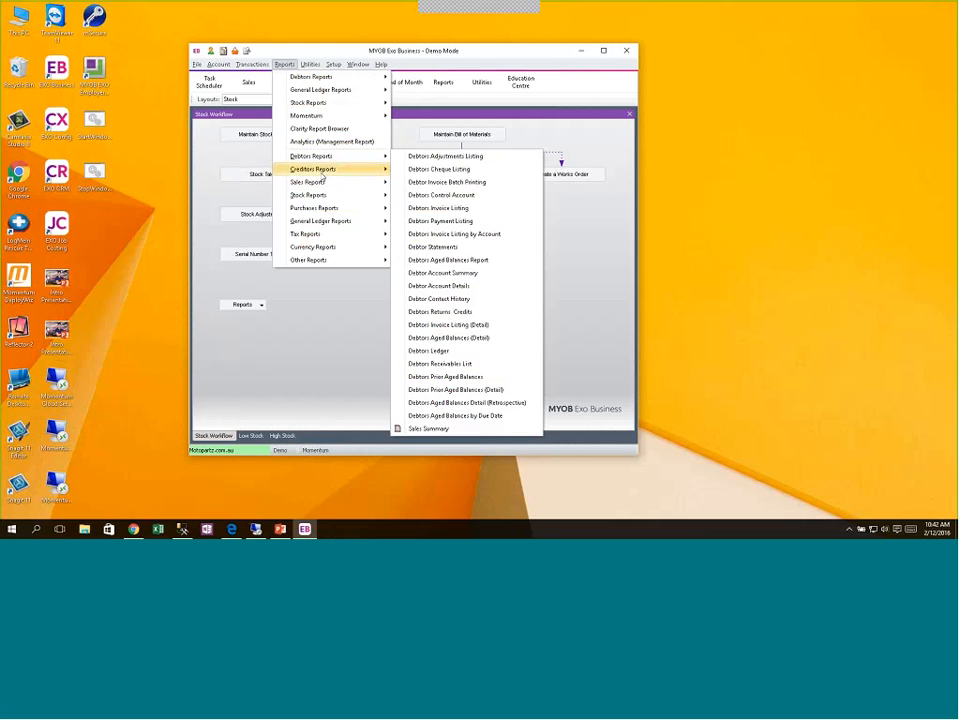
pyautogui.moveTo(321, 186)
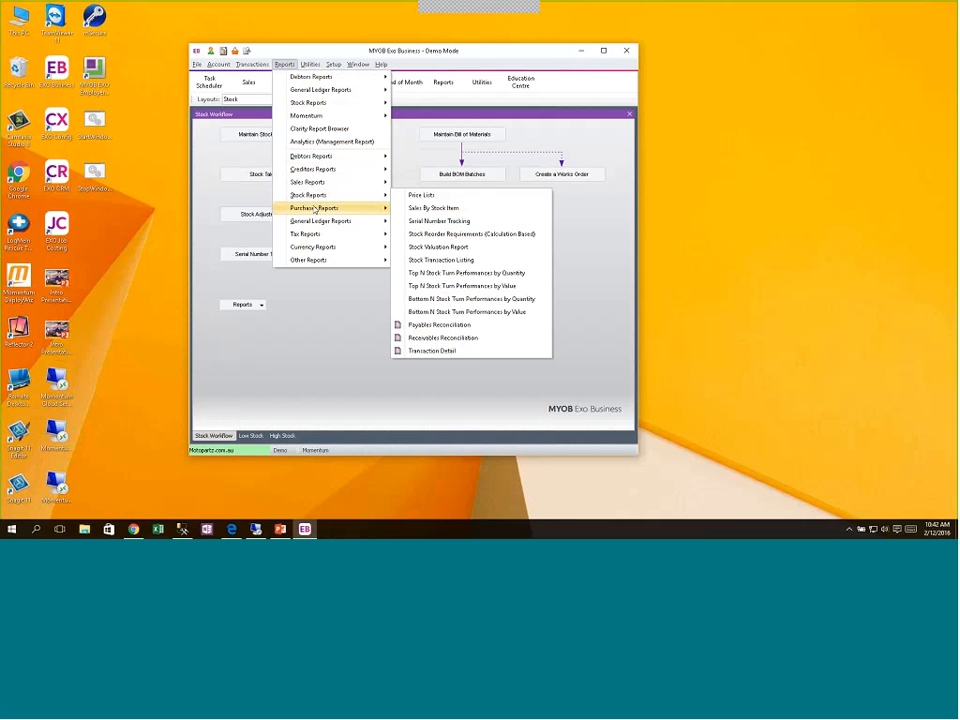
pyautogui.moveTo(313, 209)
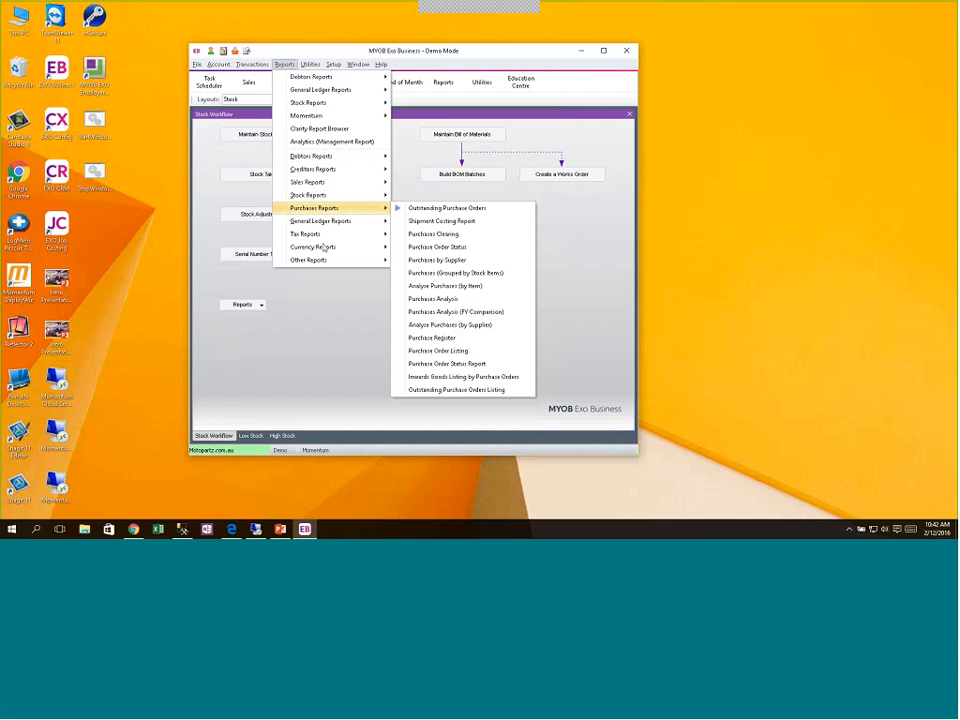
pyautogui.click(323, 303)
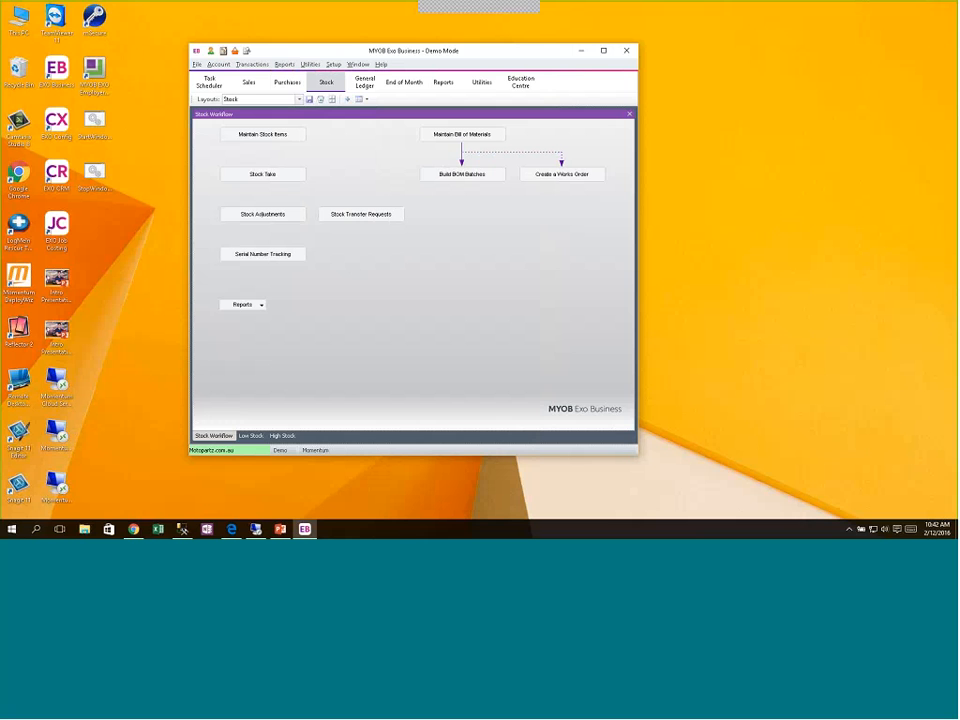
# Compare the stock workflow's own report shortcuts with the full list of report categories
pyautogui.click(261, 306)
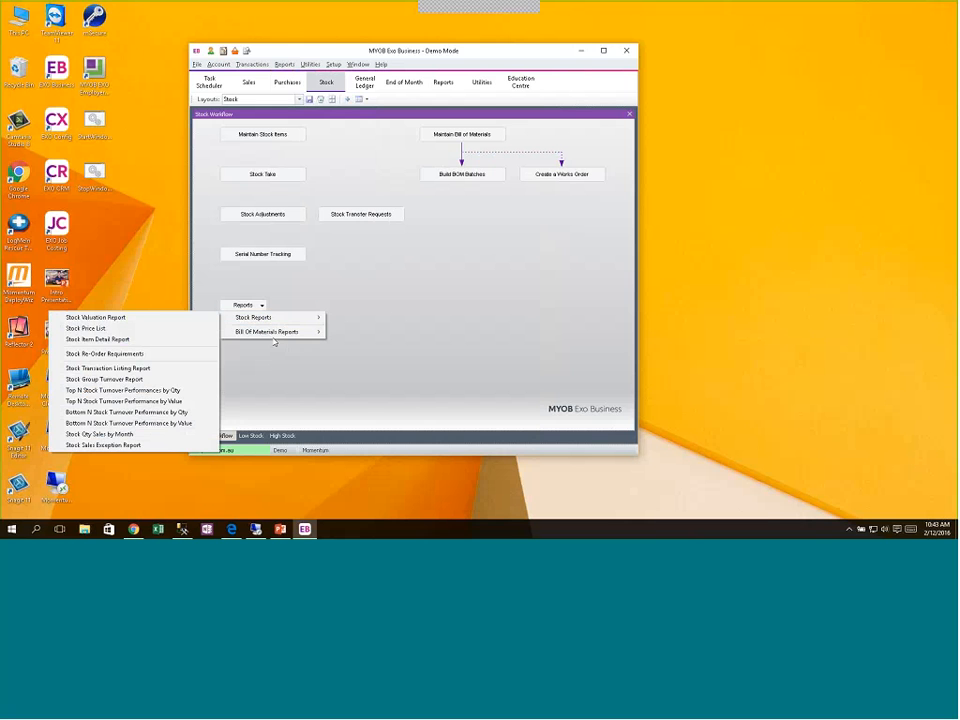
pyautogui.click(332, 284)
pyautogui.click(286, 64)
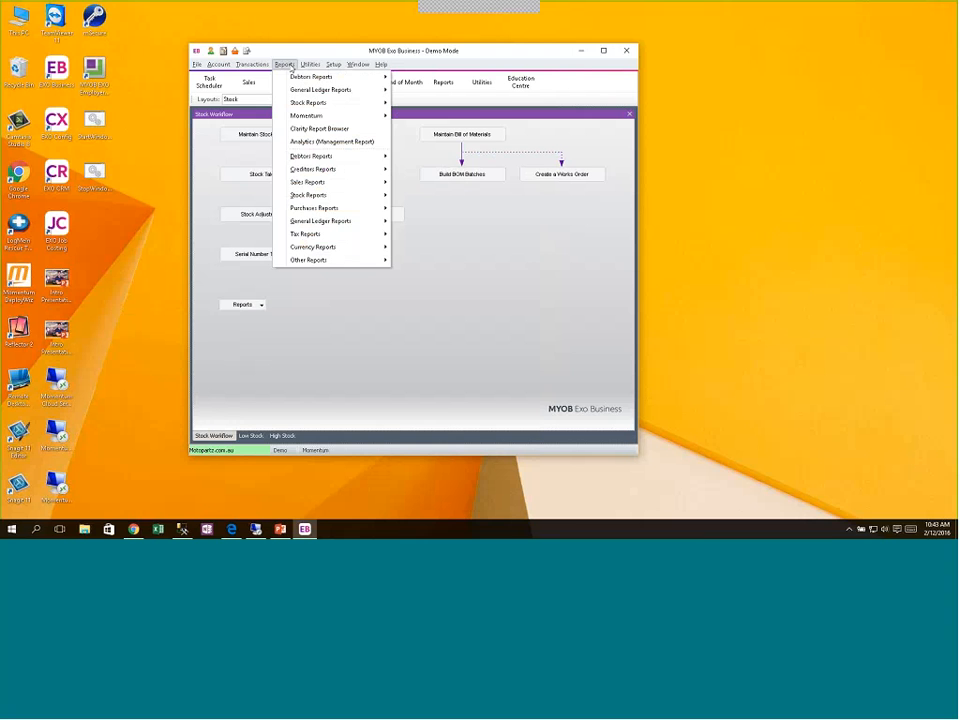
pyautogui.moveTo(319, 158)
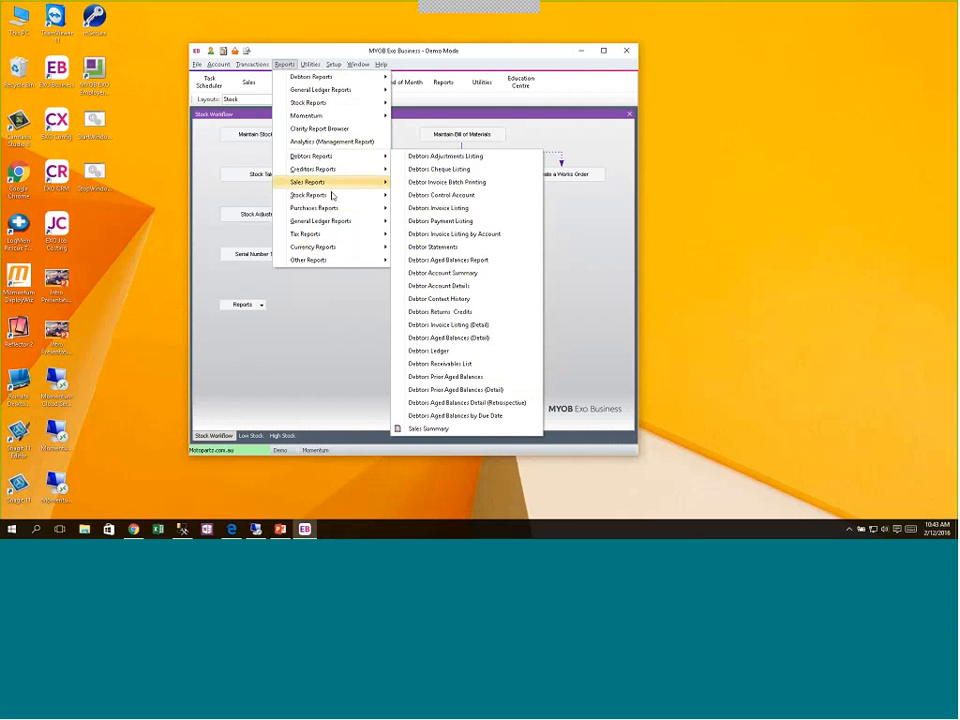
pyautogui.moveTo(335, 198)
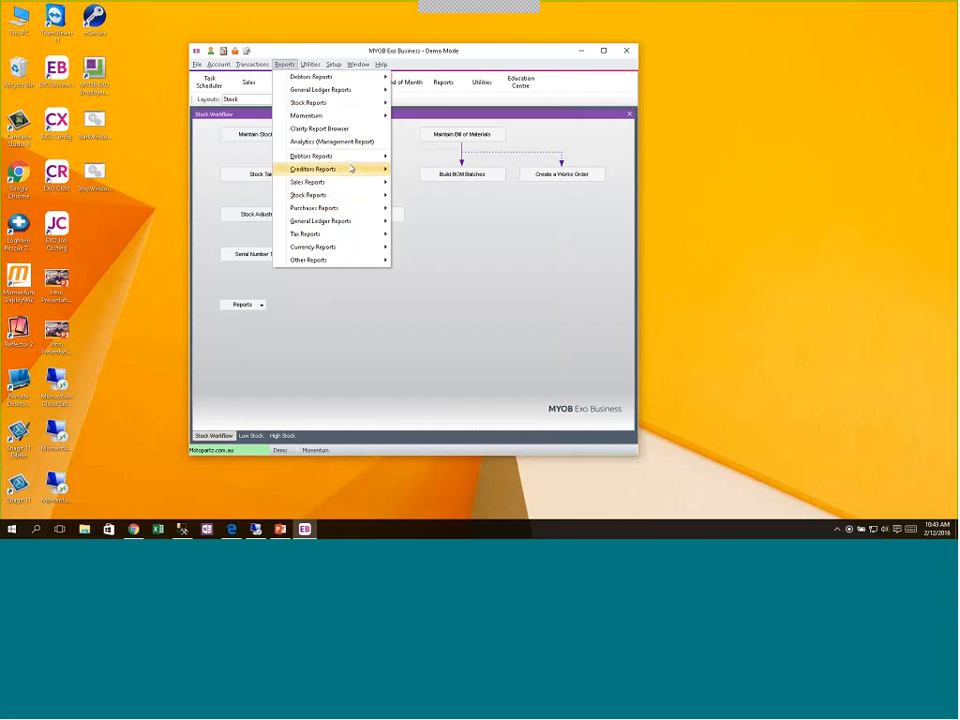
pyautogui.moveTo(351, 161)
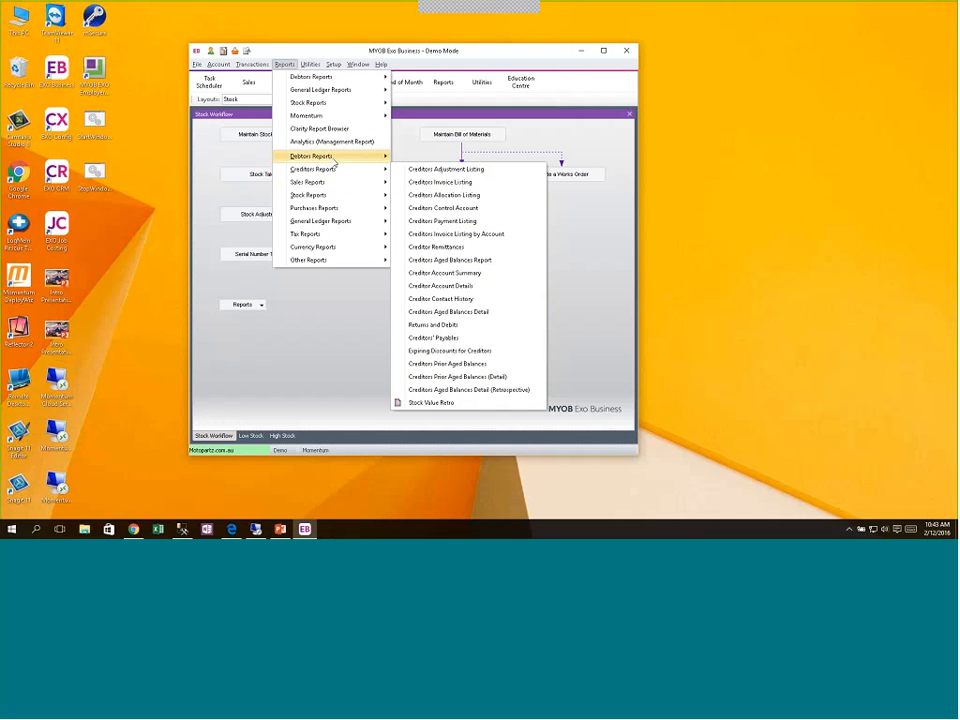
pyautogui.moveTo(334, 158)
pyautogui.moveTo(331, 201)
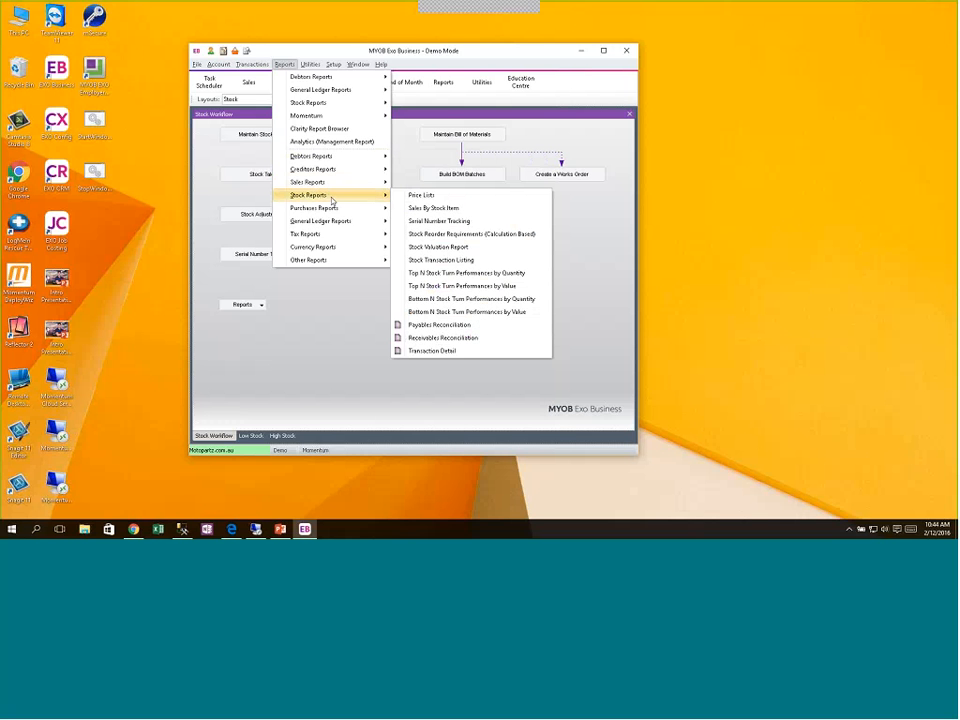
pyautogui.click(326, 321)
# Preview the Stock Transaction Listing Report for stock items from @ to WIPER02
pyautogui.click(264, 305)
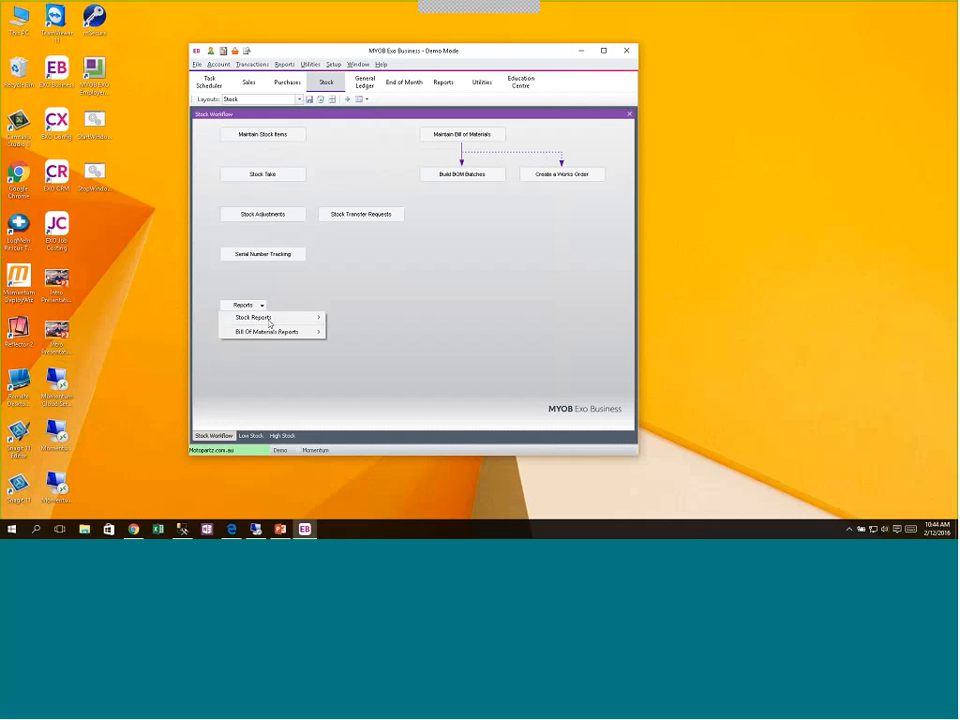
pyautogui.moveTo(268, 321)
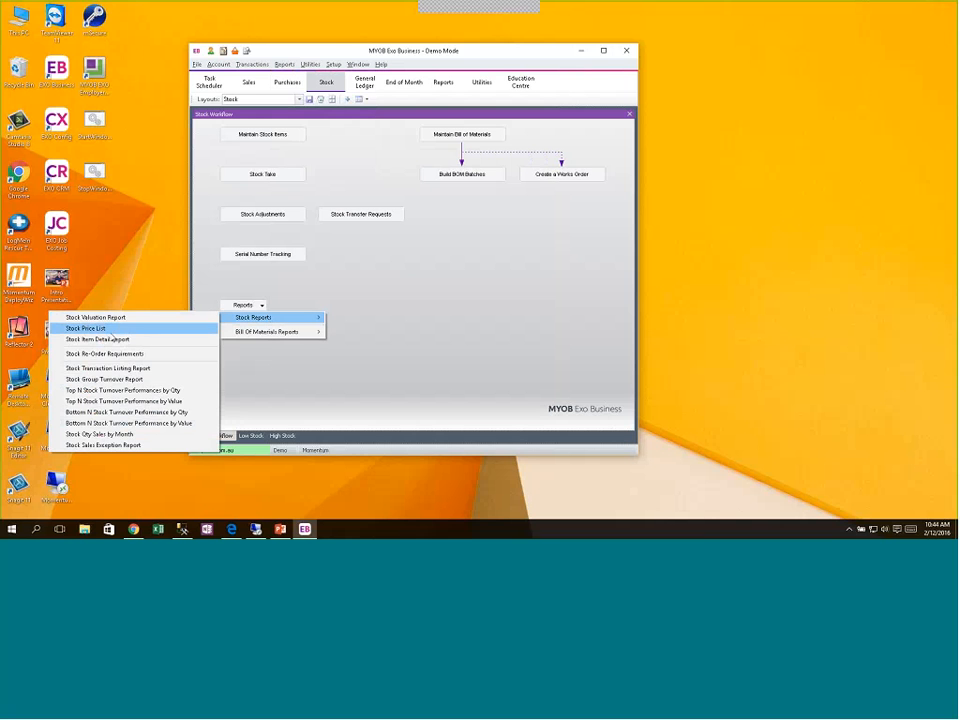
pyautogui.click(150, 368)
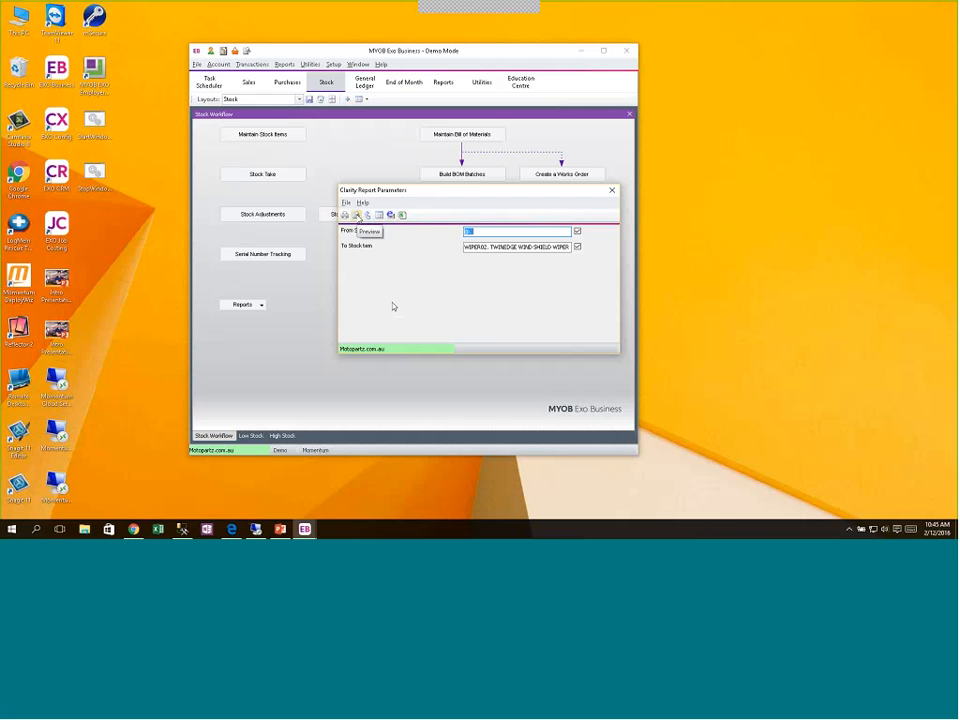
pyautogui.click(357, 216)
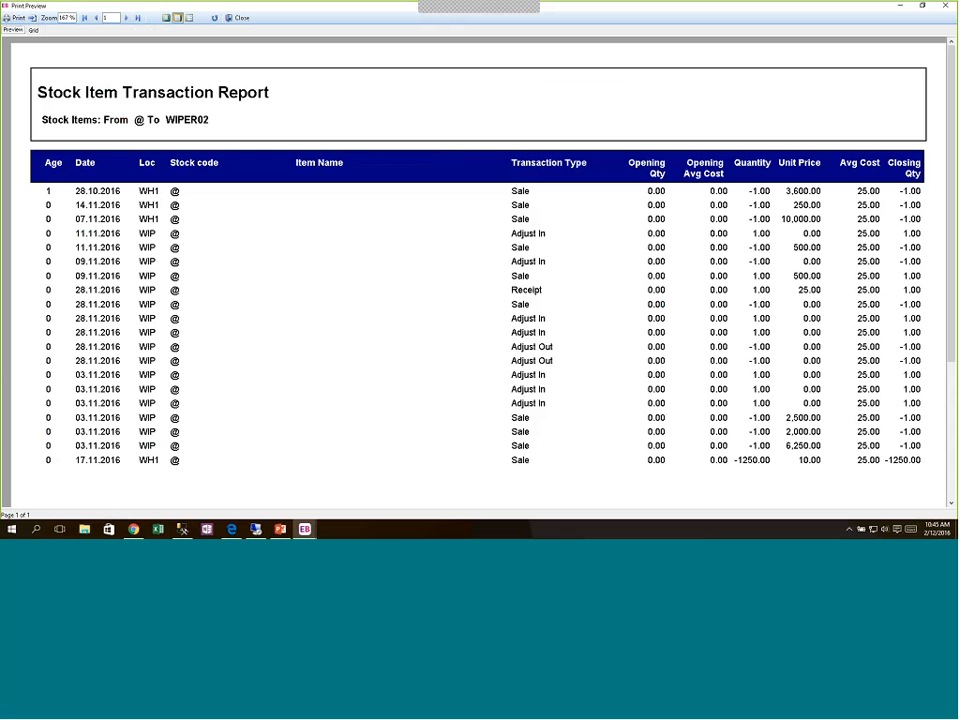
# Examine the print-to-file formats offered for the stock transaction report and leave without printing
pyautogui.click(17, 19)
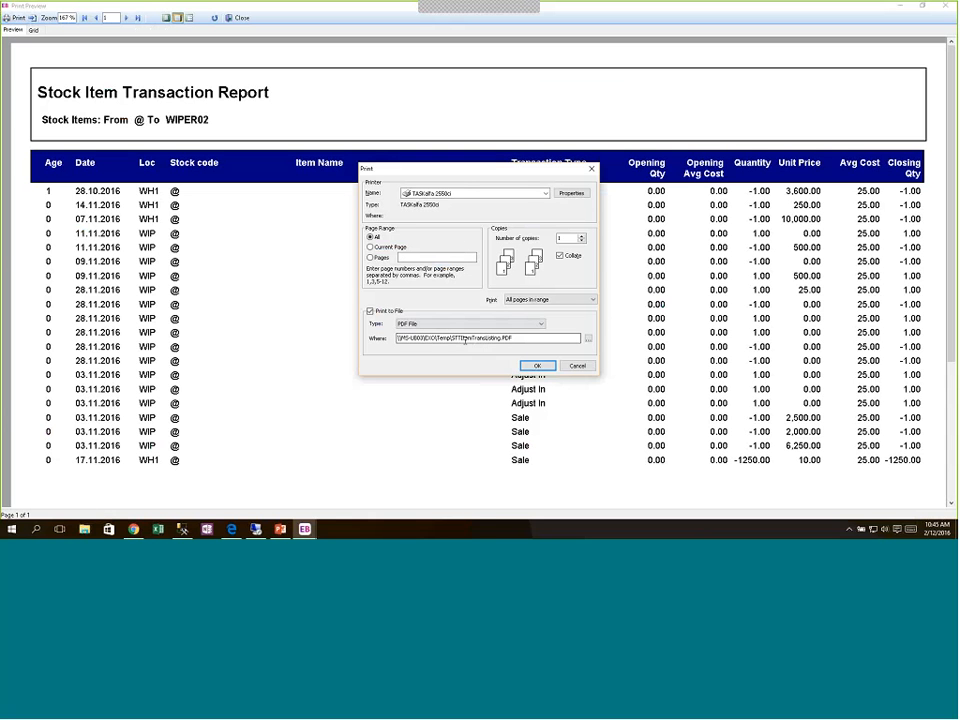
pyautogui.click(414, 325)
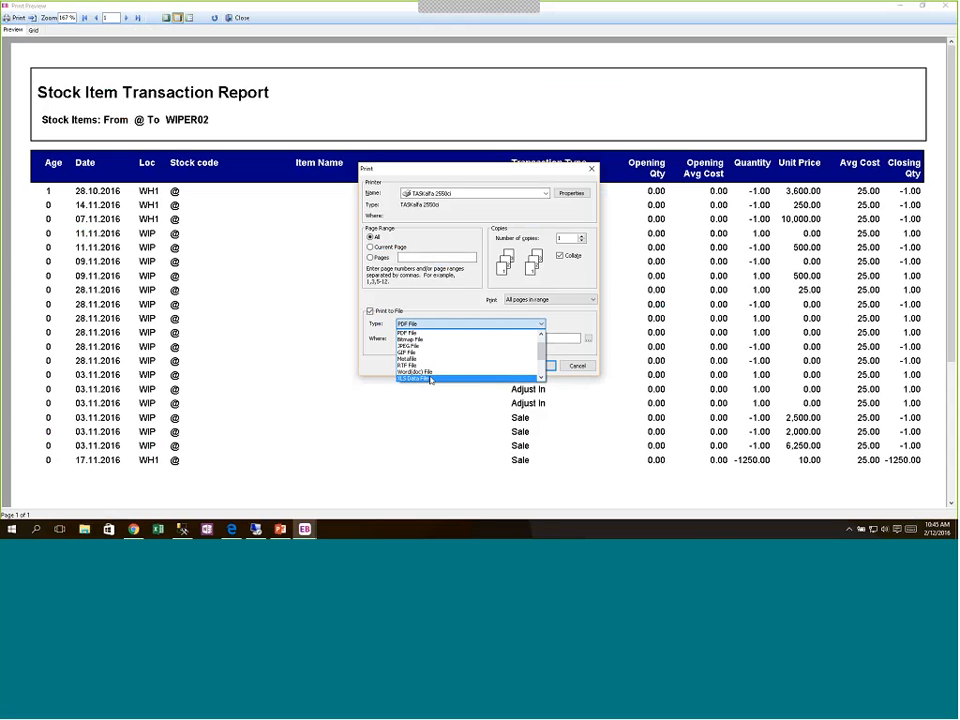
pyautogui.click(463, 300)
pyautogui.click(577, 366)
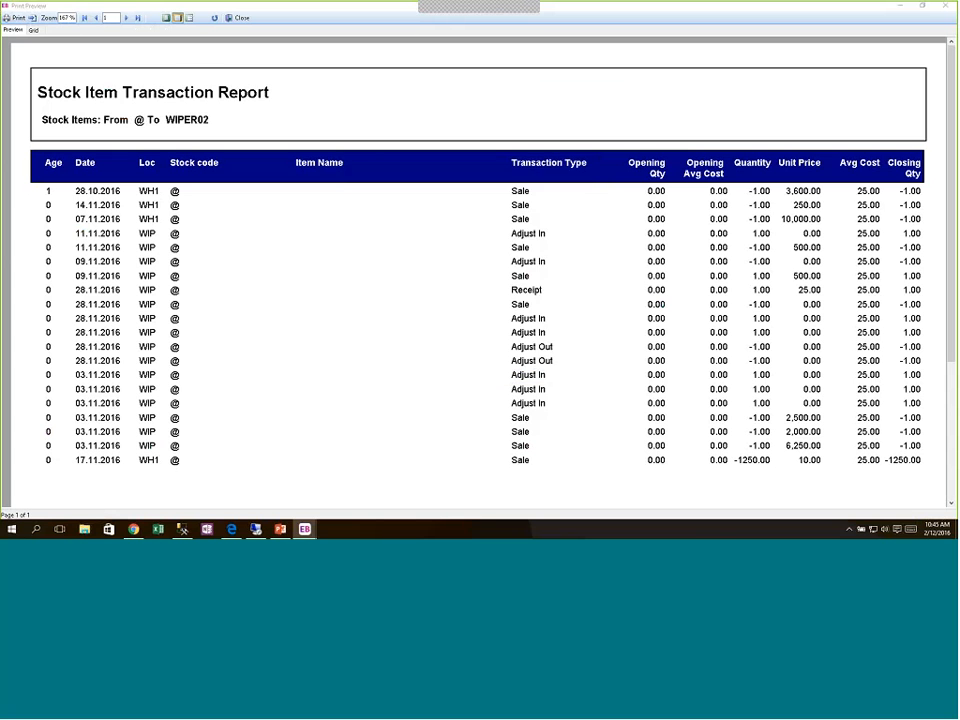
# Examine the report's raw data as a grid together with its column and copy options, and return to the page preview
pyautogui.click(34, 31)
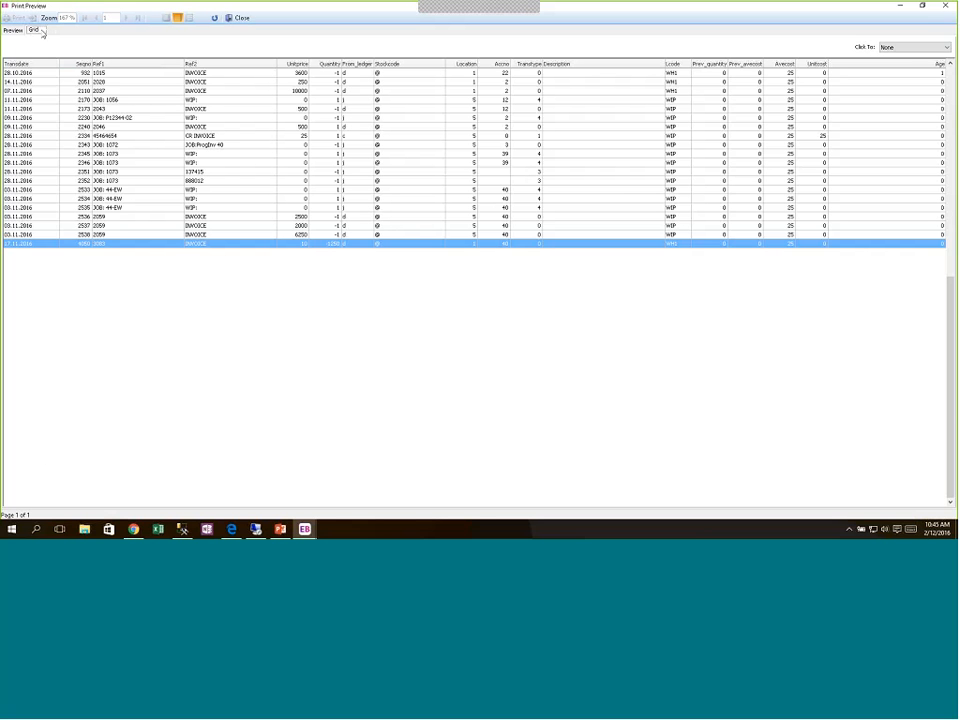
pyautogui.rightClick(420, 64)
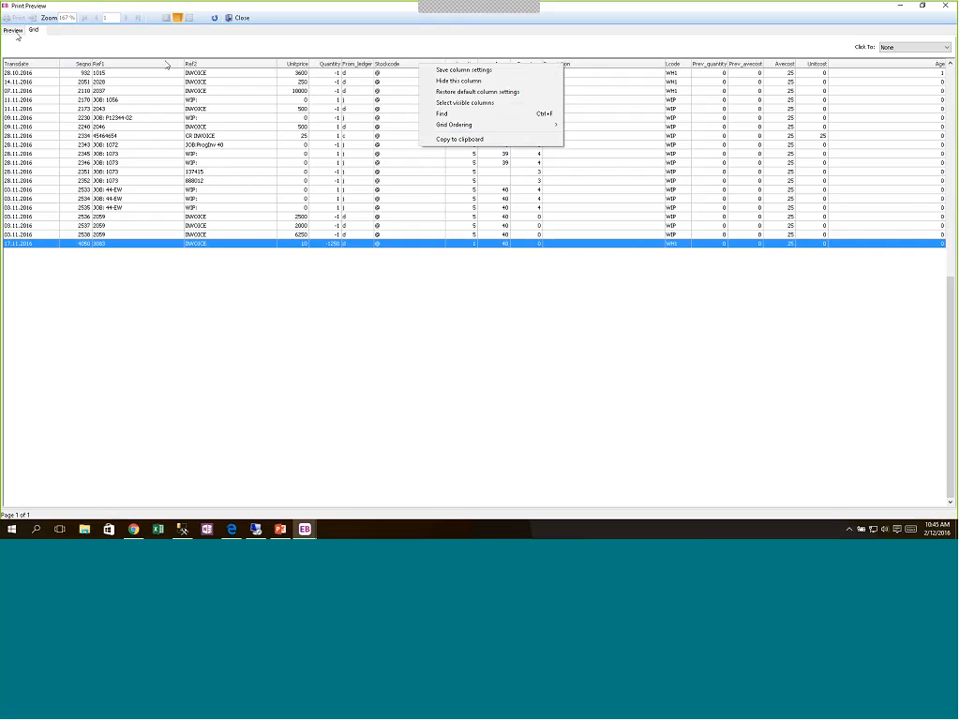
pyautogui.click(13, 31)
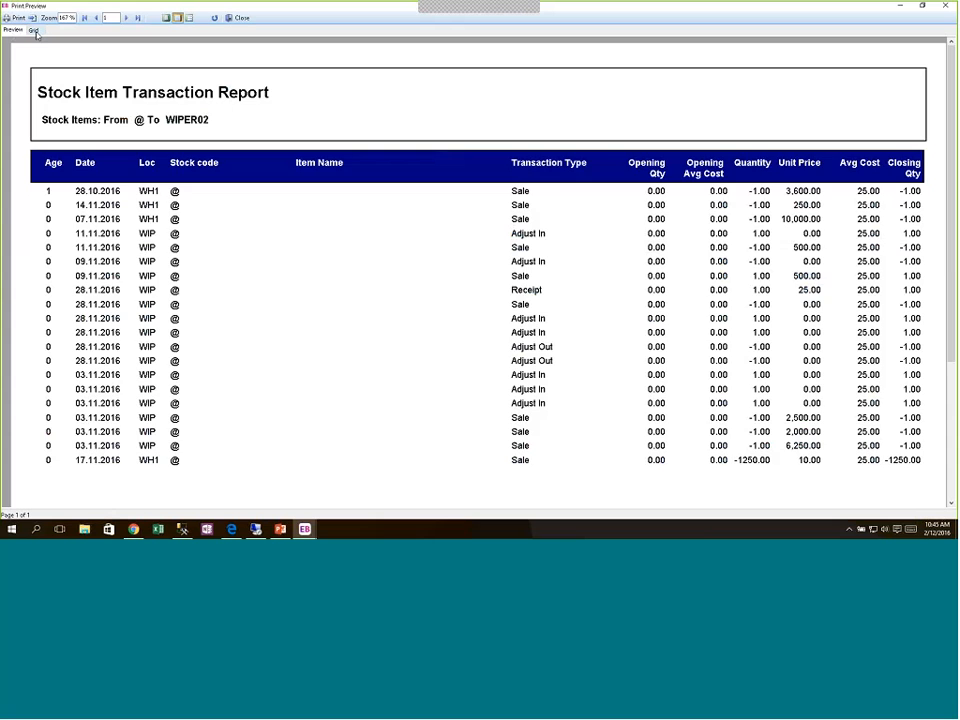
pyautogui.click(34, 31)
pyautogui.rightClick(126, 63)
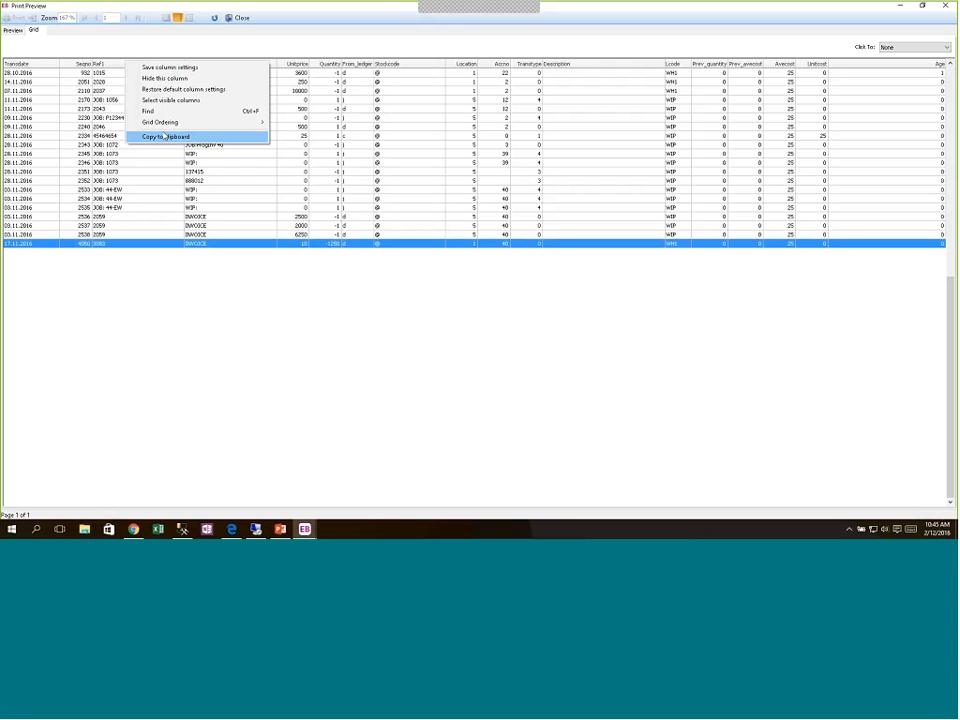
pyautogui.click(14, 30)
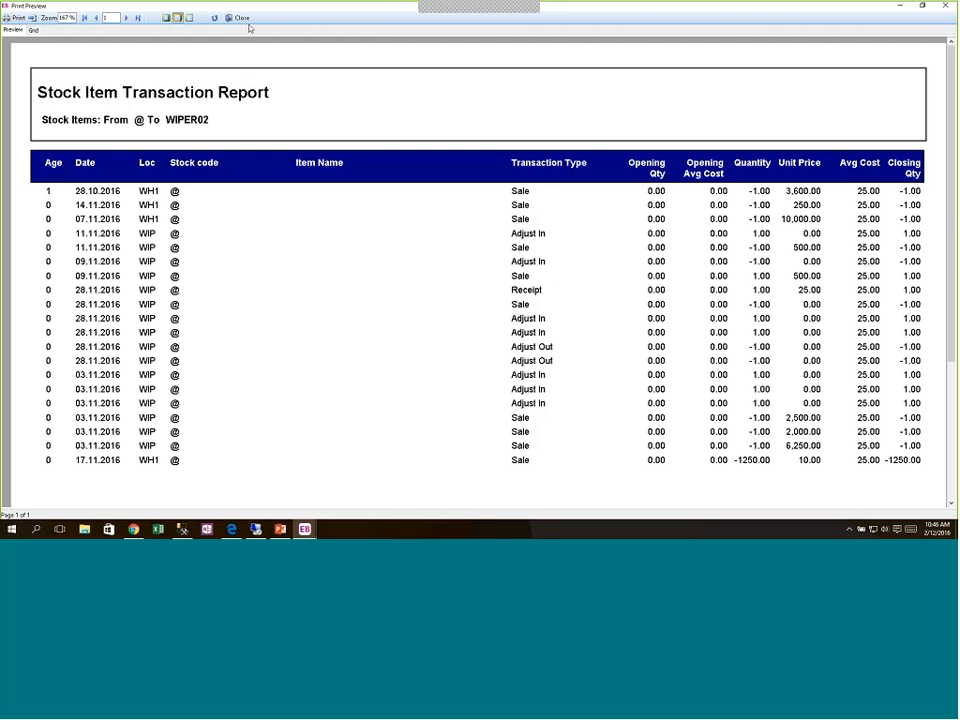
# Preview the stock transaction report once more from its parameters and close it
pyautogui.click(215, 18)
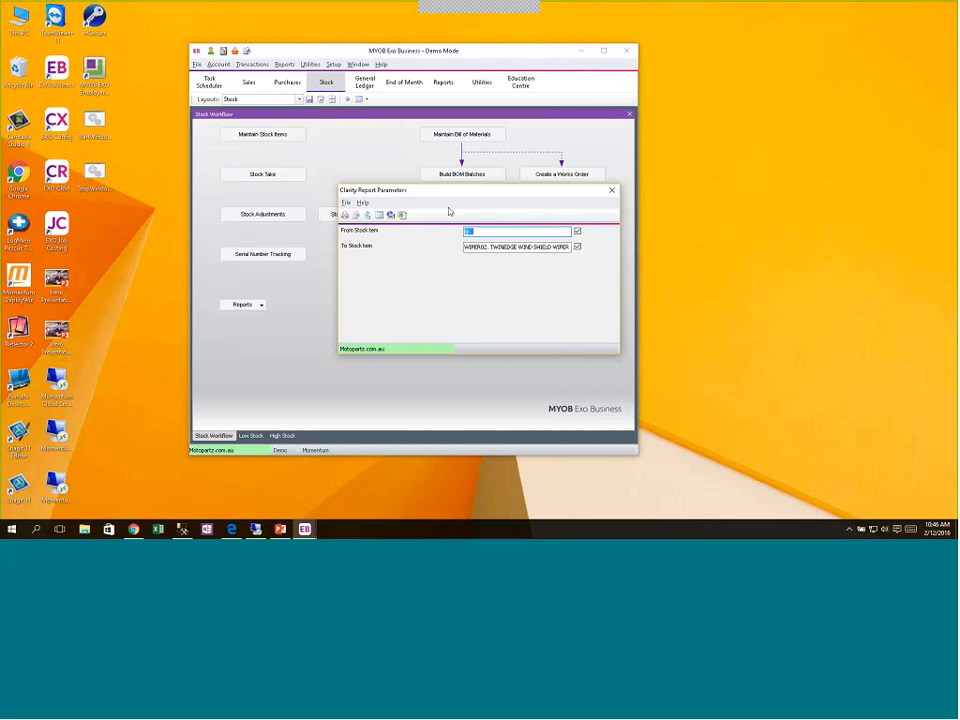
pyautogui.click(356, 216)
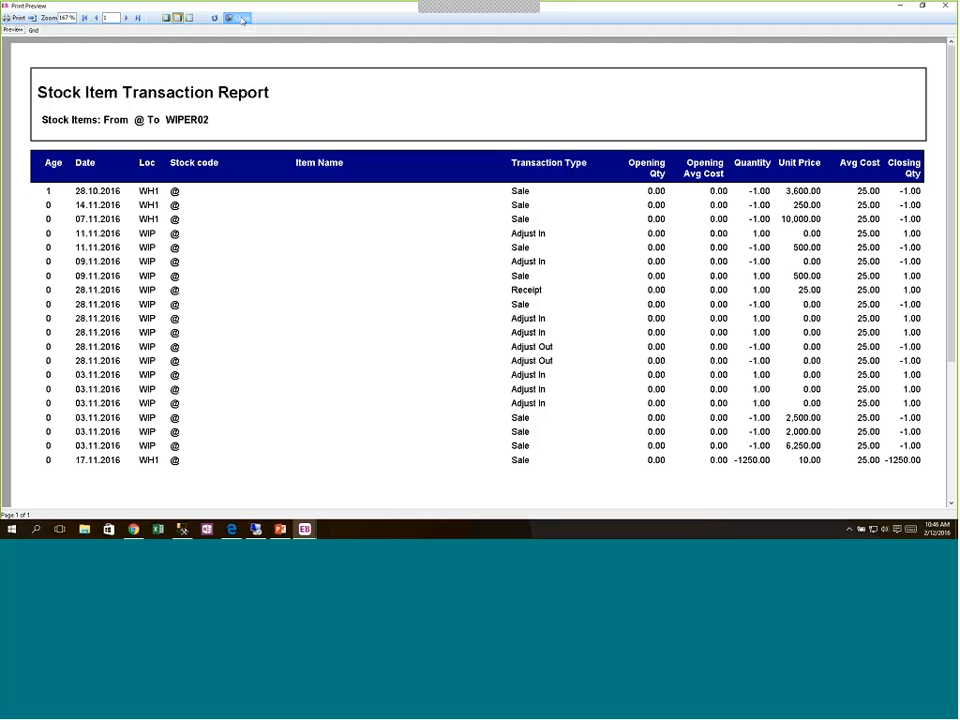
pyautogui.click(242, 19)
pyautogui.click(258, 305)
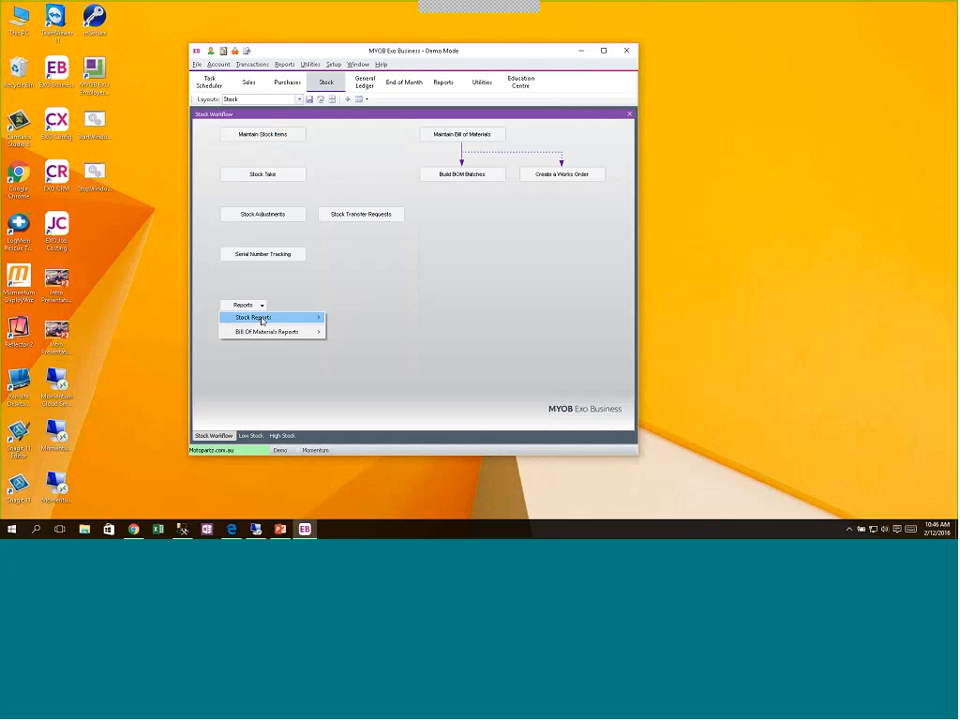
pyautogui.moveTo(262, 320)
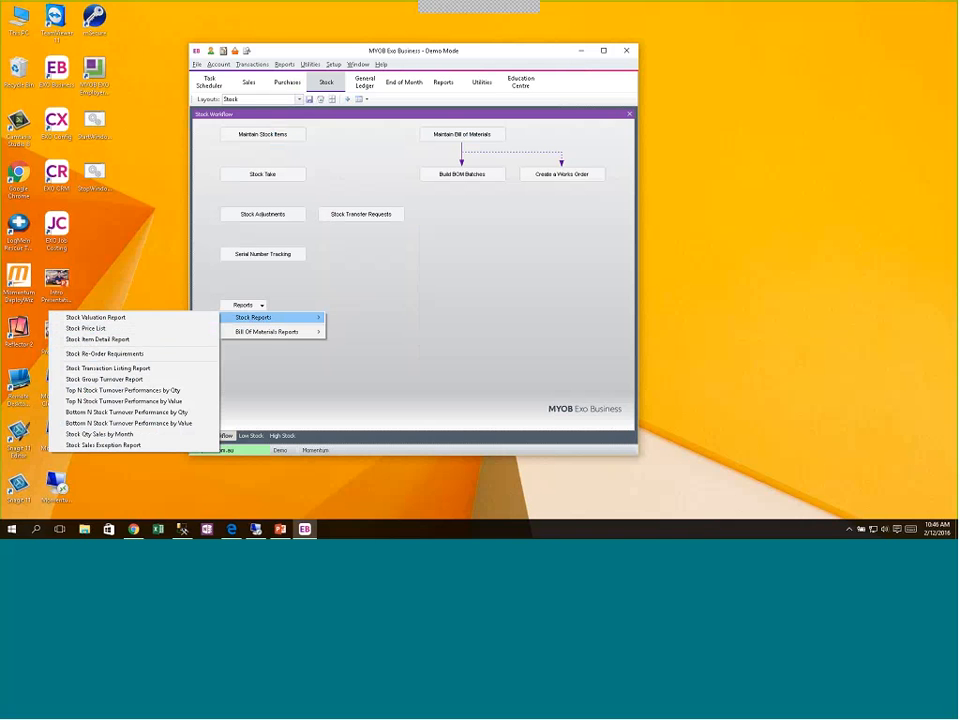
pyautogui.click(286, 64)
# Open the parameters of the Staff Sales by Stock sales report
pyautogui.click(285, 64)
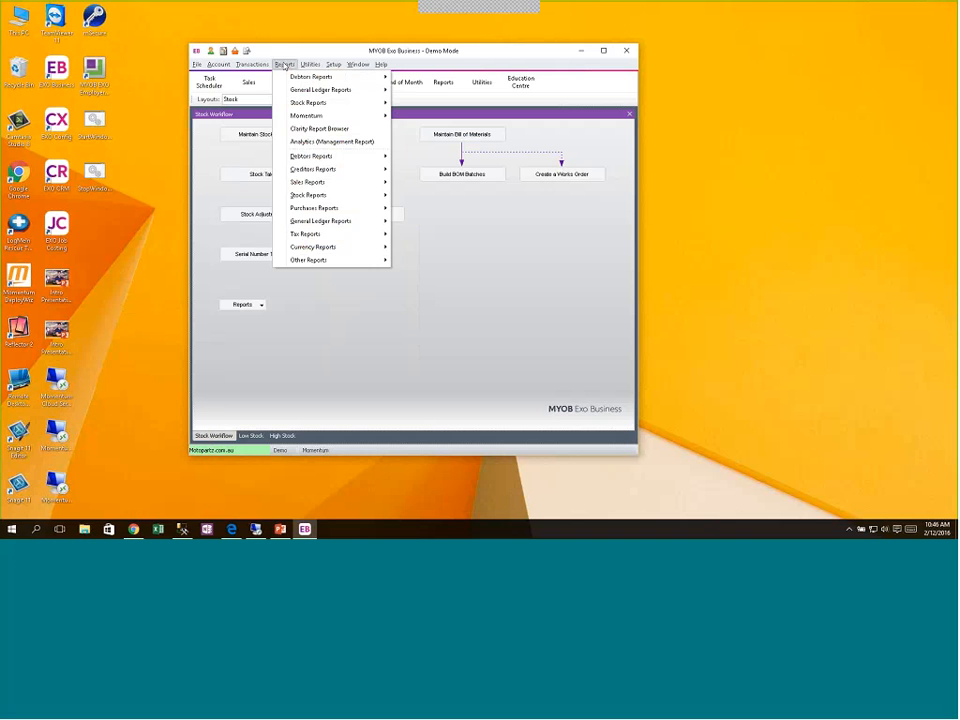
pyautogui.moveTo(311, 182)
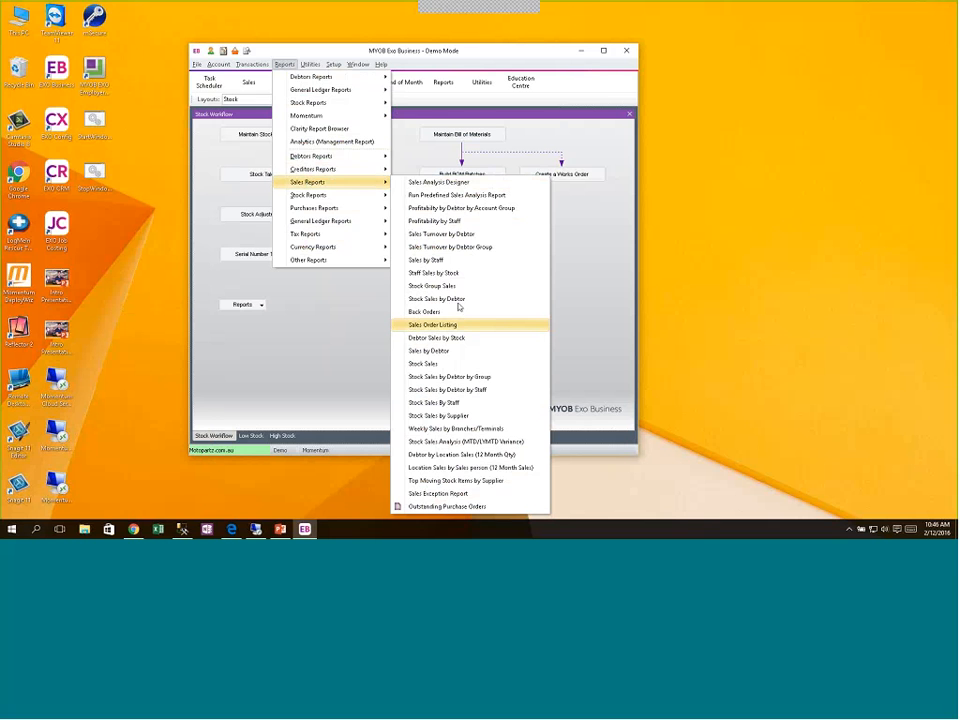
pyautogui.click(434, 274)
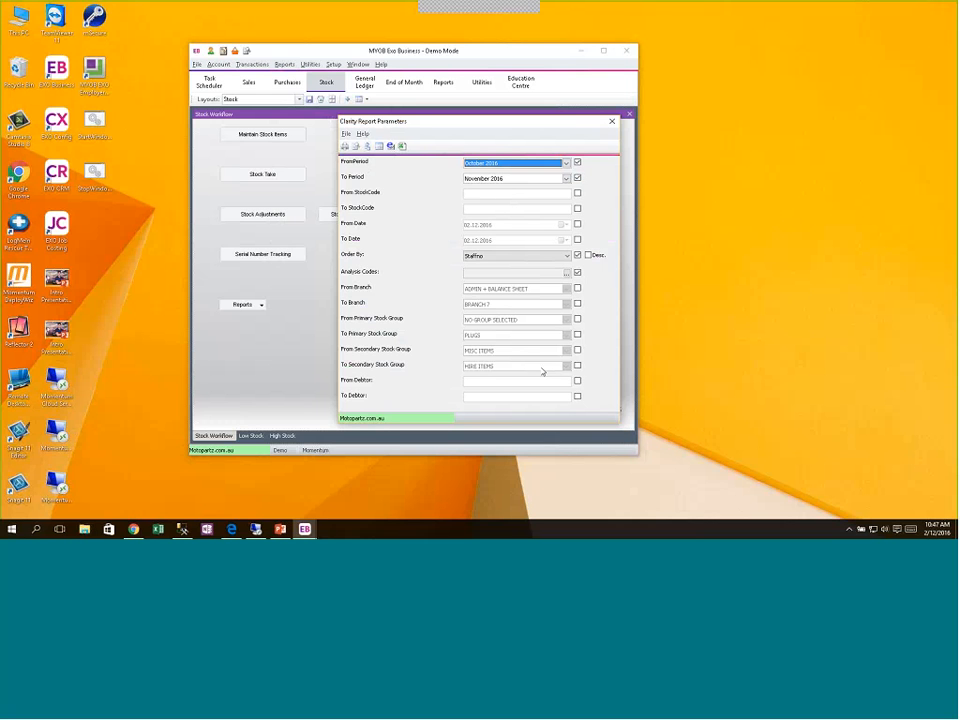
# Try enabling the From Primary Stock Group filter and turn it off again
pyautogui.click(577, 319)
pyautogui.click(567, 320)
pyautogui.click(436, 307)
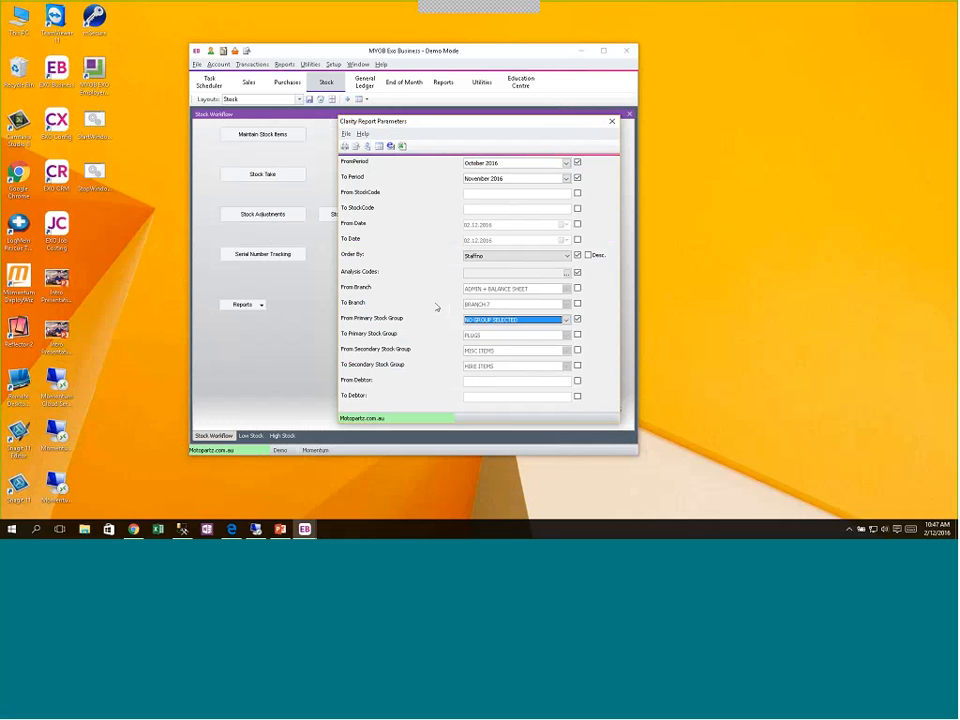
pyautogui.click(577, 319)
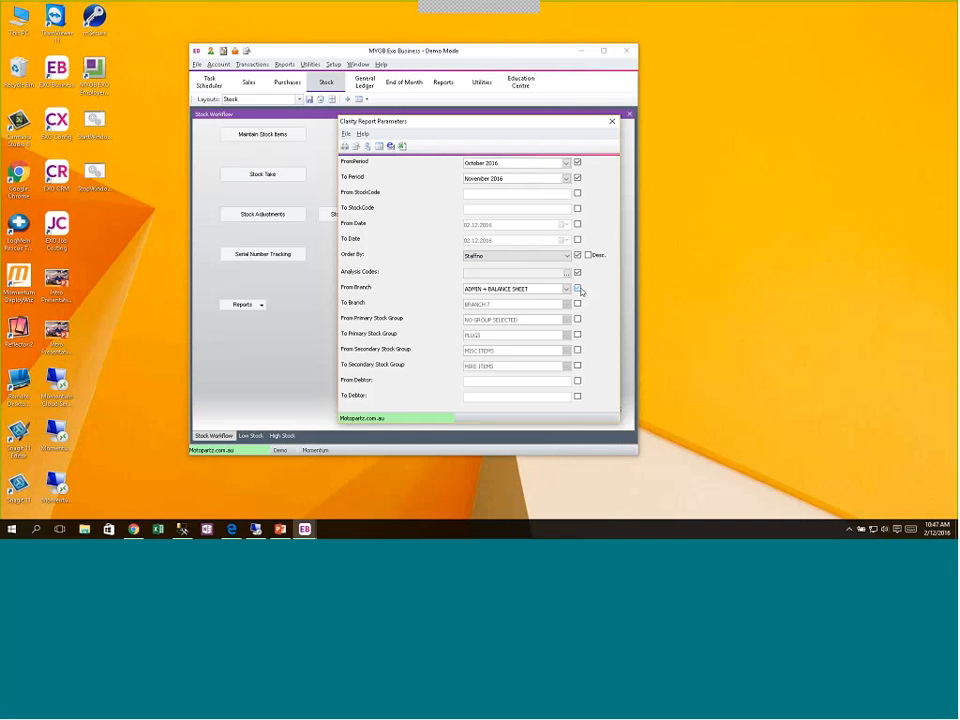
# Try limiting the report to branches from ADMIN + BALANCE SHEET to BRANCH 2, and disable both branch filters again
pyautogui.click(577, 288)
pyautogui.click(566, 304)
pyautogui.click(488, 320)
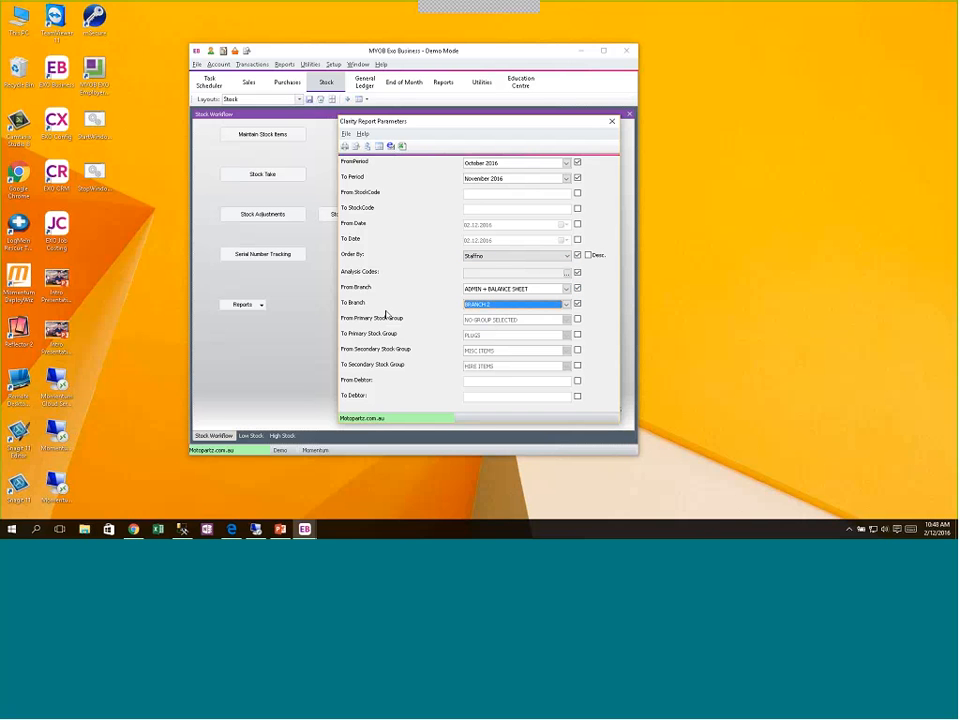
pyautogui.click(577, 304)
pyautogui.click(577, 289)
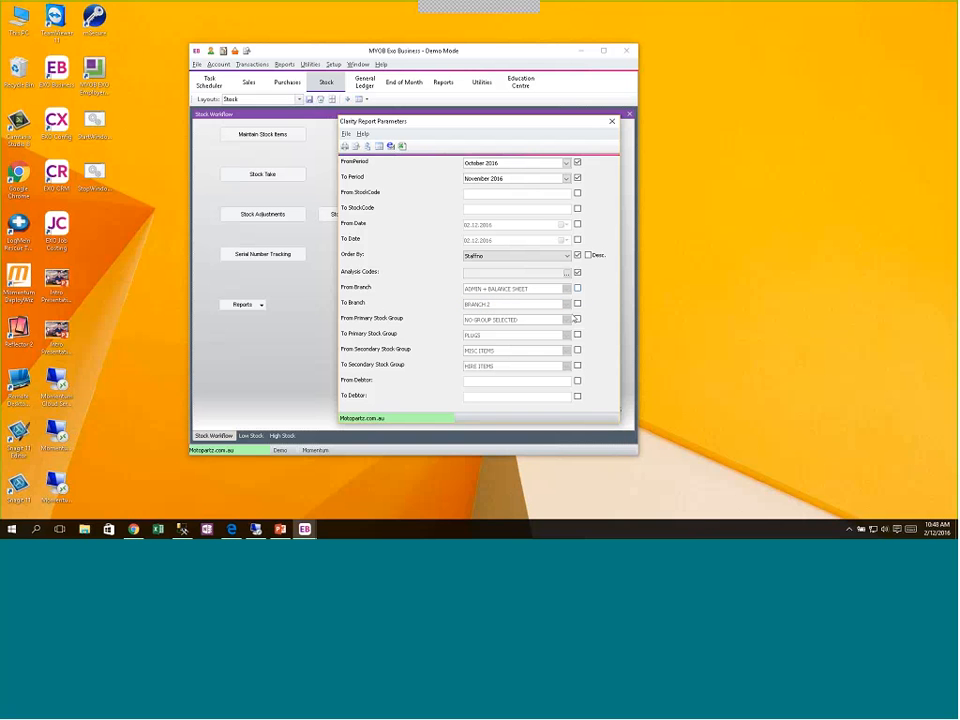
# Preview Staff Sales by Stock for October 2016 to November 2016, trying whole-page and page-width zoom before setting 100%
pyautogui.click(358, 150)
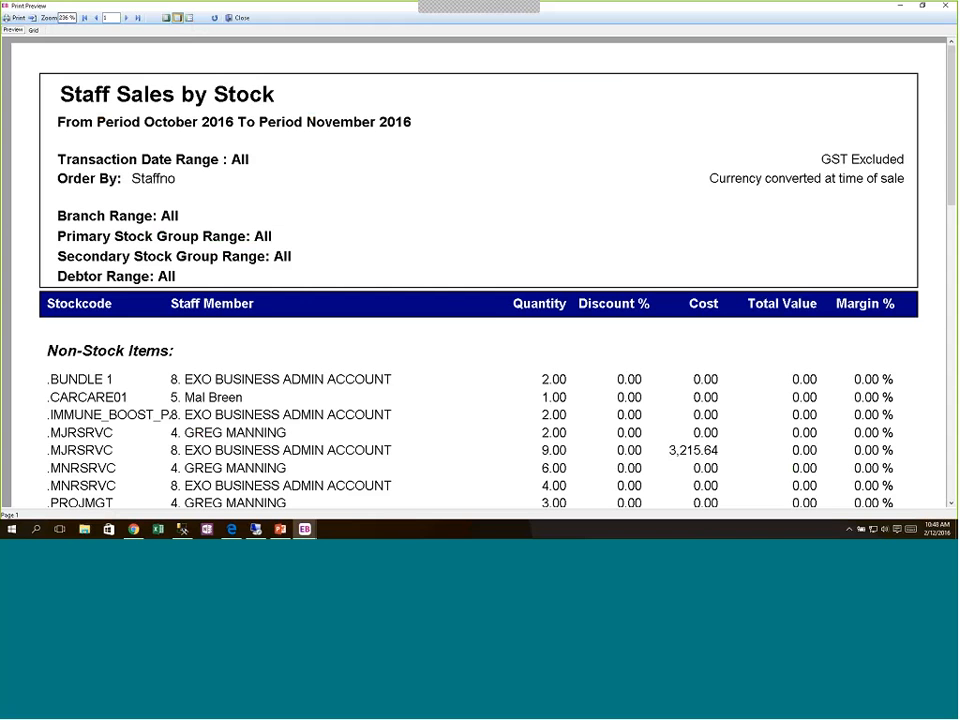
pyautogui.click(165, 19)
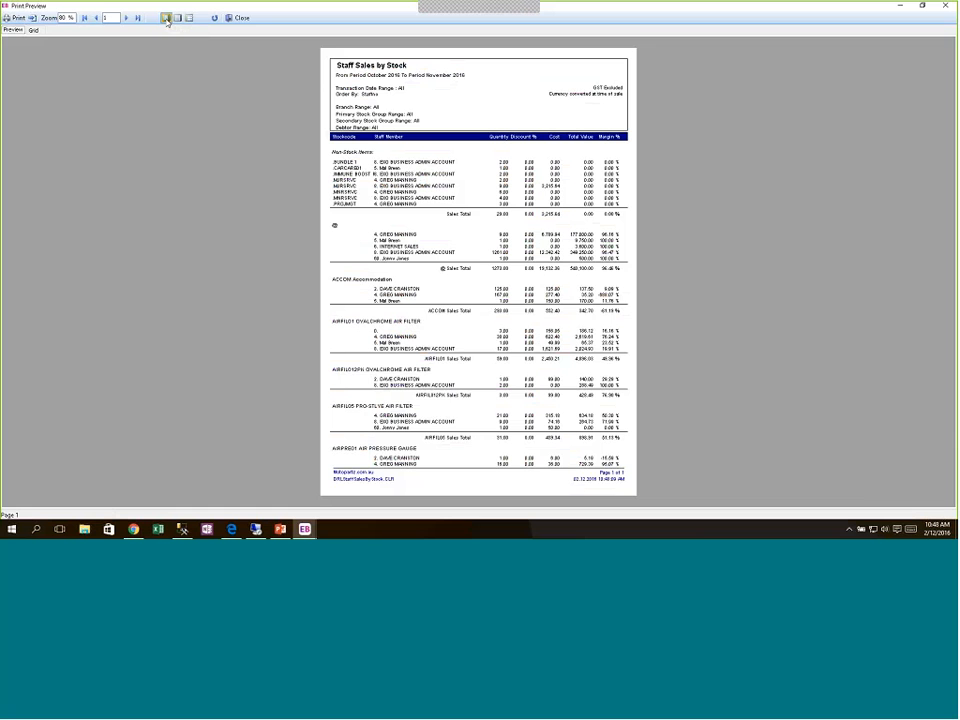
pyautogui.click(178, 20)
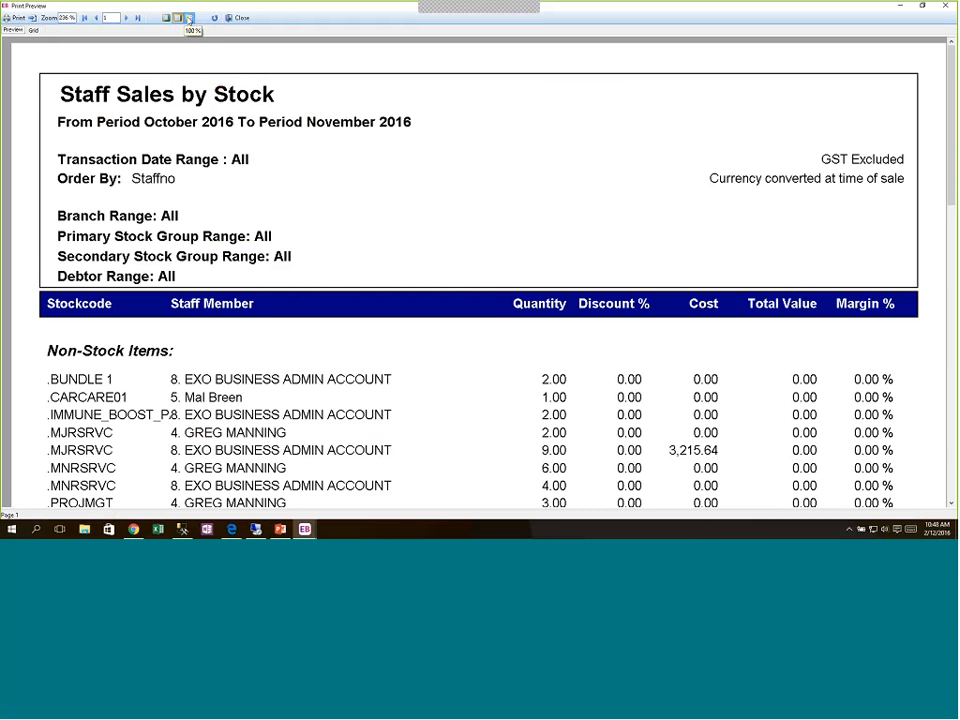
pyautogui.click(189, 19)
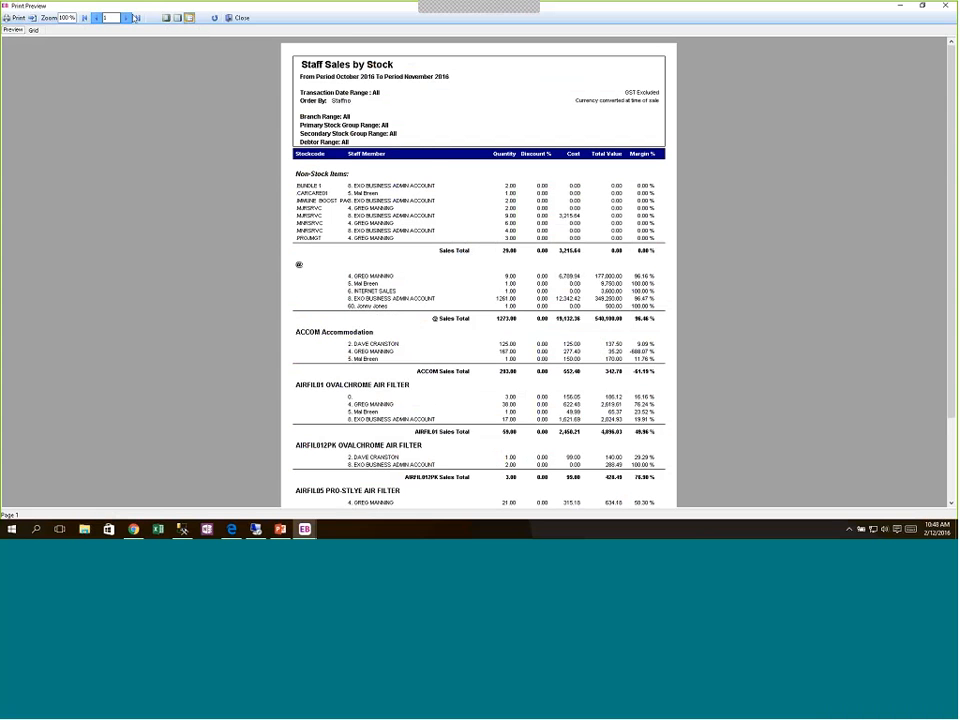
# View the last page of the Staff Sales by Stock report, return to the first page and close the preview
pyautogui.click(127, 17)
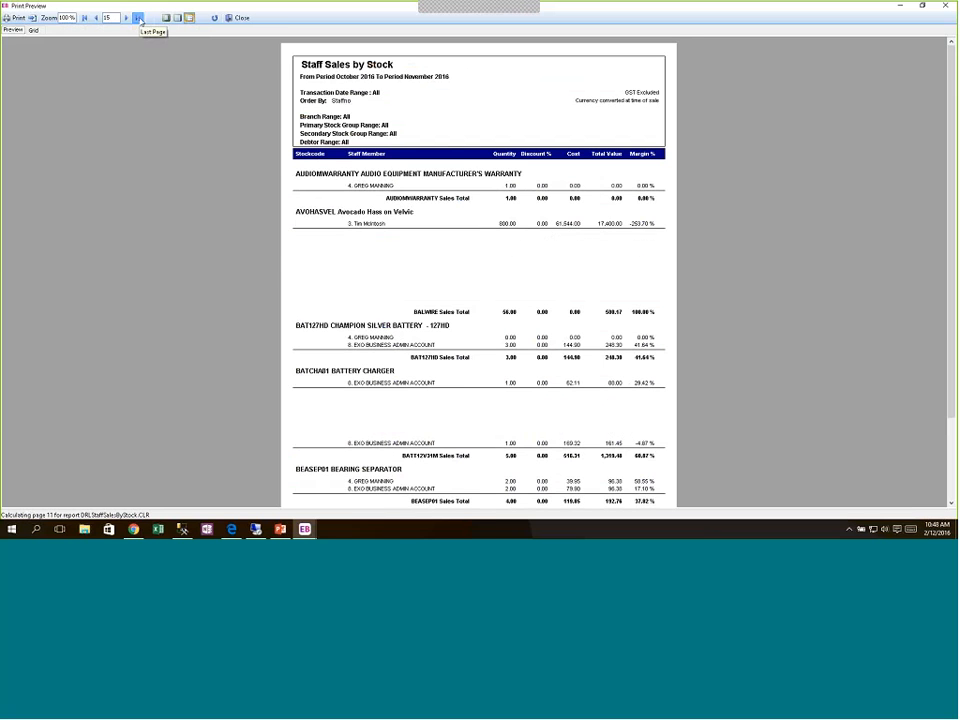
pyautogui.click(85, 17)
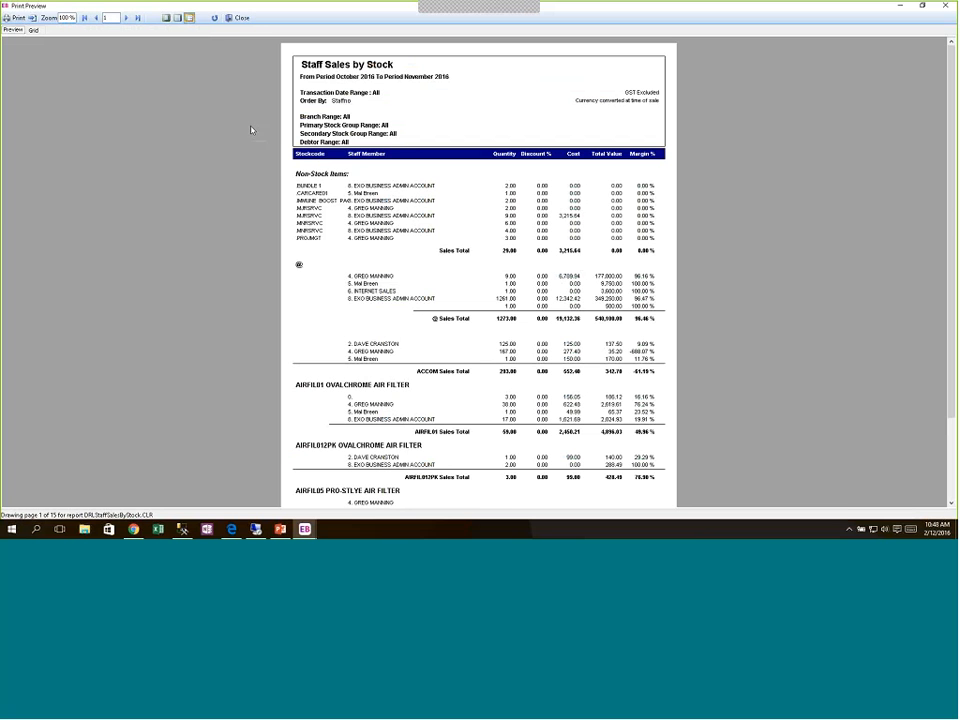
pyautogui.click(239, 18)
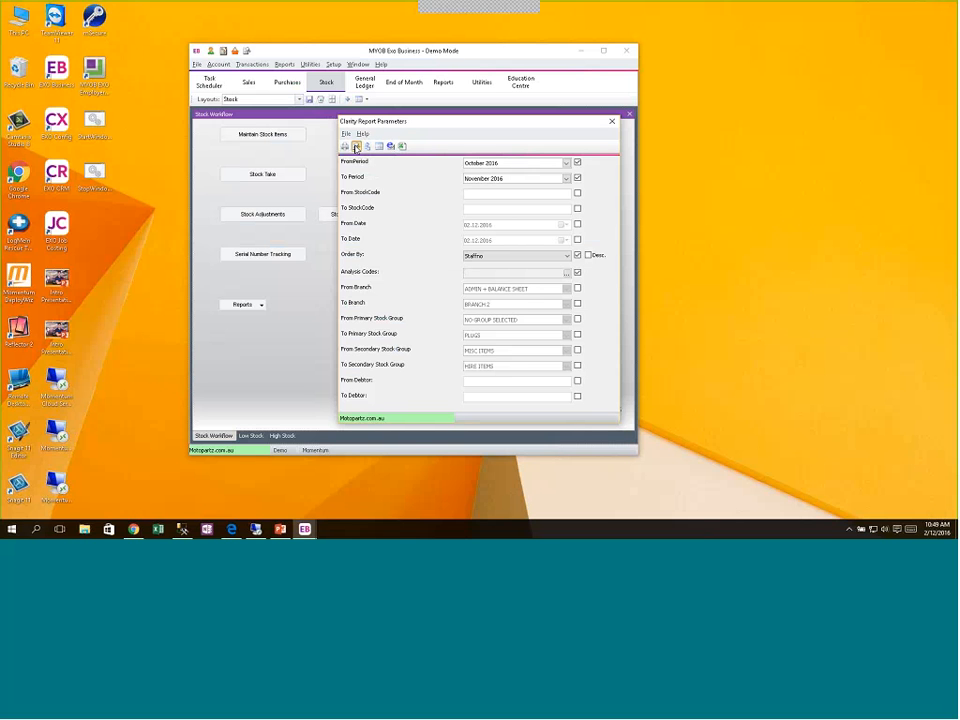
# Preview Staff Sales by Stock and view its PDF print-to-file options without exporting, closing the preview and the report parameters
pyautogui.click(356, 148)
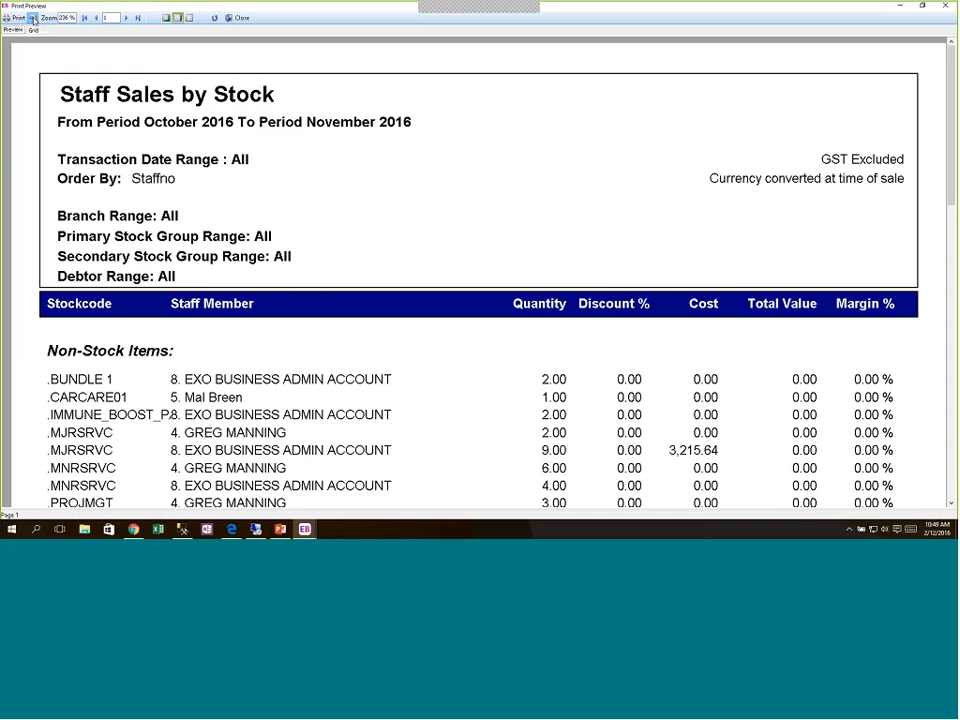
pyautogui.click(33, 18)
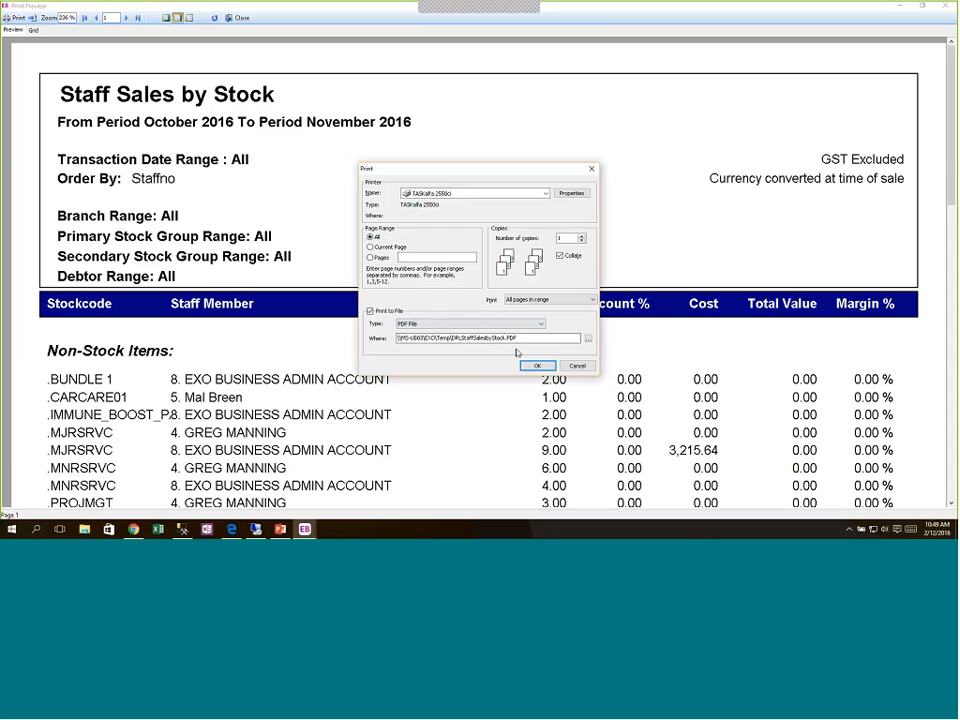
pyautogui.click(580, 366)
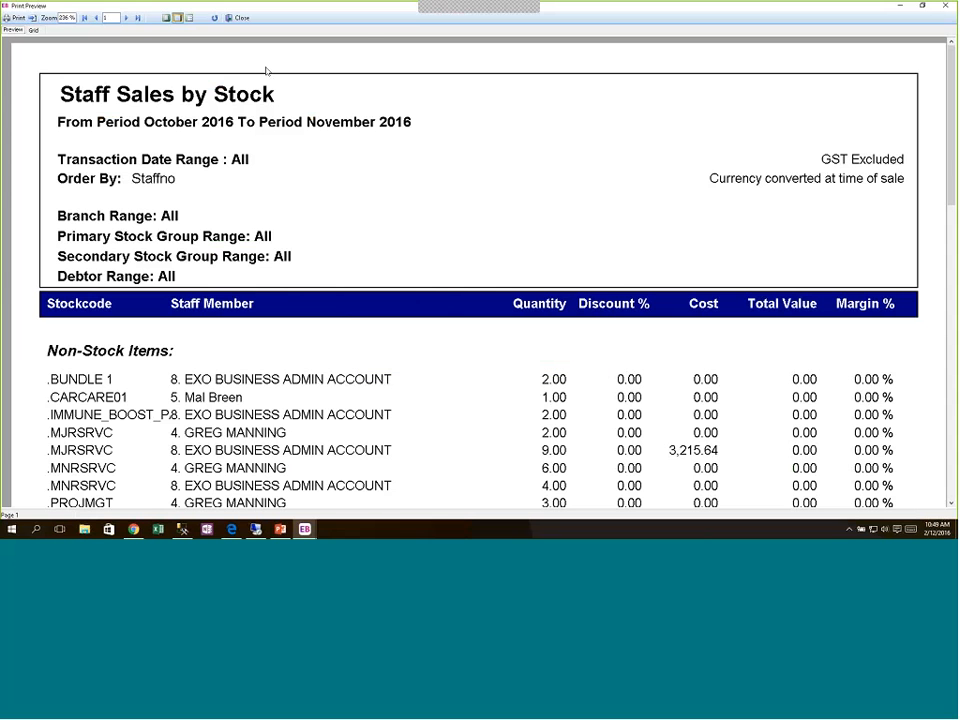
pyautogui.click(239, 18)
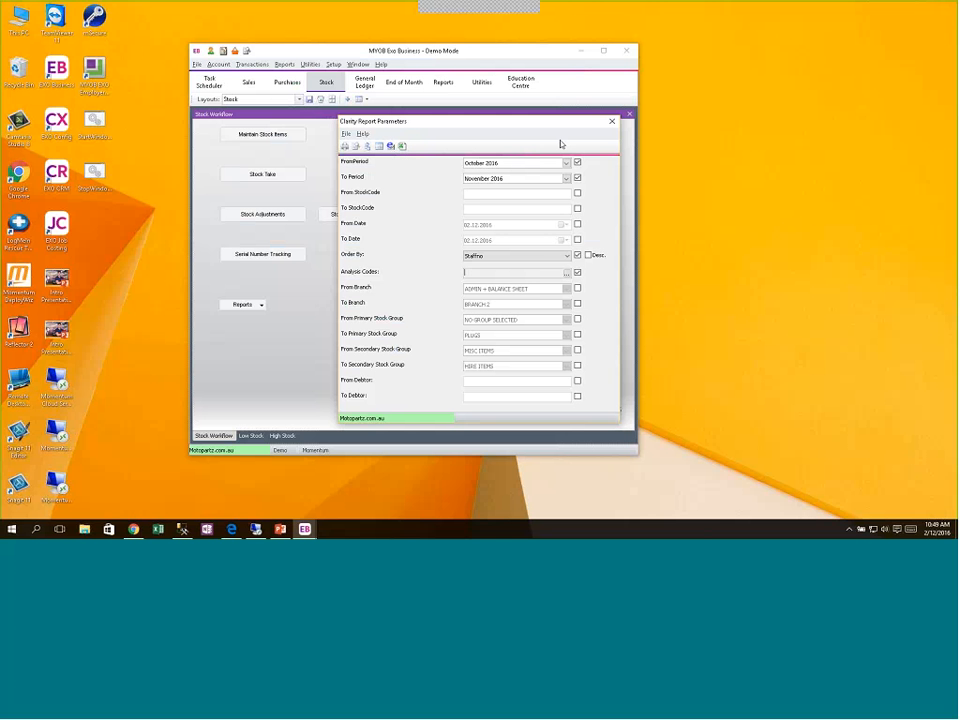
pyautogui.click(612, 122)
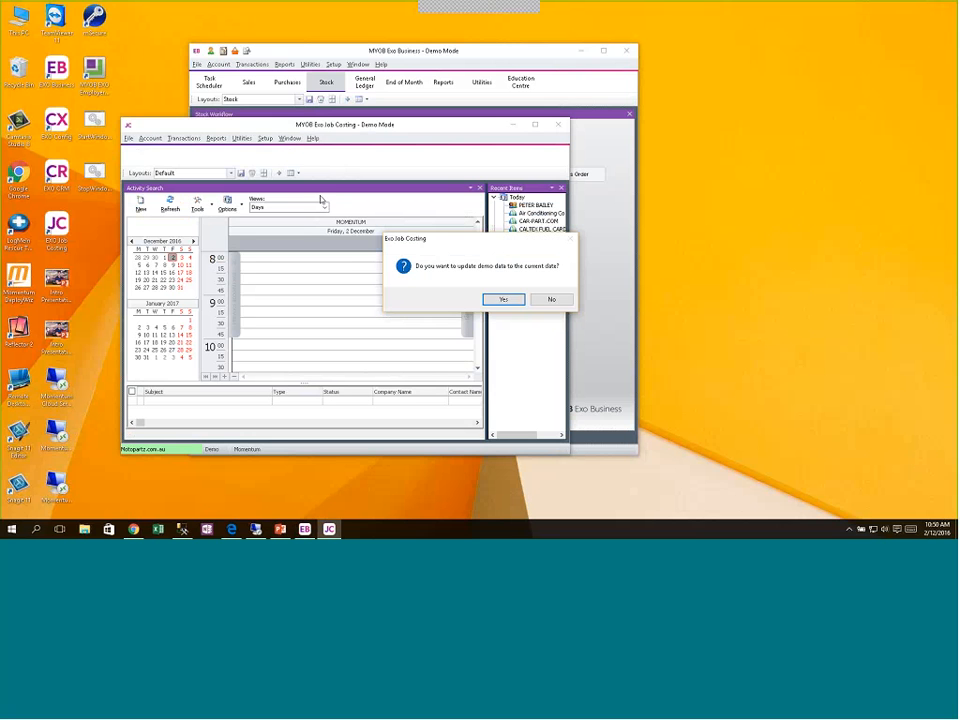
# Switch to MYOB Exo Job Costing, declining the demo data date update, and minimise the MYOB Exo Business window
pyautogui.click(550, 299)
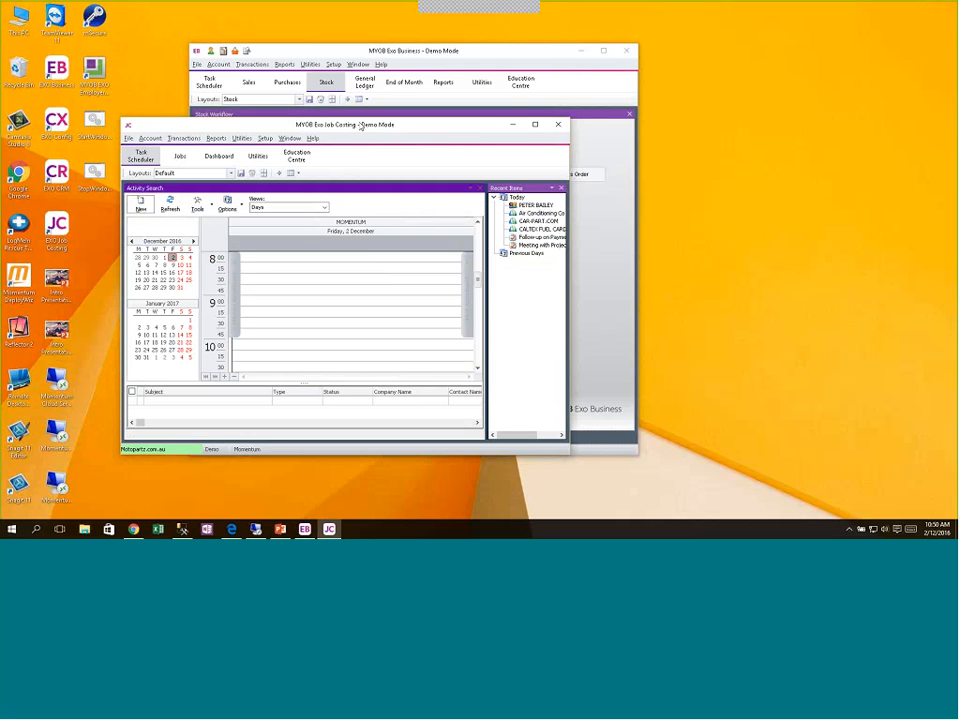
pyautogui.moveTo(361, 126); pyautogui.dragTo(427, 51)
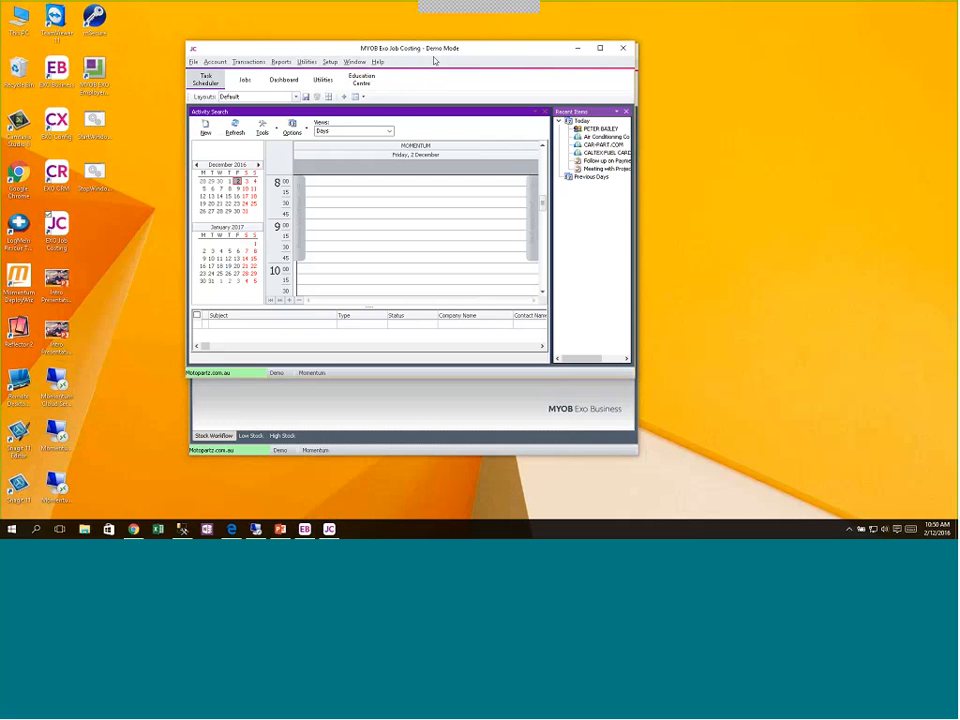
pyautogui.moveTo(435, 50)
pyautogui.mouseDown()
pyautogui.moveTo(436, 87)
pyautogui.moveTo(439, 72)
pyautogui.mouseUp()
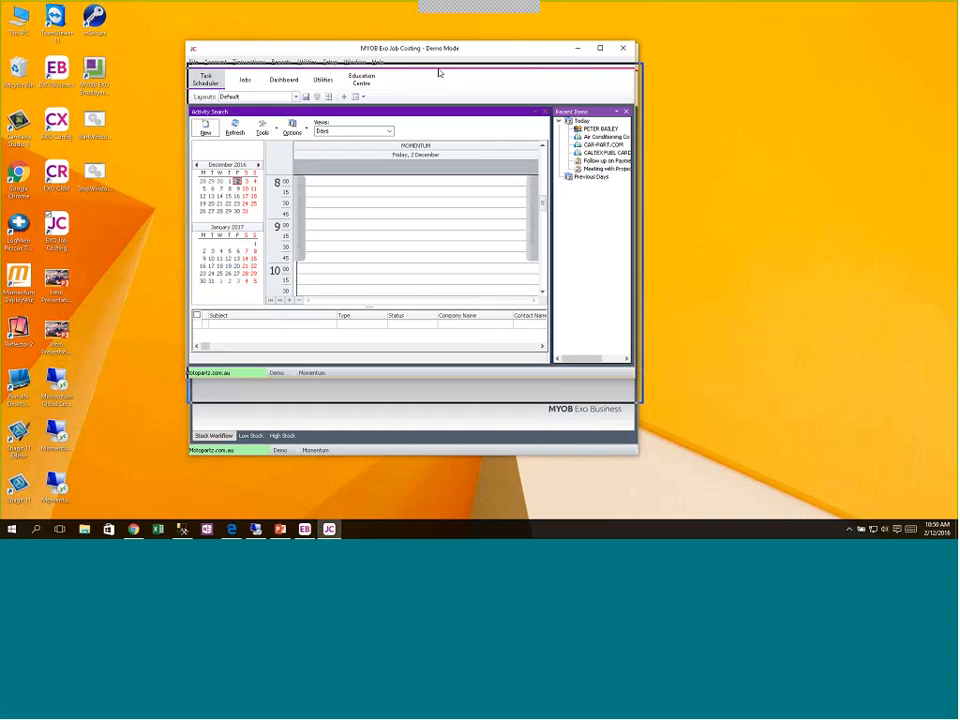
pyautogui.moveTo(439, 72); pyautogui.dragTo(439, 72)
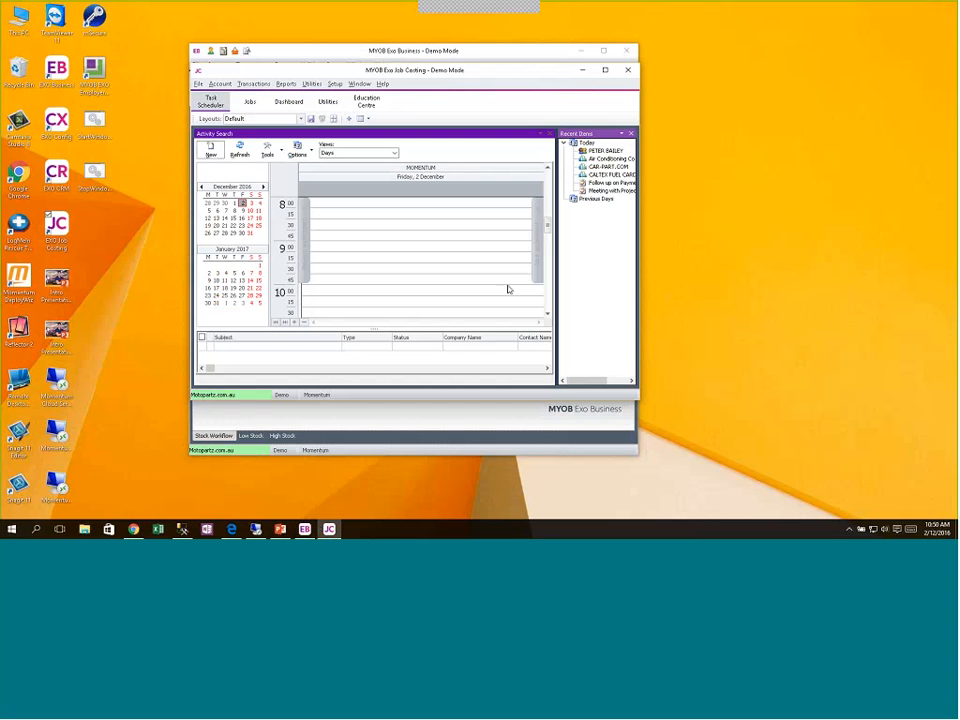
pyautogui.click(586, 54)
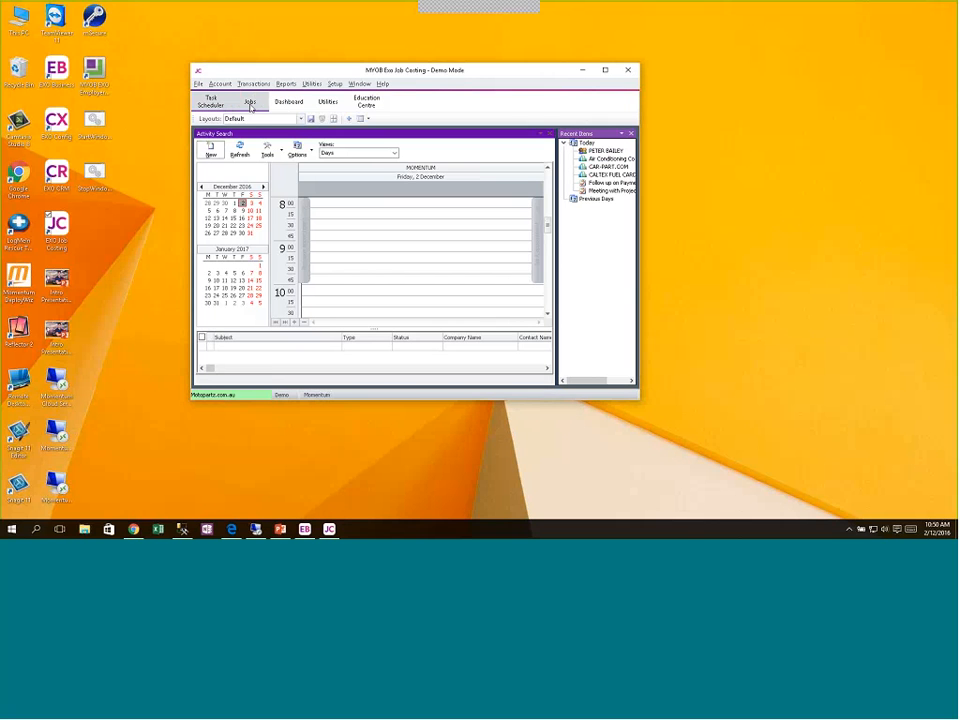
# Open Plan/Maintain Jobs from the Jobs workflow and search for jobs with the existing filters
pyautogui.click(250, 102)
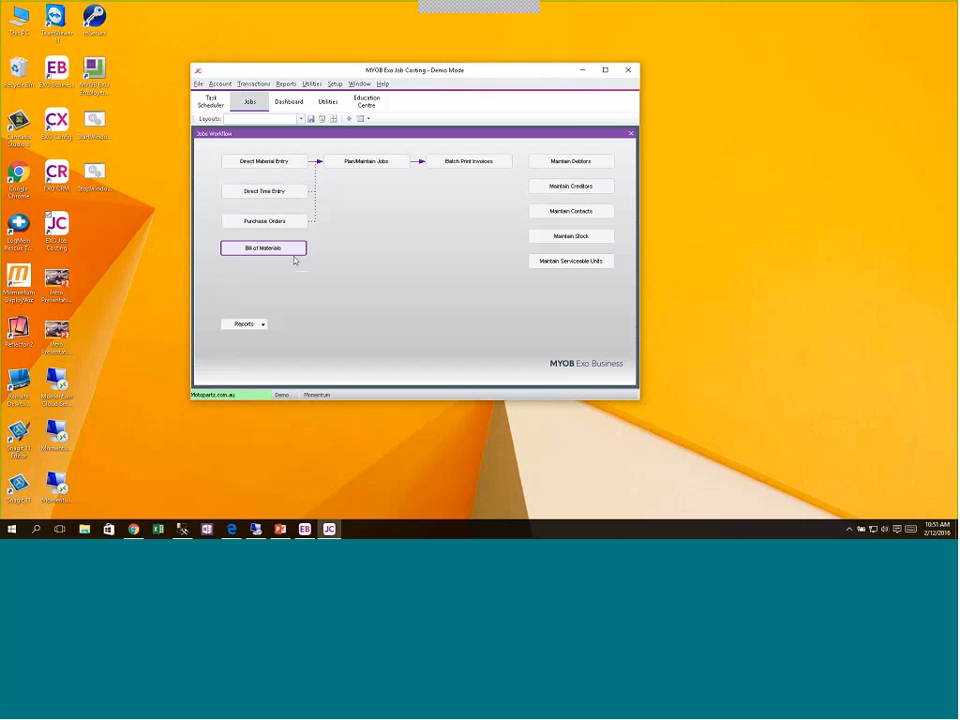
pyautogui.click(388, 167)
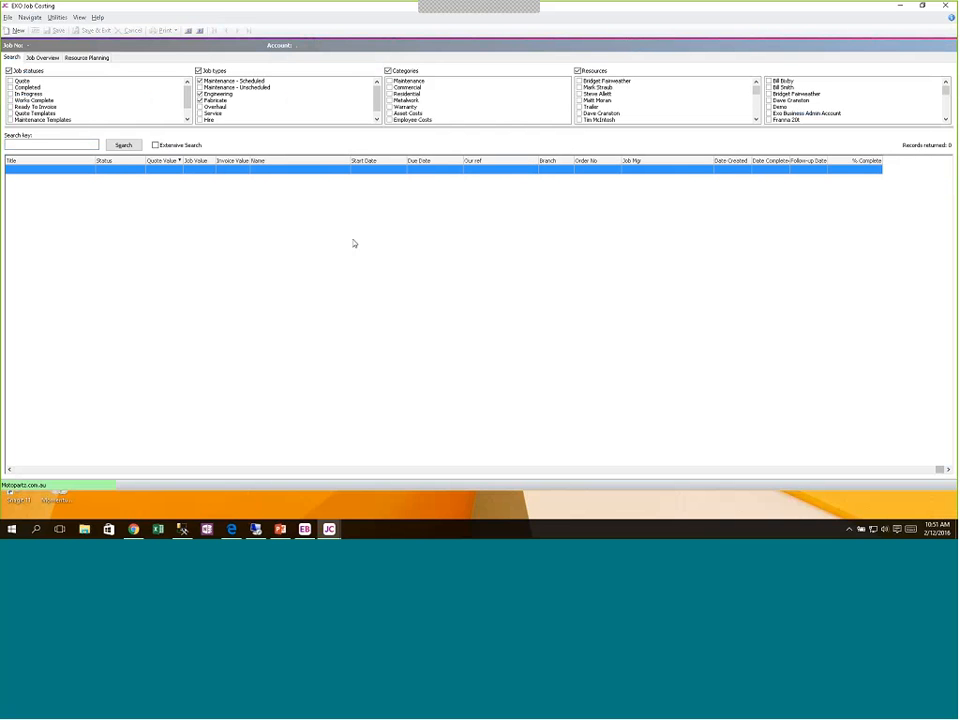
pyautogui.click(123, 145)
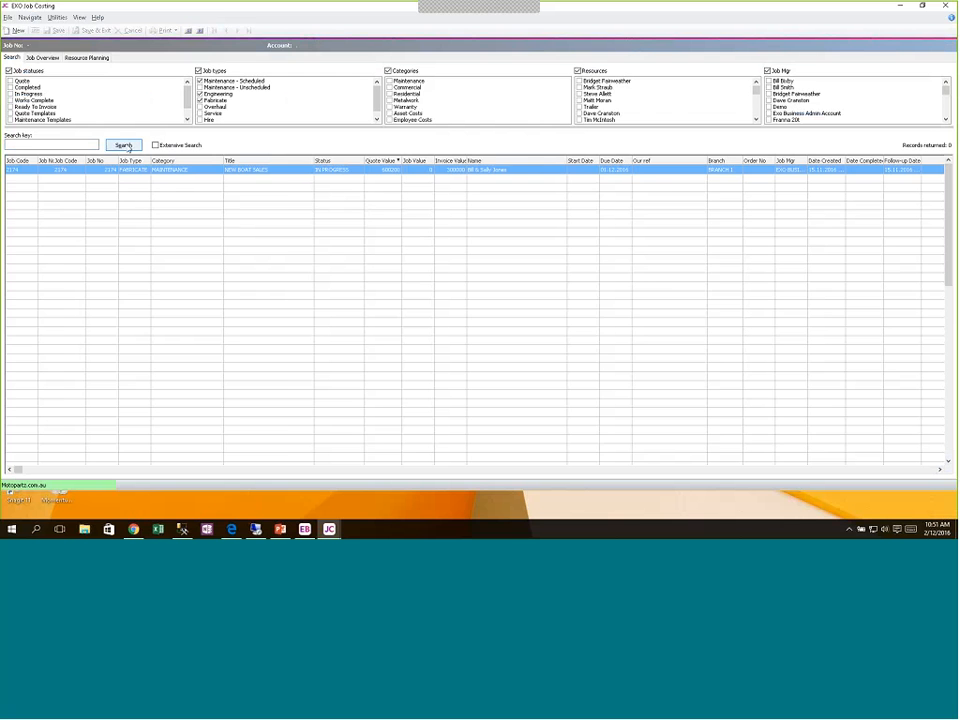
# Hide the Job No column in the job search results grid
pyautogui.rightClick(187, 162)
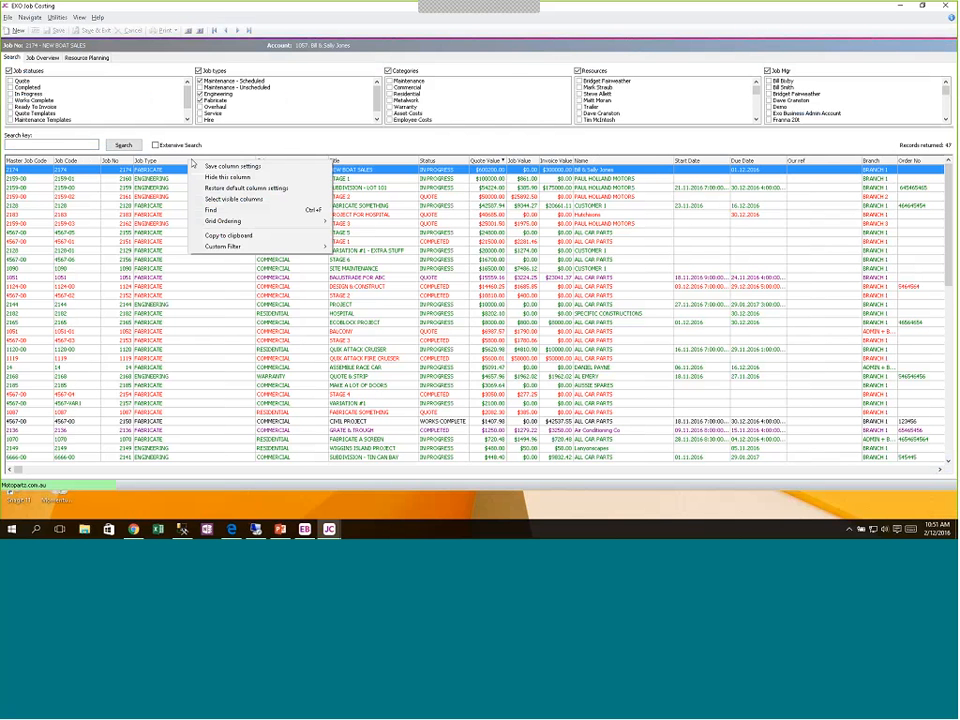
pyautogui.click(243, 200)
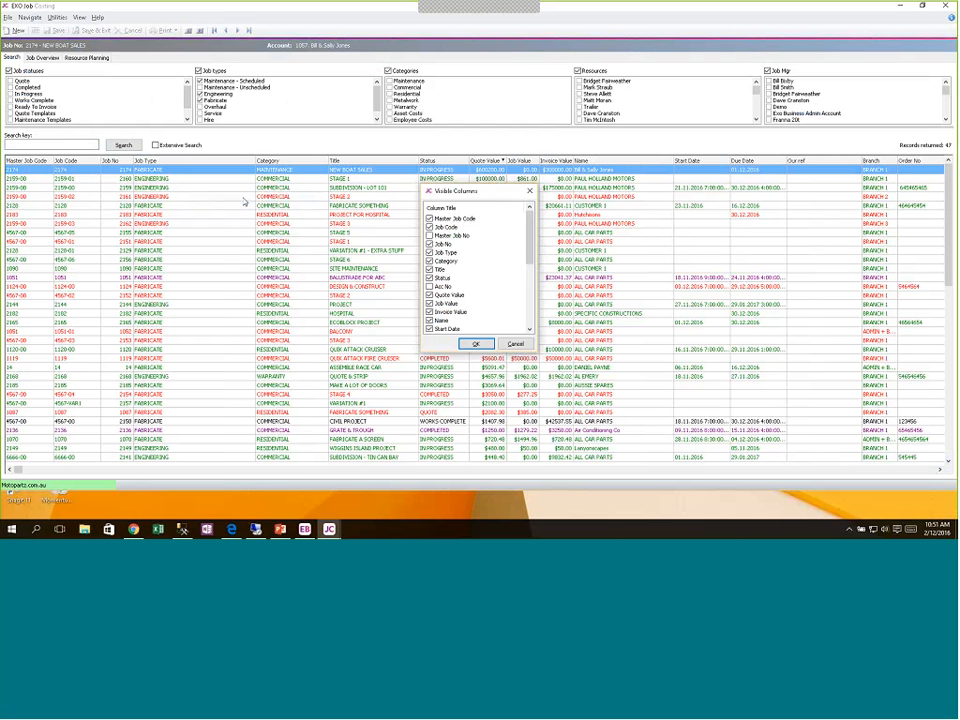
pyautogui.click(485, 245)
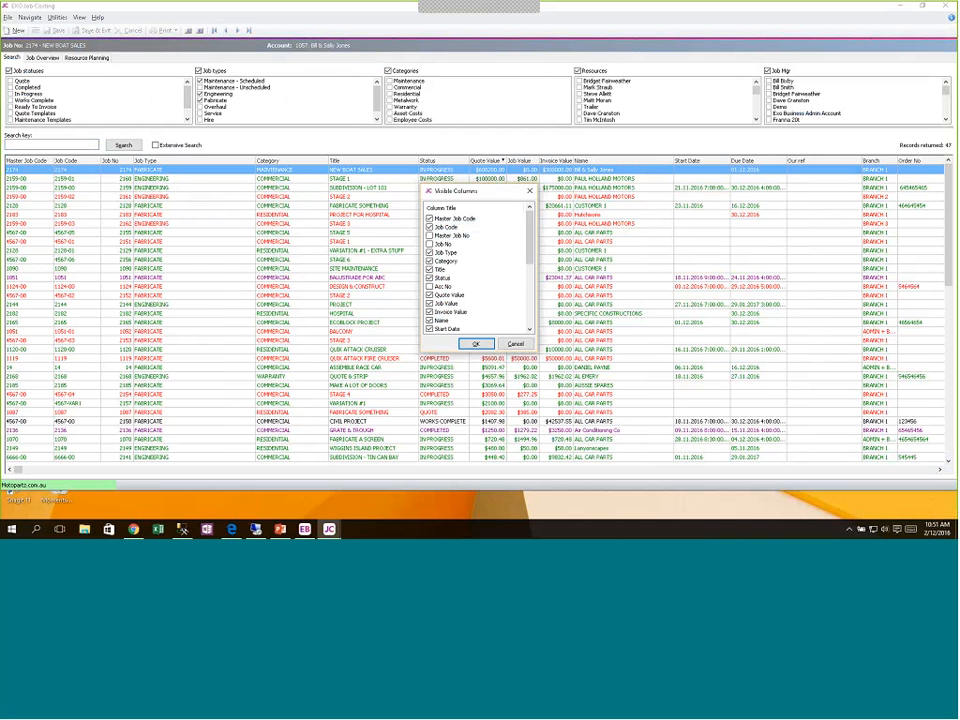
pyautogui.click(474, 343)
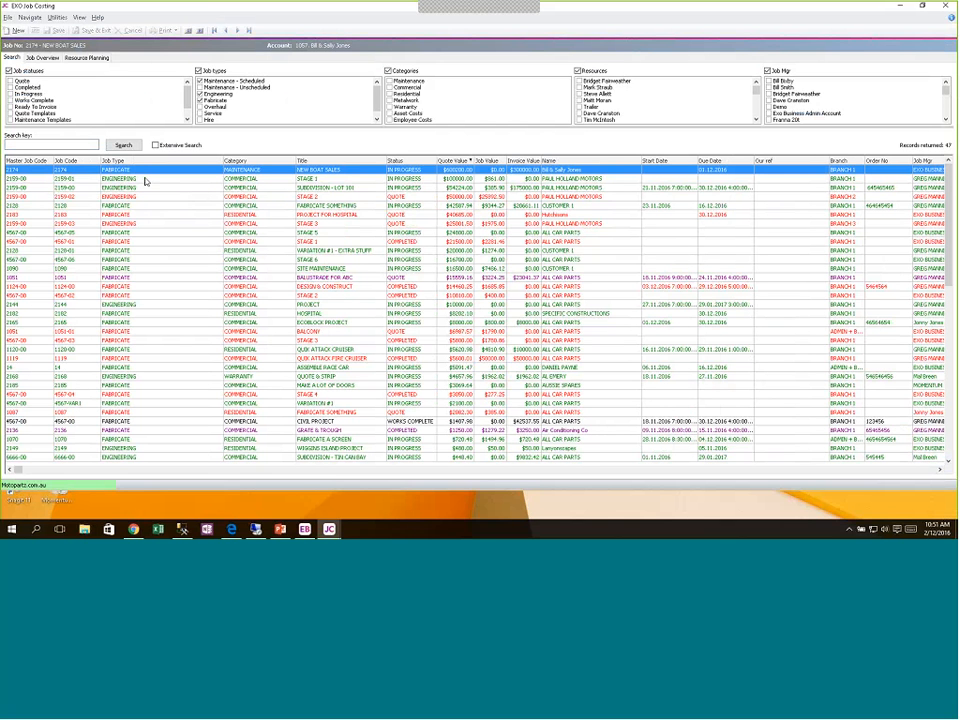
# Move the Title column directly before Job Type, narrow the Job Type column and save the column settings
pyautogui.moveTo(302, 161); pyautogui.dragTo(115, 160)
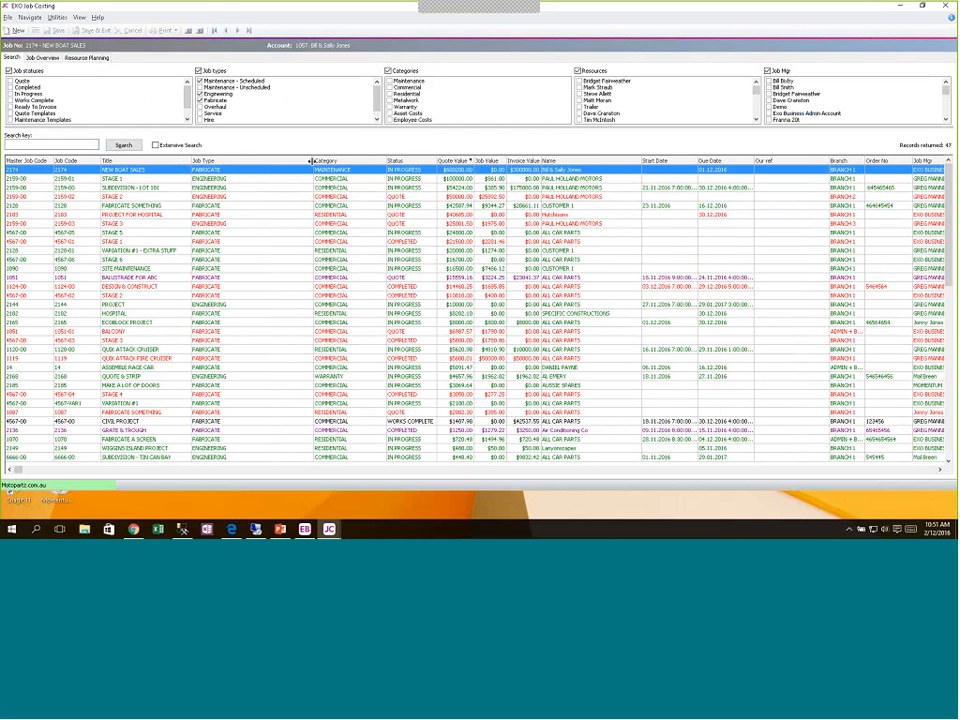
pyautogui.moveTo(313, 161); pyautogui.dragTo(270, 165)
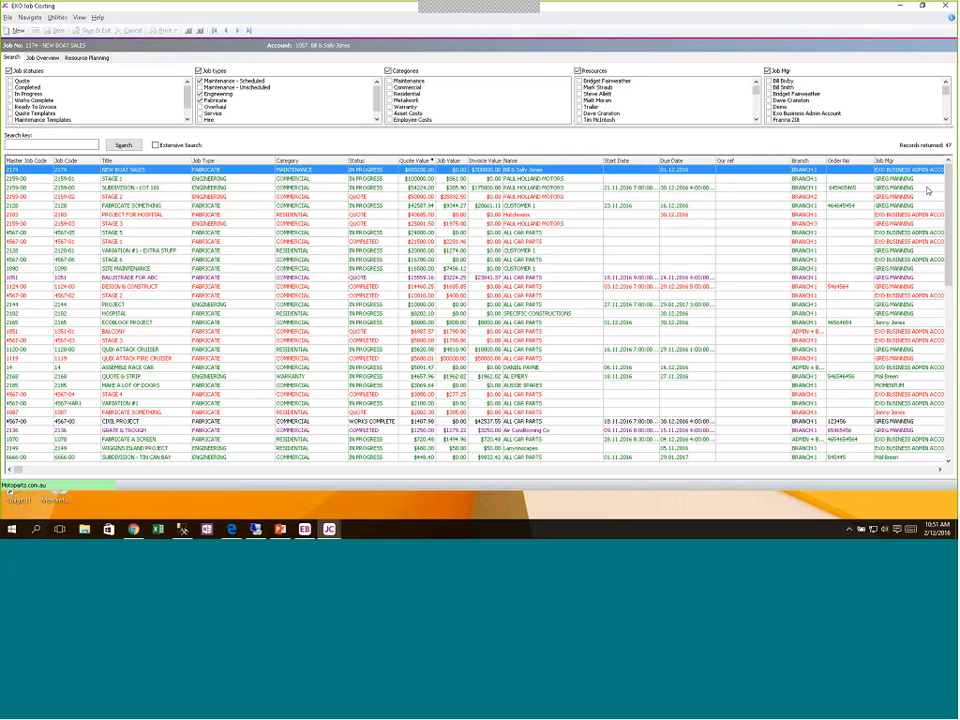
pyautogui.rightClick(314, 161)
pyautogui.click(327, 167)
# View the results grid's clipboard and custom filter options without applying any, and select the PROJECT FOR HOSPITAL job
pyautogui.rightClick(298, 164)
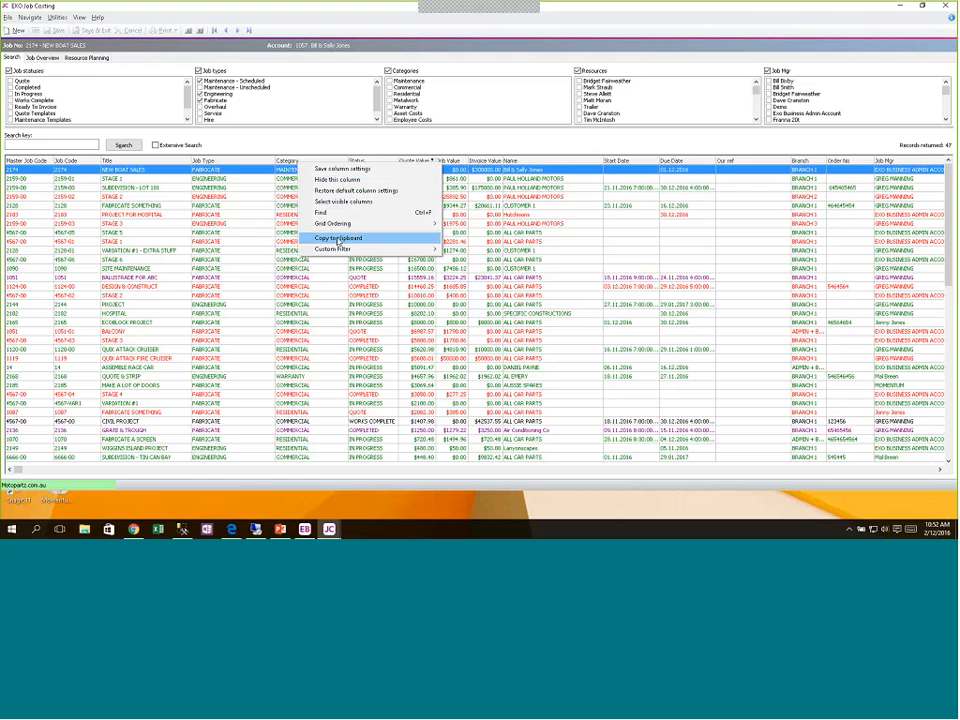
pyautogui.moveTo(338, 248)
pyautogui.click(276, 215)
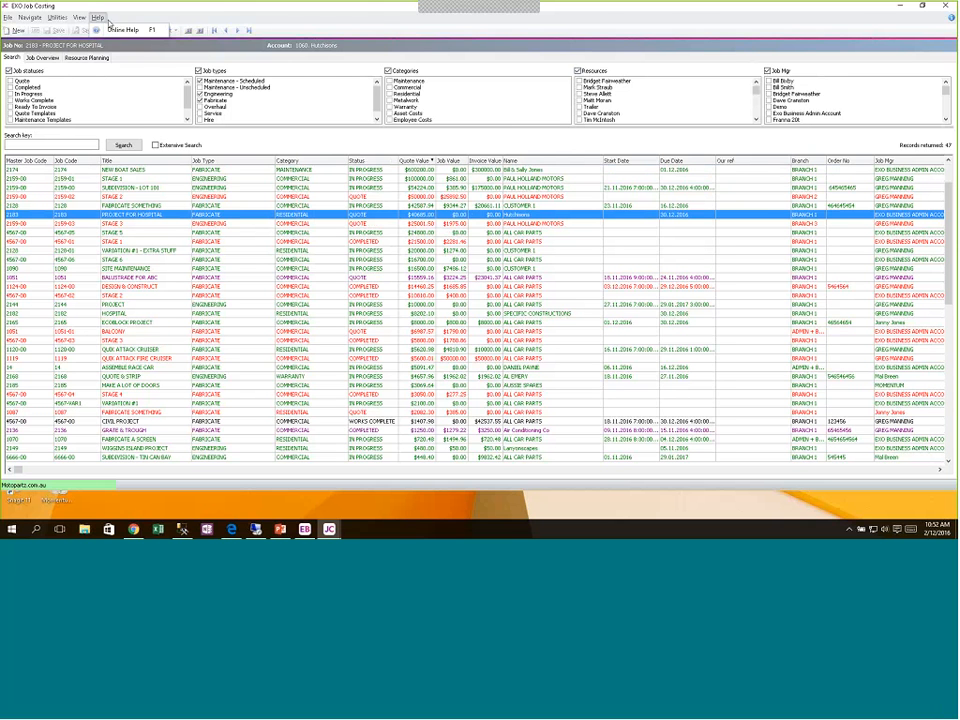
# Try showing the Job Flags and Job Entered By filter lists above the job search, and hide both again
pyautogui.click(79, 17)
pyautogui.click(76, 31)
pyautogui.click(79, 17)
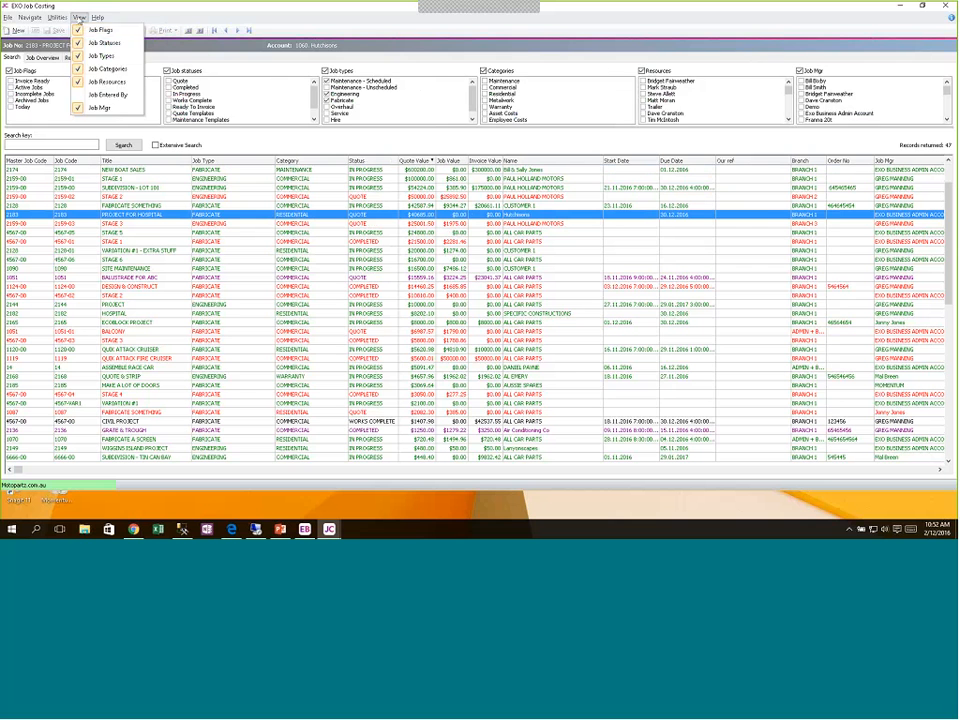
pyautogui.click(80, 94)
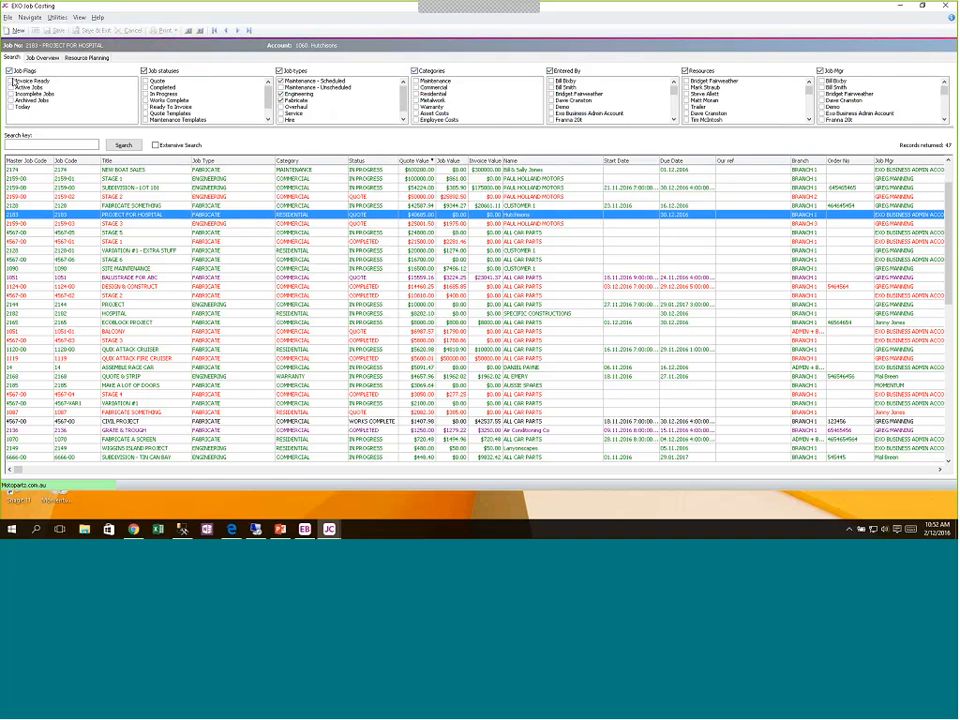
pyautogui.click(79, 18)
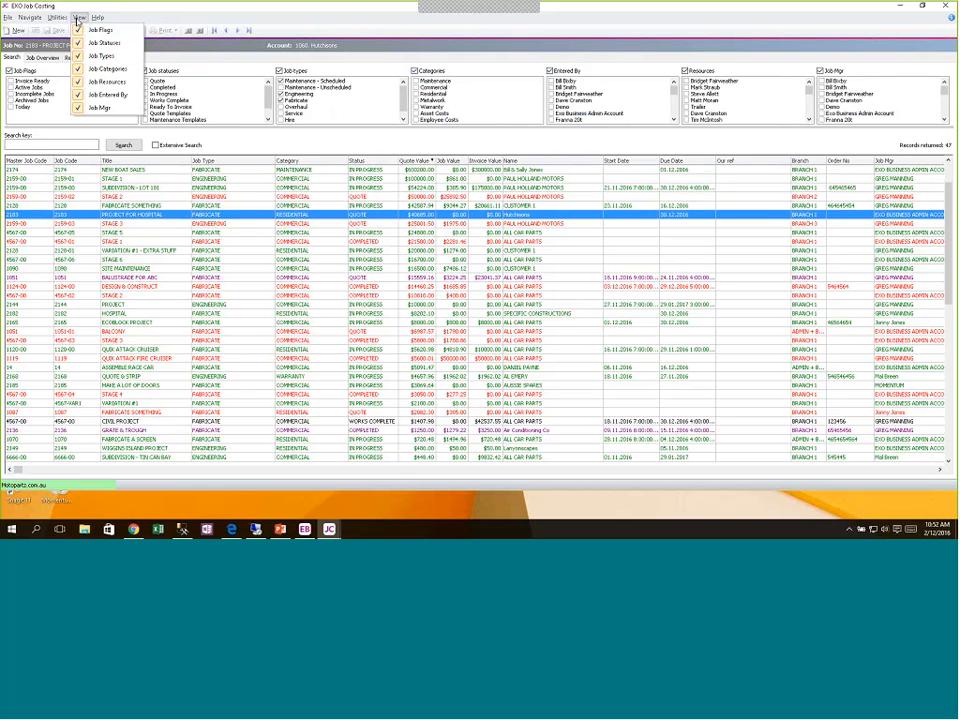
pyautogui.click(88, 30)
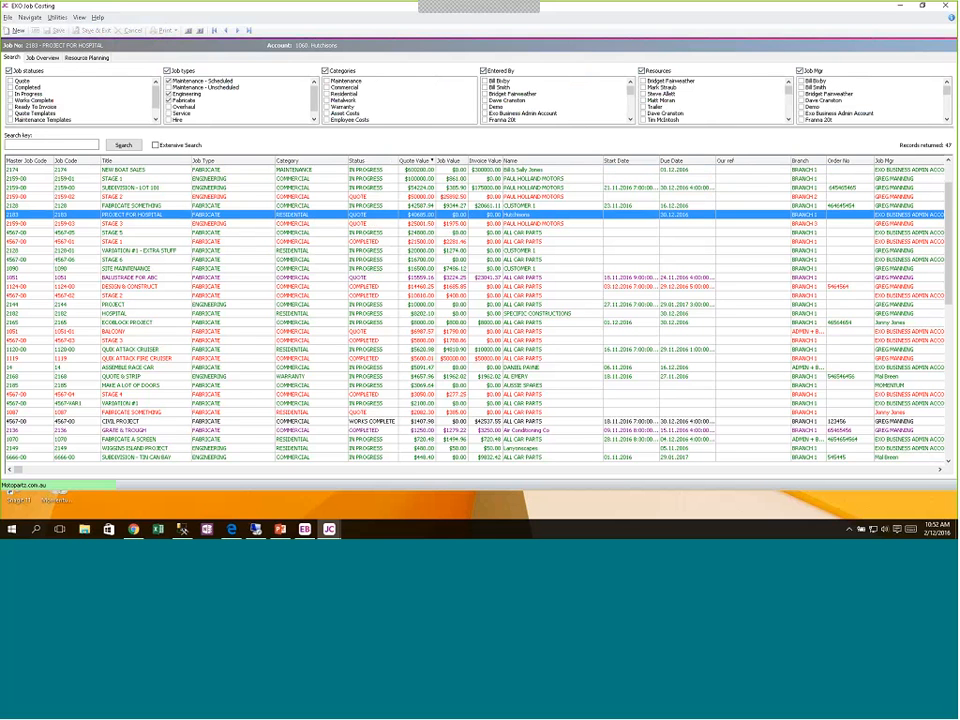
pyautogui.click(79, 17)
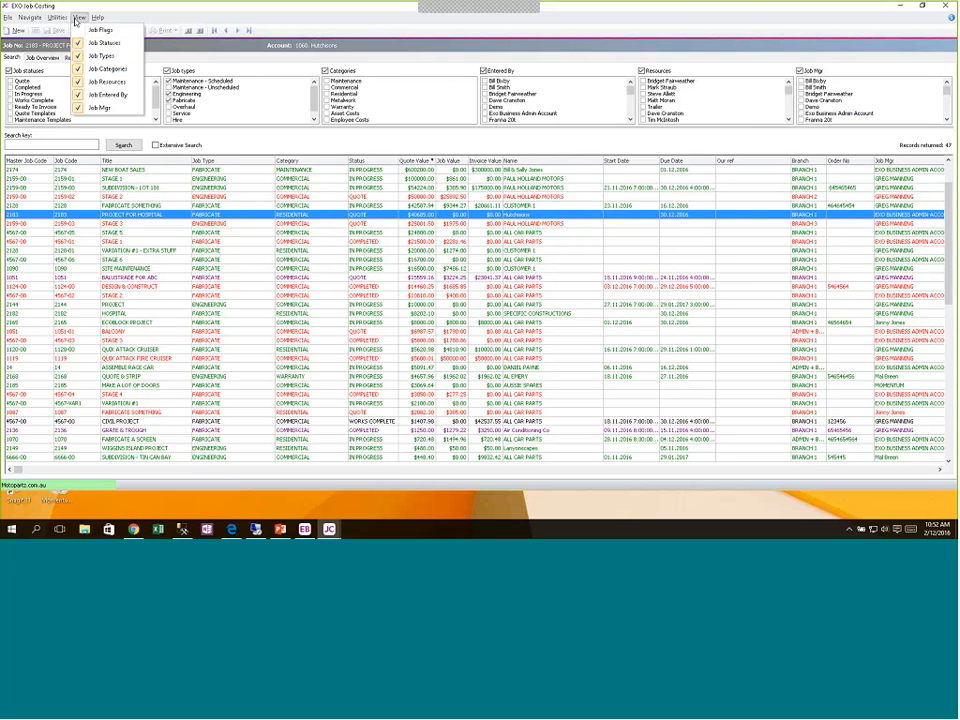
pyautogui.click(80, 95)
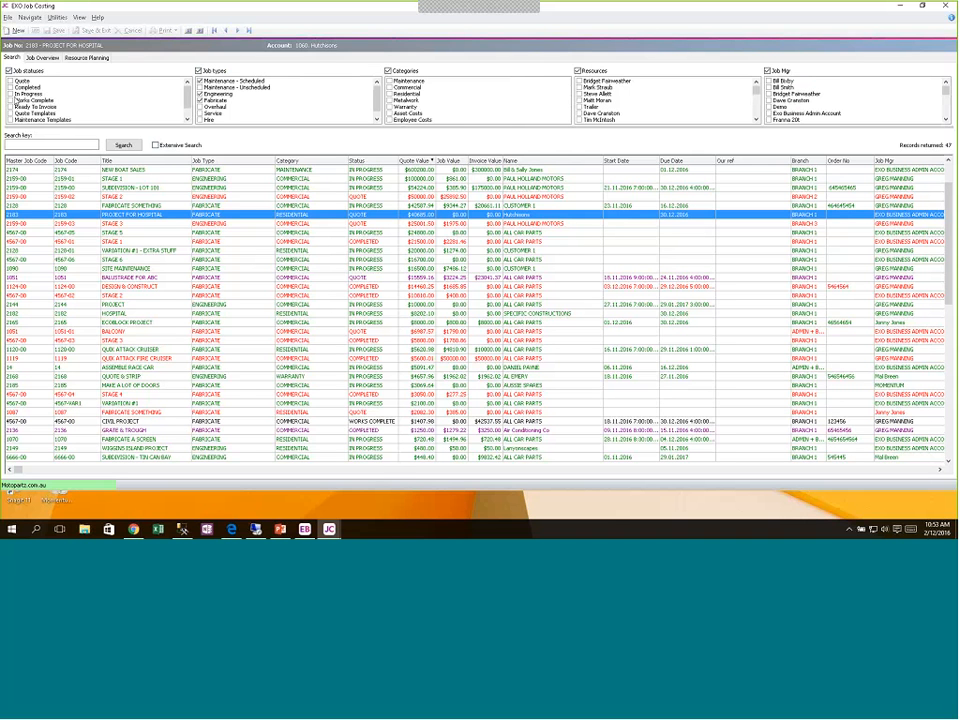
# Search for jobs with the statuses In Progress and Ready To Invoice
pyautogui.click(11, 94)
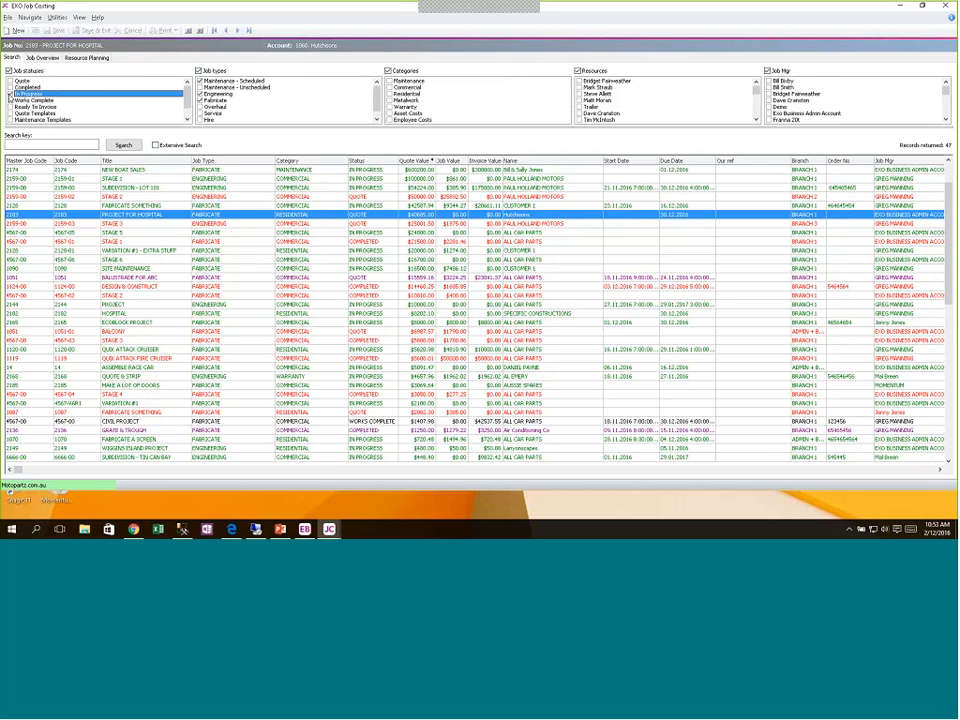
pyautogui.click(11, 106)
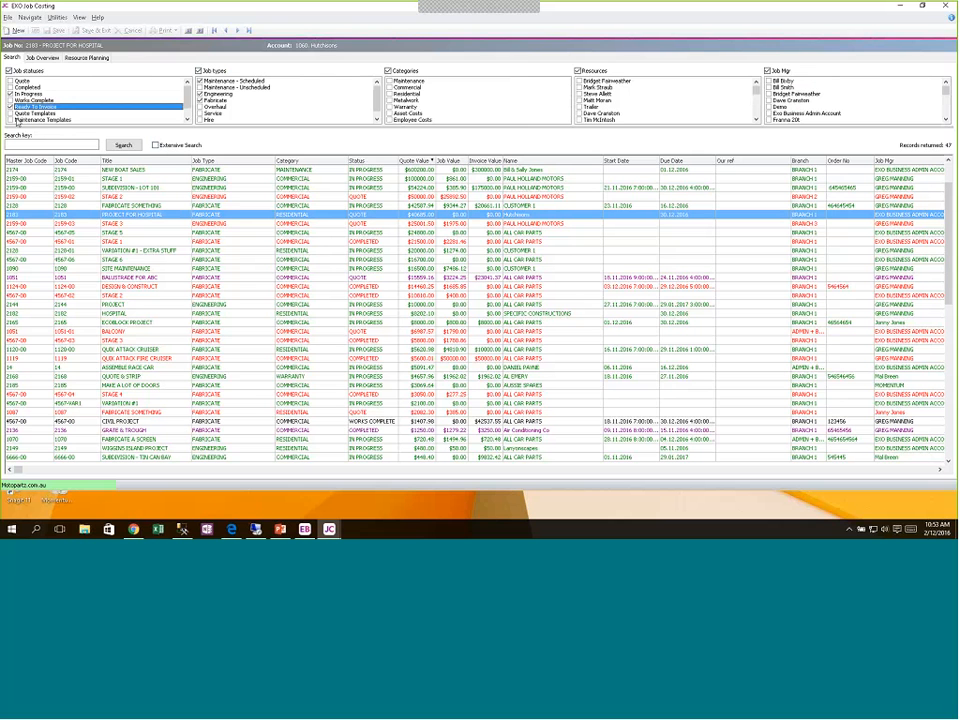
pyautogui.click(123, 145)
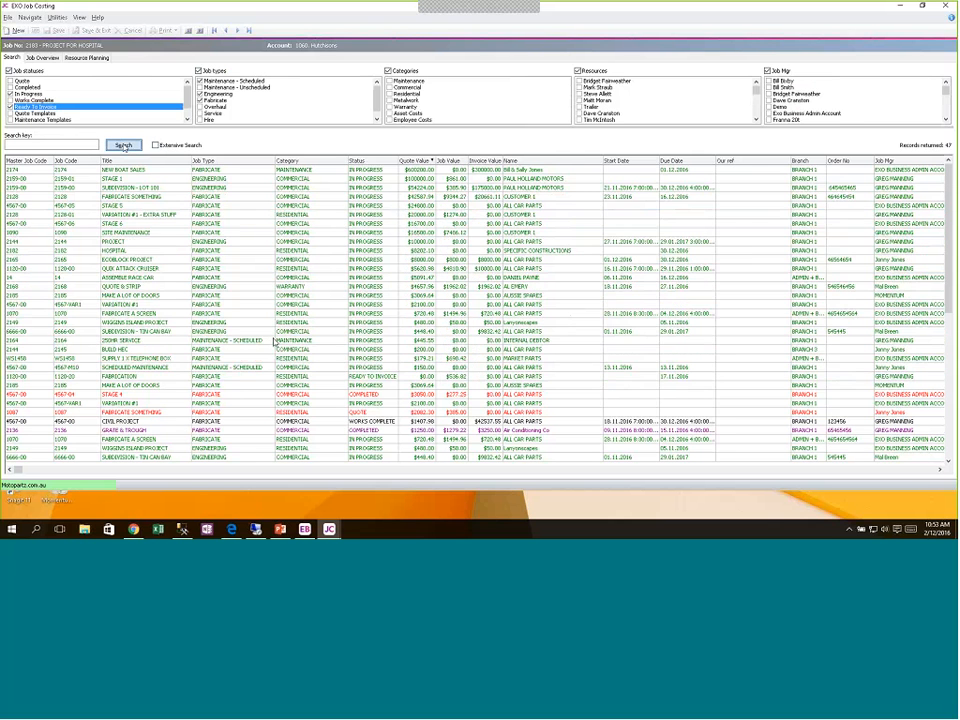
# Replace the Engineering and Fabricate job types with Service in the job type filter and run the search again
pyautogui.click(204, 95)
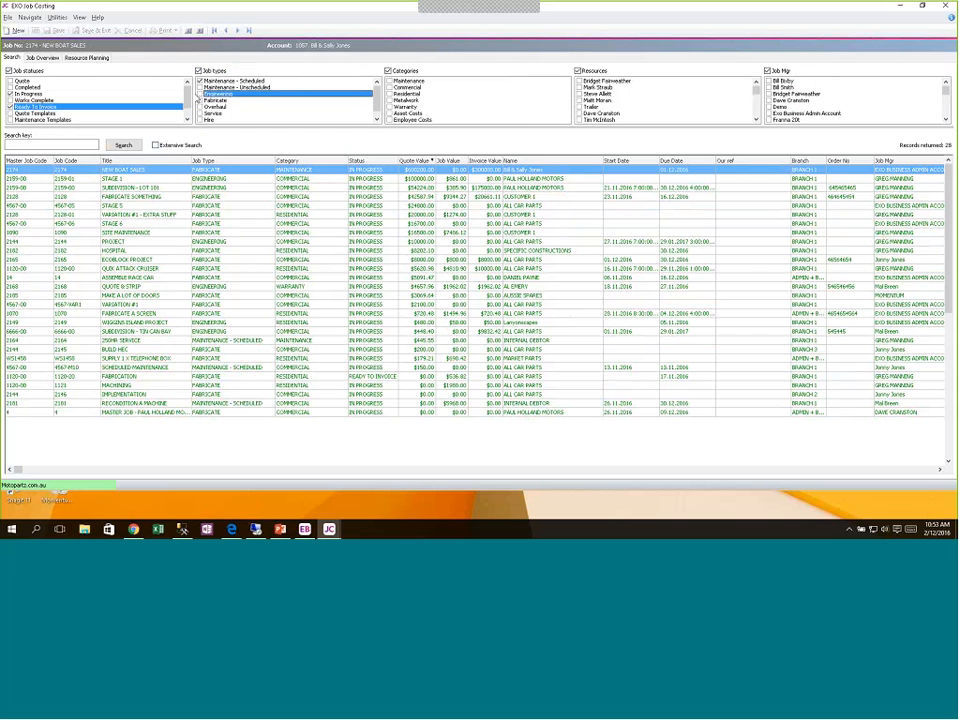
pyautogui.click(206, 113)
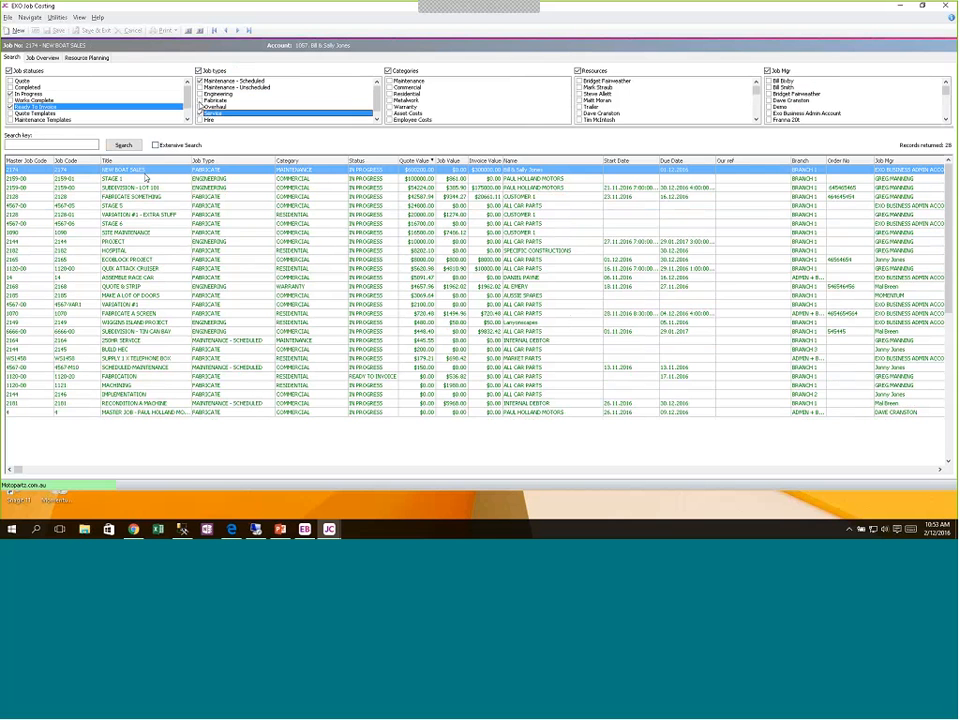
pyautogui.click(130, 146)
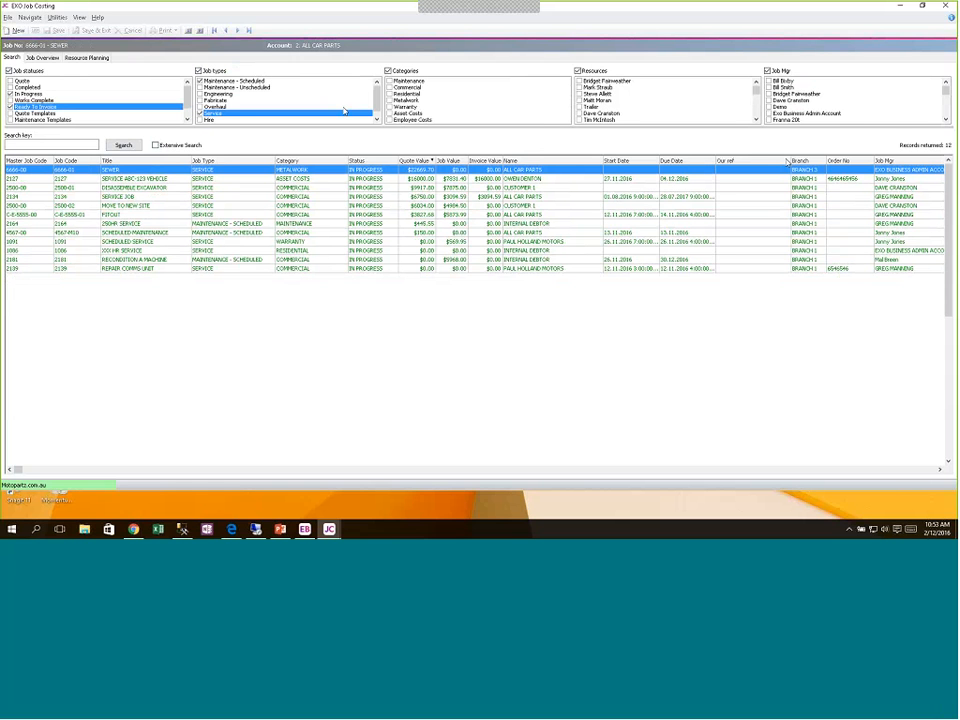
# Try limiting the job search to a single job manager and clear that manager filter again
pyautogui.click(770, 100)
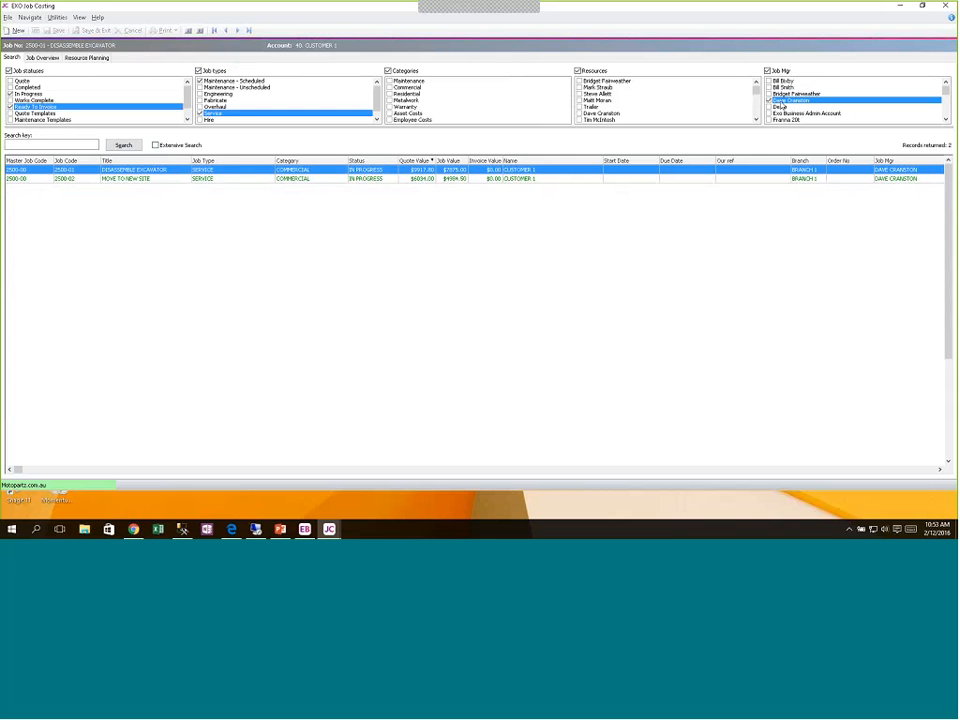
pyautogui.click(769, 101)
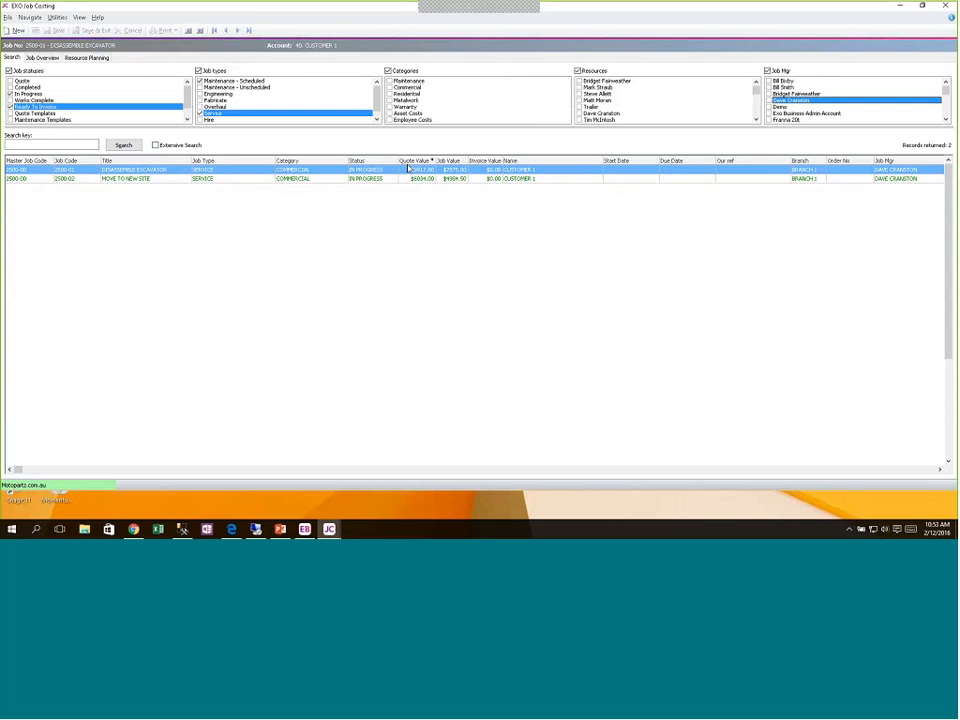
# Rerun the job search without a job manager, and narrow the job types to Maintenance - Scheduled by removing Service
pyautogui.click(140, 146)
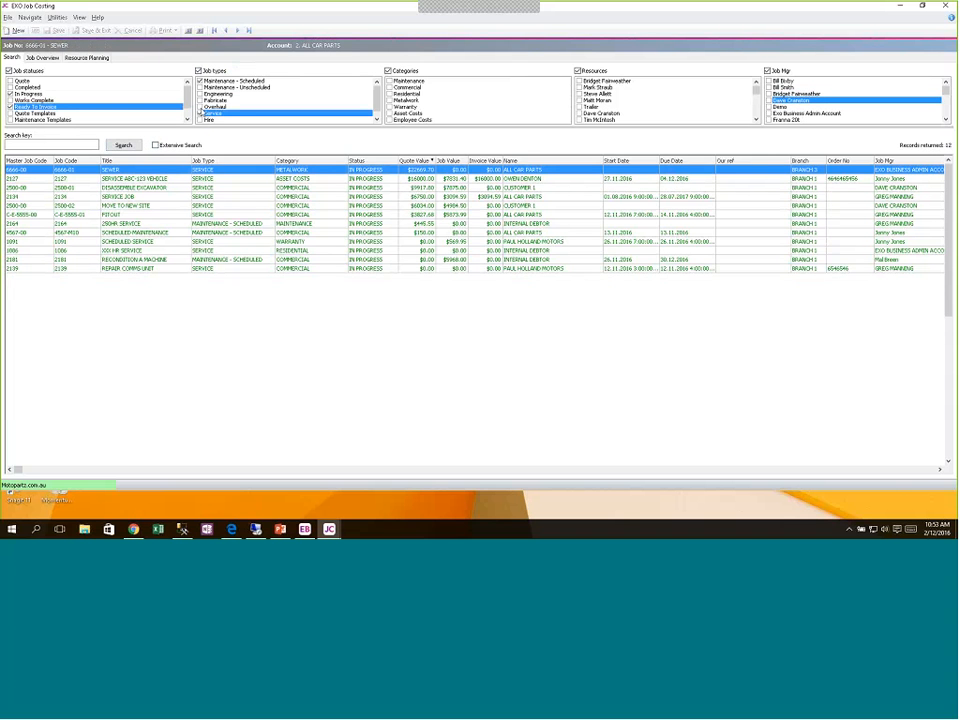
pyautogui.click(201, 119)
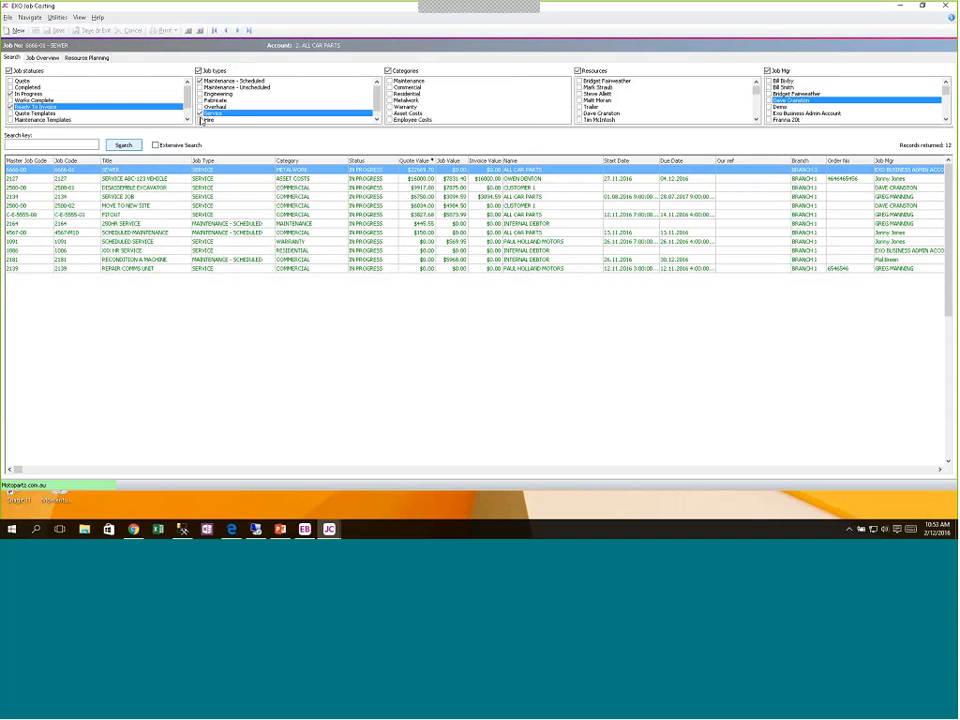
pyautogui.click(201, 118)
pyautogui.click(130, 147)
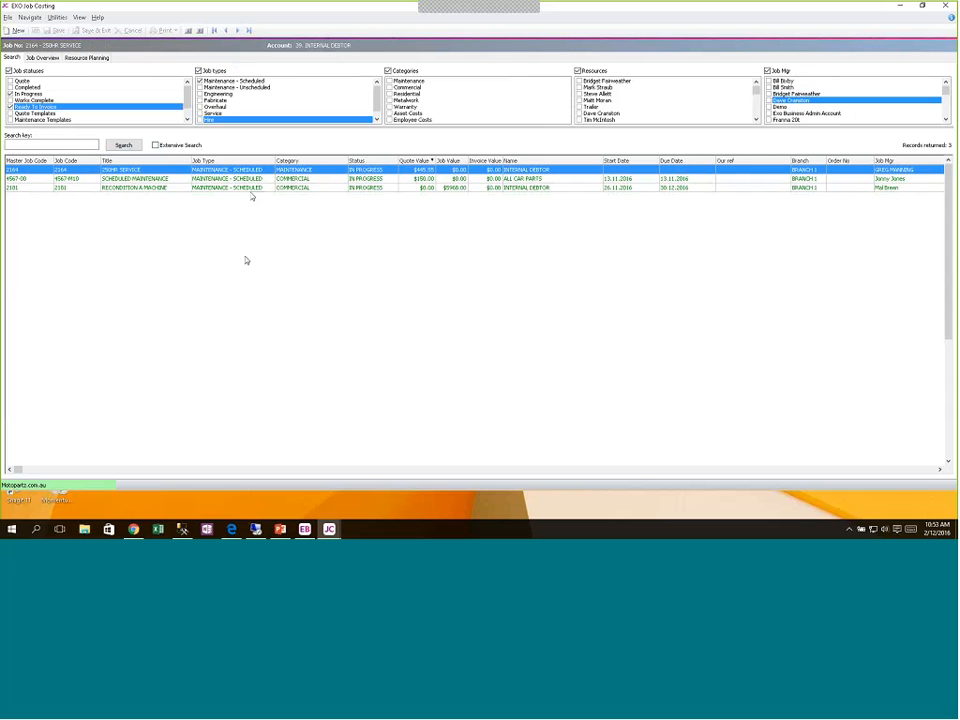
pyautogui.rightClick(221, 161)
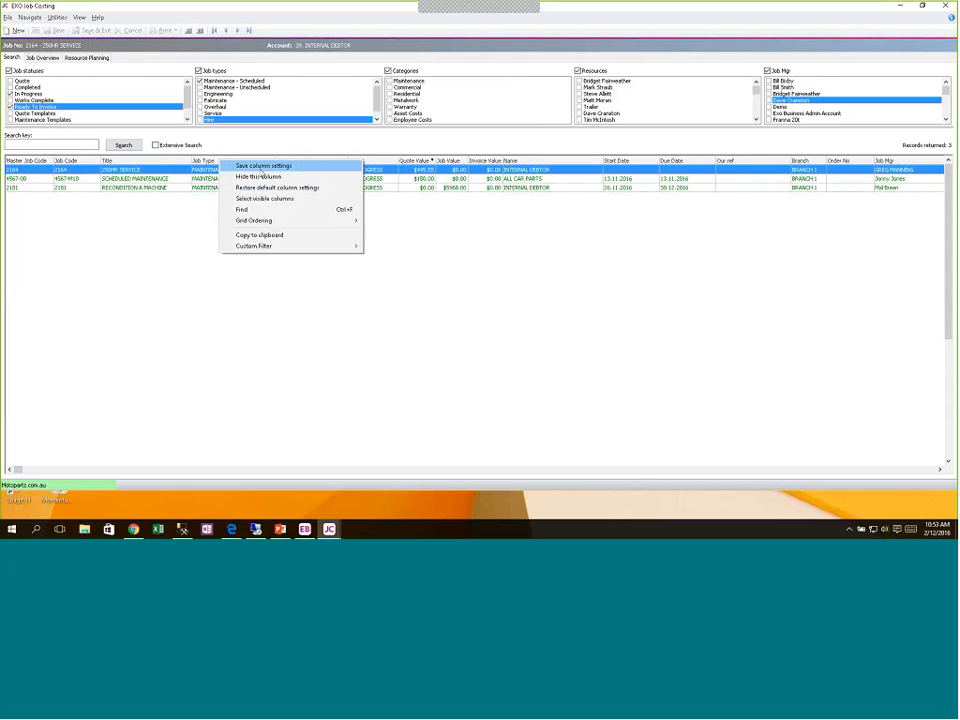
pyautogui.click(191, 237)
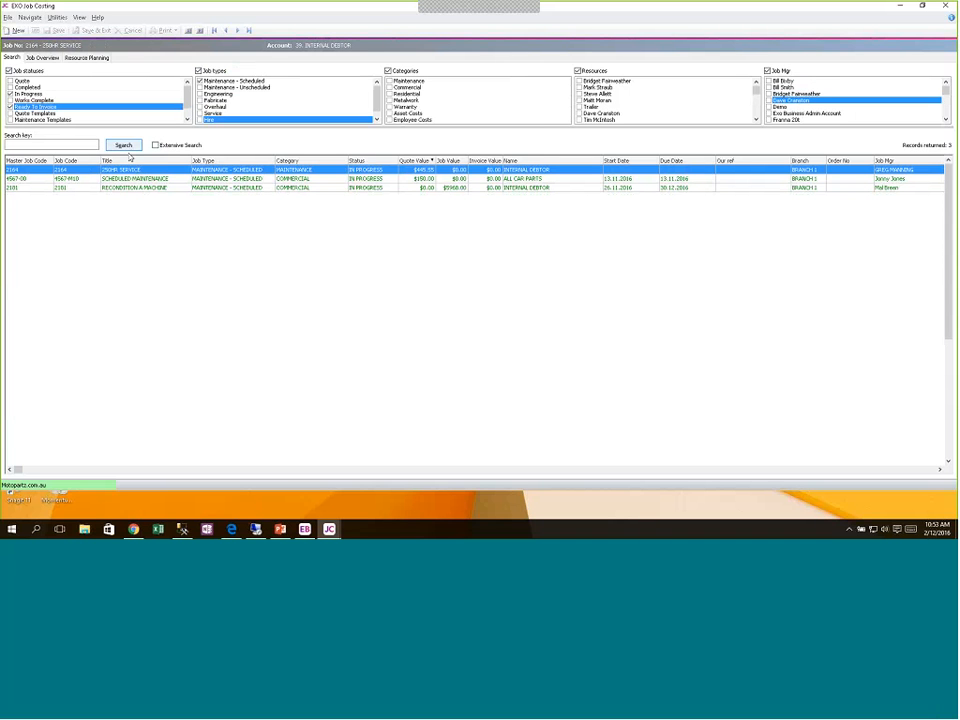
# Open the scheduled maintenance job 4567-M10 and review its code, title and available status options
pyautogui.click(128, 179)
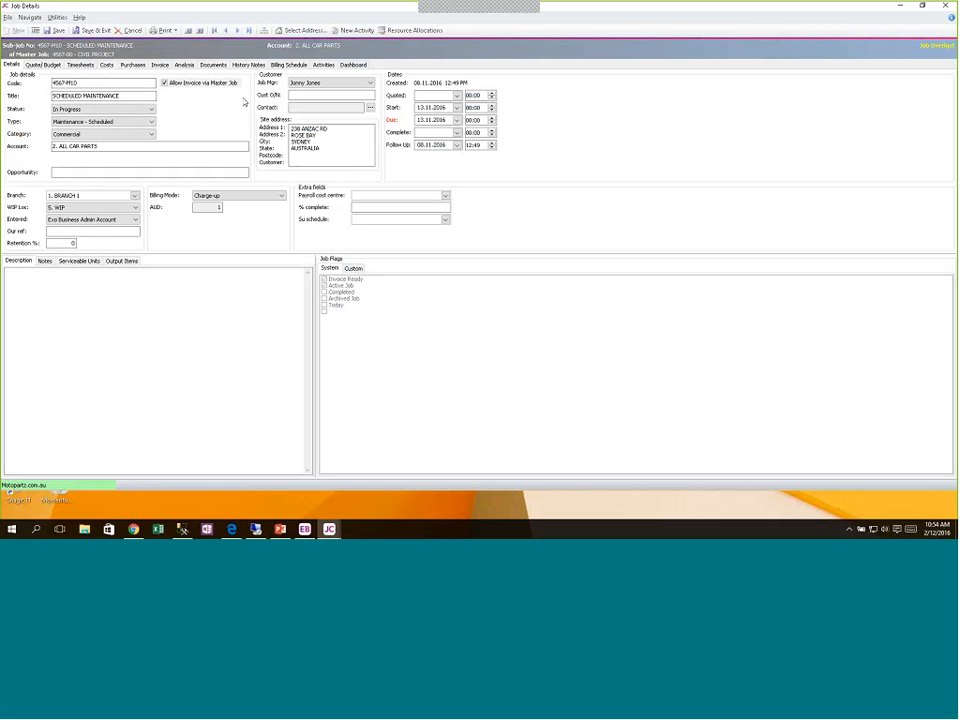
pyautogui.click(82, 84)
pyautogui.click(136, 93)
pyautogui.click(106, 110)
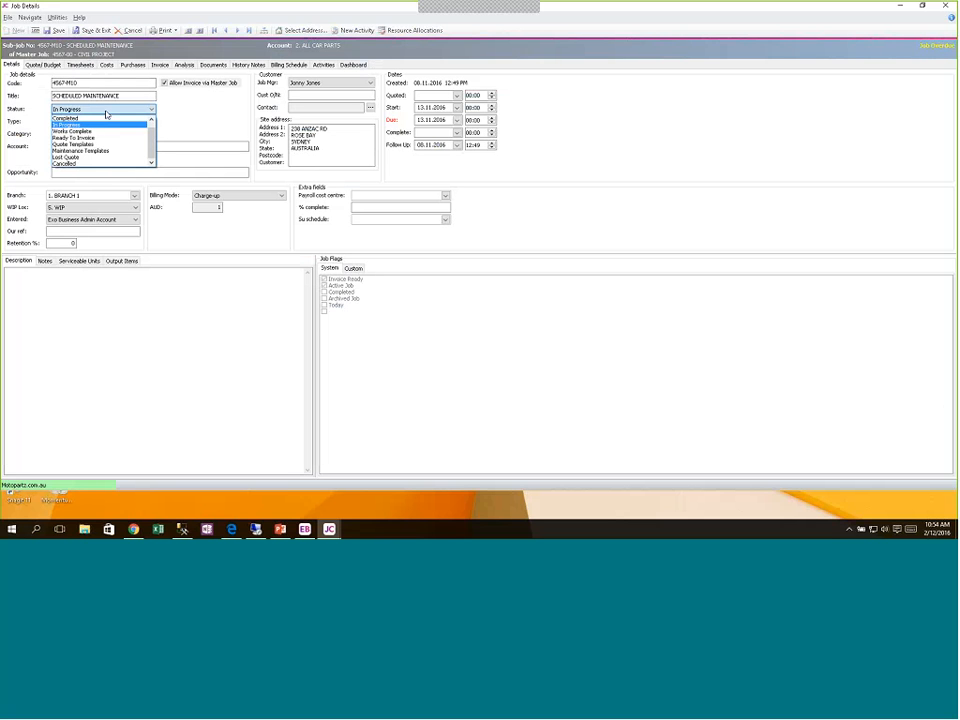
pyautogui.click(207, 114)
pyautogui.press('Tab')
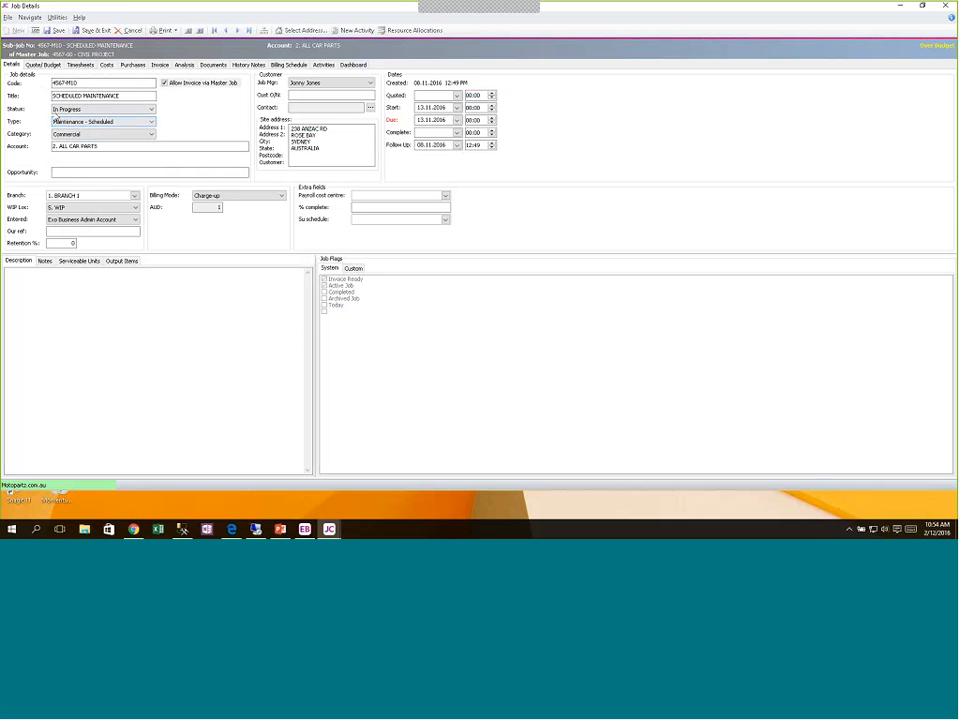
pyautogui.press('Tab')
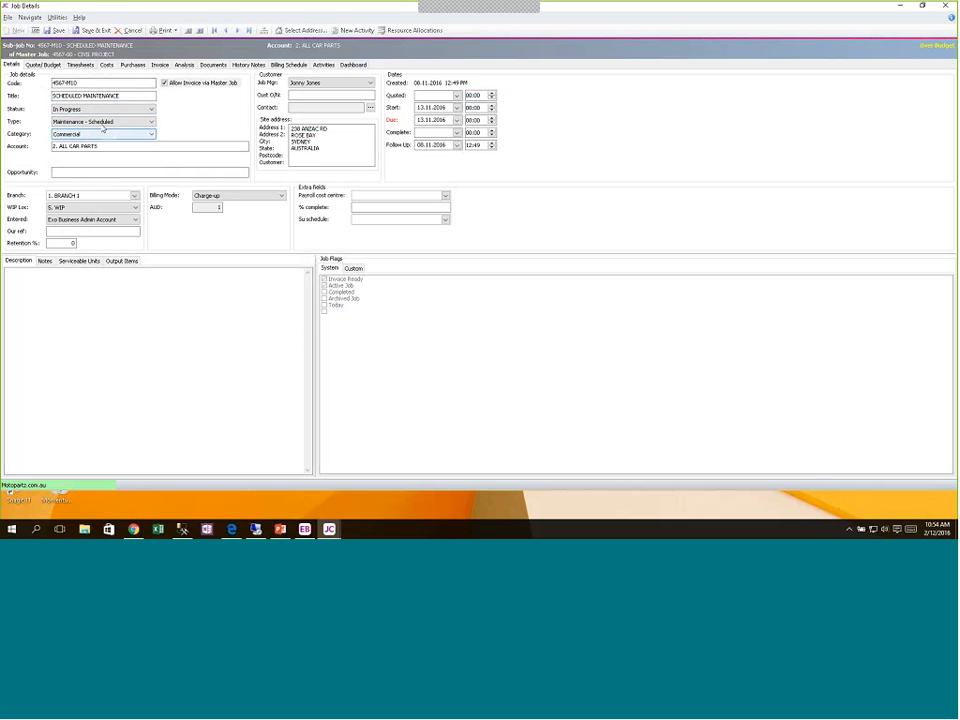
pyautogui.click(93, 110)
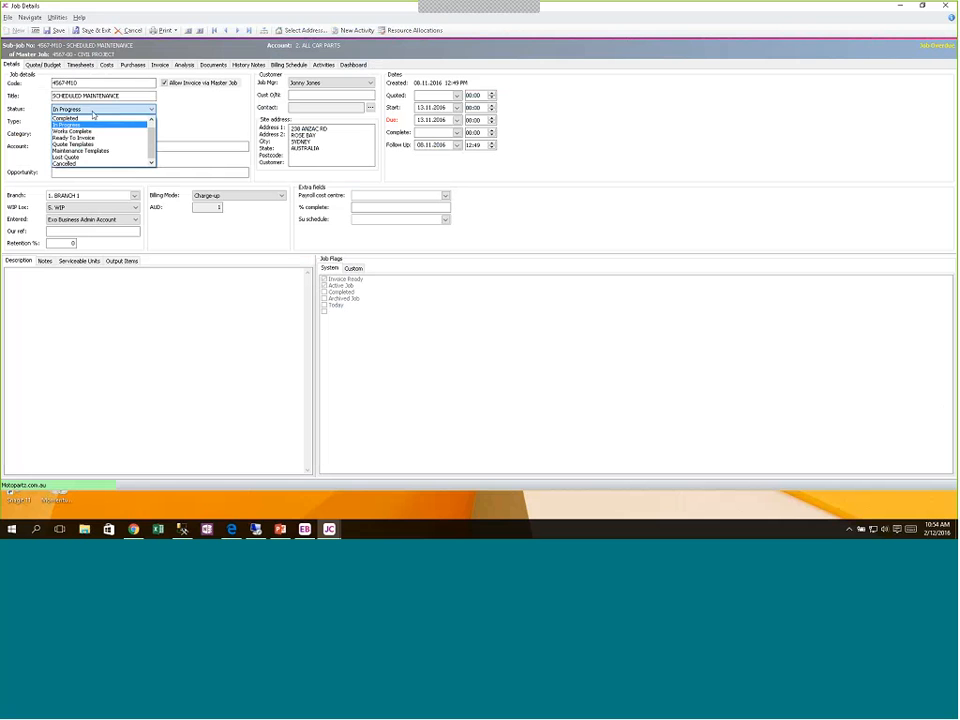
pyautogui.click(194, 101)
# Try looking up another account for the job by entering 1, and close the account search without picking one
pyautogui.click(141, 146)
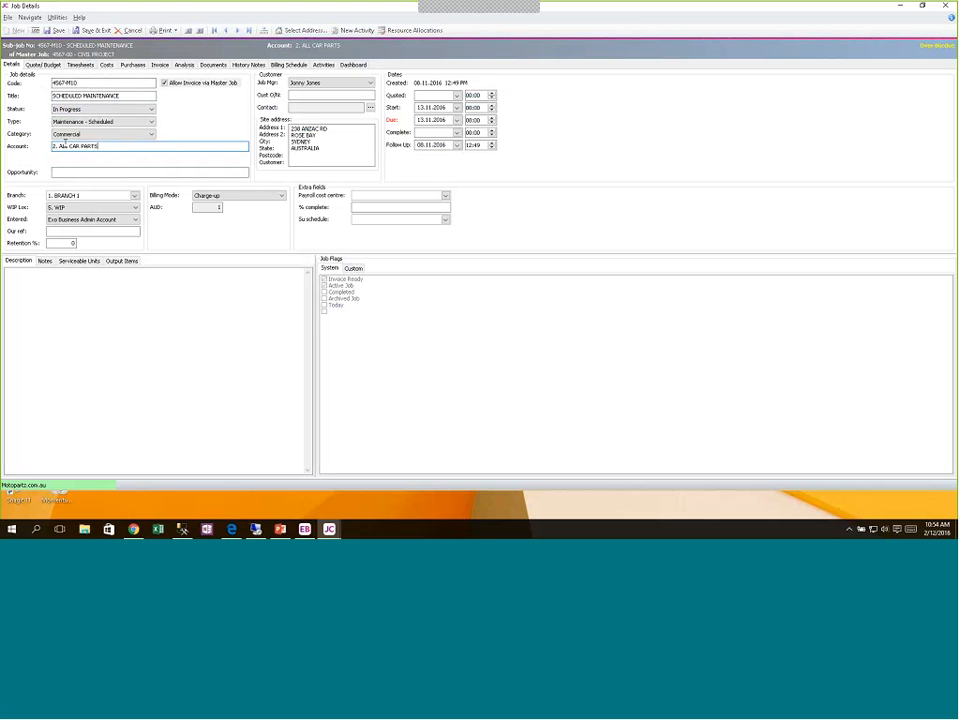
pyautogui.moveTo(105, 148); pyautogui.dragTo(35, 146)
pyautogui.write('1')
pyautogui.press('Tab')
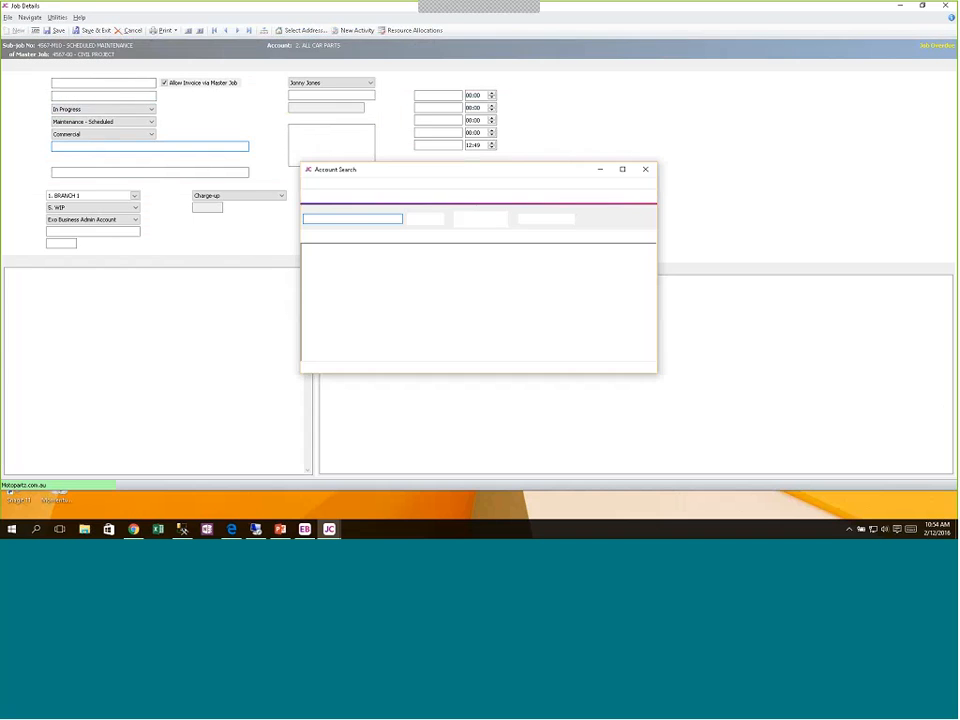
pyautogui.click(399, 198)
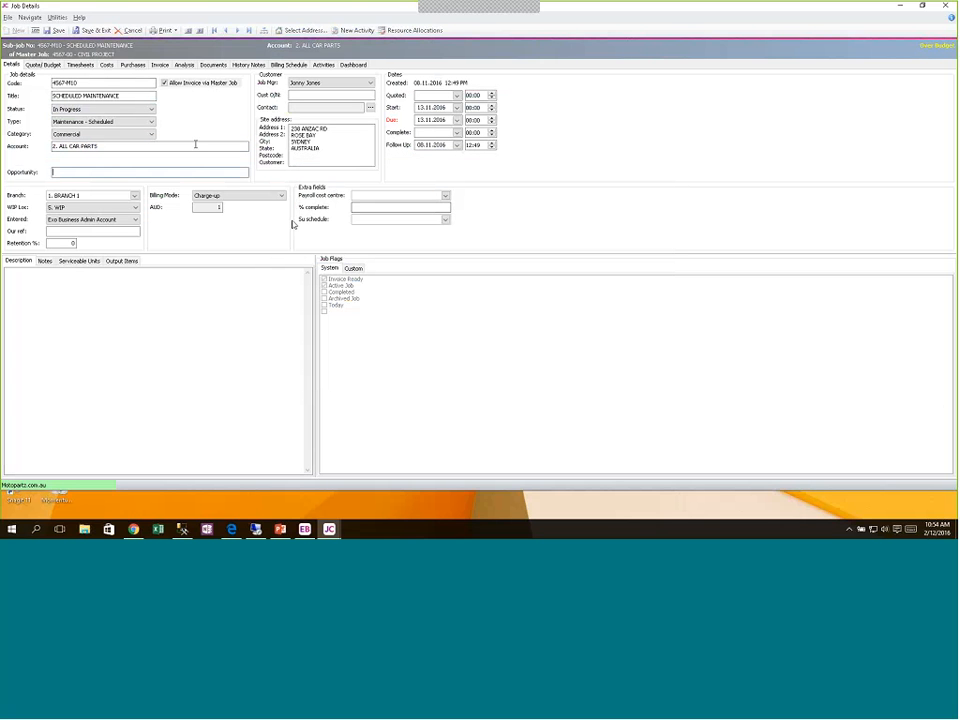
# Review the job manager and billing mode choices available for the job, keeping the current selections
pyautogui.click(305, 83)
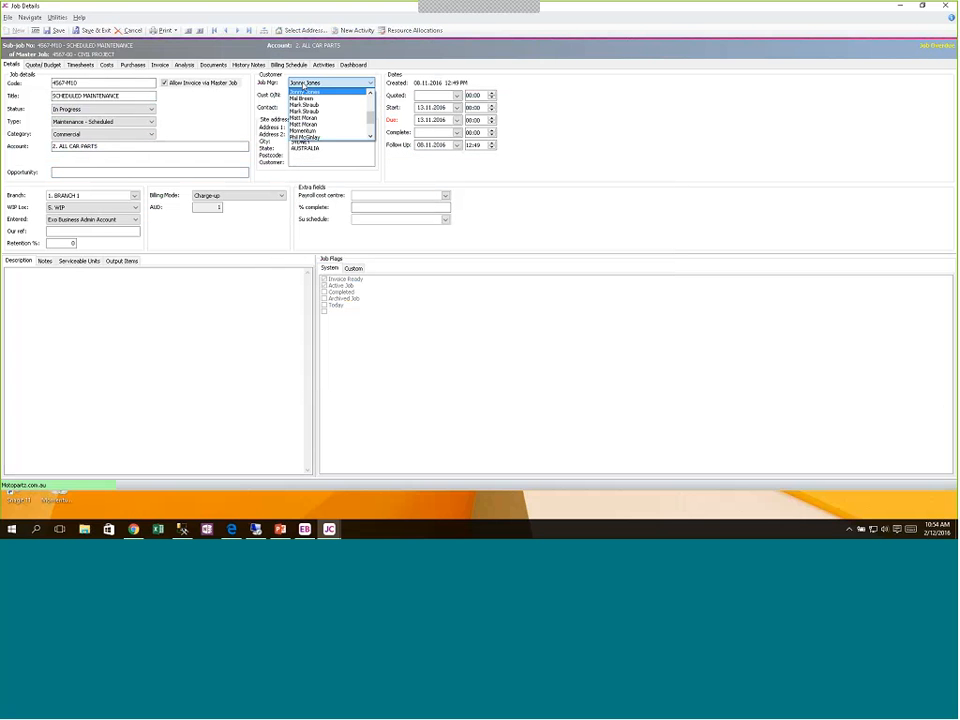
pyautogui.click(304, 90)
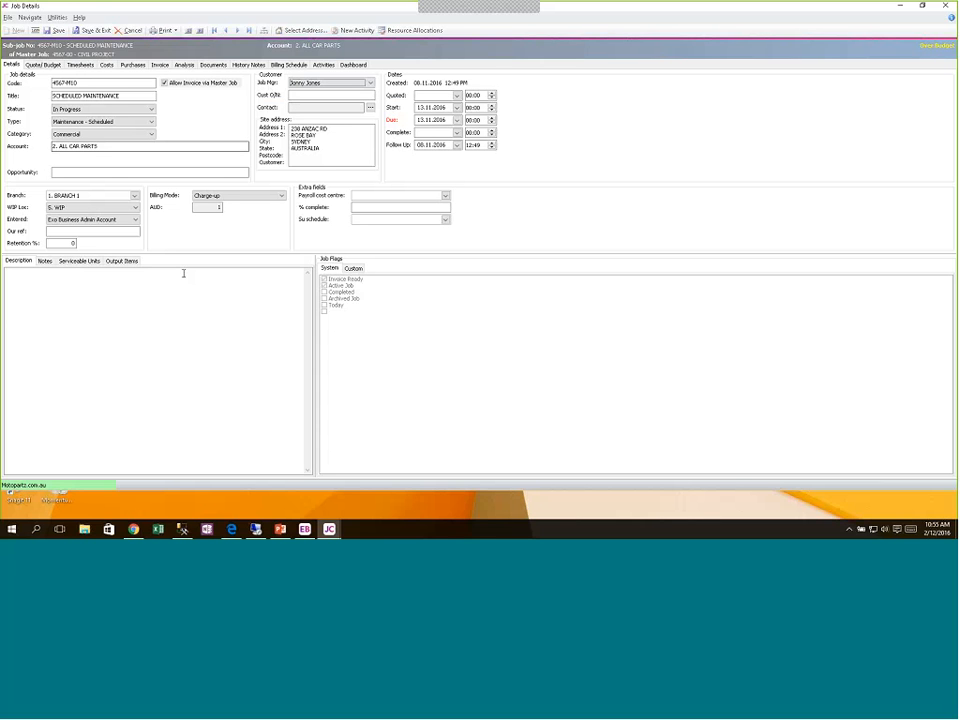
pyautogui.click(263, 195)
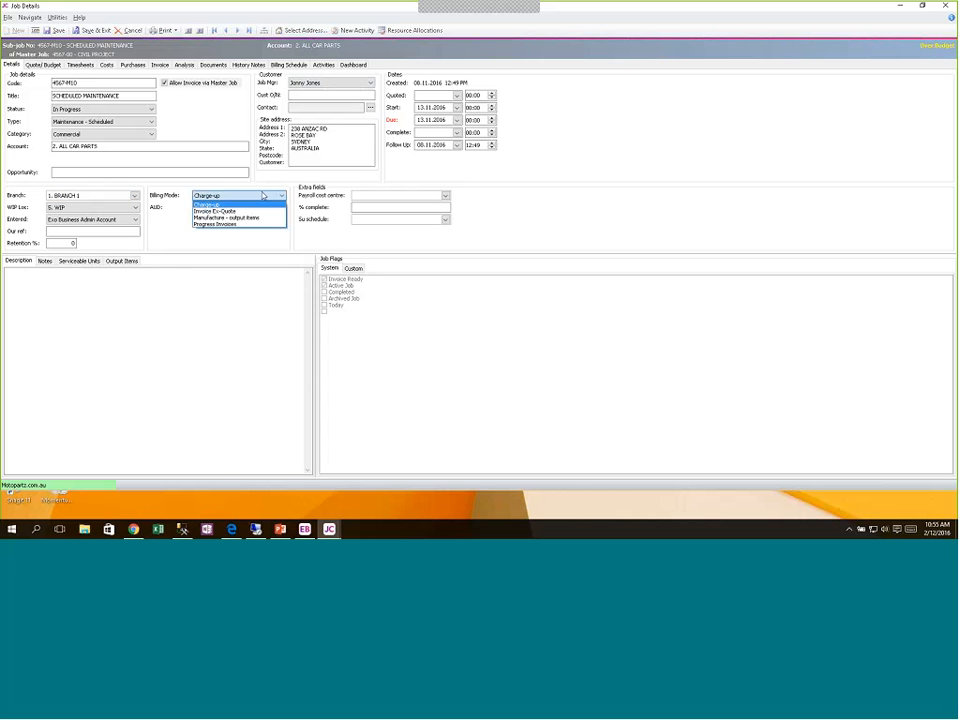
pyautogui.click(268, 353)
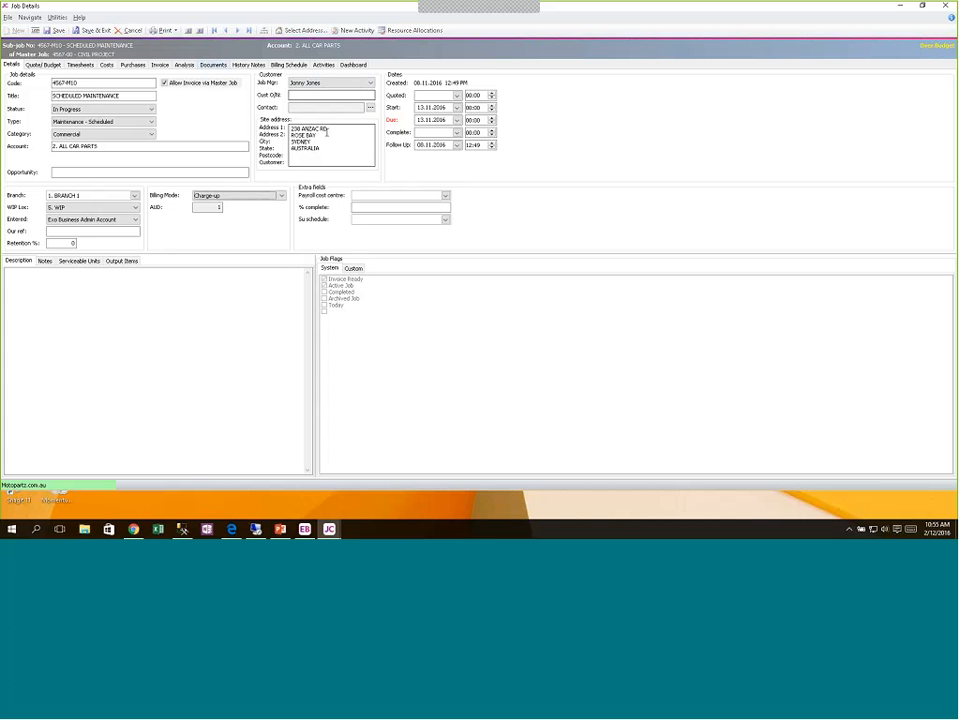
# Check the job's quote/budget lines and timesheets, and close the job without keeping changes
pyautogui.click(45, 65)
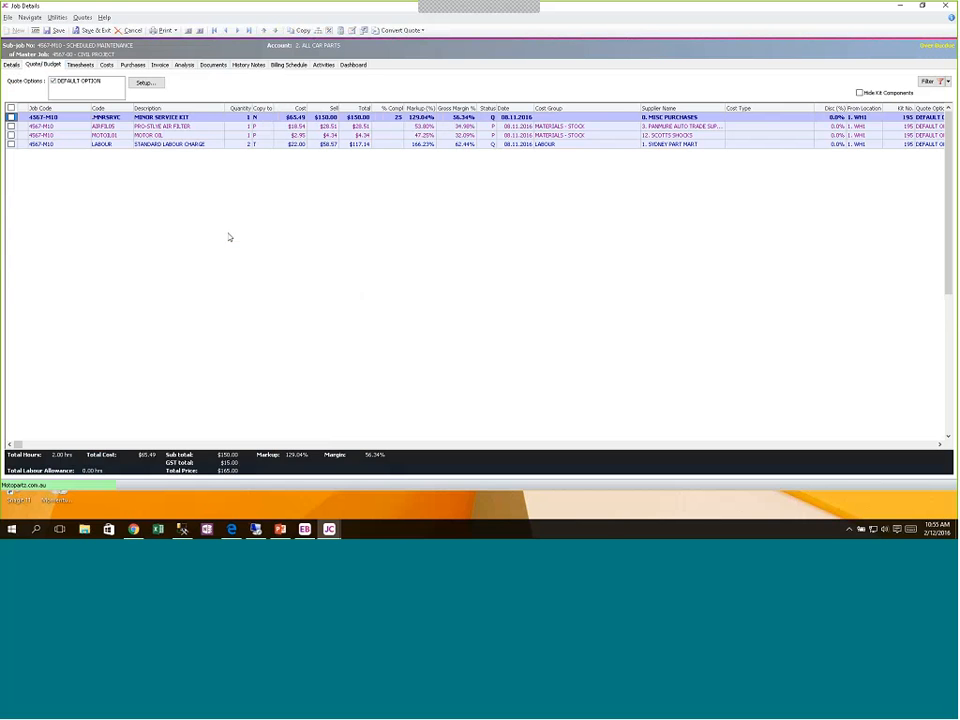
pyautogui.click(89, 66)
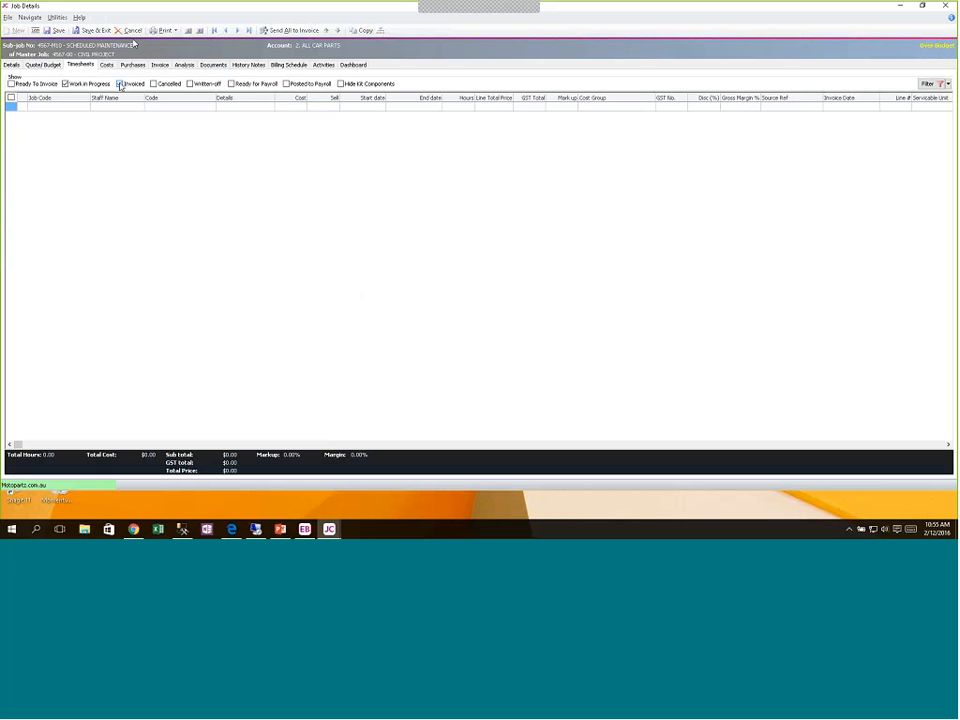
pyautogui.click(130, 30)
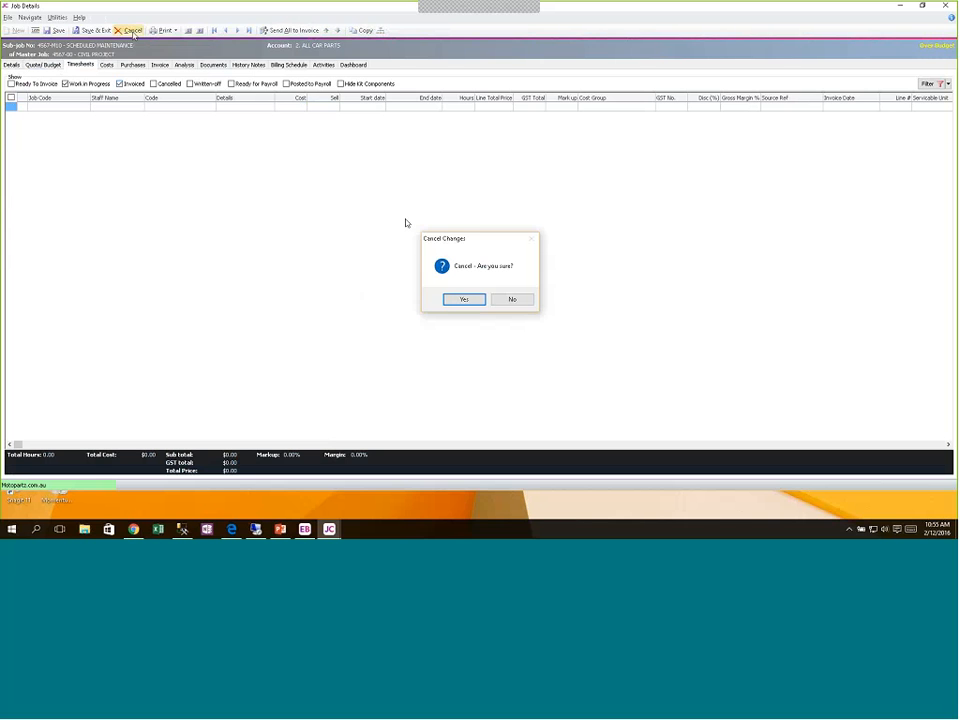
pyautogui.click(462, 299)
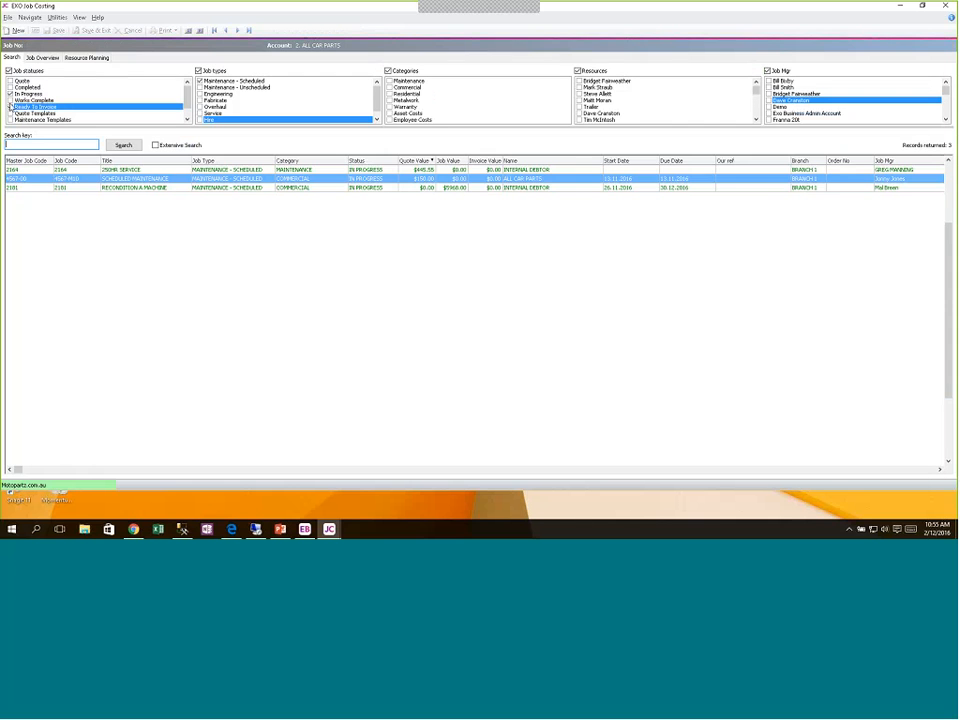
# Search all jobs with the status selections cleared and the job types filter off, and open the timesheets of job C-12345-01
pyautogui.click(118, 145)
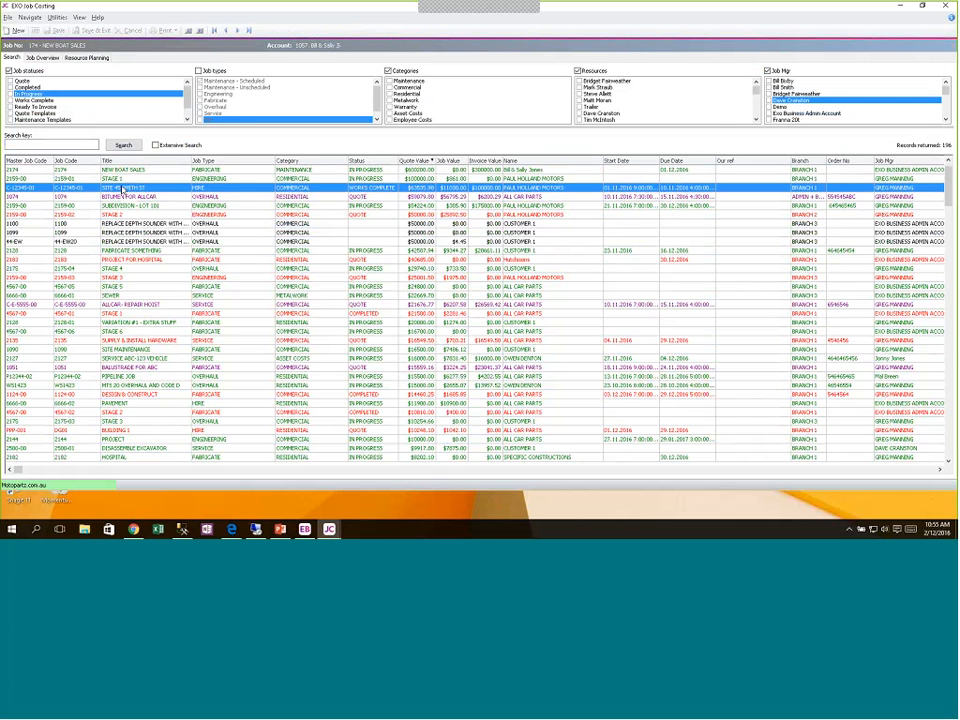
pyautogui.click(110, 58)
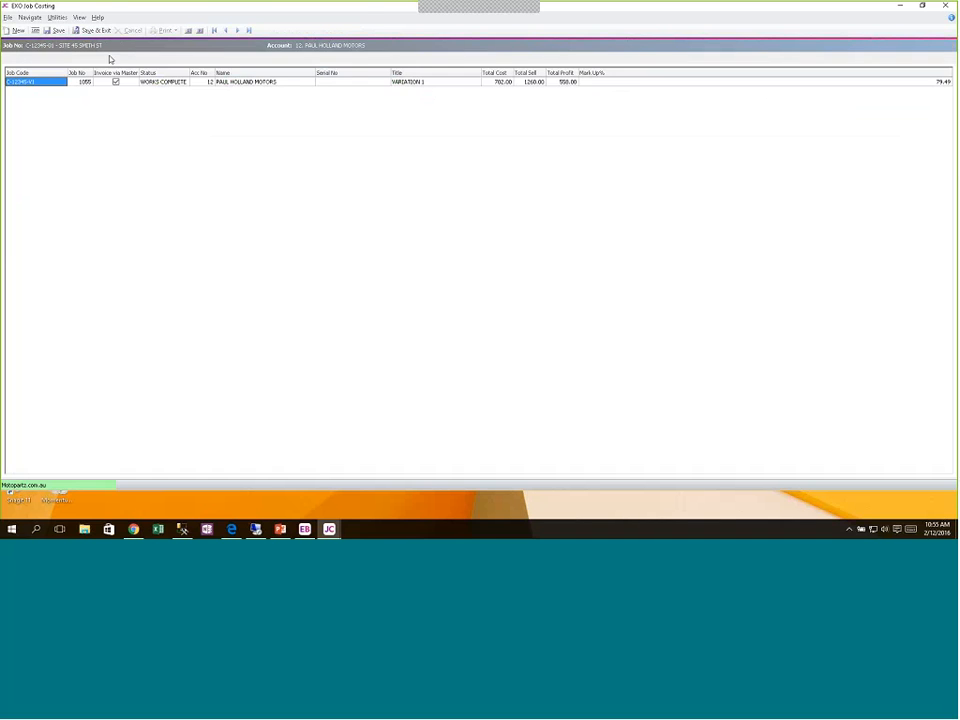
pyautogui.click(80, 58)
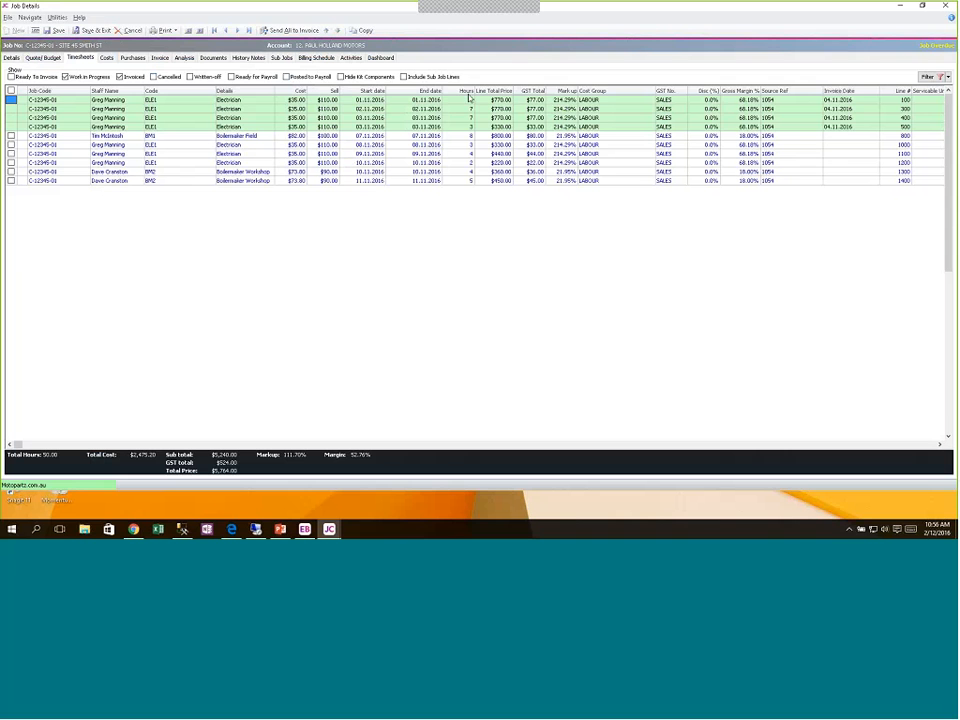
# Move the Hours column in front of the Cost column in the timesheets grid and save the column settings
pyautogui.moveTo(467, 94); pyautogui.dragTo(281, 108)
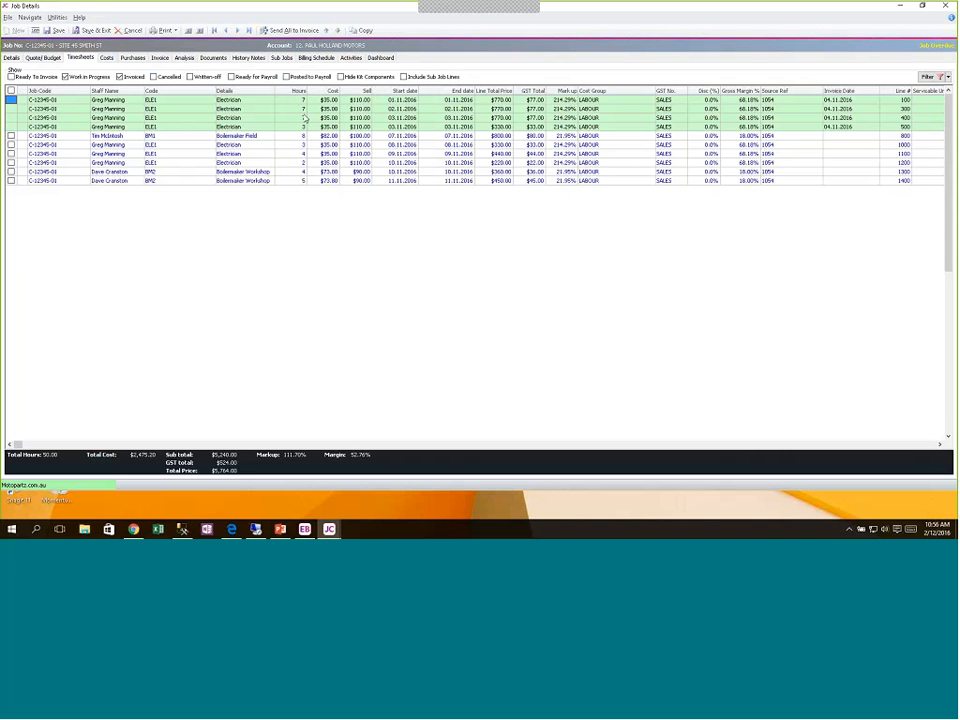
pyautogui.rightClick(299, 90)
pyautogui.click(324, 95)
# Review the job's costs with invoiced lines included, and its purchases, down to the CAR-PART.COM order awaiting delivery
pyautogui.click(110, 60)
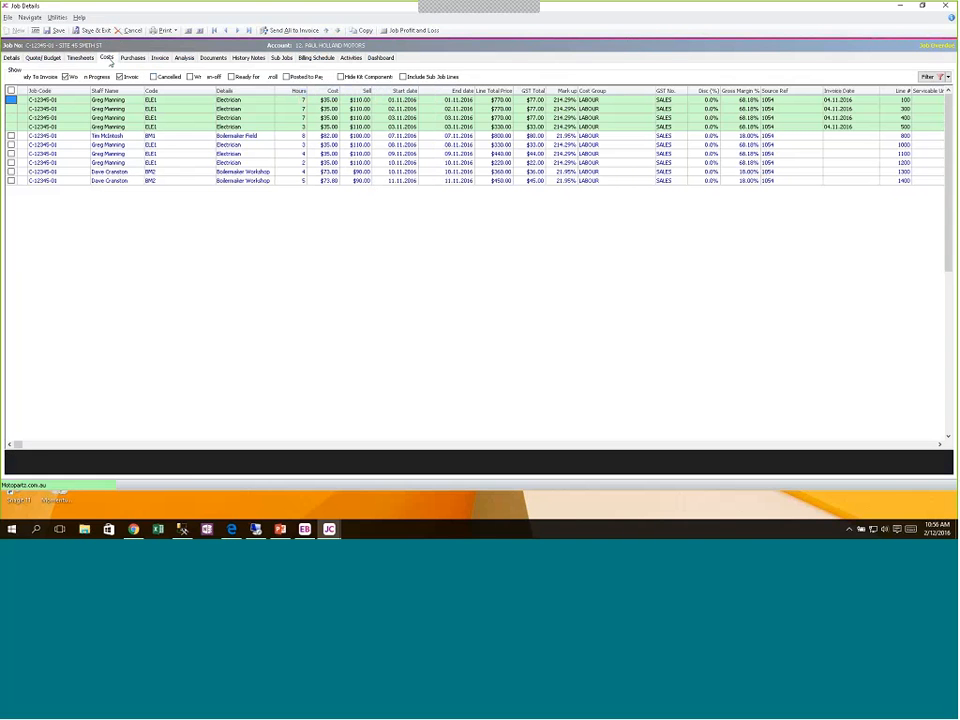
pyautogui.click(152, 78)
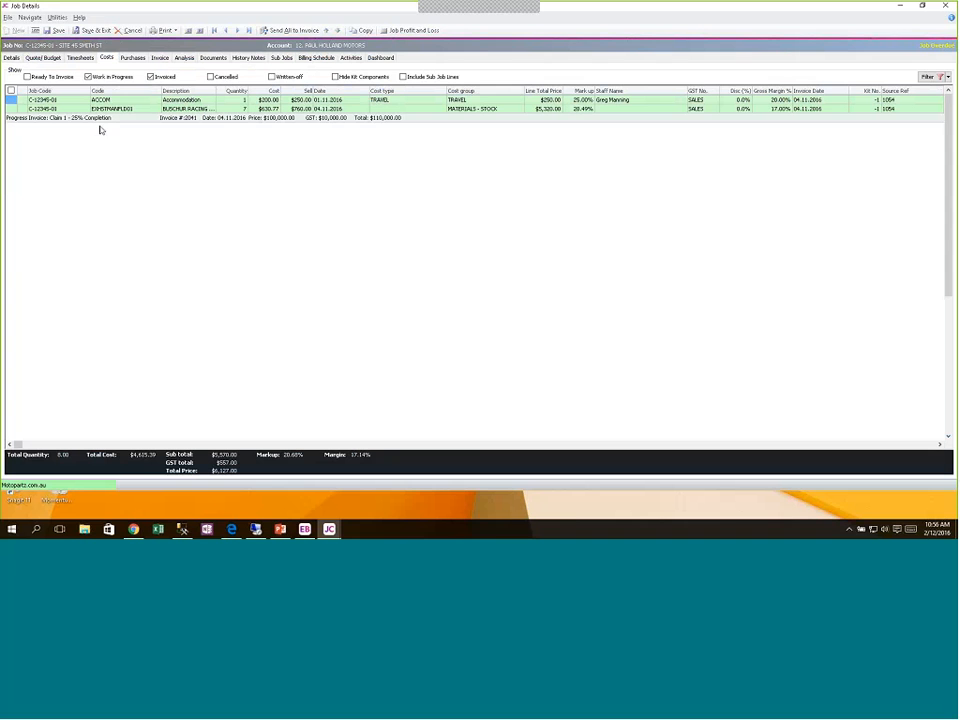
pyautogui.click(129, 58)
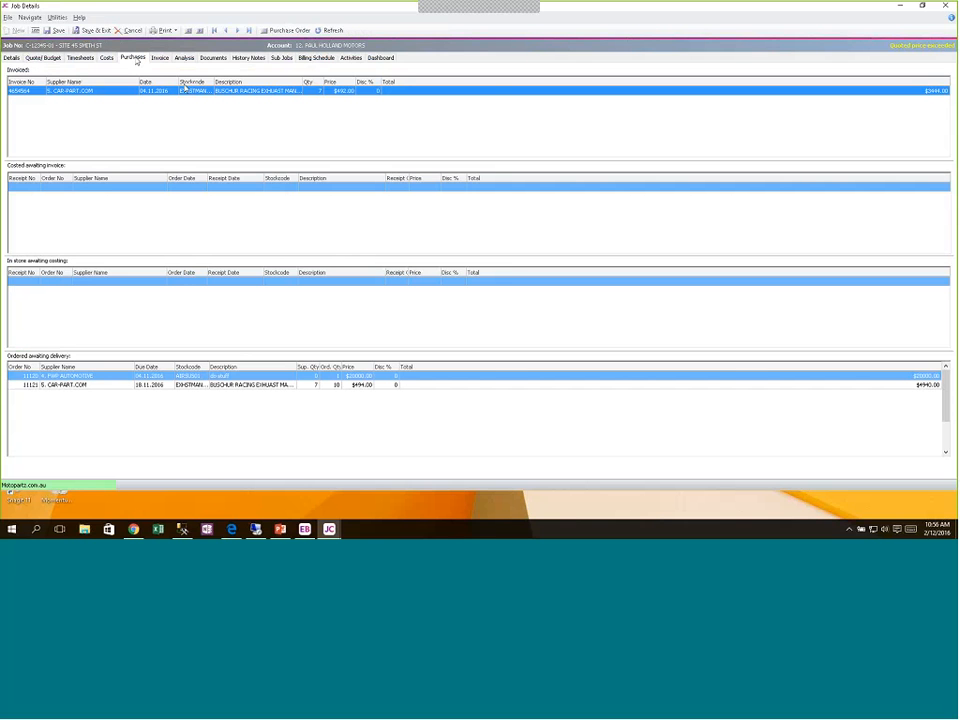
pyautogui.click(68, 388)
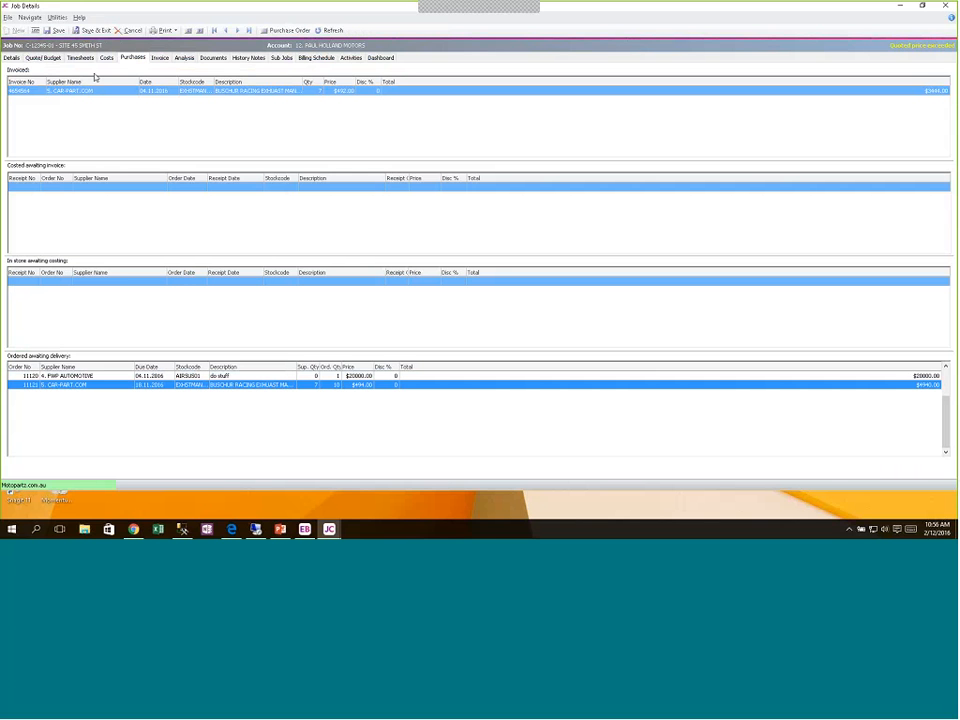
# Examine the job's ready-to-invoice lines and job invoicing options, and view its analysis
pyautogui.click(157, 59)
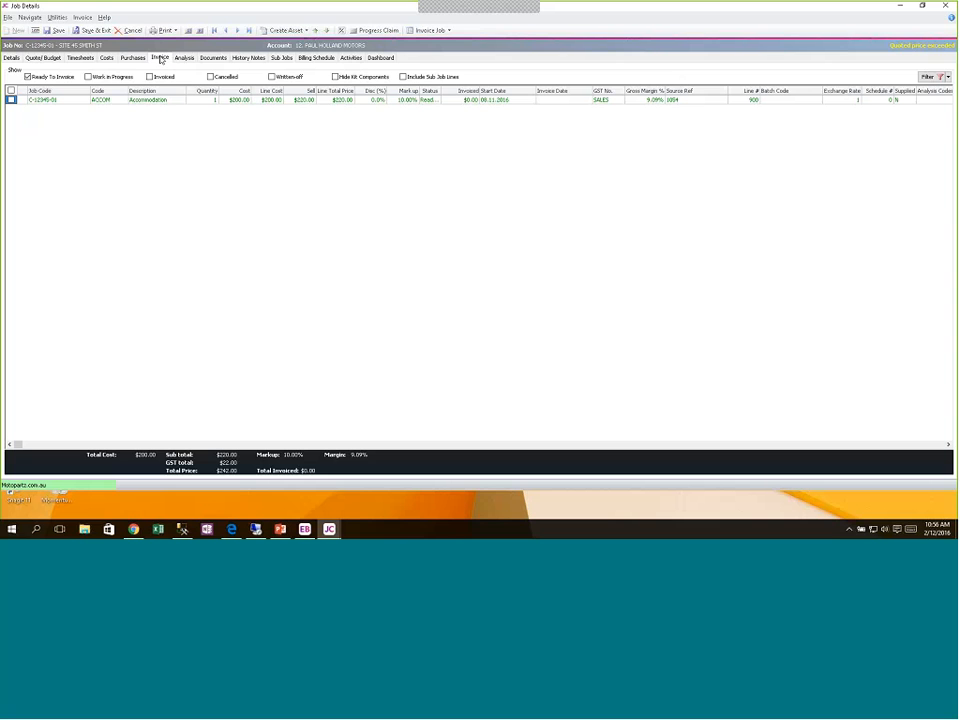
pyautogui.click(450, 31)
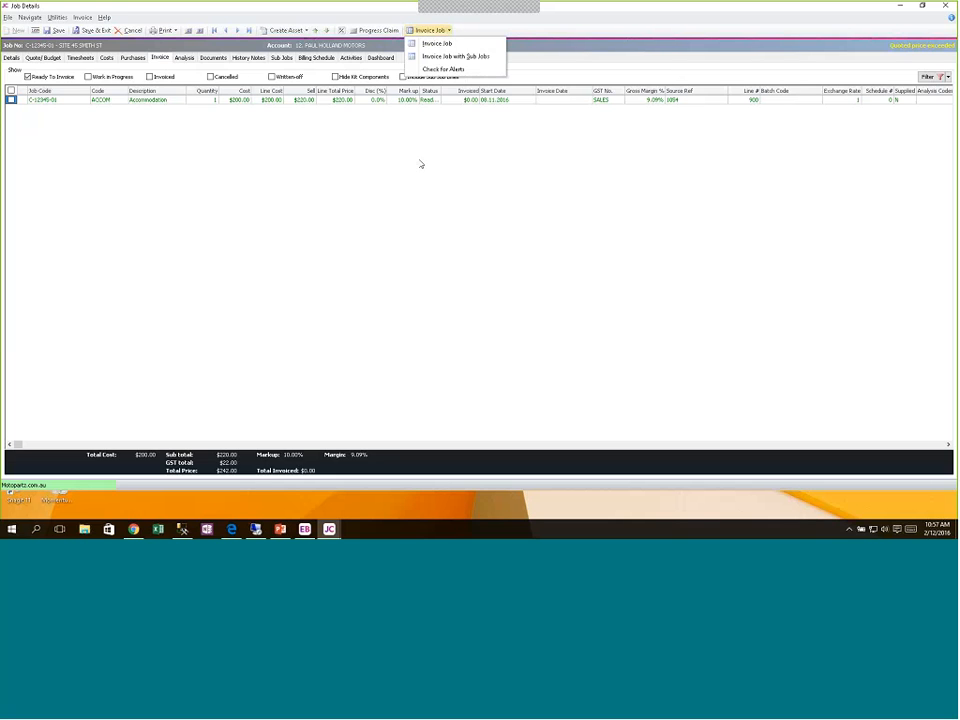
pyautogui.click(184, 58)
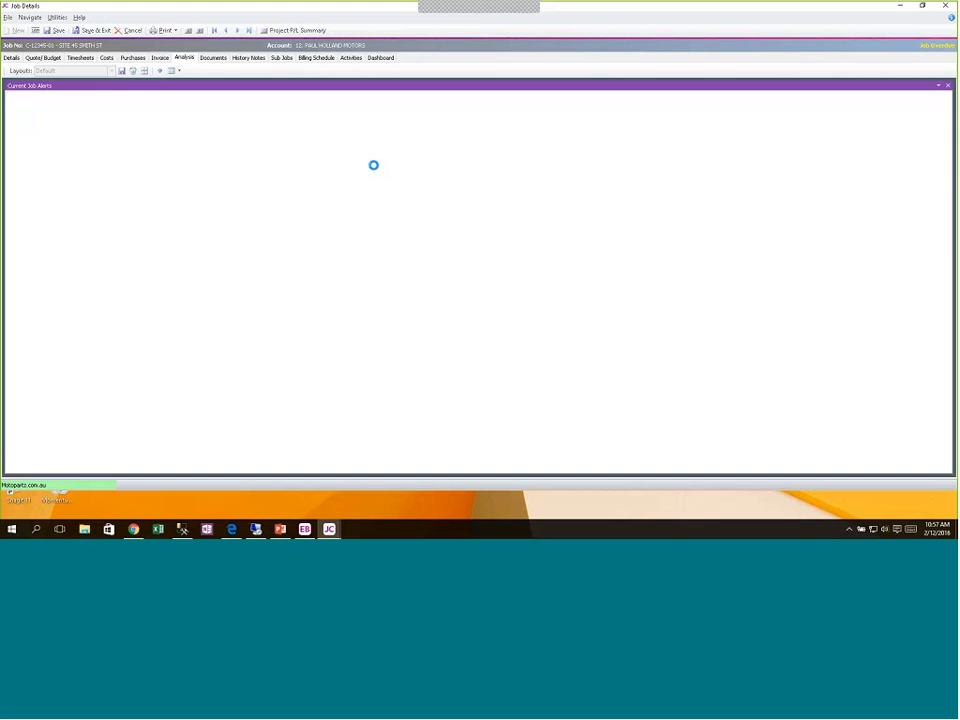
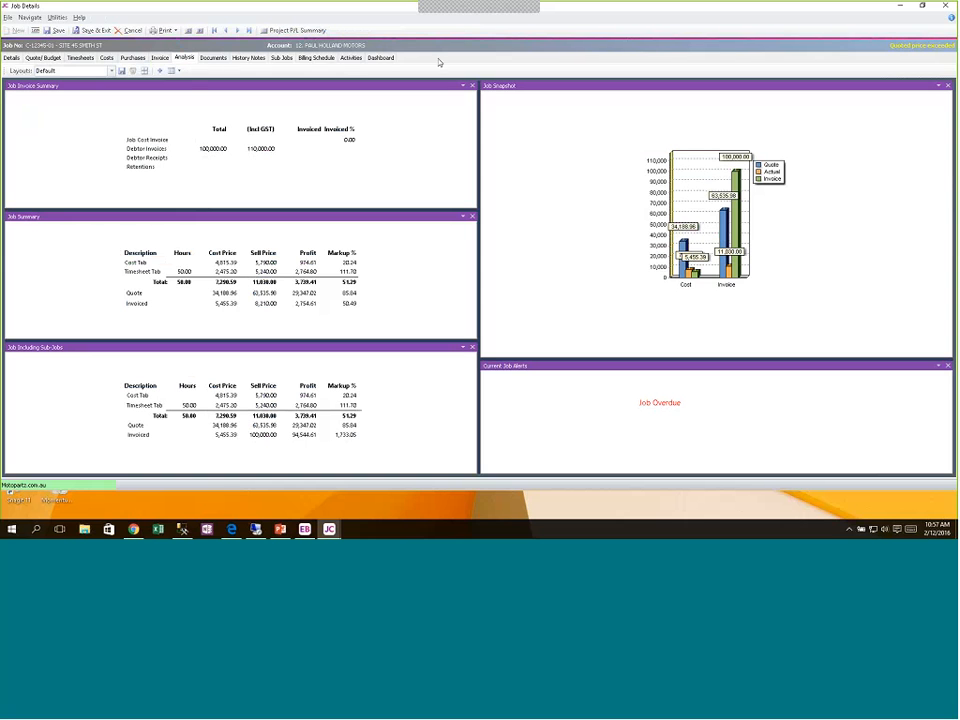
# Look at the second activity logged for the job, and save and exit the job
pyautogui.click(352, 58)
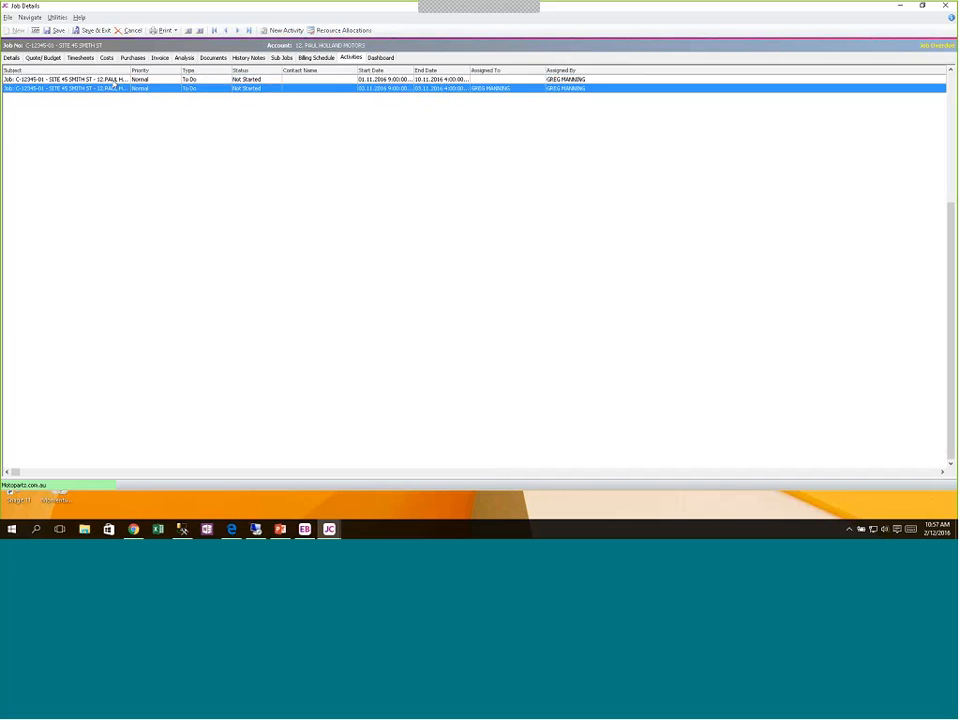
pyautogui.click(116, 89)
pyautogui.click(88, 31)
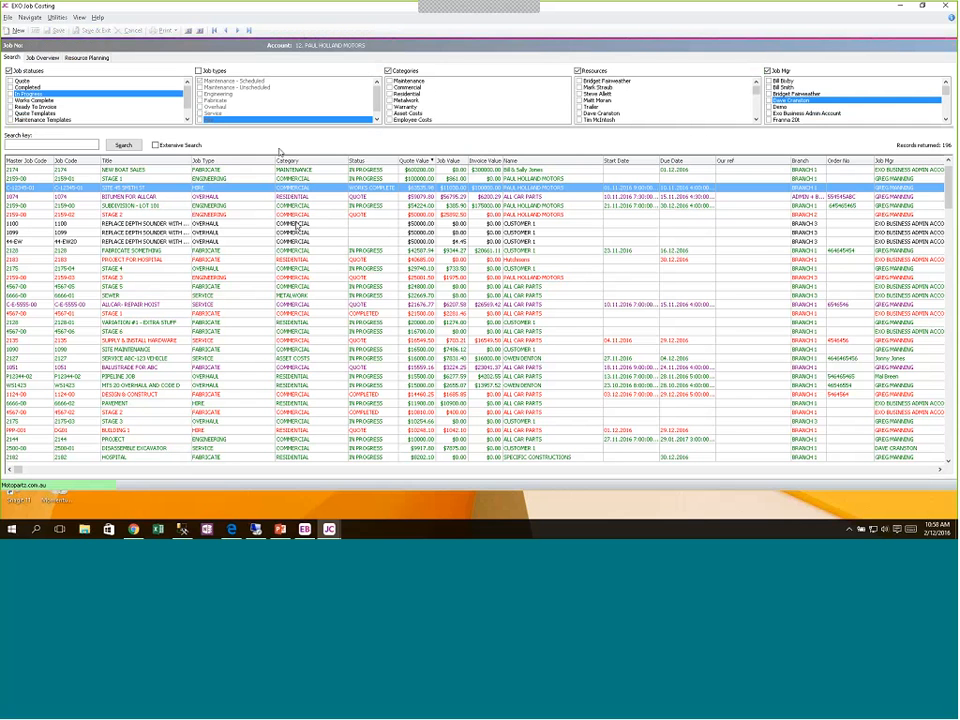
pyautogui.doubleClick(301, 253)
pyautogui.scroll(3, 301, 257)
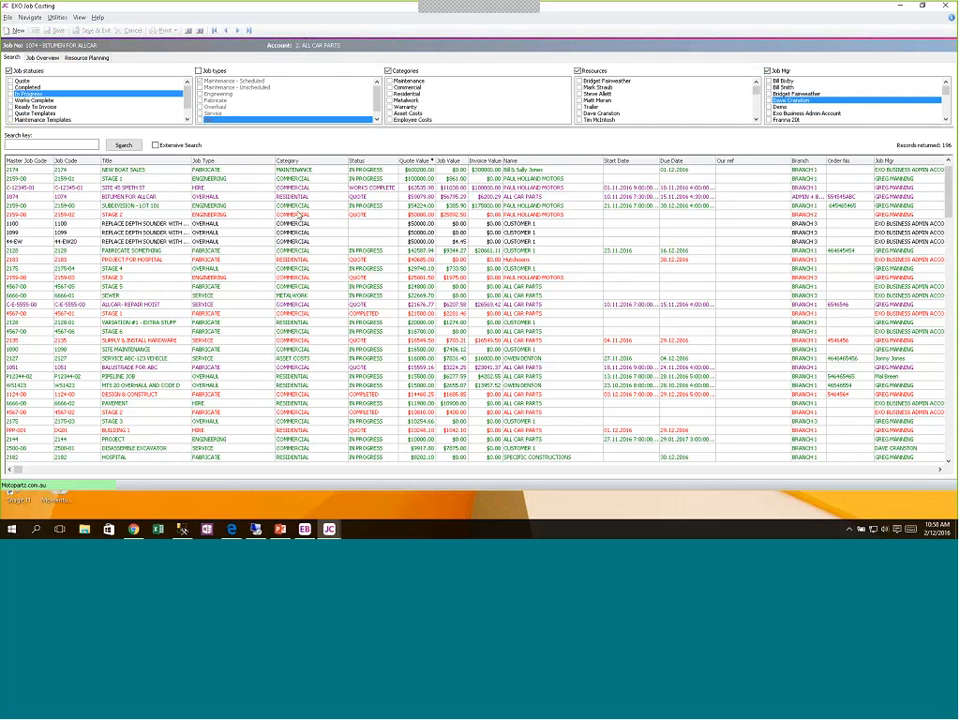
pyautogui.click(97, 18)
pyautogui.click(752, 259)
pyautogui.scroll(3, 755, 240)
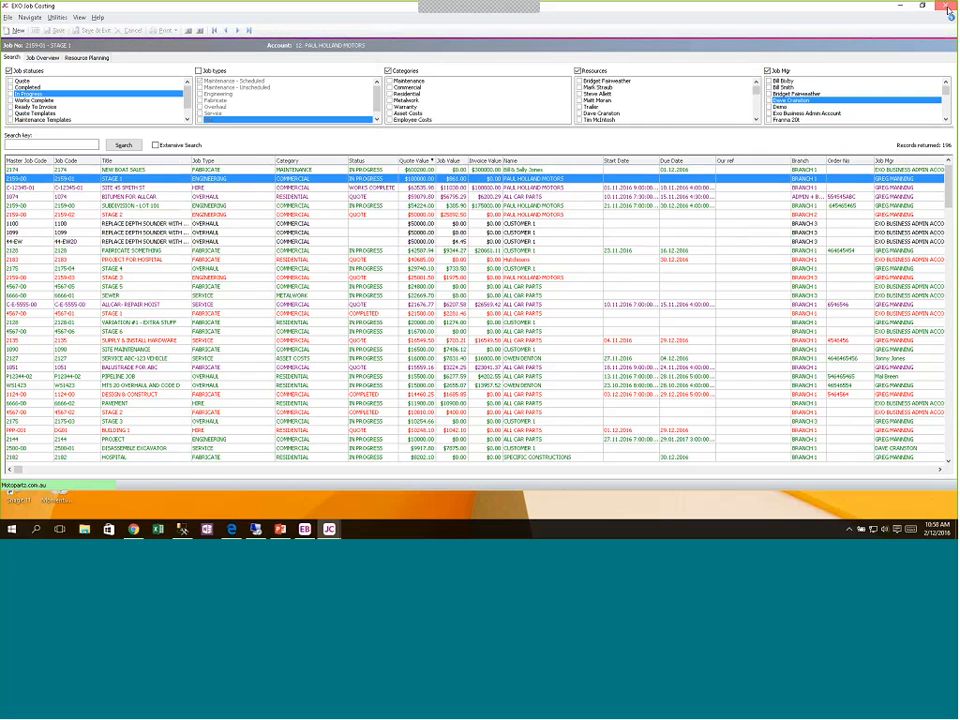
# Close the job search window and look over the Momentum Analysis, Quotes Vs Actuals and WIP reports available in Job Costing
pyautogui.click(947, 7)
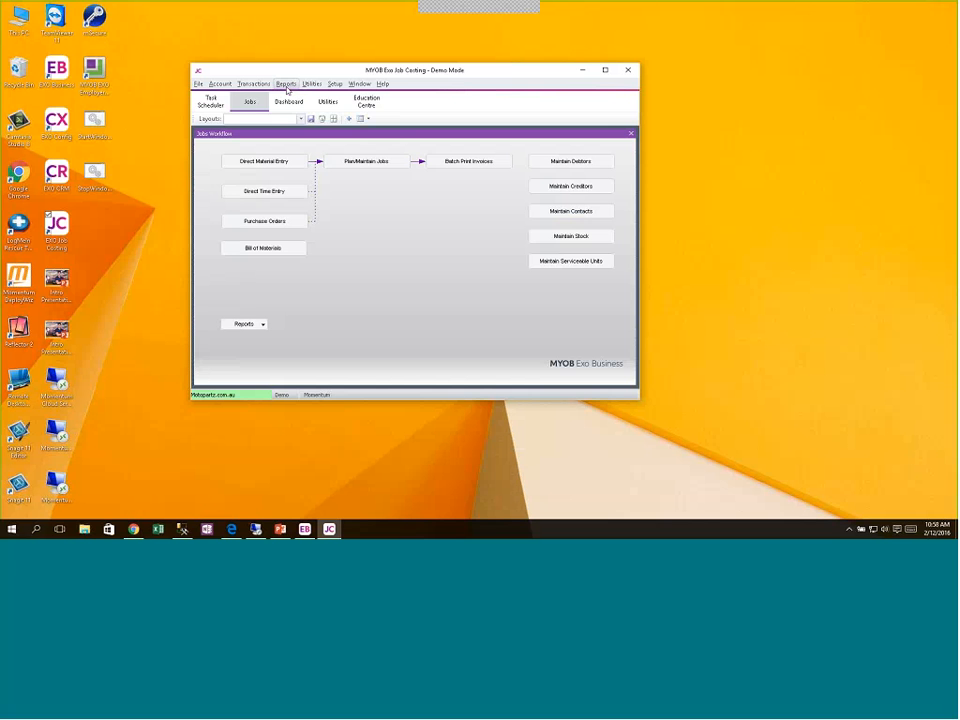
pyautogui.click(286, 84)
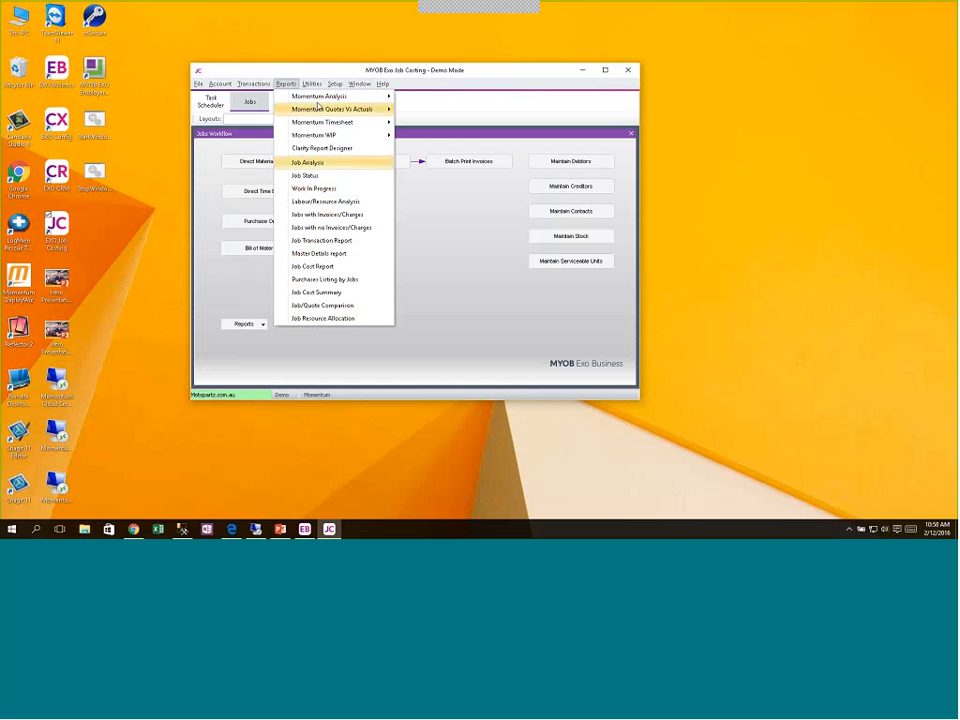
pyautogui.moveTo(318, 97)
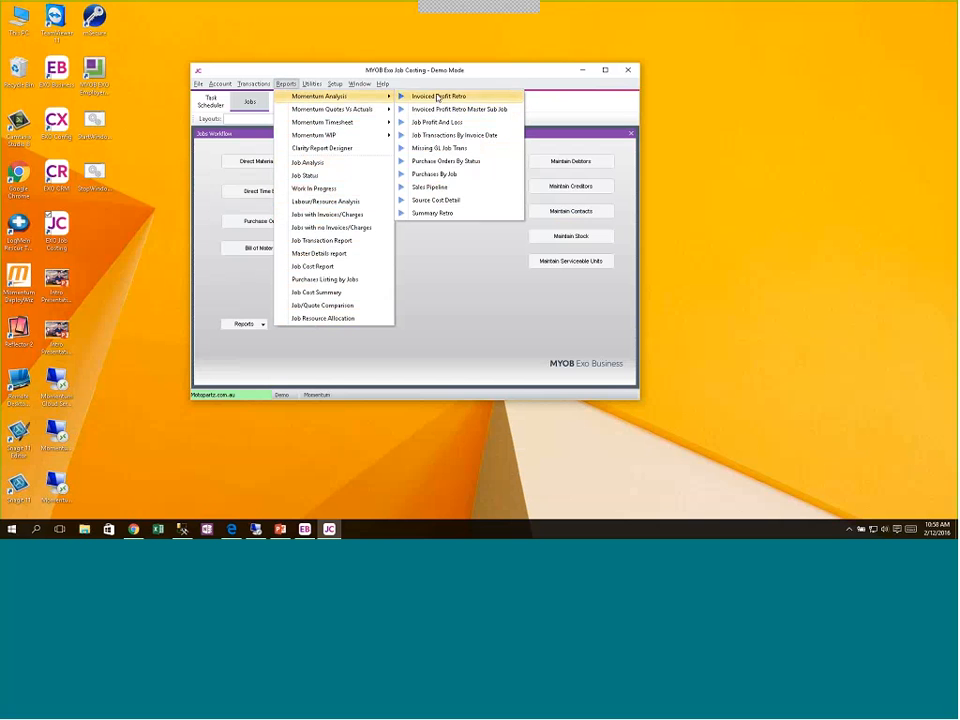
pyautogui.moveTo(354, 109)
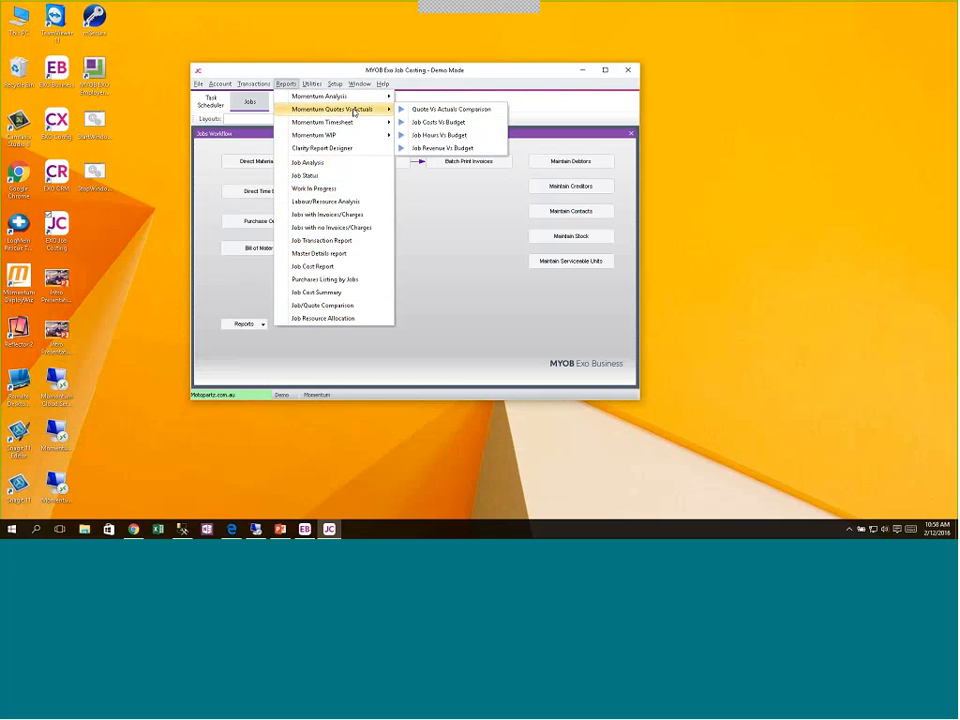
pyautogui.press('Down')
pyautogui.press('Down')
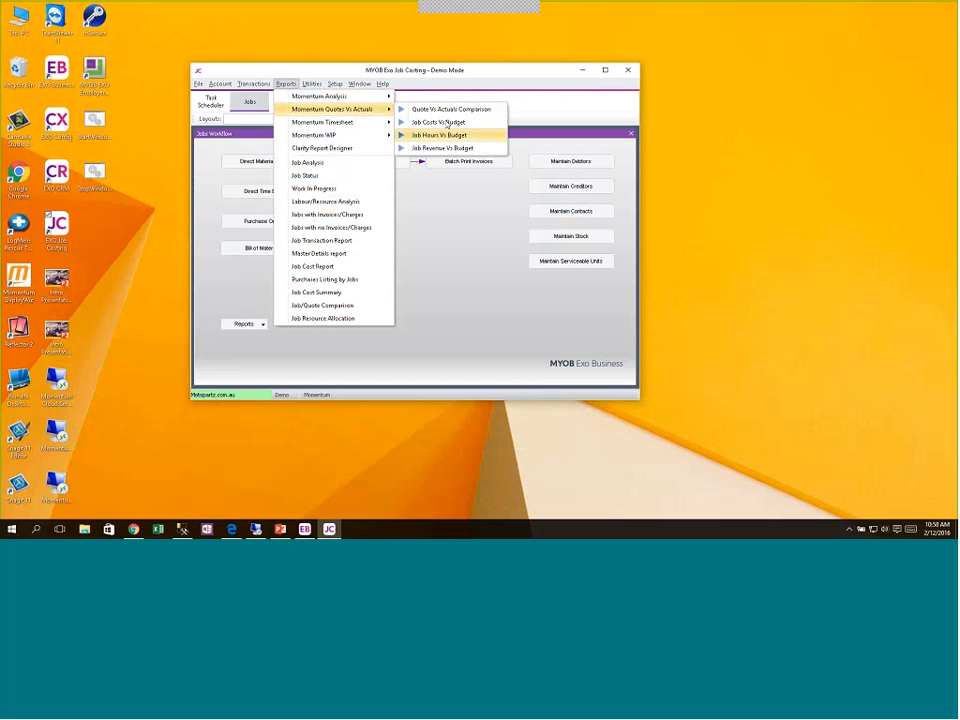
pyautogui.press('Down')
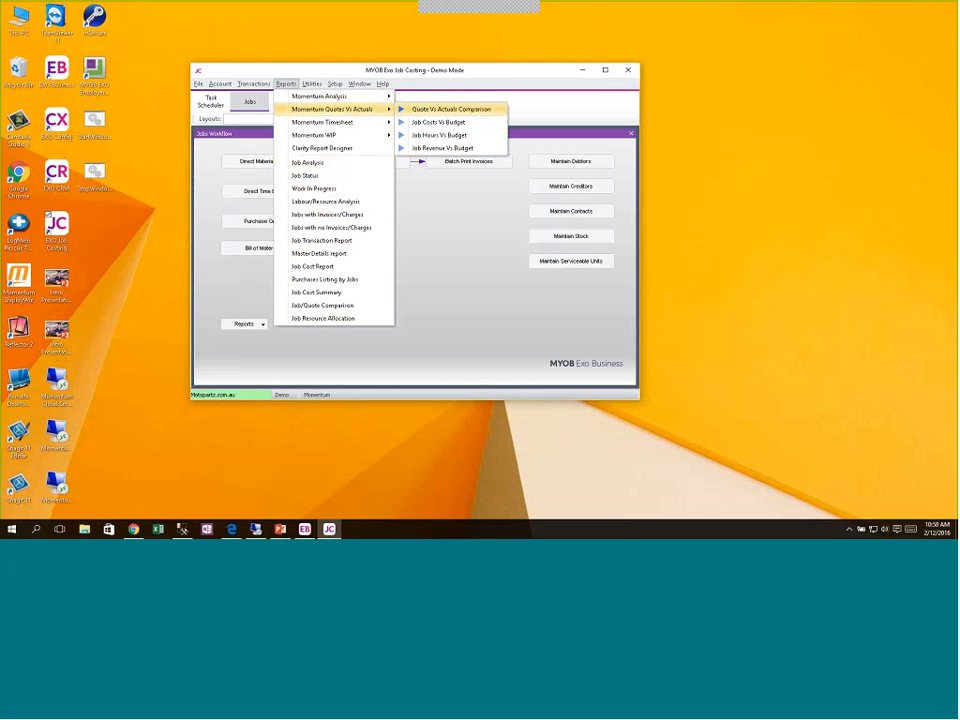
pyautogui.moveTo(364, 135)
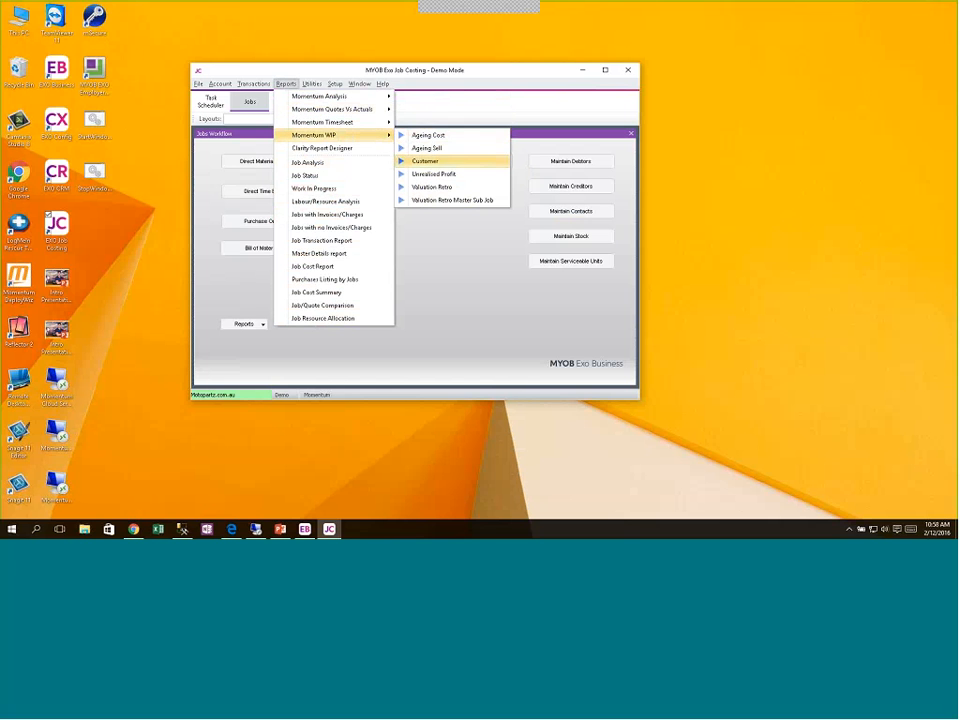
pyautogui.click(467, 223)
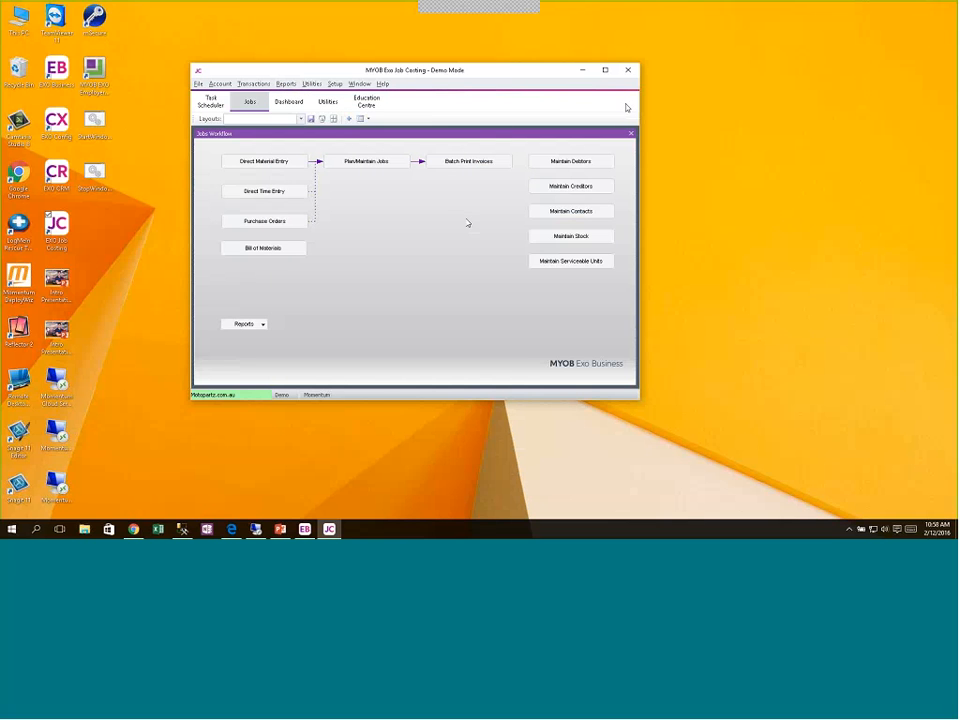
# Switch to MYOB Exo Business and open the Analytics management report maximized, declining to update the demo data to the current date
pyautogui.click(582, 70)
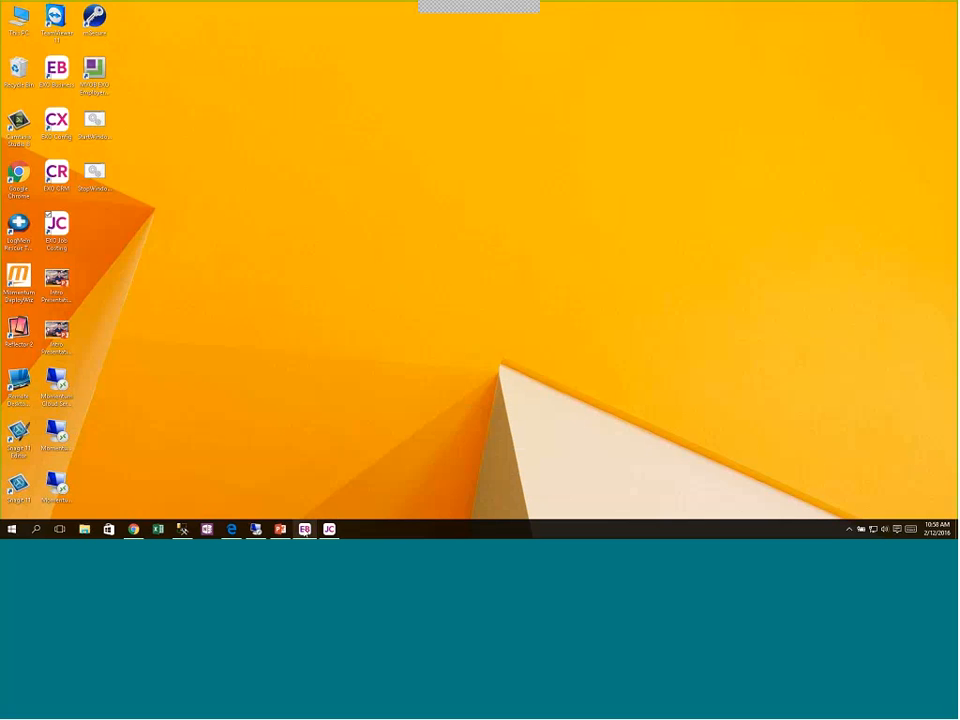
pyautogui.click(304, 529)
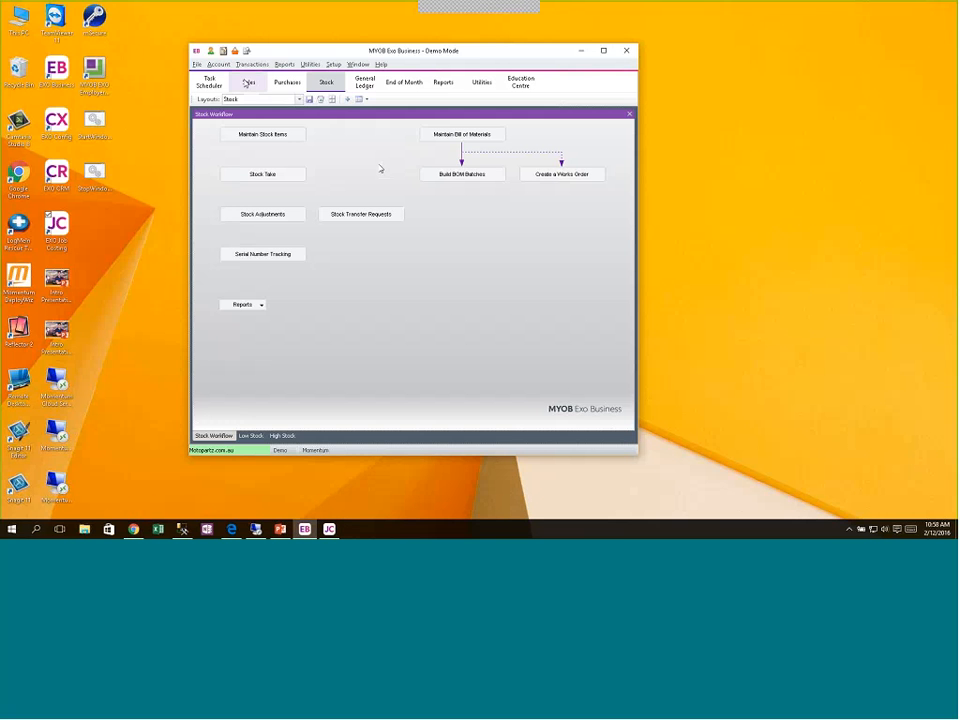
pyautogui.click(248, 82)
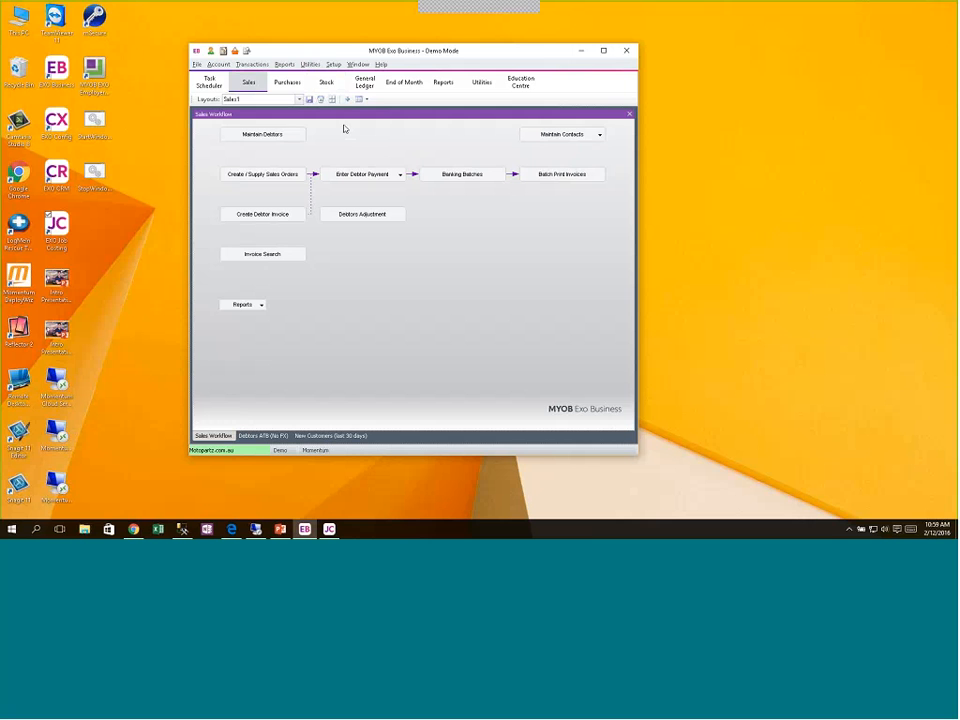
pyautogui.click(280, 65)
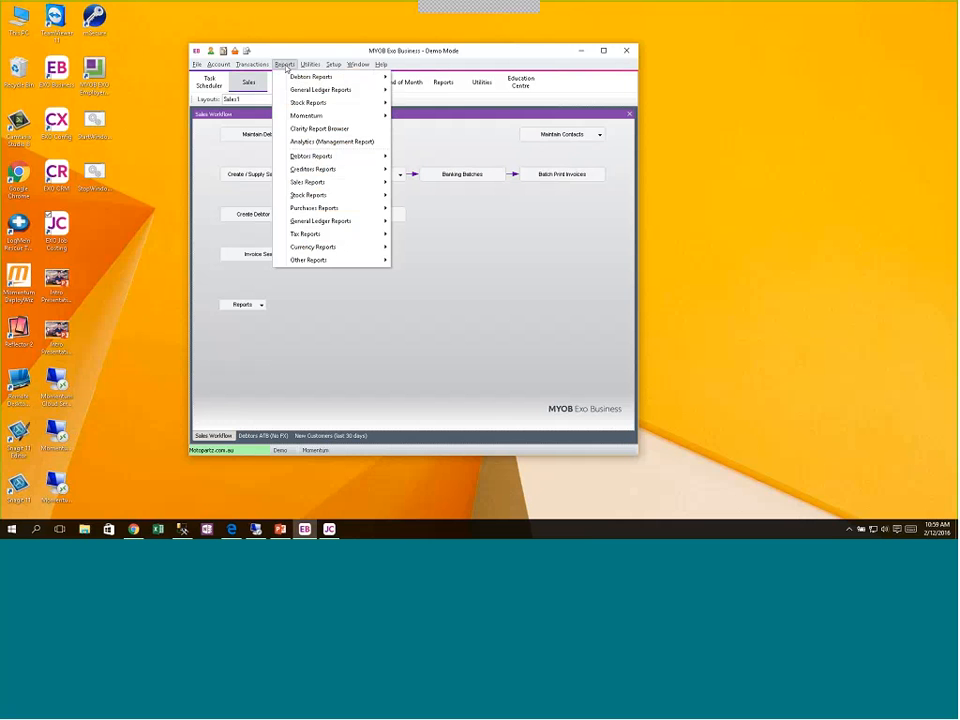
pyautogui.click(305, 141)
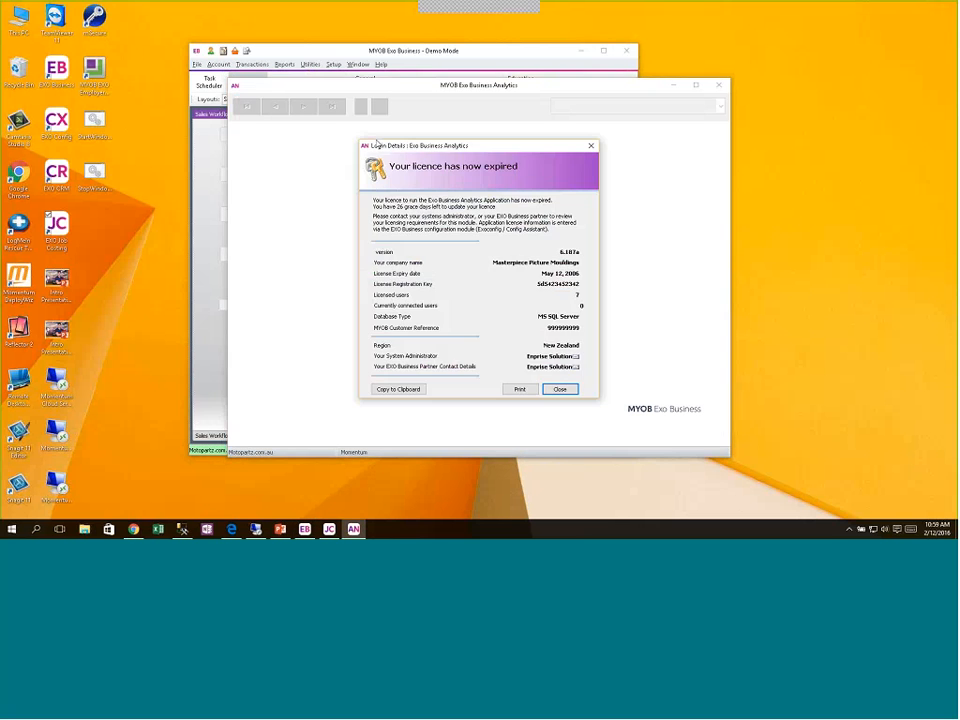
pyautogui.press('Return')
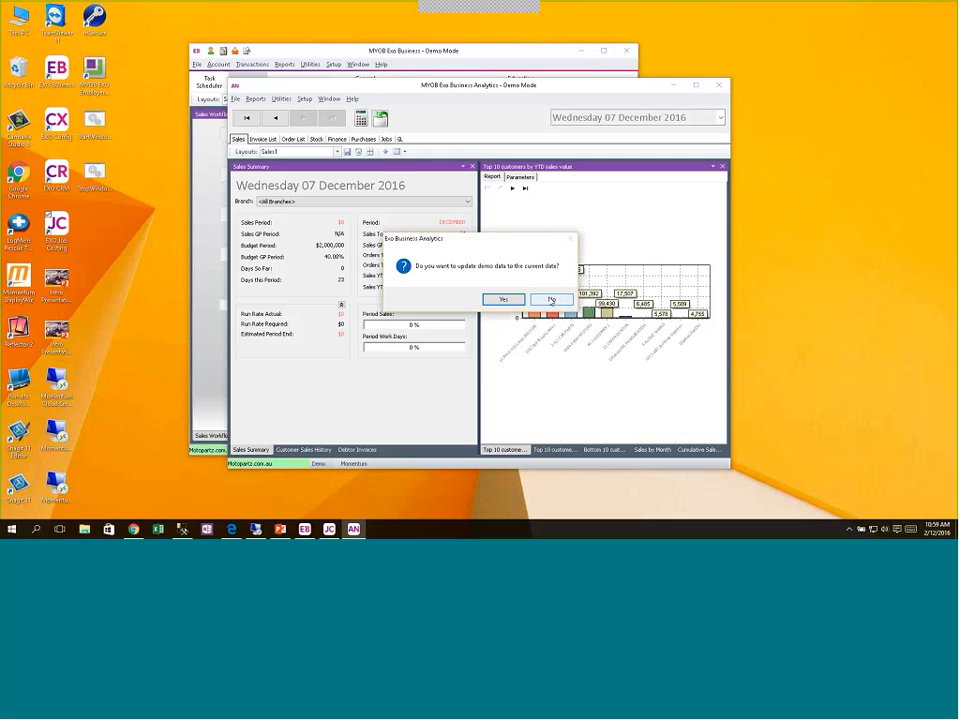
pyautogui.click(551, 300)
pyautogui.click(697, 86)
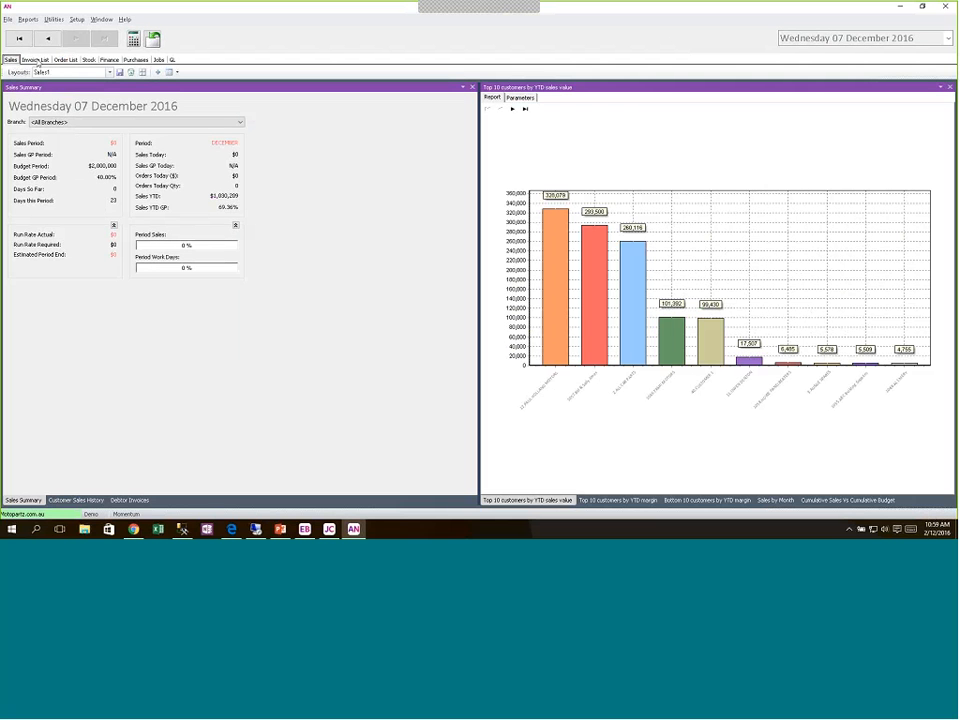
# Check the invoice list, and drill into the highest bar of the YTD sales chart to review that debtor's transactions, orders, jobs and opportunities
pyautogui.click(57, 60)
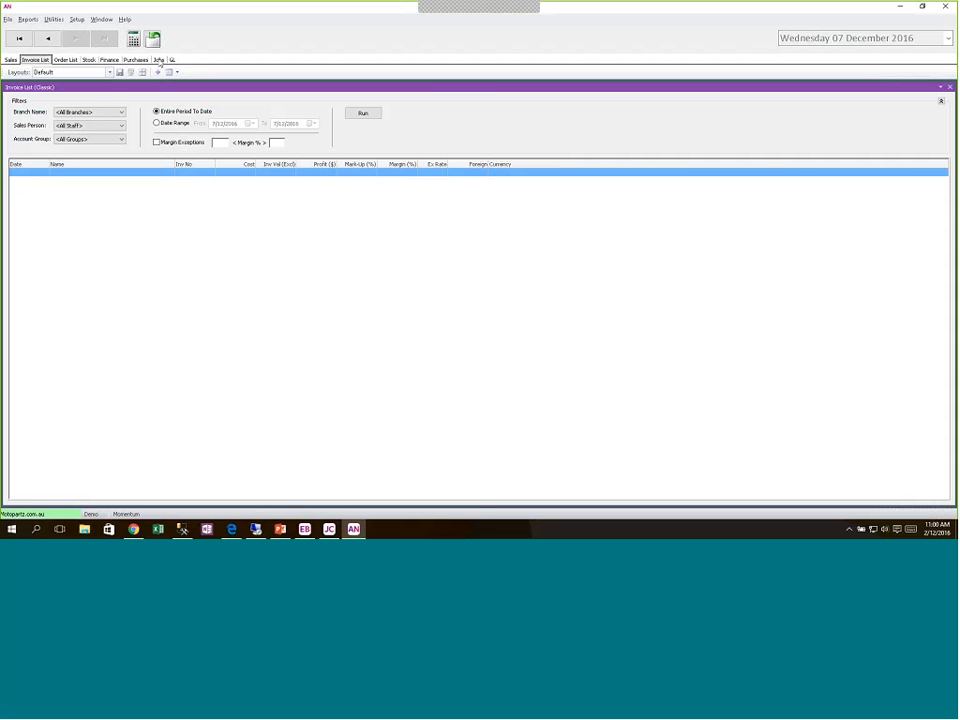
pyautogui.click(11, 59)
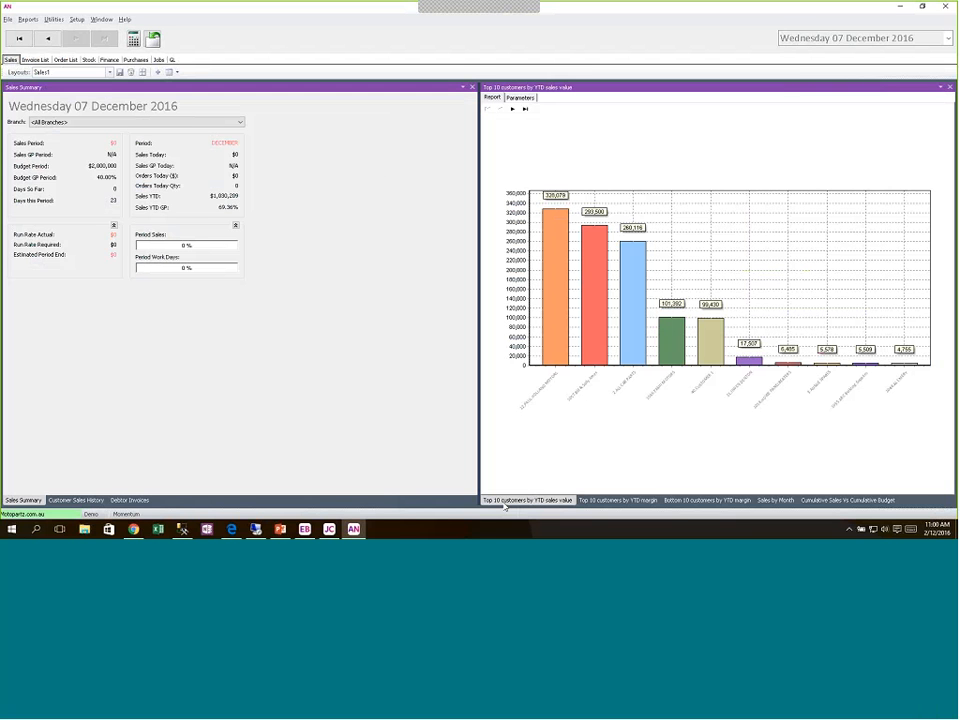
pyautogui.click(564, 262)
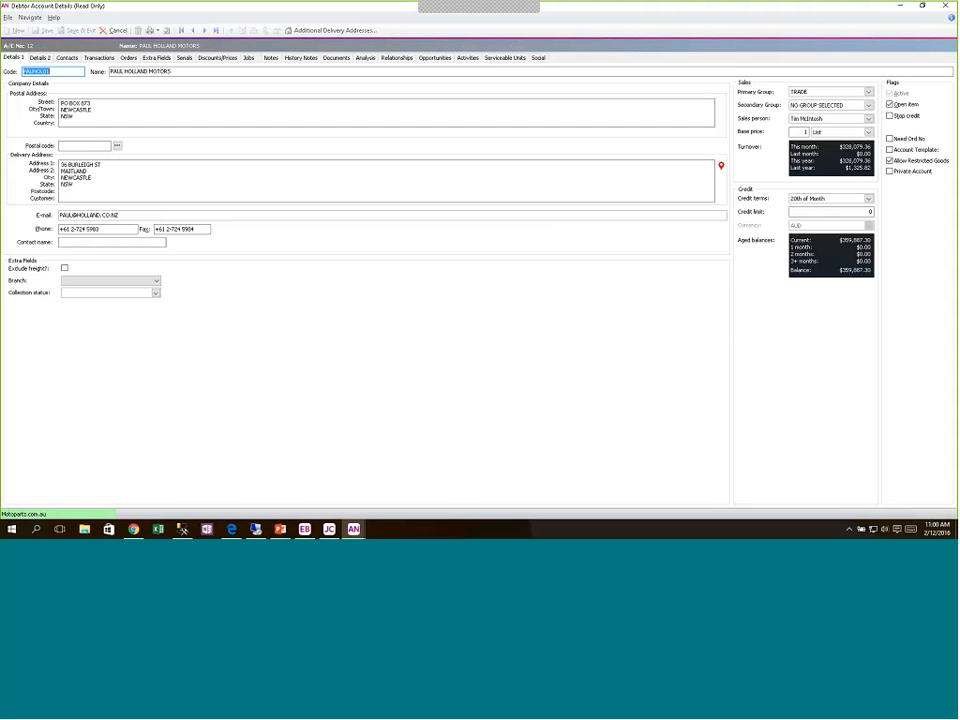
pyautogui.click(98, 58)
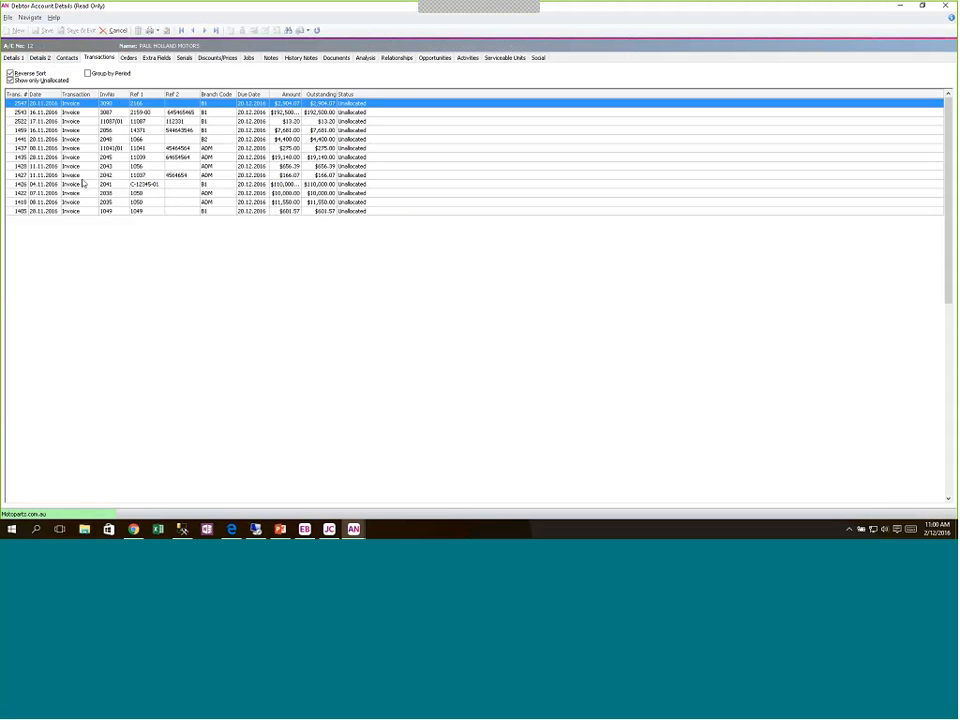
pyautogui.click(128, 58)
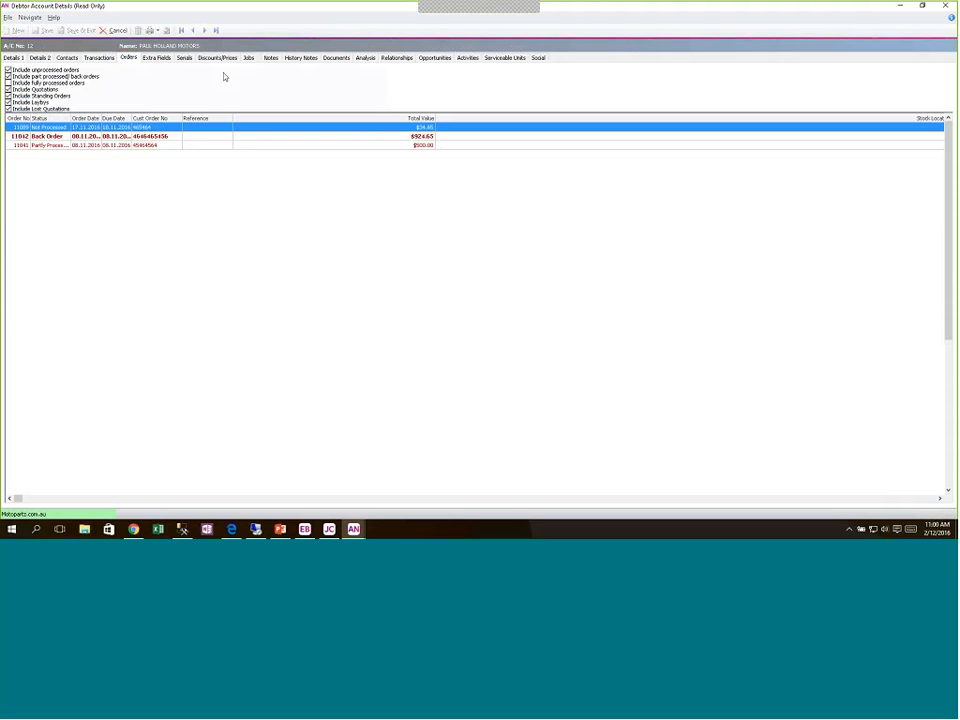
pyautogui.click(249, 58)
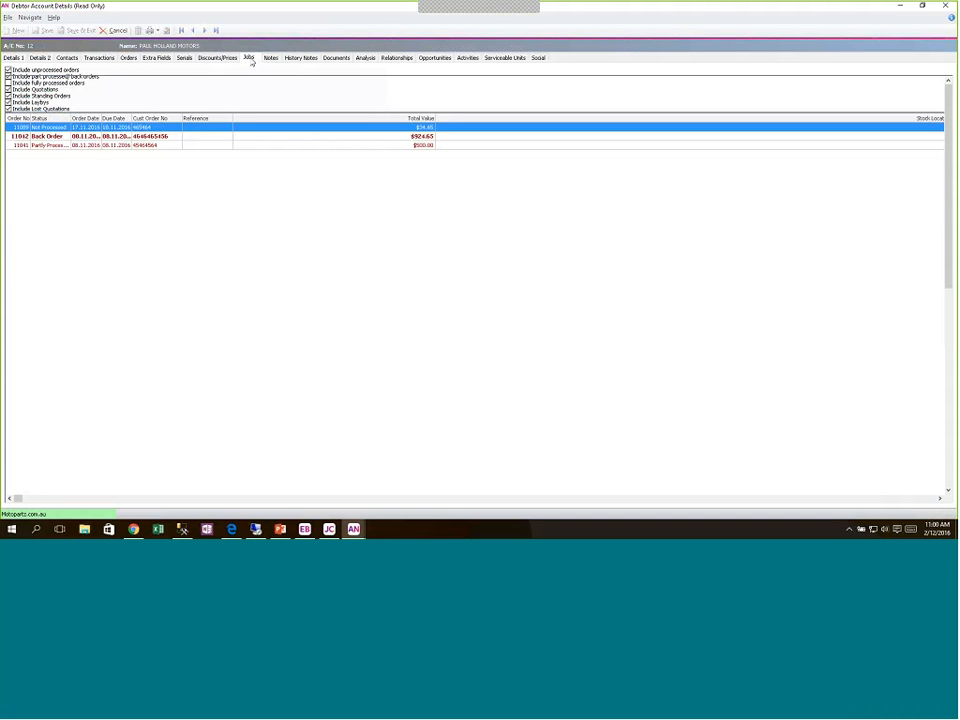
pyautogui.click(435, 58)
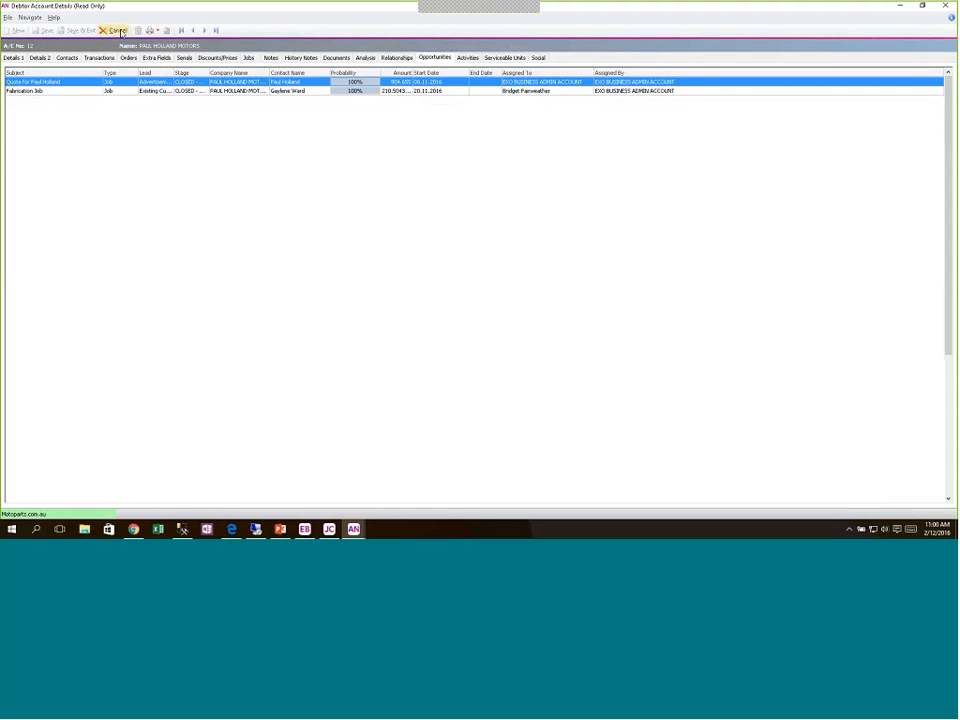
pyautogui.click(115, 31)
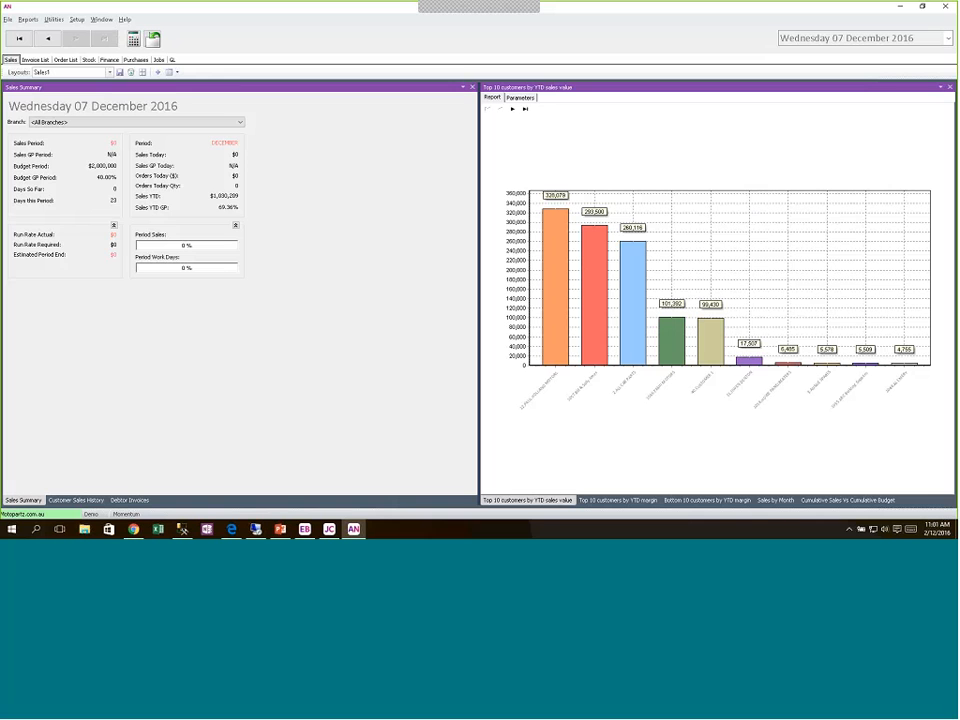
# Show the Customer Sales History grid, narrow its AccountNameKeyed column and view the column options
pyautogui.click(84, 501)
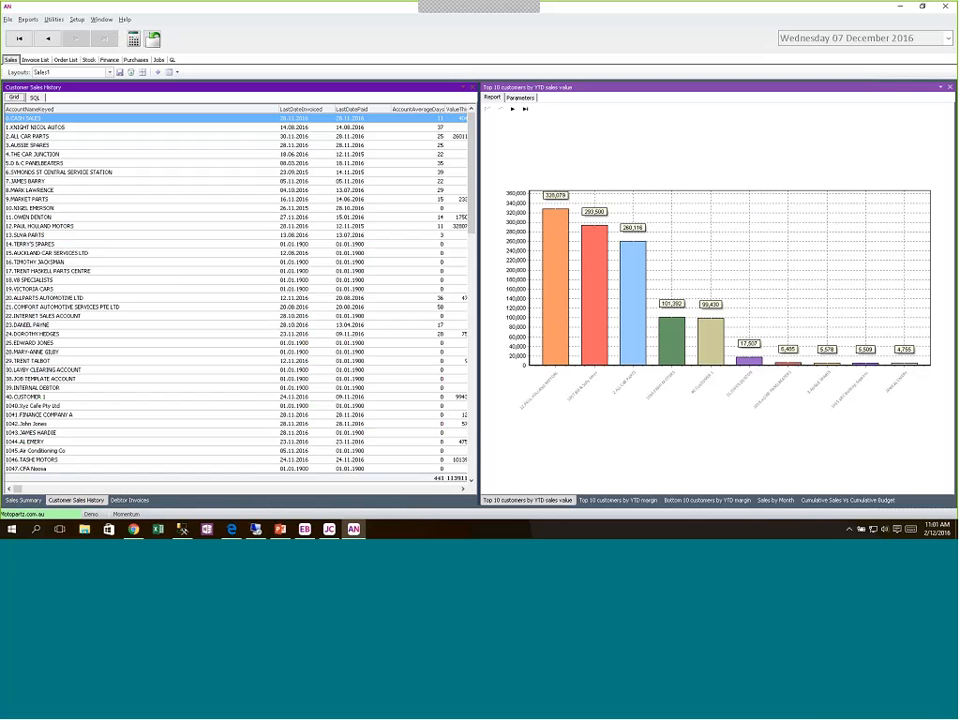
pyautogui.moveTo(278, 109); pyautogui.dragTo(144, 119)
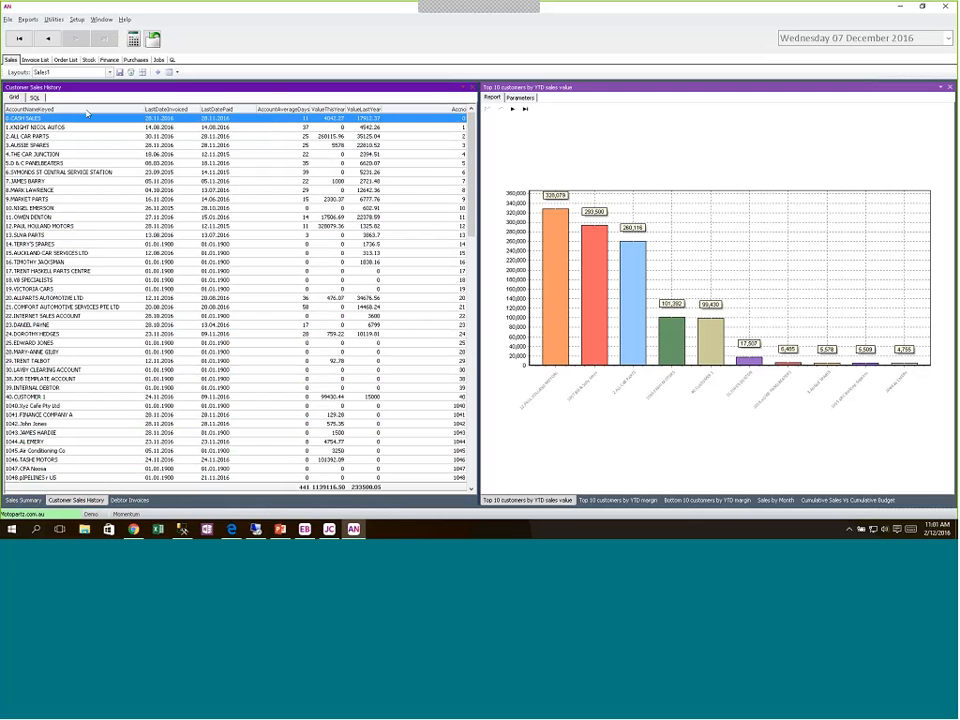
pyautogui.rightClick(87, 111)
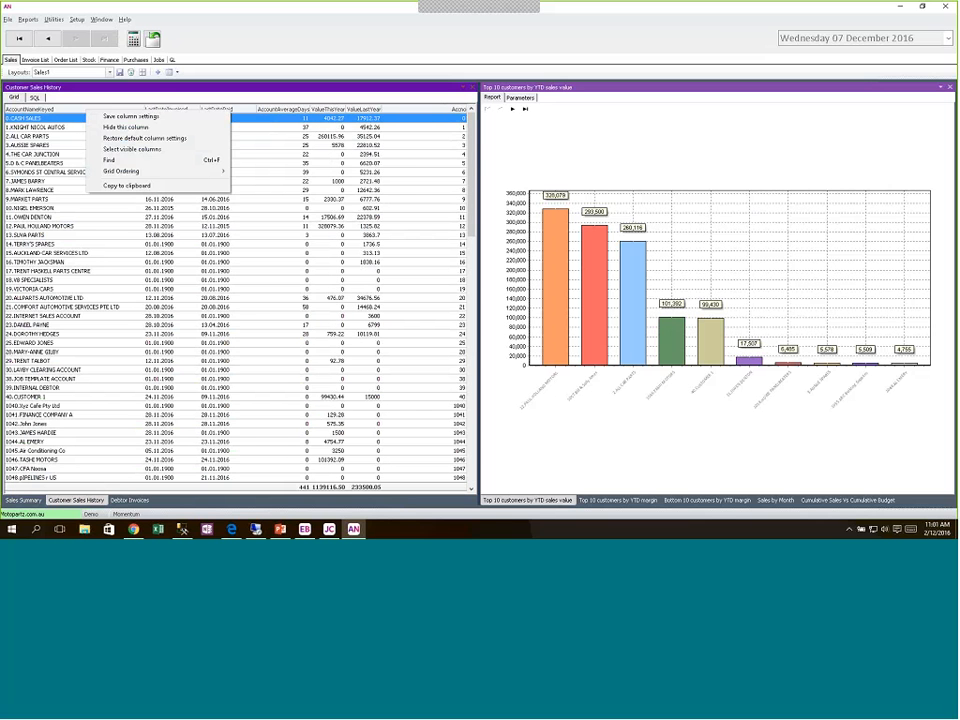
pyautogui.click(360, 181)
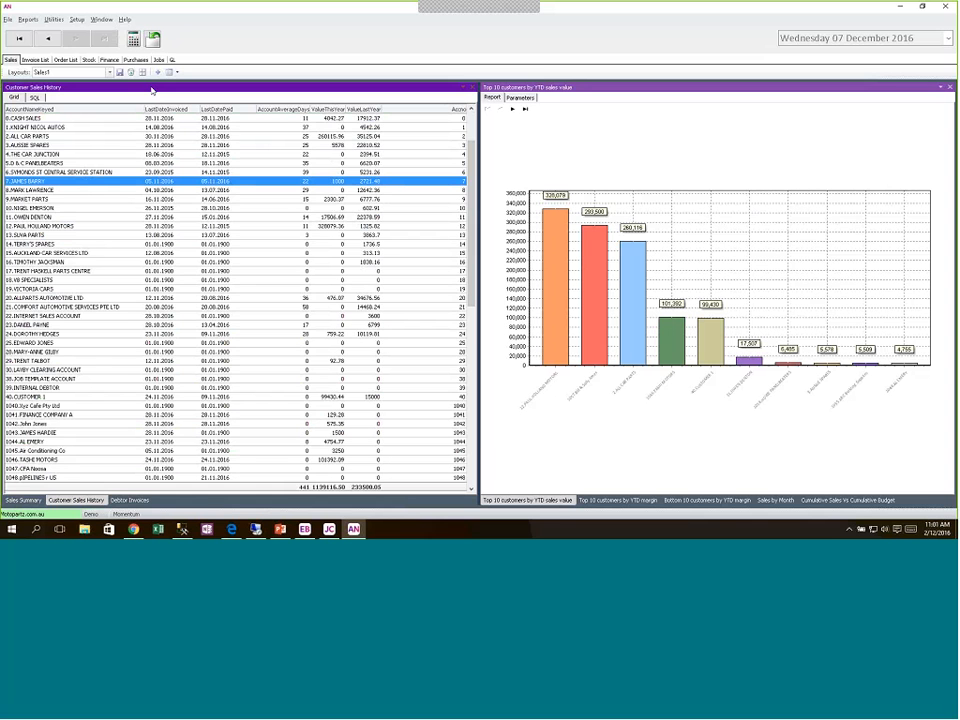
# Undock the Customer Sales History widget and dock it back into the Sales Summary pane, after Debtor Invoices
pyautogui.moveTo(152, 90); pyautogui.dragTo(240, 300)
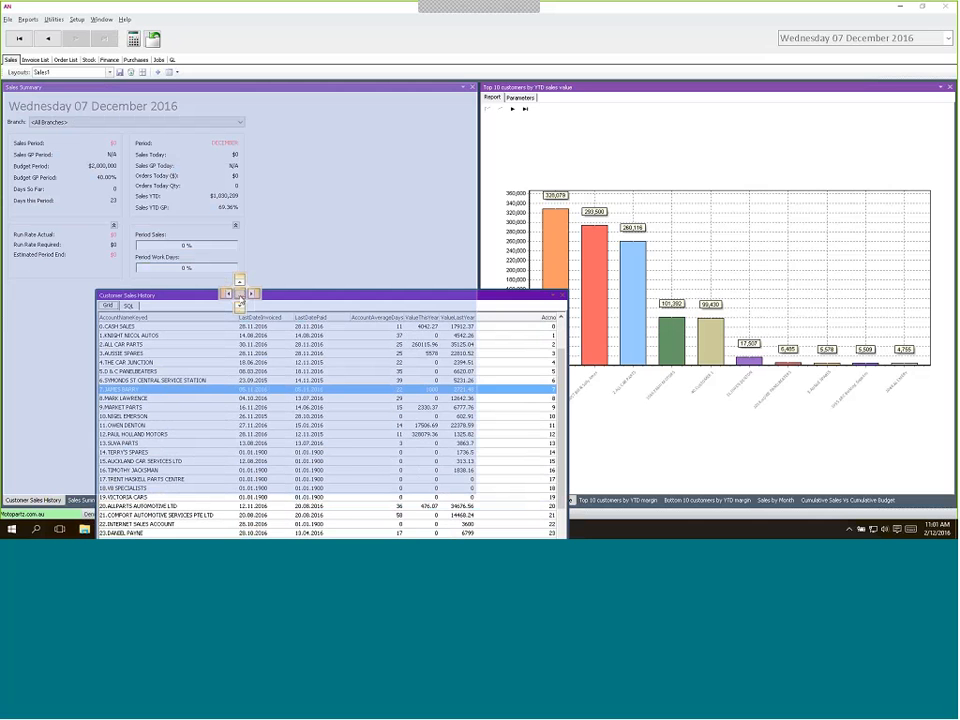
pyautogui.moveTo(240, 298)
pyautogui.mouseDown()
pyautogui.moveTo(227, 302)
pyautogui.moveTo(242, 276)
pyautogui.moveTo(229, 292)
pyautogui.moveTo(240, 295)
pyautogui.mouseUp()
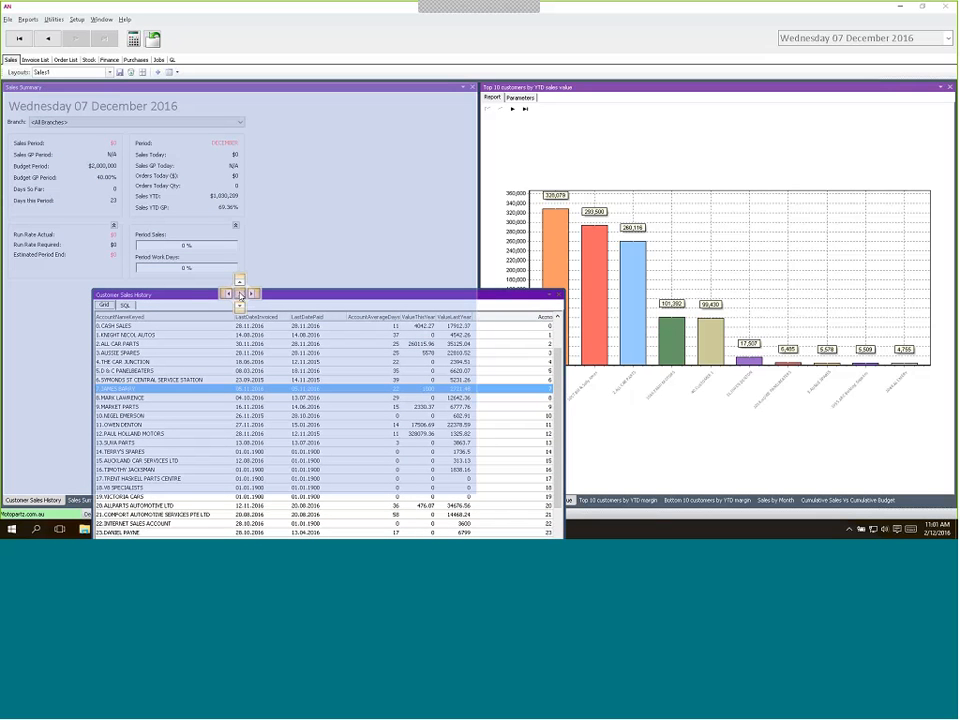
pyautogui.moveTo(240, 296); pyautogui.dragTo(240, 295)
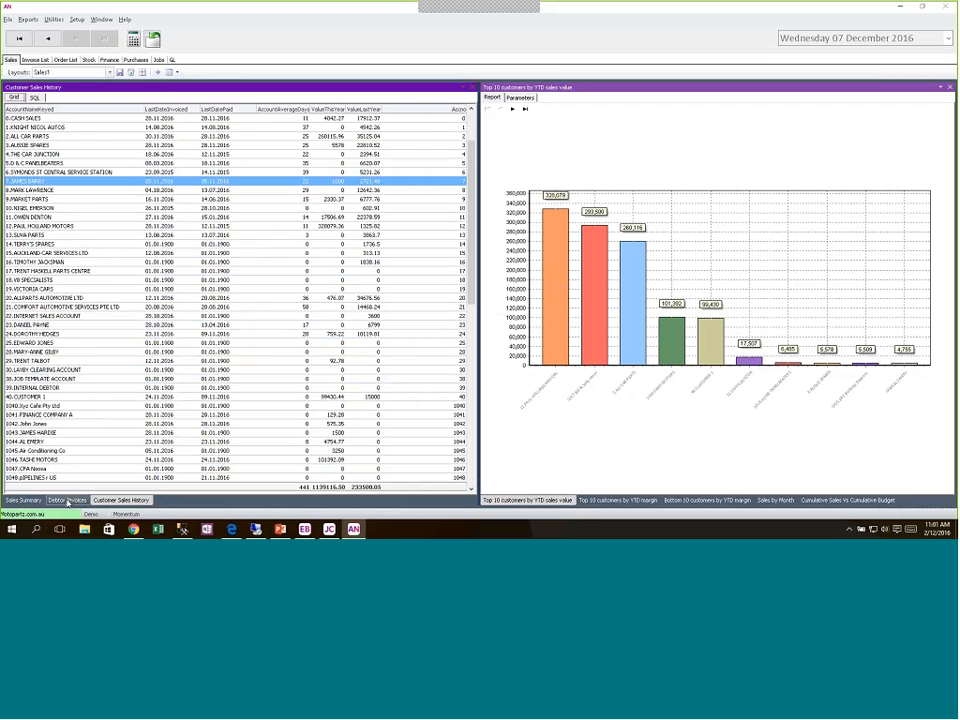
# Look through the Sales Summary, Debtor Invoices and Customer Sales History widgets, finishing on the Sales Summary
pyautogui.click(23, 500)
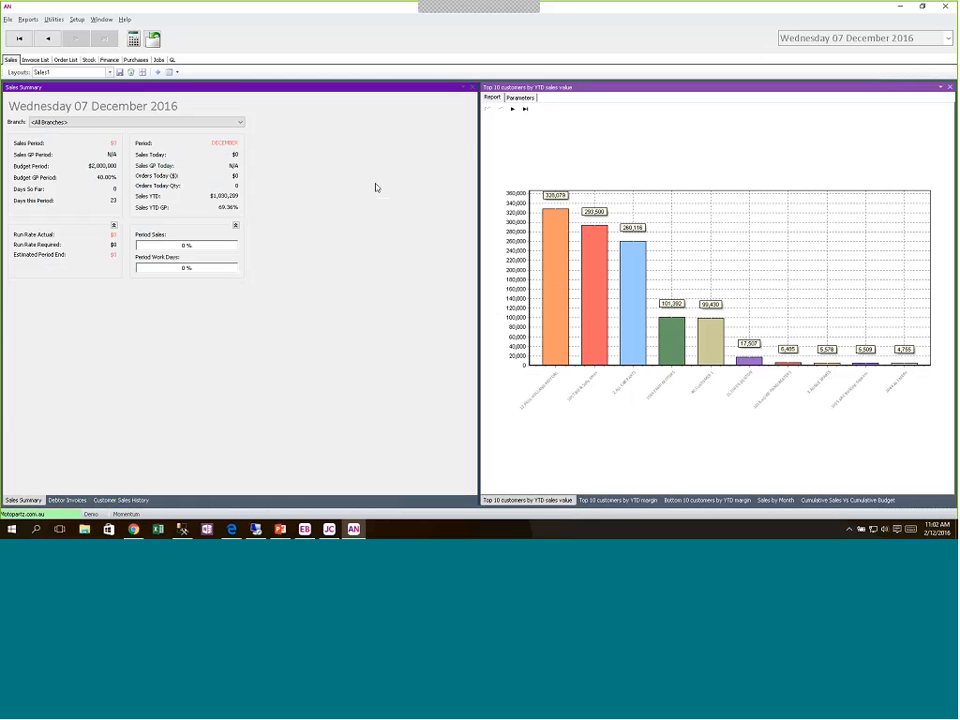
pyautogui.click(67, 500)
pyautogui.click(121, 500)
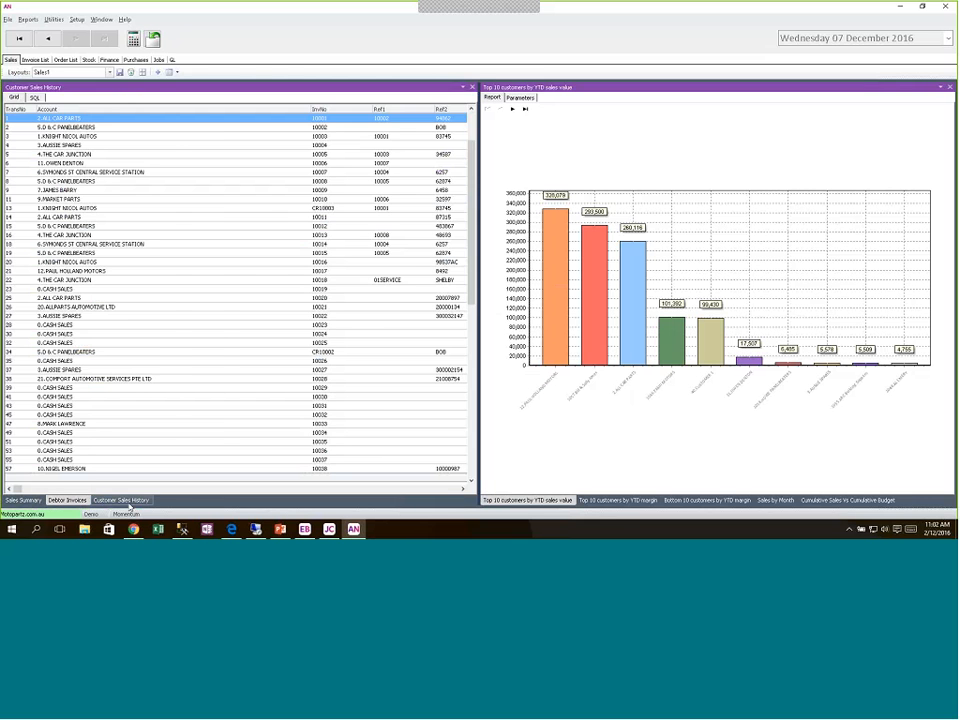
pyautogui.click(23, 500)
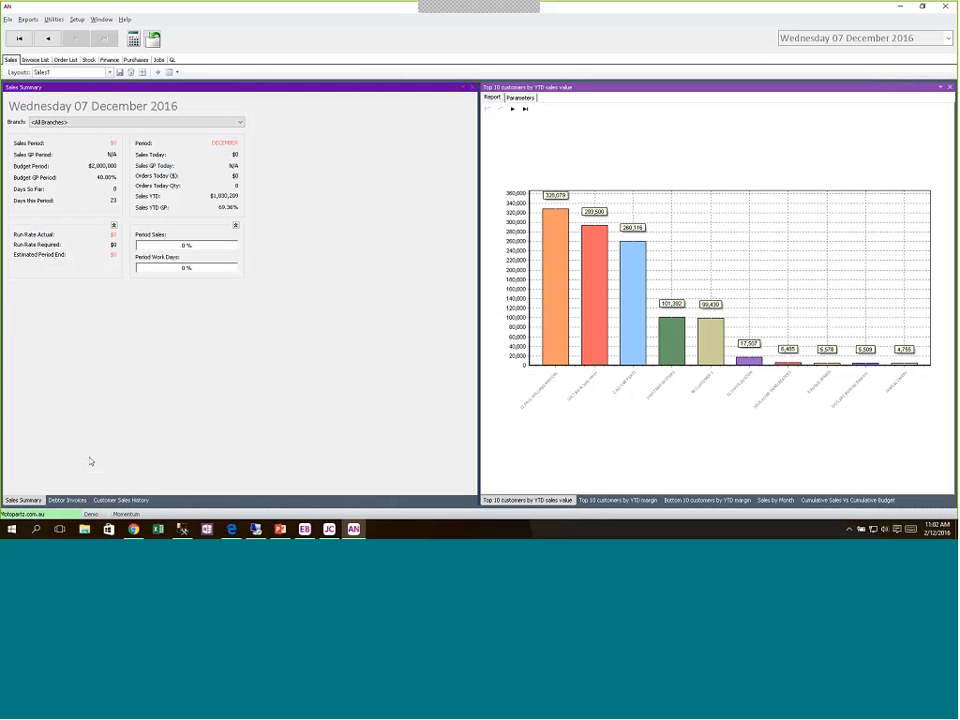
# Save the current dashboard arrangement as the Sales1 layout, overriding the existing one
pyautogui.click(119, 72)
pyautogui.click(456, 289)
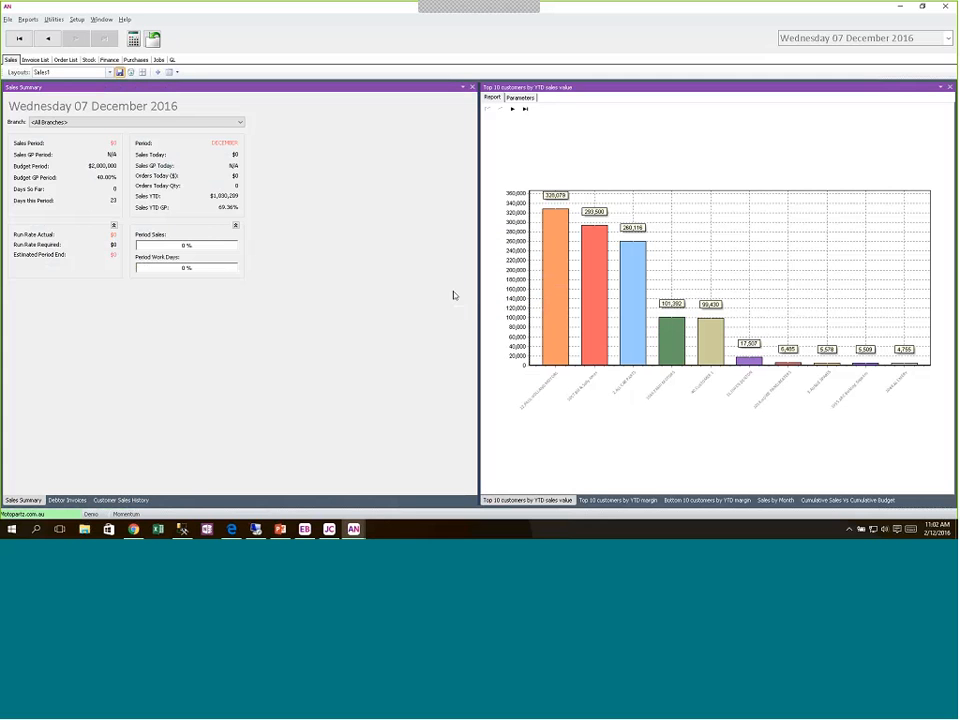
pyautogui.click(462, 301)
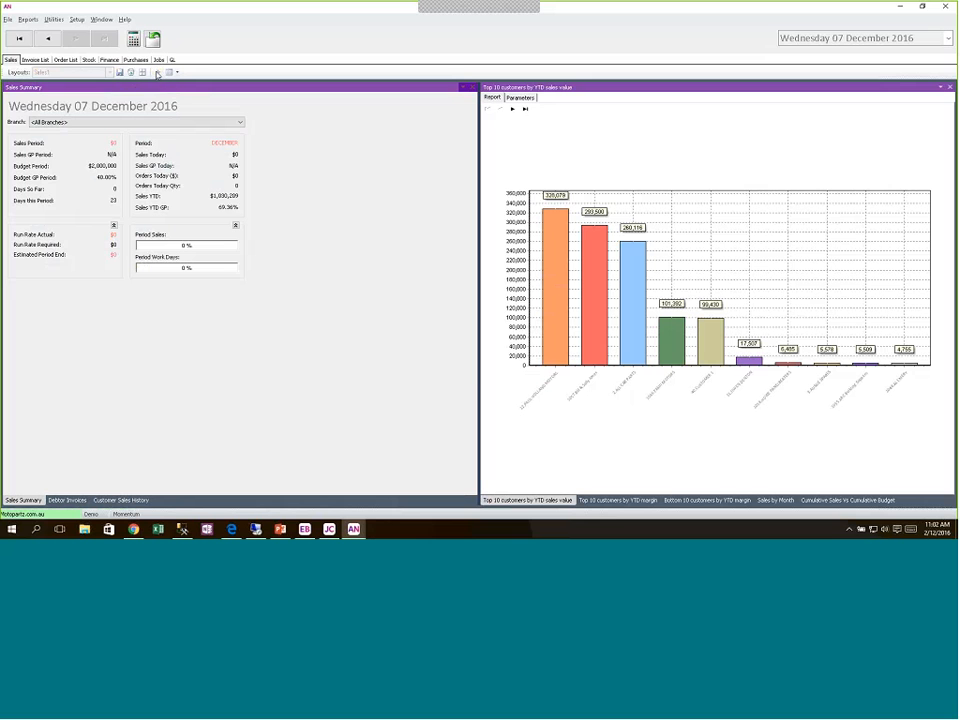
# Add the Supplier Invoices widget and dock it with the charts, after Cumulative Sales Vs Cumulative Budget, keeping the top 10 YTD sales chart in front
pyautogui.click(157, 74)
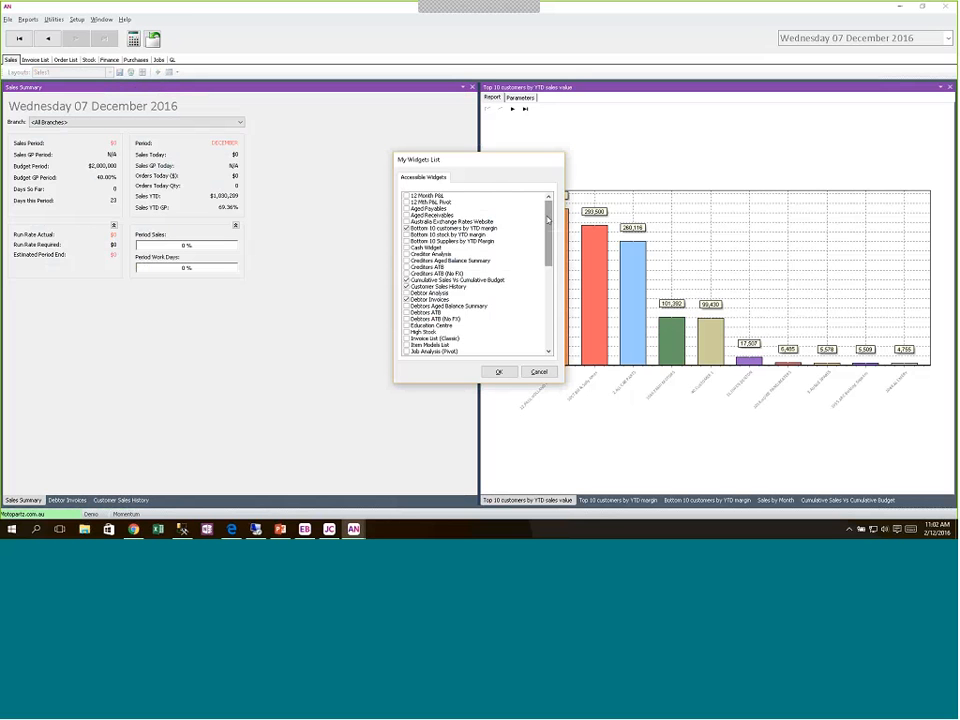
pyautogui.moveTo(547, 219); pyautogui.dragTo(547, 302)
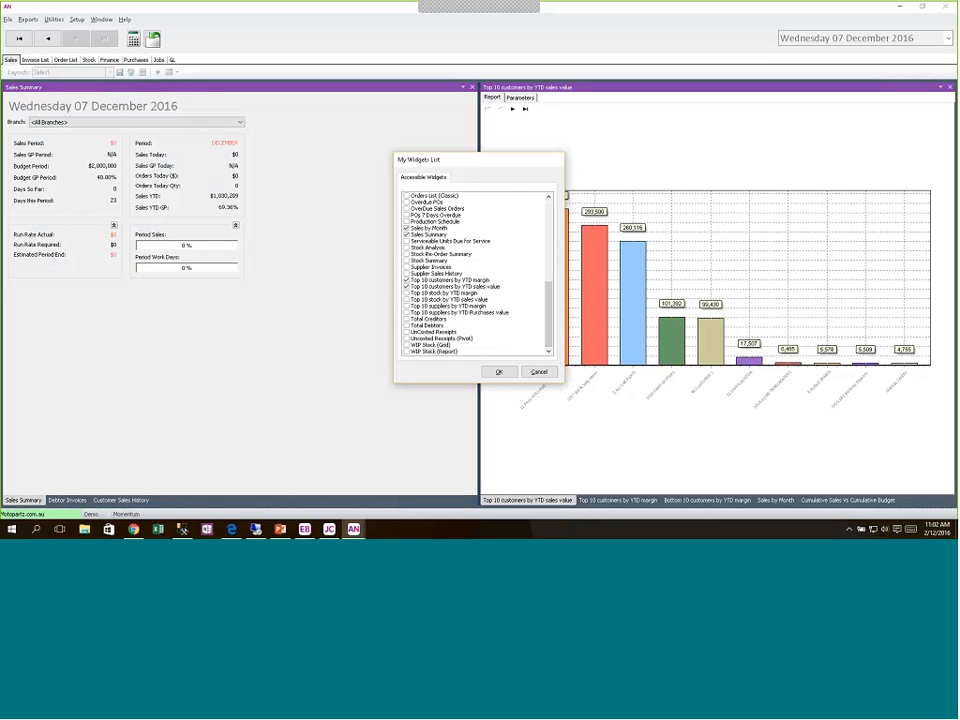
pyautogui.click(407, 267)
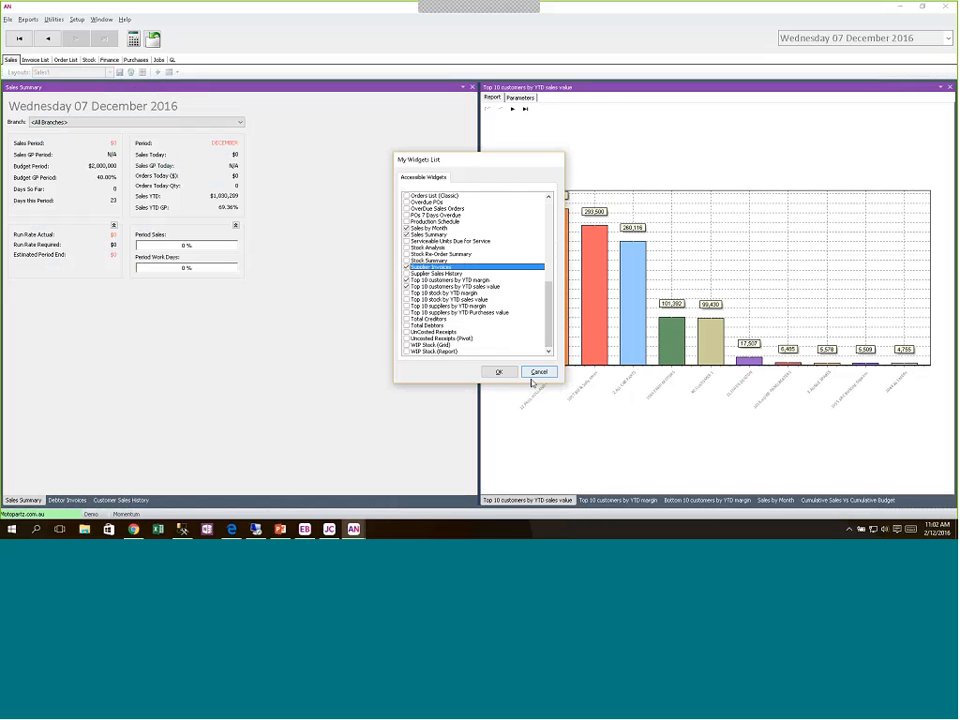
pyautogui.click(499, 372)
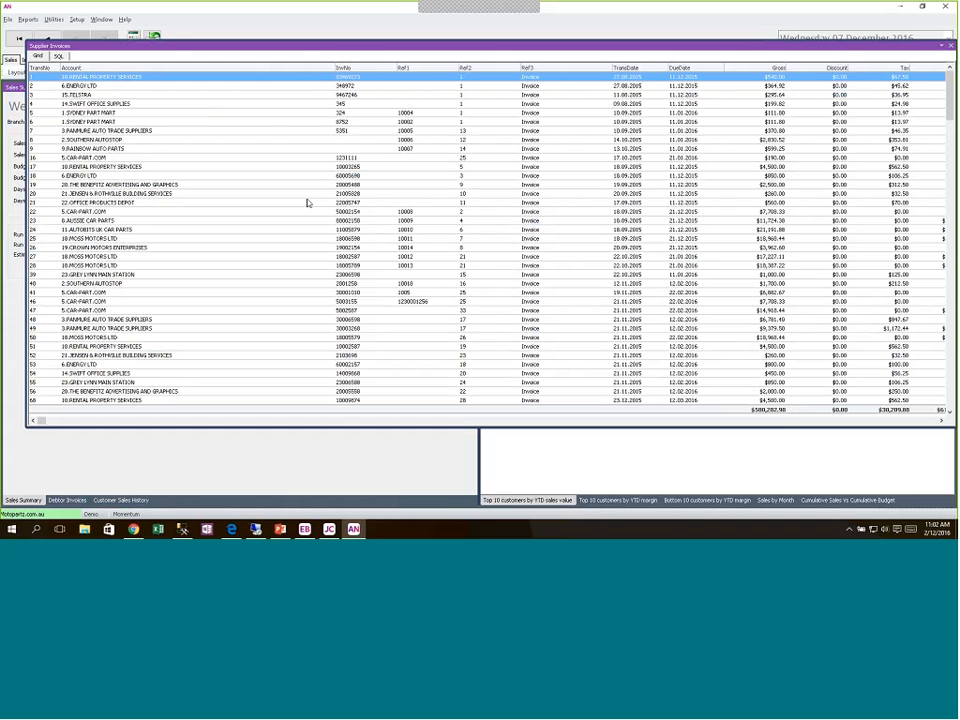
pyautogui.moveTo(854, 47); pyautogui.dragTo(813, 50)
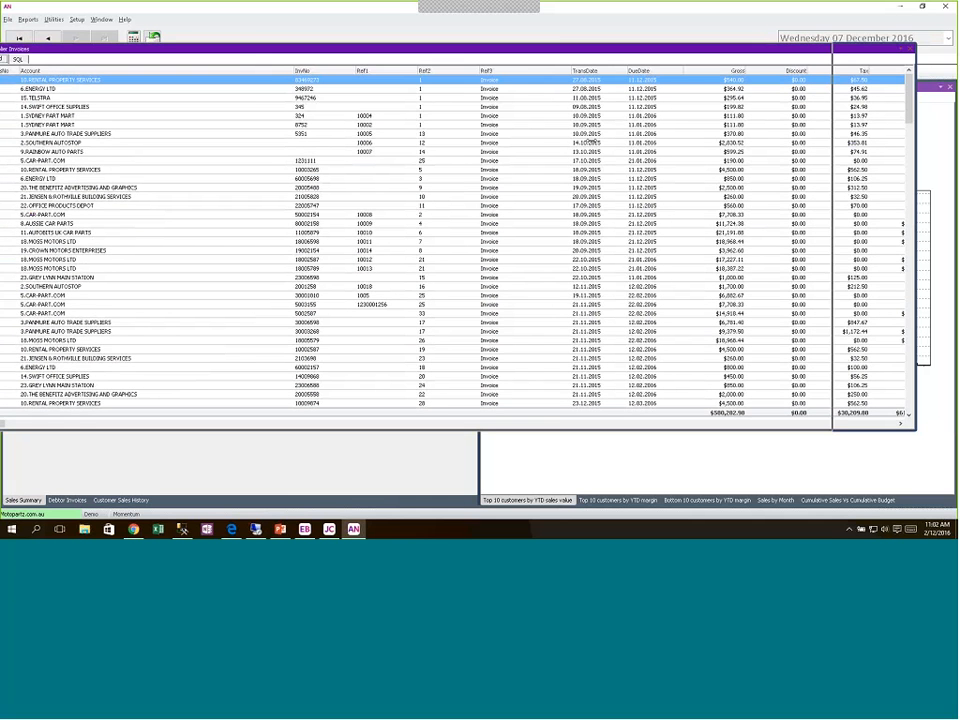
pyautogui.moveTo(479, 47); pyautogui.dragTo(717, 297)
pyautogui.click(530, 502)
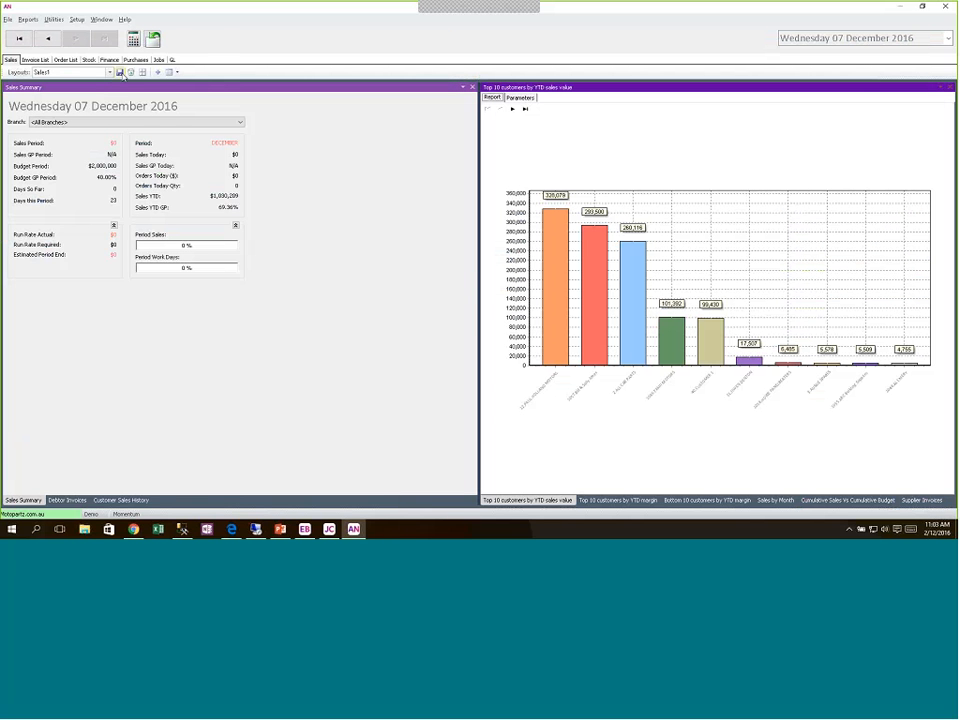
# Save the layout with the docked Supplier Invoices widget over the existing Sales1 layout
pyautogui.click(119, 72)
pyautogui.click(456, 289)
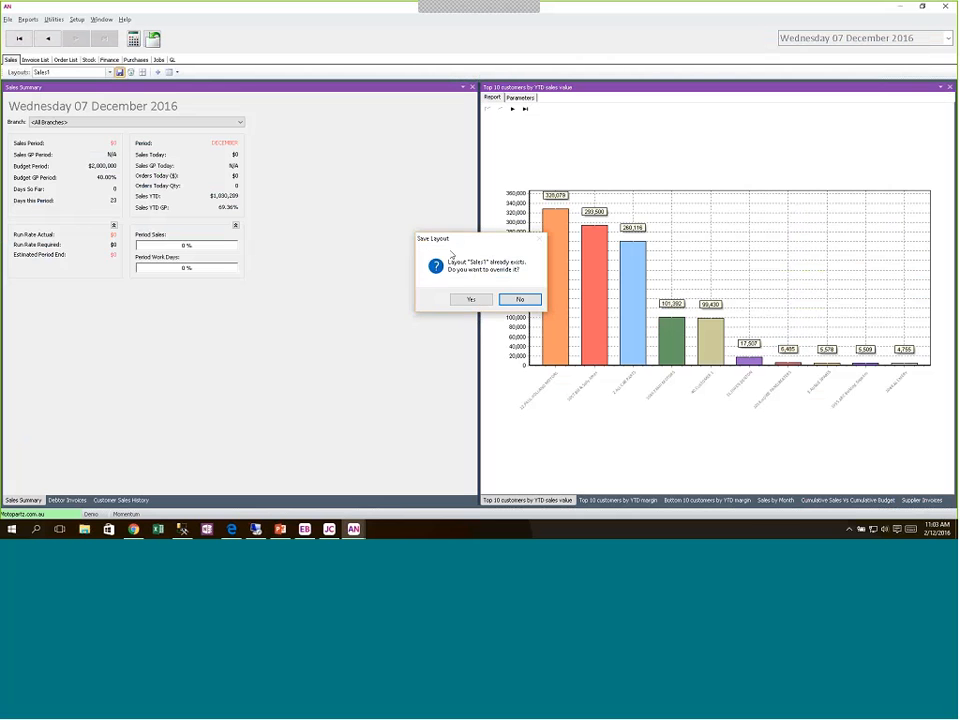
pyautogui.click(480, 302)
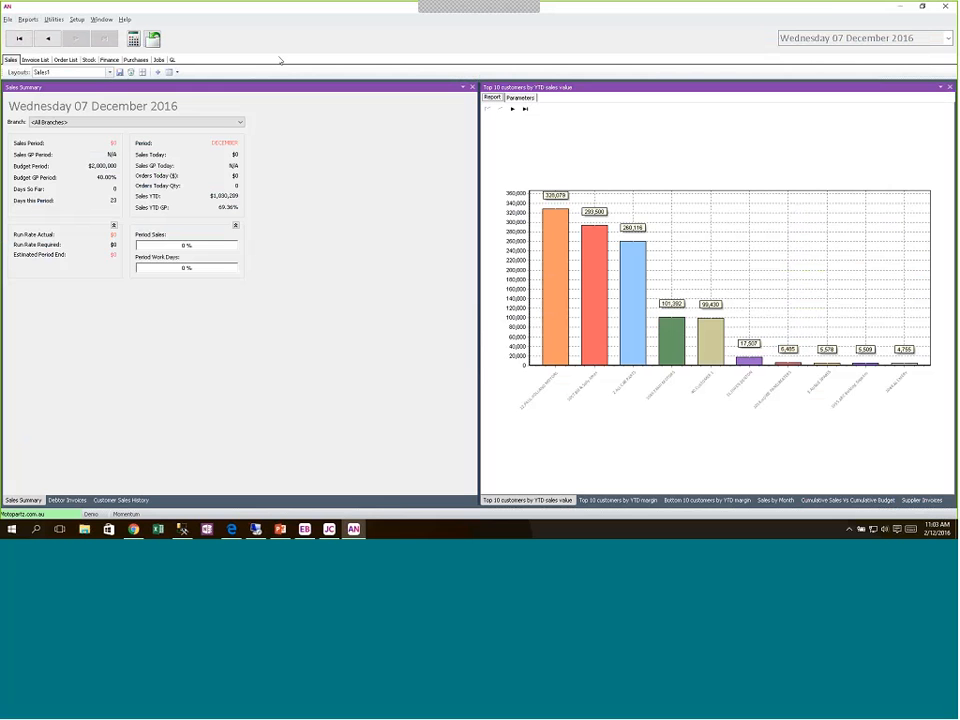
# Switch to MYOB Exo Business, show the Stock workflow and look at its list of accessible widgets without changing it
pyautogui.click(902, 10)
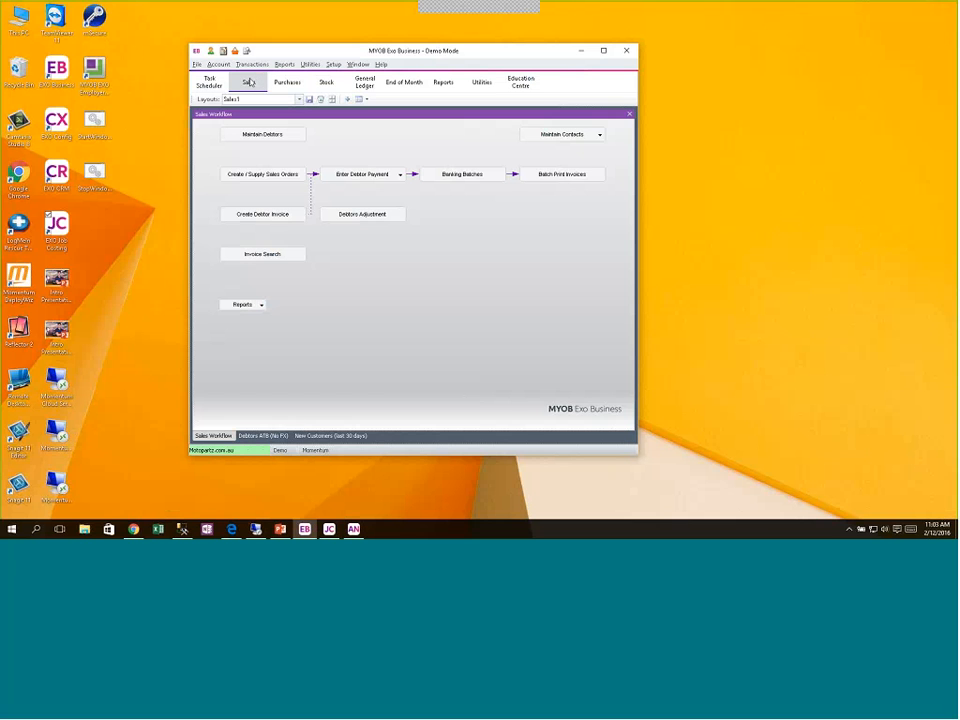
pyautogui.click(328, 84)
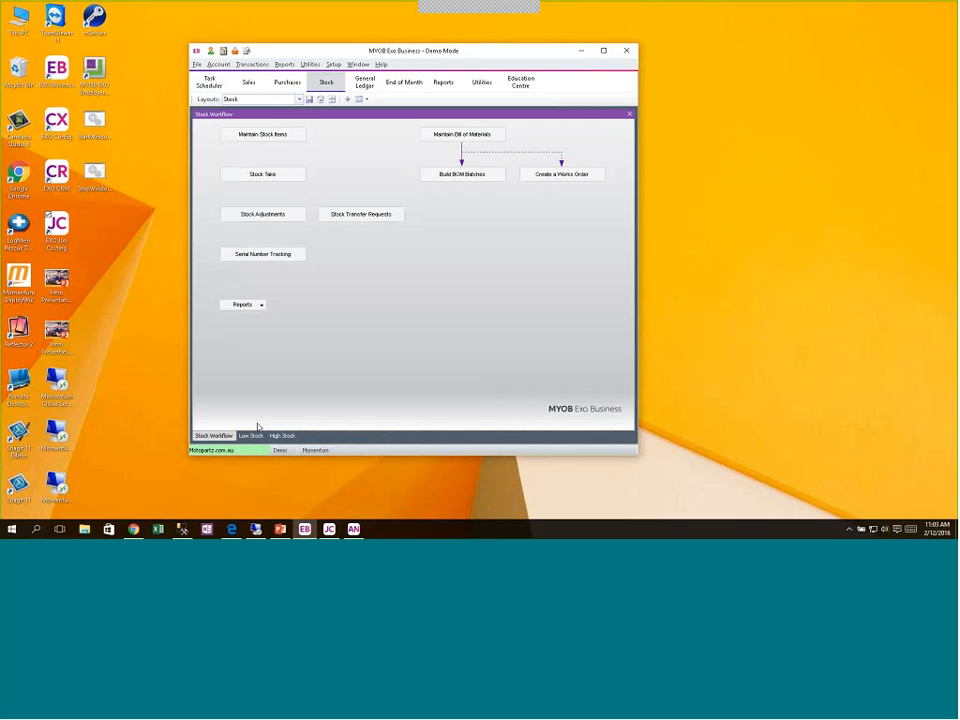
pyautogui.click(345, 100)
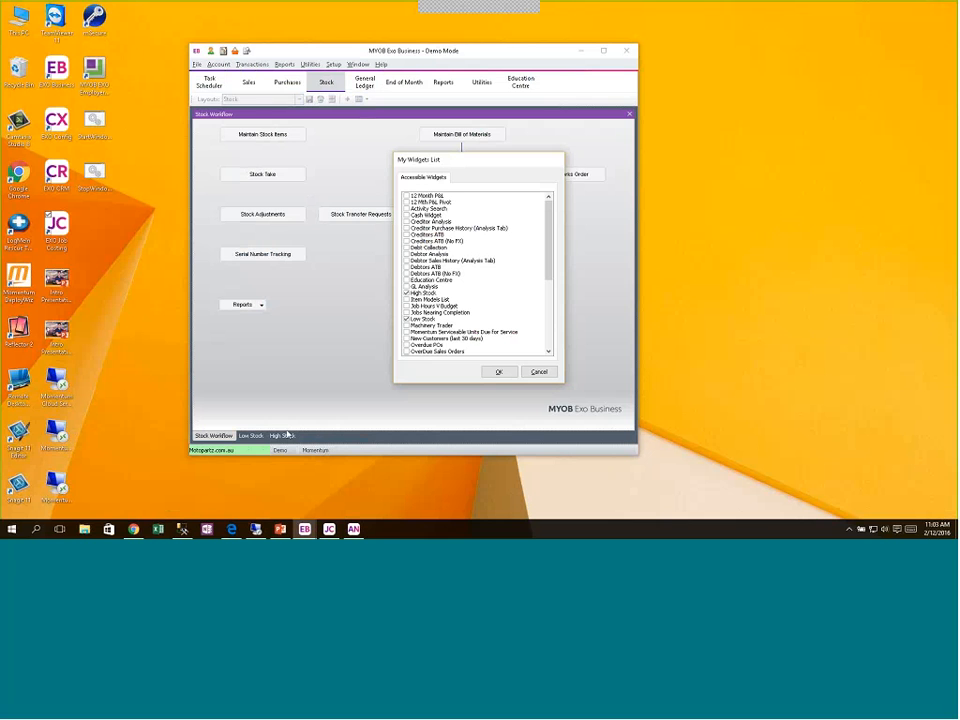
pyautogui.click(539, 372)
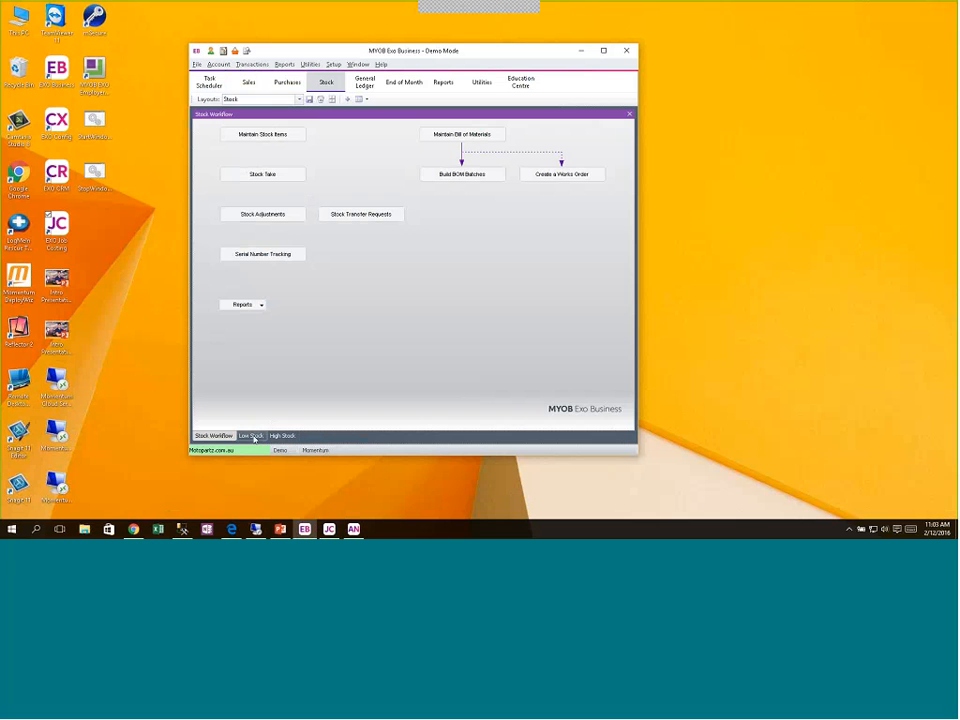
# Show the Low Stock widget with an enlarged pivot area and maximized window, and display the Details Grid for Warehouse 1
pyautogui.click(251, 436)
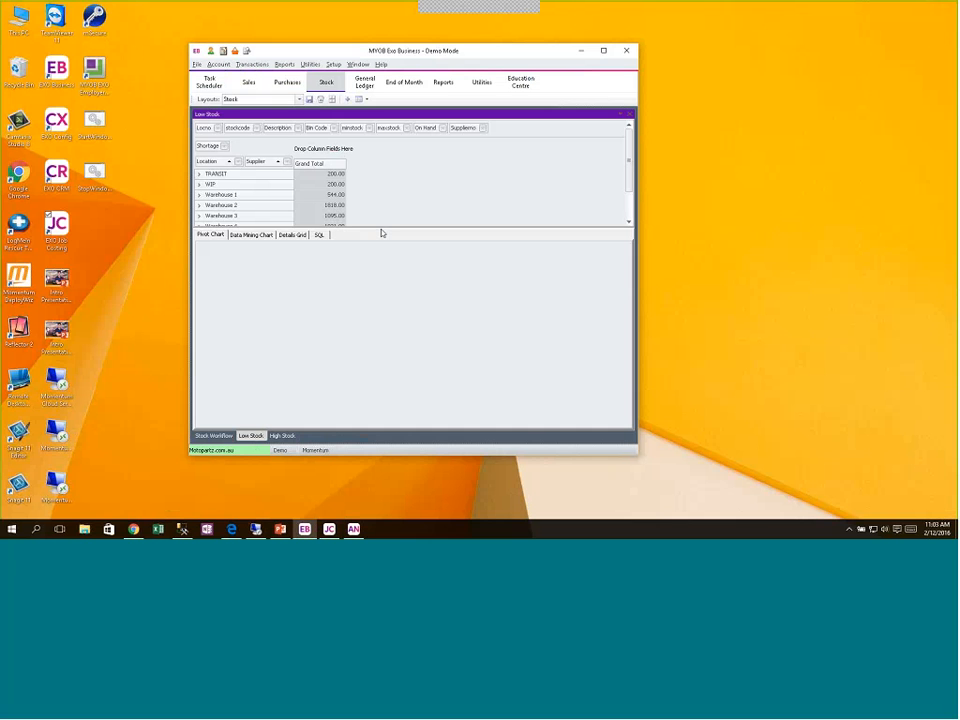
pyautogui.moveTo(381, 231); pyautogui.dragTo(384, 281)
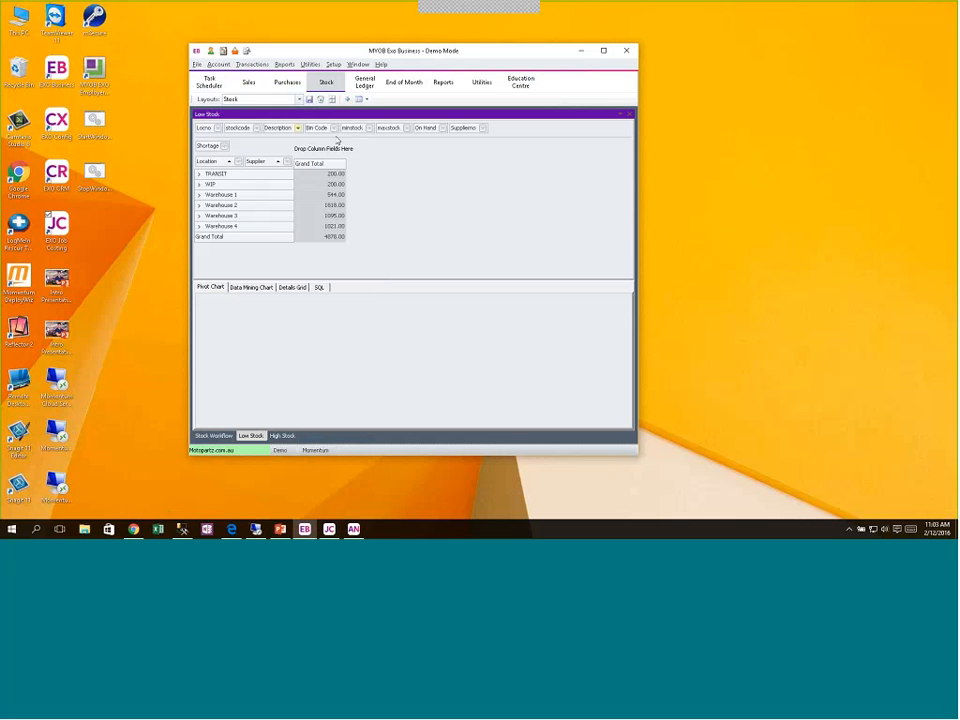
pyautogui.click(217, 196)
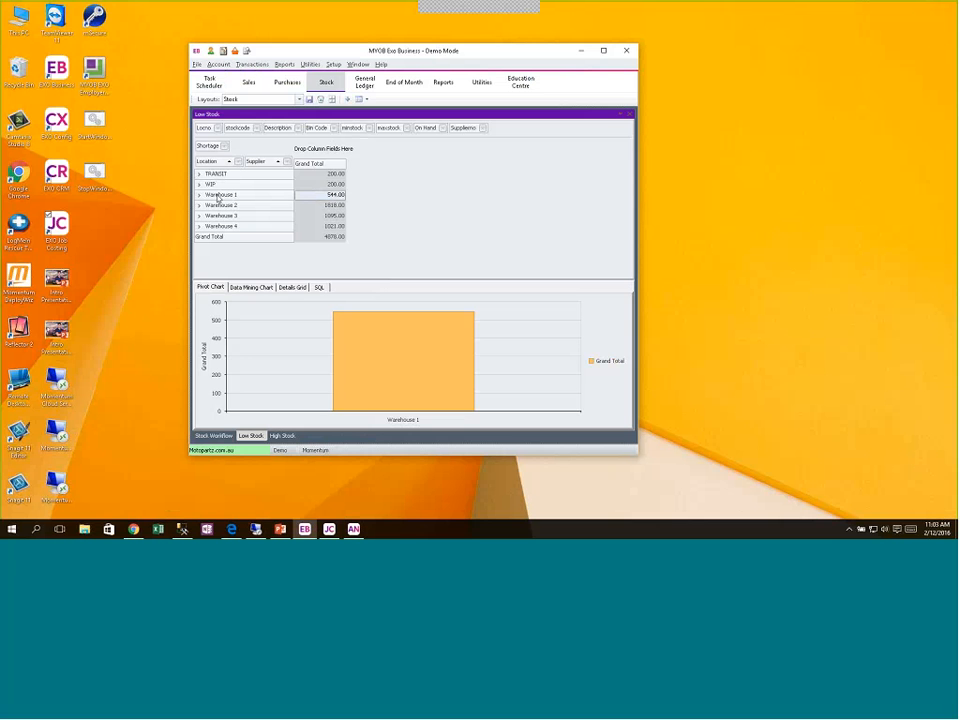
pyautogui.click(292, 287)
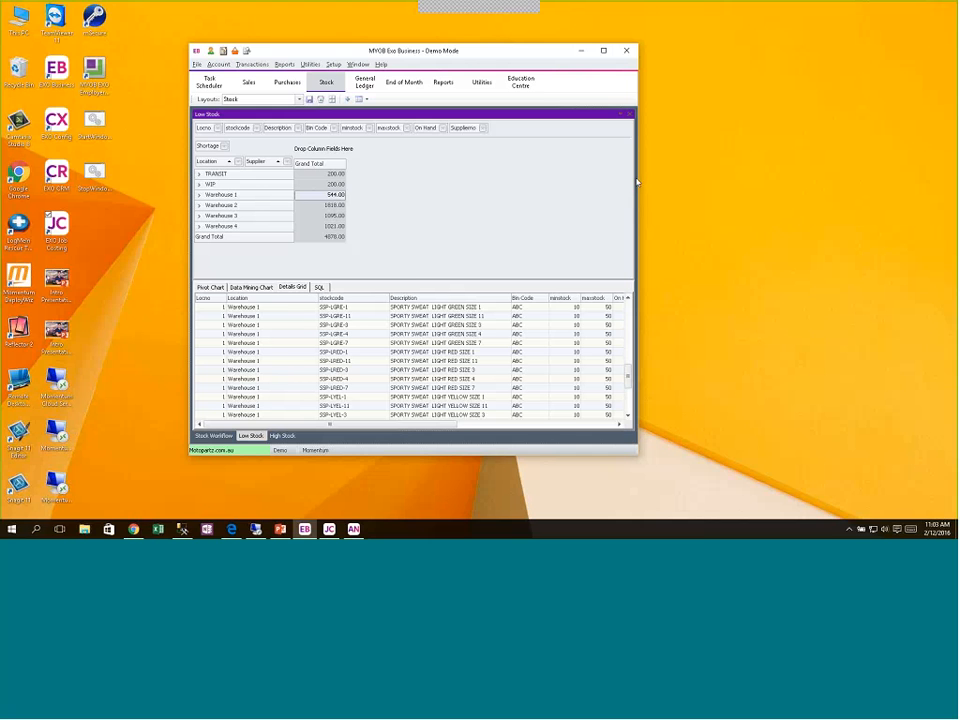
pyautogui.click(603, 50)
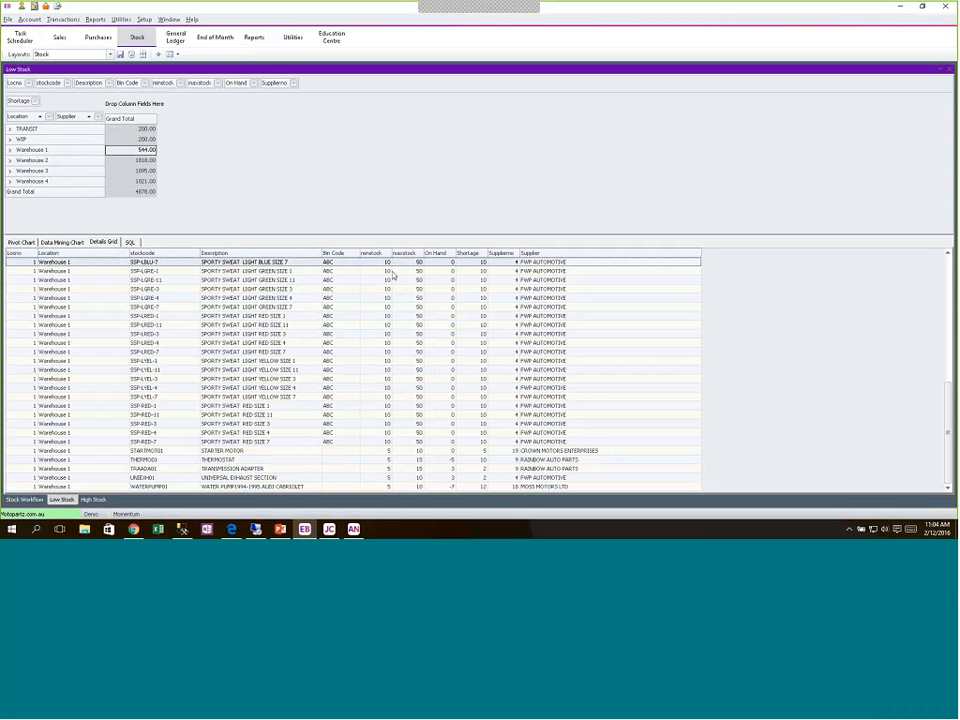
# Check the minimum stock and shortage of the Warehouse 1 items, and return to the Stock Workflow
pyautogui.click(465, 299)
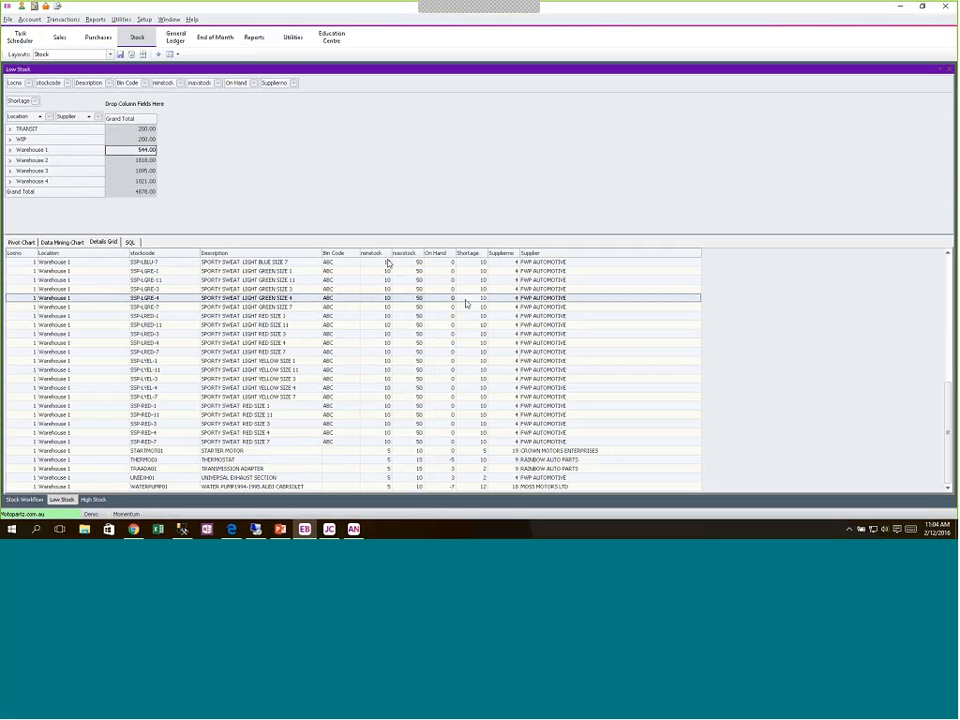
pyautogui.click(477, 343)
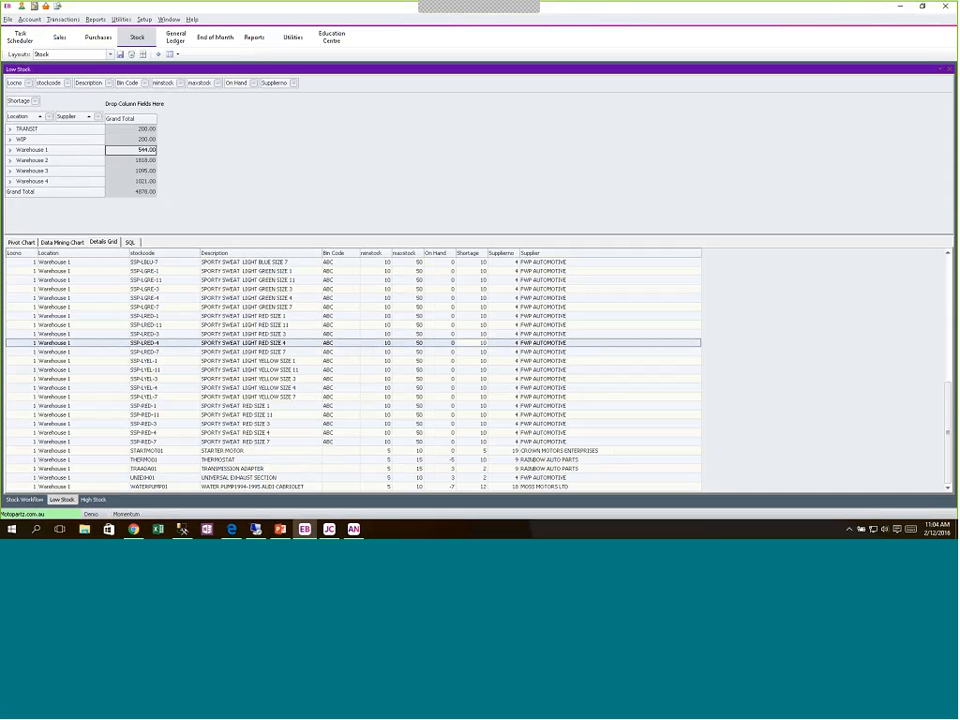
pyautogui.click(40, 161)
pyautogui.click(26, 500)
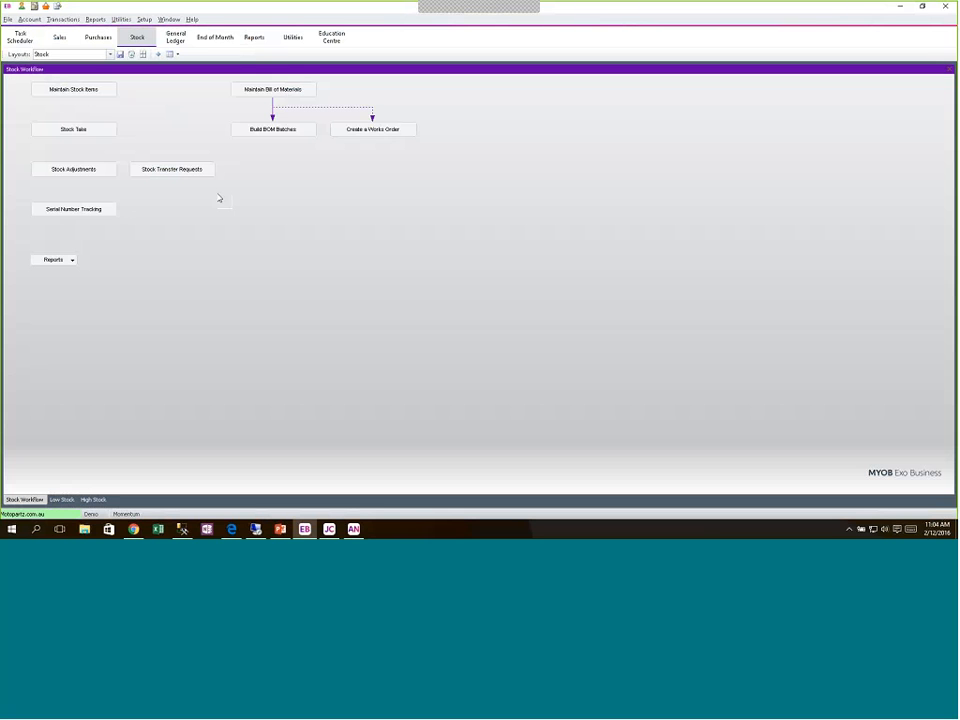
# Review the Debtors ATB (No FX) widget under Sales, drill into the first debtor's account details, and return to the Sales Workflow
pyautogui.click(62, 37)
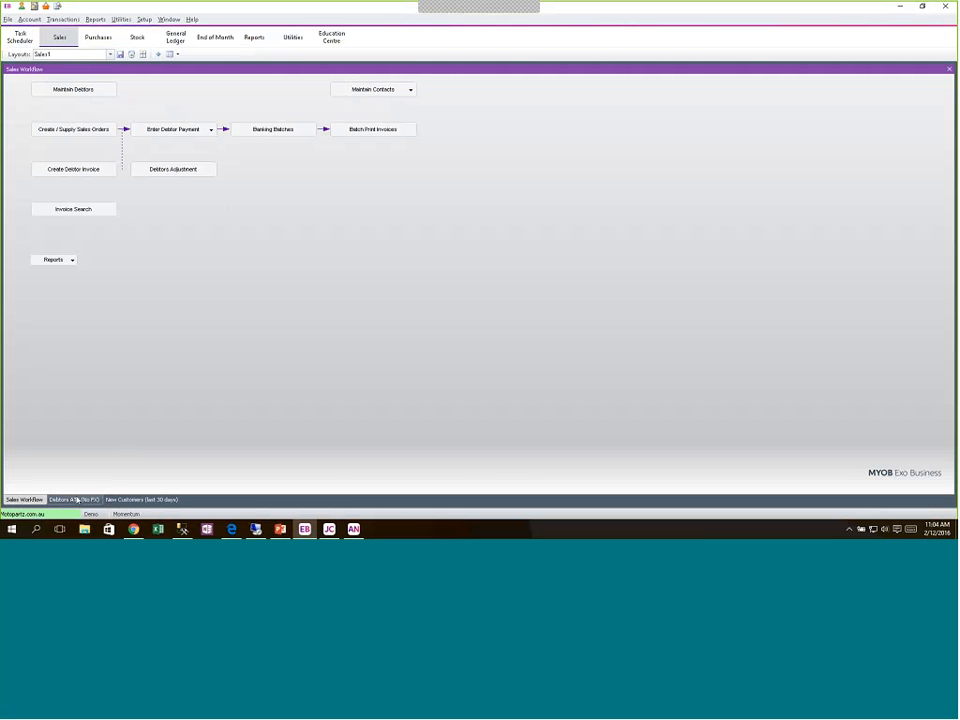
pyautogui.click(76, 499)
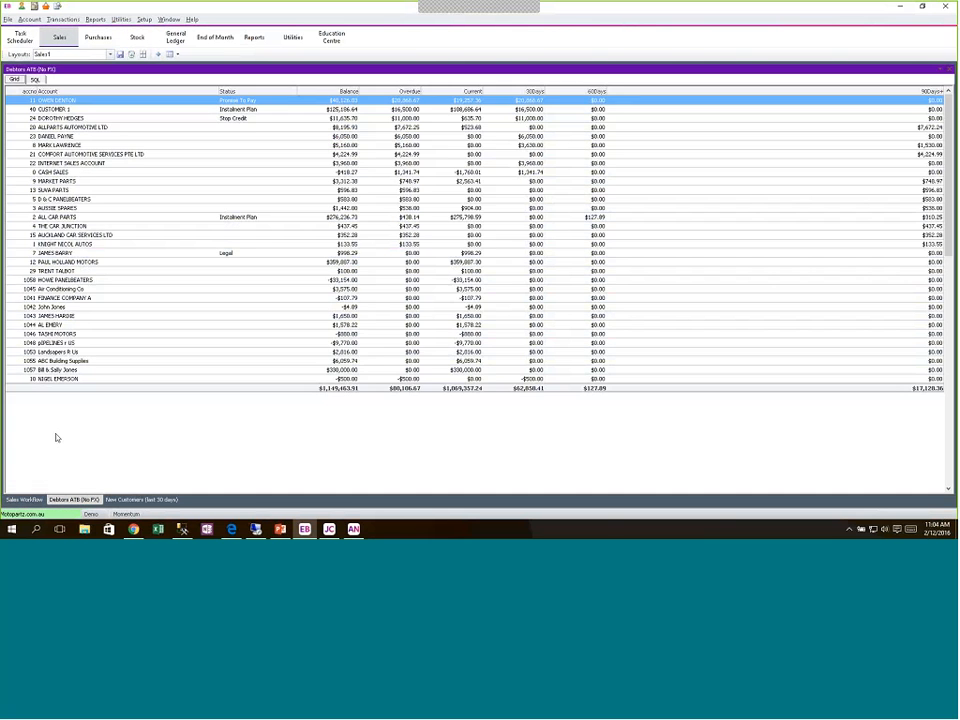
pyautogui.click(40, 500)
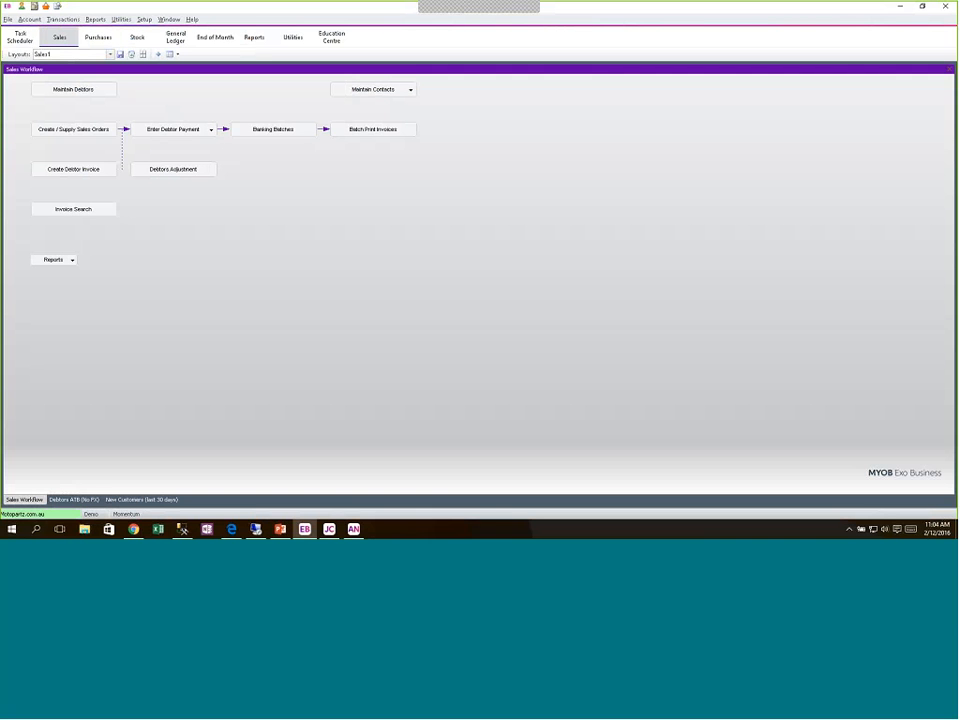
pyautogui.click(85, 501)
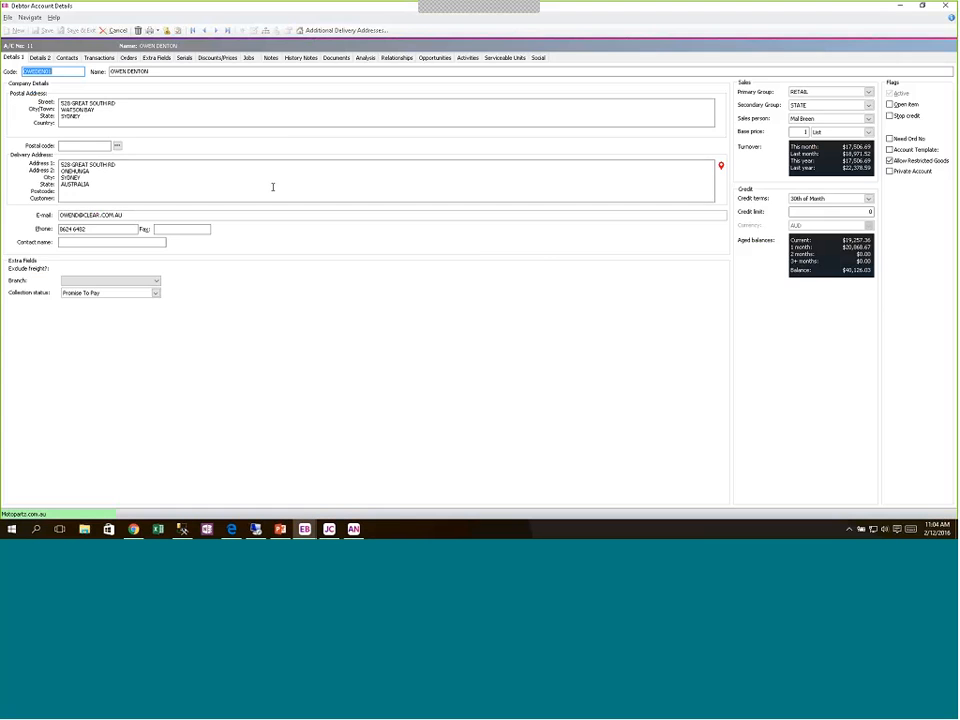
pyautogui.press('Escape')
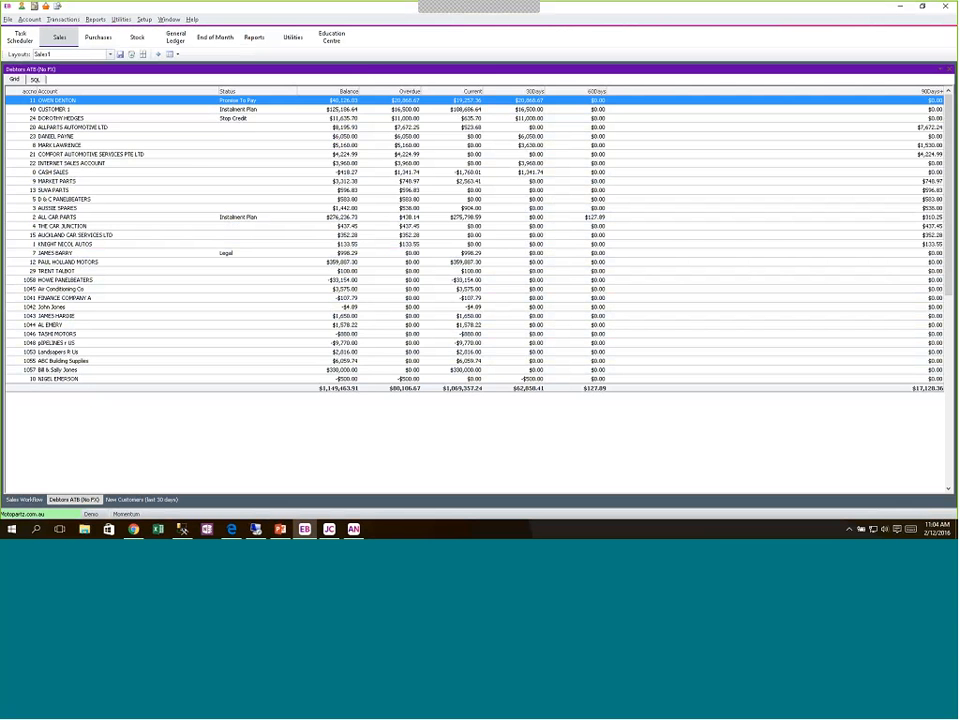
pyautogui.click(24, 499)
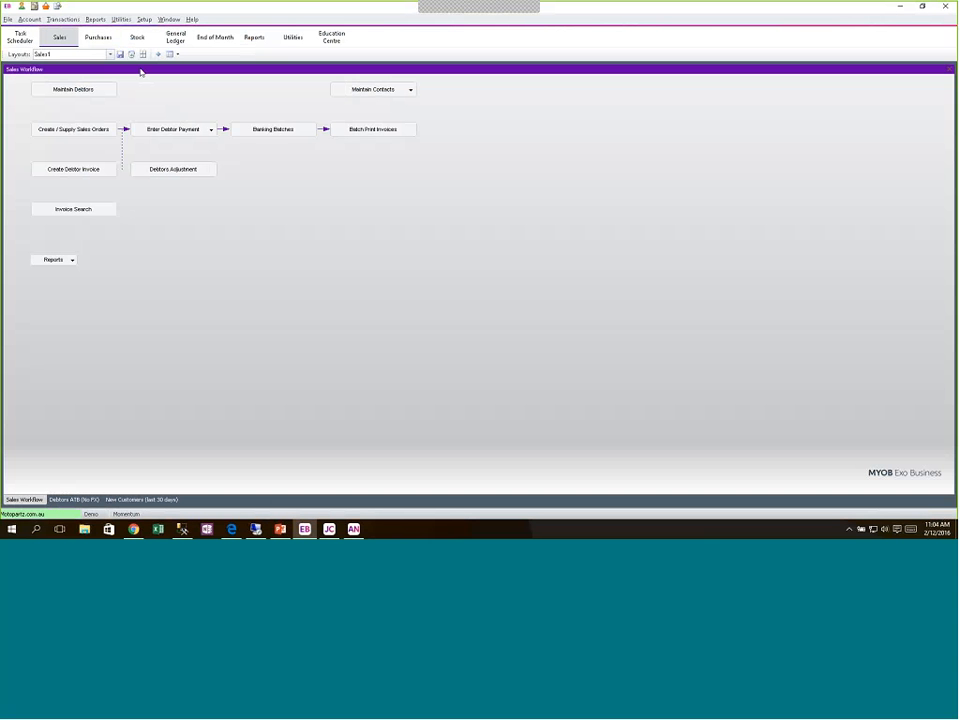
# Look through the Debtors ATB (No FX) and New Customers (last 30 days) widgets, finishing on the Sales Workflow
pyautogui.click(80, 499)
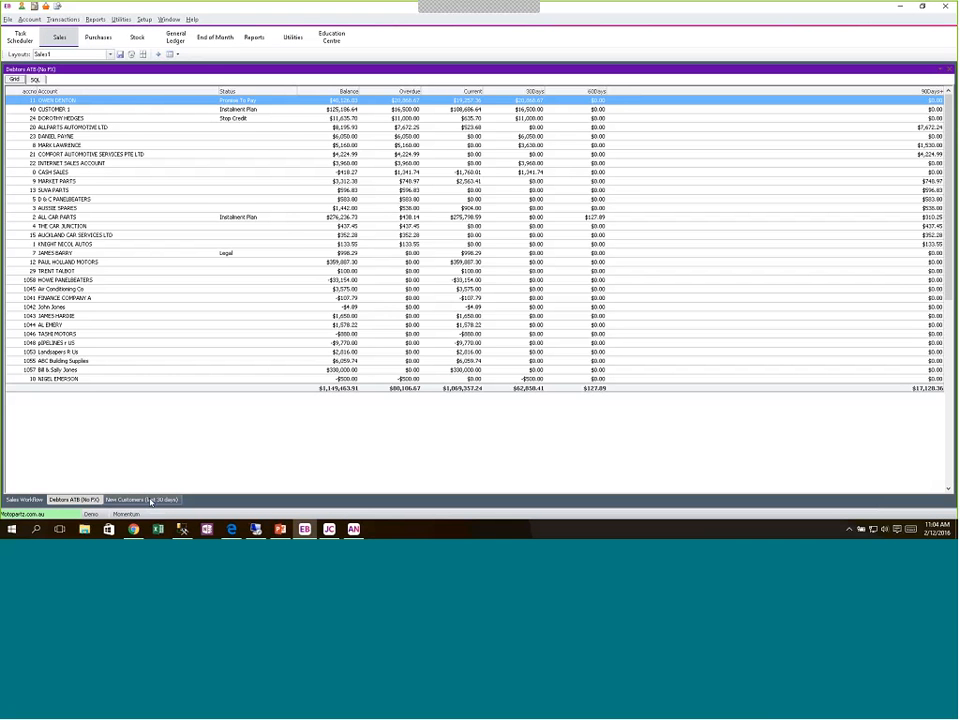
pyautogui.click(151, 501)
pyautogui.click(24, 499)
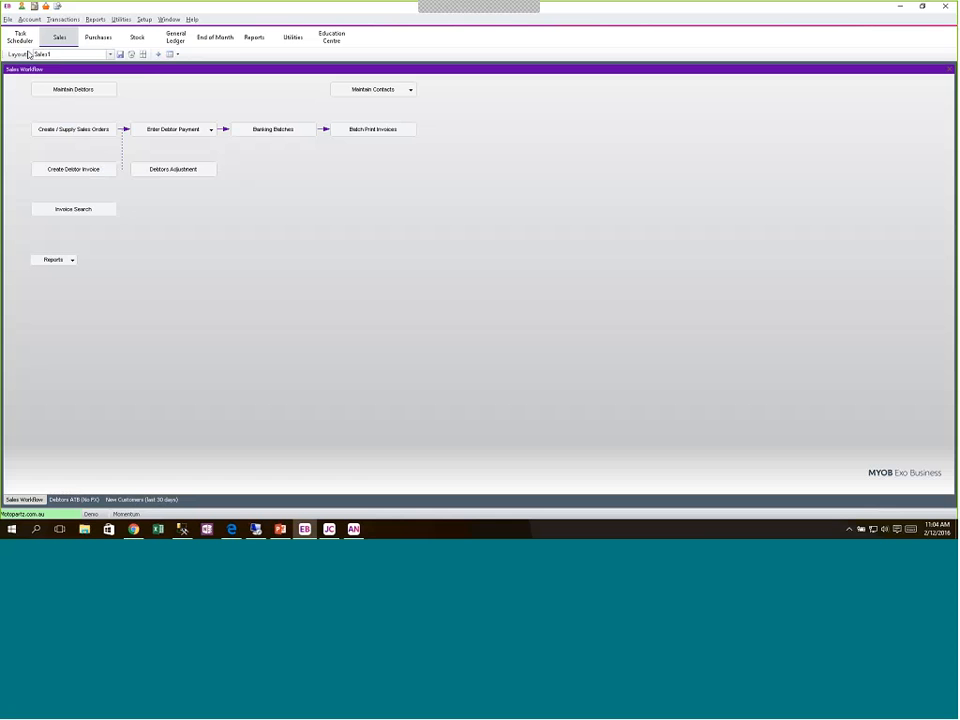
# Add the Creditors ATB widget to the Sales screen, narrow its floating window and move it fully into view
pyautogui.click(158, 54)
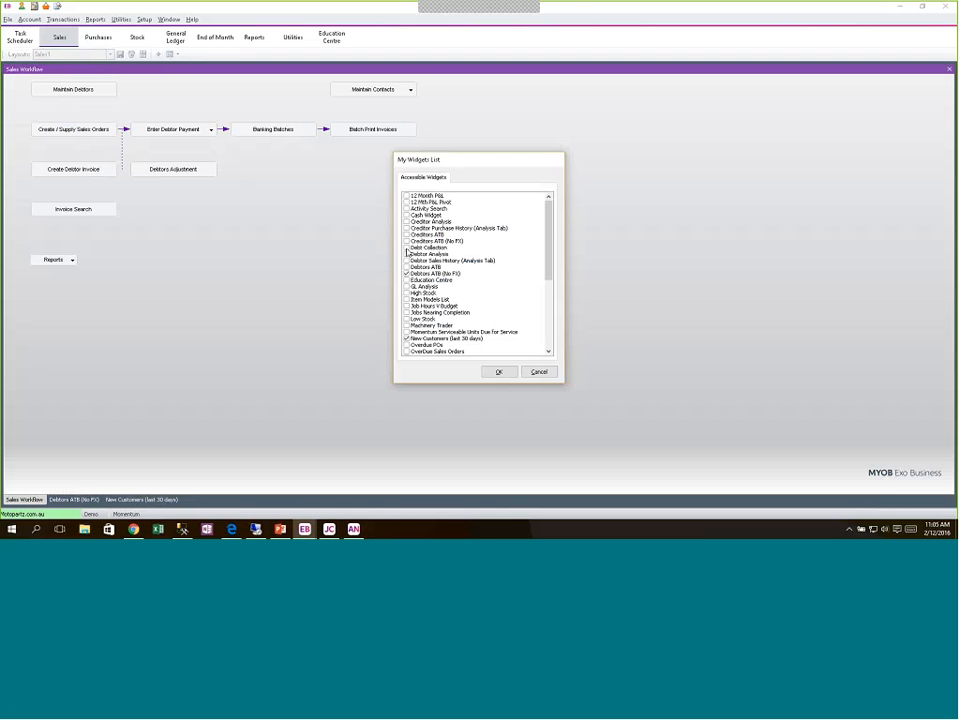
pyautogui.click(499, 372)
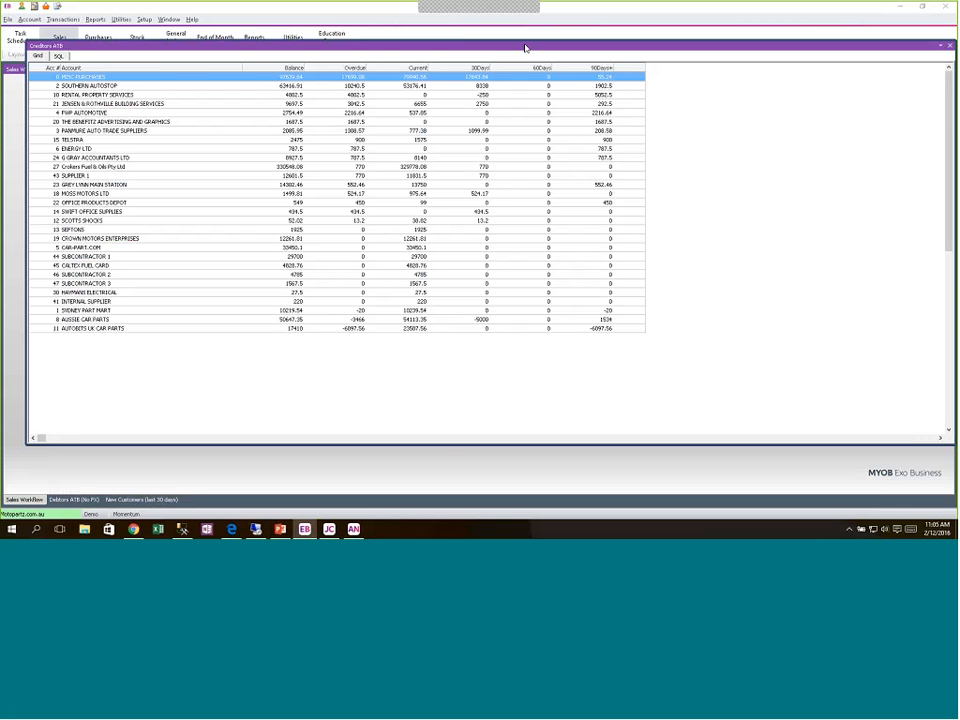
pyautogui.moveTo(700, 46); pyautogui.dragTo(634, 68)
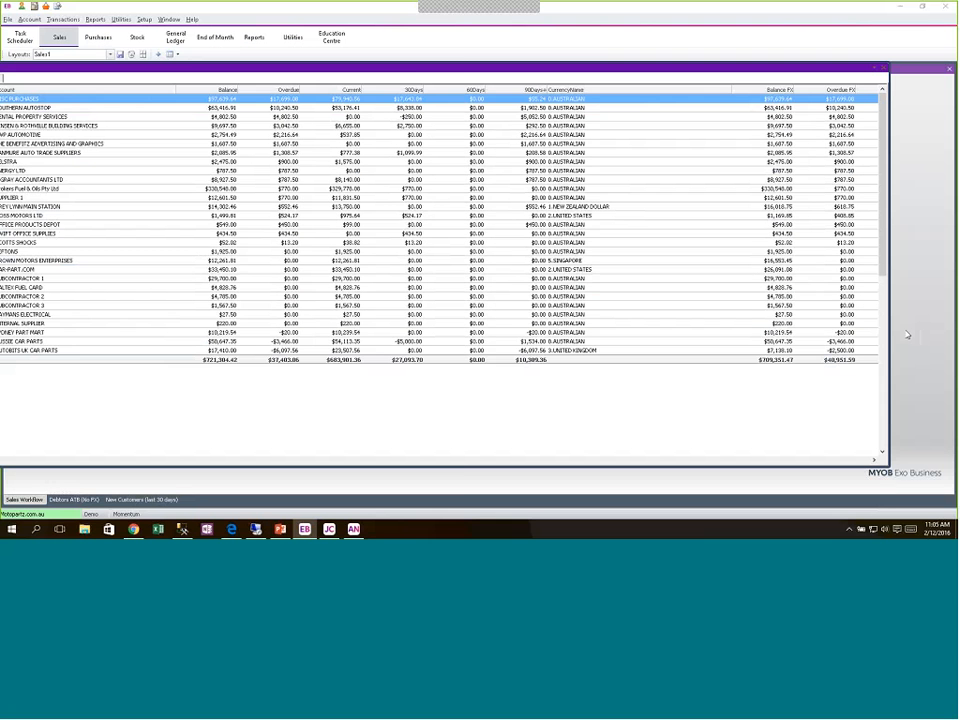
pyautogui.moveTo(889, 326); pyautogui.dragTo(464, 326)
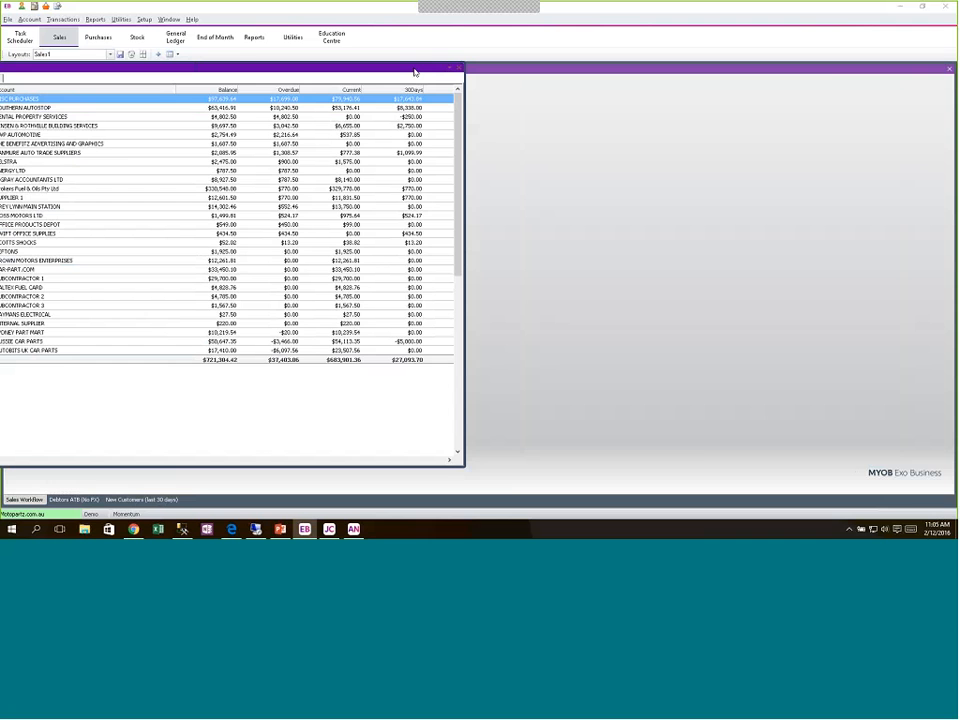
pyautogui.moveTo(415, 72); pyautogui.dragTo(540, 78)
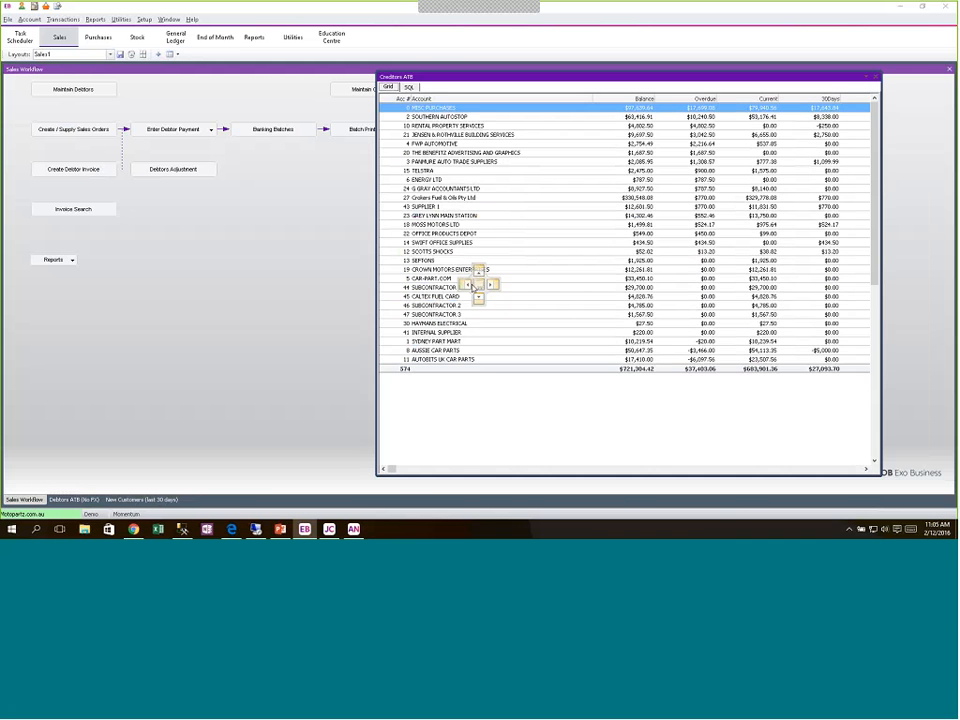
# Dock the Creditors ATB widget as a tab alongside the other Sales widgets, and return to the Sales Workflow
pyautogui.moveTo(473, 289); pyautogui.dragTo(480, 288)
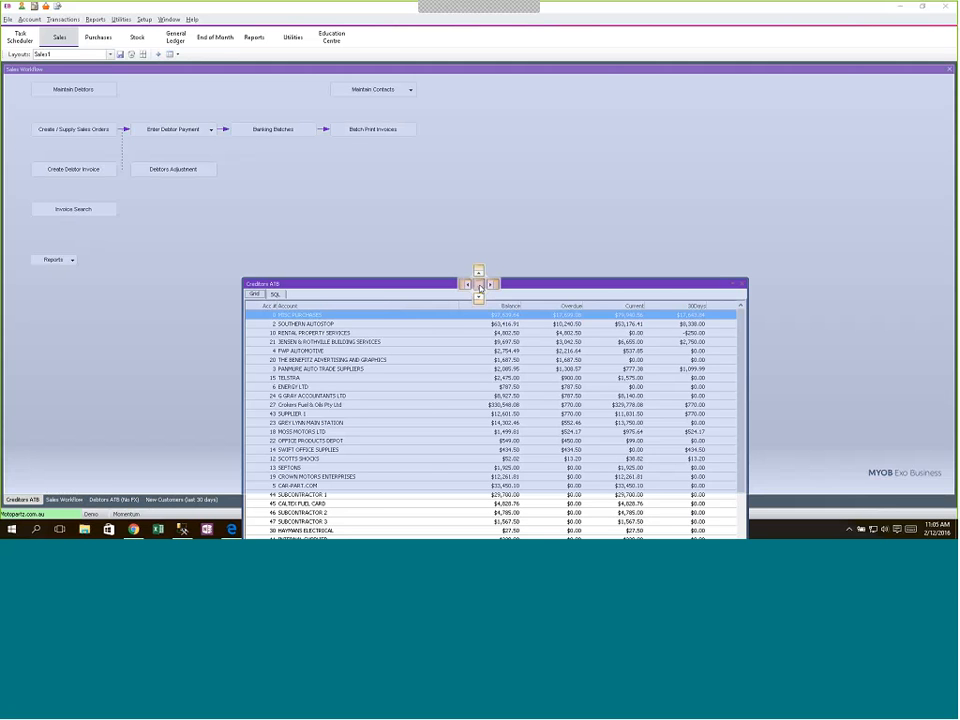
pyautogui.moveTo(480, 288); pyautogui.dragTo(476, 286)
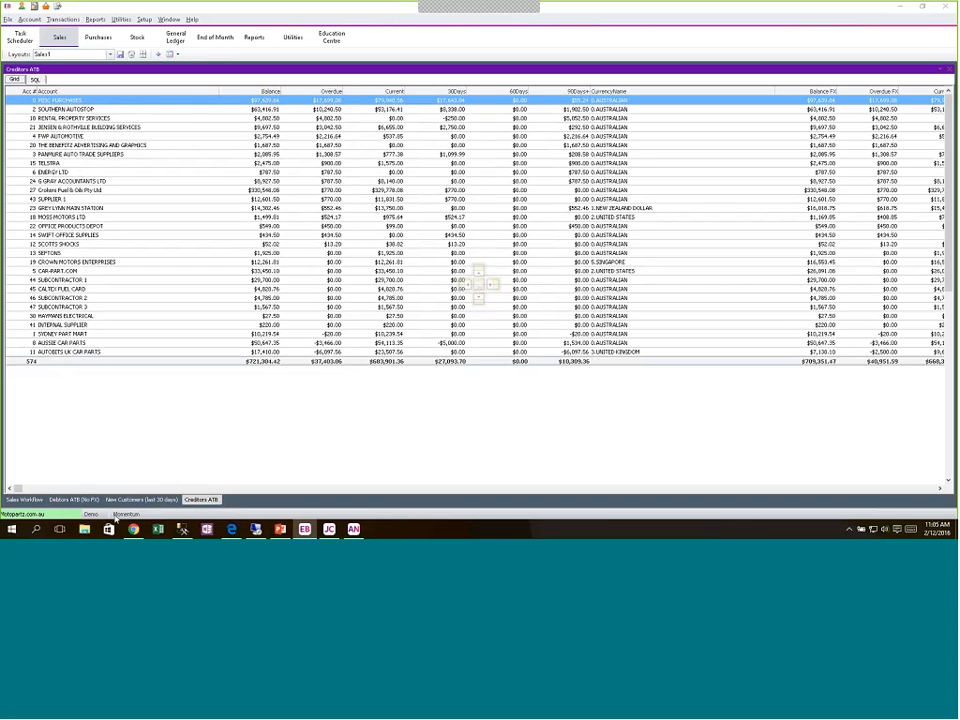
pyautogui.click(54, 70)
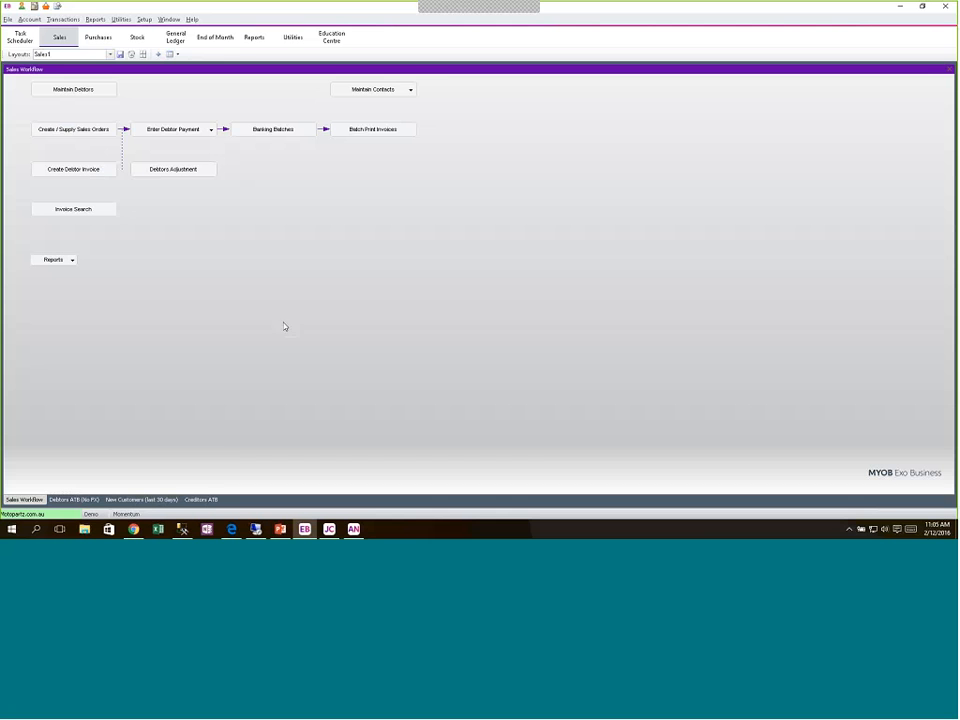
# Look through all the accessible widgets in an enlarged My Widgets List, and close it without changes
pyautogui.click(168, 54)
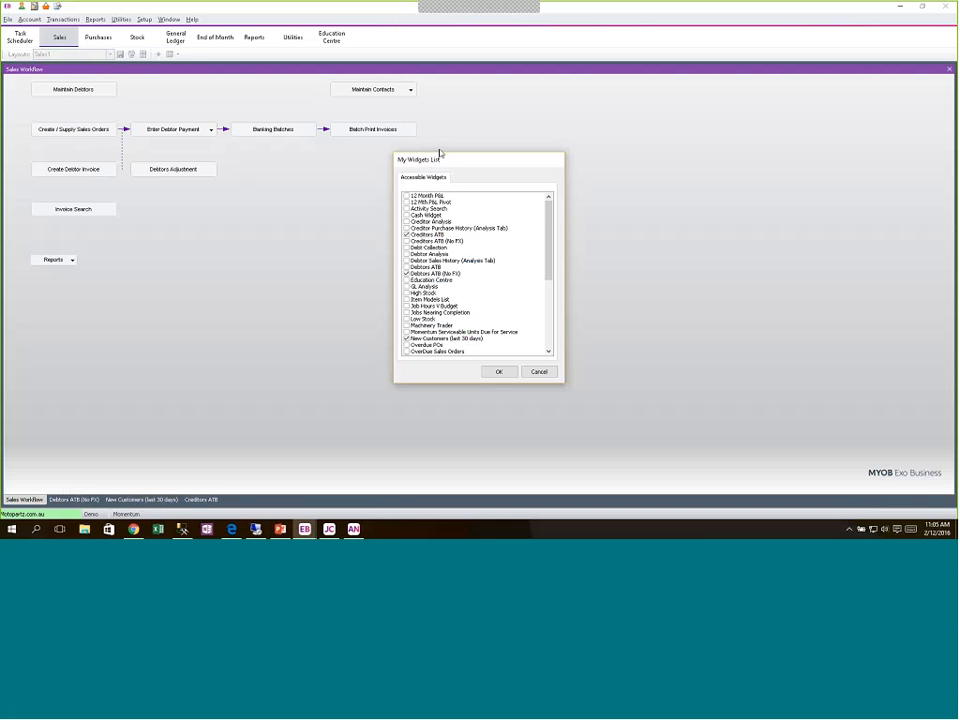
pyautogui.moveTo(439, 153); pyautogui.dragTo(443, 132)
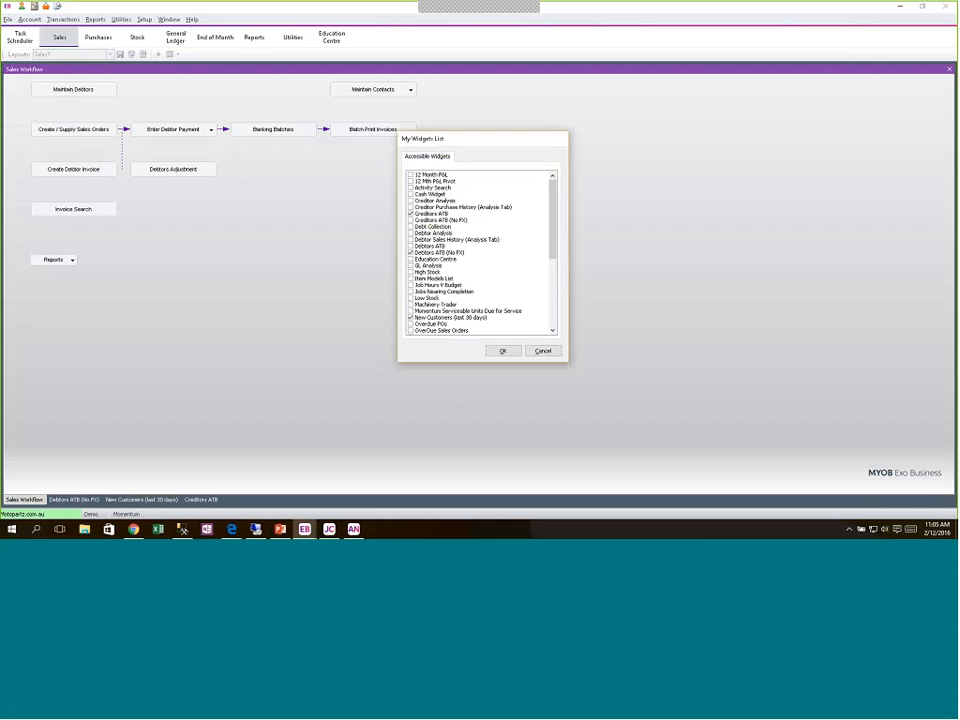
pyautogui.moveTo(450, 363); pyautogui.dragTo(451, 436)
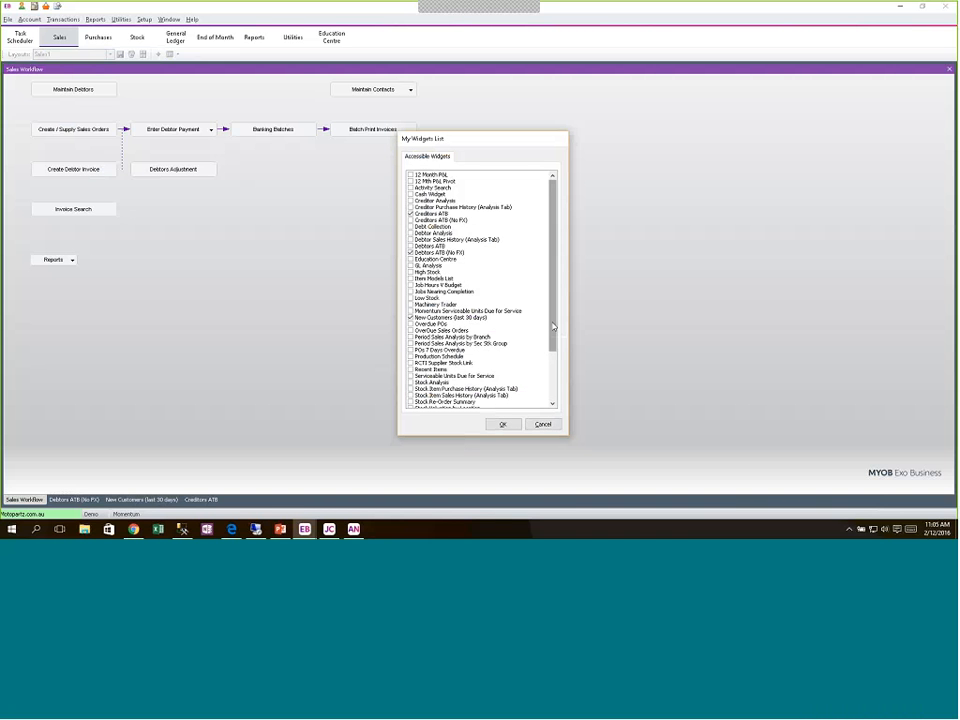
pyautogui.scroll(-3, 553, 326)
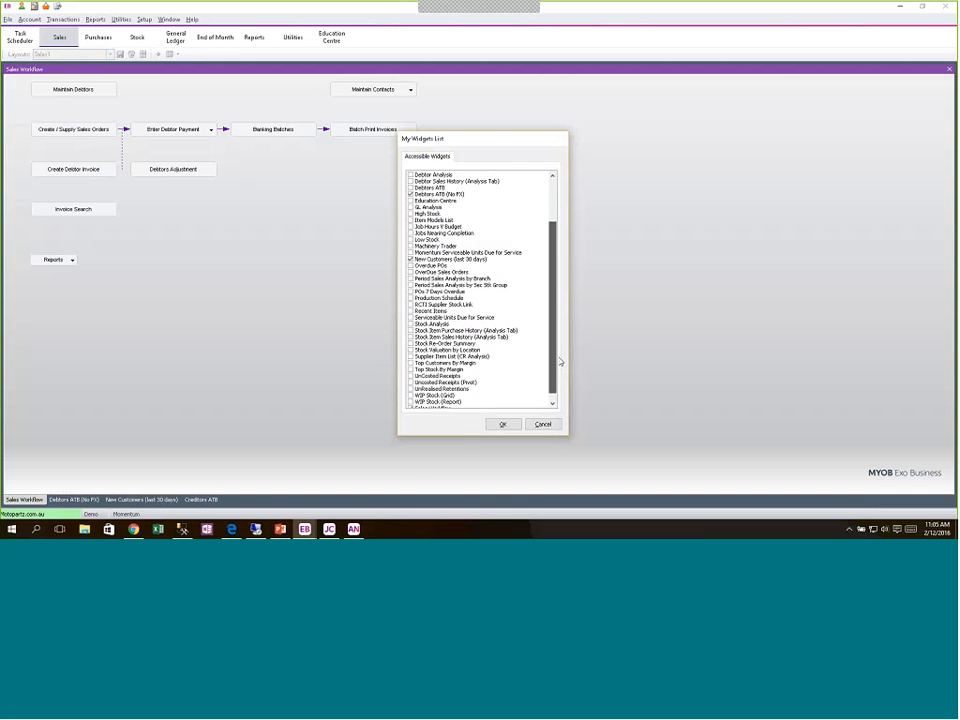
pyautogui.scroll(3, 556, 340)
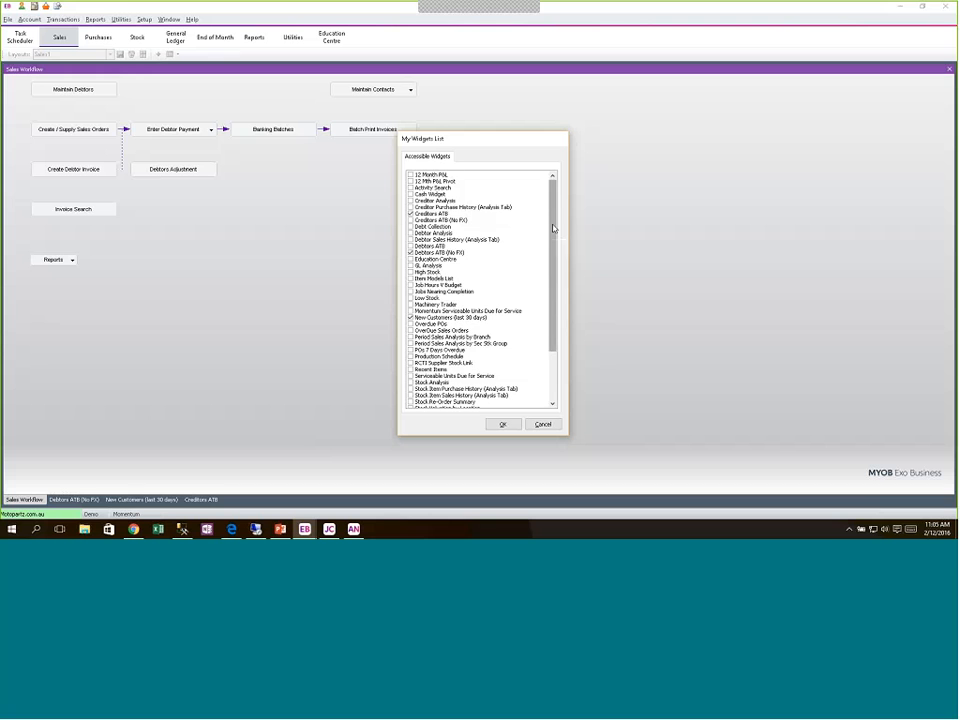
pyautogui.scroll(-4, 553, 227)
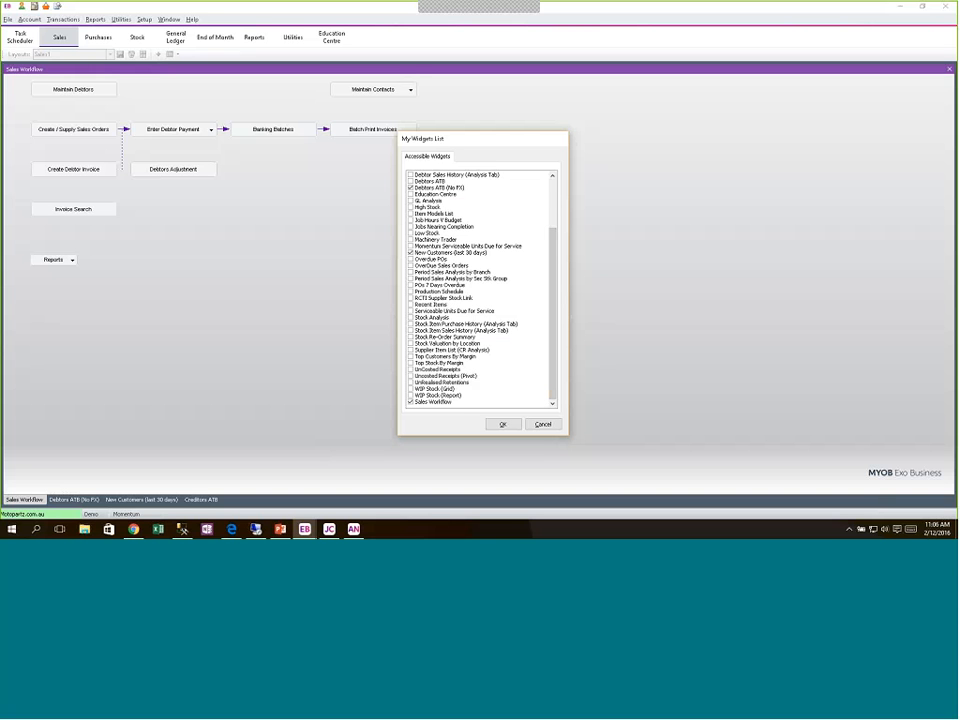
pyautogui.click(542, 425)
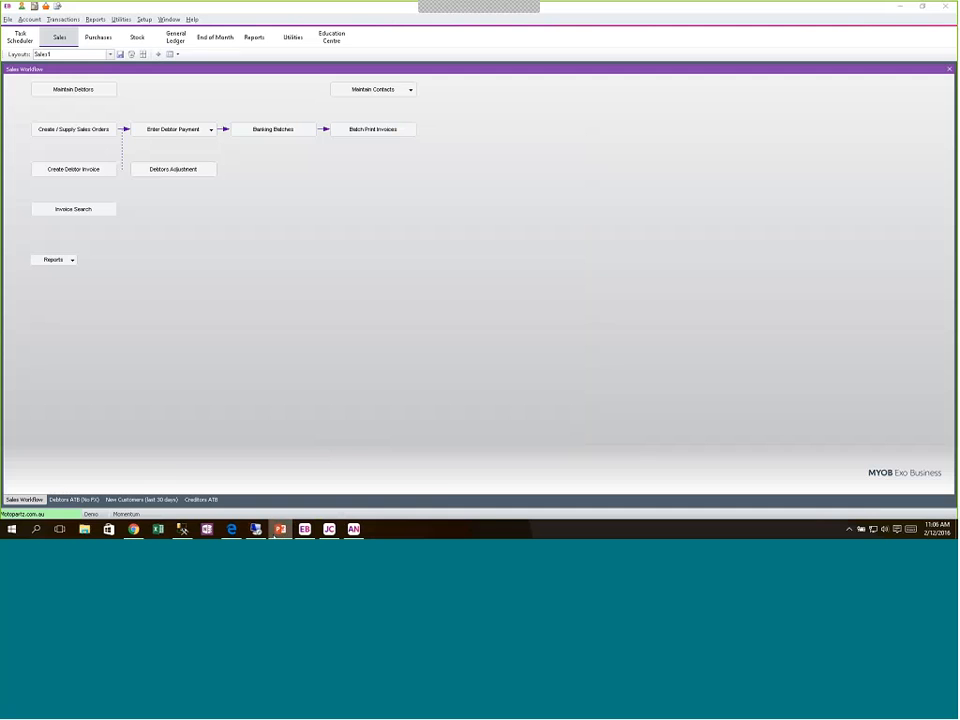
# Switch to PowerPoint to review the "MYOB EXO FOR NEWBIES" topics slide, and return to Exo Business
pyautogui.click(275, 535)
pyautogui.click(848, 514)
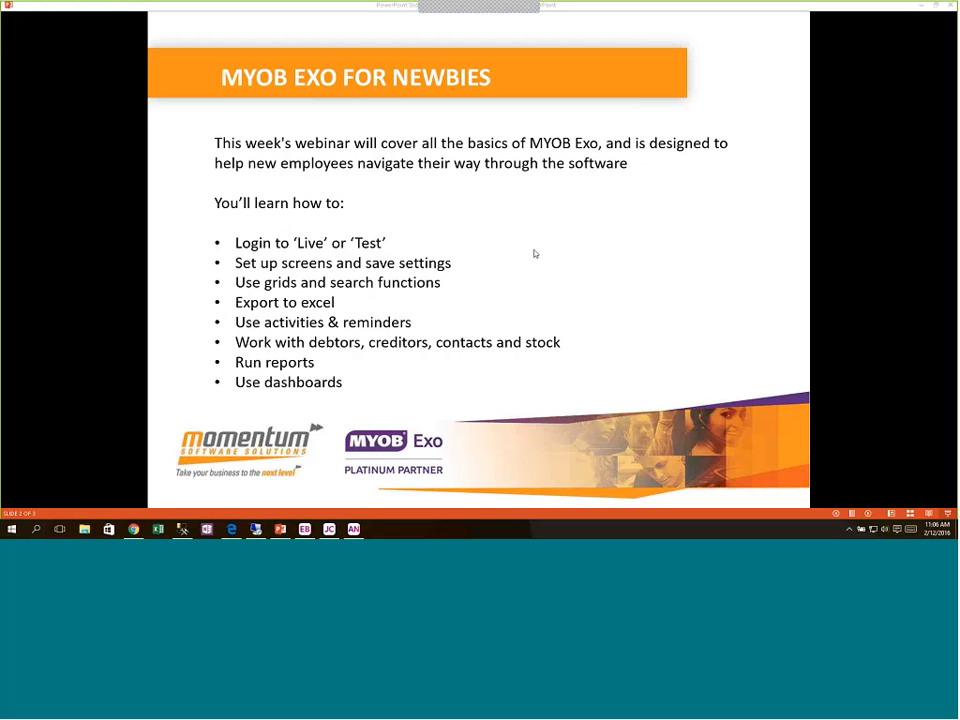
pyautogui.hotkey('alt', 'Tab')
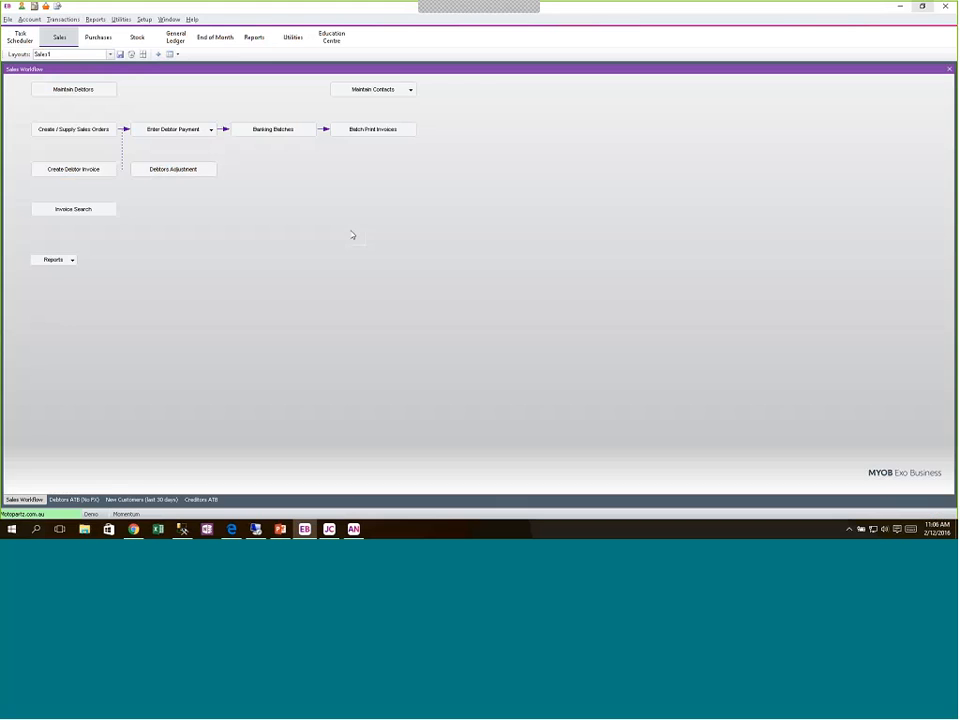
# Review the Reports Workflow and the list of available Debtors Reports, finishing on the Reports Workflow
pyautogui.click(262, 40)
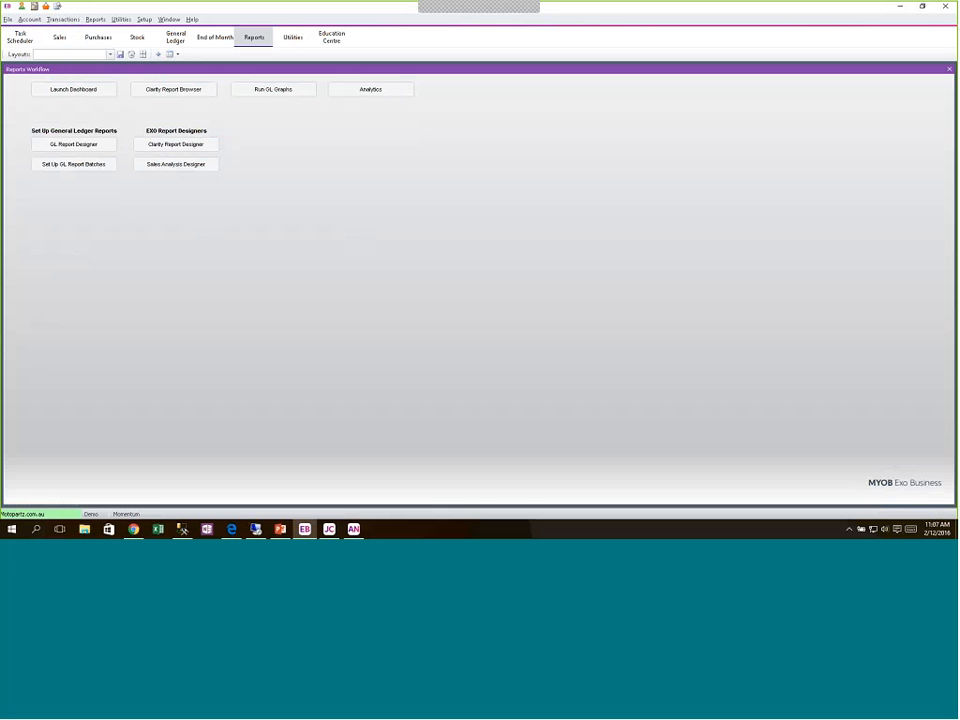
pyautogui.click(59, 37)
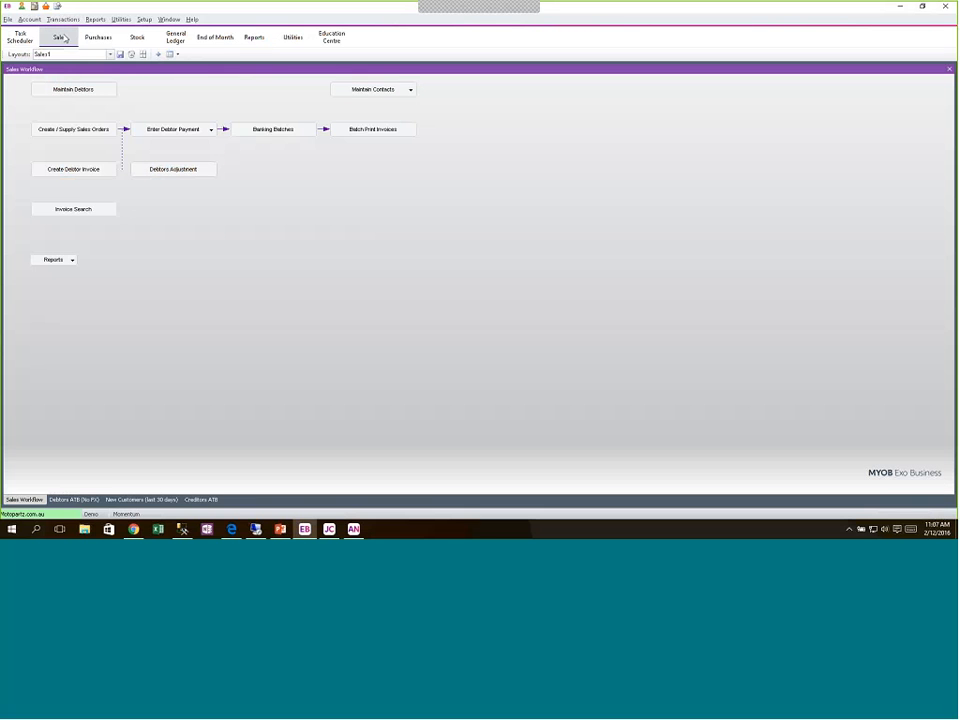
pyautogui.click(94, 19)
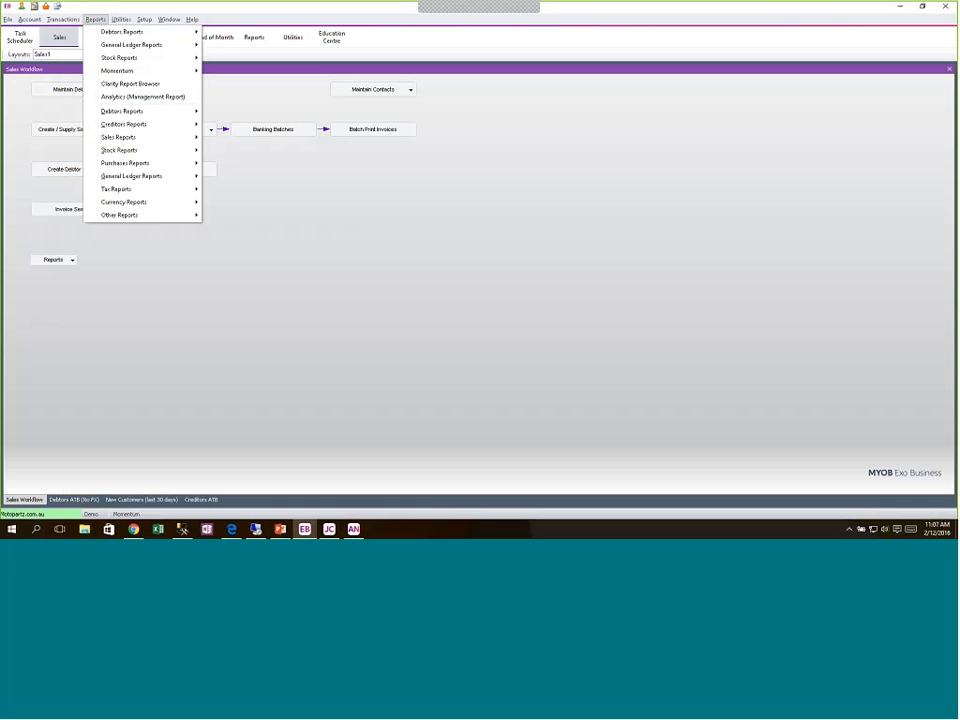
pyautogui.moveTo(144, 115)
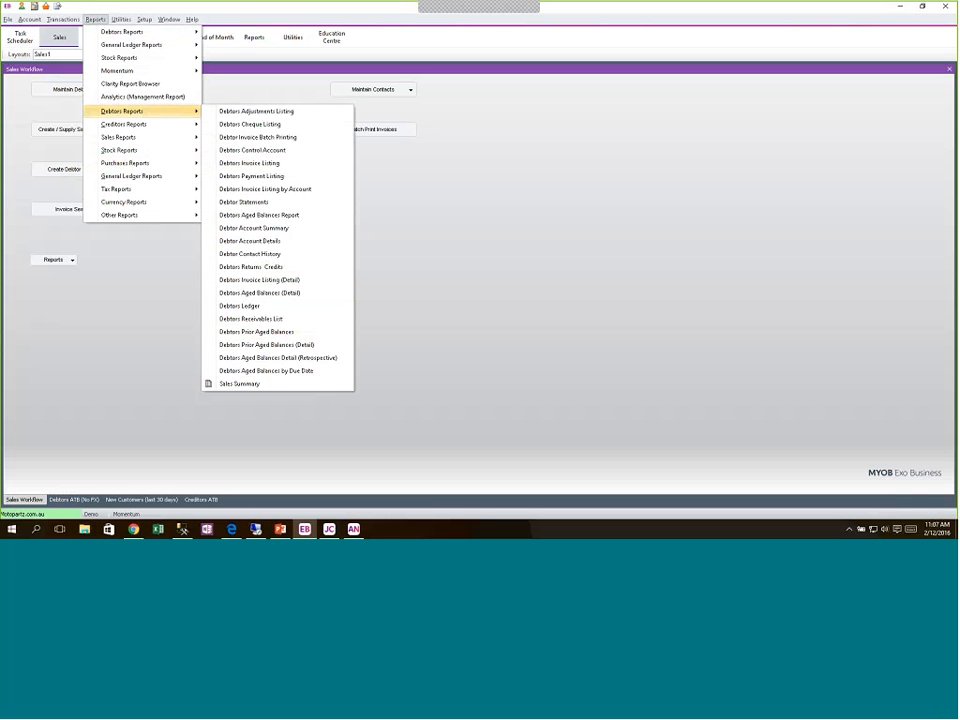
pyautogui.click(517, 234)
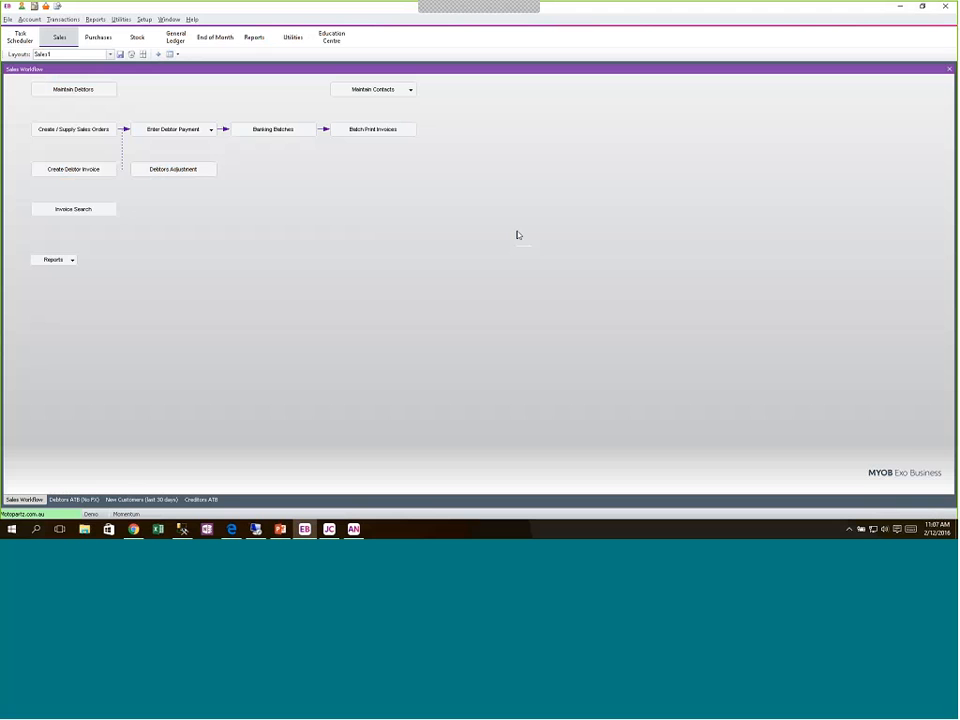
pyautogui.click(256, 38)
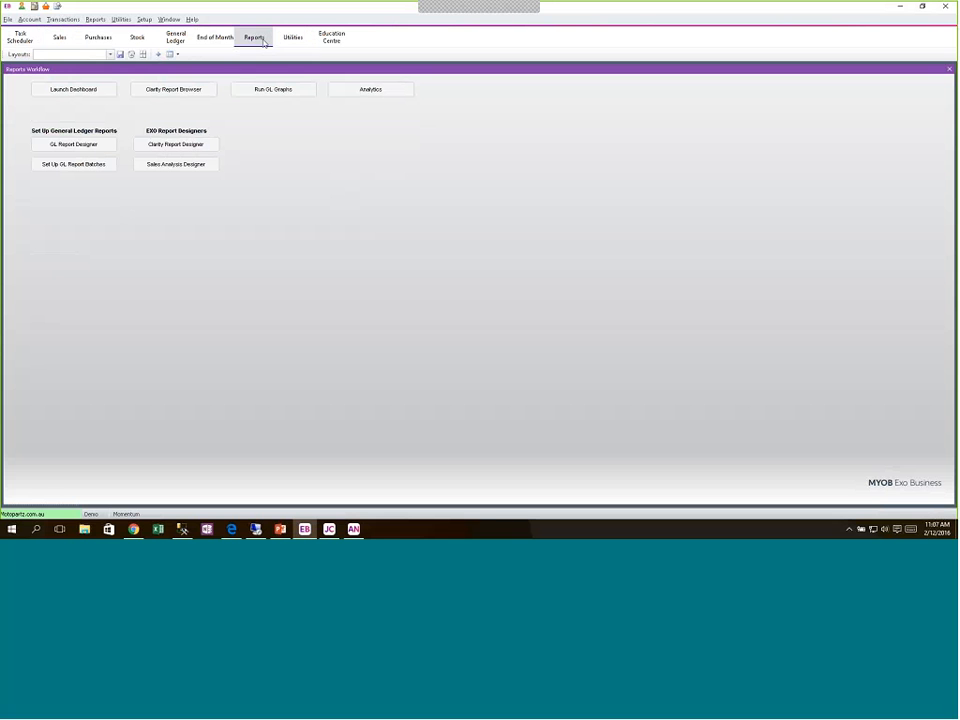
# Visit the Education Centre and look through the modules that have user guides
pyautogui.click(332, 38)
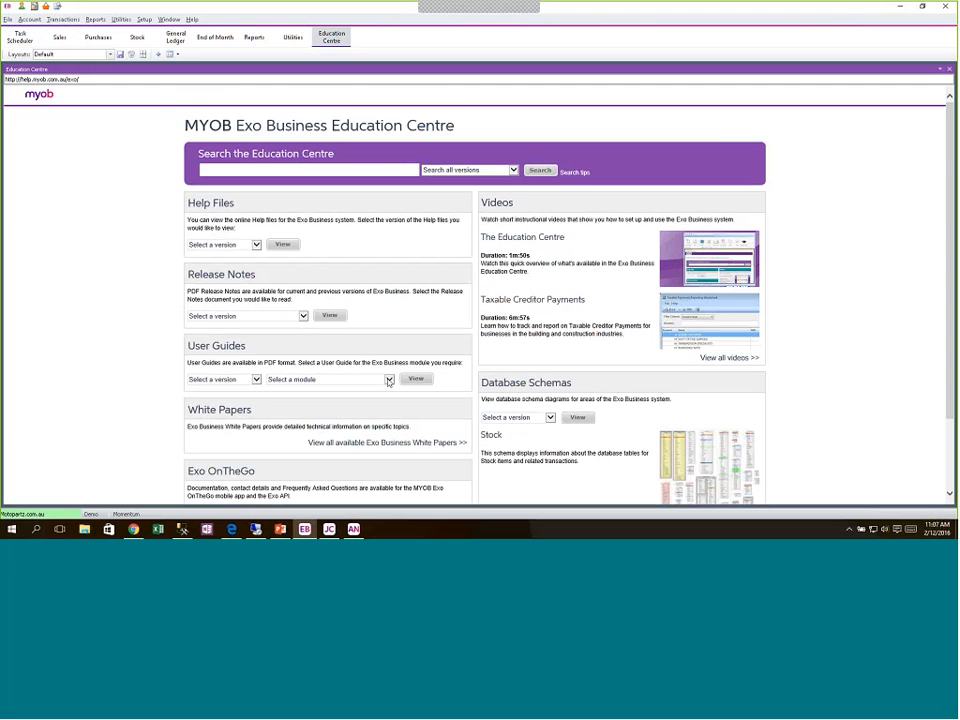
pyautogui.click(389, 379)
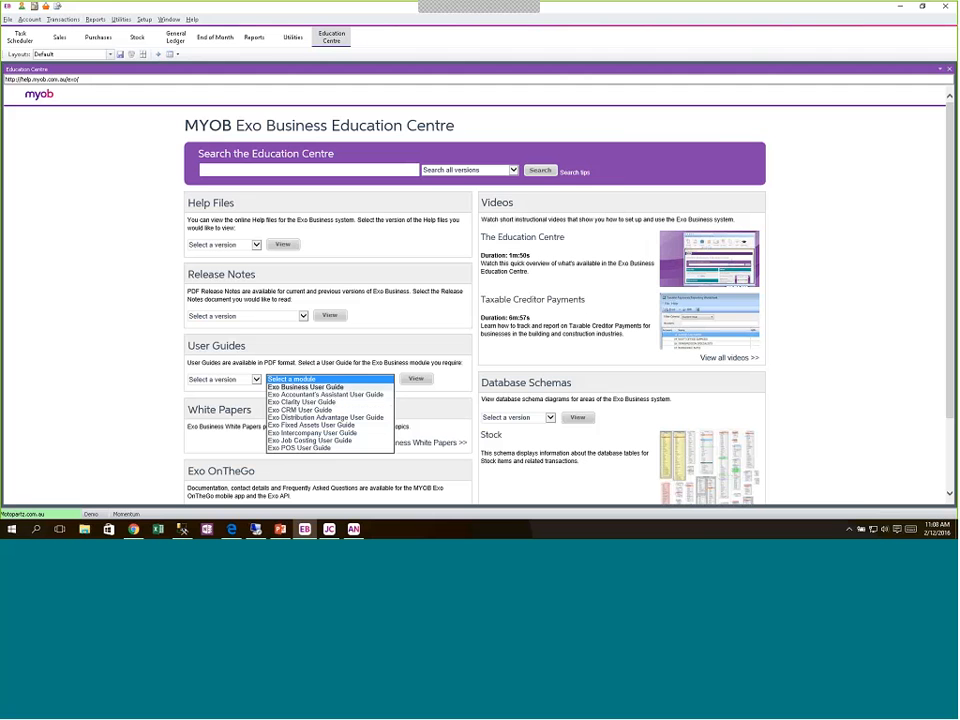
pyautogui.click(288, 347)
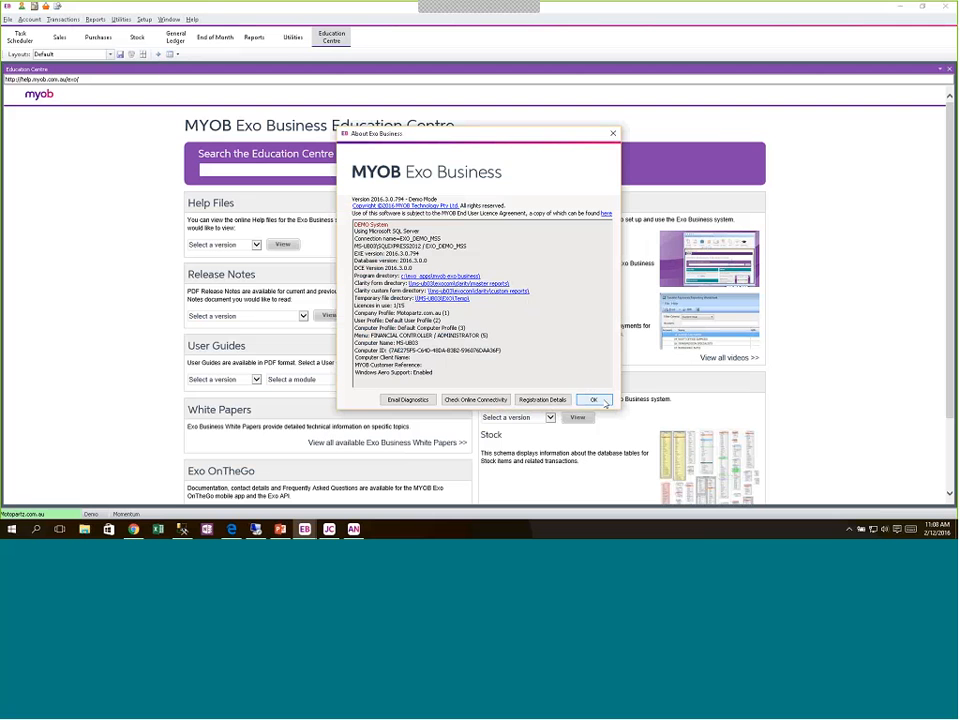
# Check the Clarity custom form directory in the About Exo Business details, and close them
pyautogui.click(605, 402)
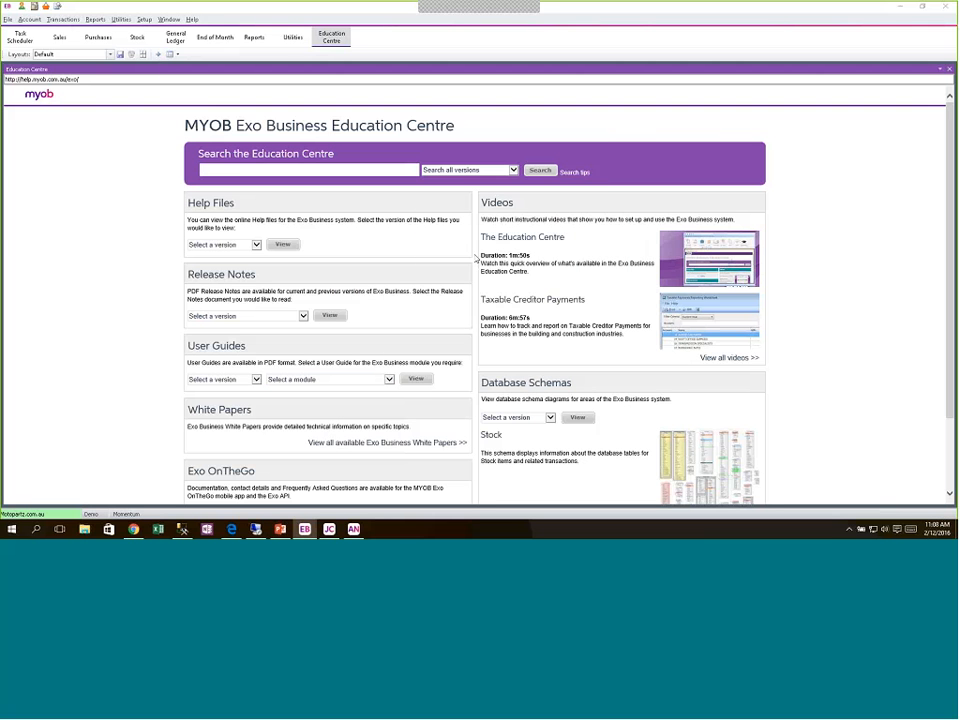
pyautogui.click(192, 19)
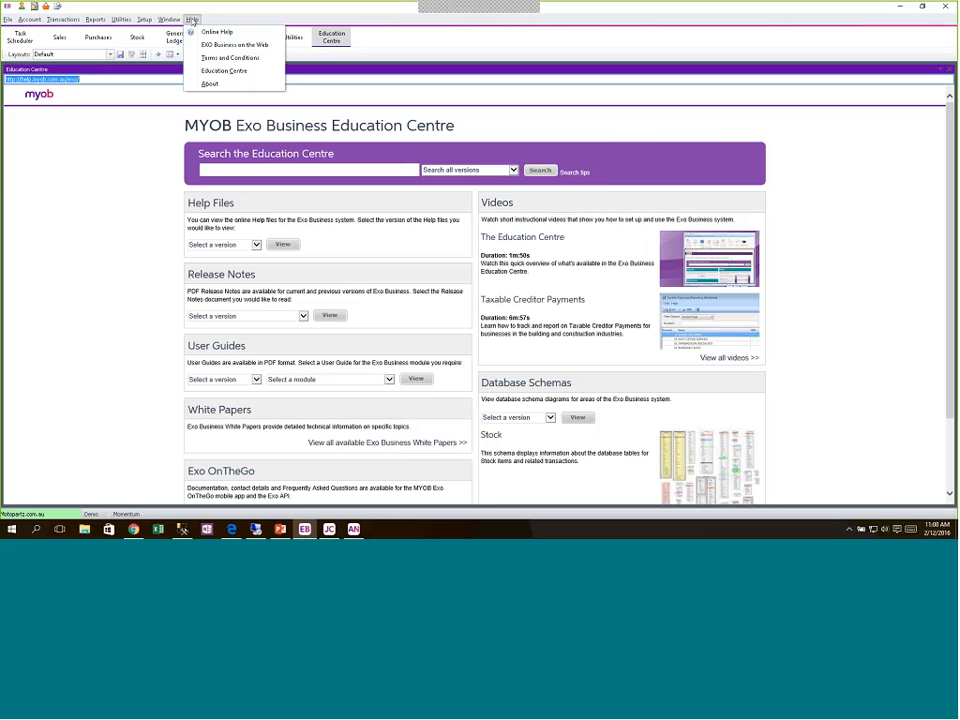
pyautogui.click(210, 84)
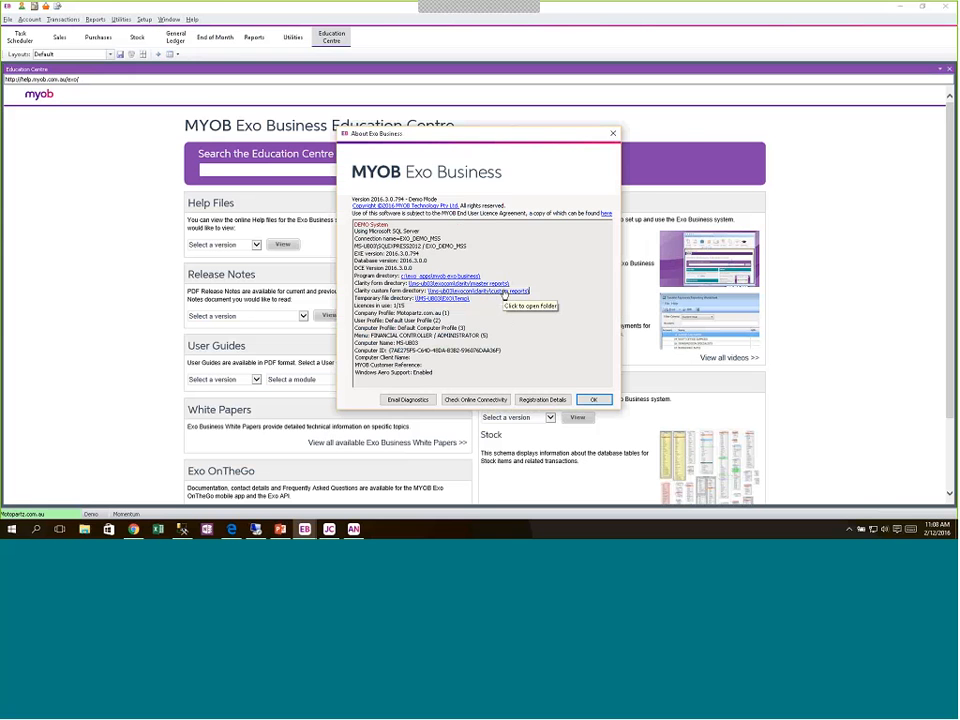
pyautogui.click(600, 400)
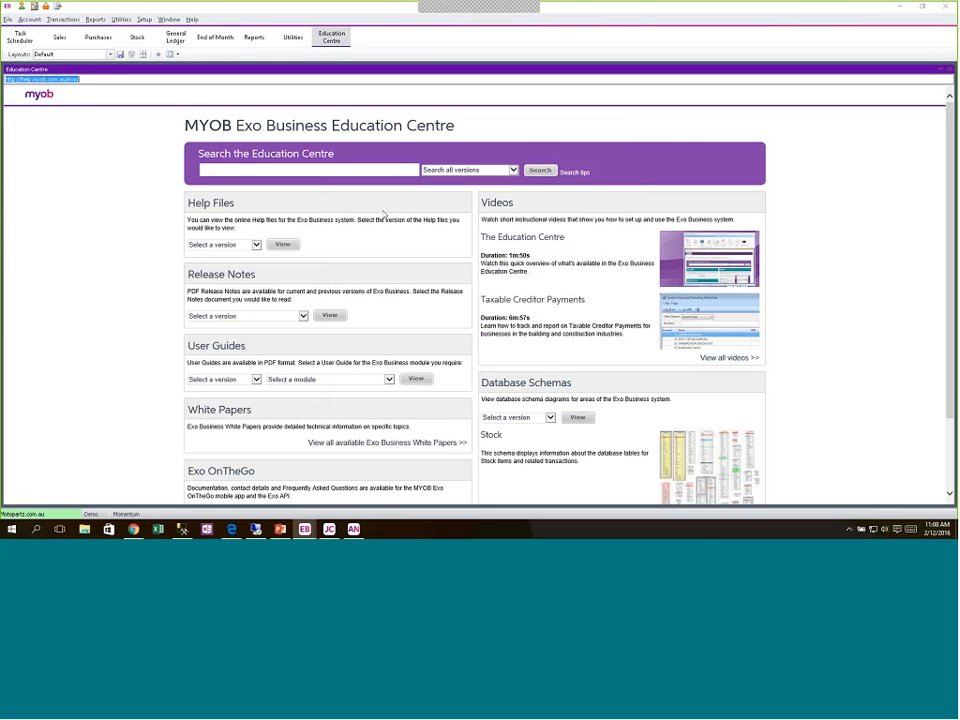
# Launch the Clarity Report Designer and browse to the Custom Reports folder under Common > Clarity for opening a report
pyautogui.click(254, 40)
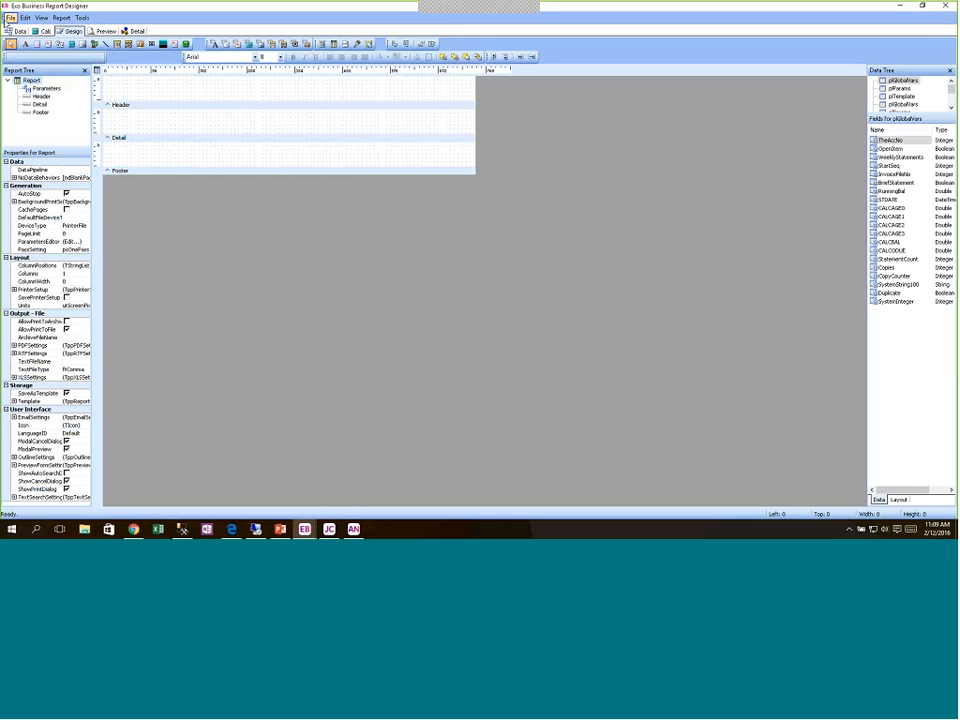
pyautogui.click(10, 18)
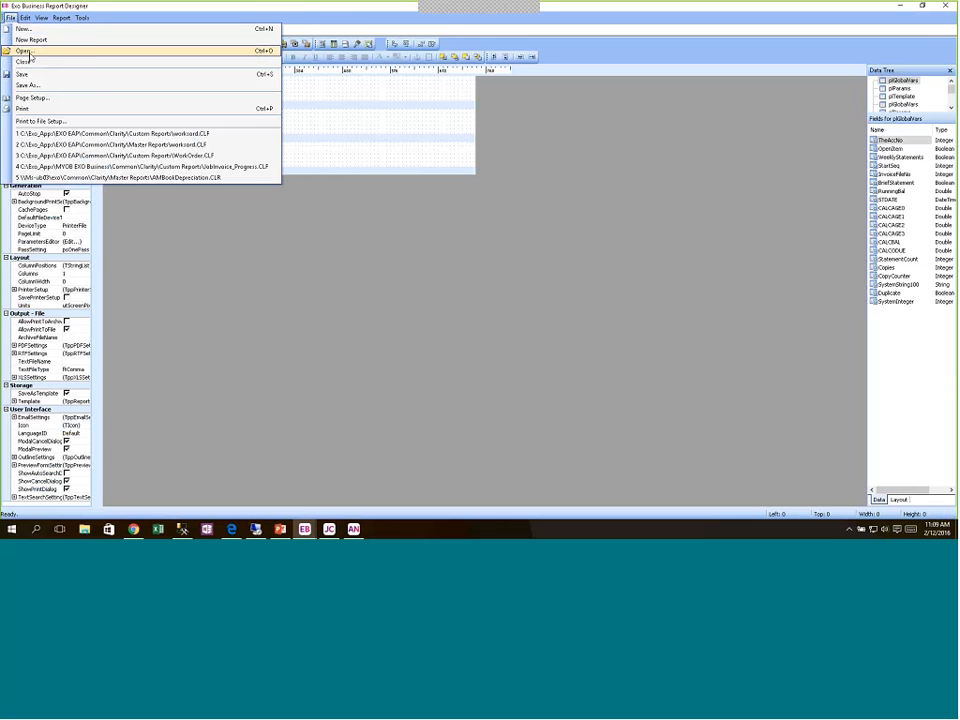
pyautogui.click(28, 50)
pyautogui.click(466, 267)
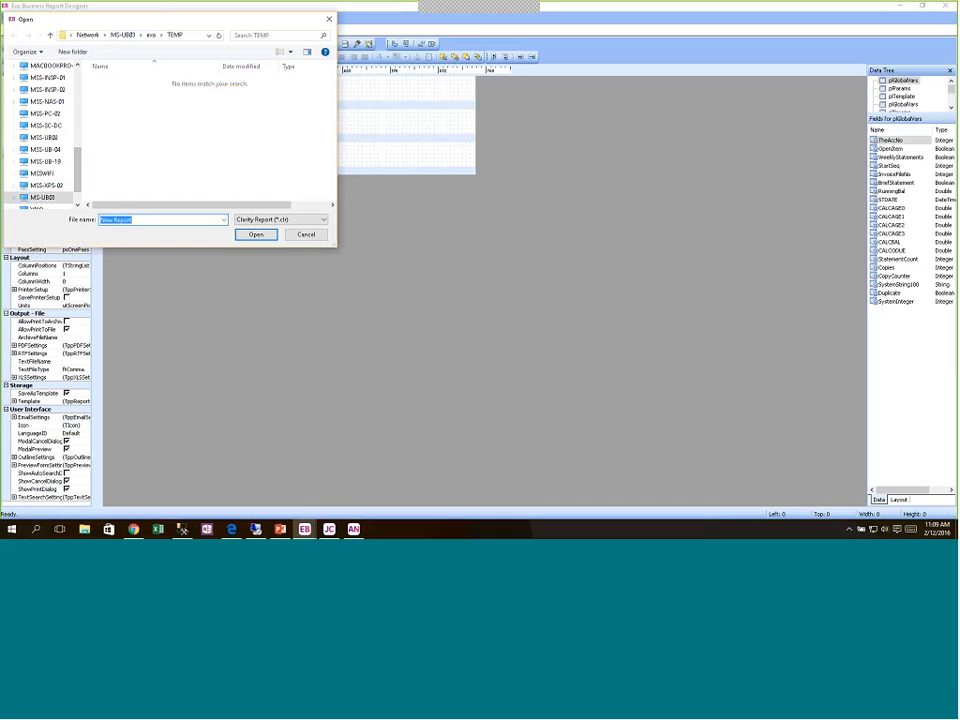
pyautogui.click(118, 36)
pyautogui.doubleClick(119, 84)
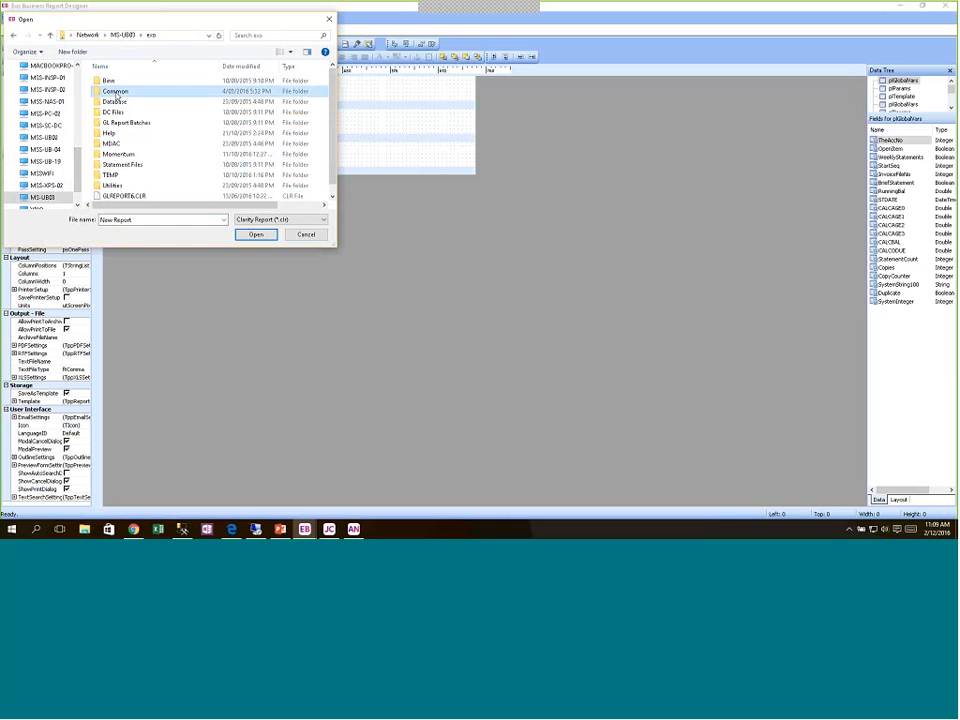
pyautogui.doubleClick(116, 90)
pyautogui.doubleClick(110, 81)
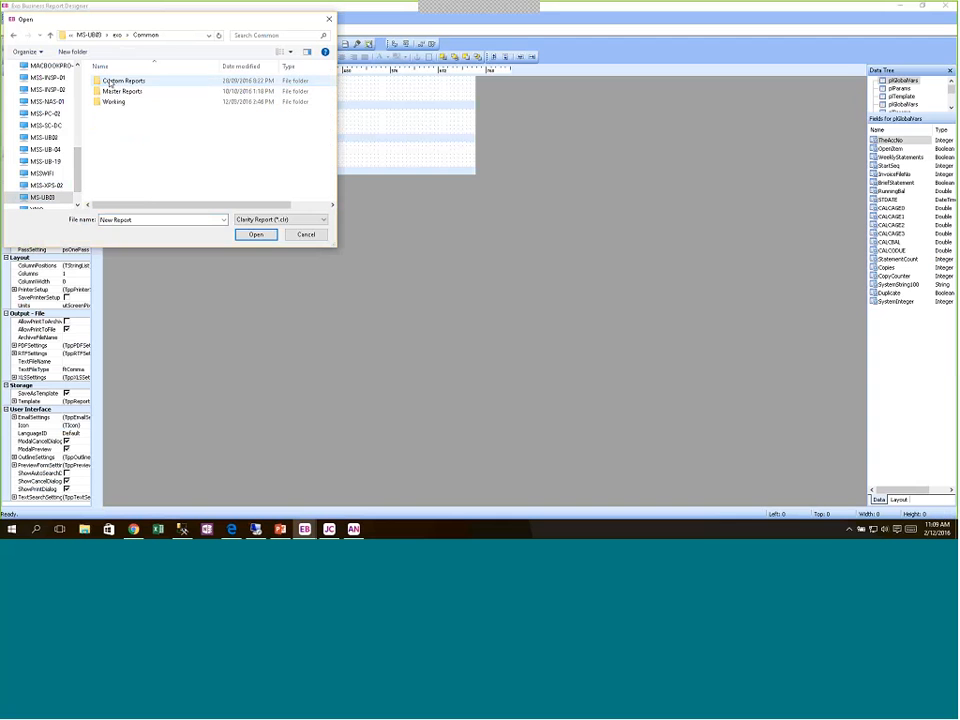
pyautogui.doubleClick(116, 83)
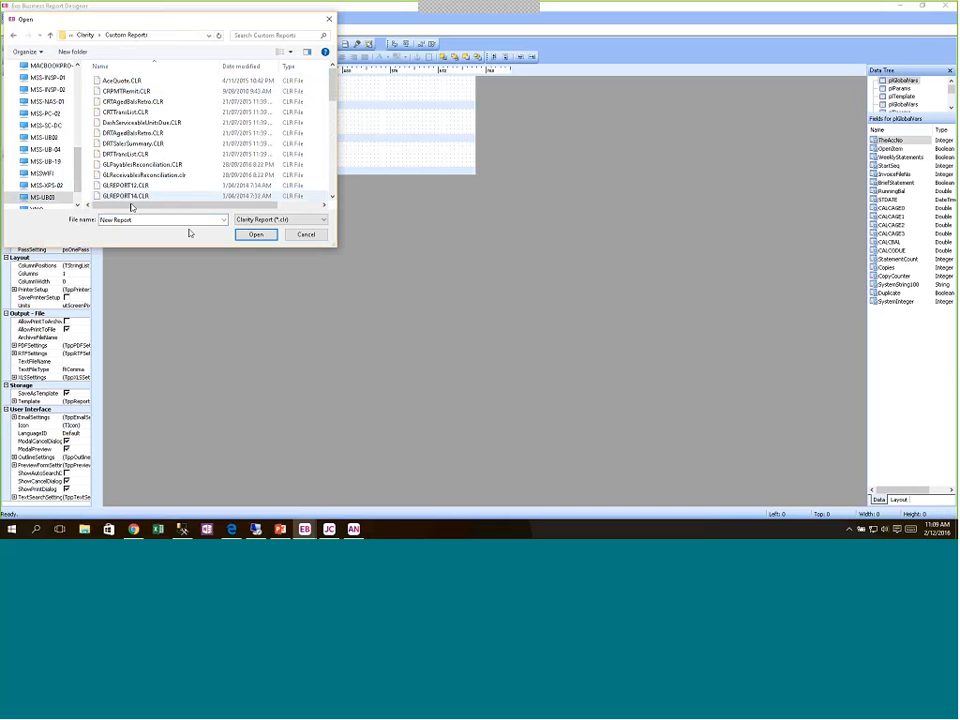
# Open the AMBookValue.CLR report from the Clarity Master Reports folder
pyautogui.click(85, 35)
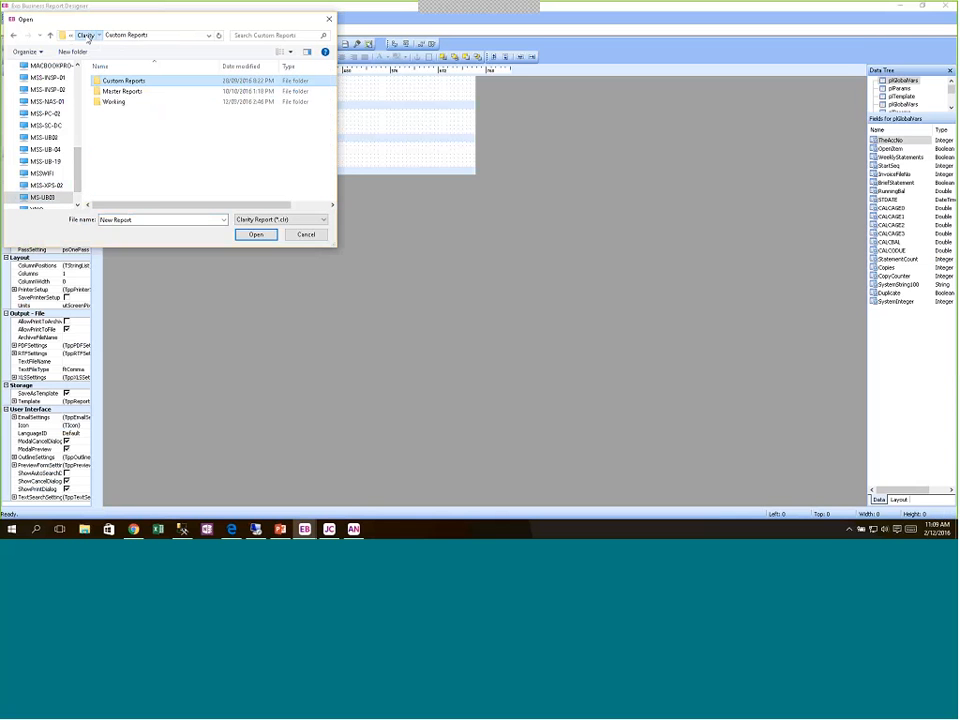
pyautogui.doubleClick(125, 93)
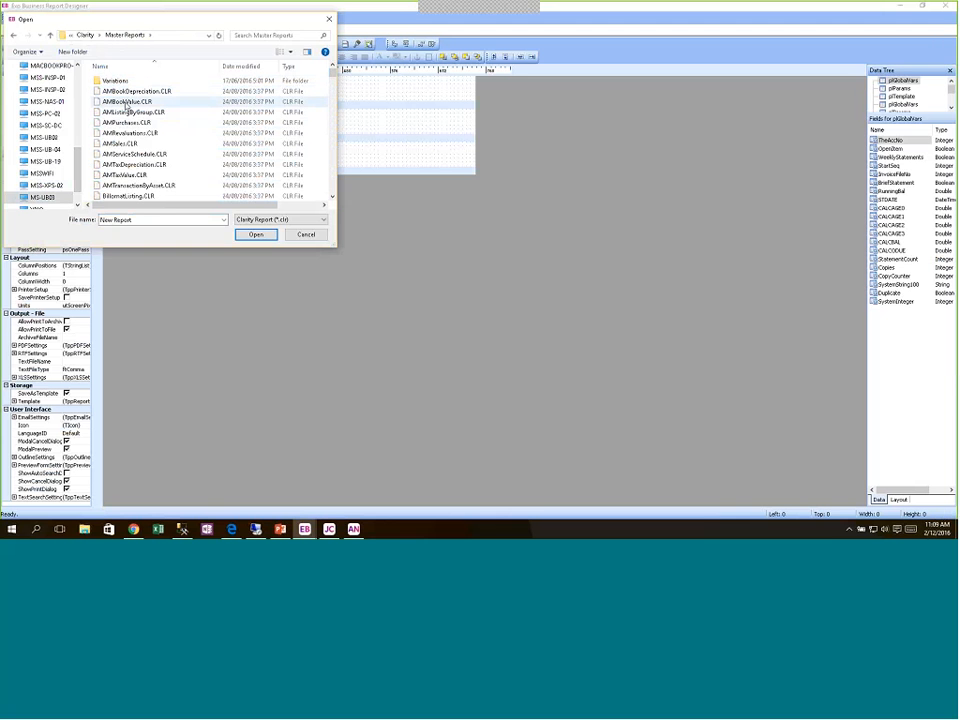
pyautogui.doubleClick(125, 105)
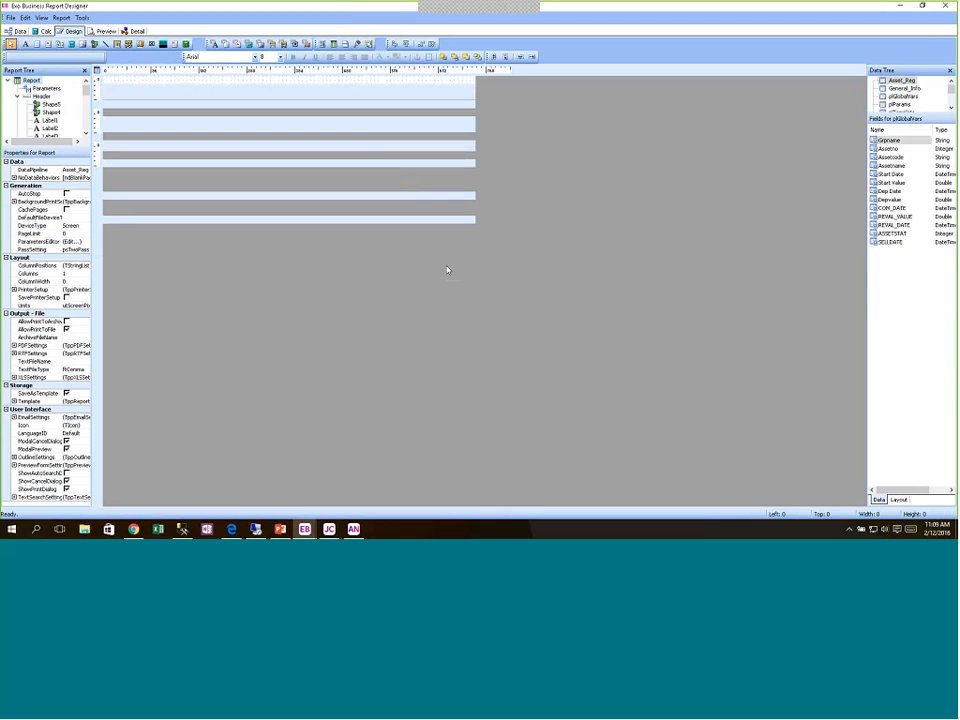
# Save a copy of the report as AMBookValue.CLR in the Clarity Custom Reports folder
pyautogui.click(10, 18)
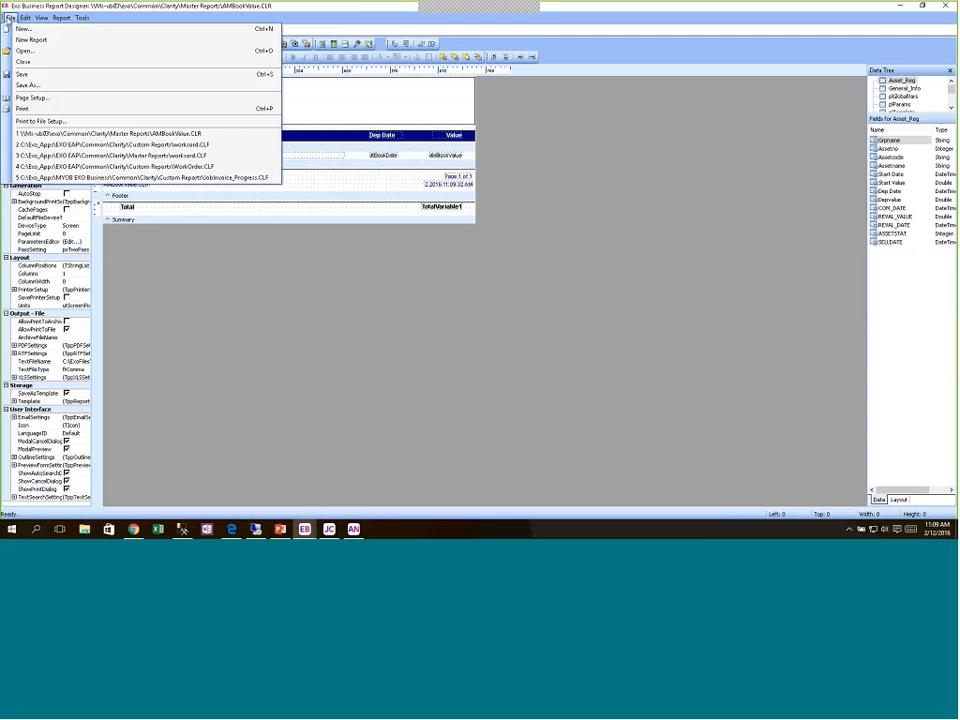
pyautogui.click(28, 85)
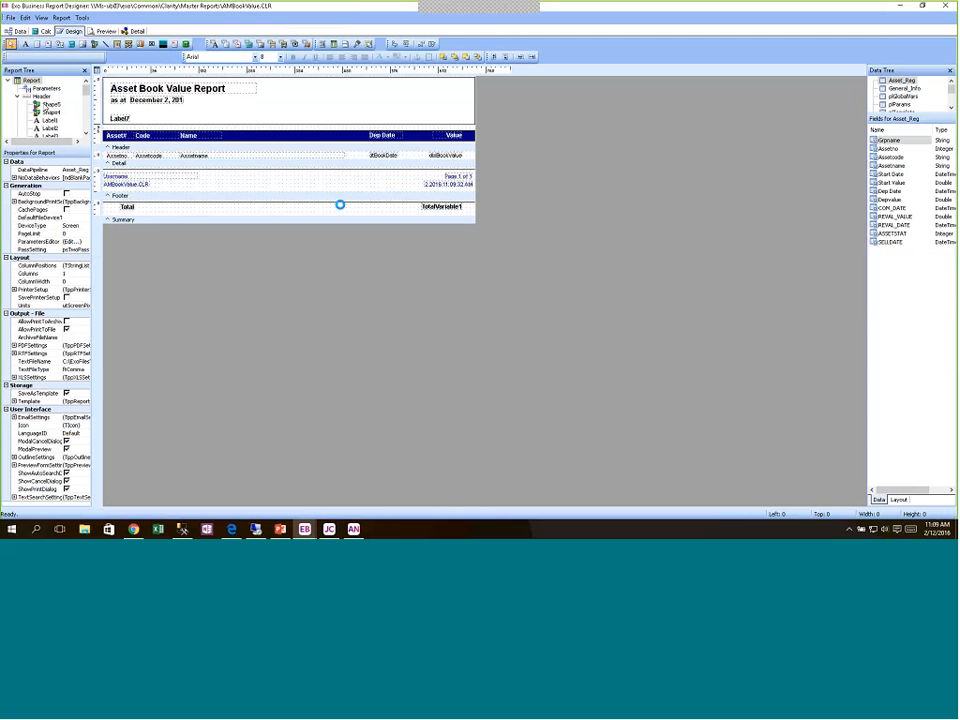
pyautogui.click(88, 35)
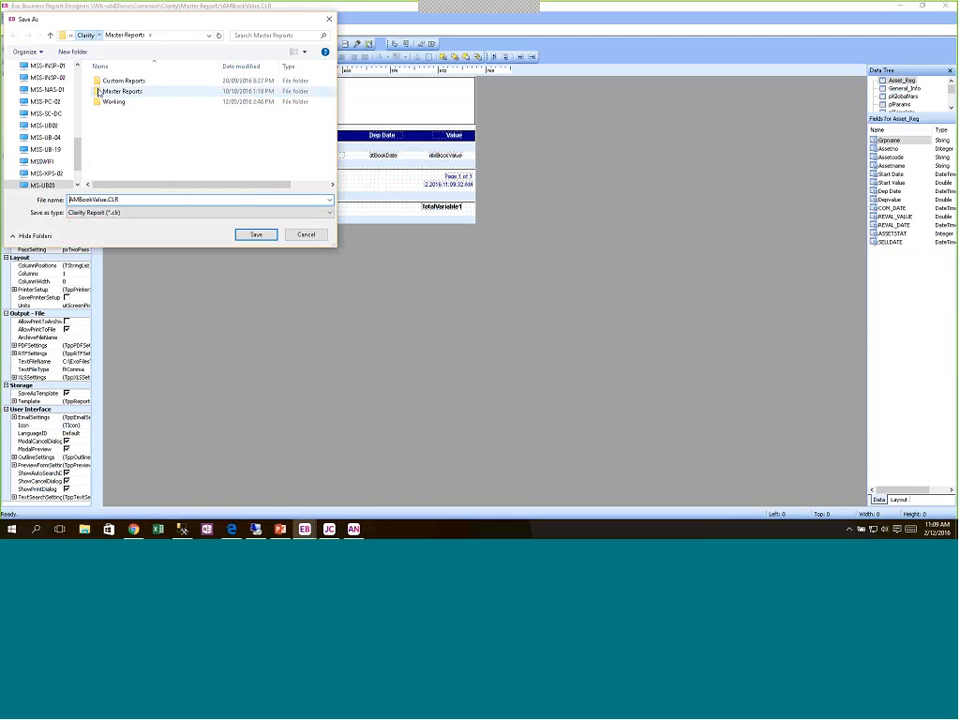
pyautogui.doubleClick(117, 81)
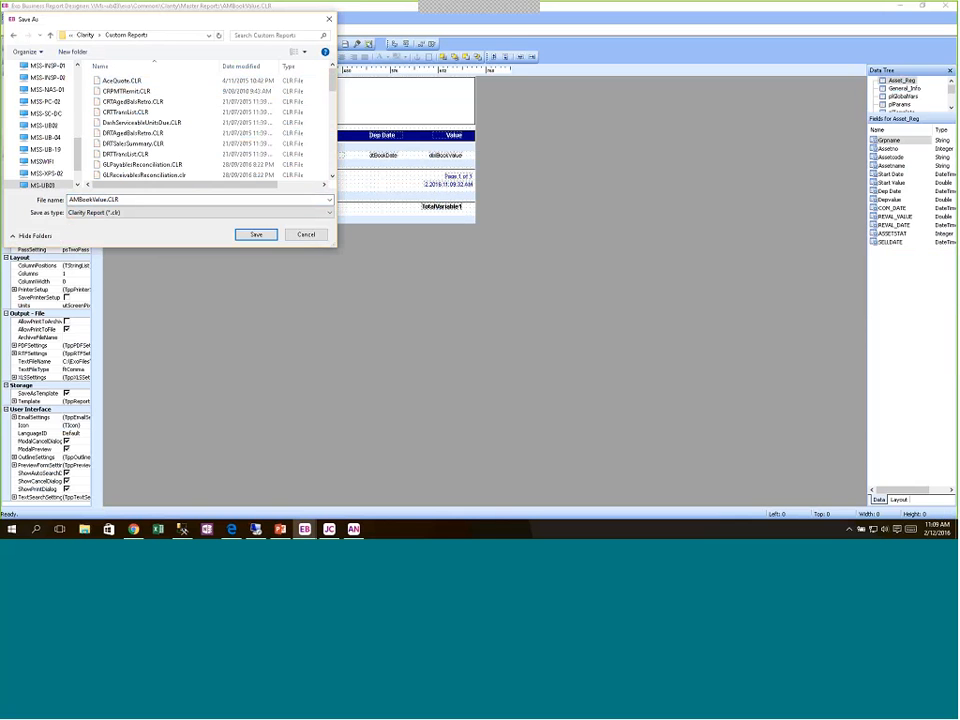
pyautogui.click(258, 236)
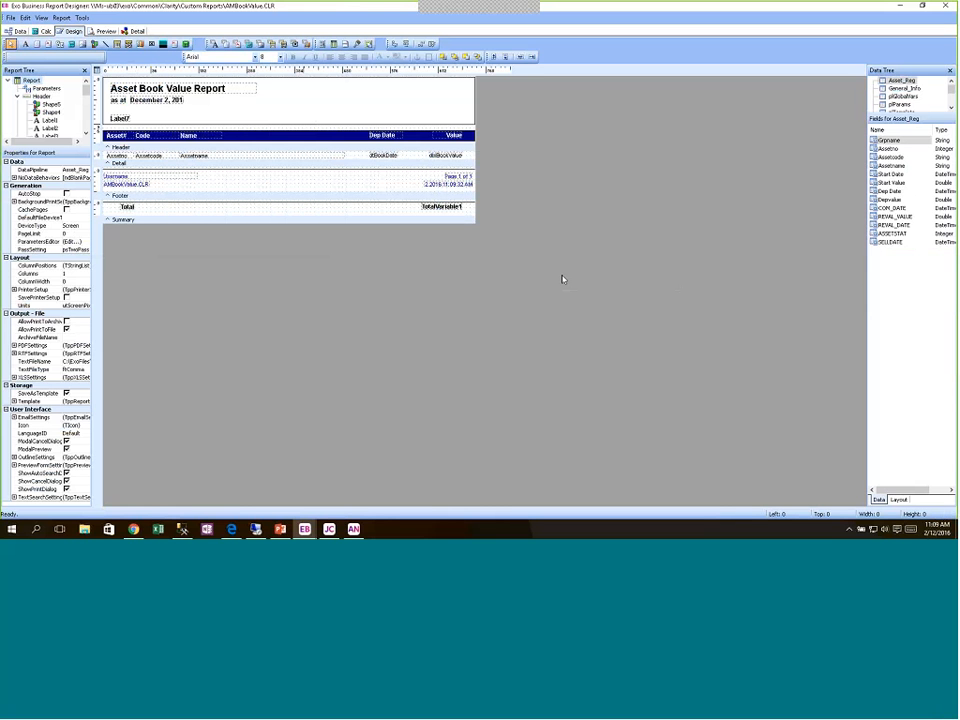
# Close the Report Designer and return to the Education Centre
pyautogui.click(947, 6)
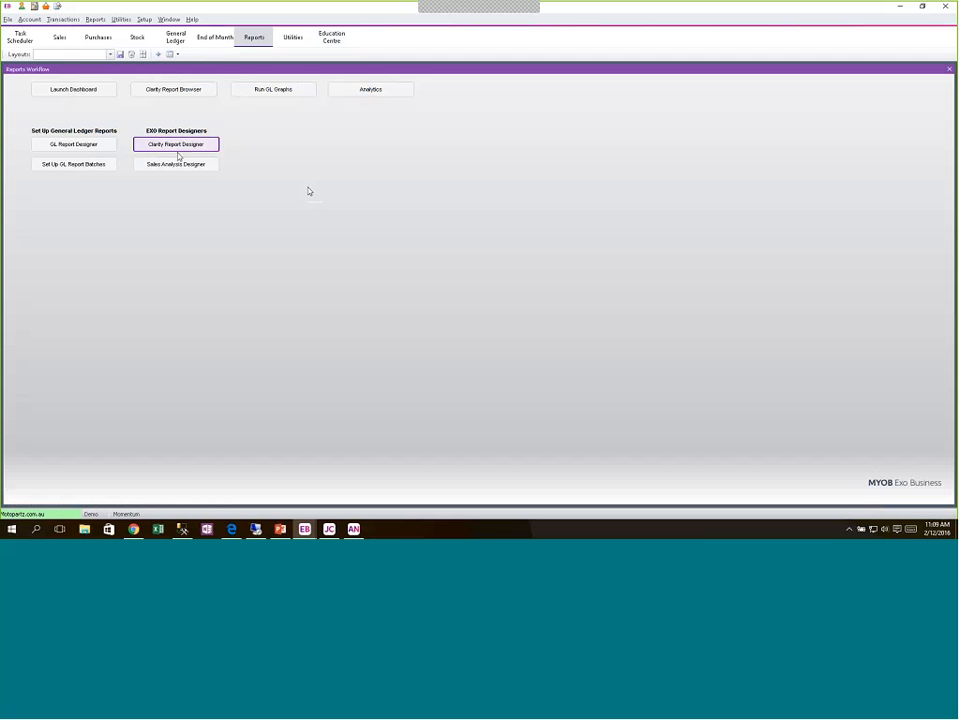
pyautogui.click(216, 146)
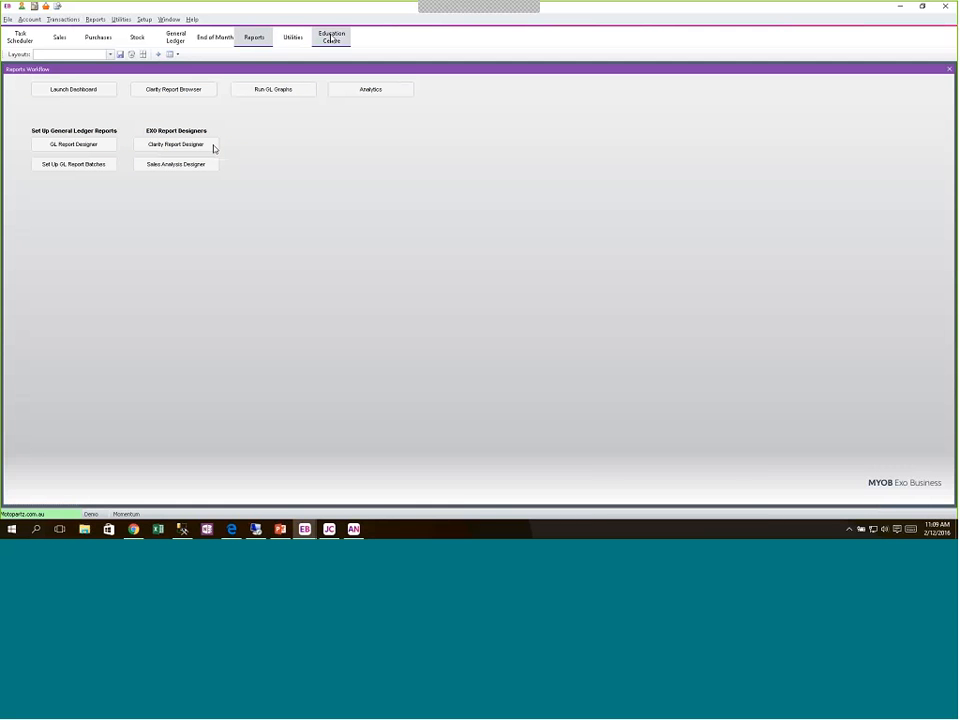
pyautogui.click(331, 37)
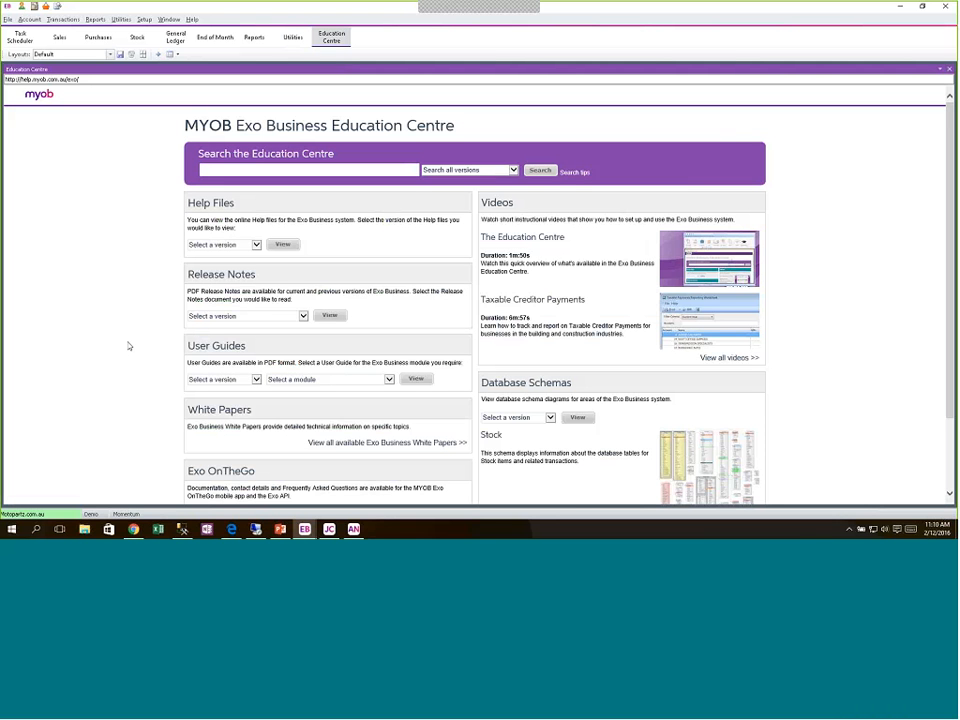
# Open the EXO Business Essentials Configurator from the utilities and display the extra fields for standard tables
pyautogui.click(297, 37)
pyautogui.click(185, 91)
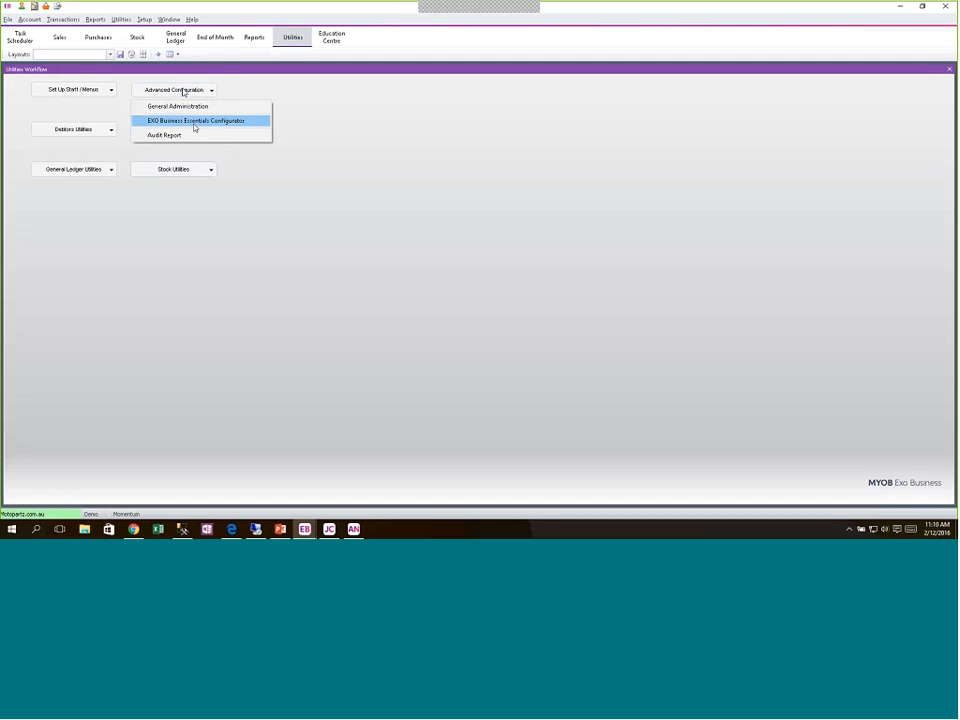
pyautogui.click(196, 121)
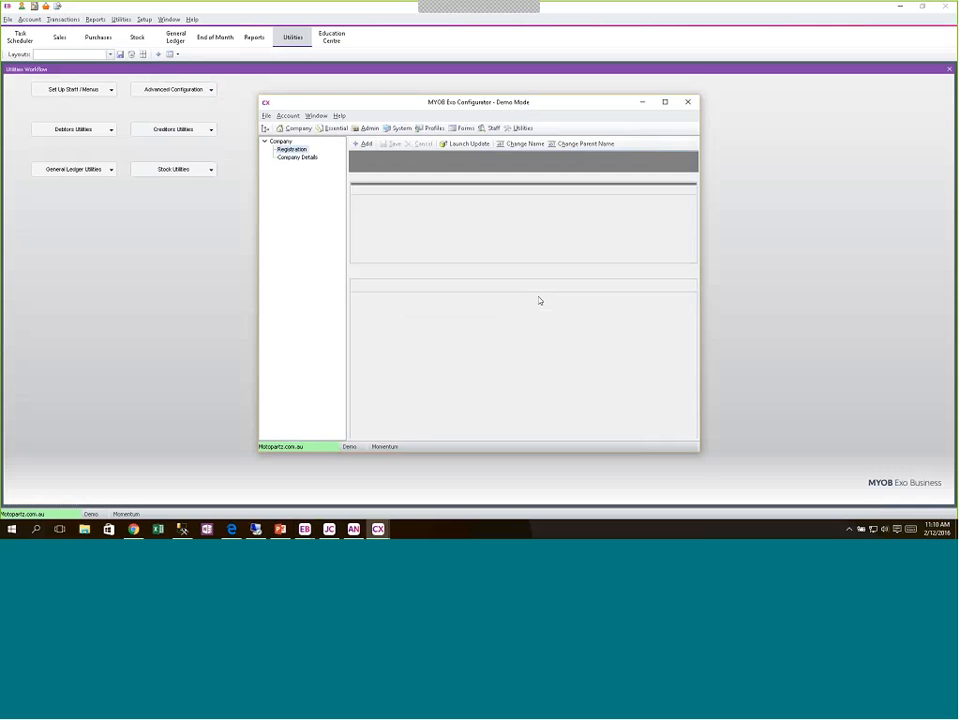
pyautogui.click(548, 298)
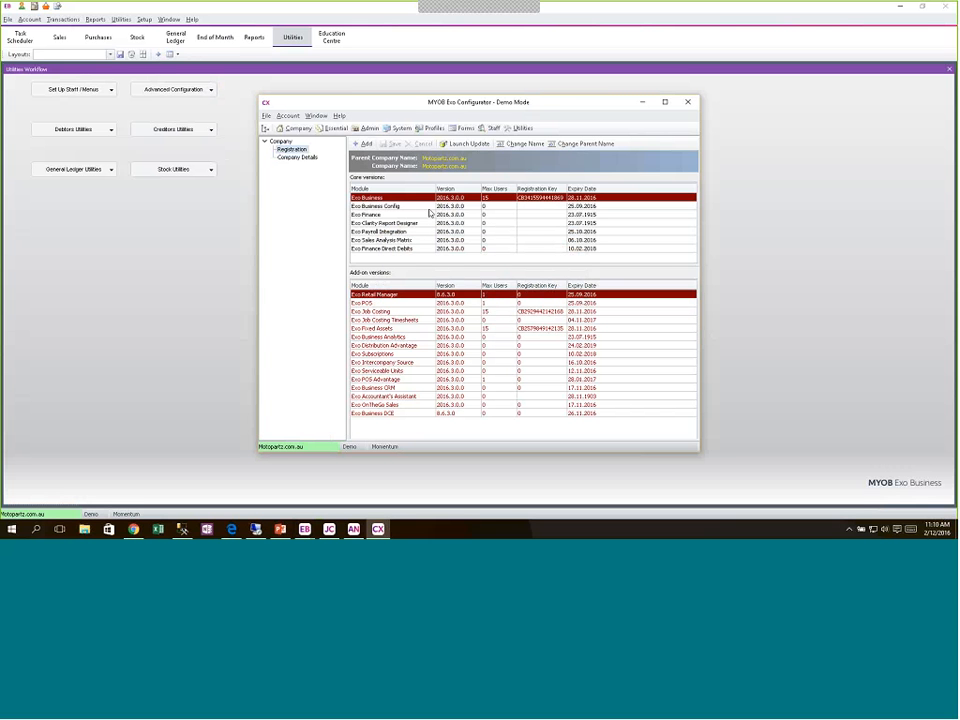
pyautogui.click(401, 132)
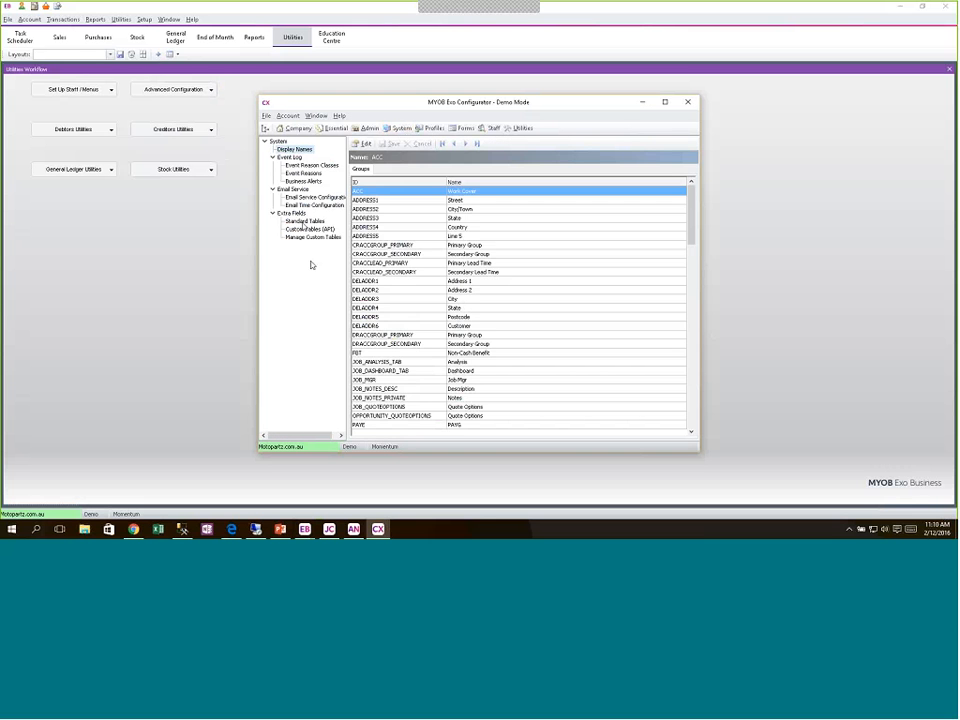
pyautogui.click(305, 221)
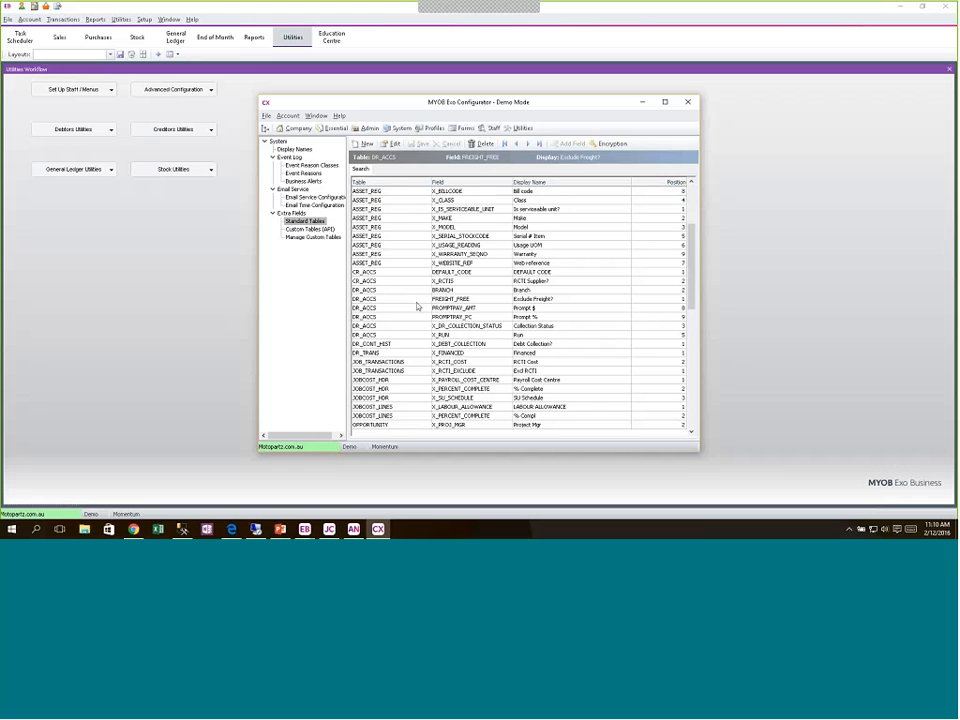
# Open the JOBCOST_HDR Payroll Cost Centre extra field, look through the available field names, and cancel the edit
pyautogui.click(393, 381)
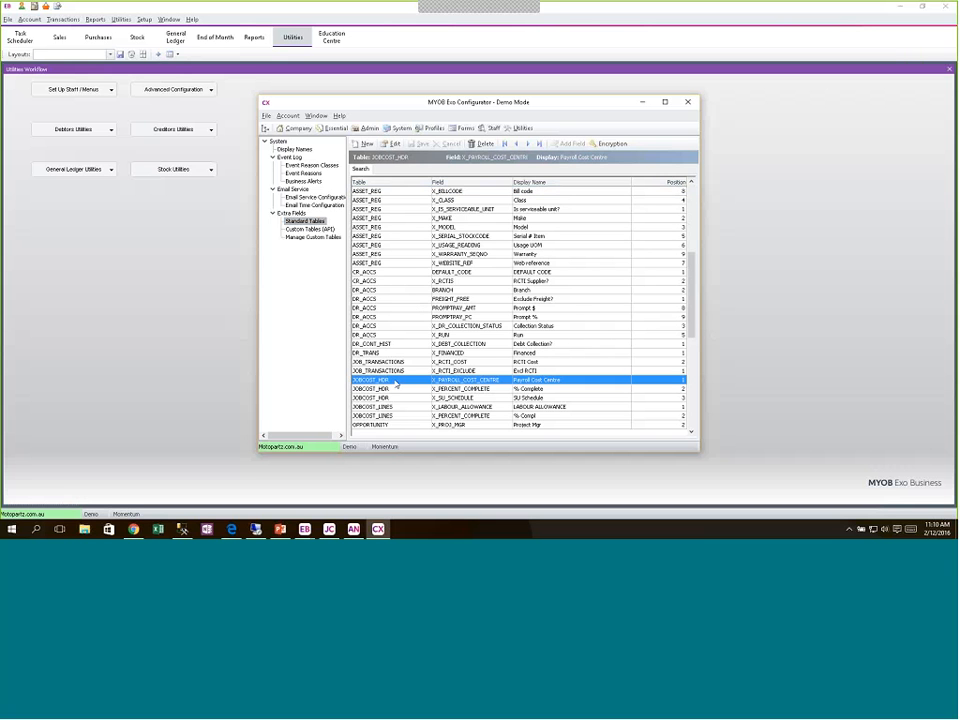
pyautogui.doubleClick(396, 383)
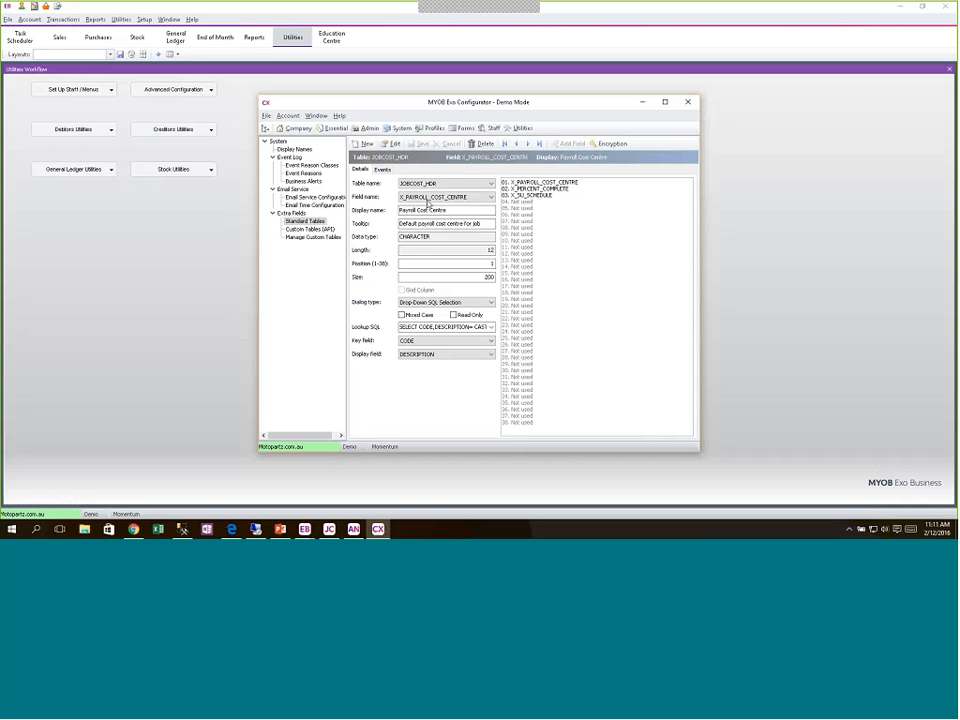
pyautogui.click(445, 197)
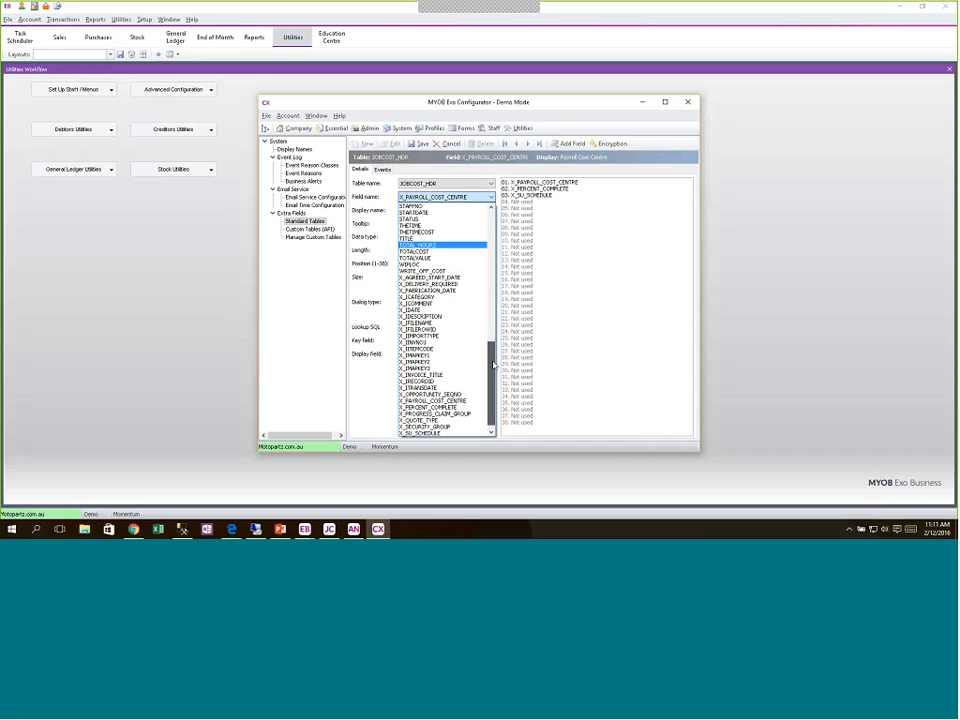
pyautogui.moveTo(493, 364)
pyautogui.mouseDown()
pyautogui.moveTo(495, 238)
pyautogui.moveTo(503, 384)
pyautogui.mouseUp()
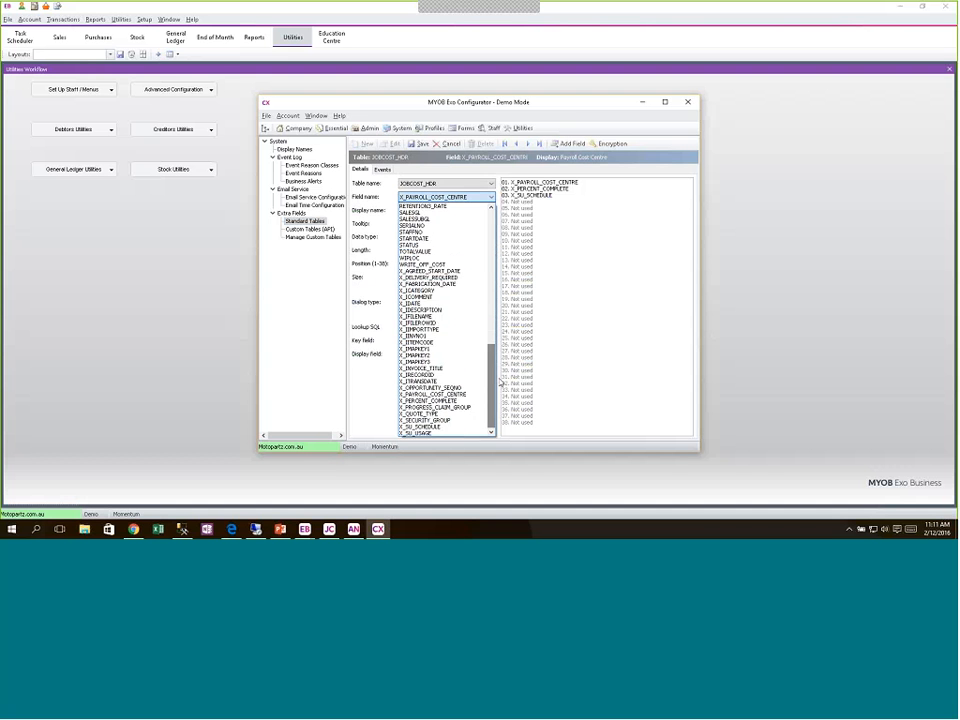
pyautogui.click(459, 145)
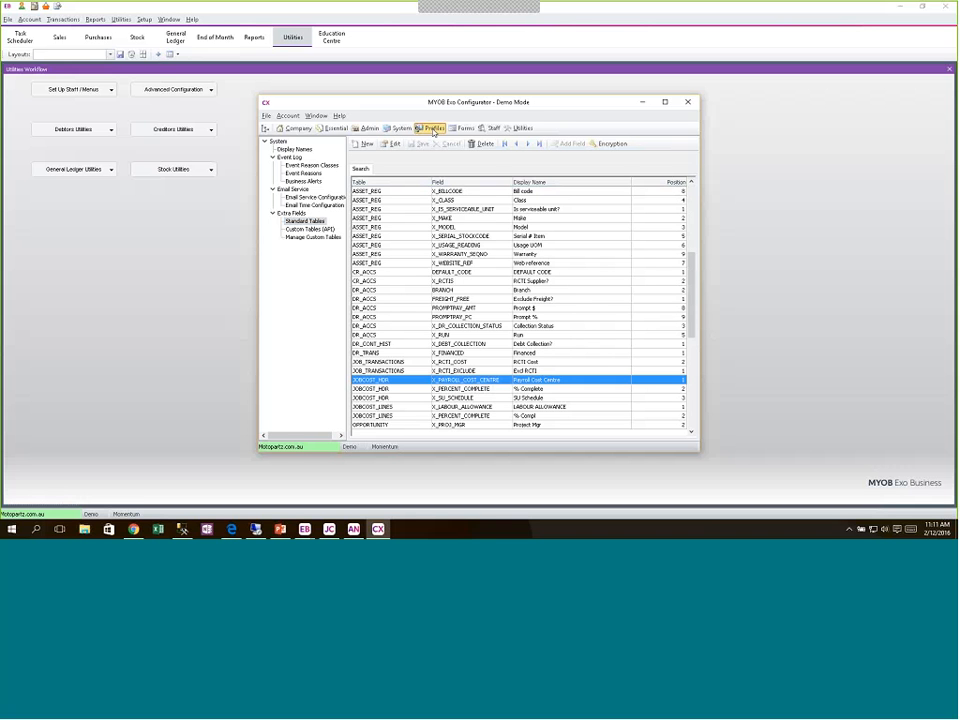
# Find the Extra Job Costing Search Fields user profile setting with "extra j" and append a comma to its value
pyautogui.click(433, 130)
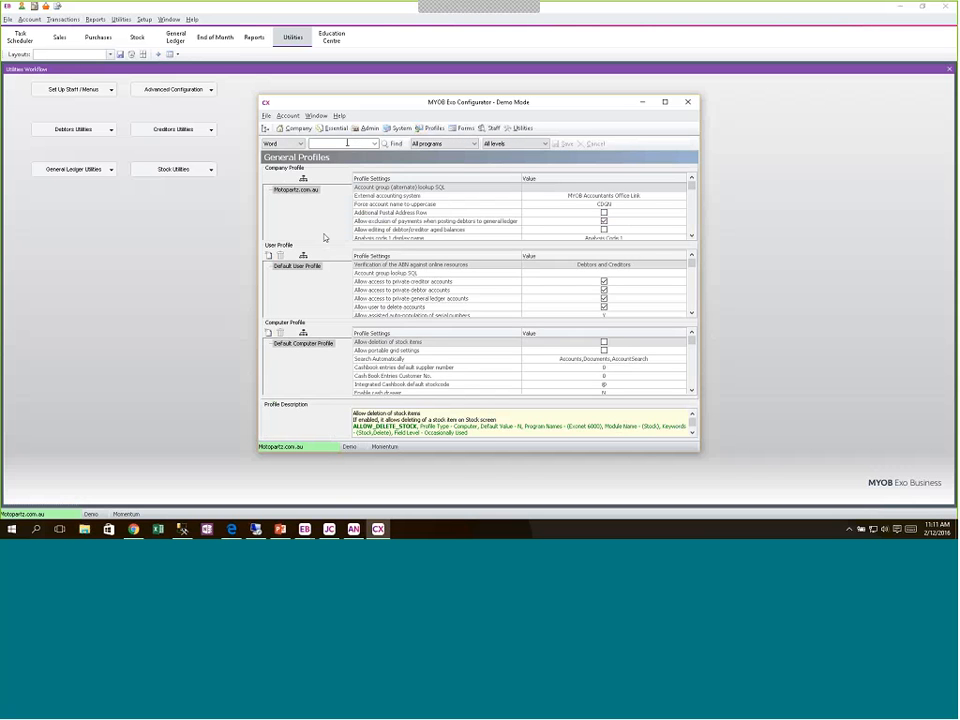
pyautogui.write('ext')
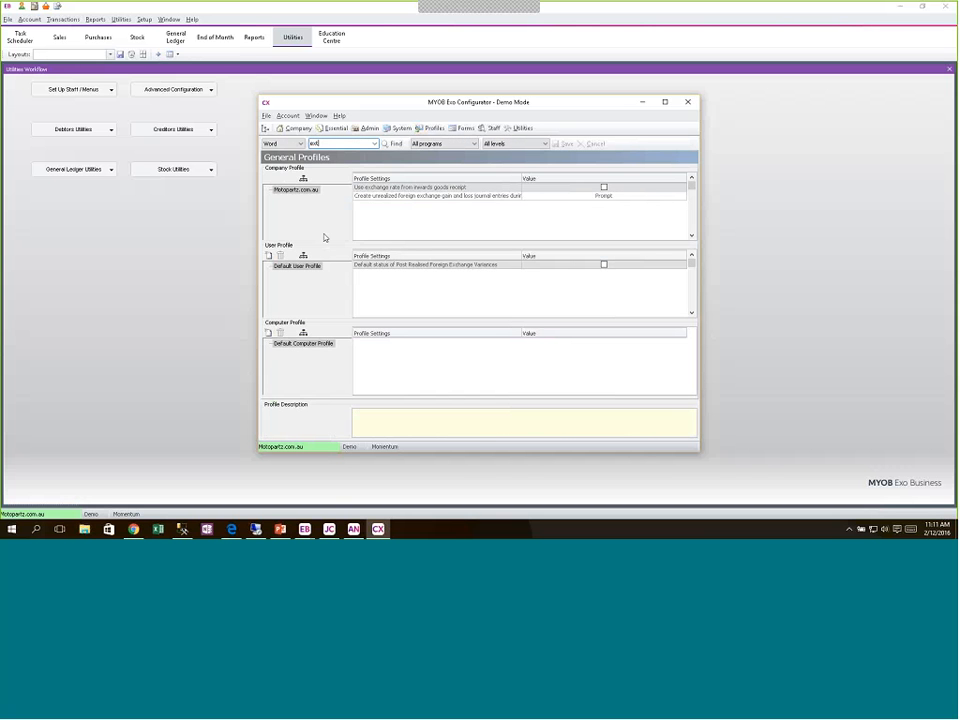
pyautogui.write('ra j')
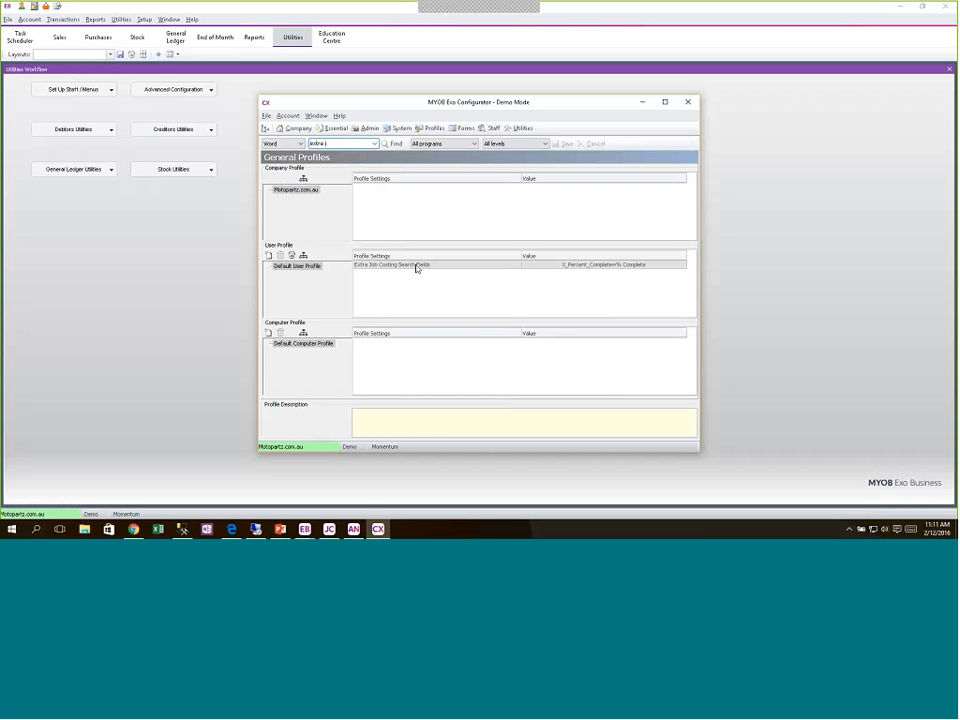
pyautogui.click(548, 266)
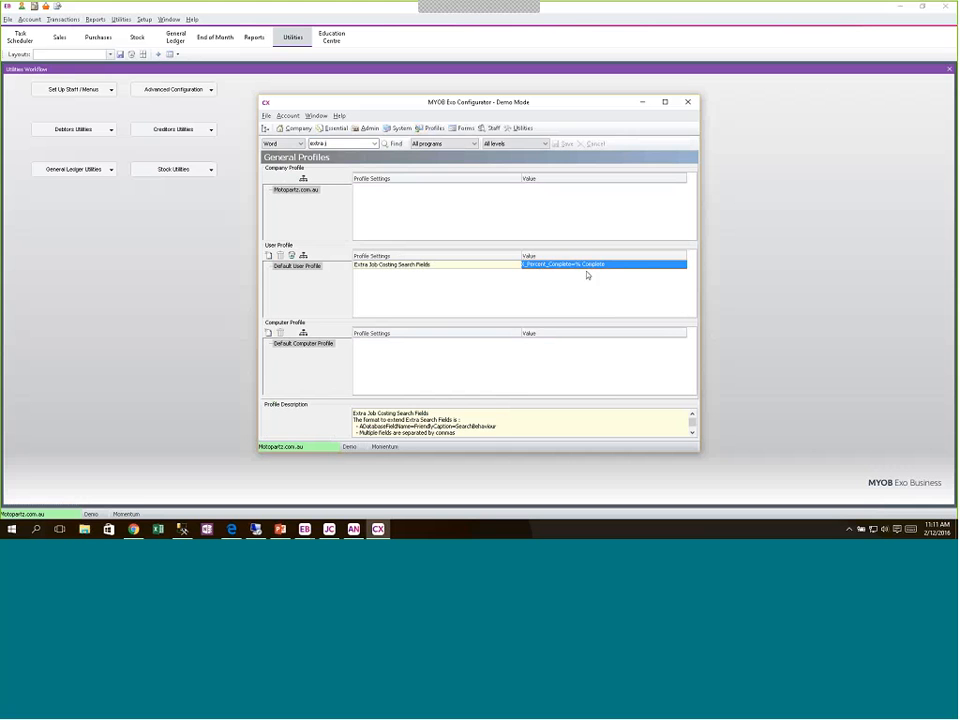
pyautogui.press('F2')
pyautogui.write(',')
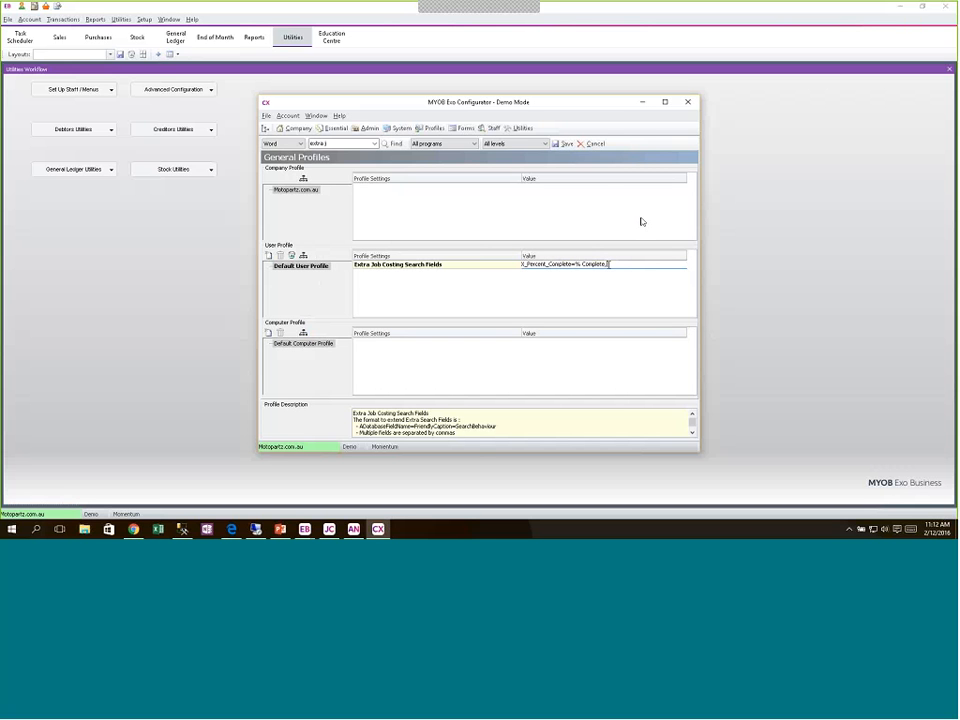
pyautogui.click(381, 267)
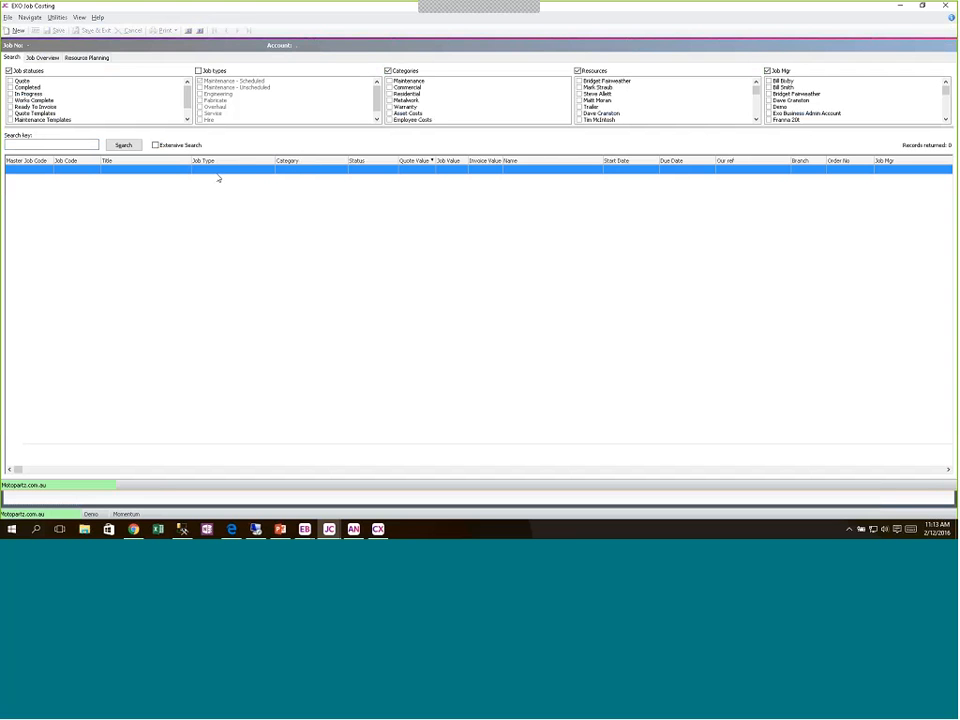
# Search for all jobs in EXO Job Costing and open the NEW BOAT SALES job to view its extra fields
pyautogui.click(122, 146)
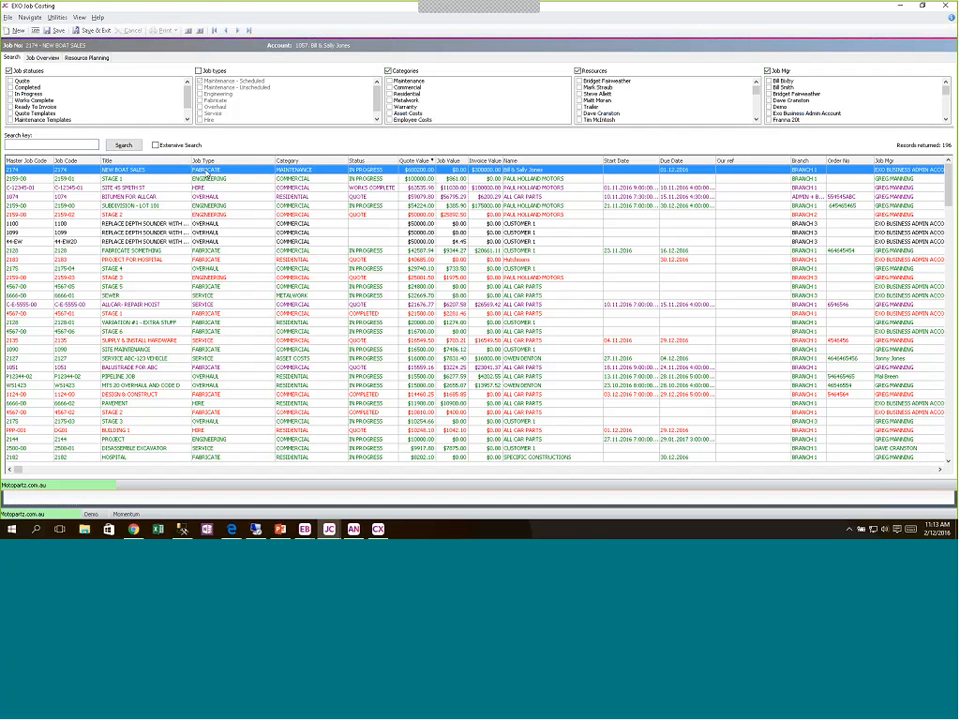
pyautogui.doubleClick(205, 172)
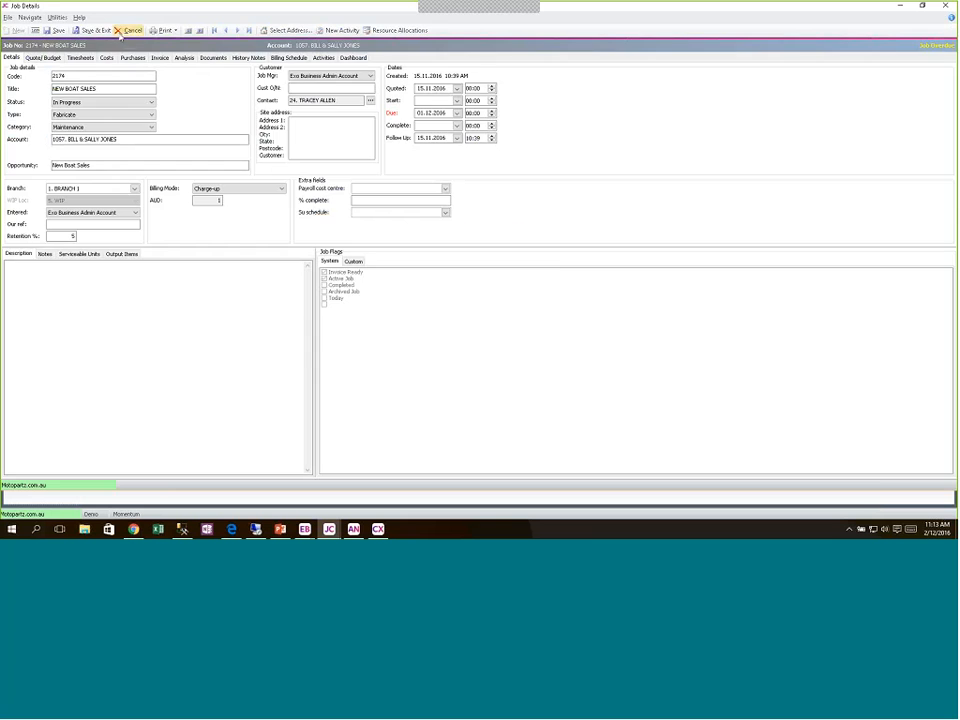
# Cancel out of the NEW BOAT SALES job and open sub-job 4567-05 STAGE 5 from the job list
pyautogui.click(128, 30)
pyautogui.click(462, 298)
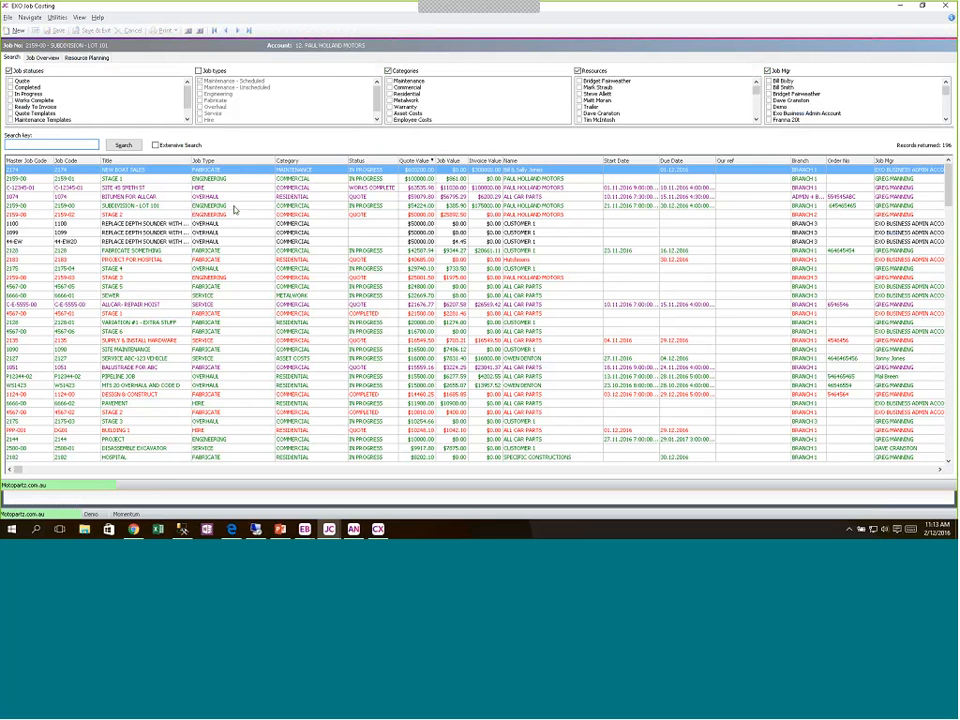
pyautogui.click(97, 208)
pyautogui.click(90, 189)
pyautogui.click(76, 288)
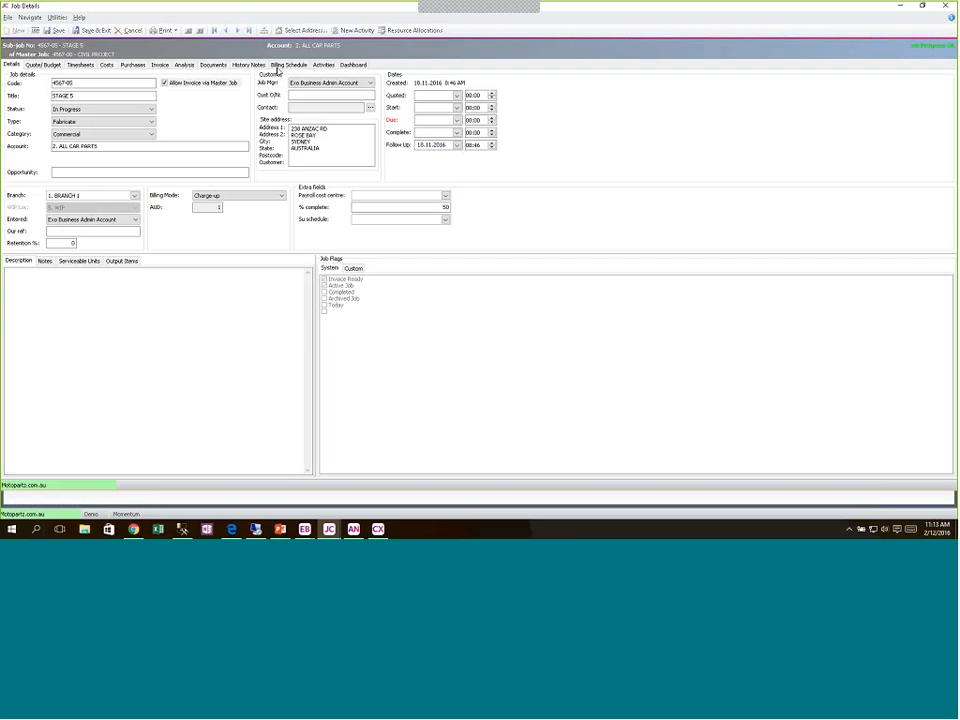
# Go to the master job 4567-00 CIVIL PROJECT, view its sub jobs, and cancel out of the job
pyautogui.click(76, 55)
pyautogui.click(504, 301)
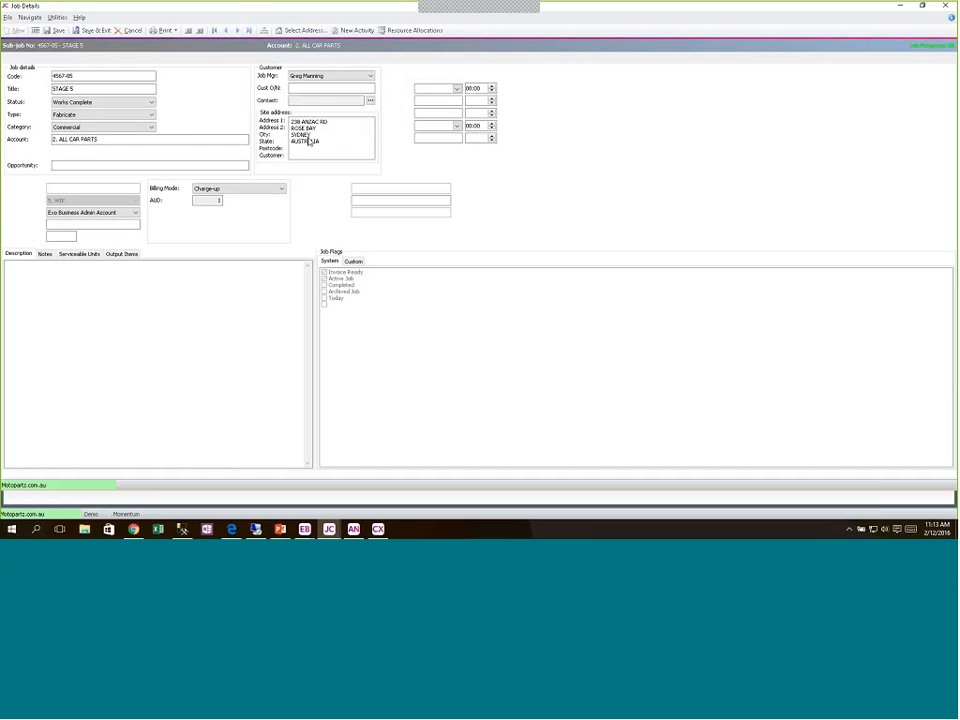
pyautogui.click(281, 58)
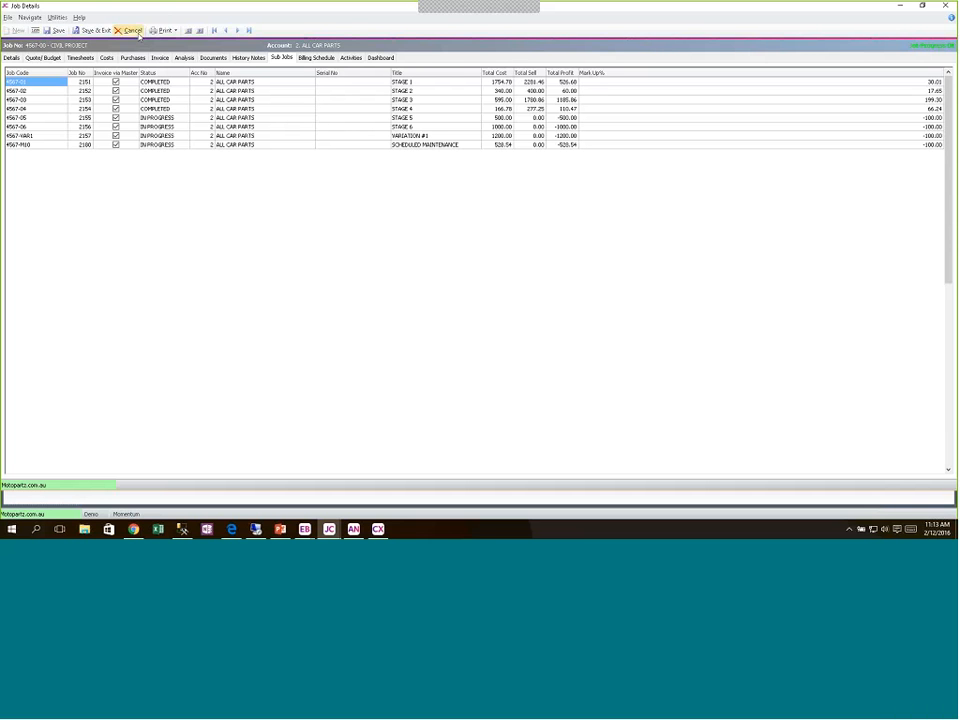
pyautogui.click(137, 32)
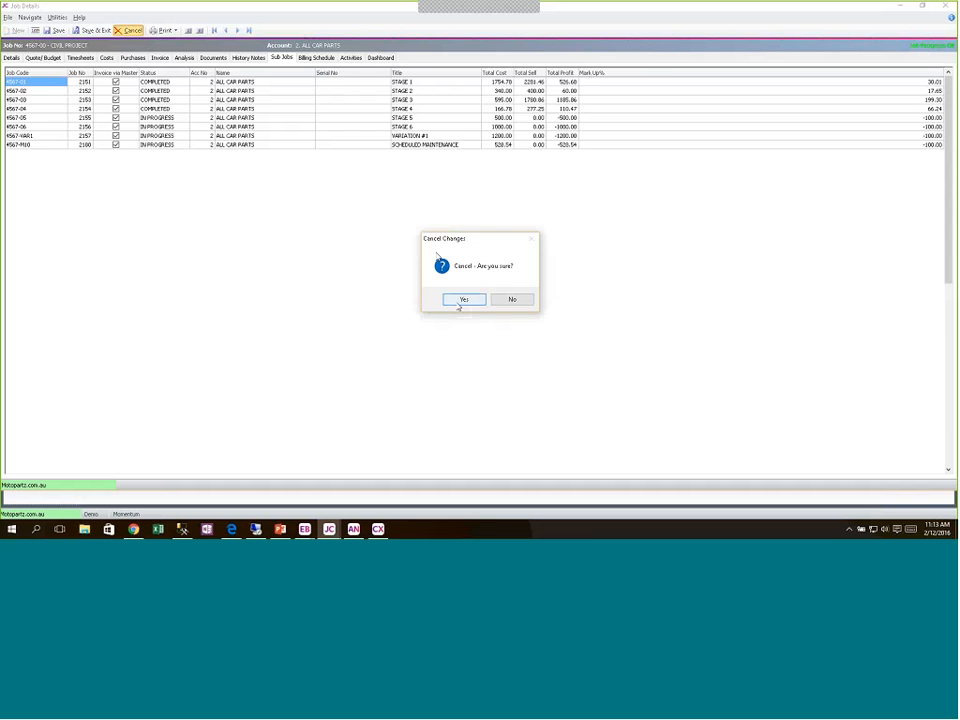
pyautogui.click(459, 299)
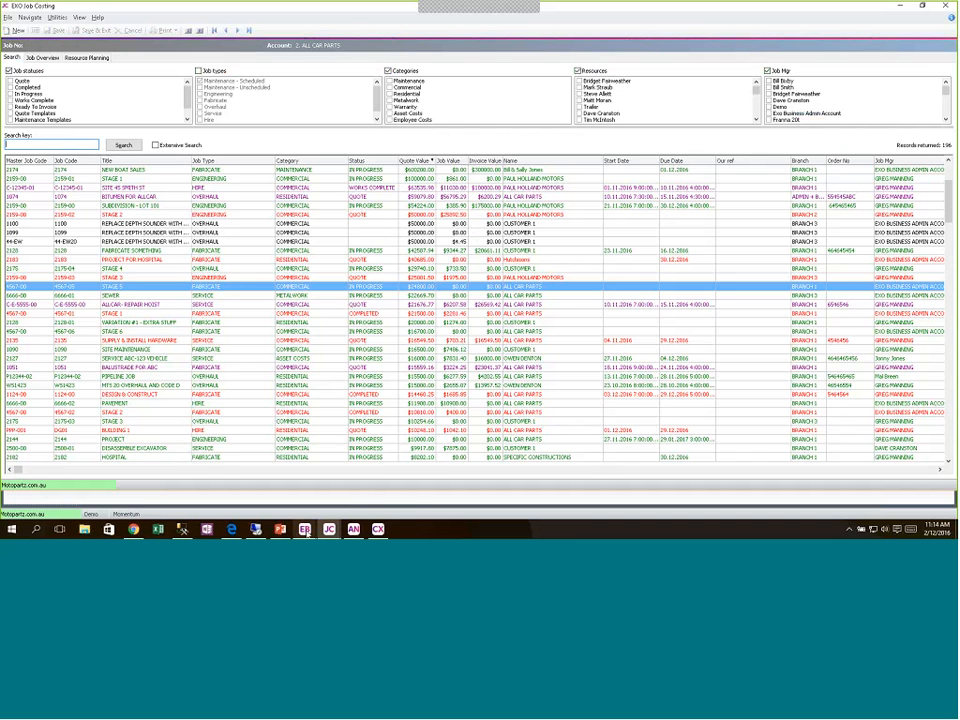
# Switch to MYOB Exo Business and open the AUSSIE CAR PARTS account from the list of creditor accounts
pyautogui.moveTo(305, 529)
pyautogui.click(289, 491)
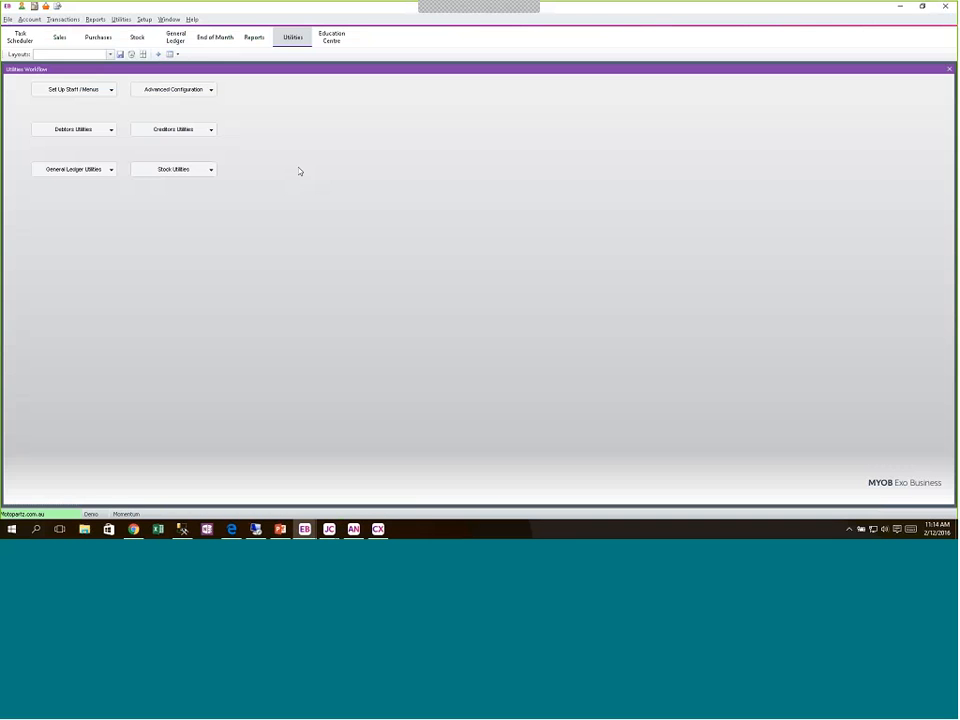
pyautogui.click(97, 37)
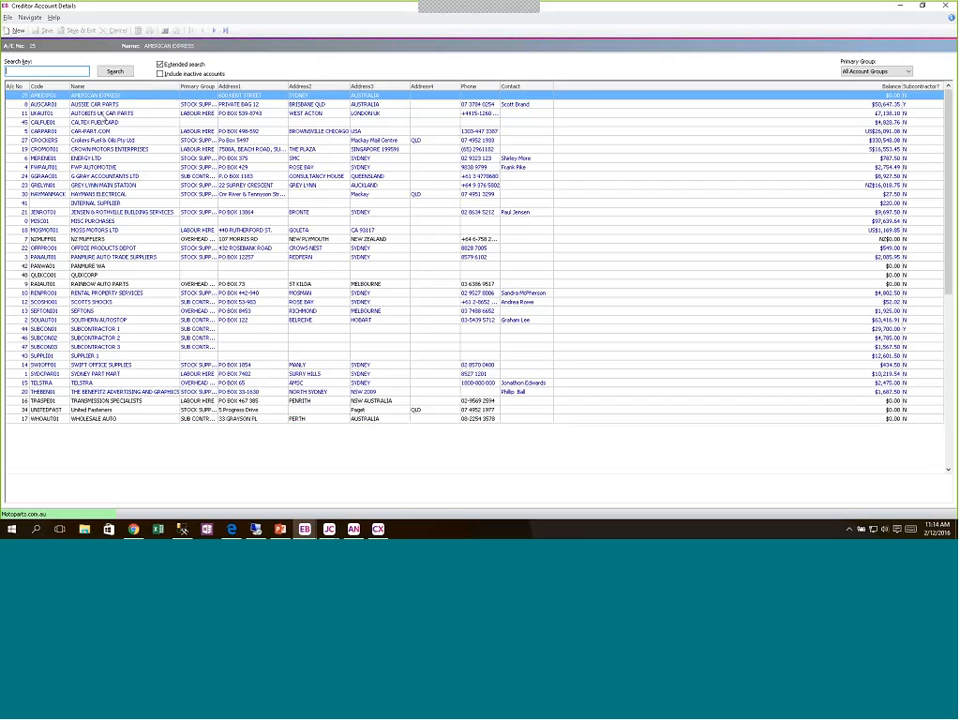
pyautogui.click(107, 113)
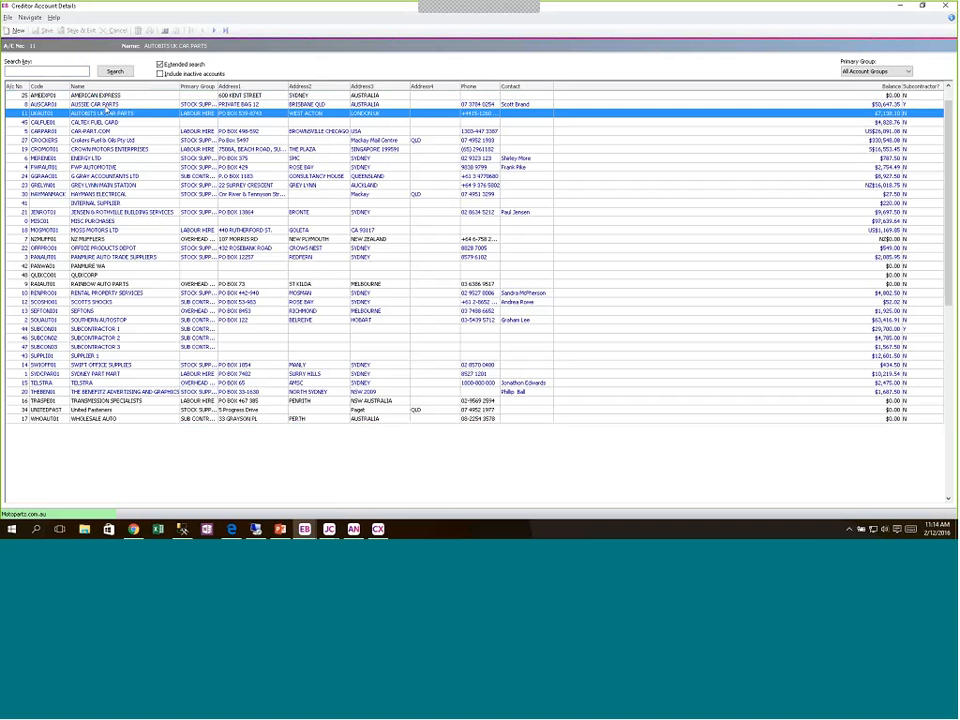
pyautogui.click(106, 106)
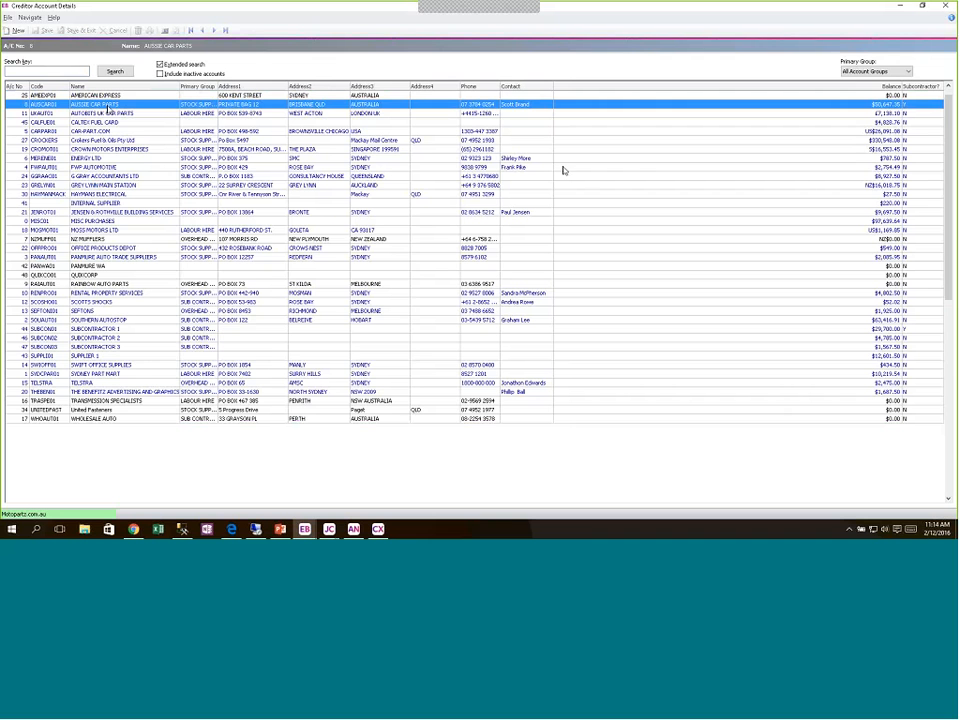
pyautogui.click(134, 160)
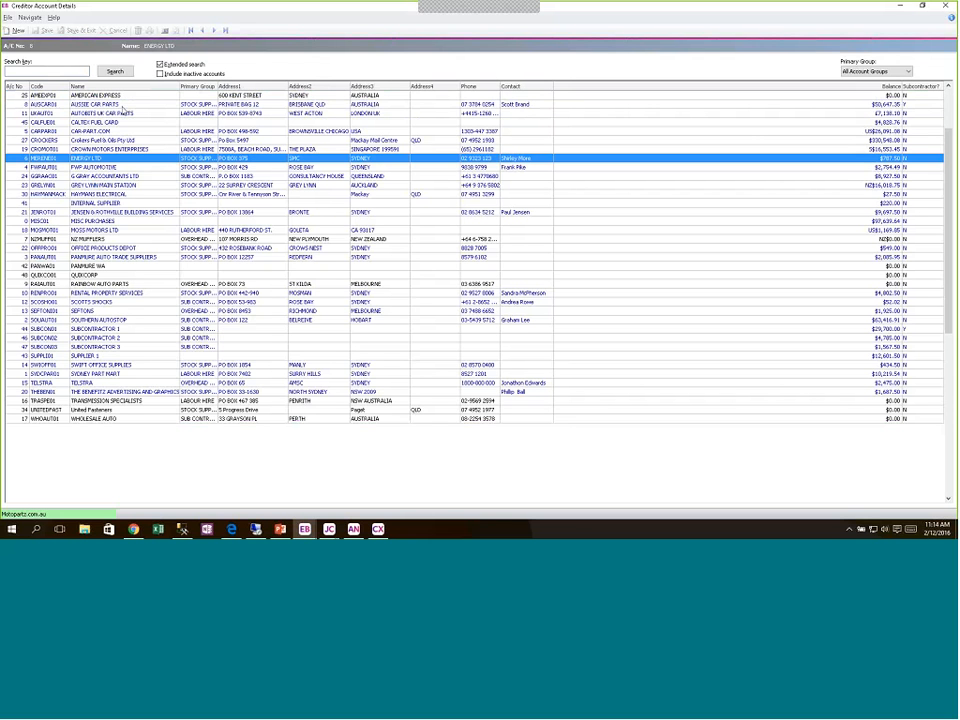
pyautogui.click(121, 105)
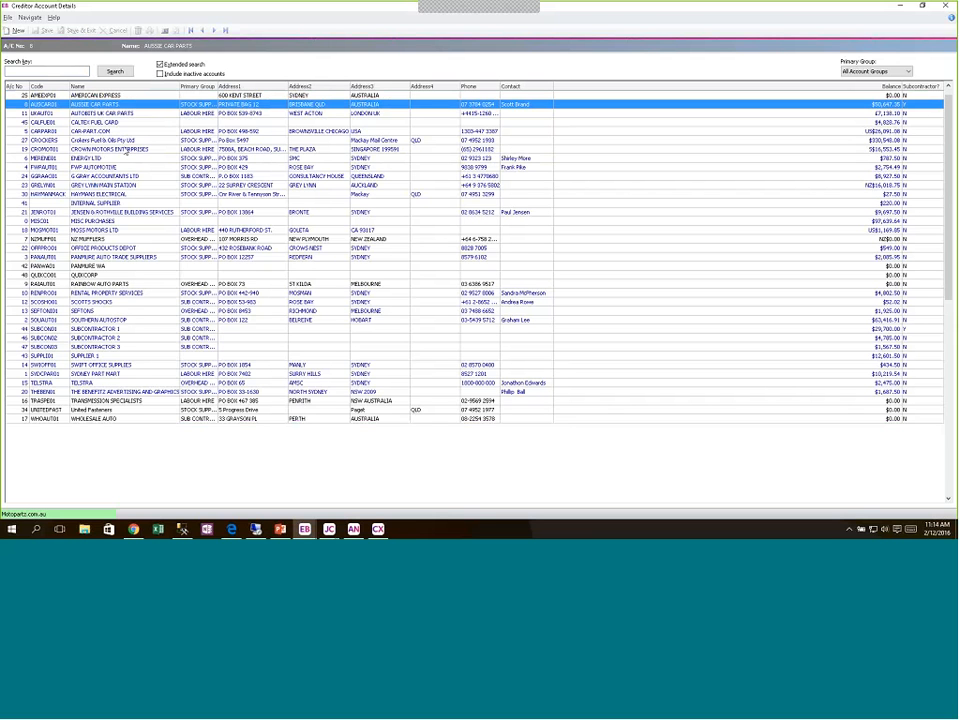
pyautogui.click(126, 150)
pyautogui.click(99, 106)
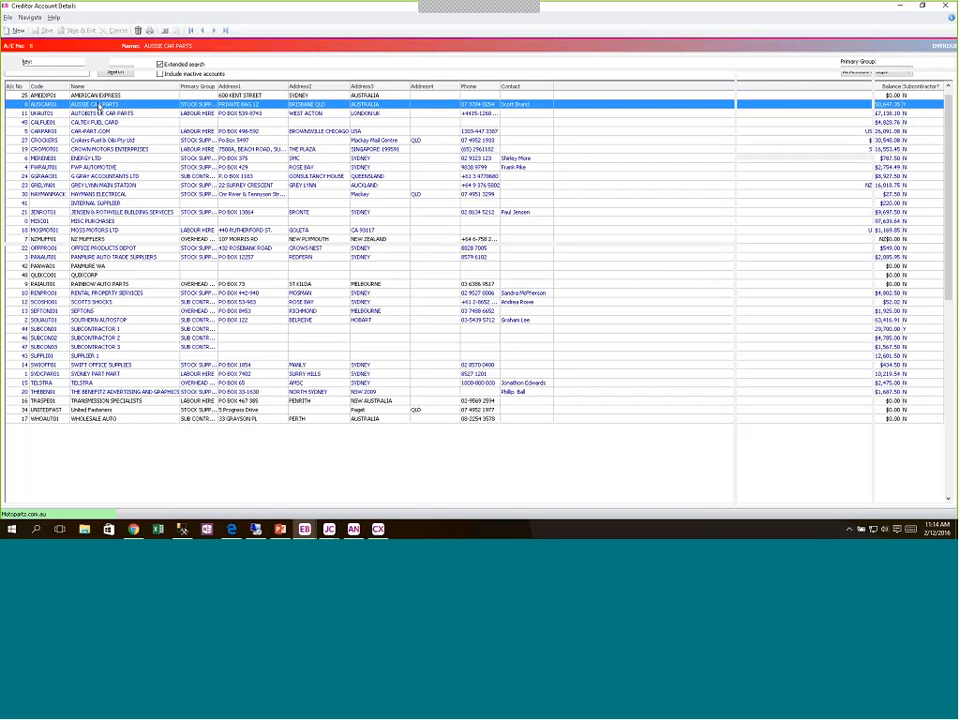
pyautogui.doubleClick(99, 106)
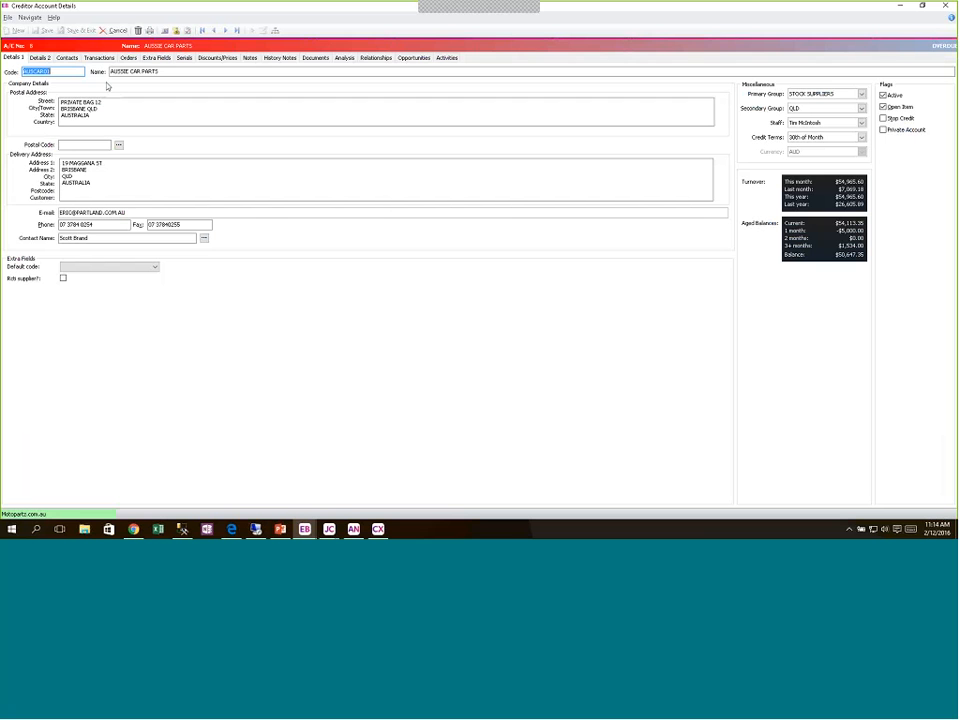
# Group the AUSSIE CAR PARTS transactions by period and compare those of October 2016 and November 2016
pyautogui.click(99, 57)
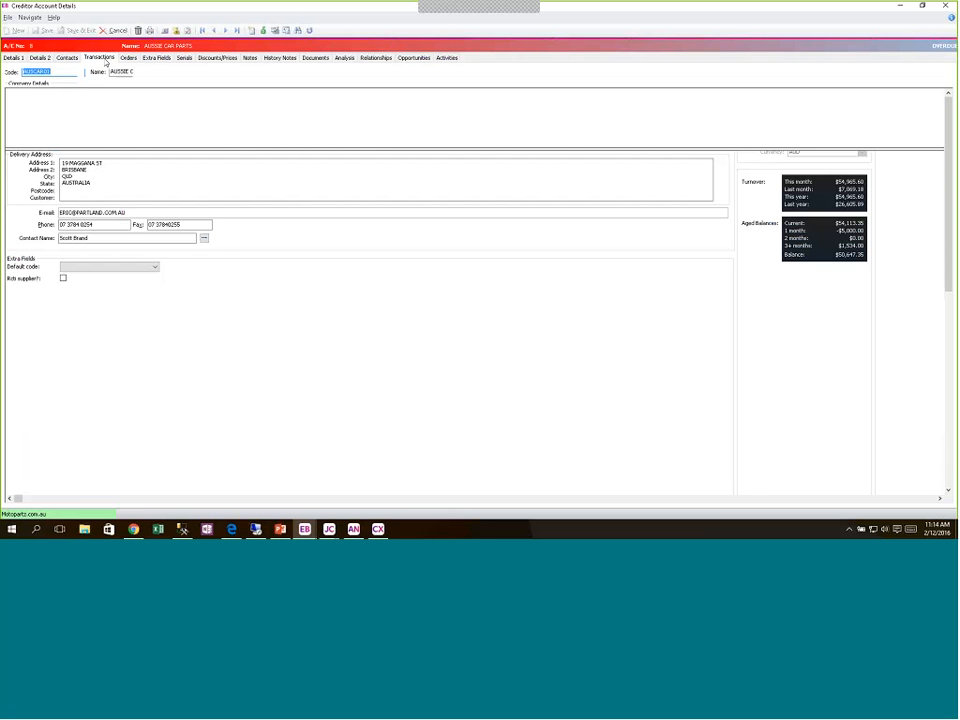
pyautogui.click(87, 73)
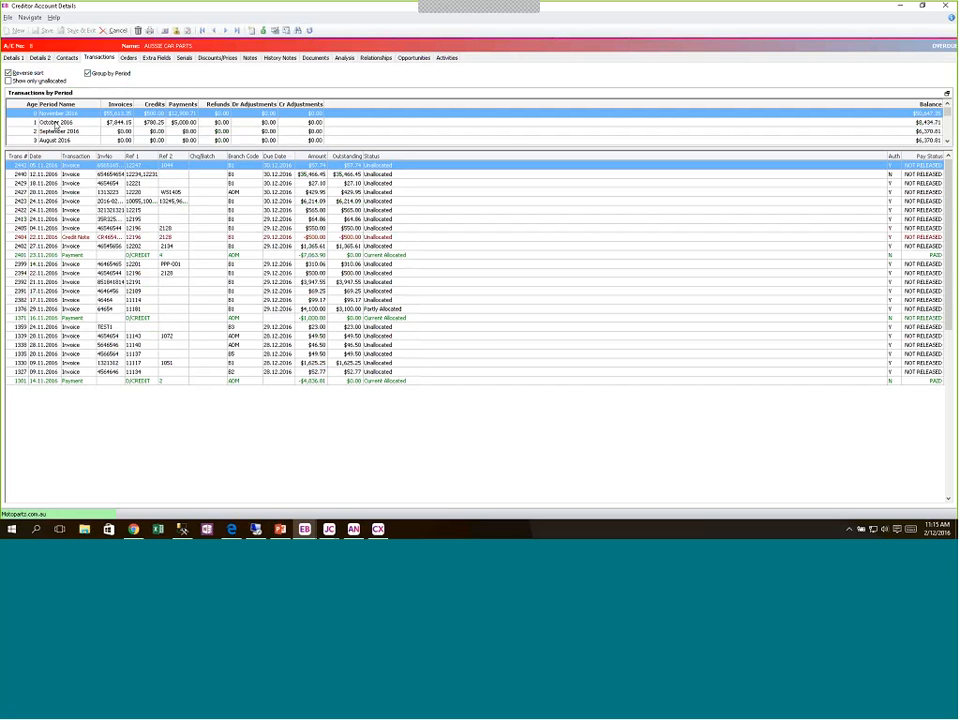
pyautogui.click(60, 122)
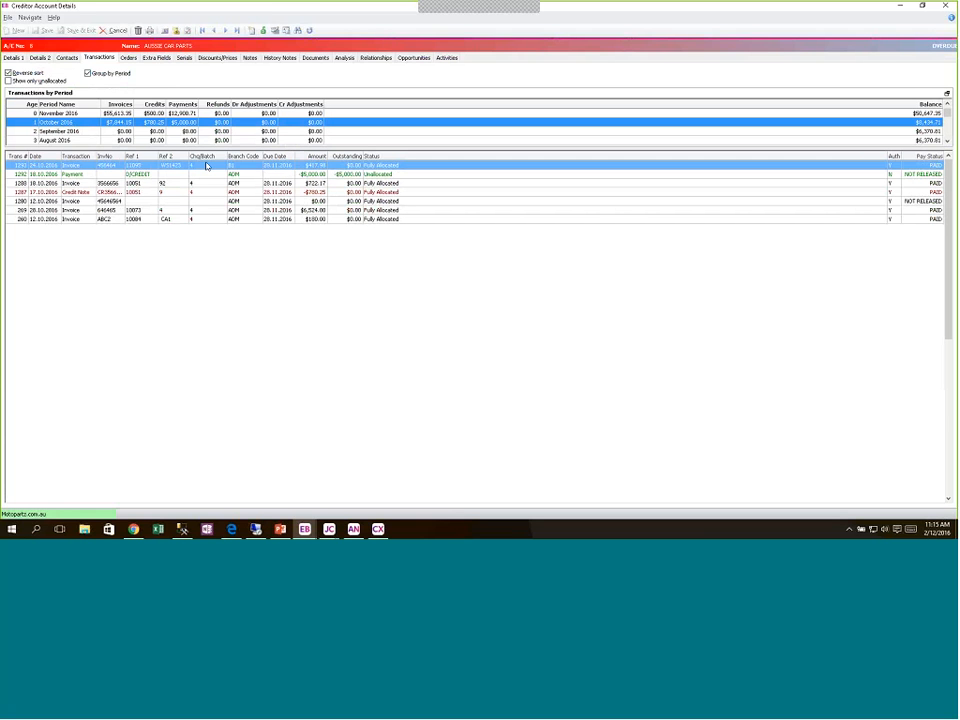
pyautogui.click(73, 114)
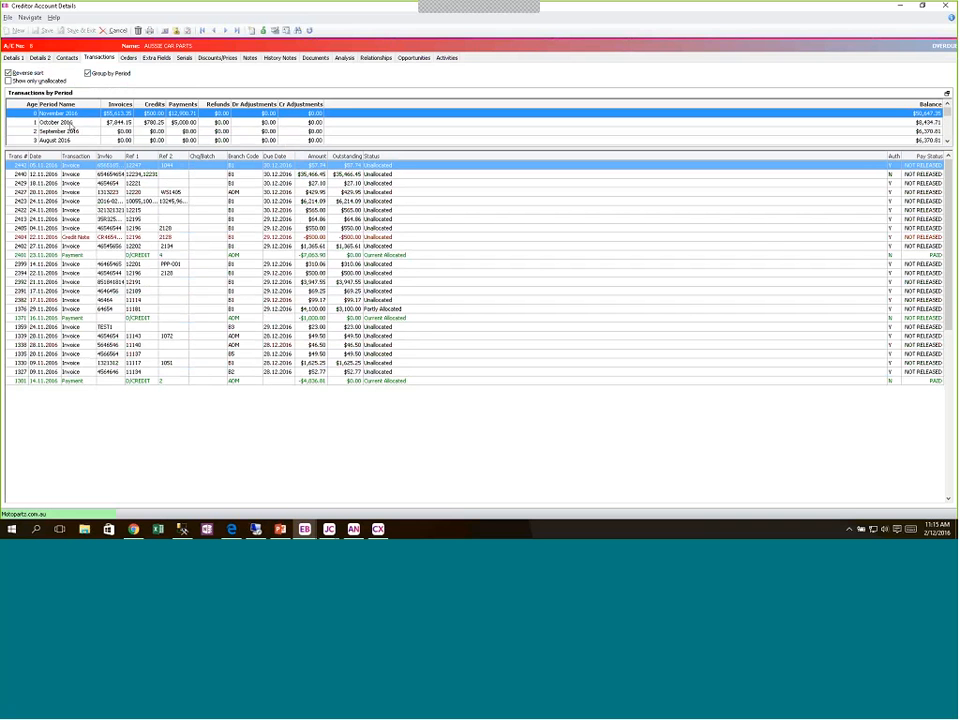
pyautogui.click(72, 124)
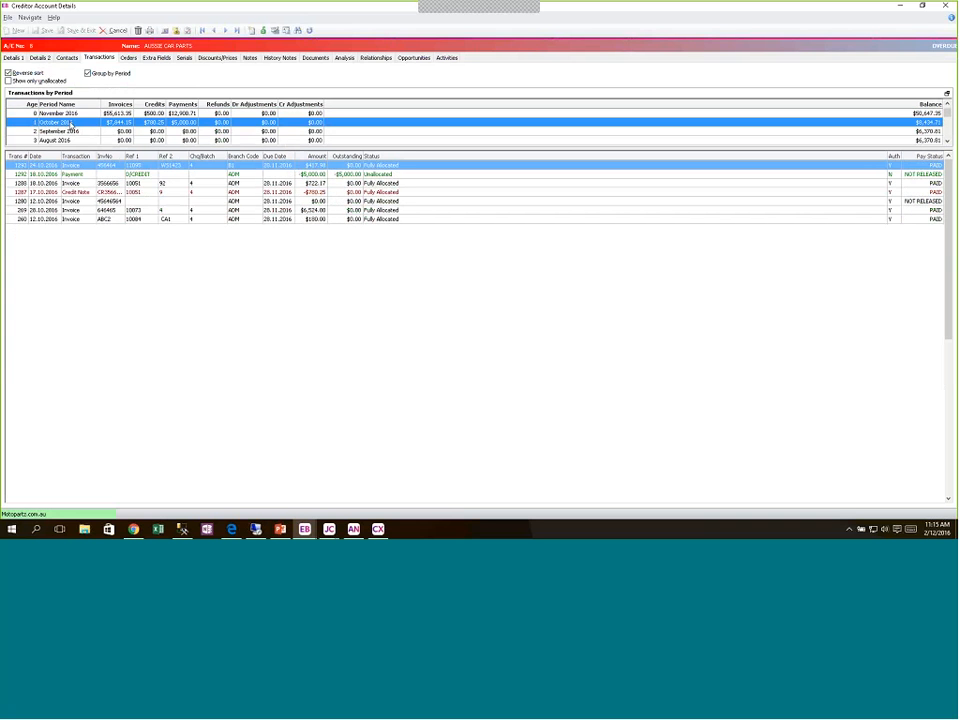
pyautogui.click(73, 115)
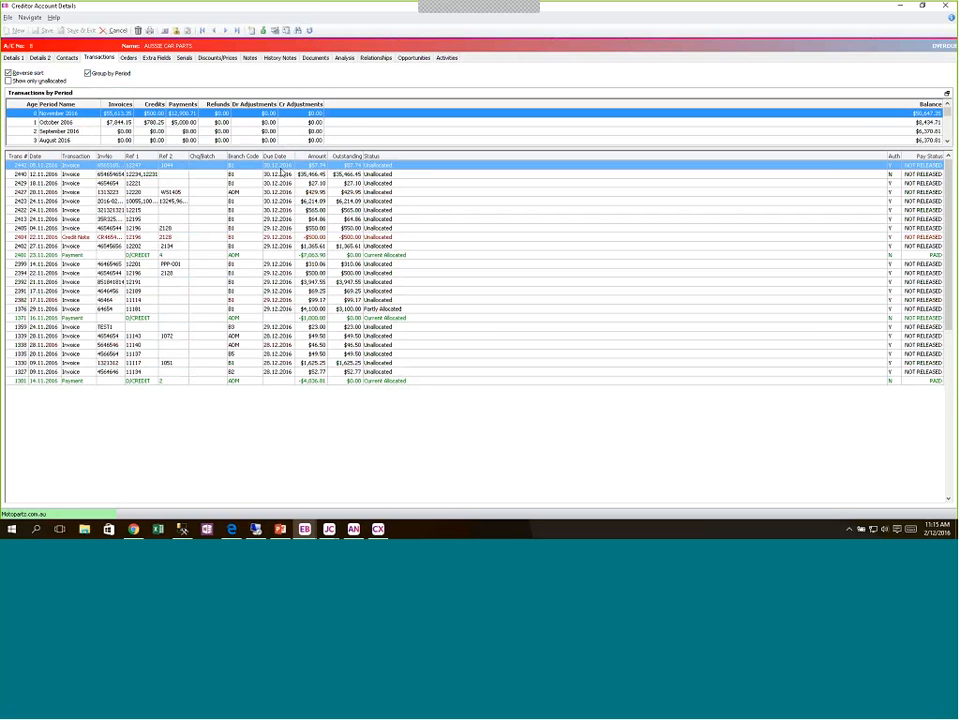
# Edit the reference fields of the first November 2016 invoice, set its payment due date to 30.11.2016, and save
pyautogui.rightClick(276, 166)
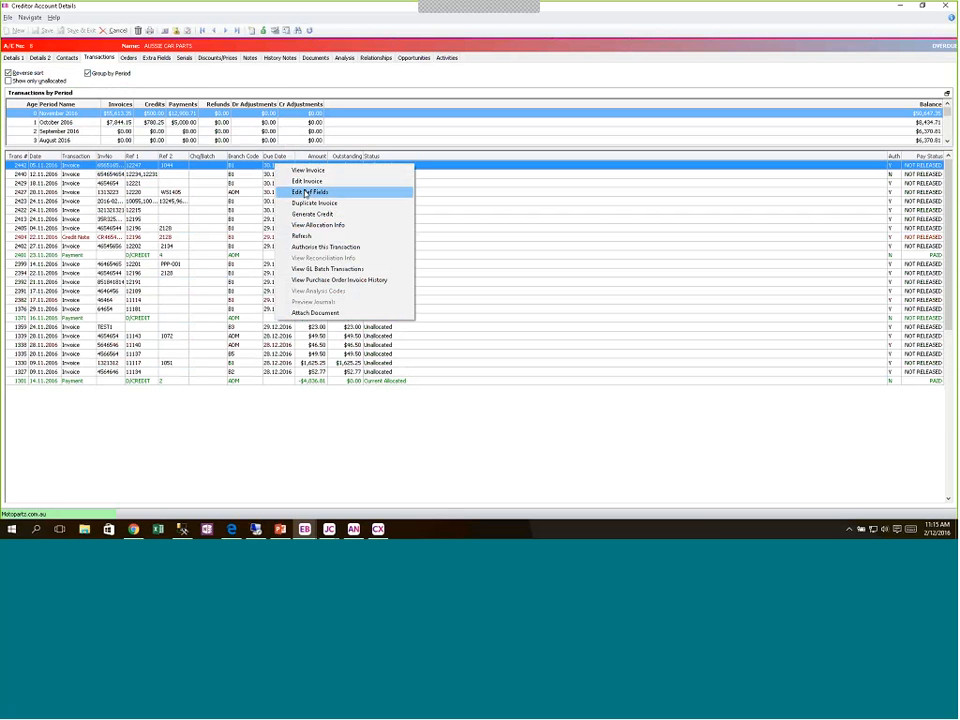
pyautogui.click(306, 192)
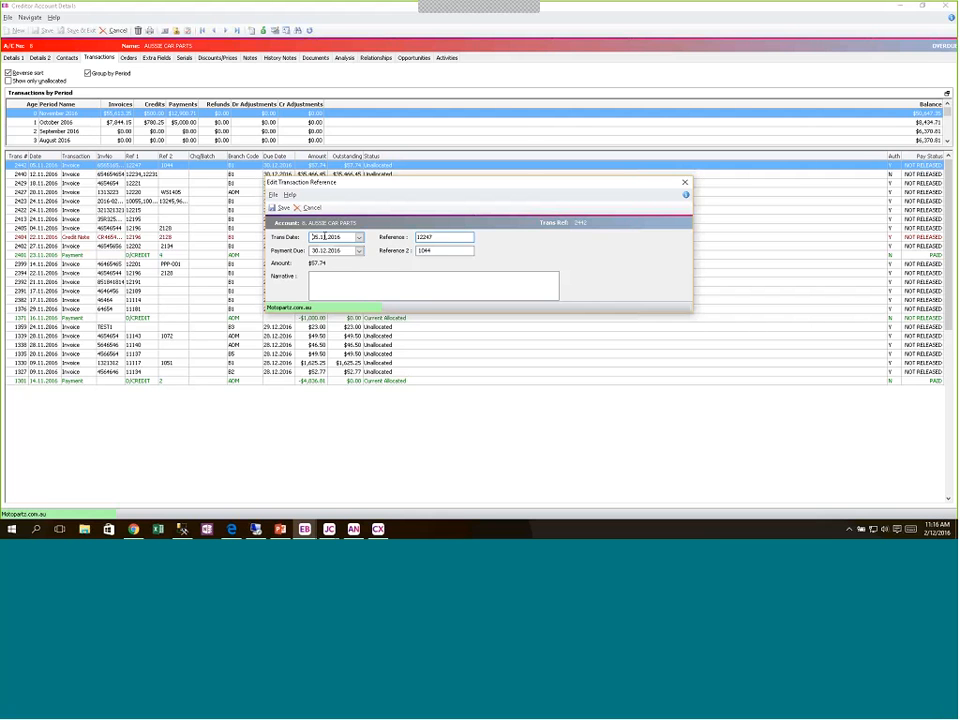
pyautogui.write('05')
pyautogui.click(359, 251)
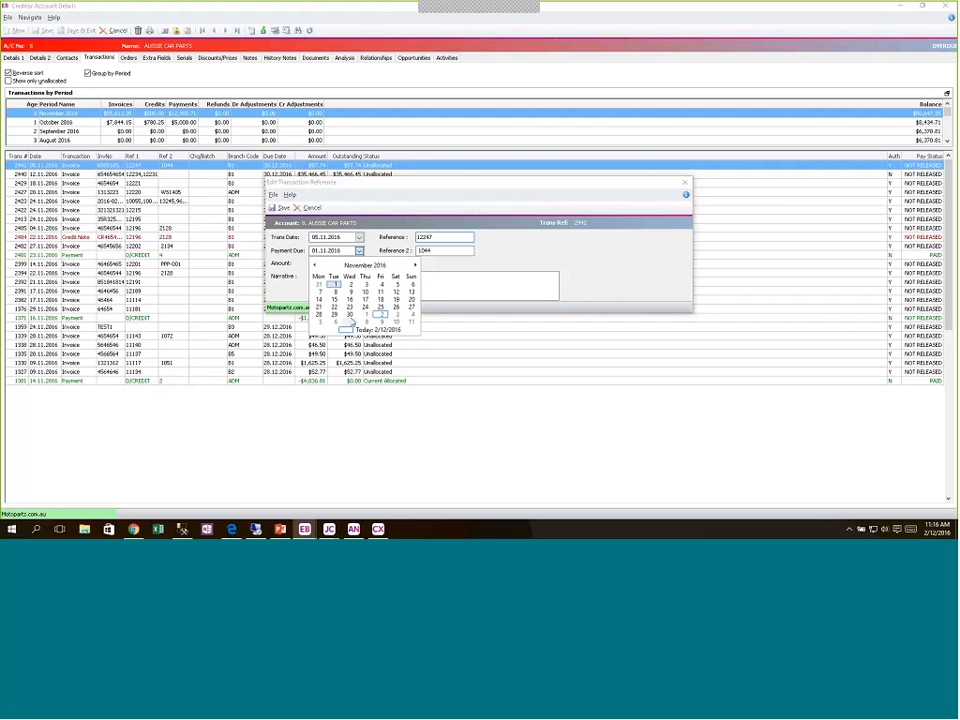
pyautogui.click(281, 207)
pyautogui.click(281, 207)
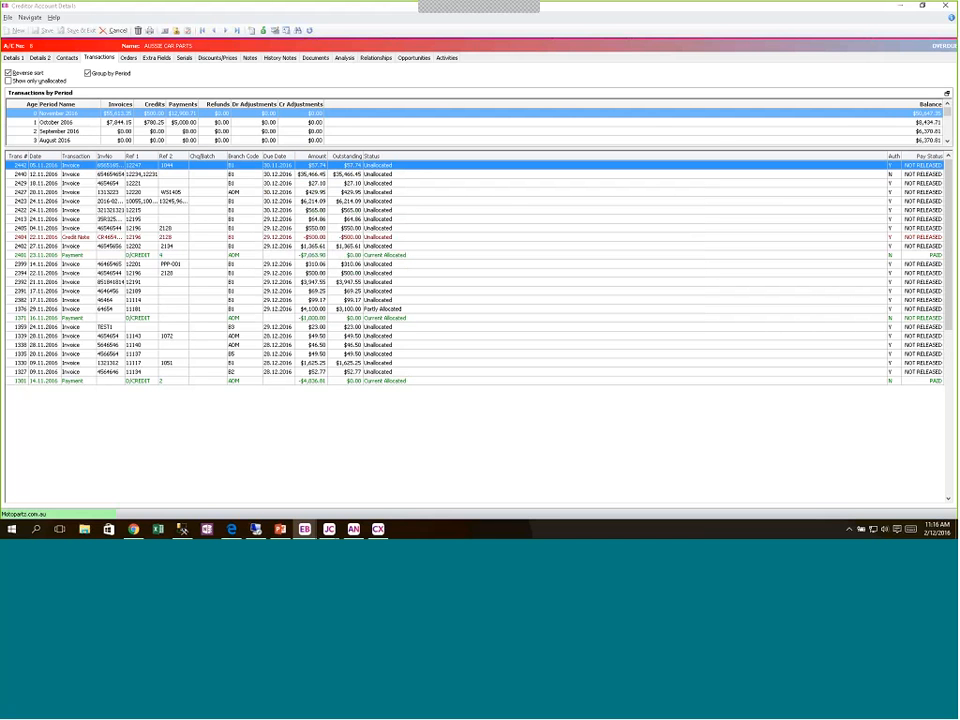
# Close the creditor account and look through the available creditors reports
pyautogui.click(943, 6)
pyautogui.click(94, 19)
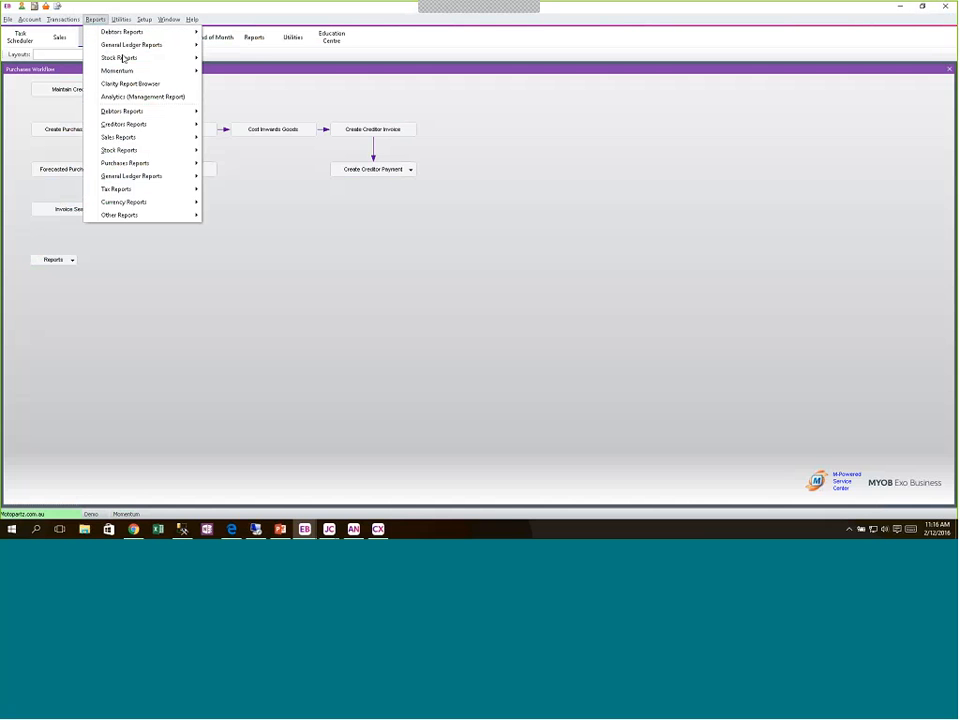
pyautogui.moveTo(181, 130)
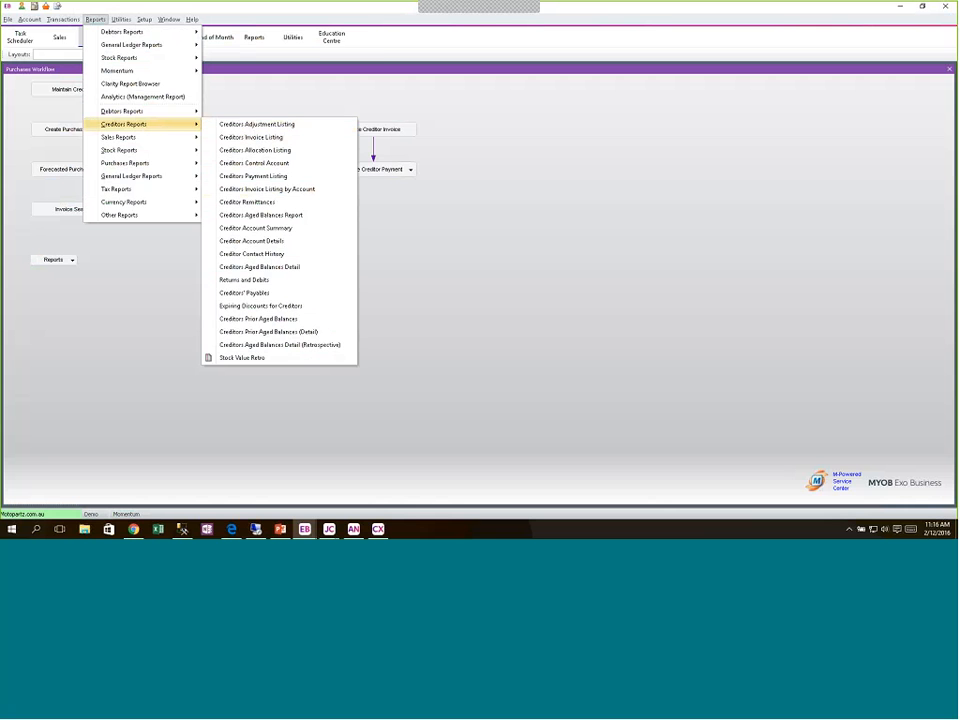
pyautogui.click(296, 90)
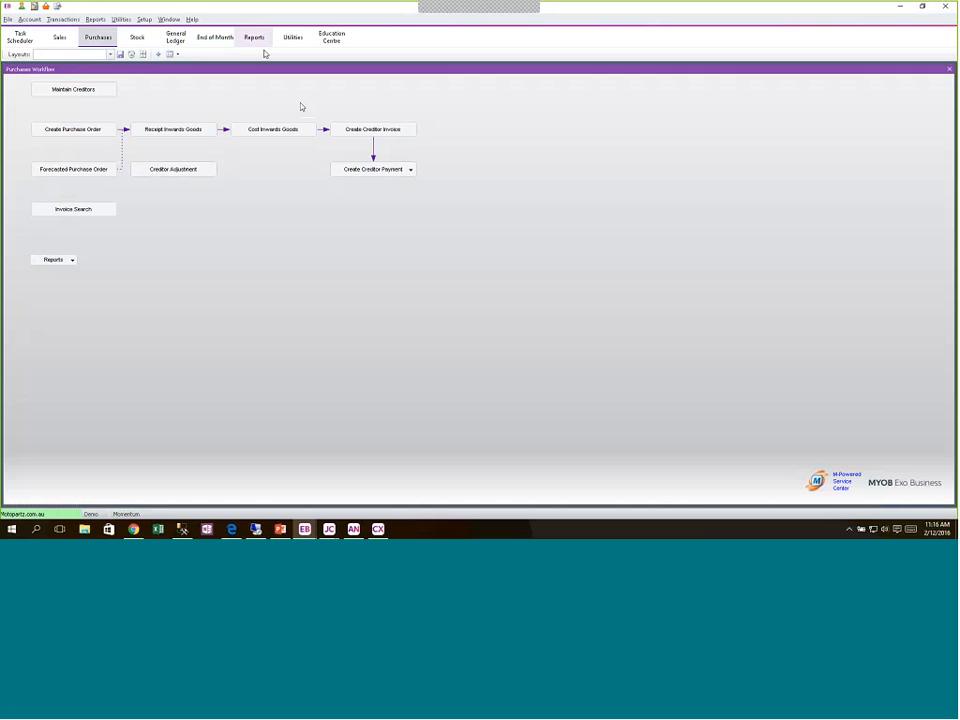
# Open the Clarity Report Browser from the reports workflow and reclassify all reports
pyautogui.click(264, 40)
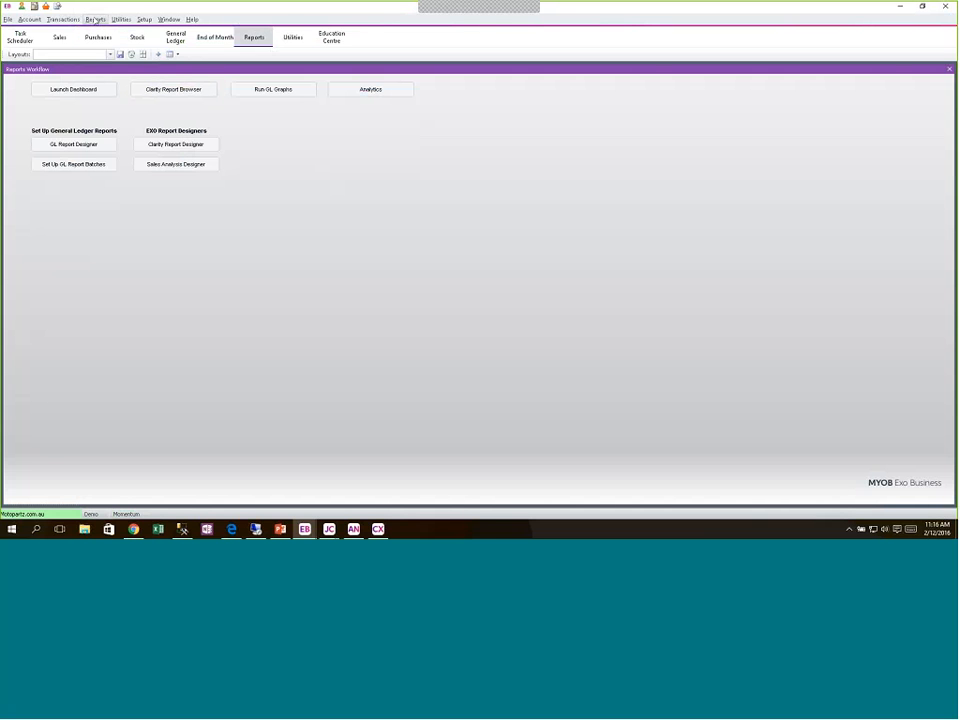
pyautogui.click(174, 90)
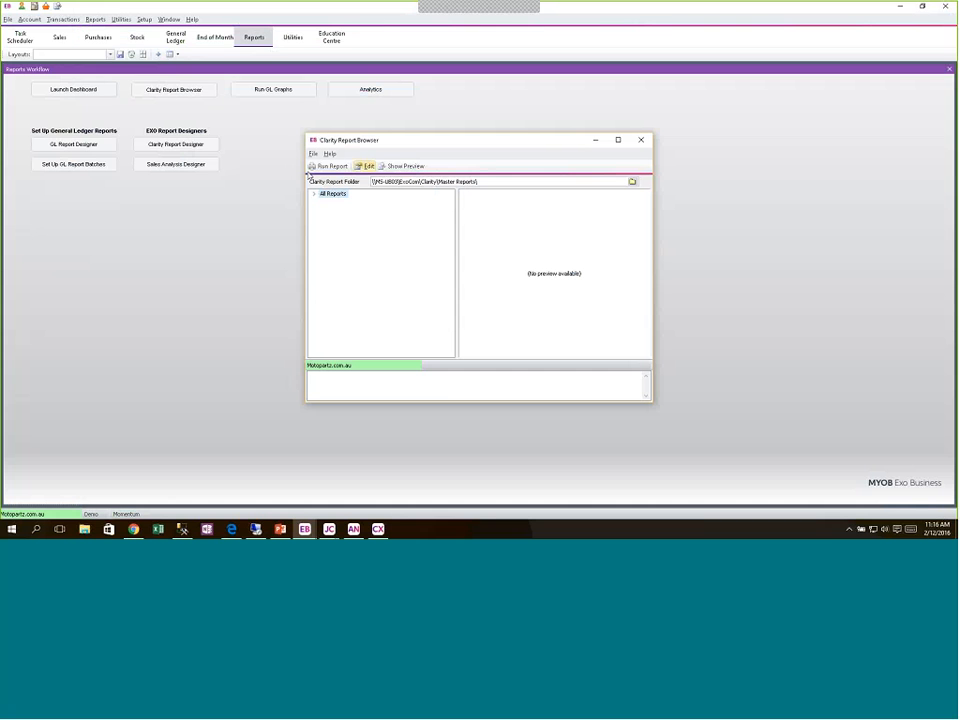
pyautogui.click(314, 154)
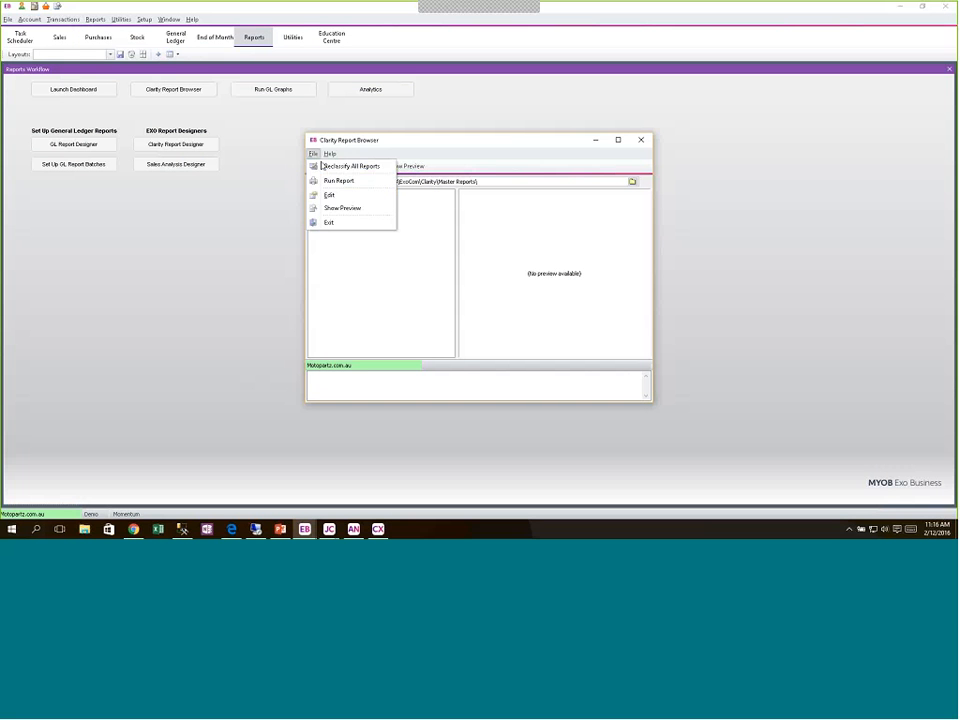
pyautogui.click(340, 166)
pyautogui.press('Return')
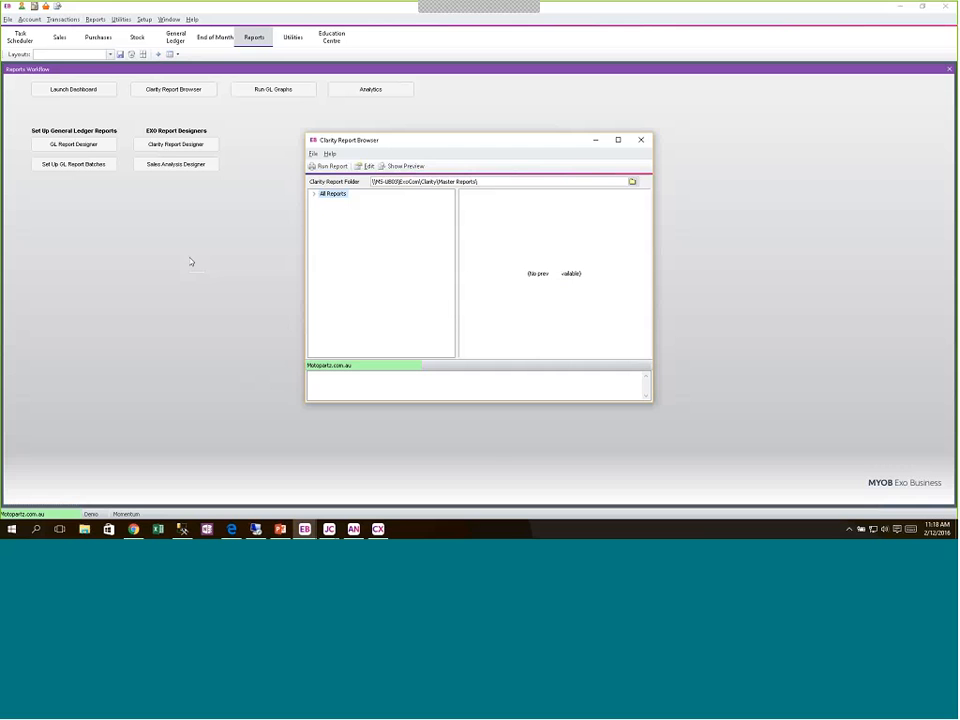
# Expand the Creditors category under All Reports and make the Clarity Report Browser window taller
pyautogui.click(316, 195)
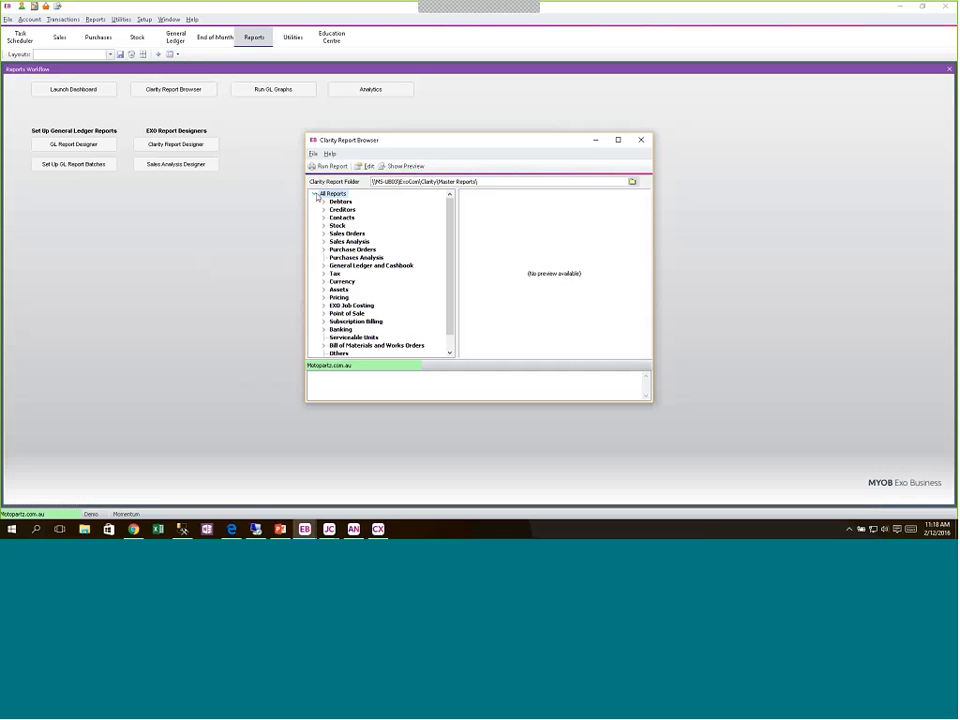
pyautogui.click(323, 209)
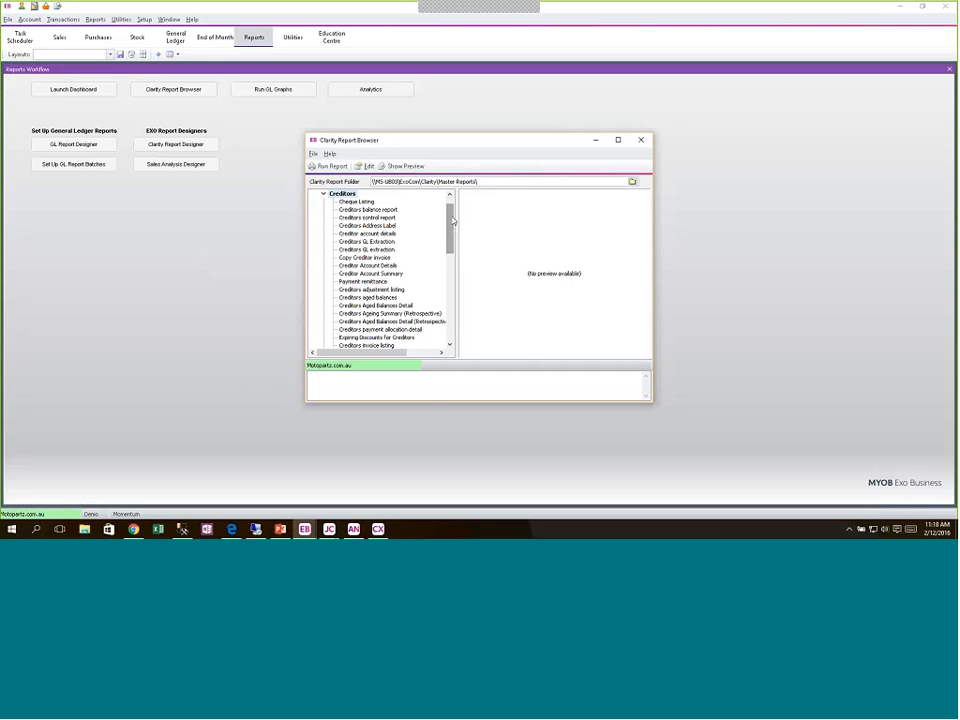
pyautogui.moveTo(451, 220)
pyautogui.mouseDown()
pyautogui.moveTo(452, 234)
pyautogui.moveTo(451, 208)
pyautogui.mouseUp()
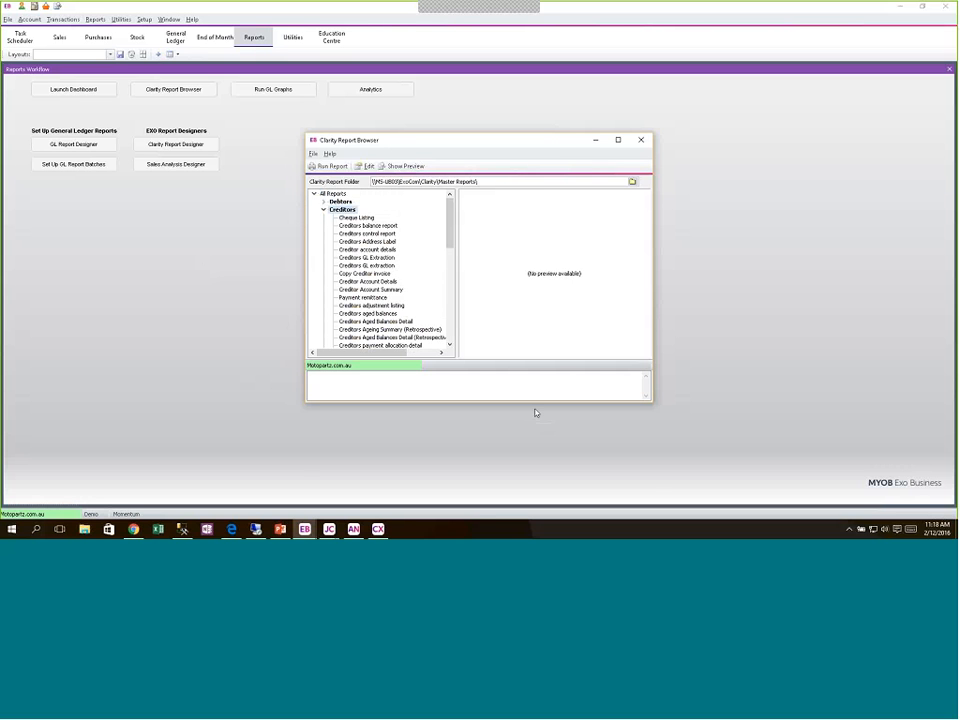
pyautogui.moveTo(538, 416); pyautogui.dragTo(549, 510)
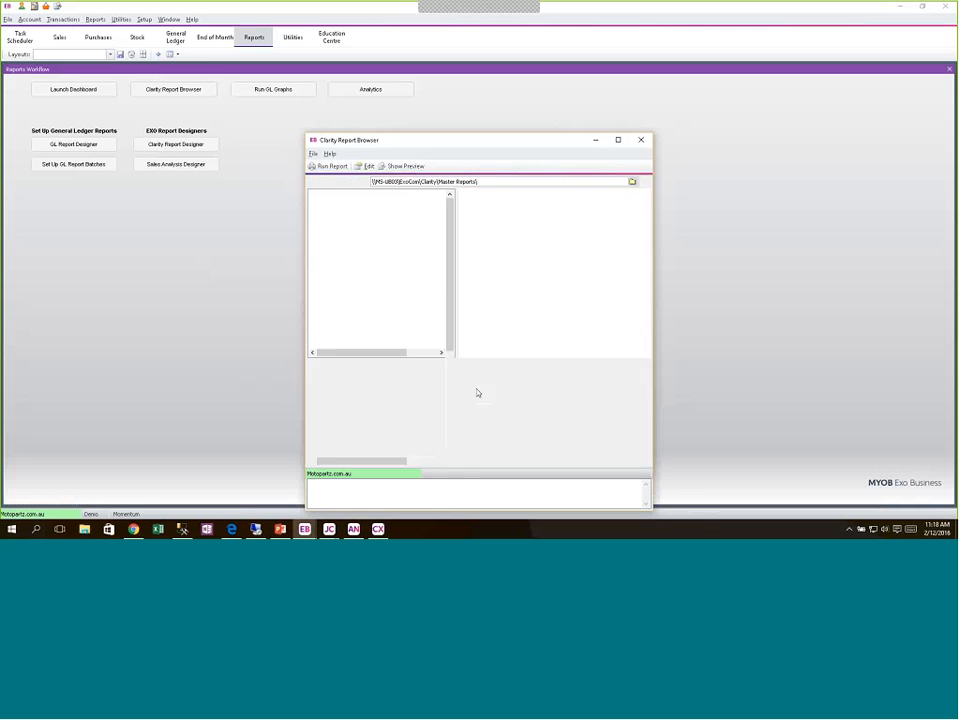
# Collapse the Debtors category and expand Creditors to look through its list of reports
pyautogui.click(322, 201)
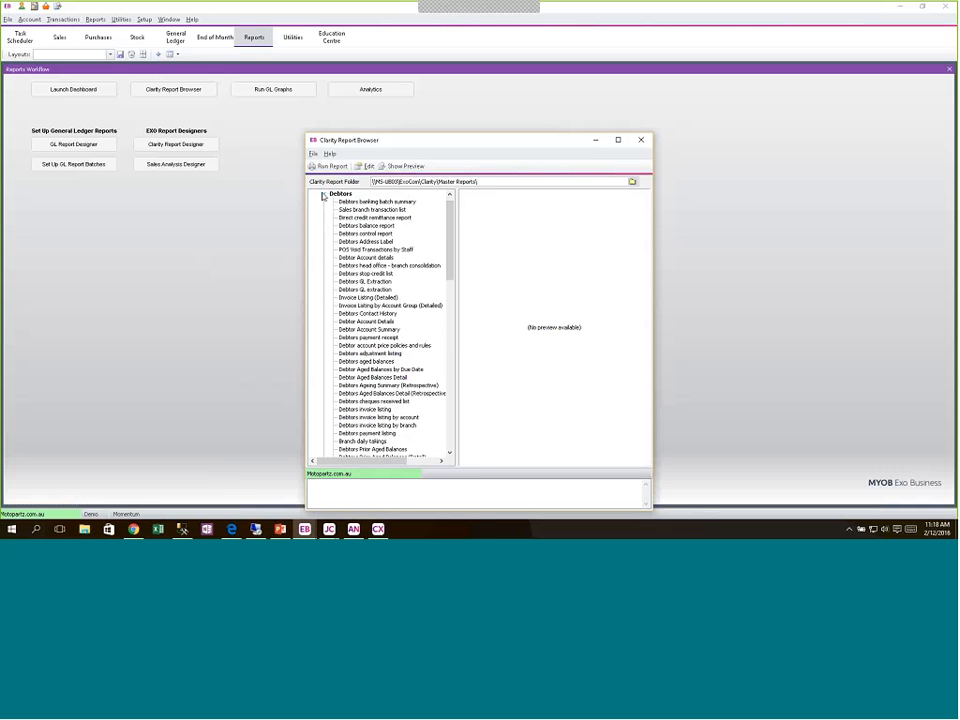
pyautogui.click(322, 193)
pyautogui.click(322, 201)
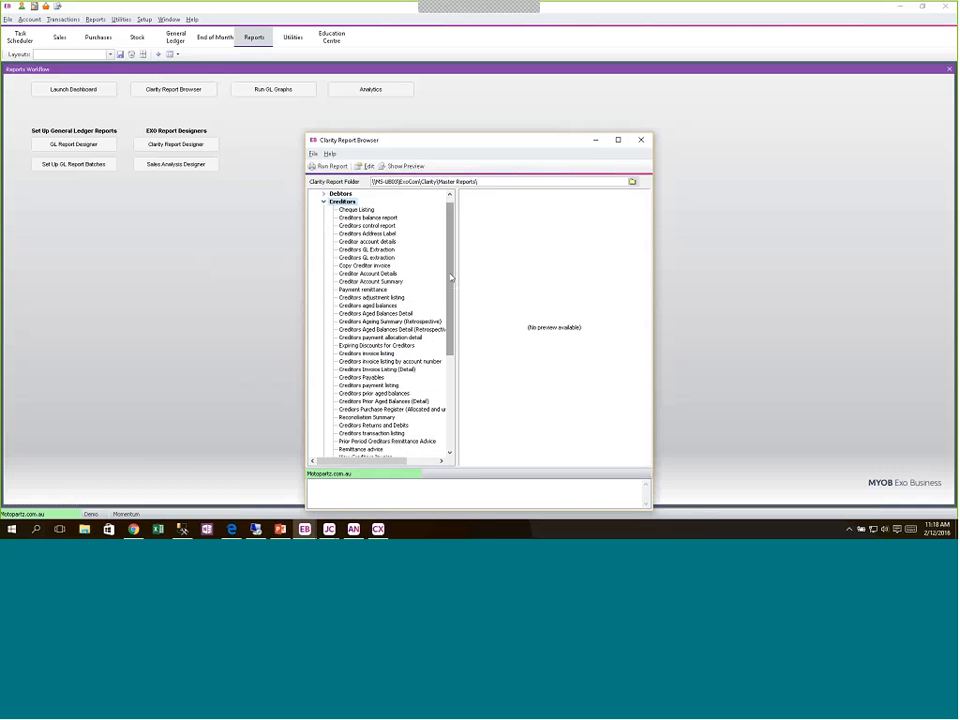
pyautogui.moveTo(449, 280)
pyautogui.mouseDown()
pyautogui.moveTo(454, 305)
pyautogui.moveTo(453, 281)
pyautogui.mouseUp()
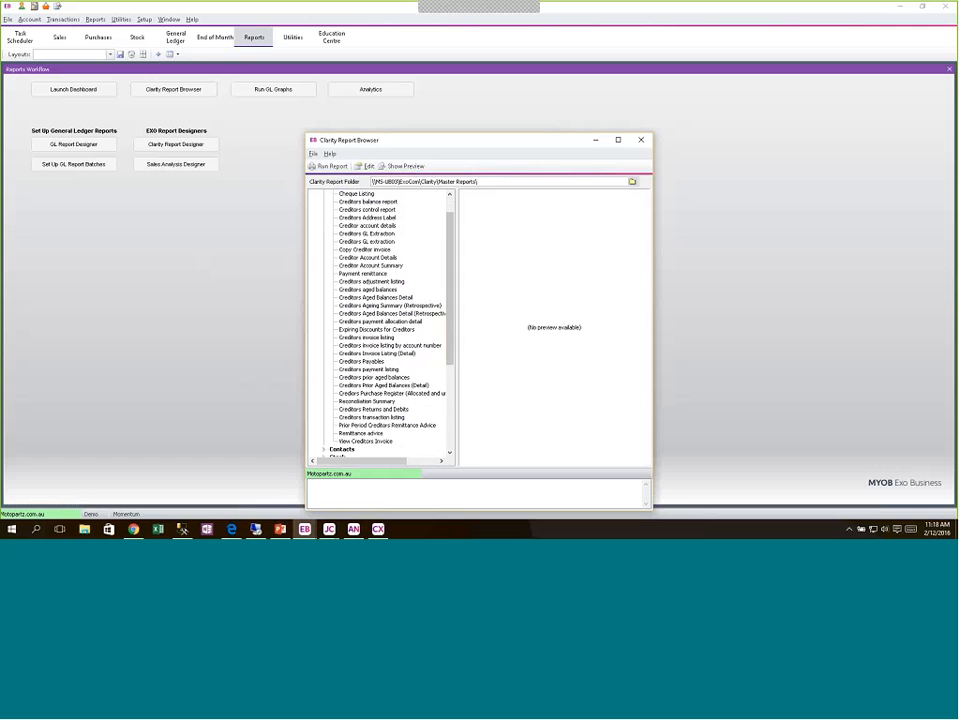
# Maximize the Clarity Report Browser and widen the report list so the full creditors report names can be read
pyautogui.click(618, 143)
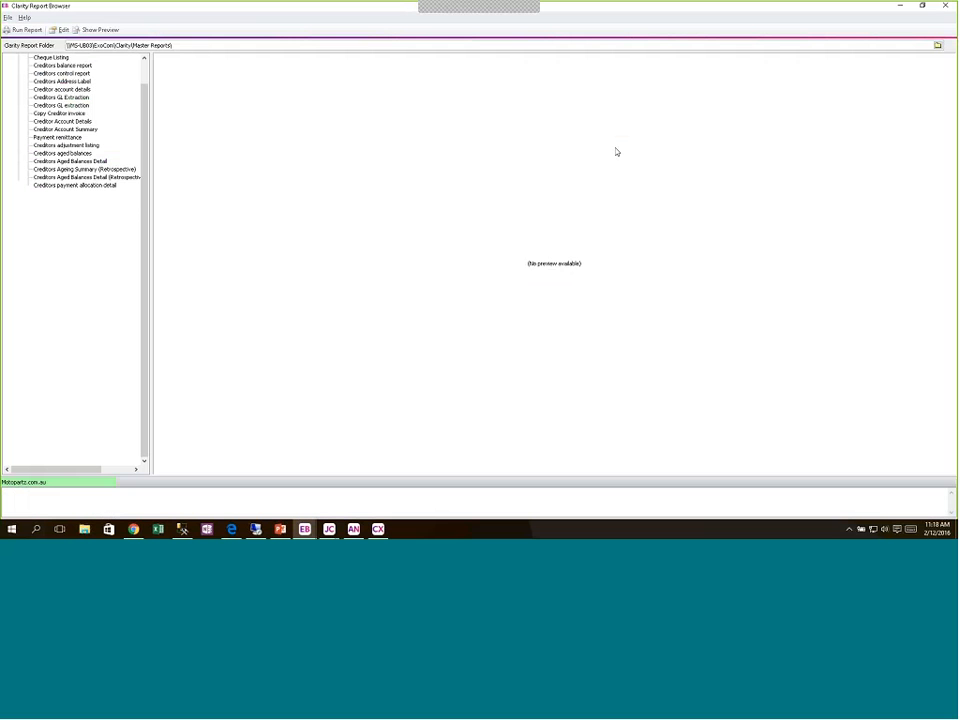
pyautogui.moveTo(154, 278); pyautogui.dragTo(279, 287)
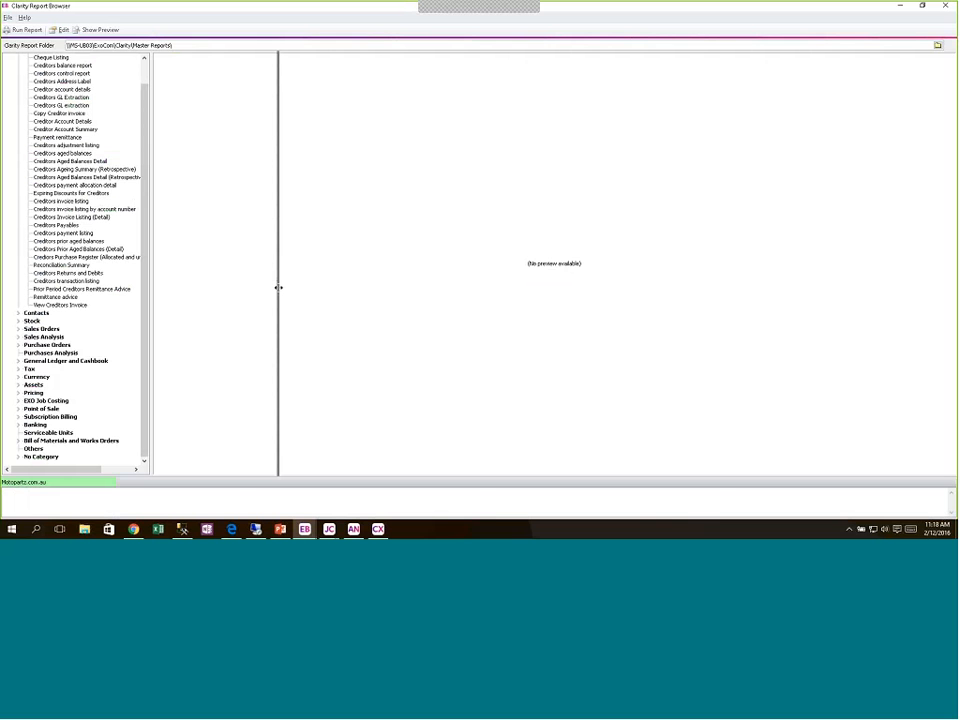
pyautogui.moveTo(278, 287); pyautogui.dragTo(278, 287)
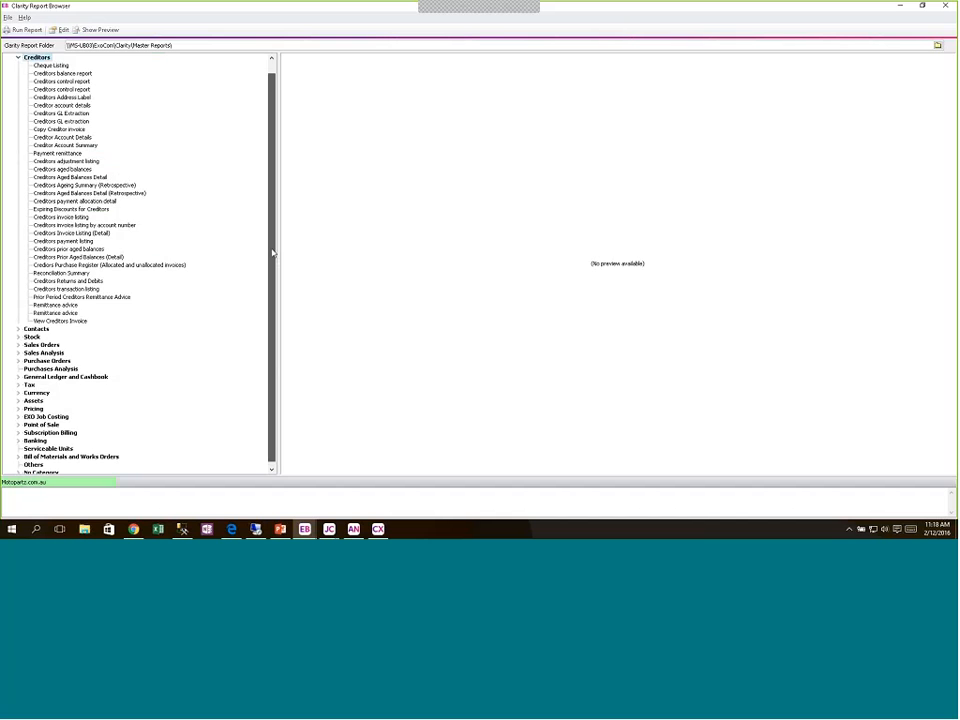
pyautogui.moveTo(272, 254); pyautogui.dragTo(273, 237)
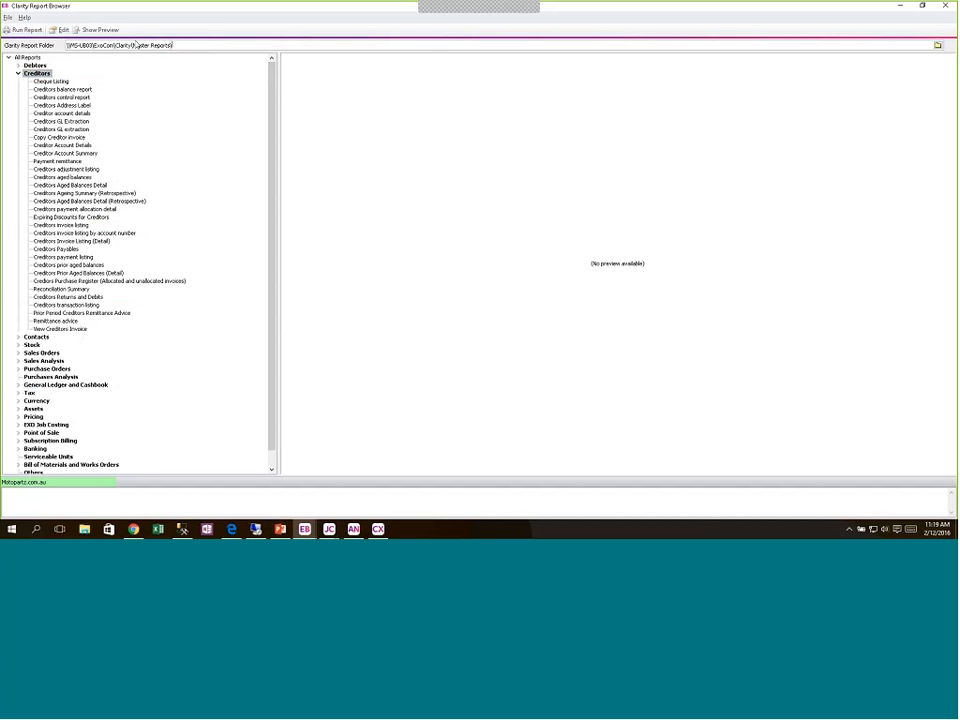
# Change the Clarity report folder to the Variations folder under Master Reports and reclassify all reports to their default categories
pyautogui.click(938, 46)
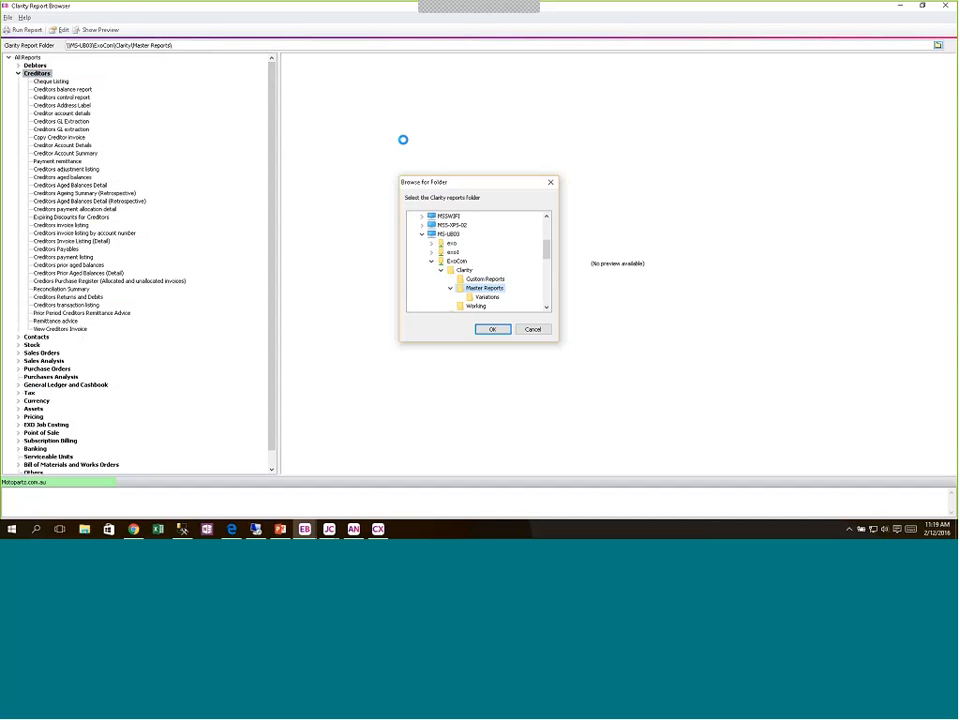
pyautogui.click(484, 299)
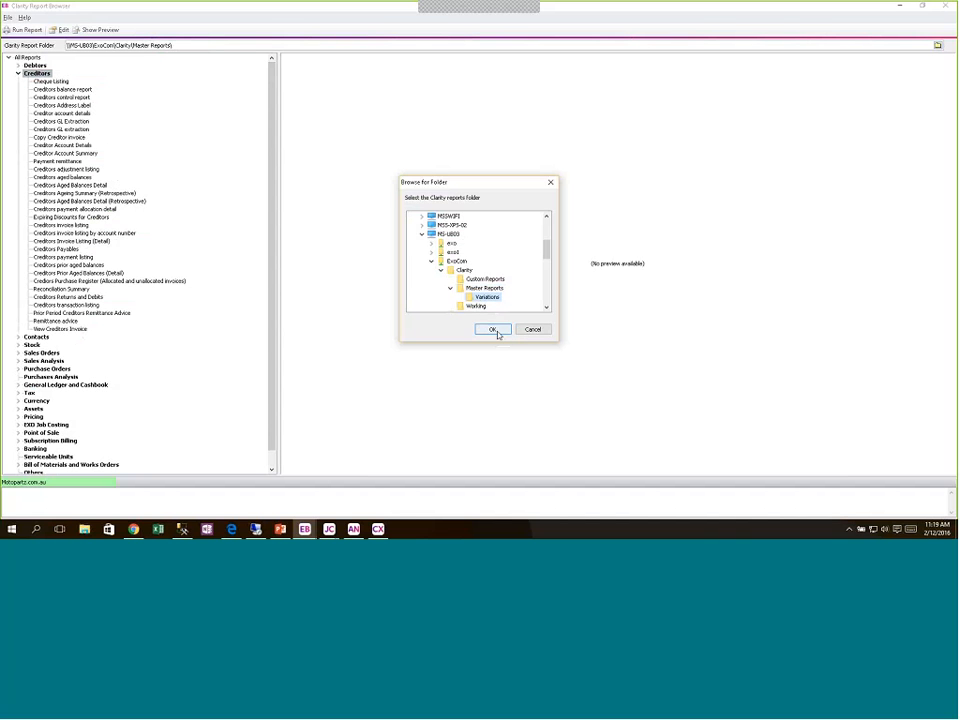
pyautogui.click(497, 332)
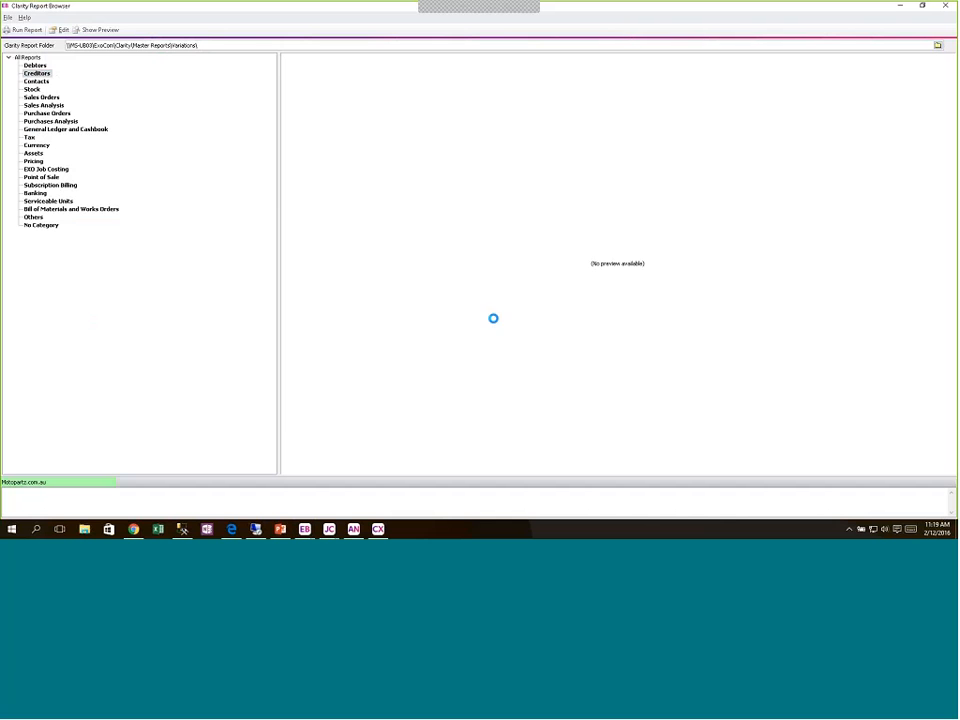
pyautogui.click(7, 17)
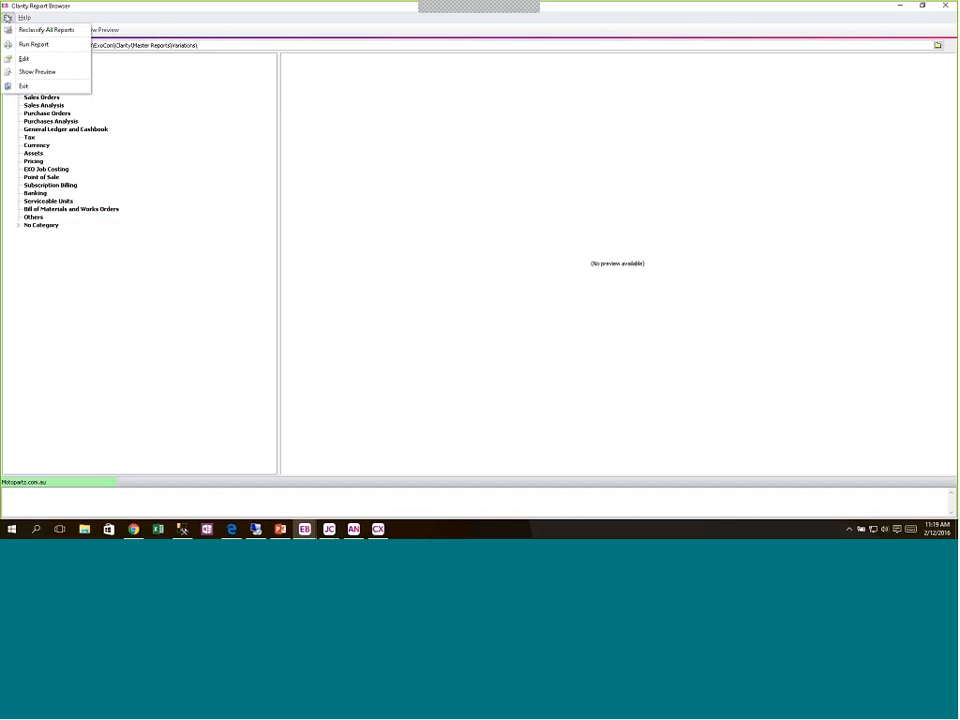
pyautogui.click(30, 30)
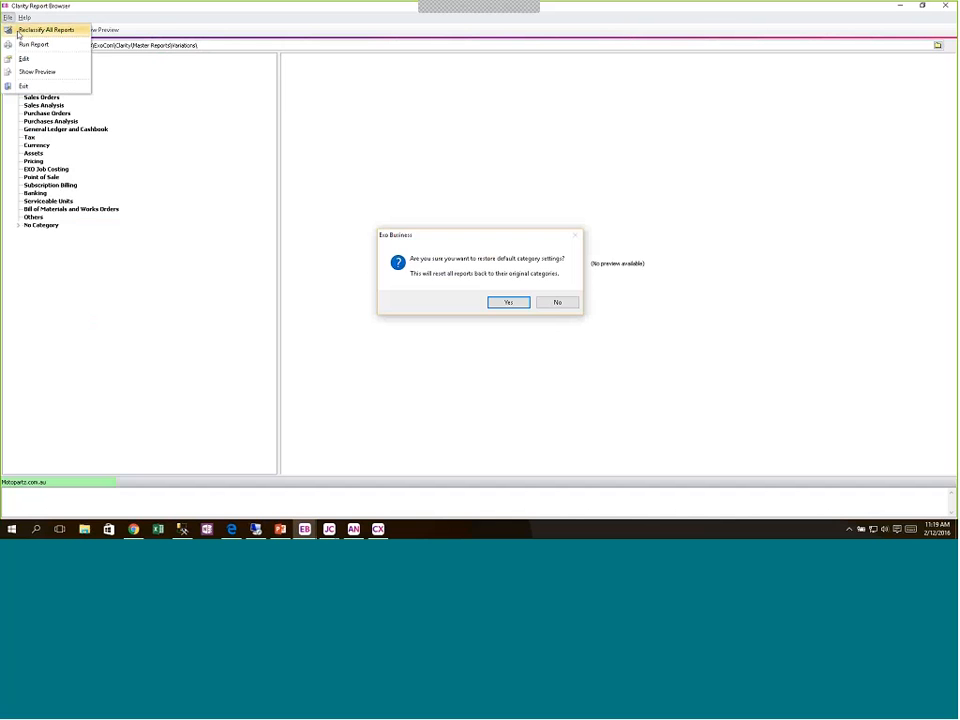
pyautogui.click(508, 304)
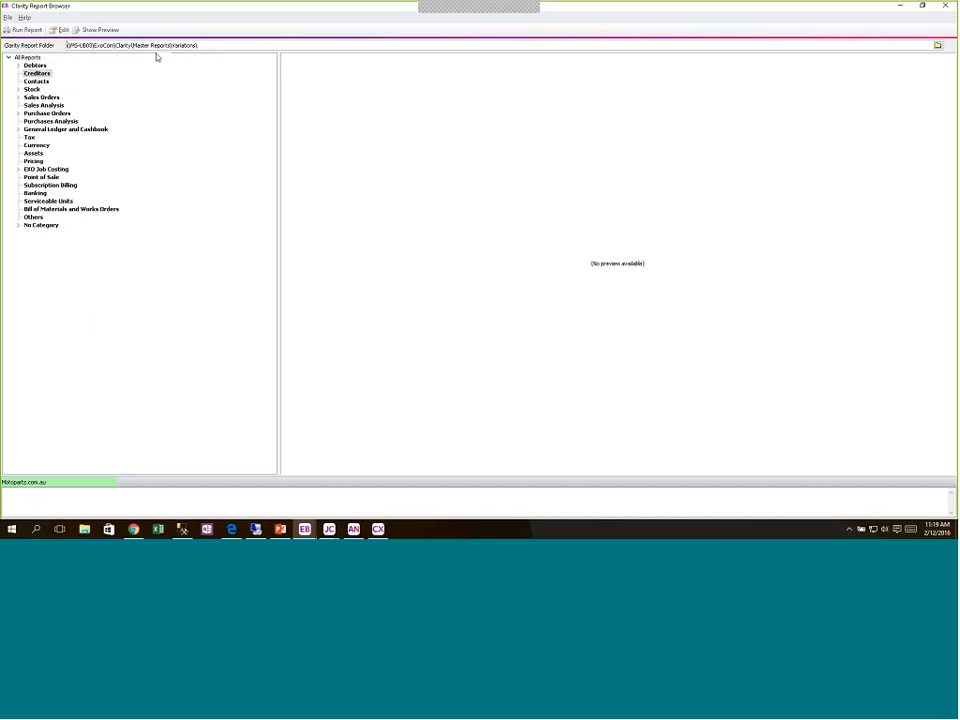
# Review the variation reports under Debtors, Stock, EXO Job Costing and No Category, and close the Clarity Report Browser
pyautogui.click(18, 66)
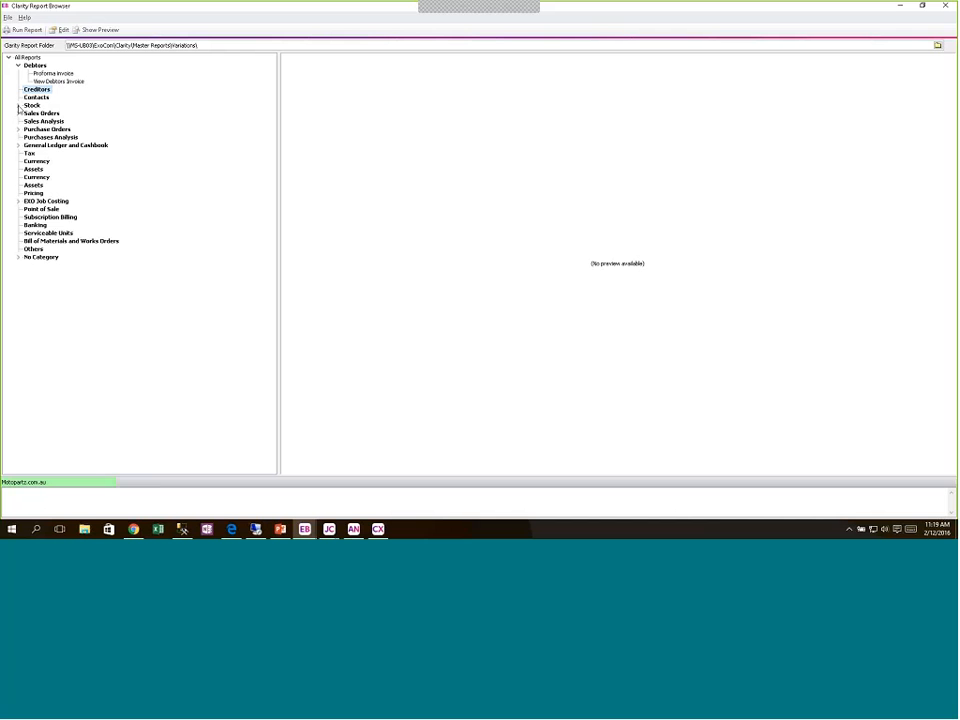
pyautogui.click(18, 105)
pyautogui.click(18, 201)
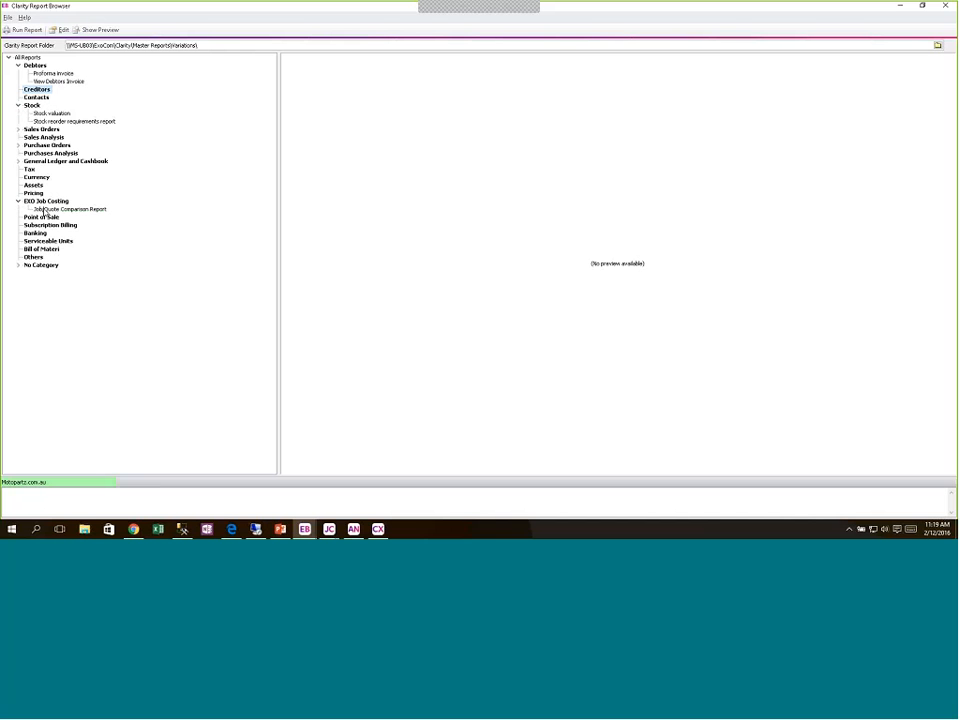
pyautogui.click(19, 266)
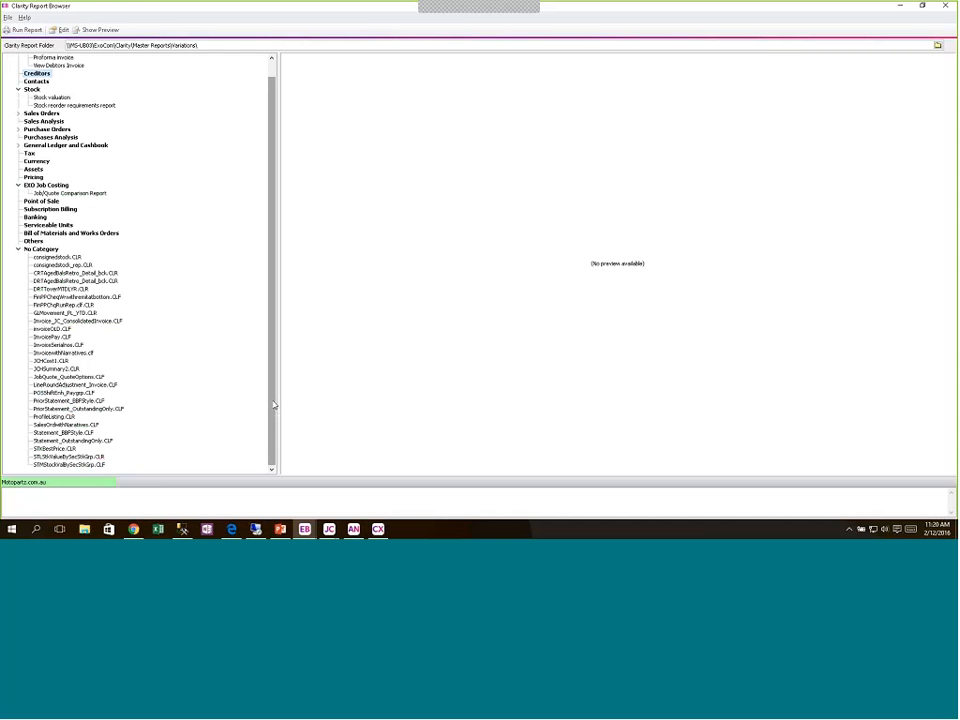
pyautogui.moveTo(273, 396)
pyautogui.mouseDown()
pyautogui.moveTo(273, 376)
pyautogui.moveTo(269, 402)
pyautogui.mouseUp()
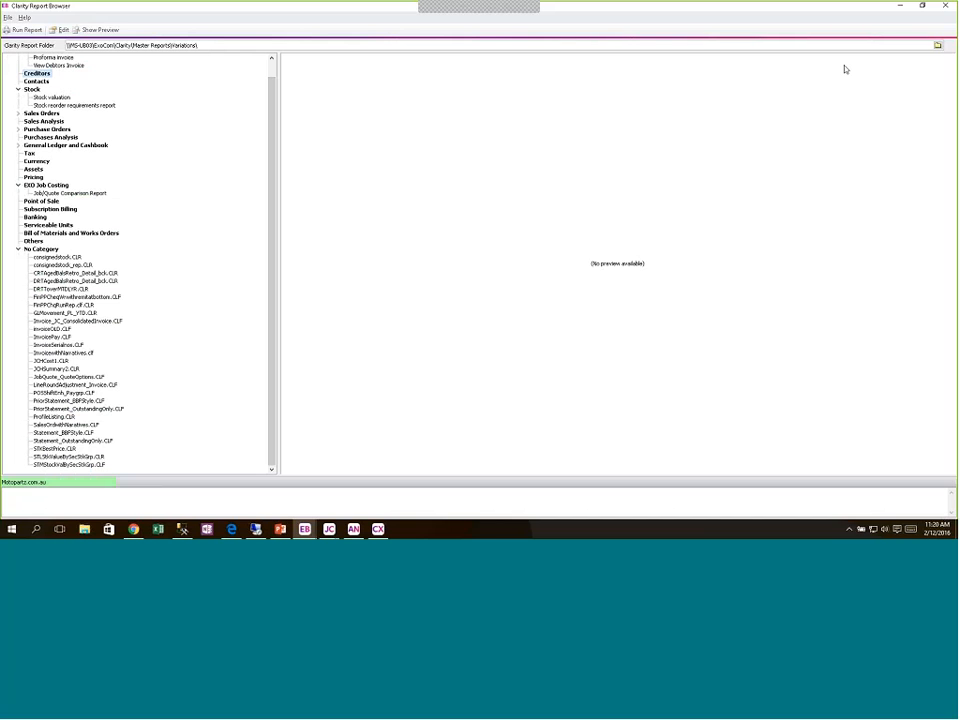
pyautogui.click(945, 6)
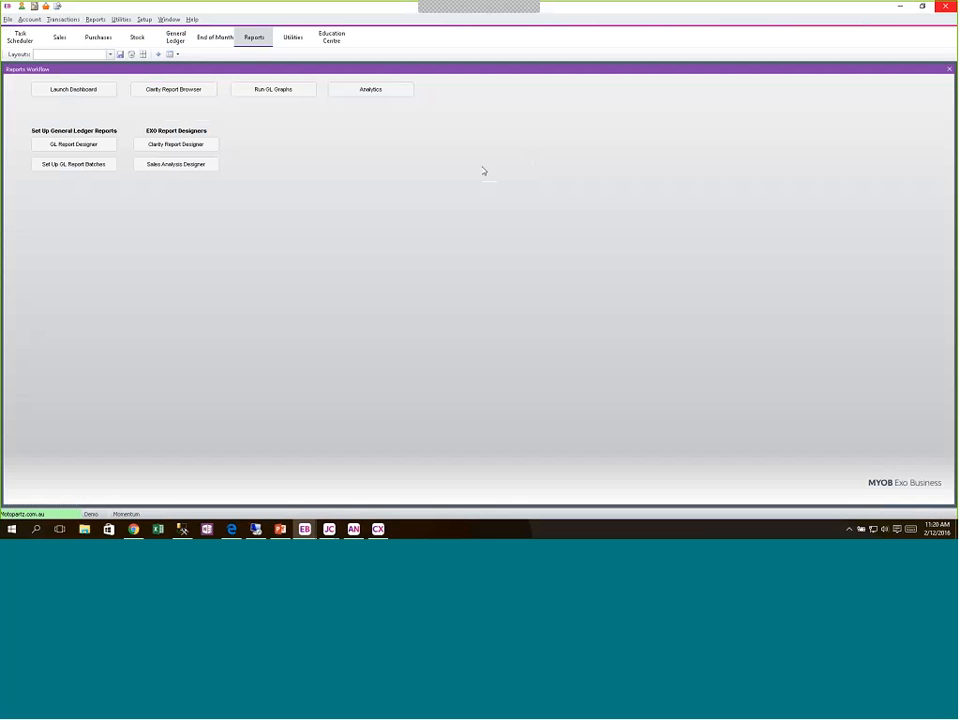